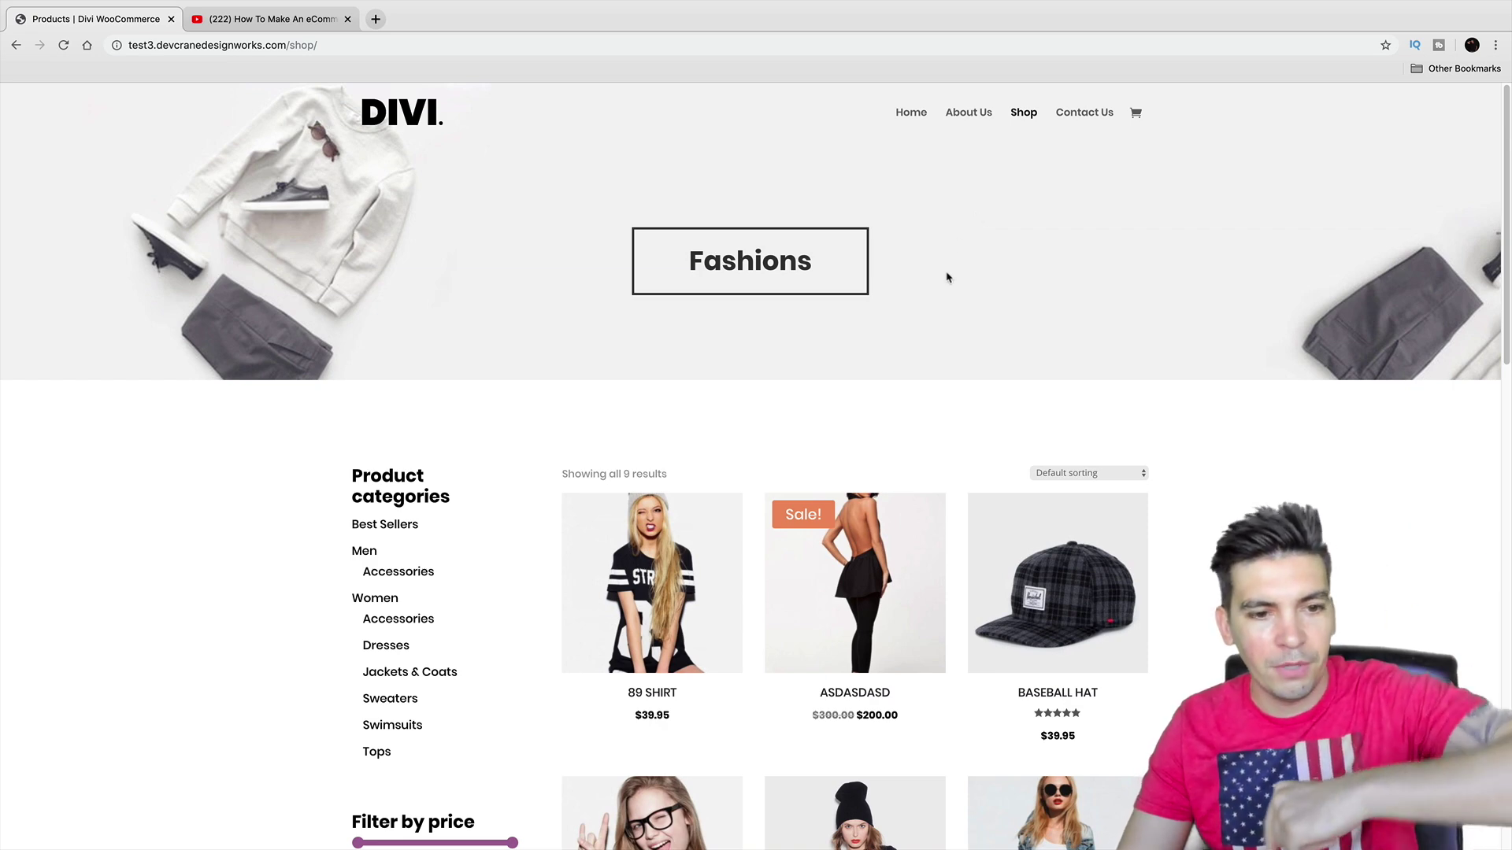
# Examine the sample shop page, including its Fashions banner, product category sidebar, price filter and product grid
pyautogui.scroll(-4, 948, 278)
pyautogui.scroll(4, 945, 277)
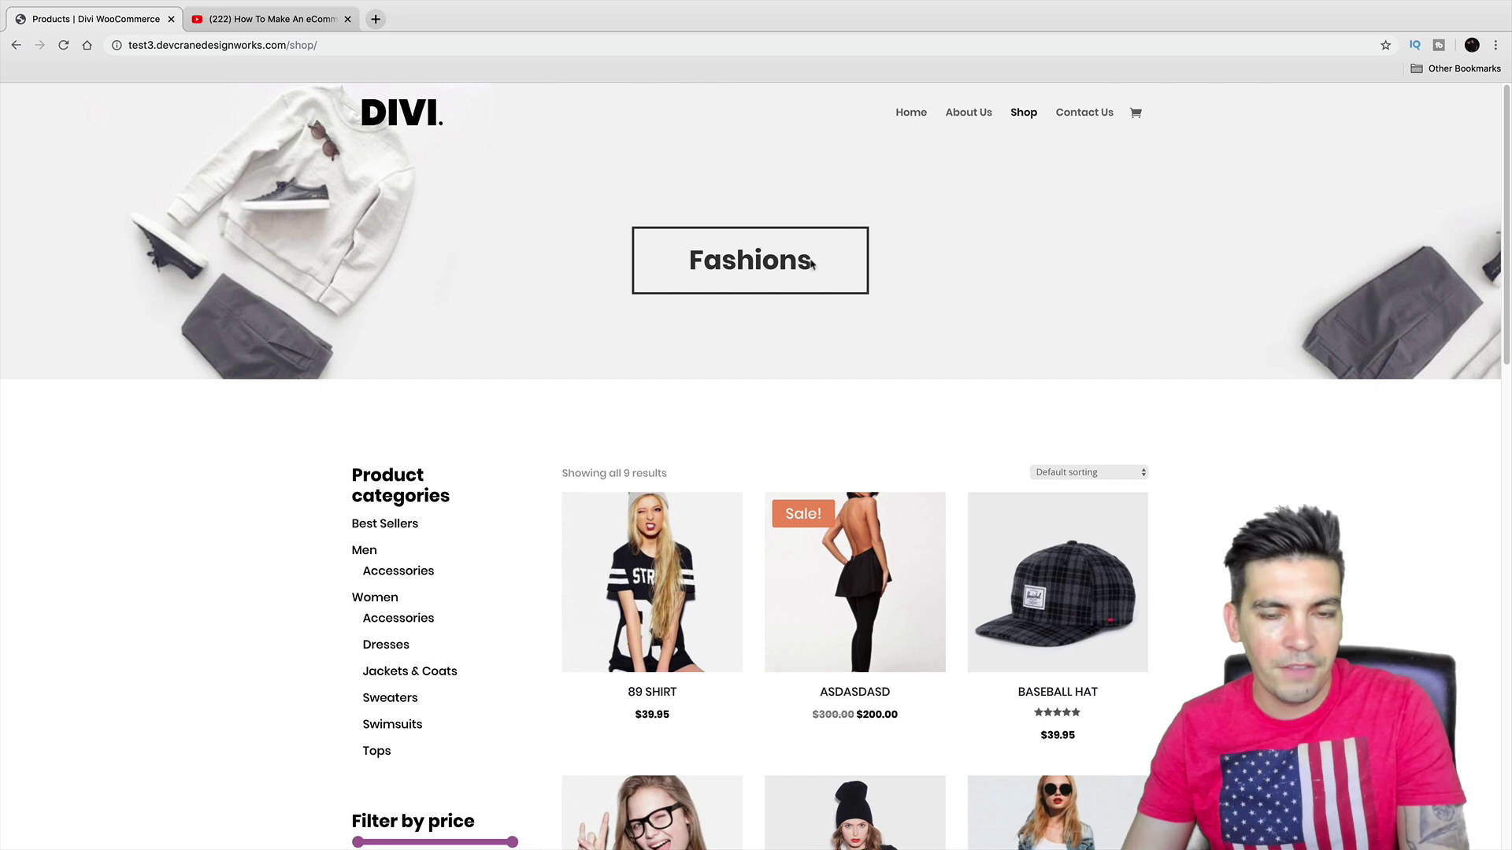
pyautogui.moveTo(815, 258); pyautogui.dragTo(677, 256)
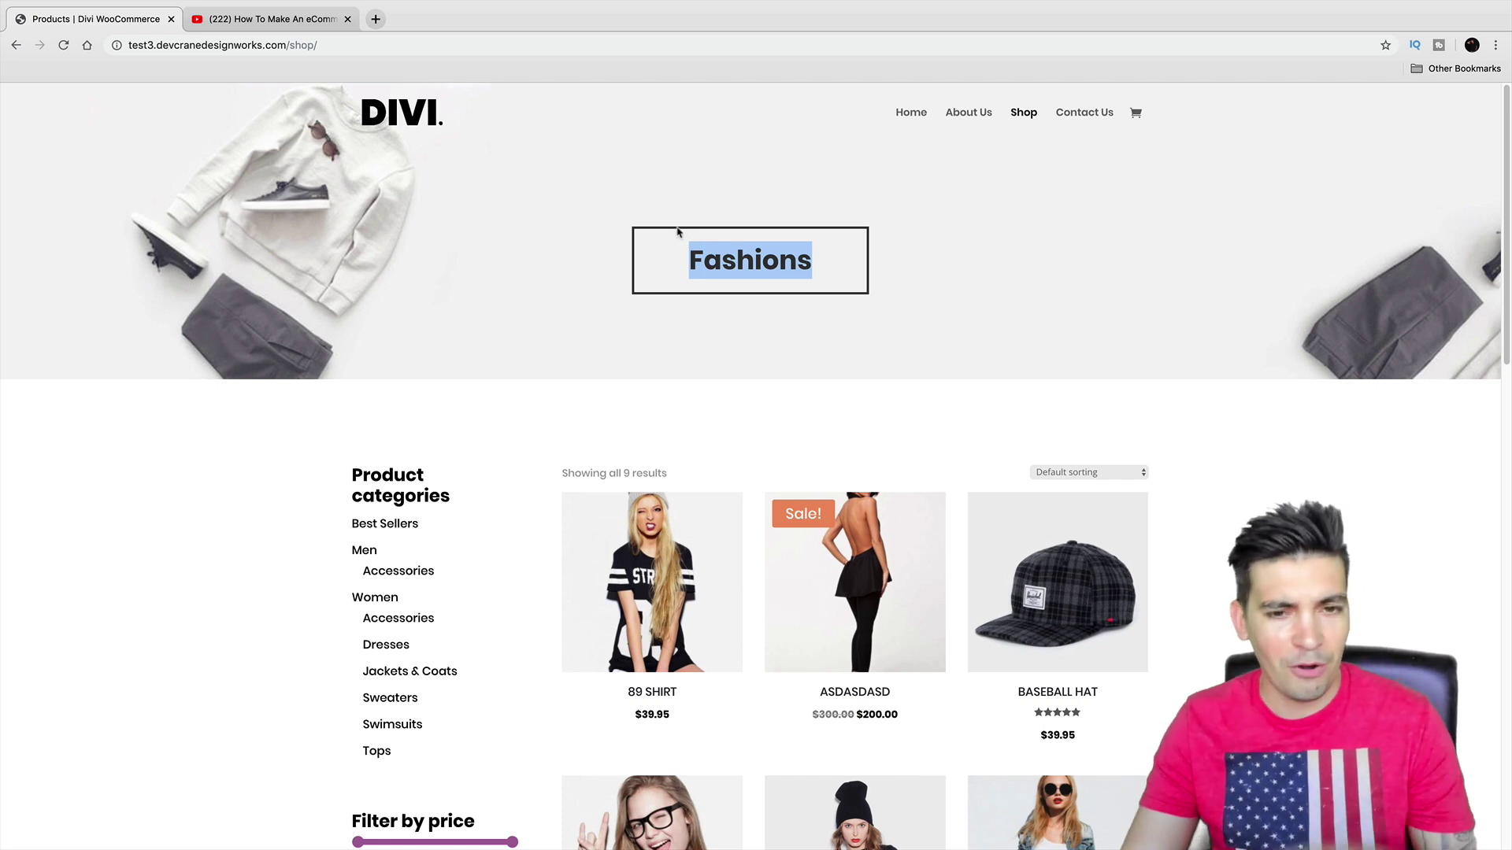
pyautogui.scroll(-2, 682, 327)
pyautogui.scroll(-3, 682, 328)
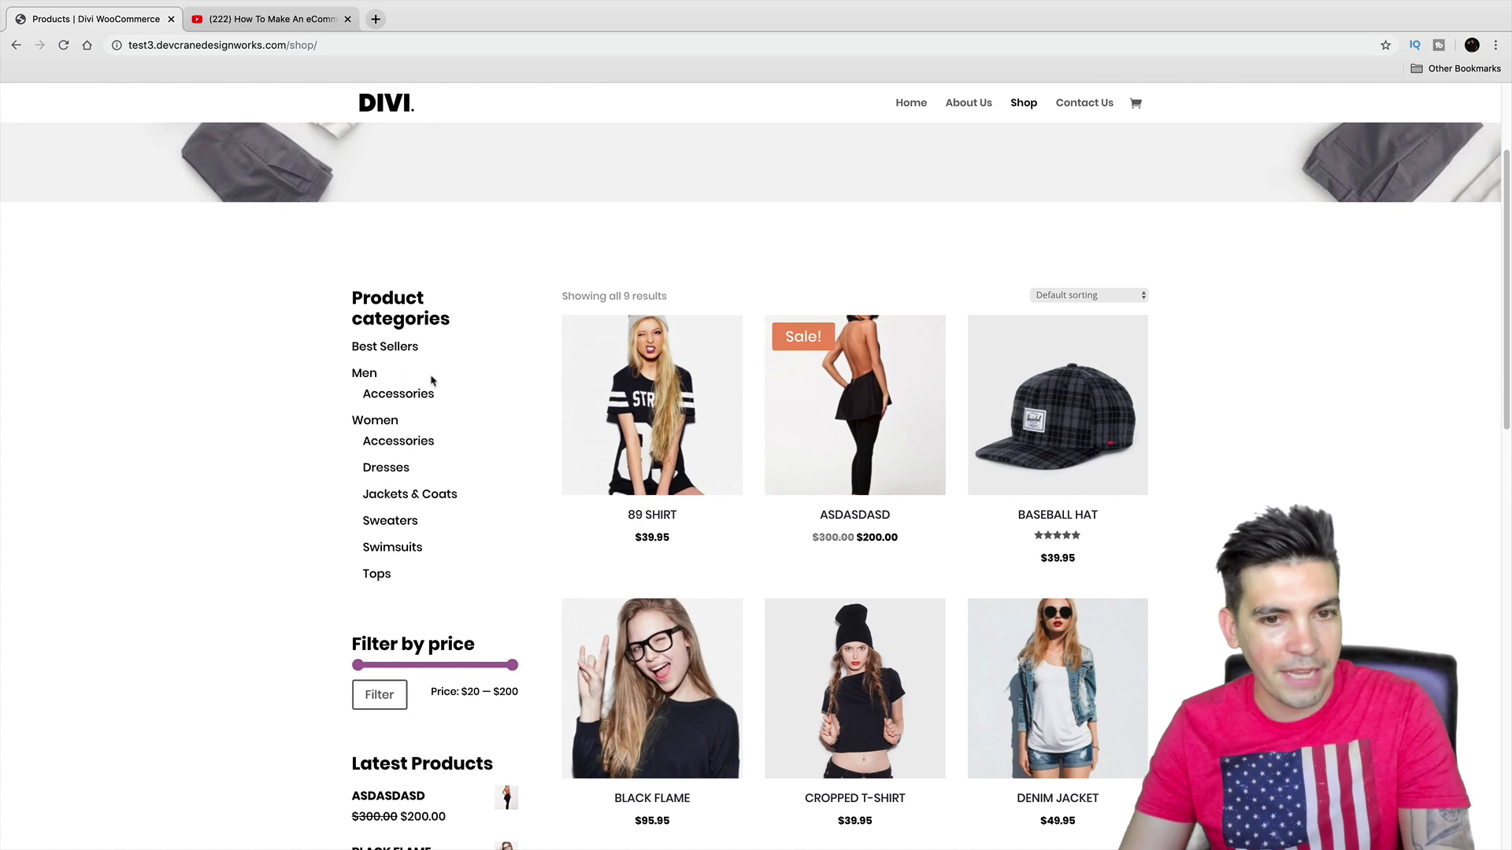
pyautogui.scroll(-6, 432, 371)
pyautogui.scroll(-8, 439, 337)
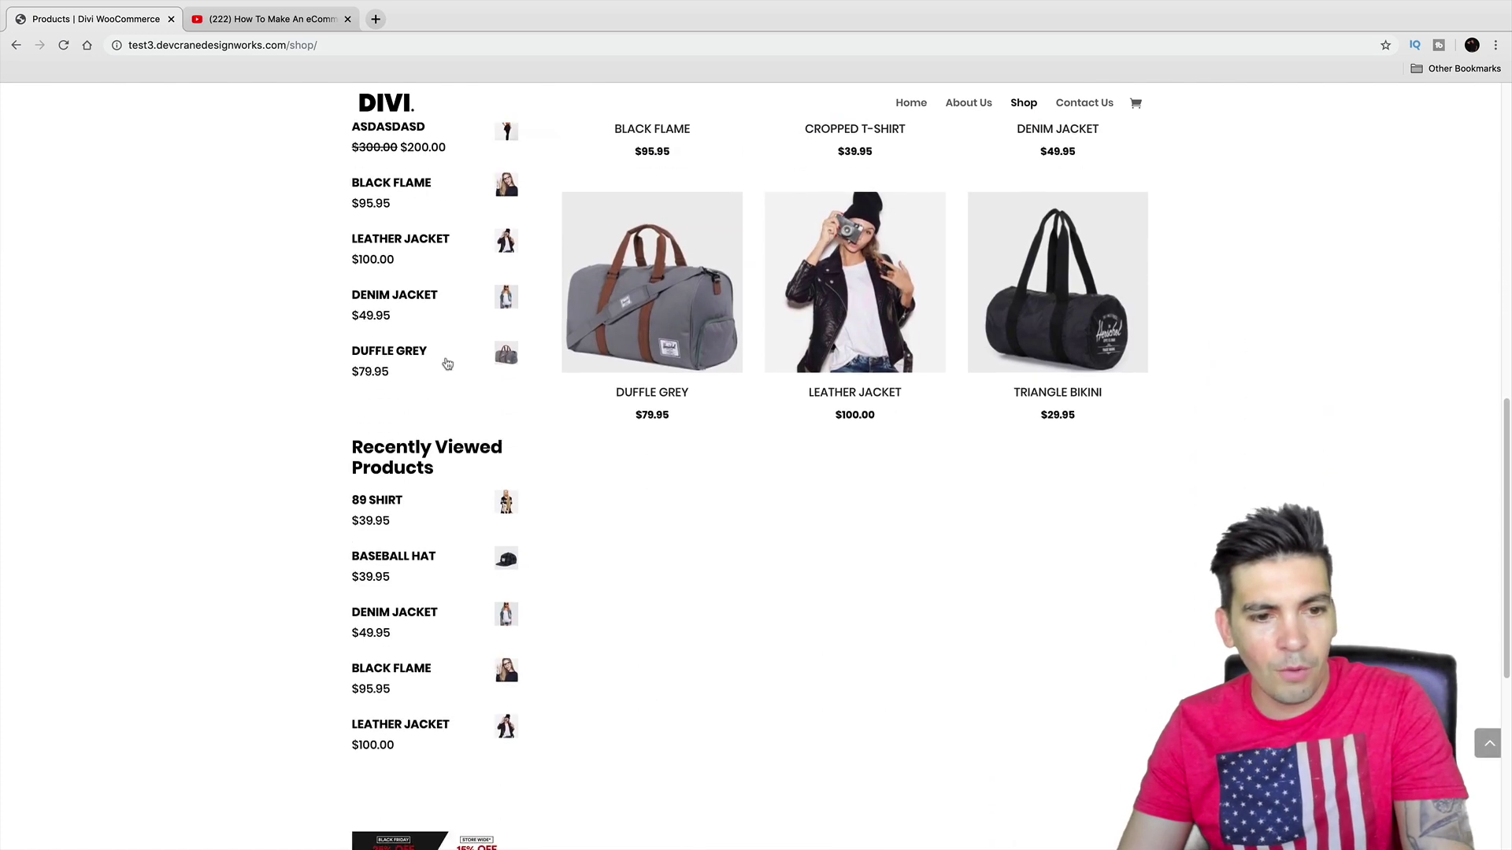
pyautogui.scroll(13, 583, 448)
pyautogui.scroll(3, 589, 455)
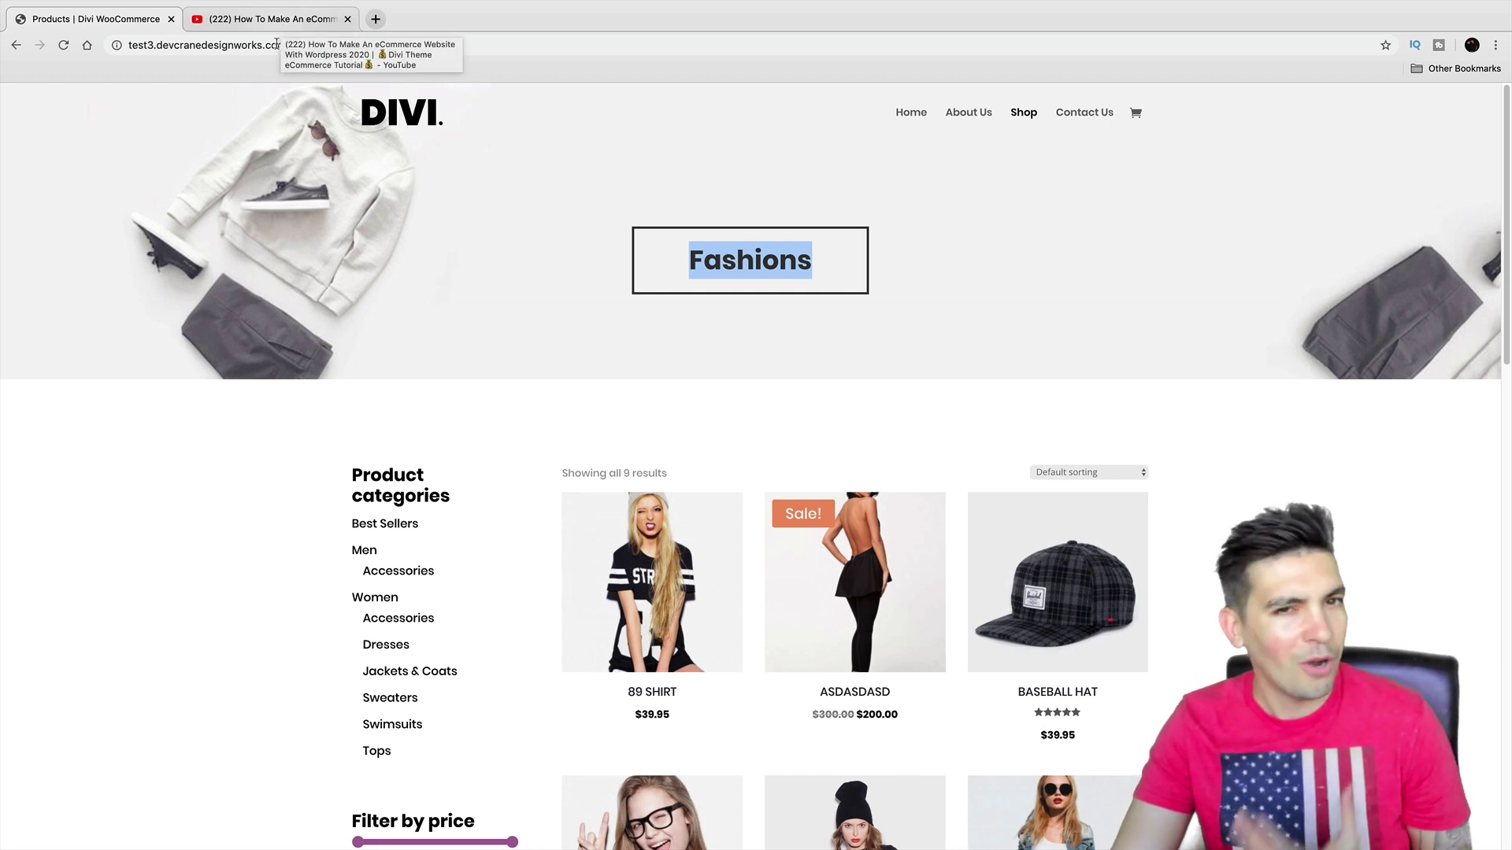
# Look at the WooCommerce tutorial video on YouTube and return to the store website
pyautogui.click(343, 211)
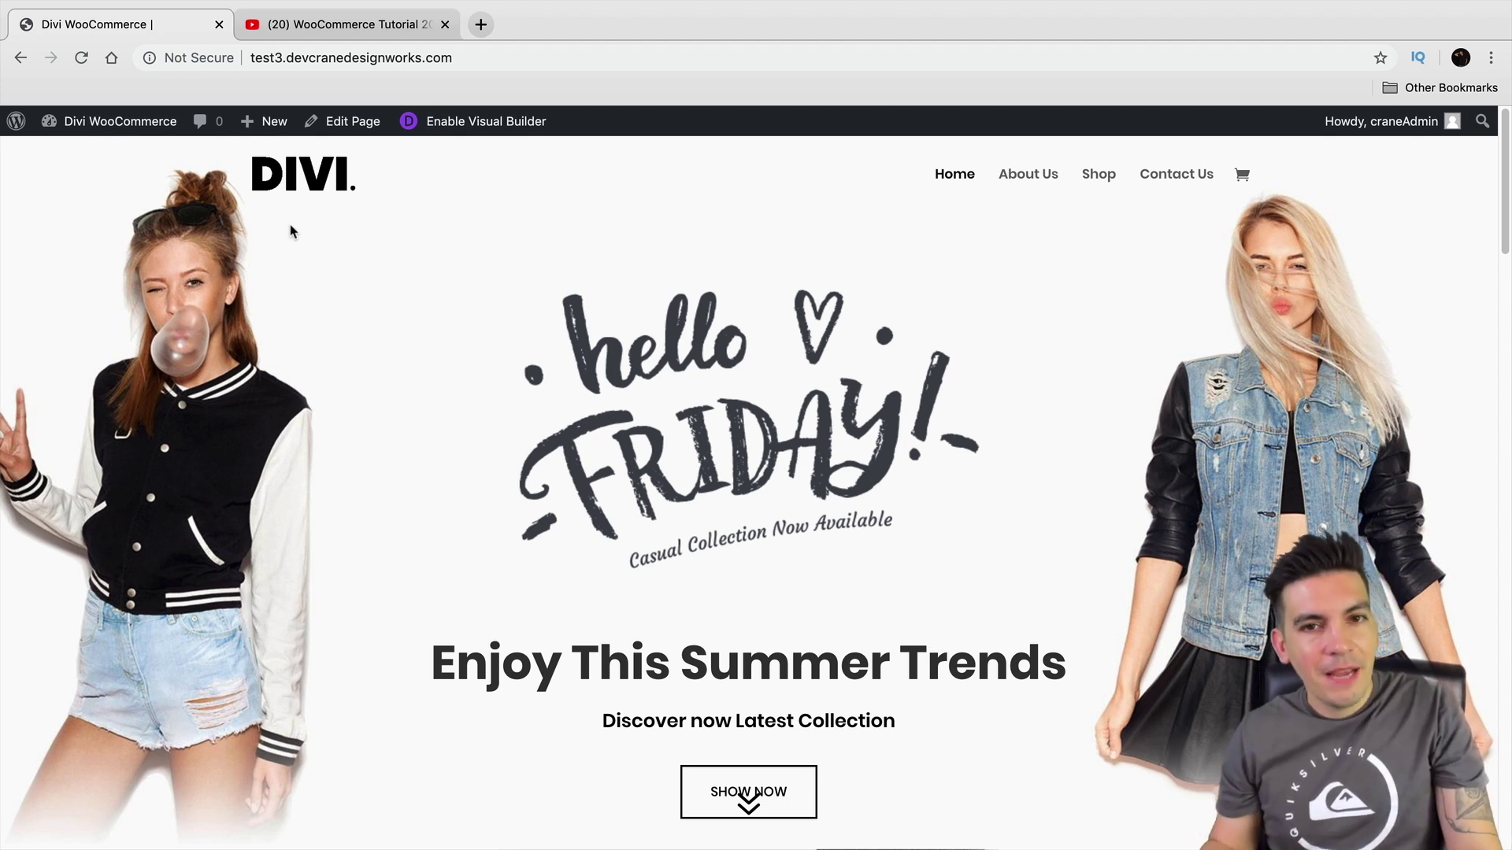
pyautogui.click(292, 33)
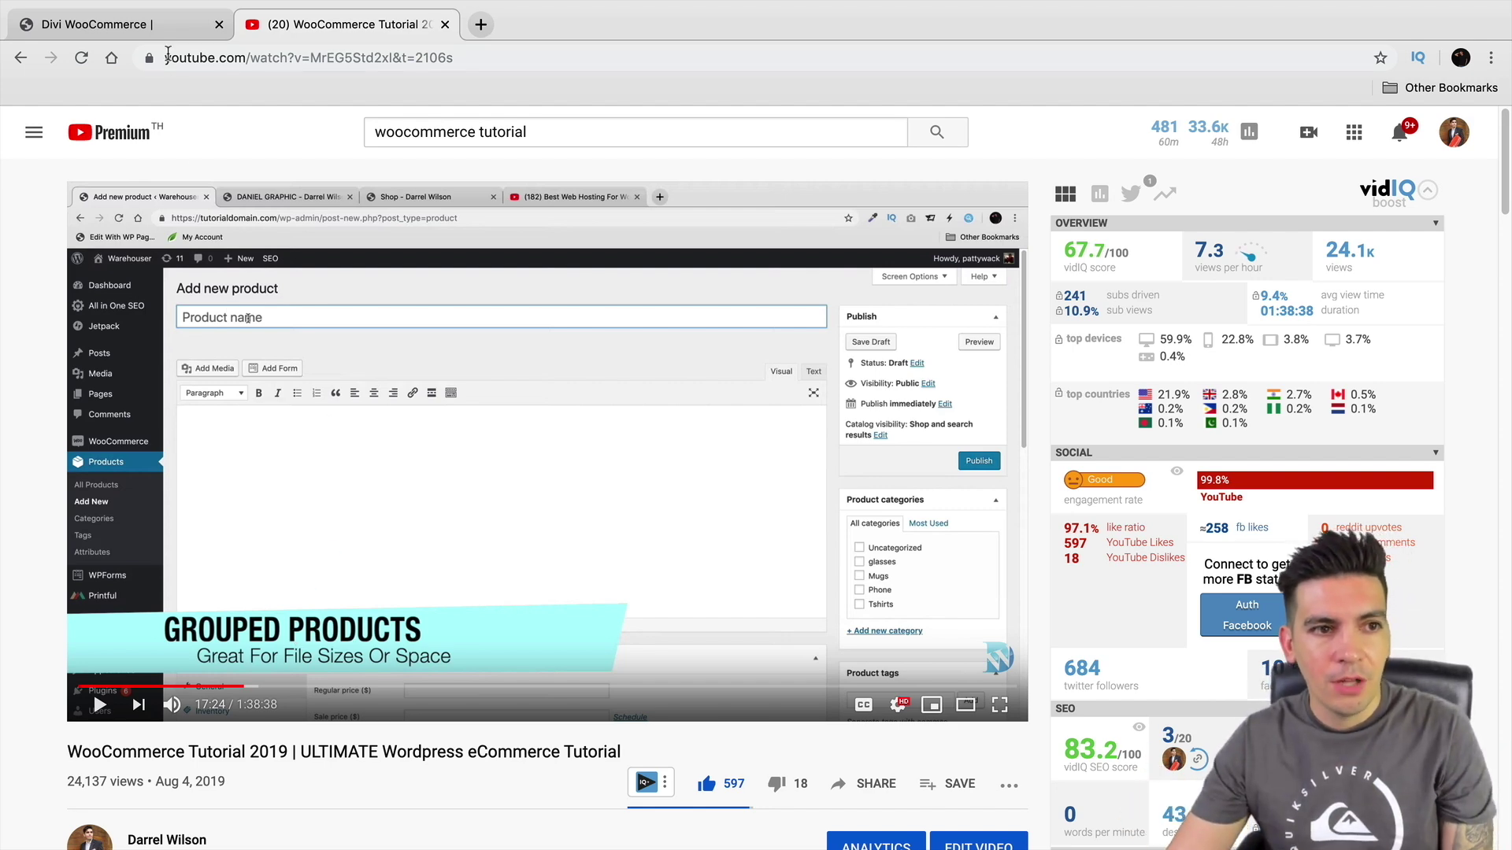
pyautogui.click(162, 27)
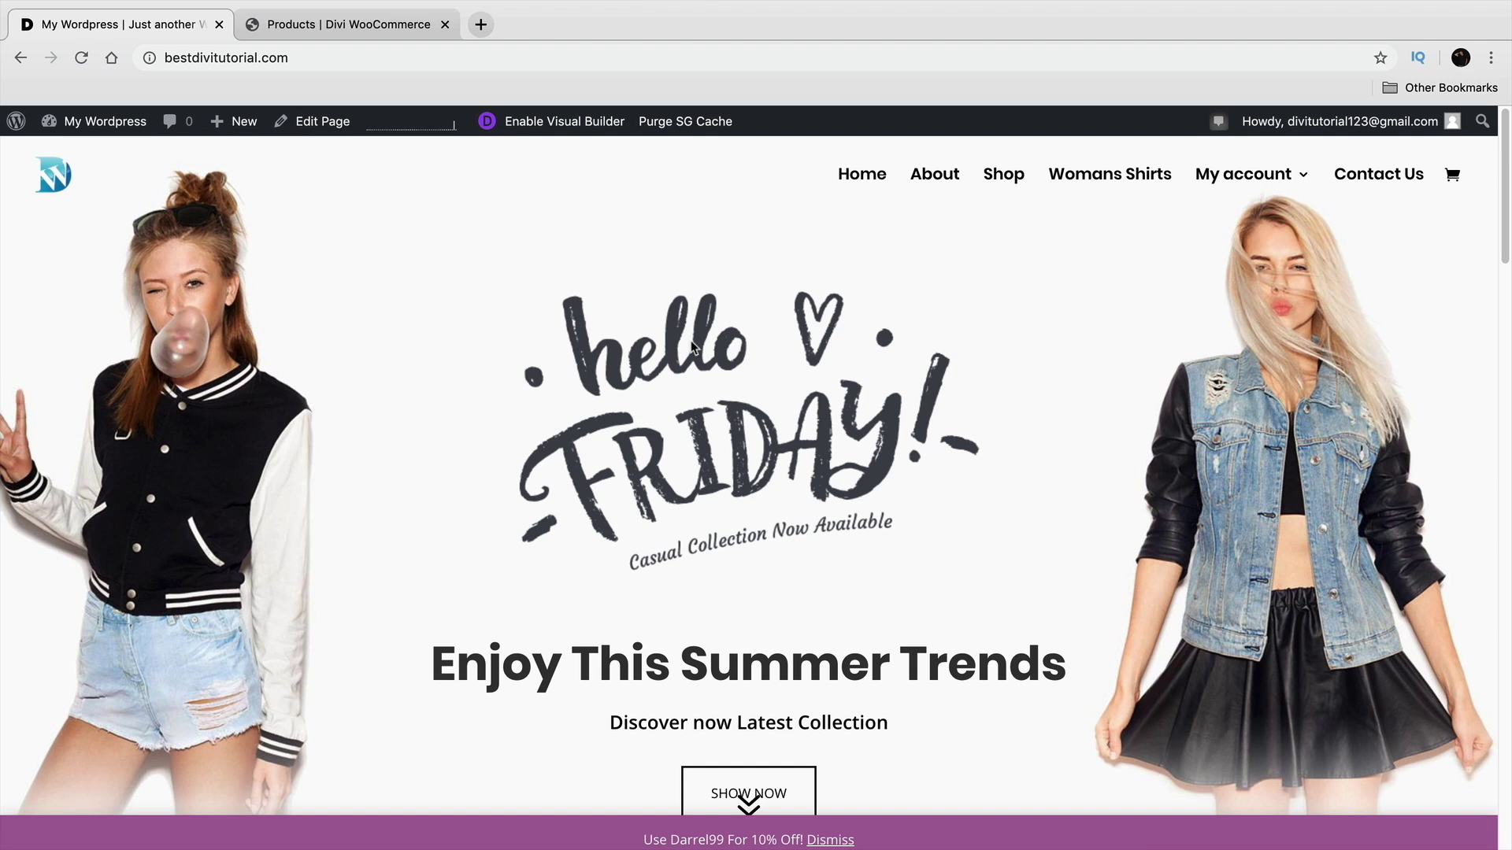
# Open the site's own Shop page and compare it with the sample Divi WooCommerce shop page
pyautogui.click(999, 183)
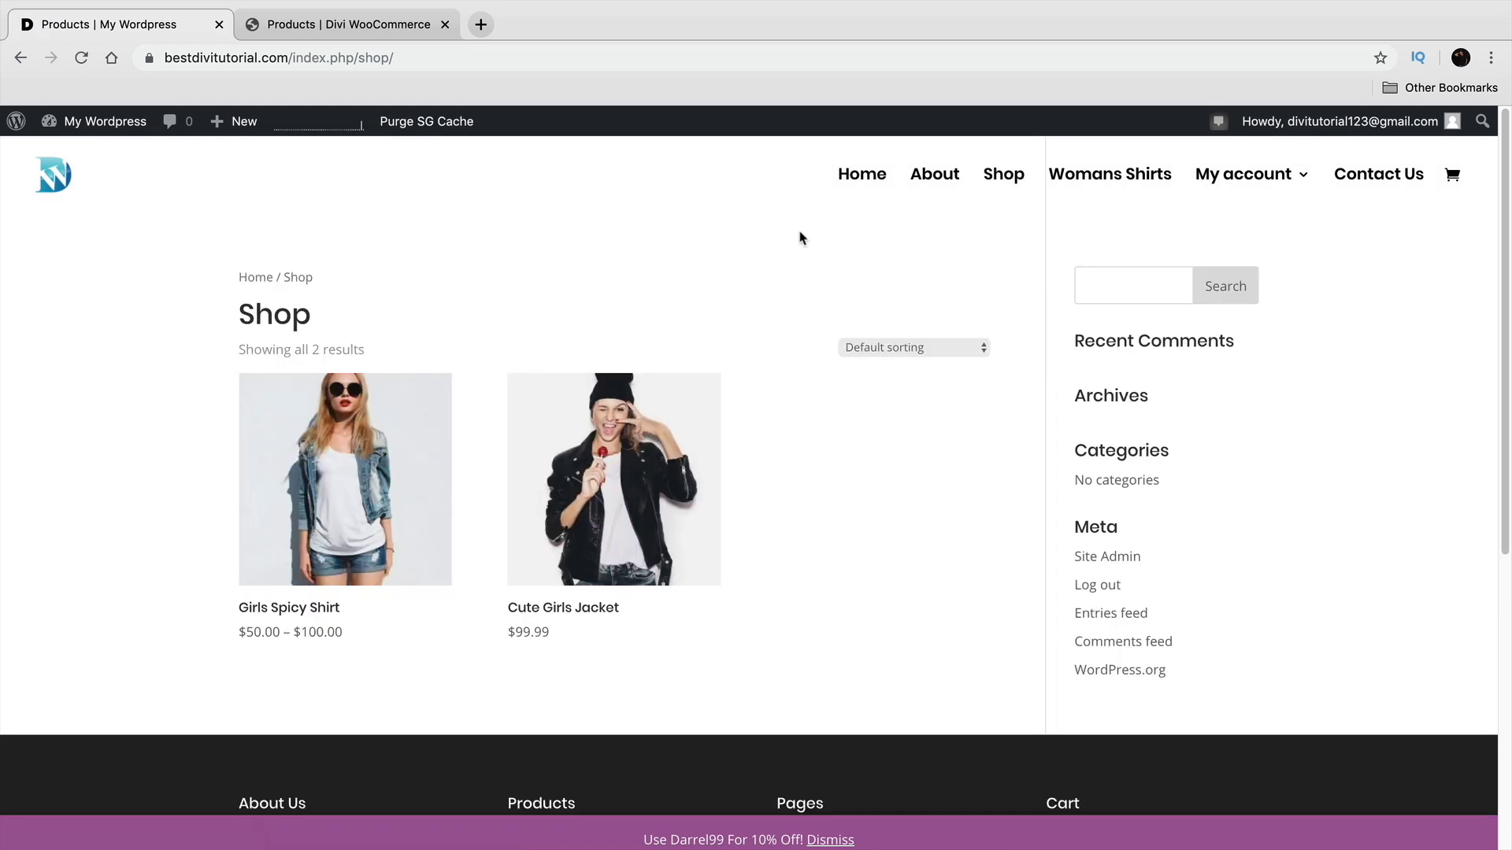
pyautogui.click(389, 26)
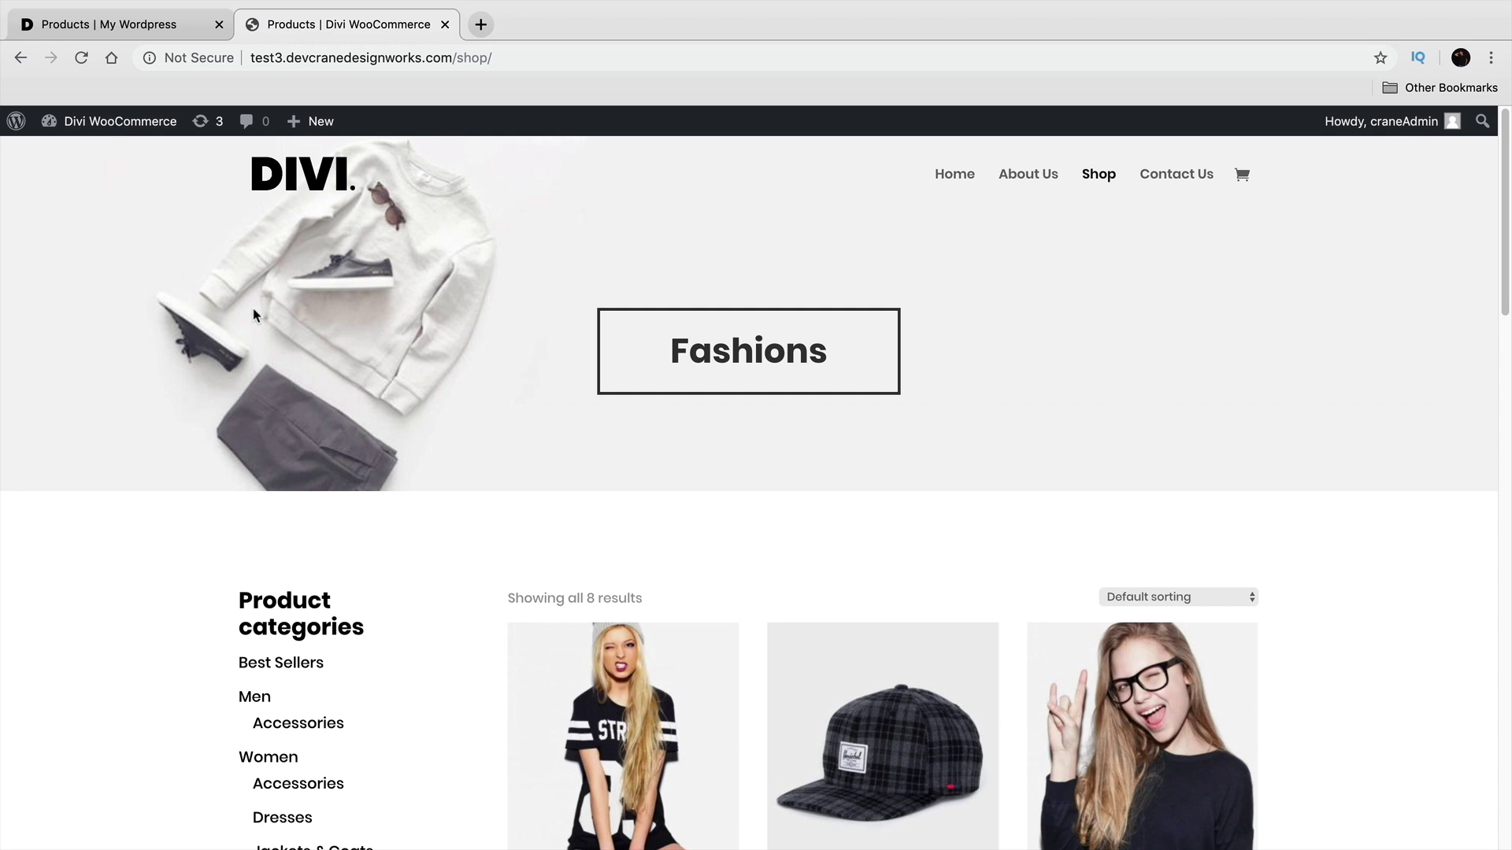
pyautogui.scroll(-2, 277, 376)
pyautogui.scroll(2, 299, 417)
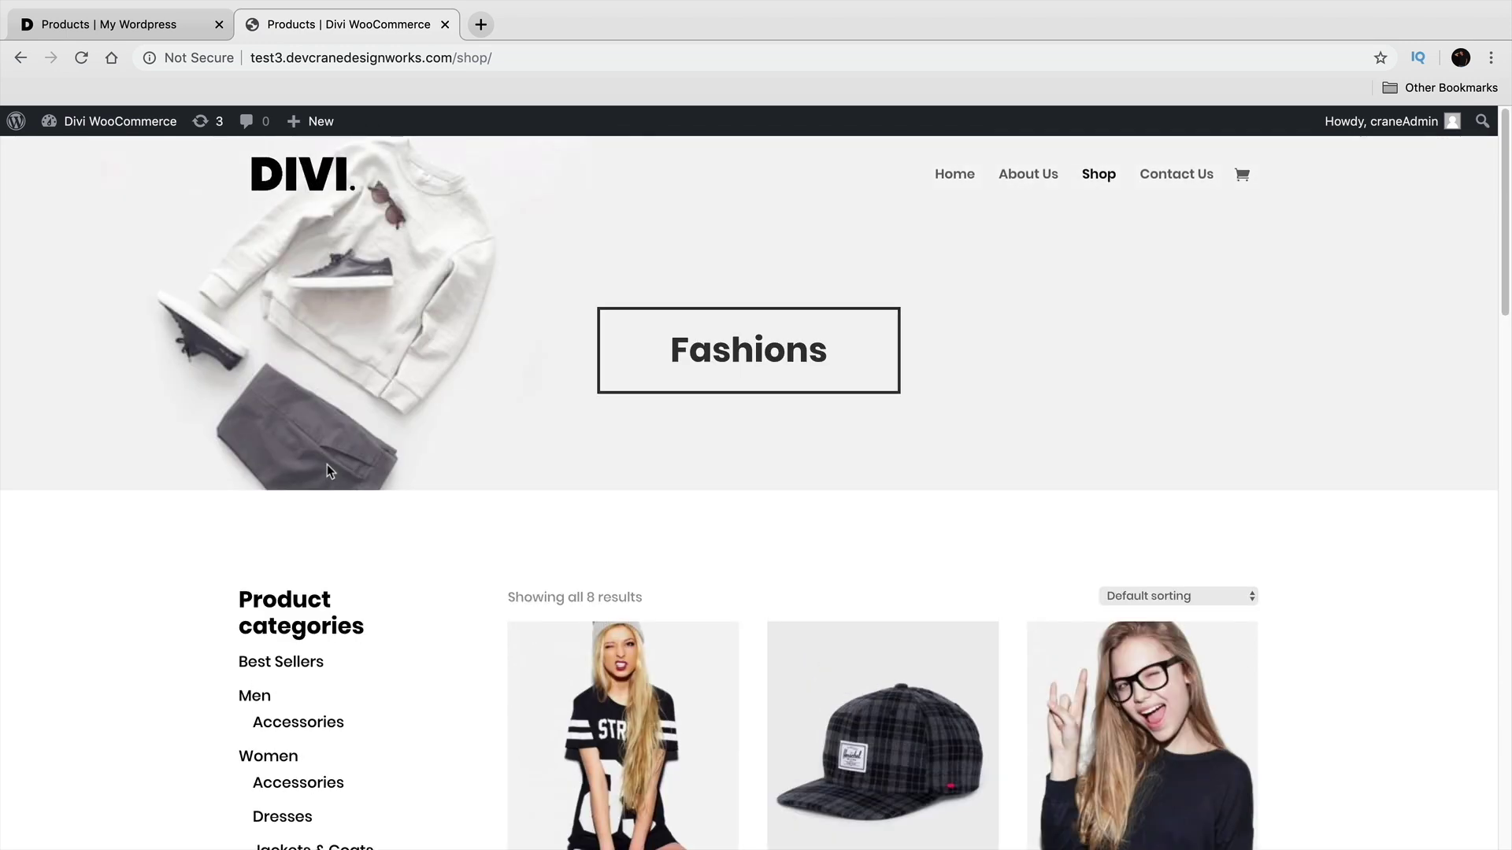
pyautogui.click(164, 28)
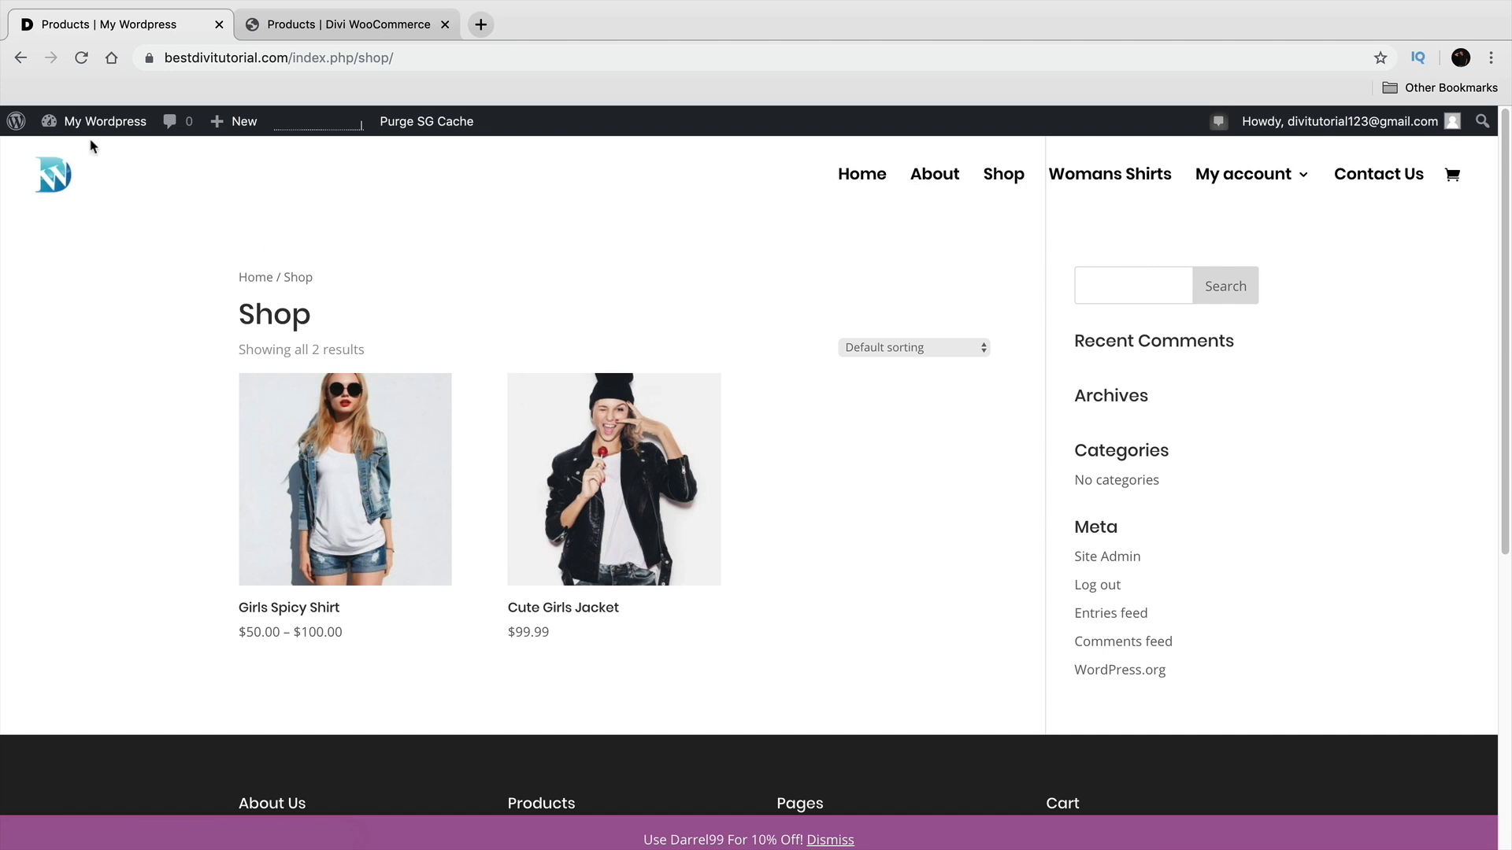
# Open the Divi Theme Builder from the site's dashboard without restoring the unsaved backup
pyautogui.moveTo(103, 121)
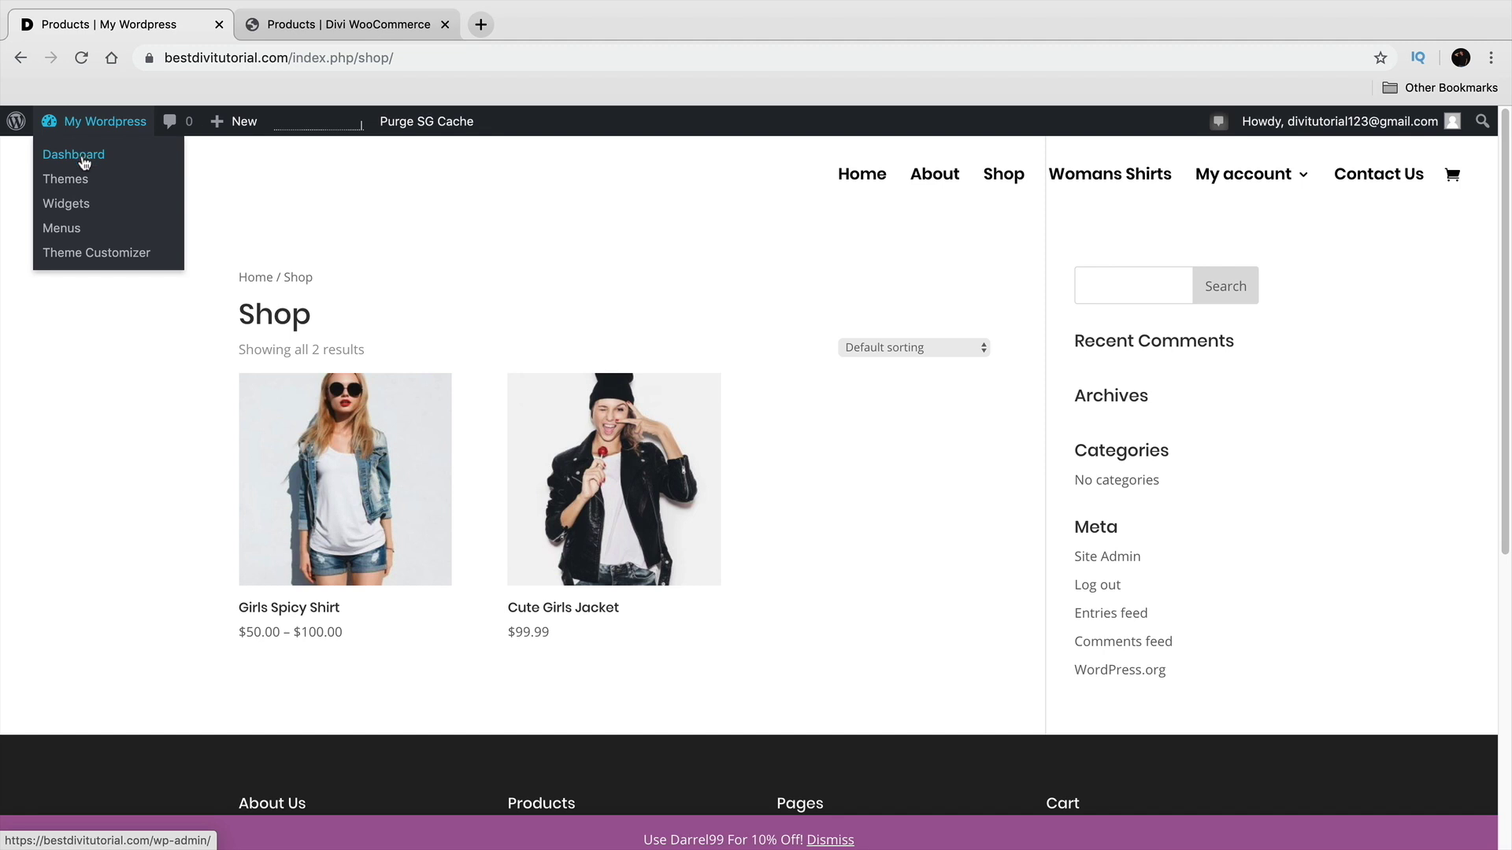
pyautogui.click(82, 157)
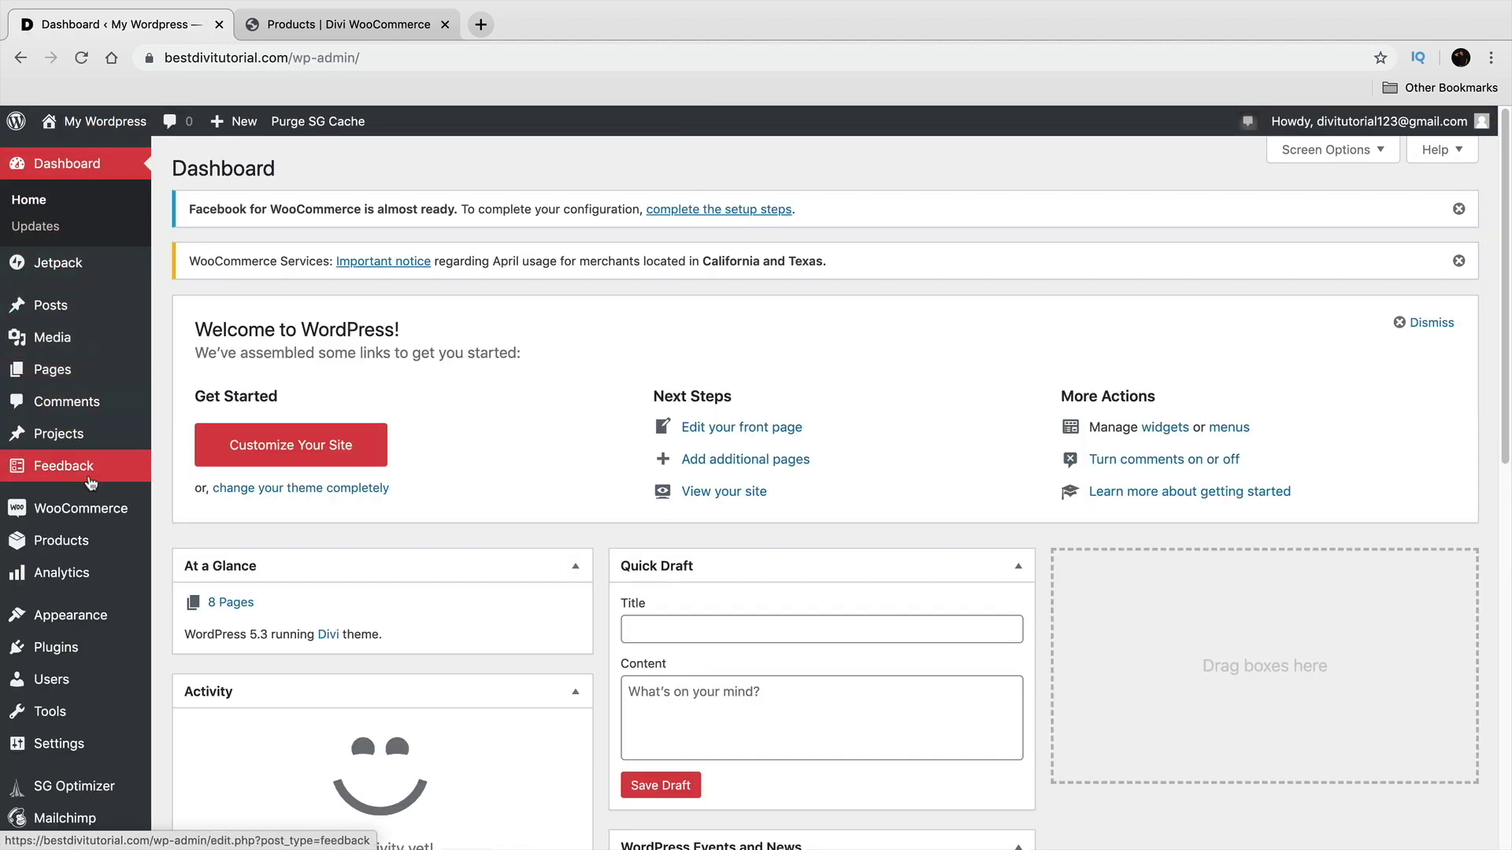
pyautogui.scroll(-3, 79, 457)
pyautogui.moveTo(87, 790)
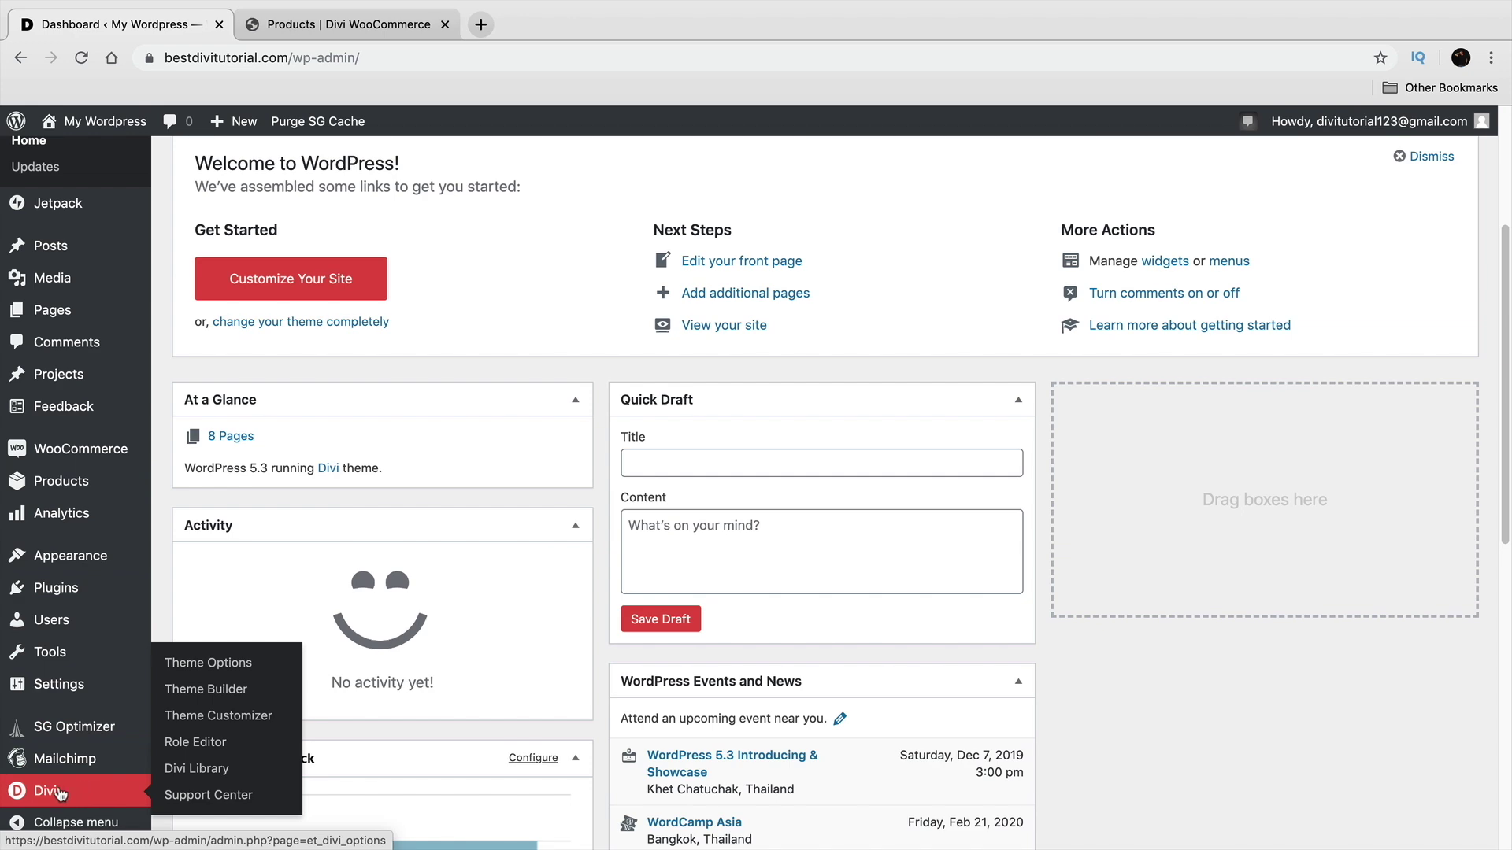
pyautogui.click(227, 690)
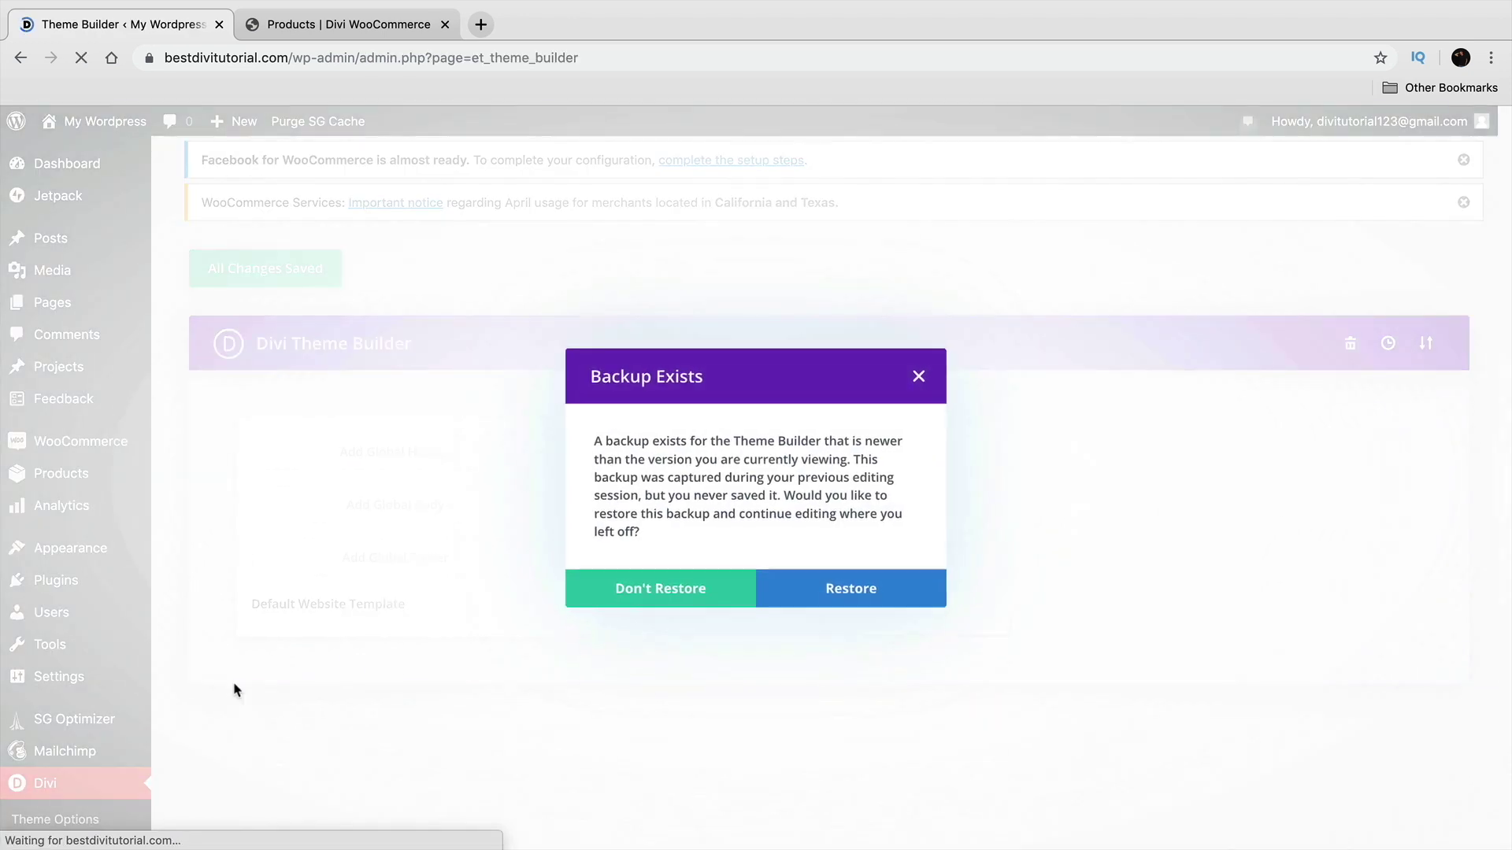
pyautogui.click(732, 597)
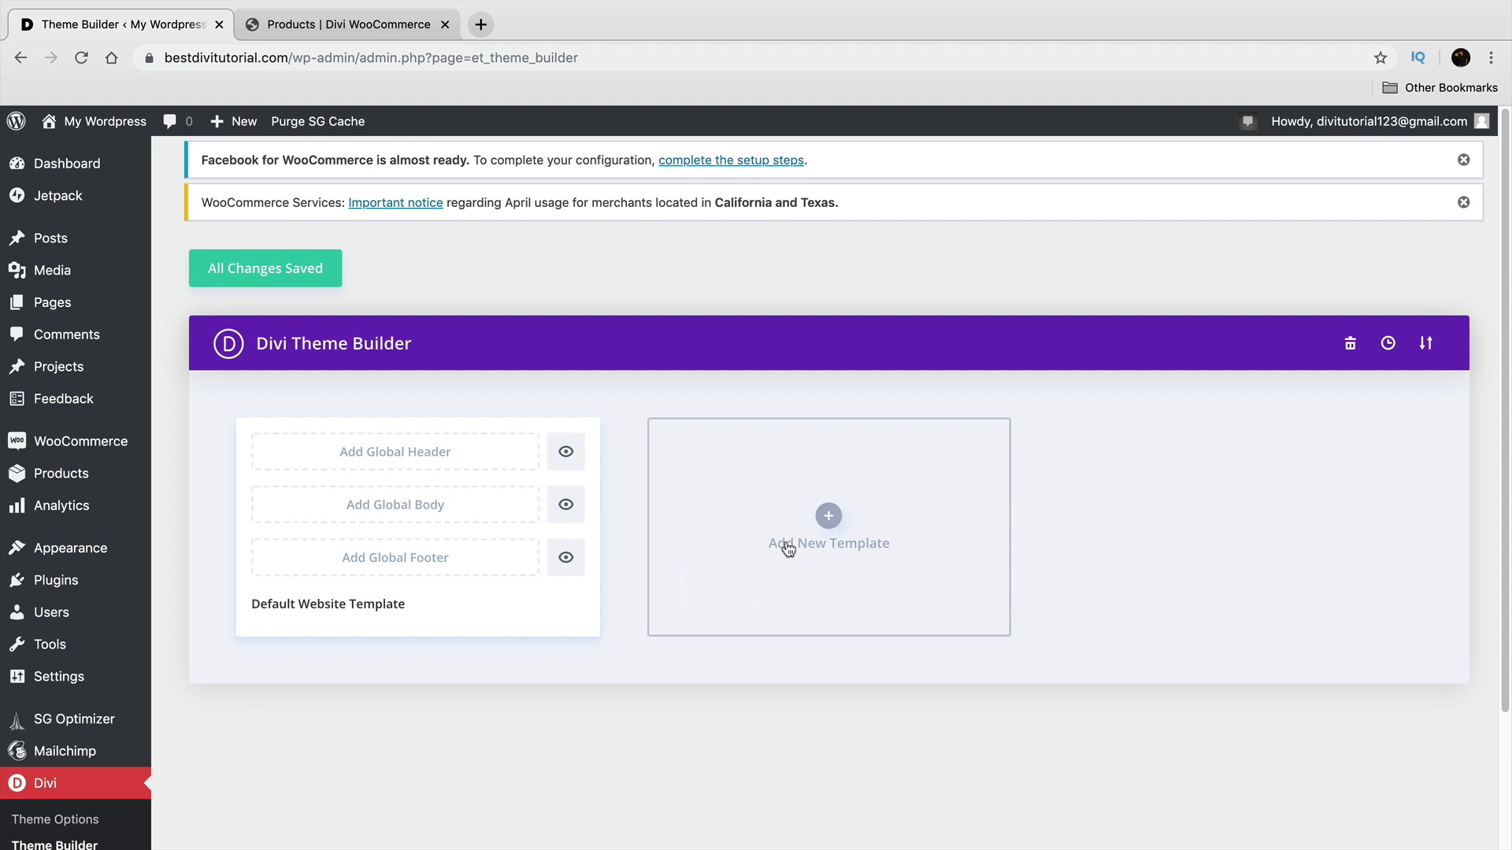
# Create a new Theme Builder template assigned to the WooCommerce Shop page
pyautogui.click(828, 516)
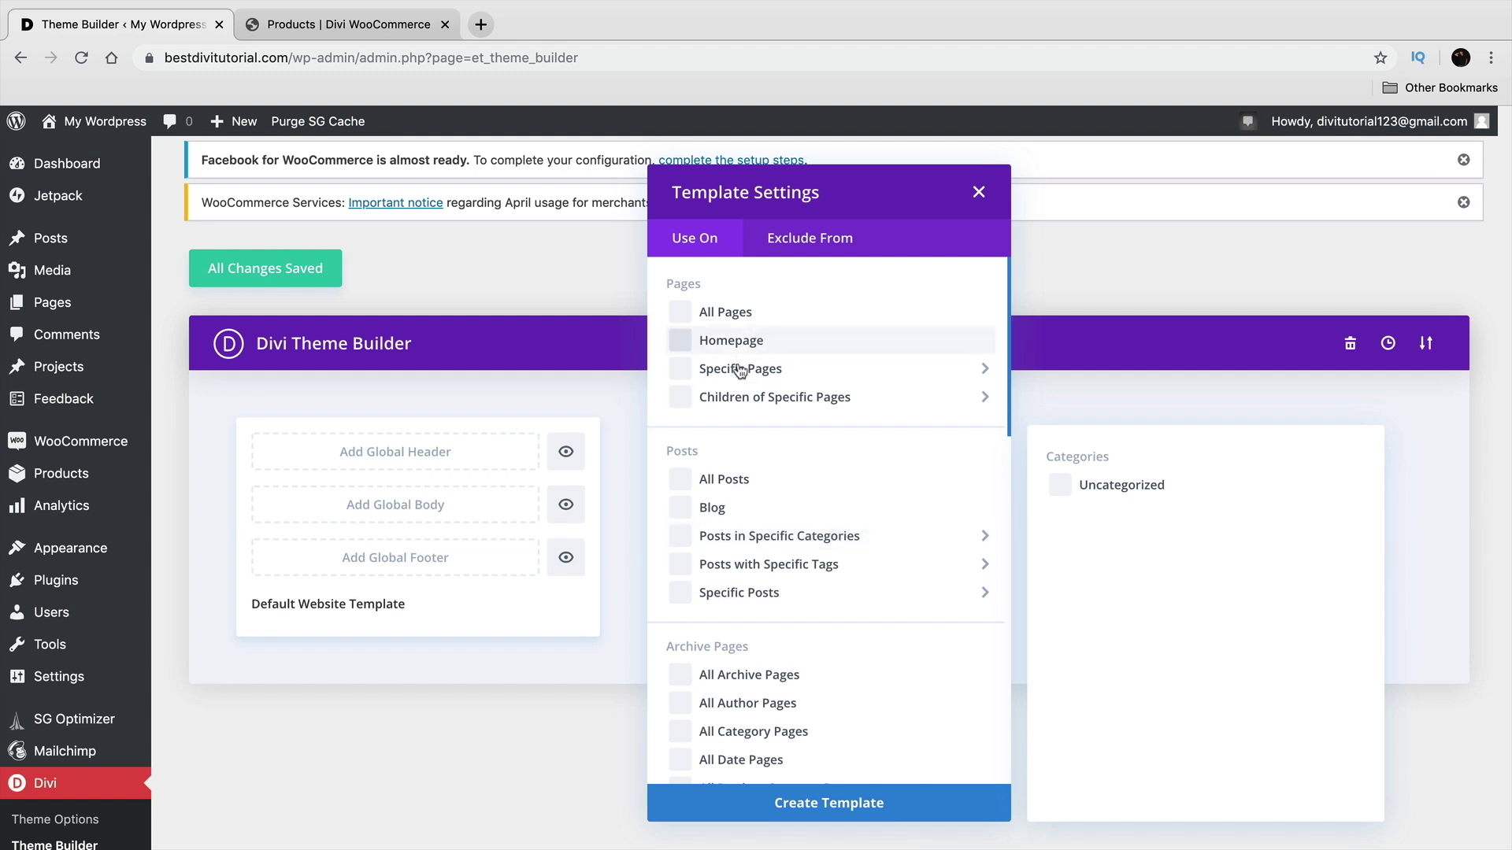
pyautogui.moveTo(793, 367)
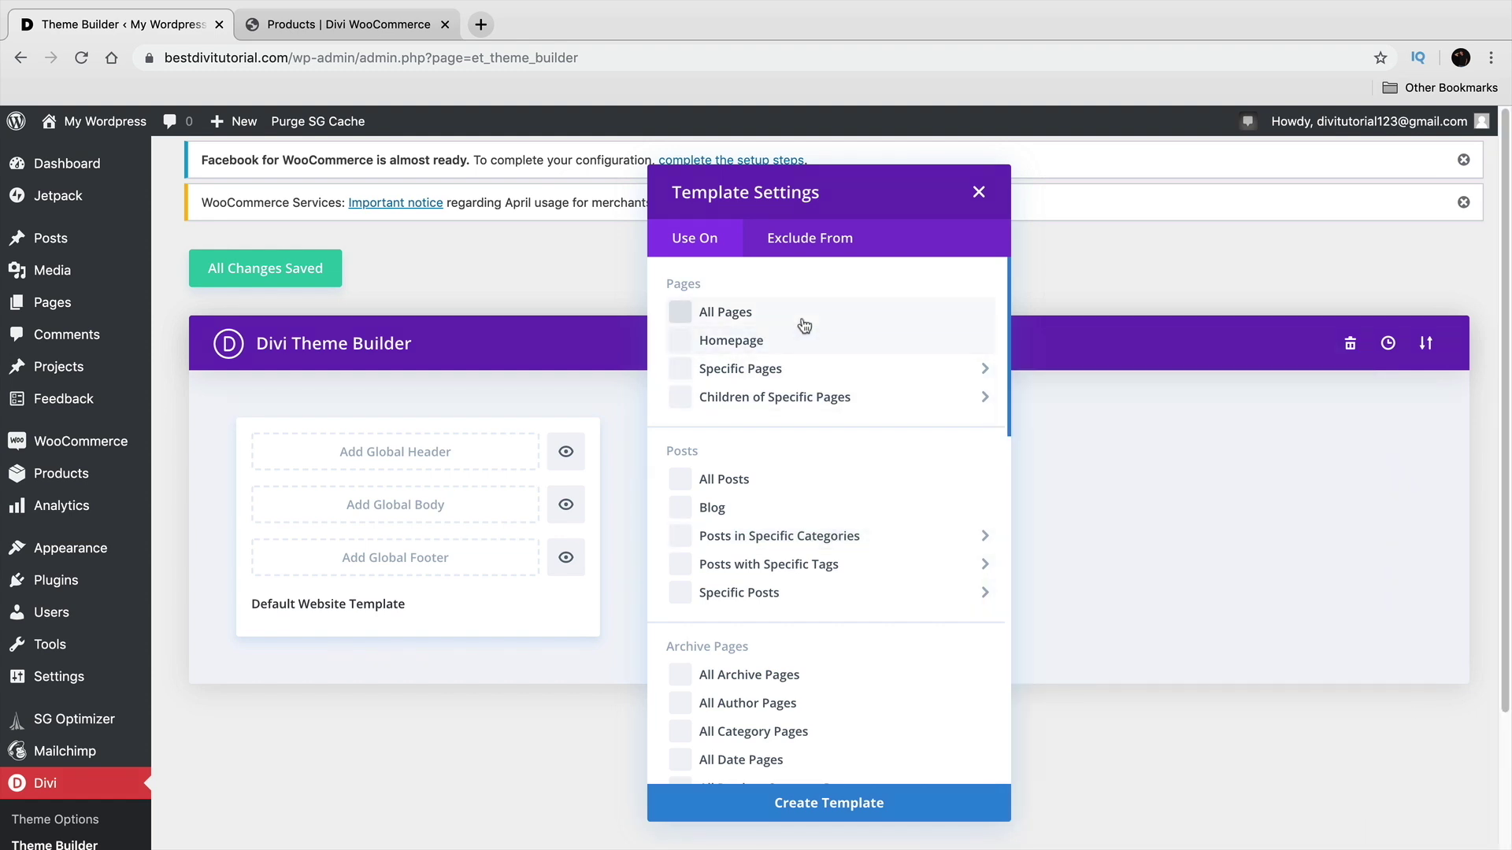
pyautogui.scroll(-1, 502, 447)
pyautogui.scroll(-5, 803, 479)
pyautogui.scroll(-4, 823, 516)
pyautogui.moveTo(685, 527); pyautogui.dragTo(796, 527)
pyautogui.scroll(-3, 745, 504)
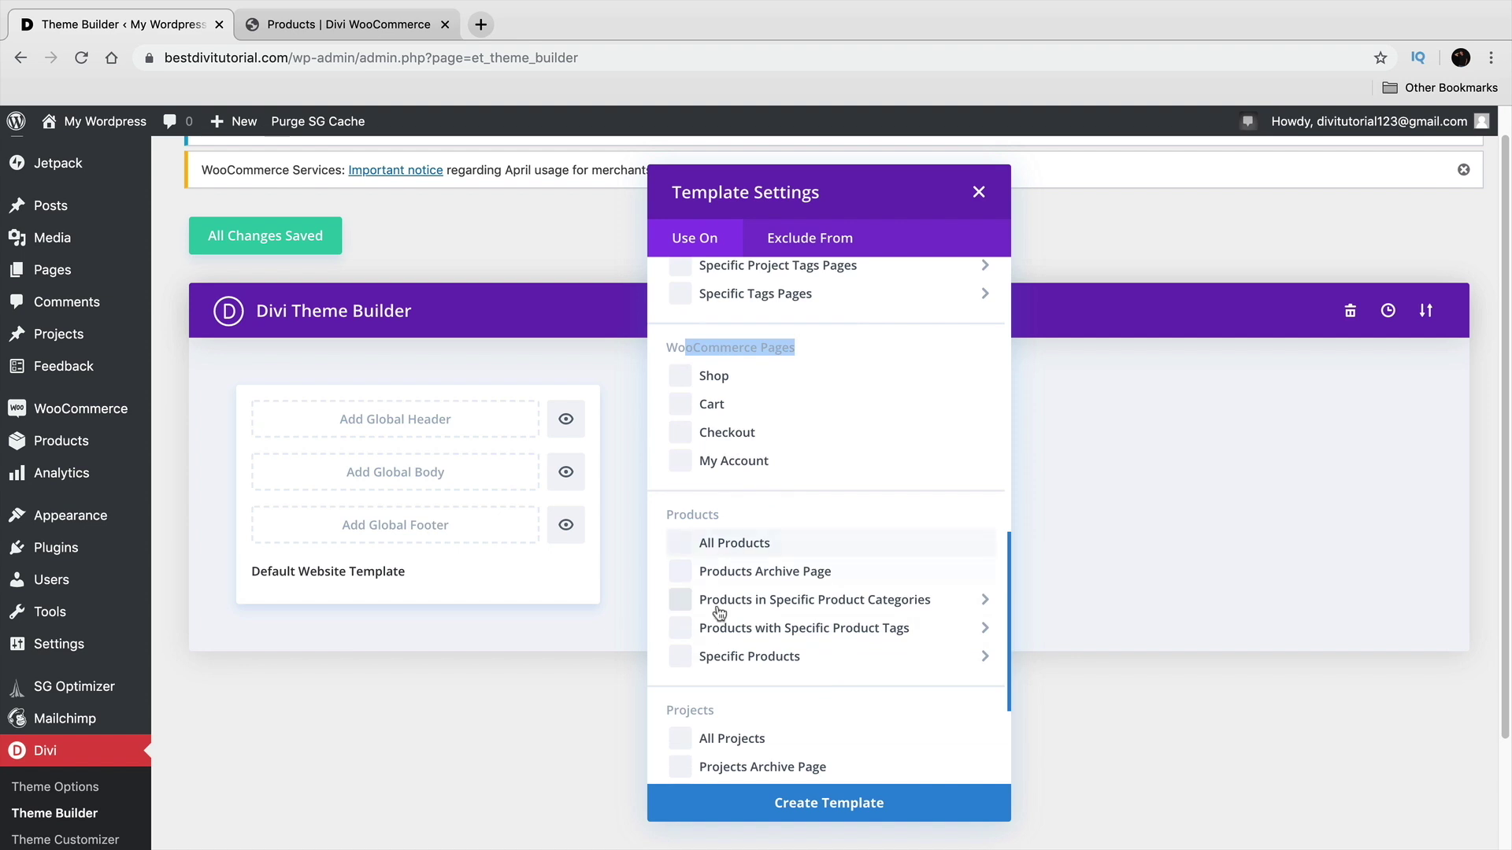
pyautogui.scroll(2, 703, 482)
pyautogui.click(682, 479)
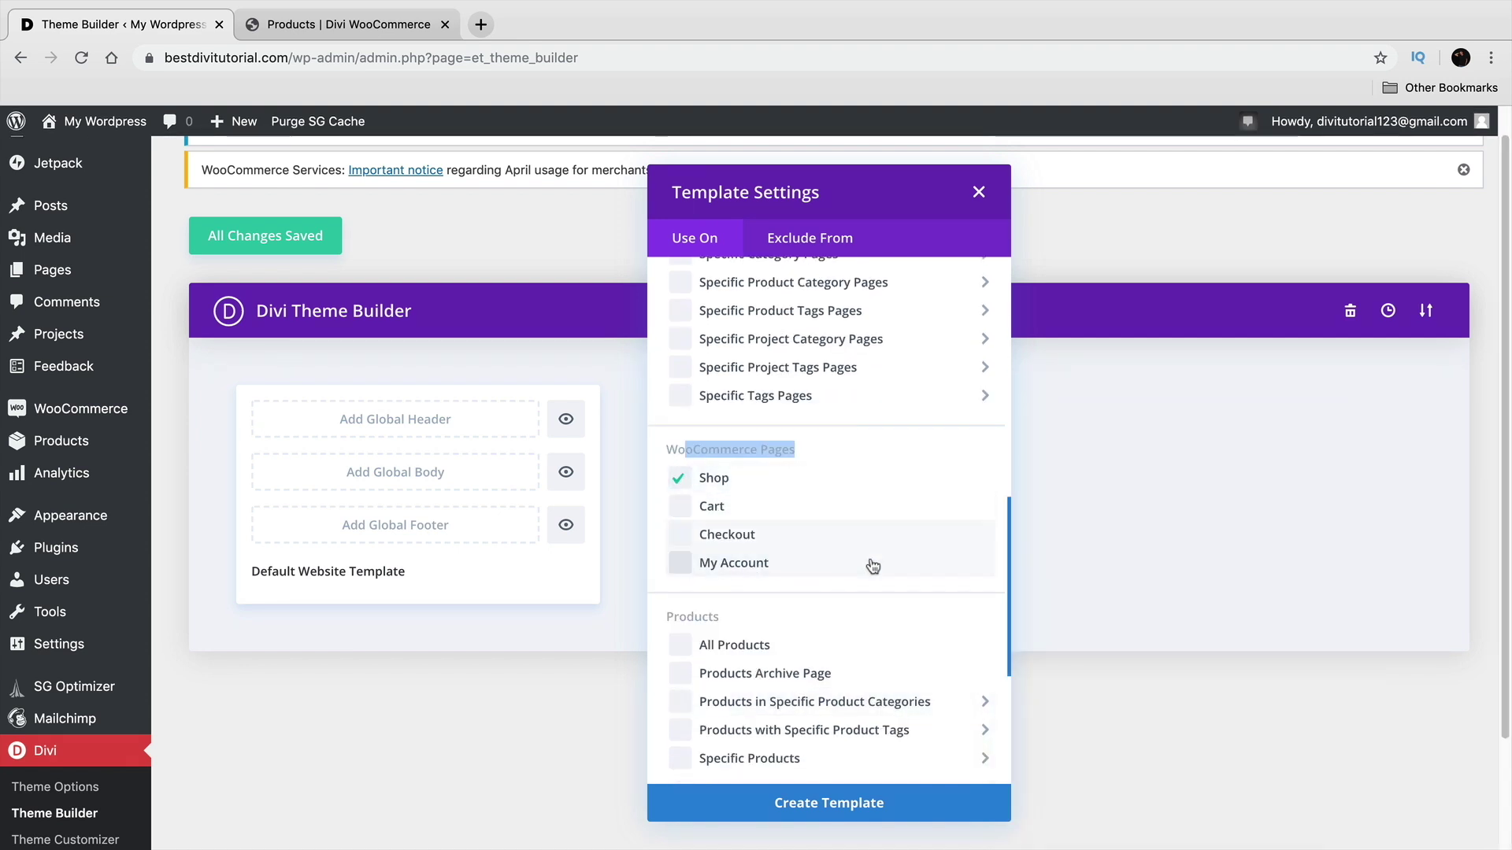
pyautogui.click(831, 802)
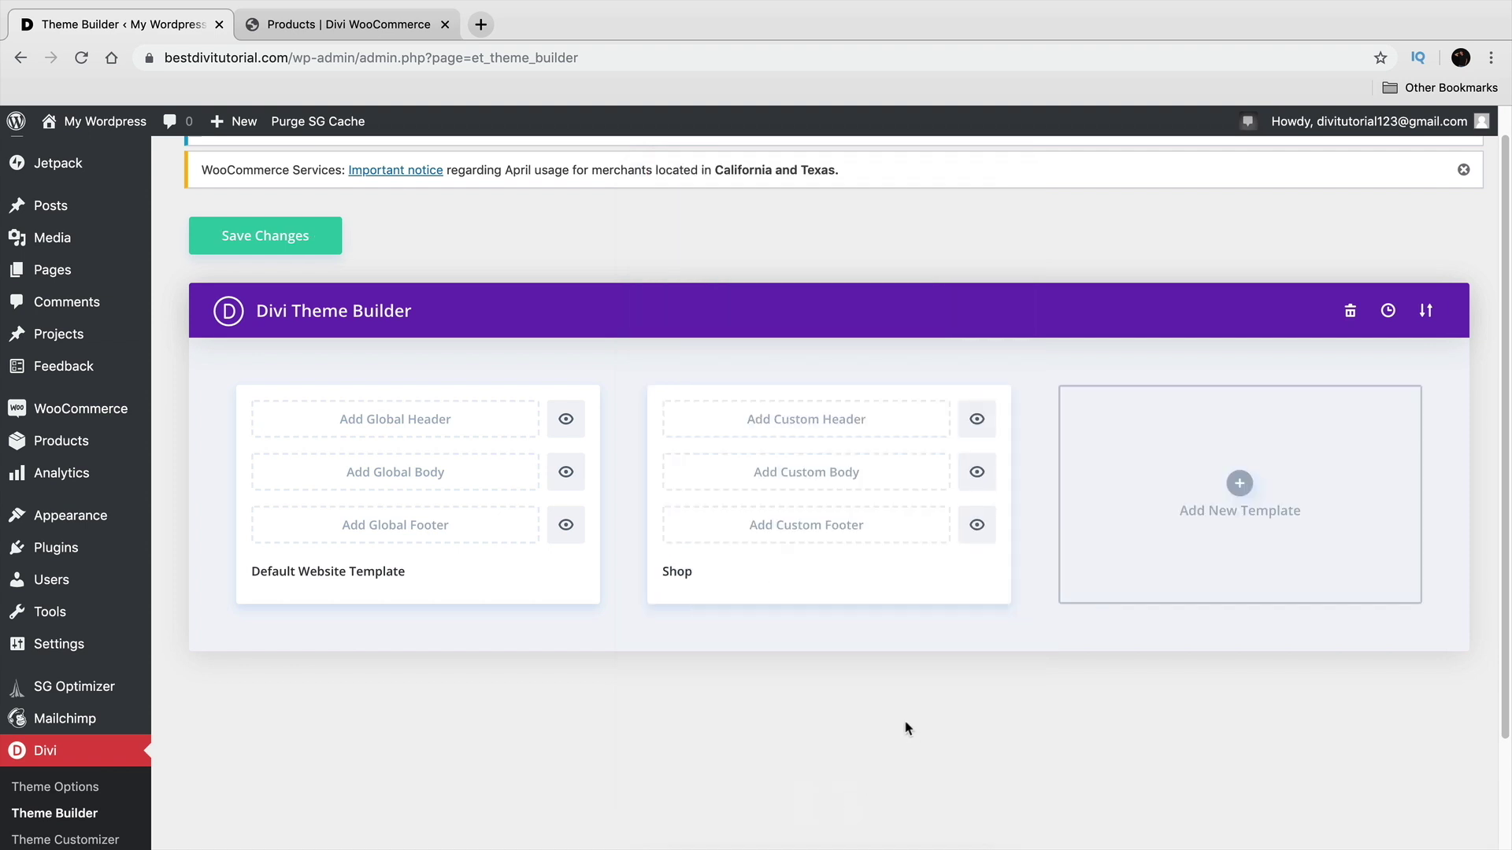
# Start a custom body for the Shop template, building it from scratch
pyautogui.click(832, 478)
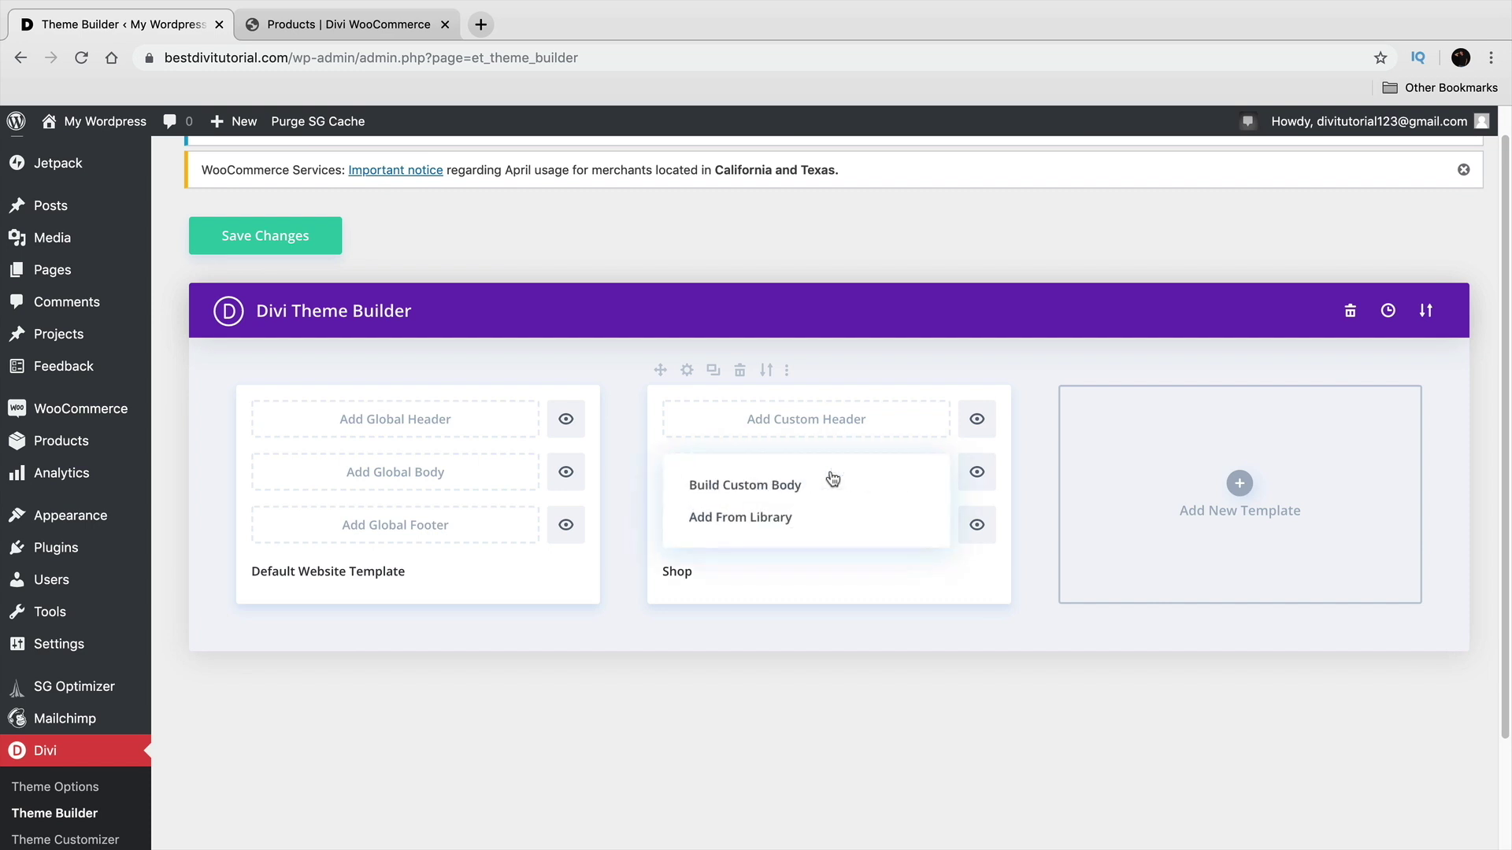
pyautogui.click(780, 487)
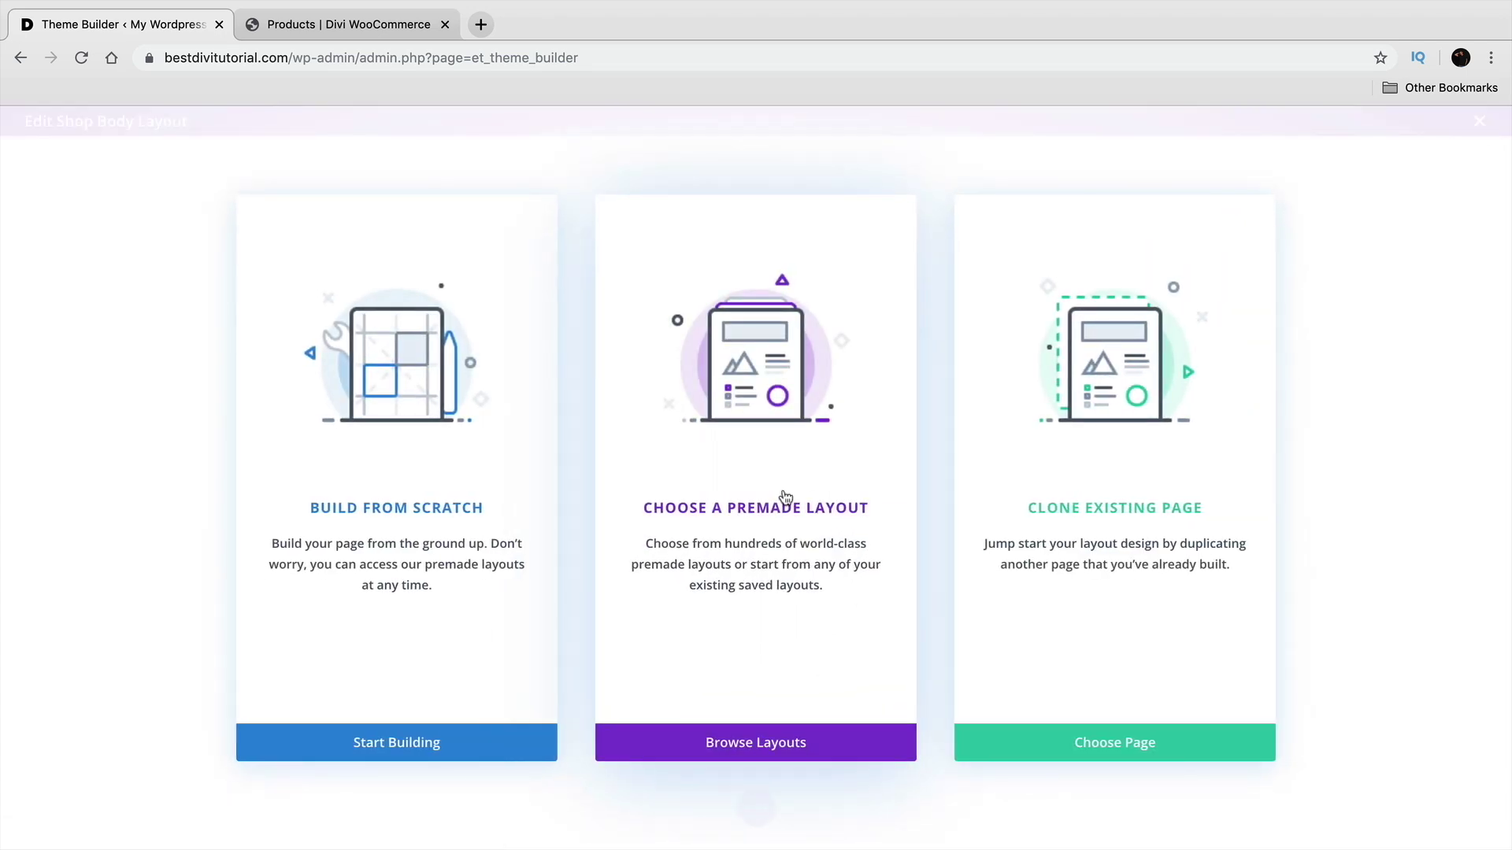
pyautogui.click(418, 514)
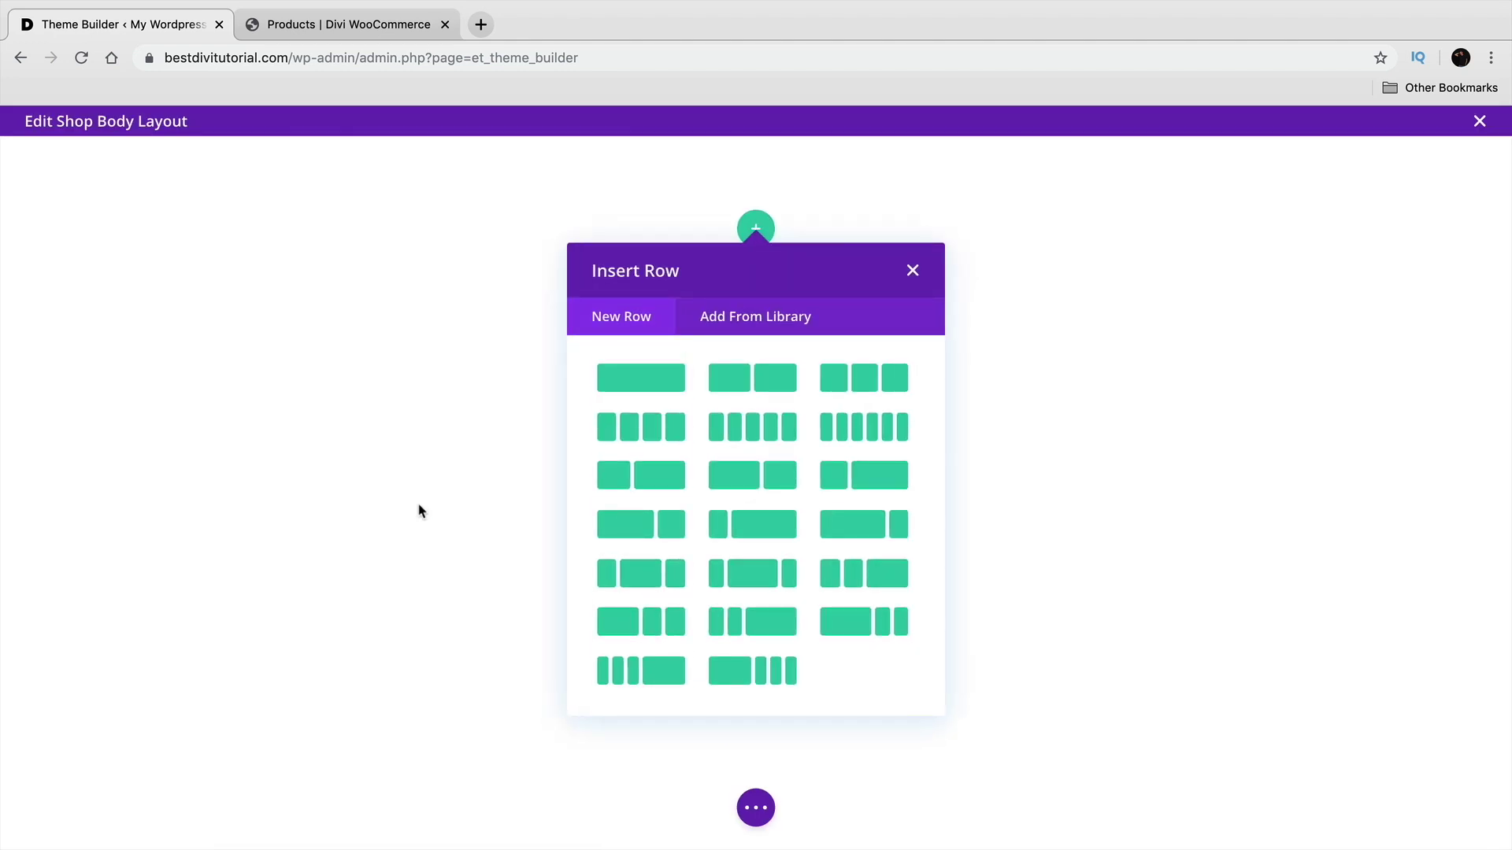
# Review the banner, sidebar and product layout of the sample shop page, then return to the Shop body layout
pyautogui.click(367, 28)
pyautogui.scroll(-3, 370, 405)
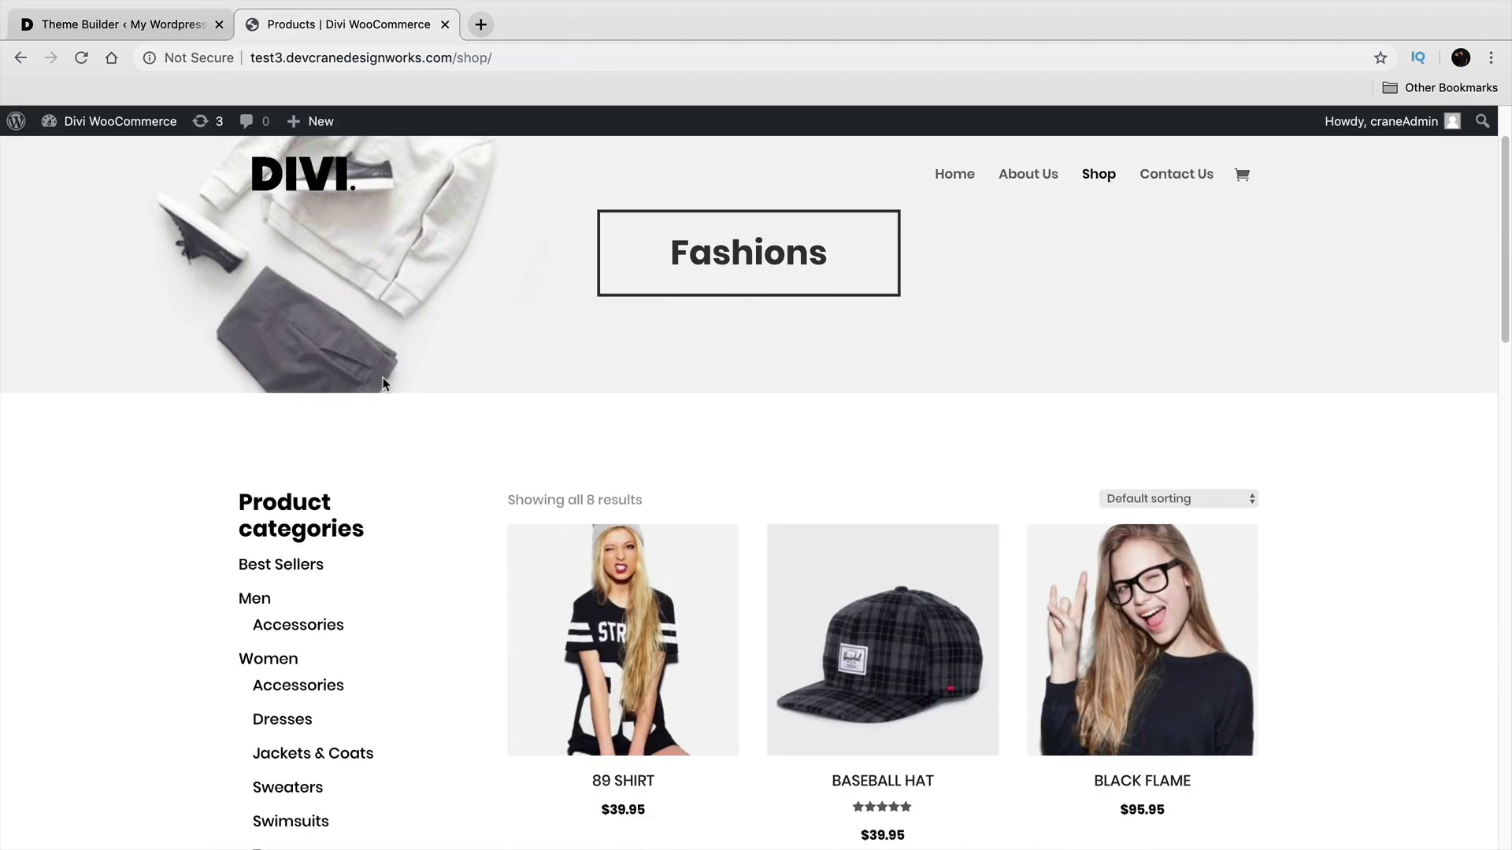
pyautogui.scroll(3, 409, 408)
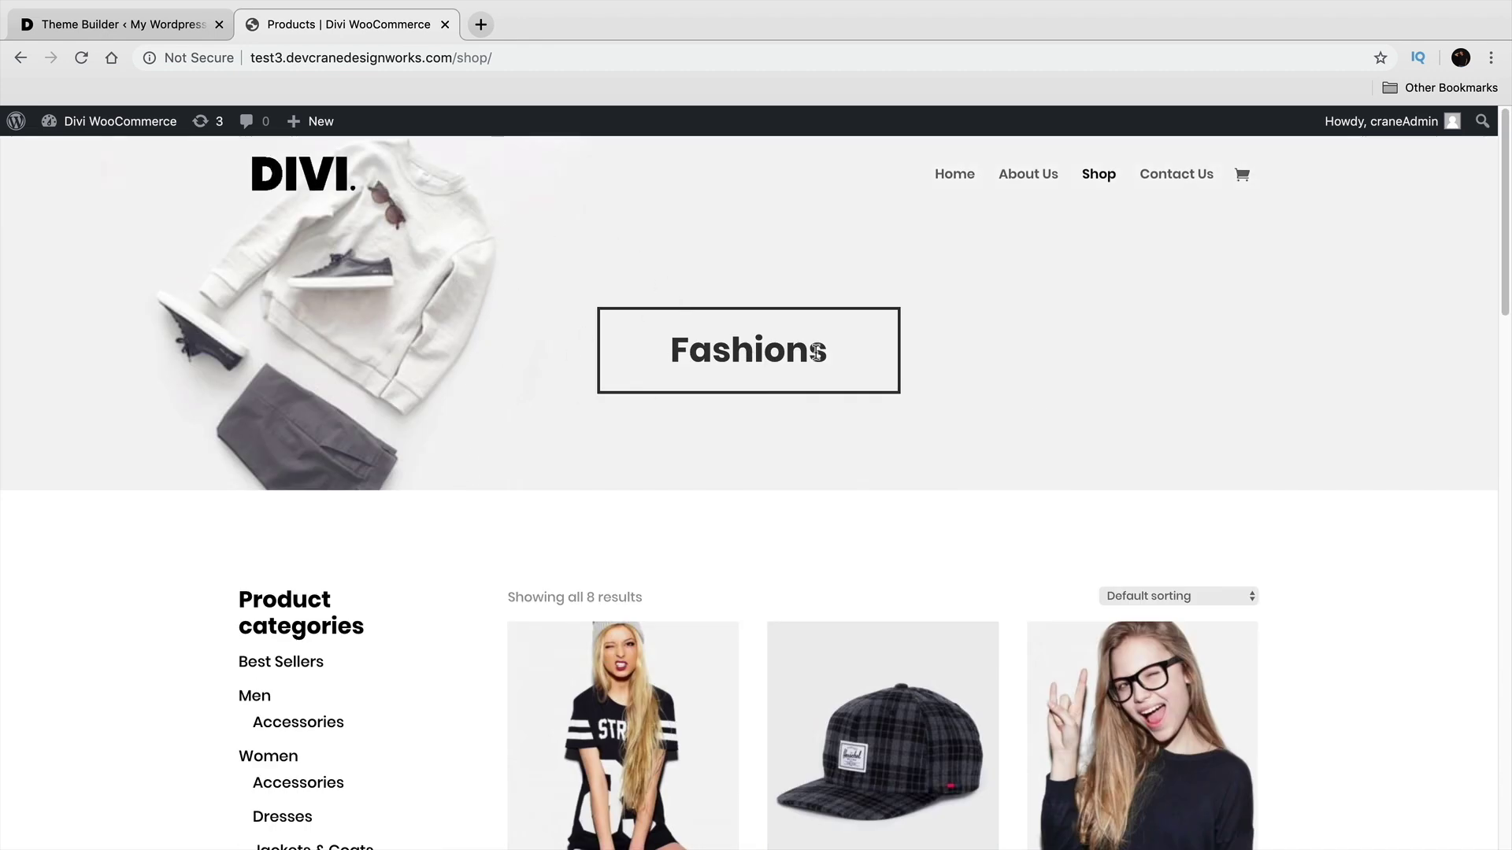
pyautogui.moveTo(823, 352); pyautogui.dragTo(647, 345)
pyautogui.scroll(-3, 535, 460)
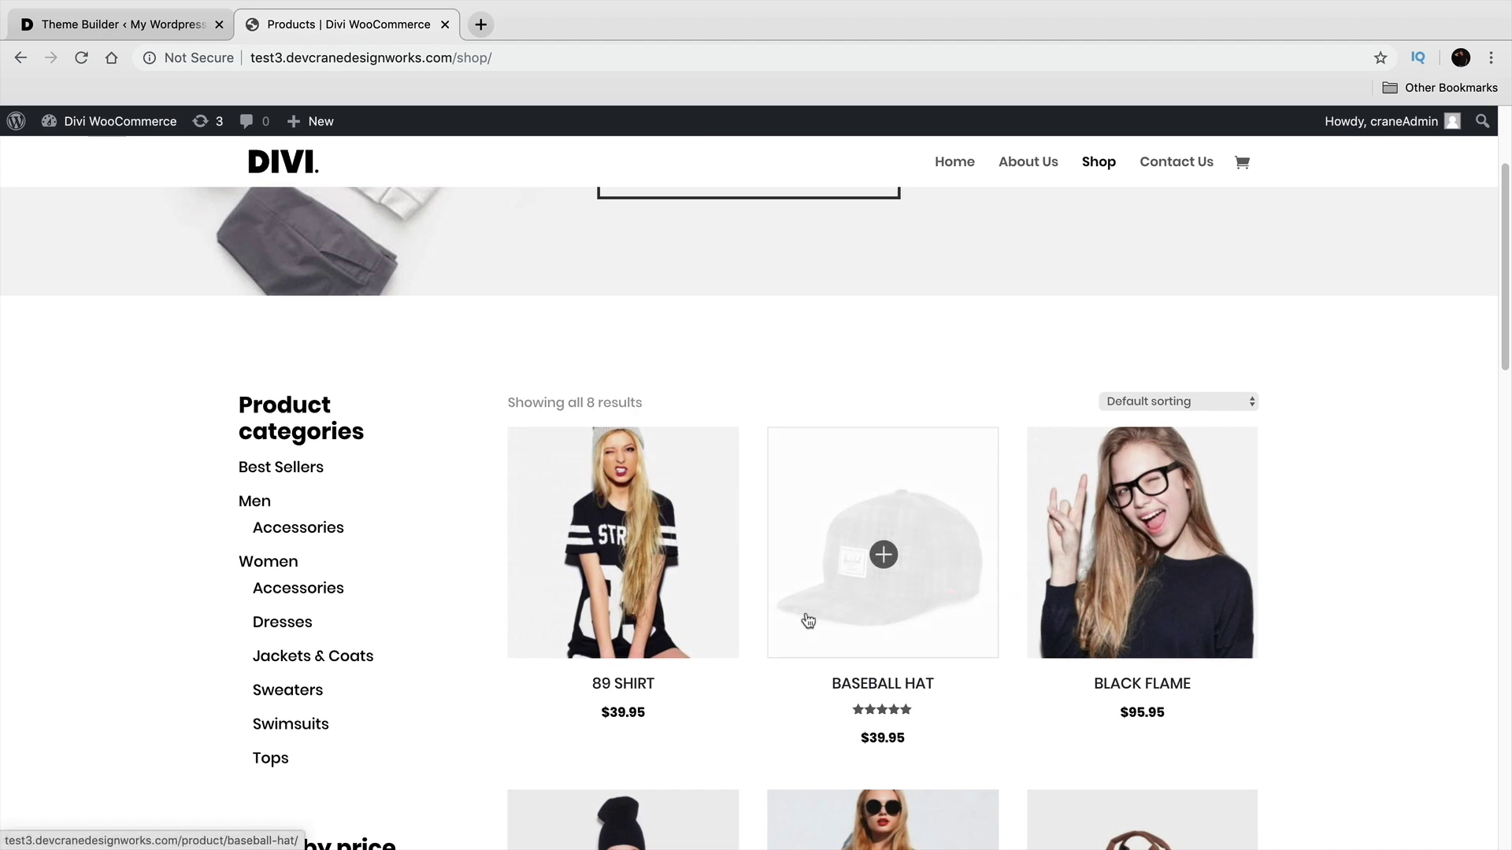
pyautogui.scroll(-10, 808, 621)
pyautogui.scroll(-6, 811, 611)
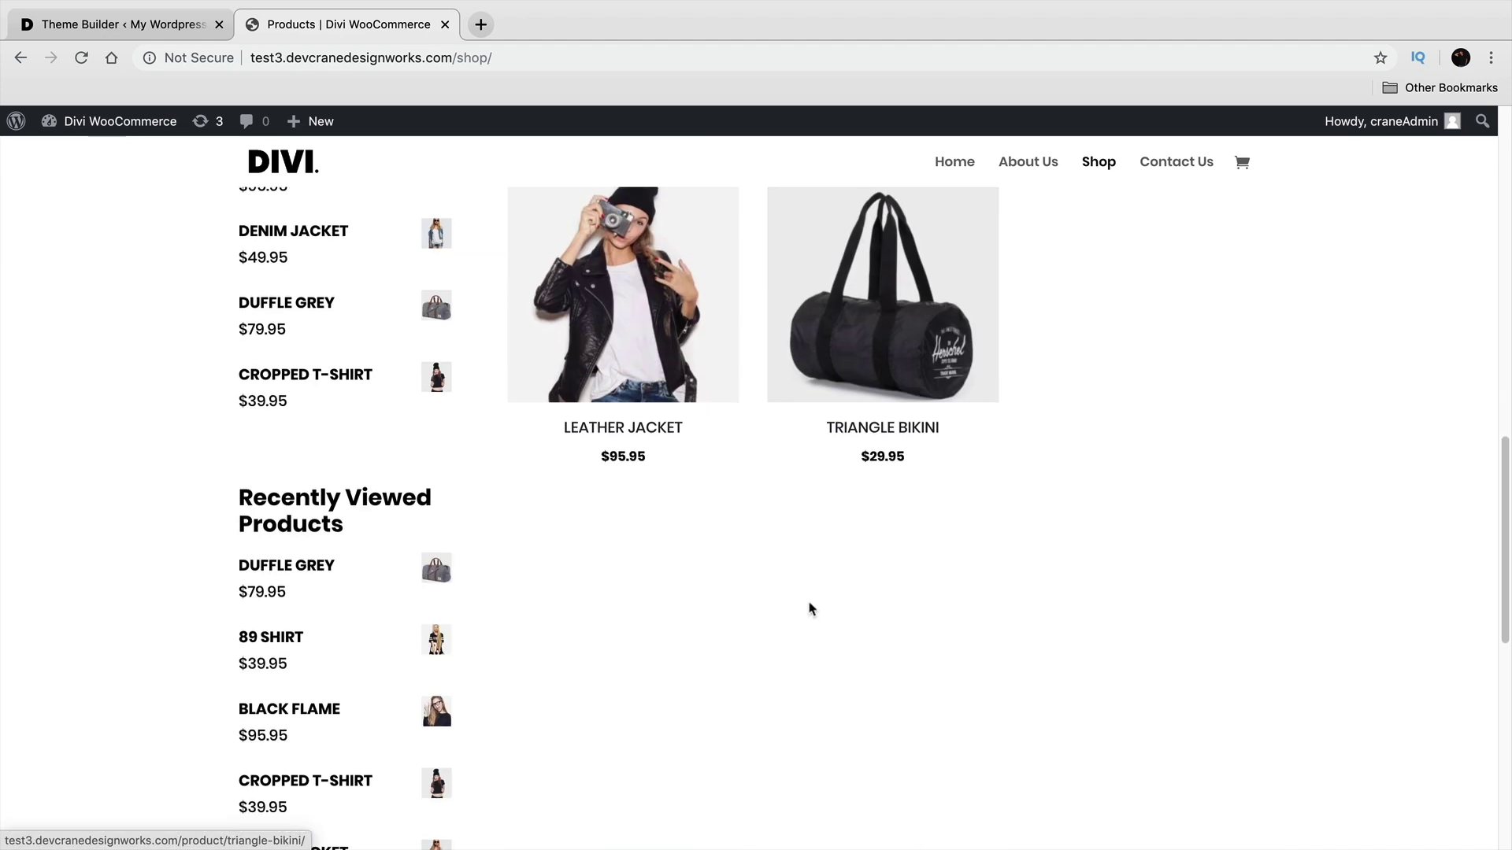
pyautogui.scroll(20, 795, 670)
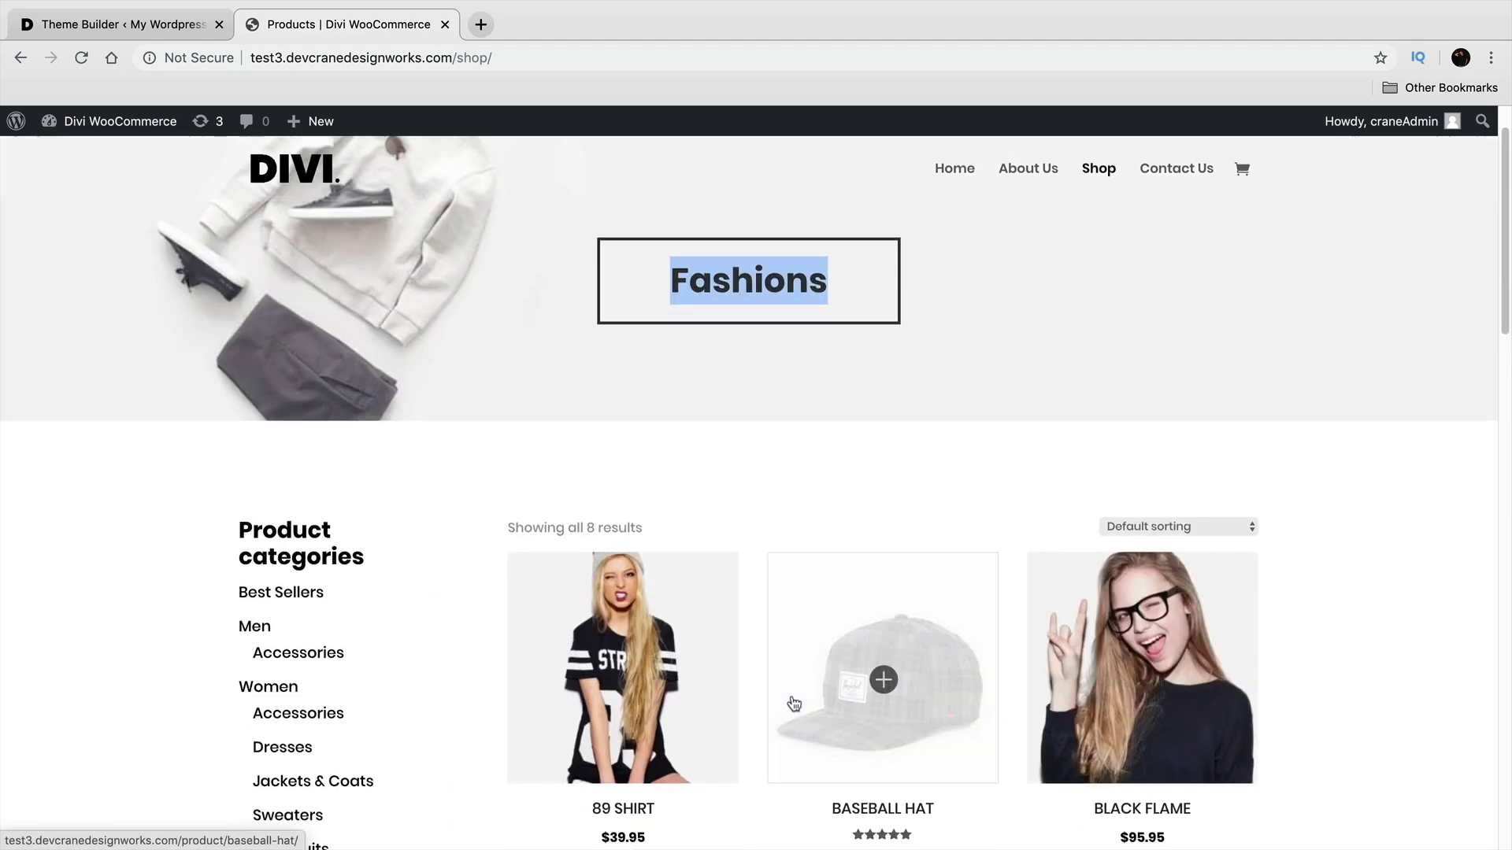
pyautogui.click(157, 28)
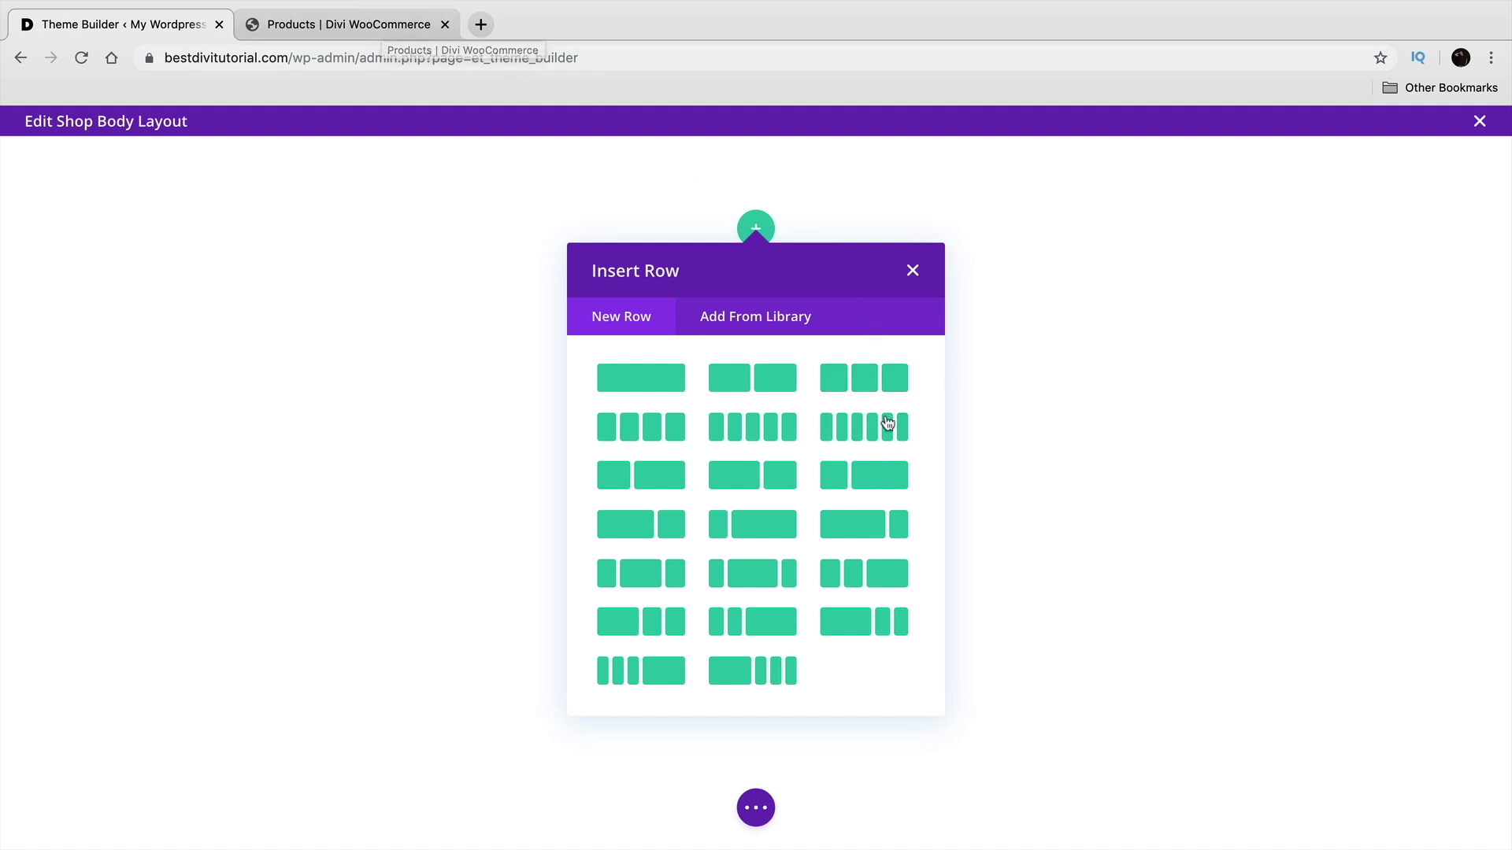
# Insert a row with three equal columns and add a Text module to its middle column
pyautogui.click(865, 392)
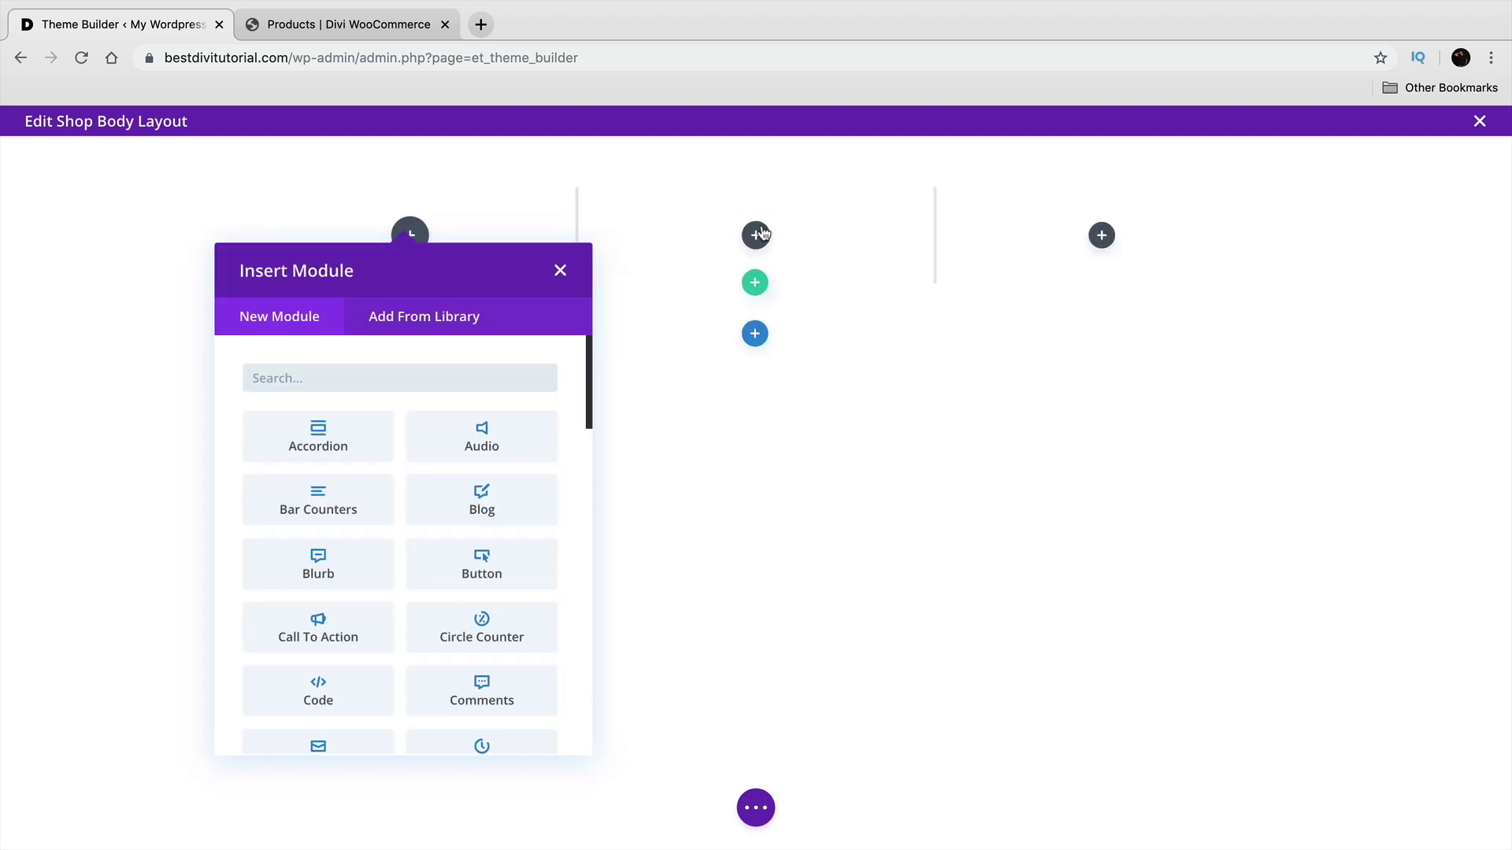
pyautogui.click(561, 274)
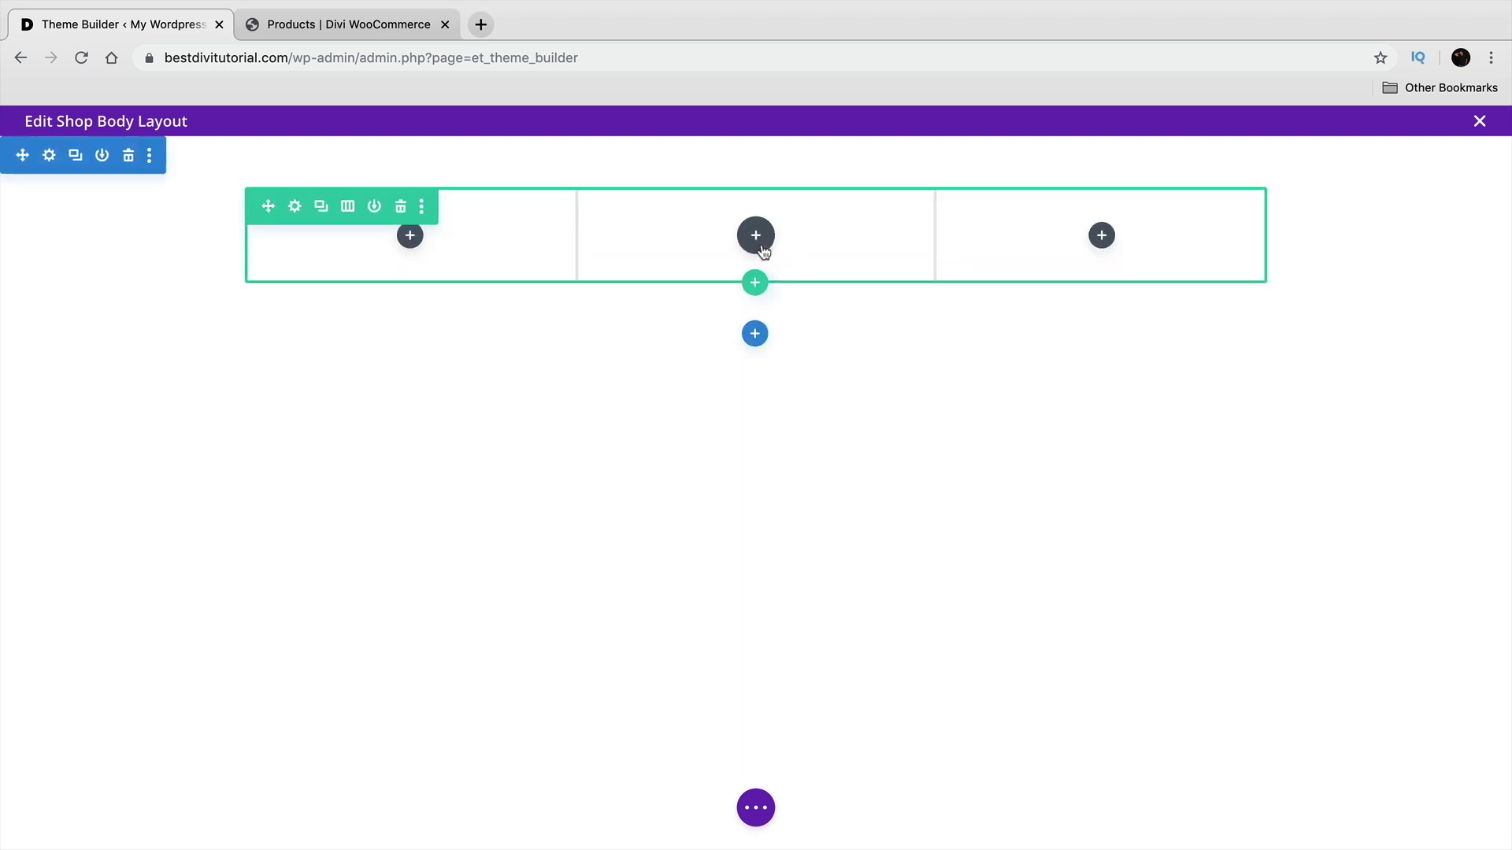
pyautogui.click(760, 247)
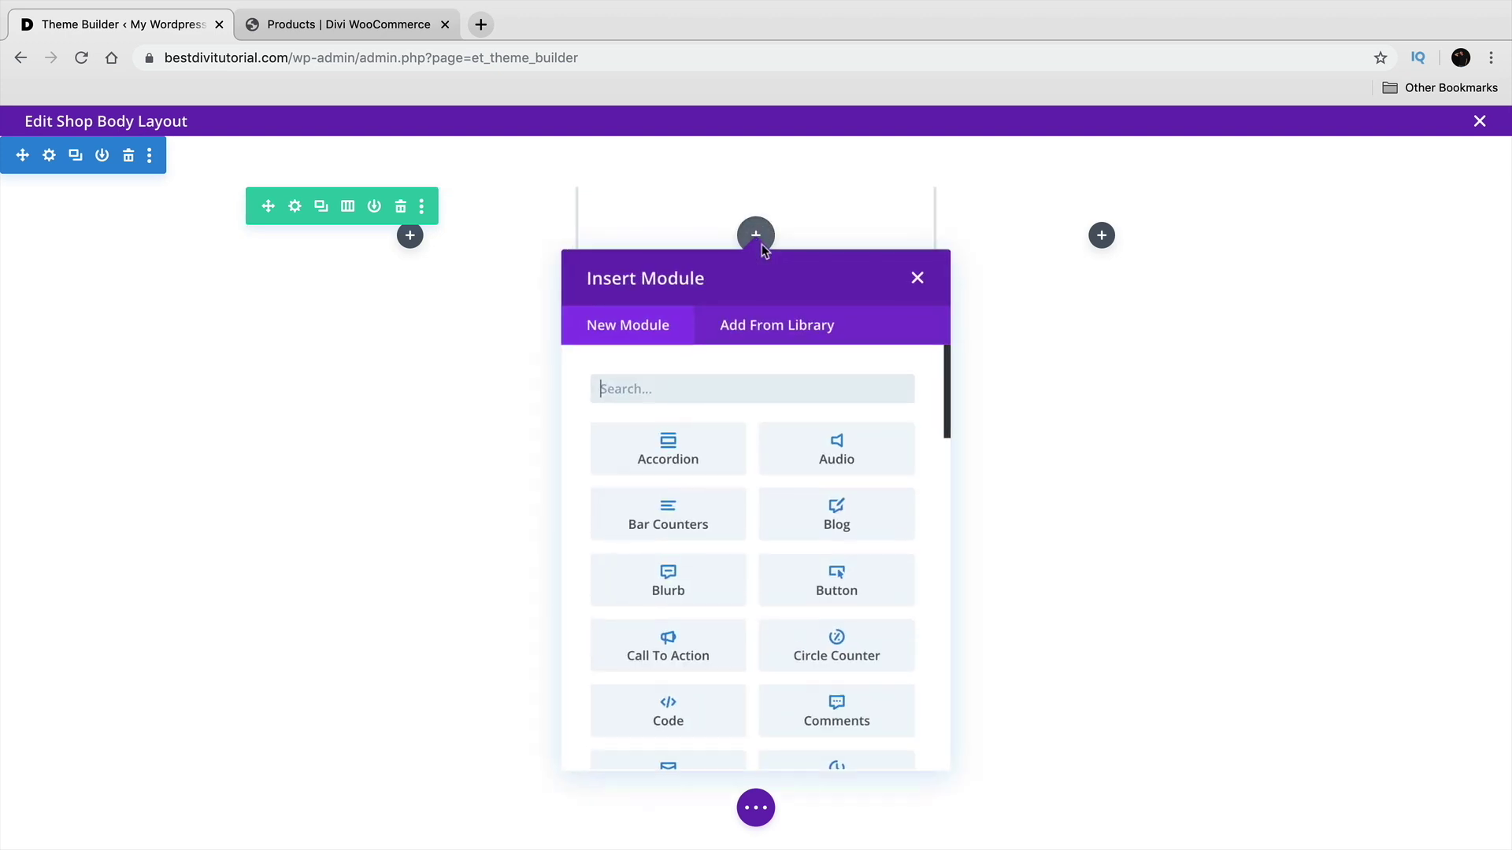
pyautogui.write('text')
pyautogui.click(692, 454)
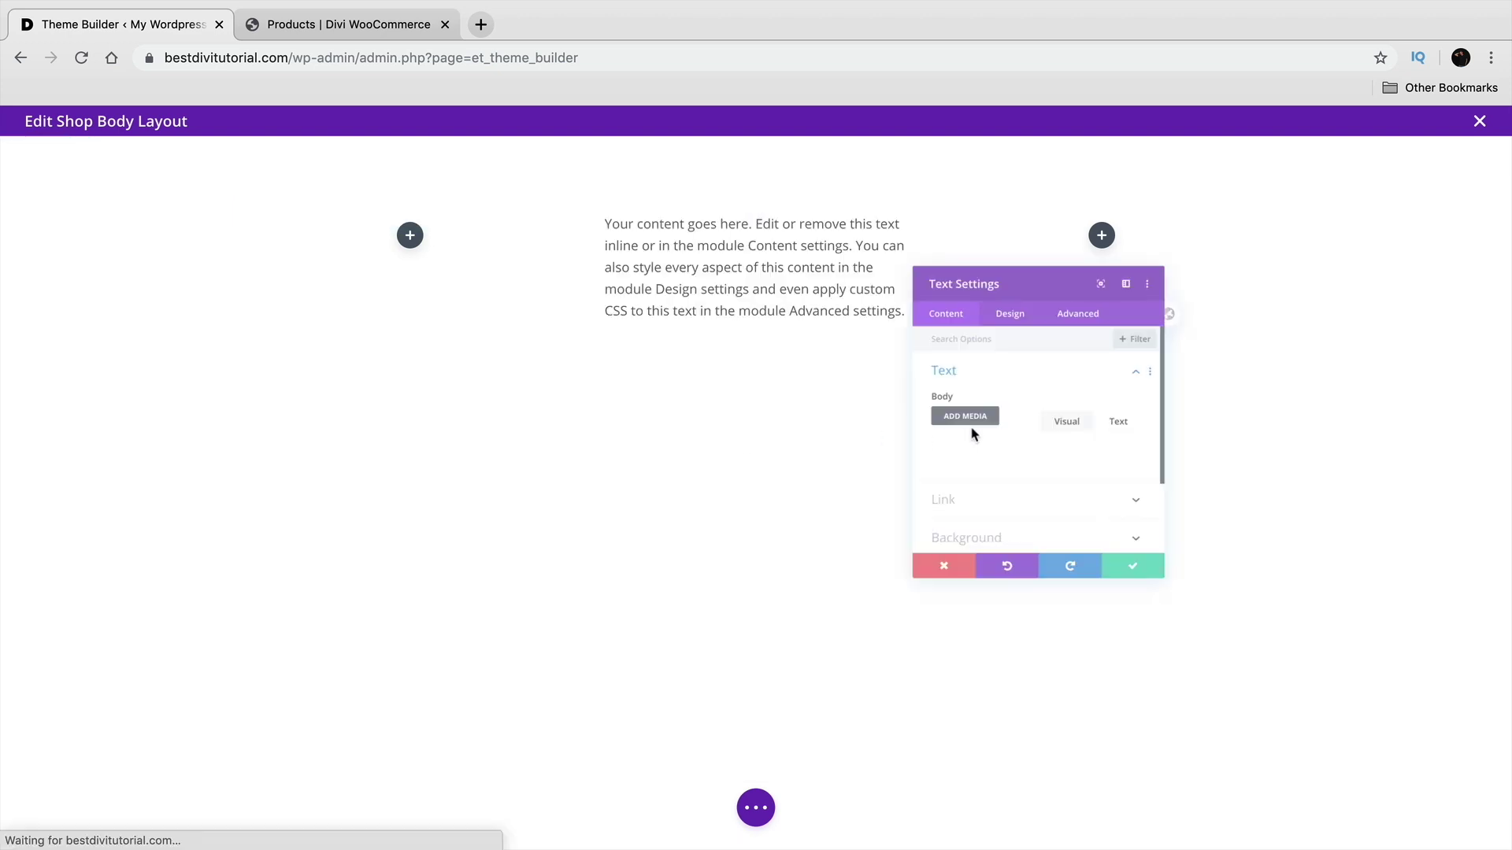
# Replace the Text module's placeholder content with FASHION and format it as Heading 1
pyautogui.moveTo(1124, 547); pyautogui.dragTo(858, 380)
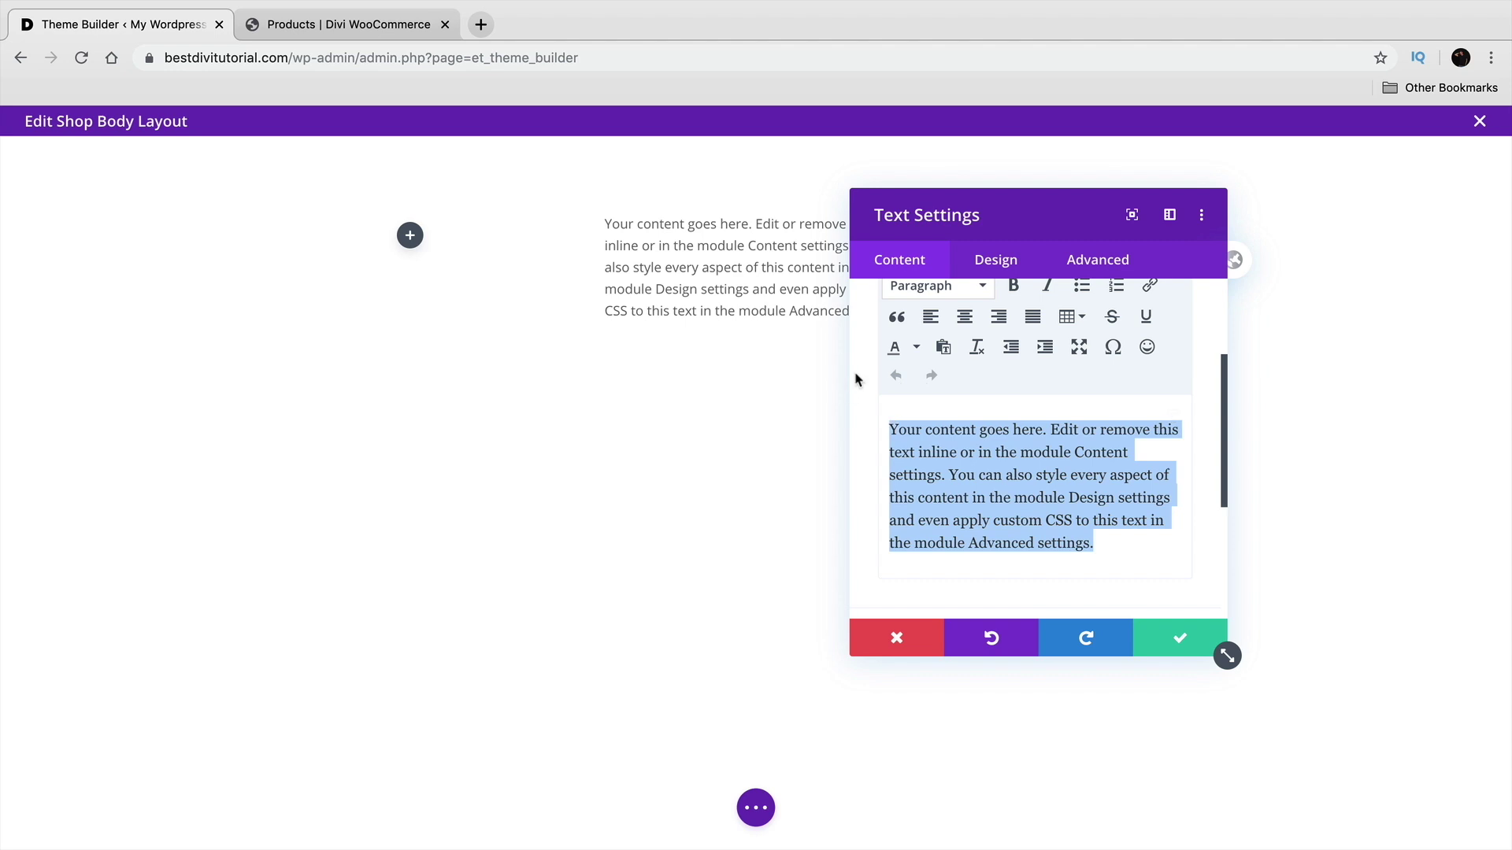
pyautogui.write('FASU')
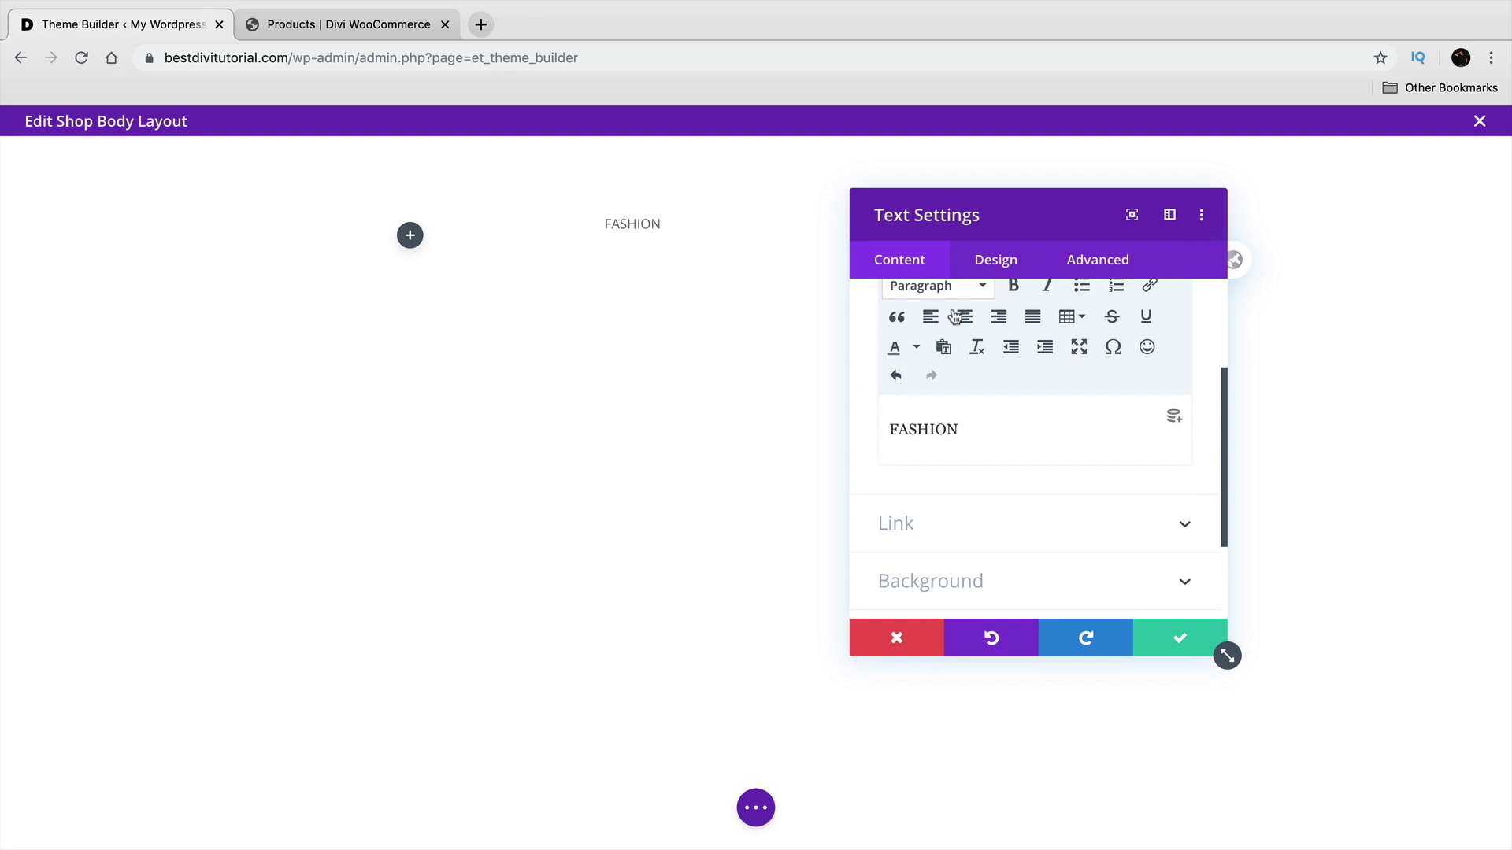
pyautogui.click(937, 285)
pyautogui.click(971, 364)
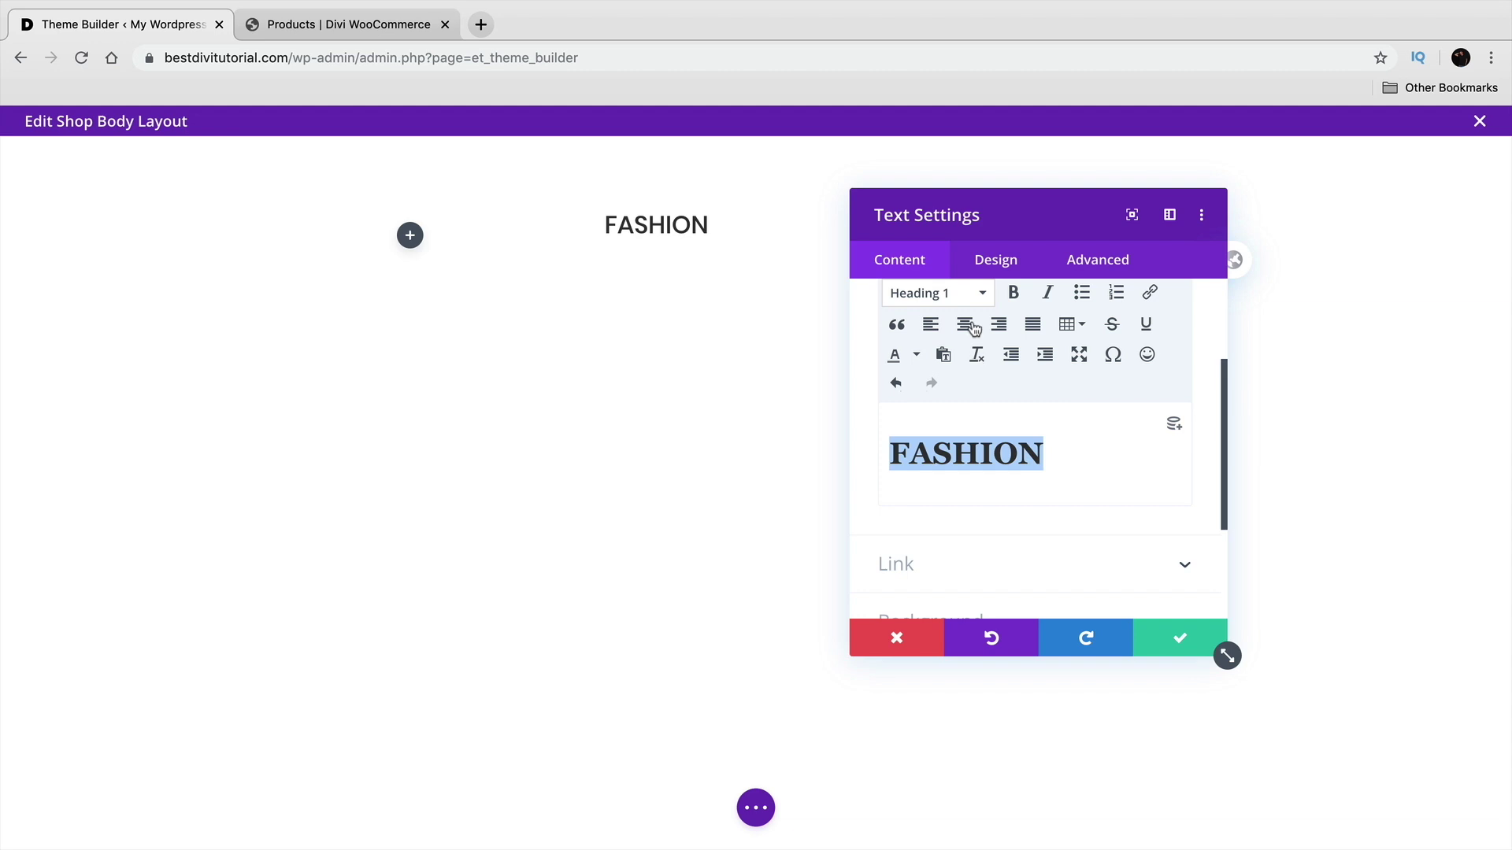
# Set the FASHION heading's font to Poppins with a Bold weight
pyautogui.click(996, 260)
pyautogui.click(988, 401)
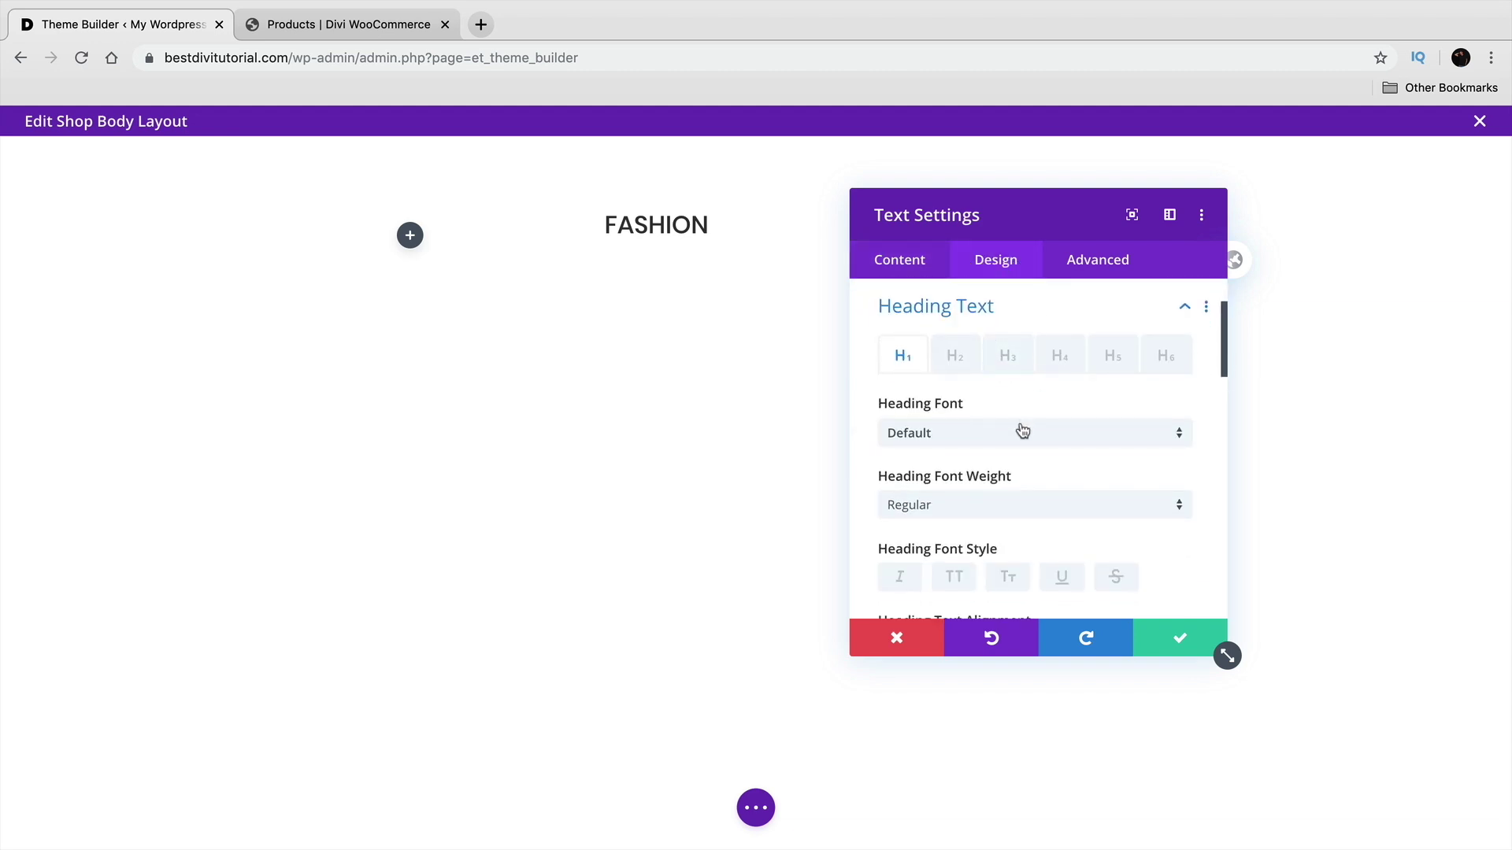
pyautogui.click(1022, 430)
pyautogui.click(1015, 289)
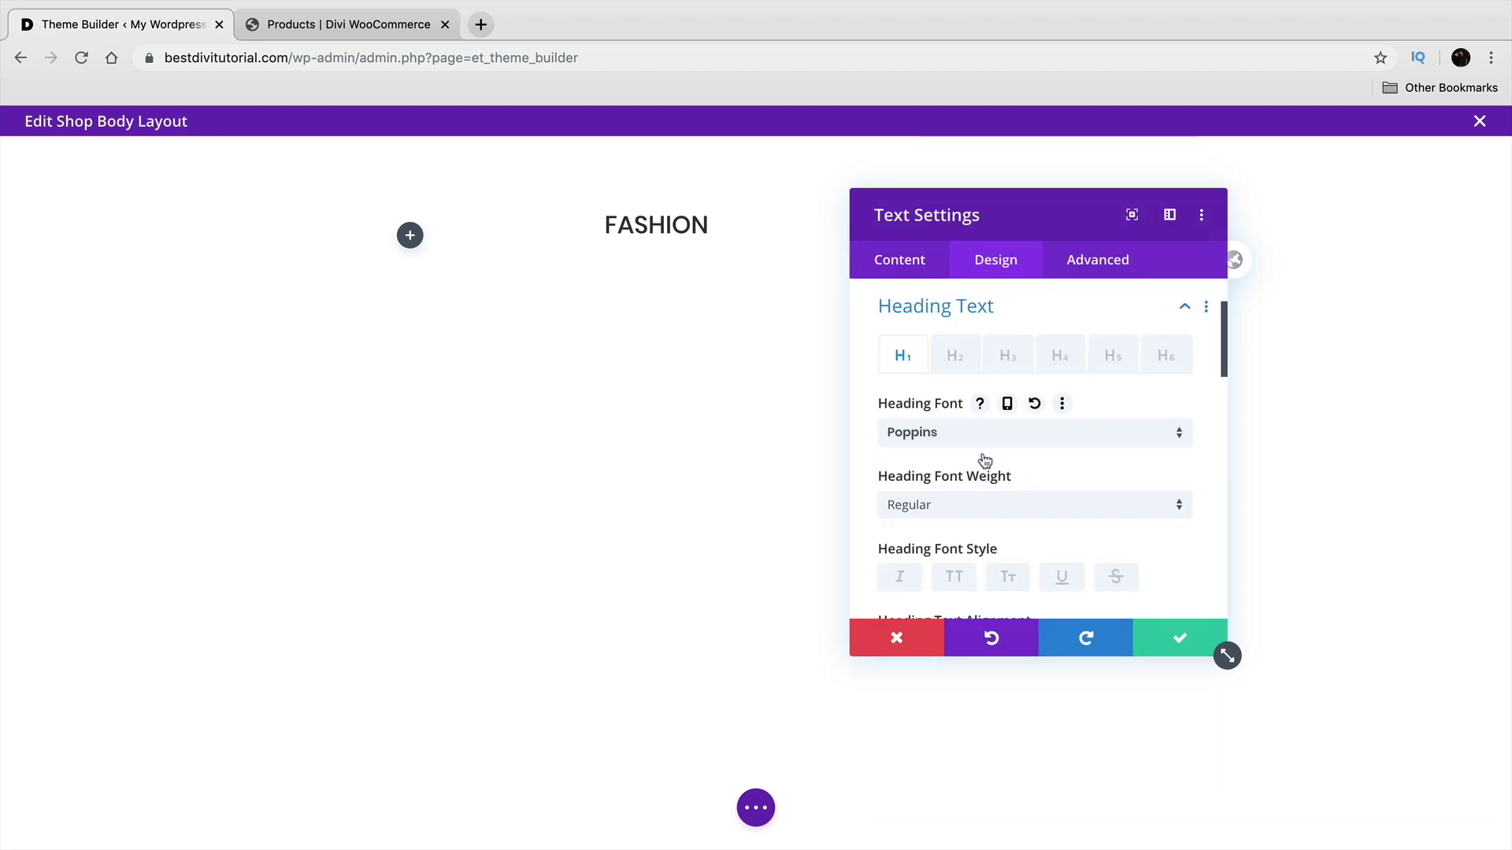
pyautogui.click(986, 505)
pyautogui.click(998, 665)
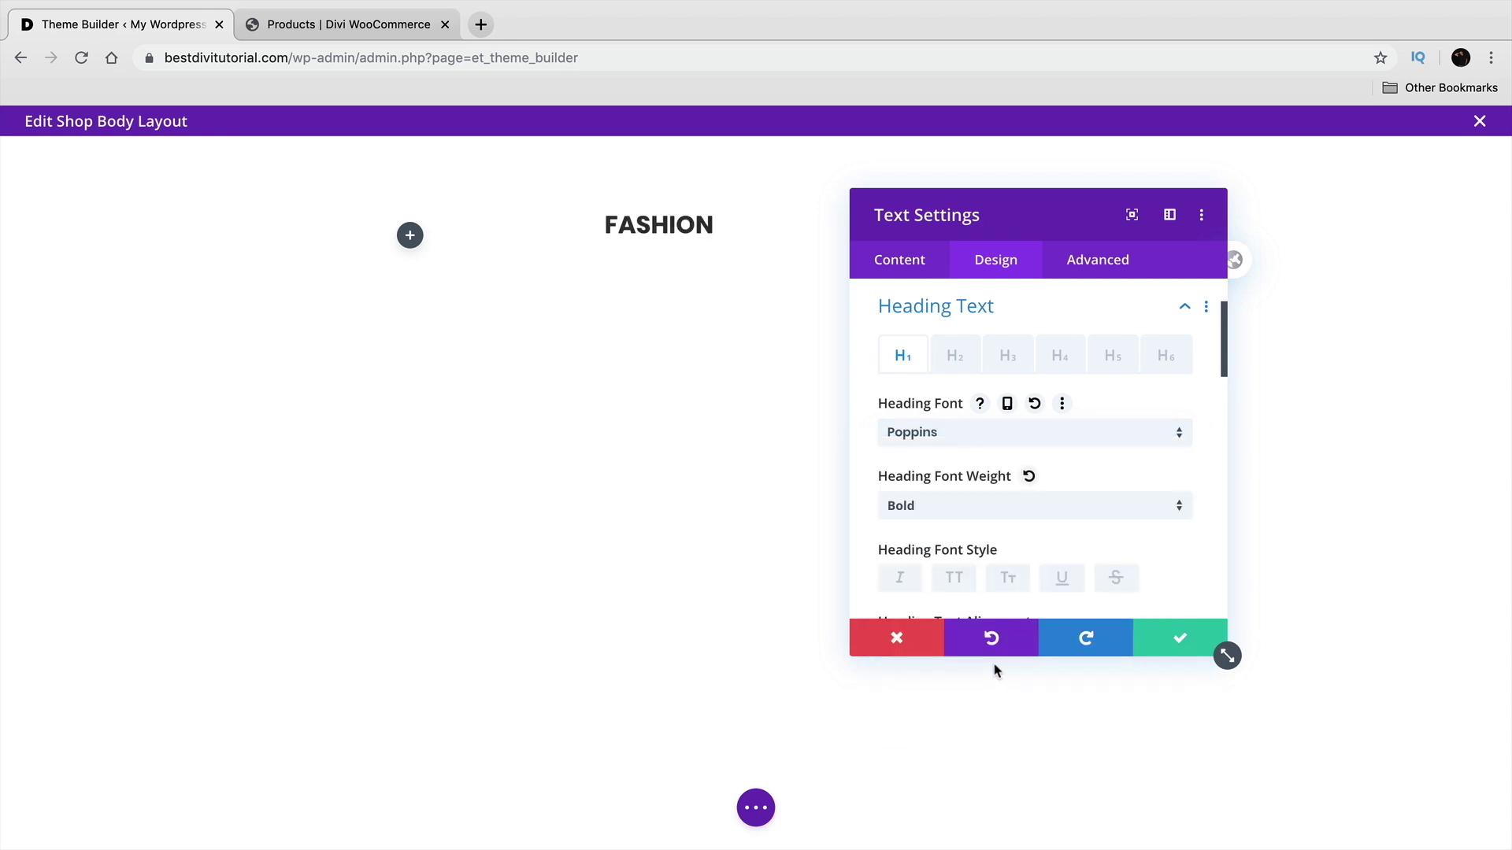
# Center the FASHION heading and set its text size to 40px
pyautogui.moveTo(1075, 196); pyautogui.dragTo(1248, 165)
pyautogui.scroll(-3, 1309, 557)
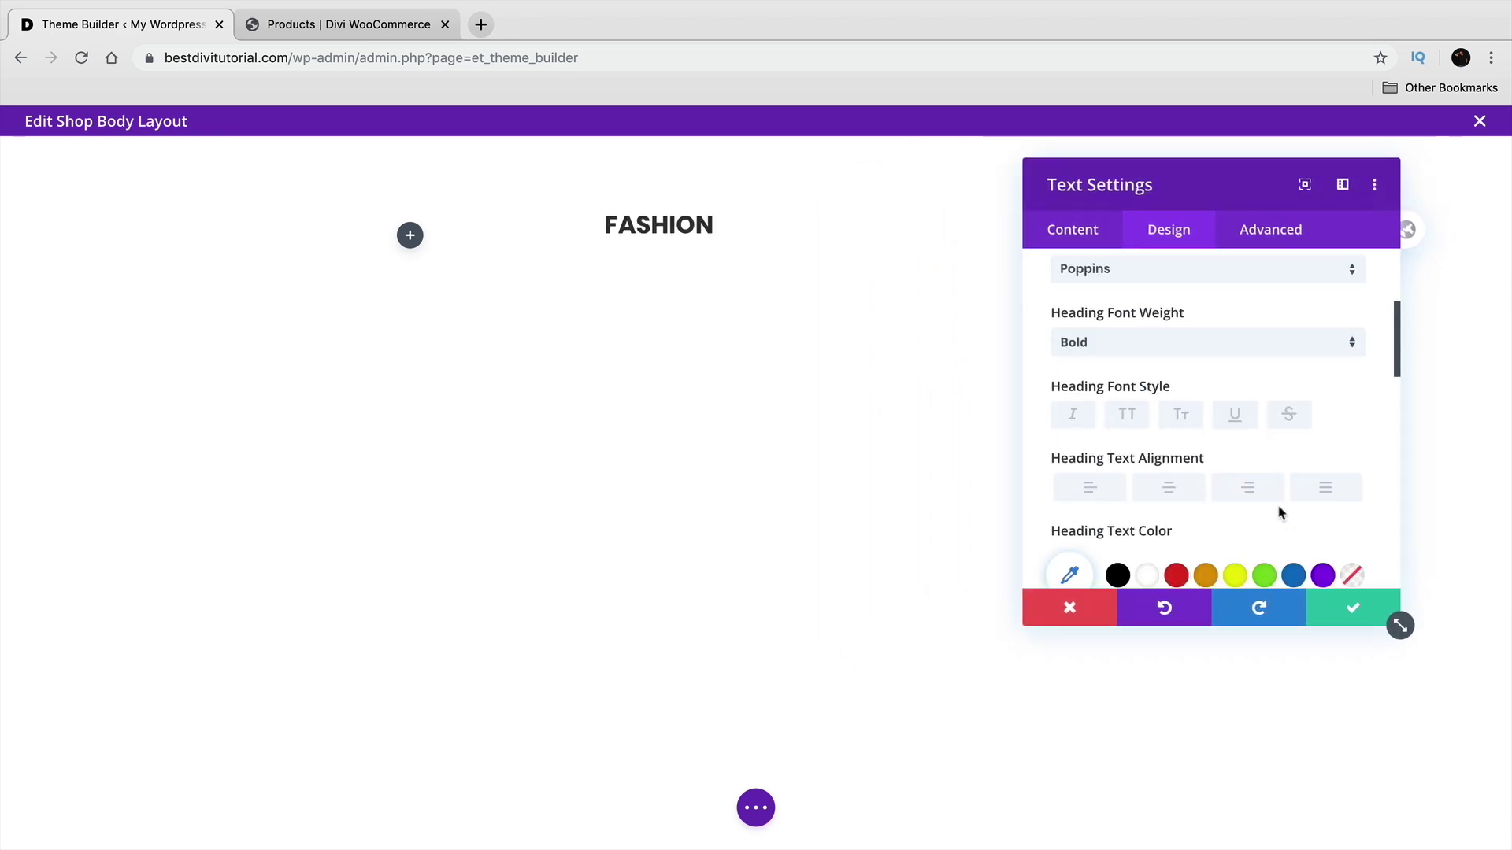
pyautogui.click(1166, 459)
pyautogui.moveTo(1188, 168); pyautogui.dragTo(1220, 146)
pyautogui.scroll(-1, 1209, 445)
pyautogui.scroll(-1, 1199, 445)
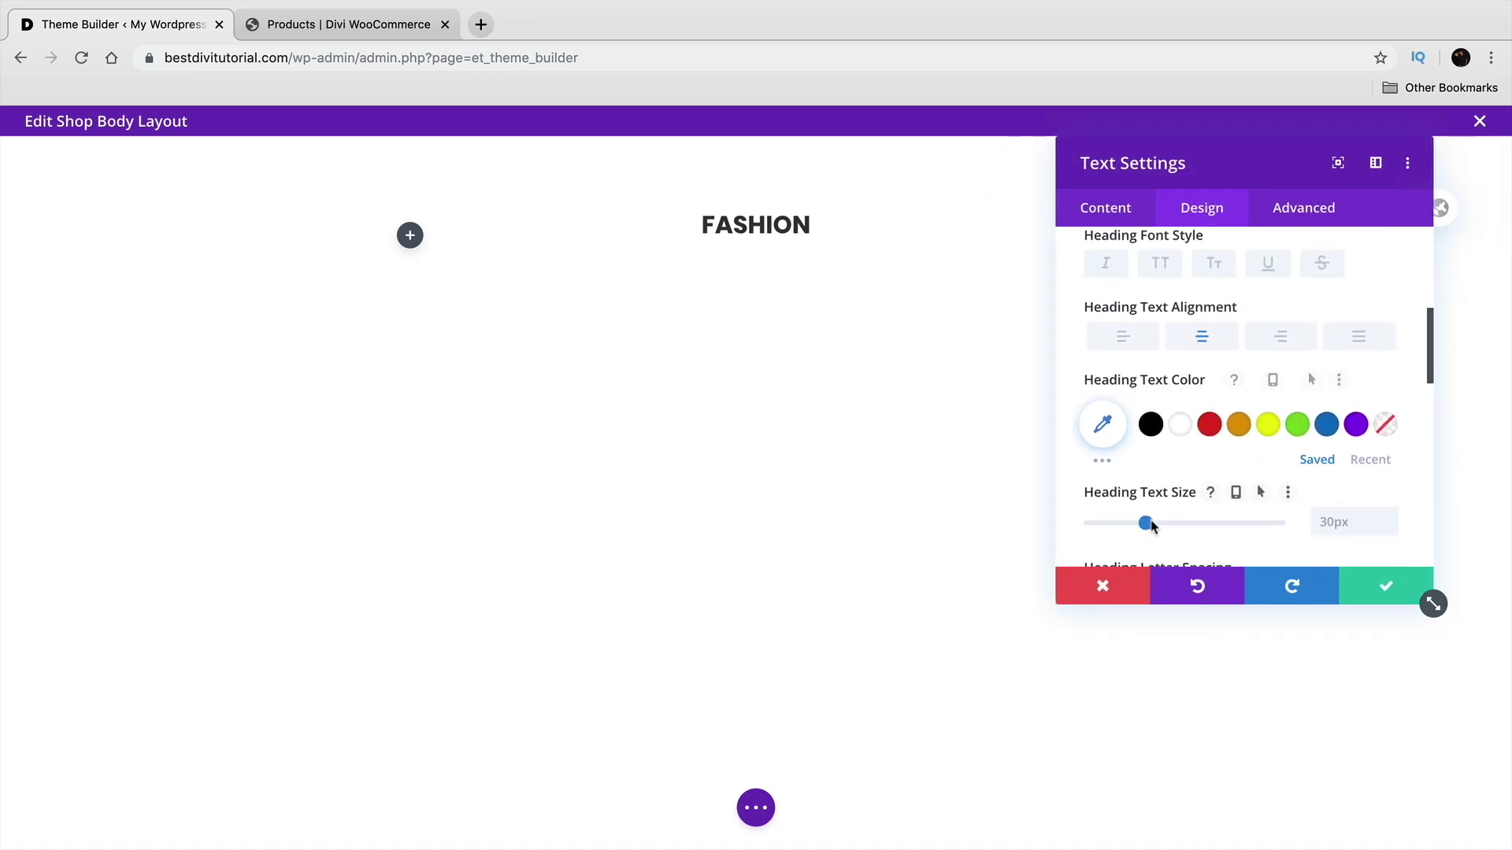
pyautogui.moveTo(1151, 523); pyautogui.dragTo(1166, 528)
pyautogui.scroll(-6, 1204, 465)
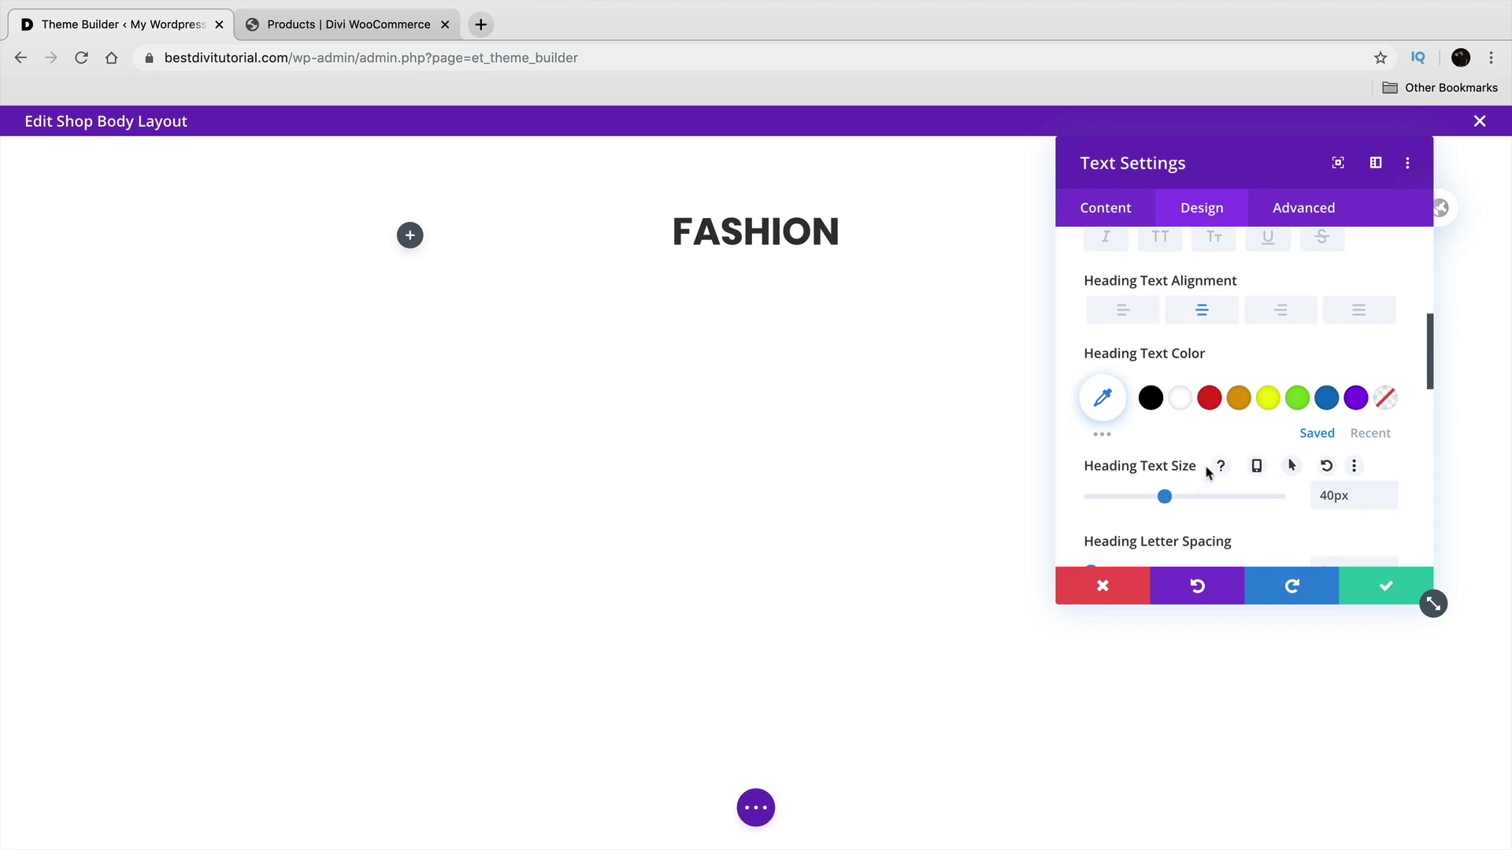
# Check the framed title on the sample shop page and give the Text module a 5px border on all sides
pyautogui.scroll(-2, 1204, 448)
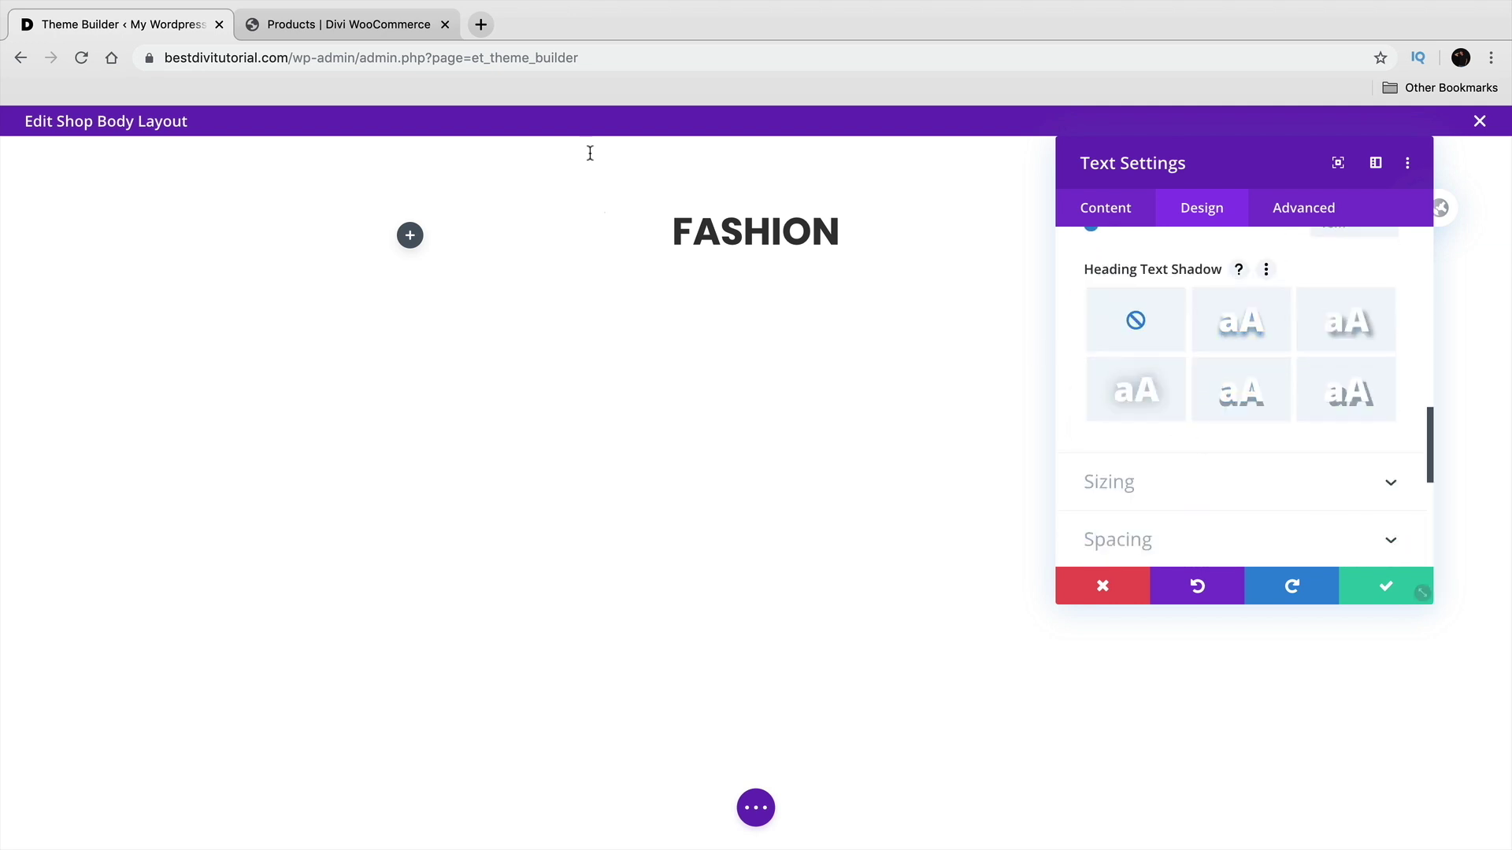
pyautogui.click(335, 31)
pyautogui.click(802, 364)
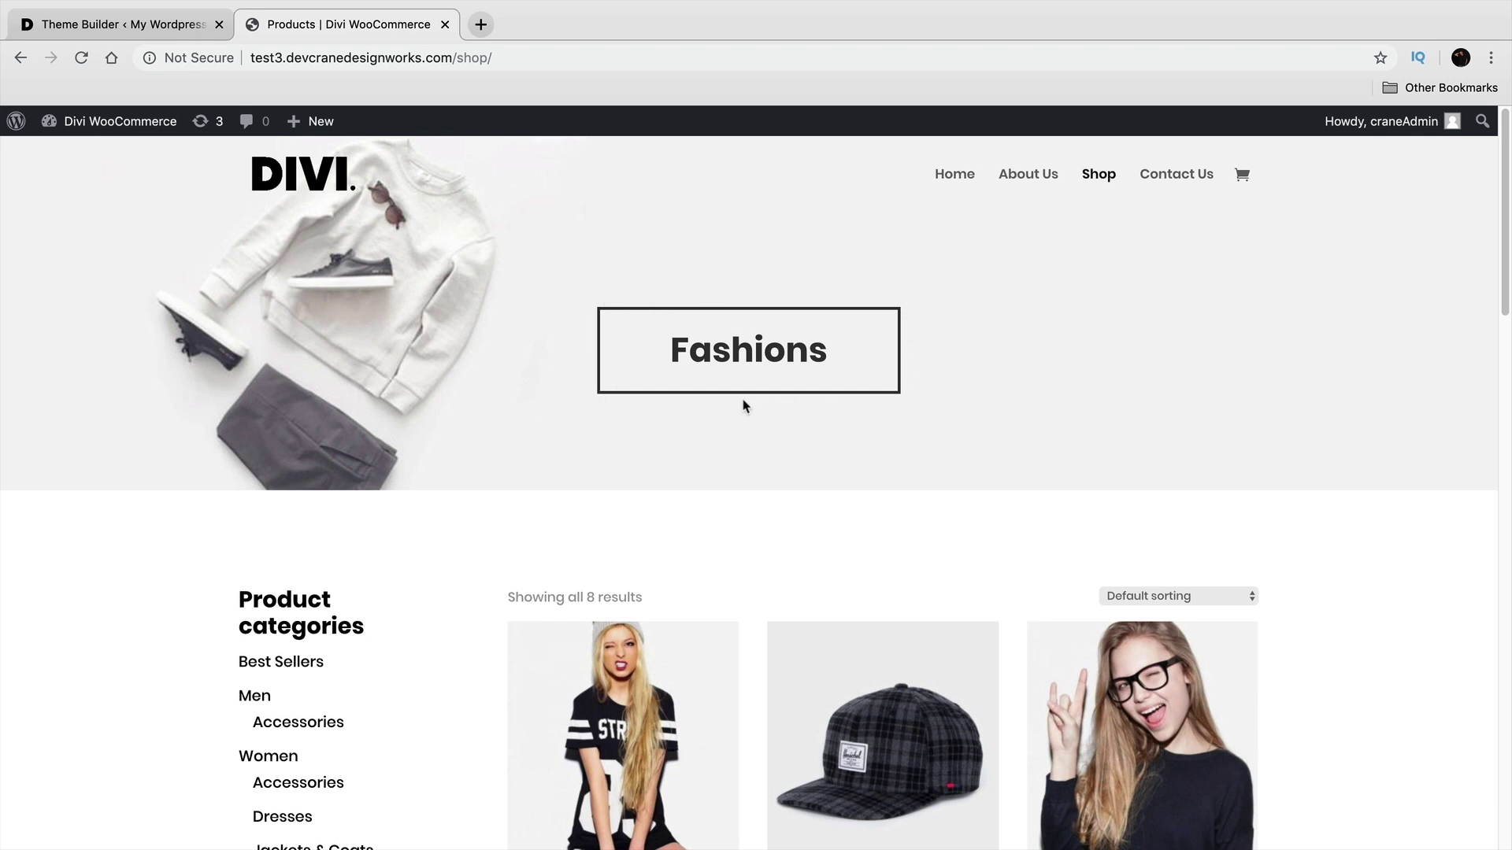
pyautogui.click(201, 25)
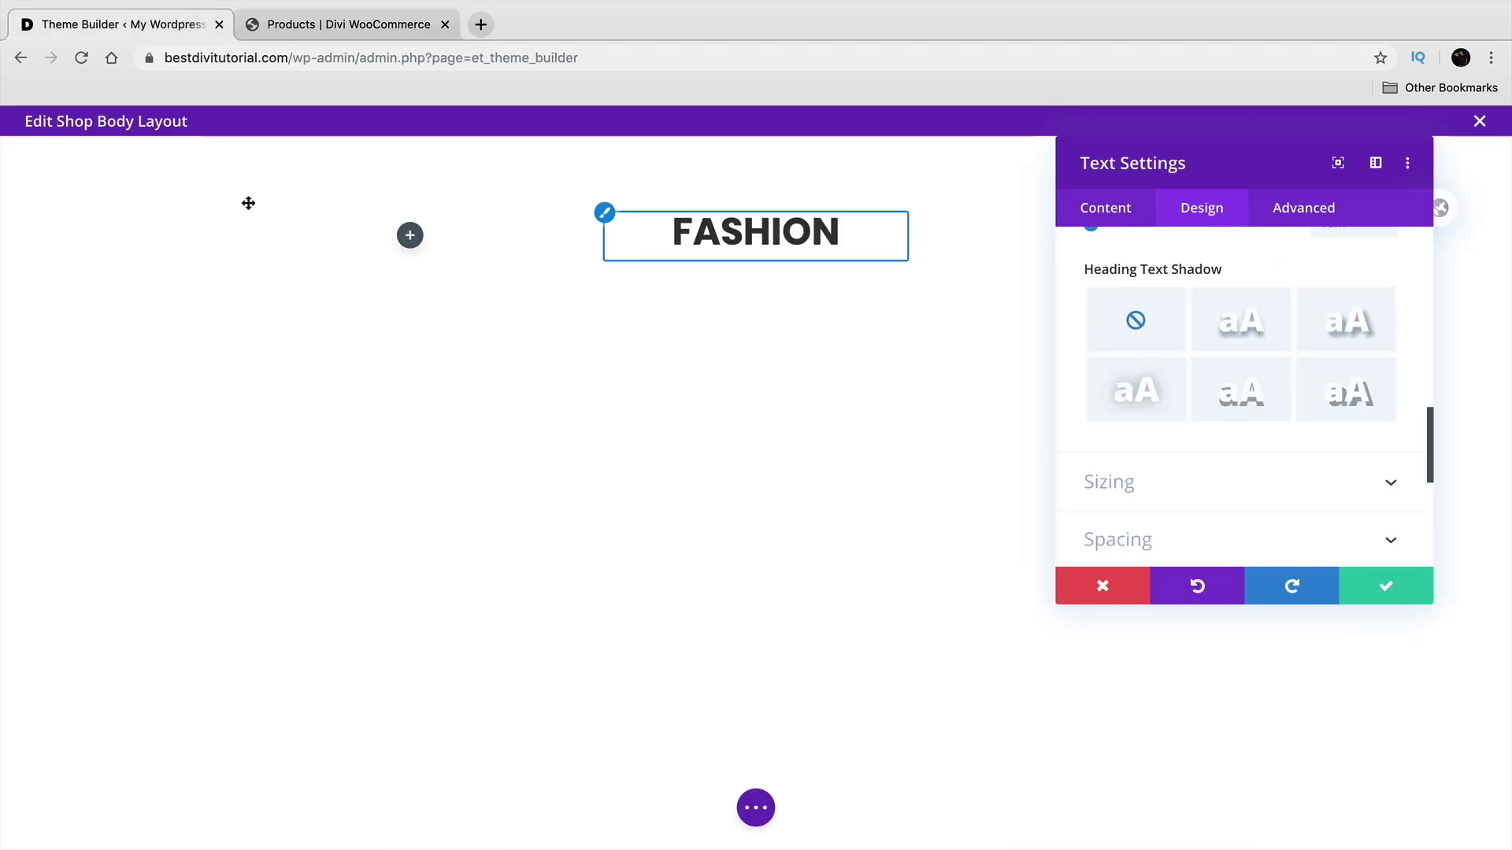
pyautogui.moveTo(1136, 211); pyautogui.dragTo(213, 191)
pyautogui.scroll(-3, 240, 470)
pyautogui.click(188, 470)
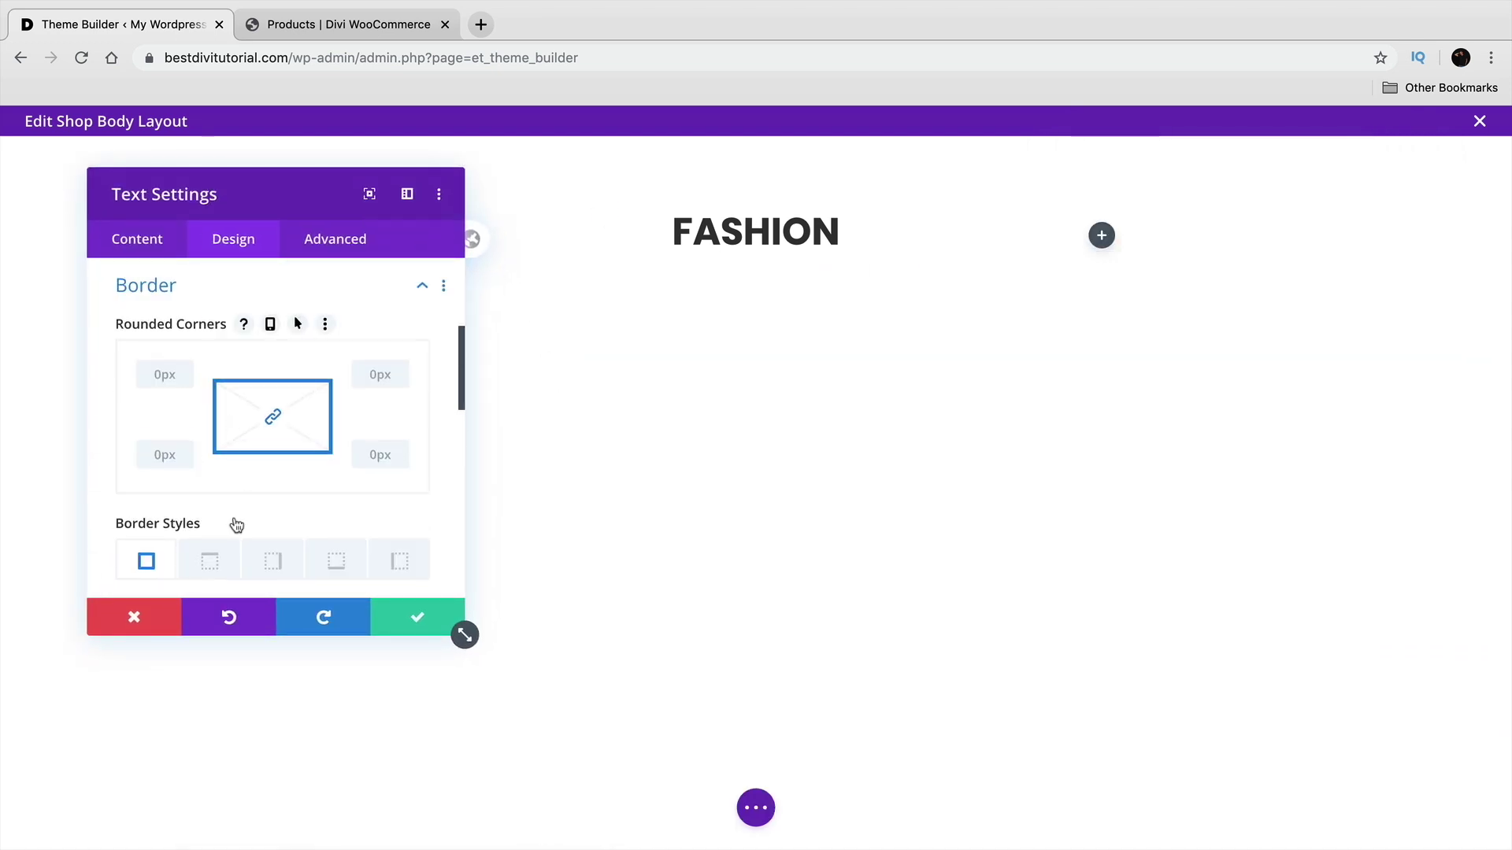
pyautogui.scroll(-5, 147, 543)
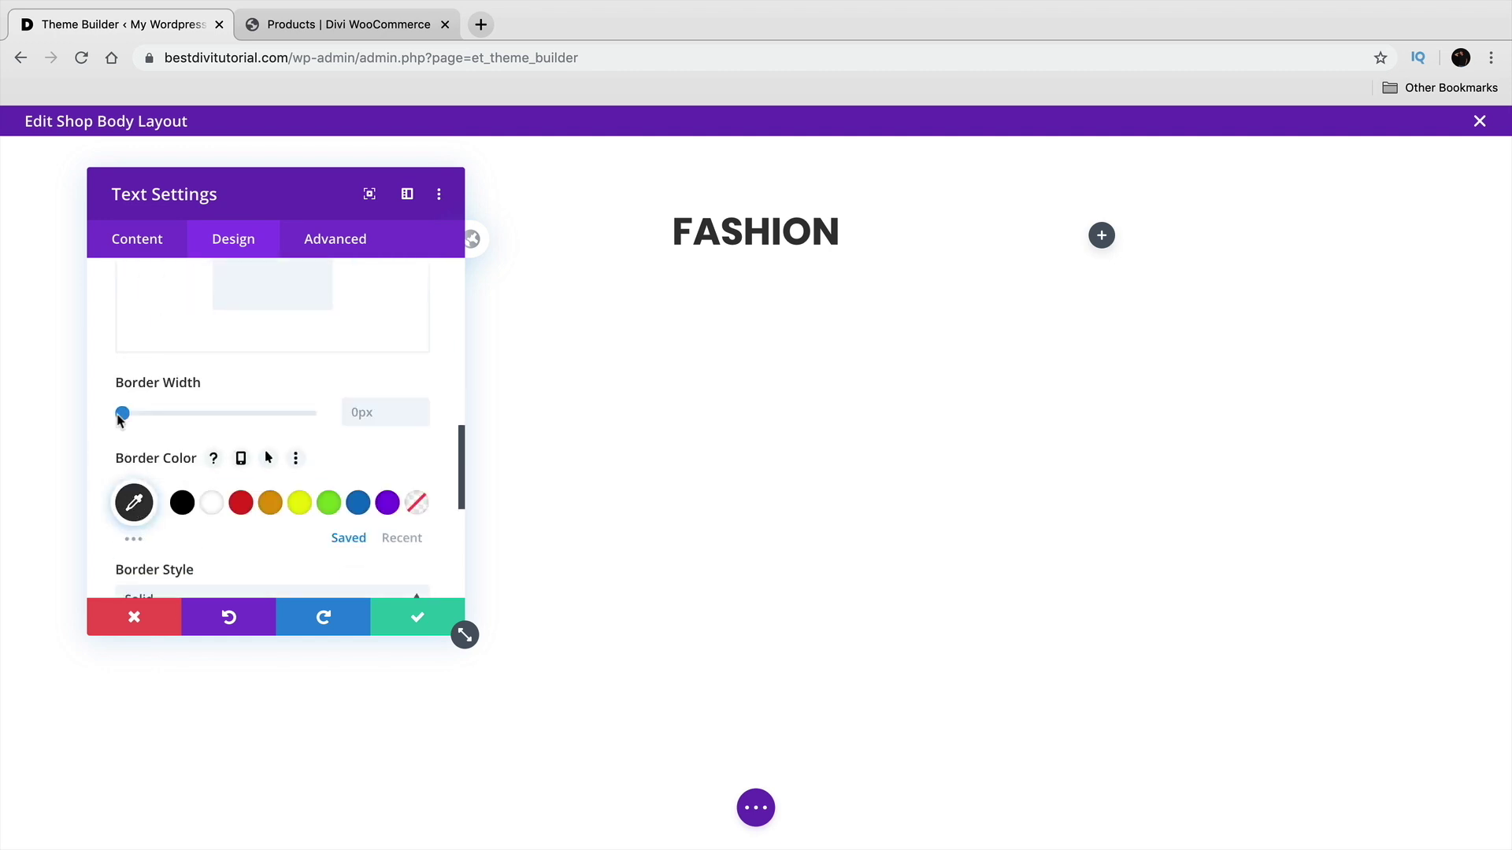
pyautogui.moveTo(122, 413); pyautogui.dragTo(141, 415)
# Try a 4px border width and different rounded corners on the Text module's border
pyautogui.scroll(5, 383, 489)
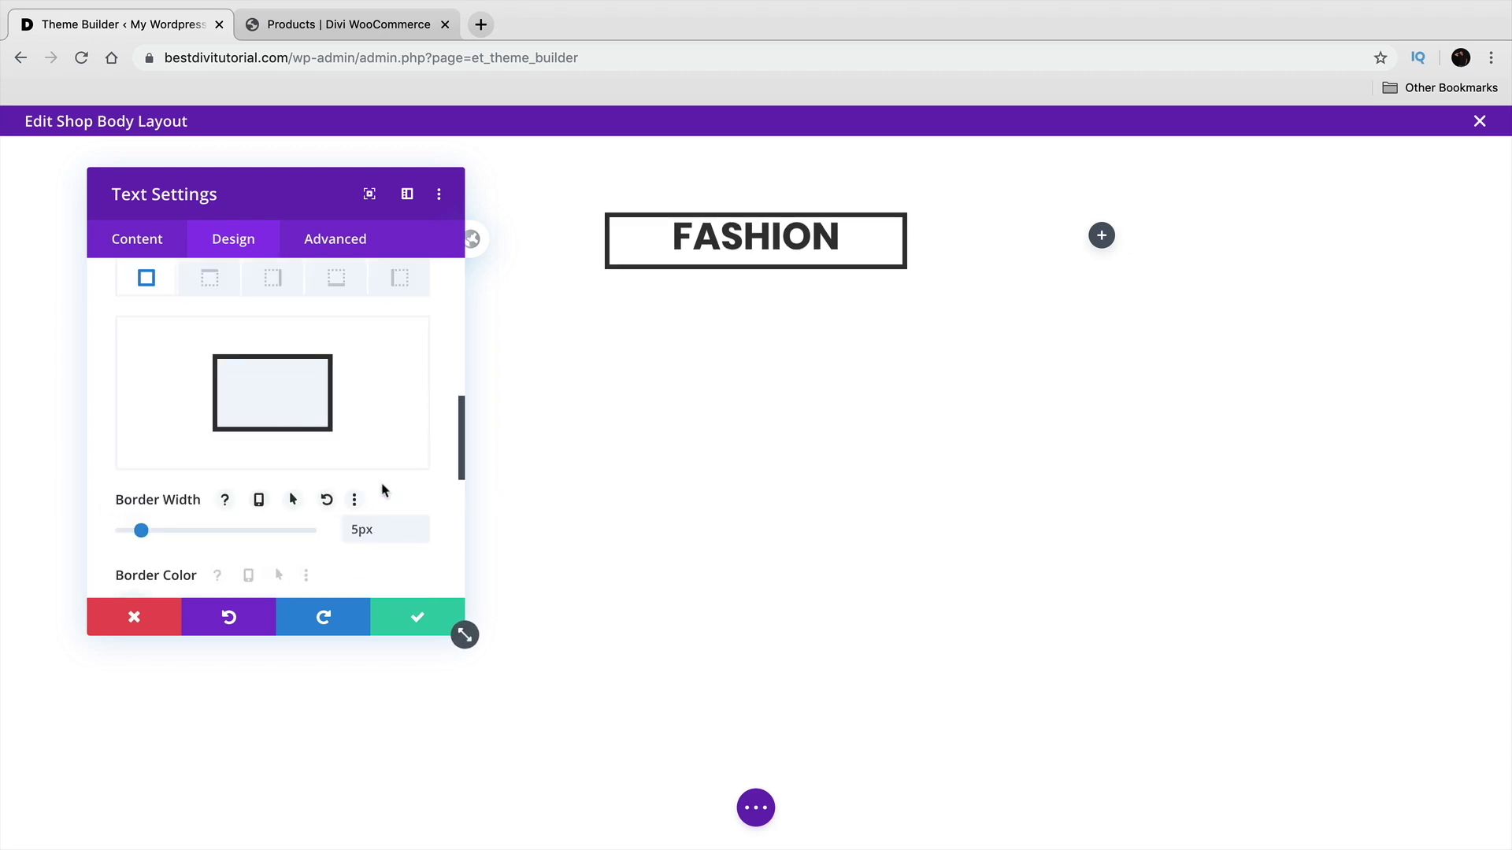
pyautogui.scroll(5, 379, 490)
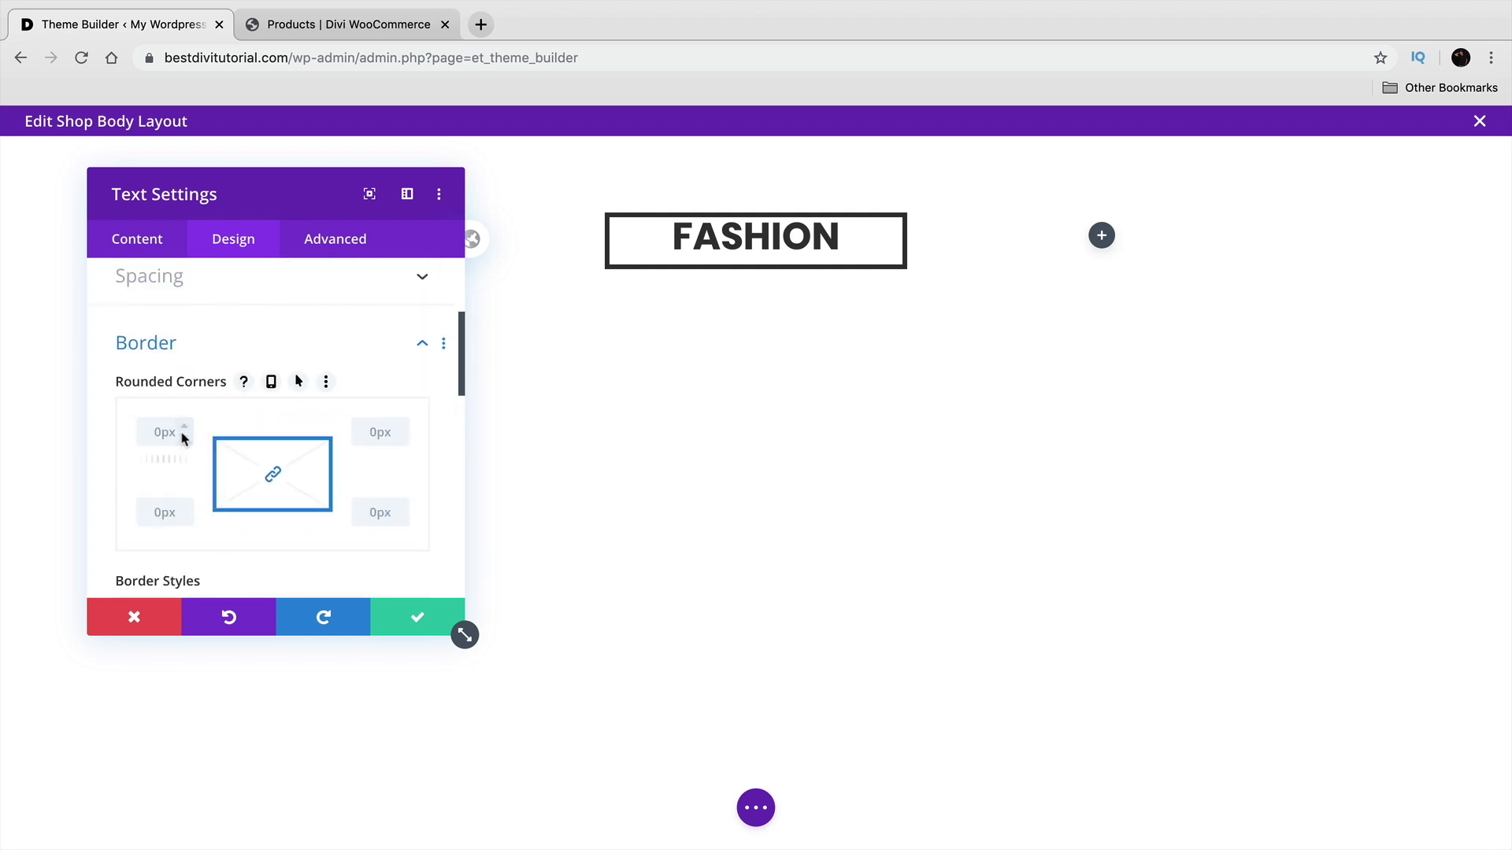
pyautogui.scroll(-10, 193, 469)
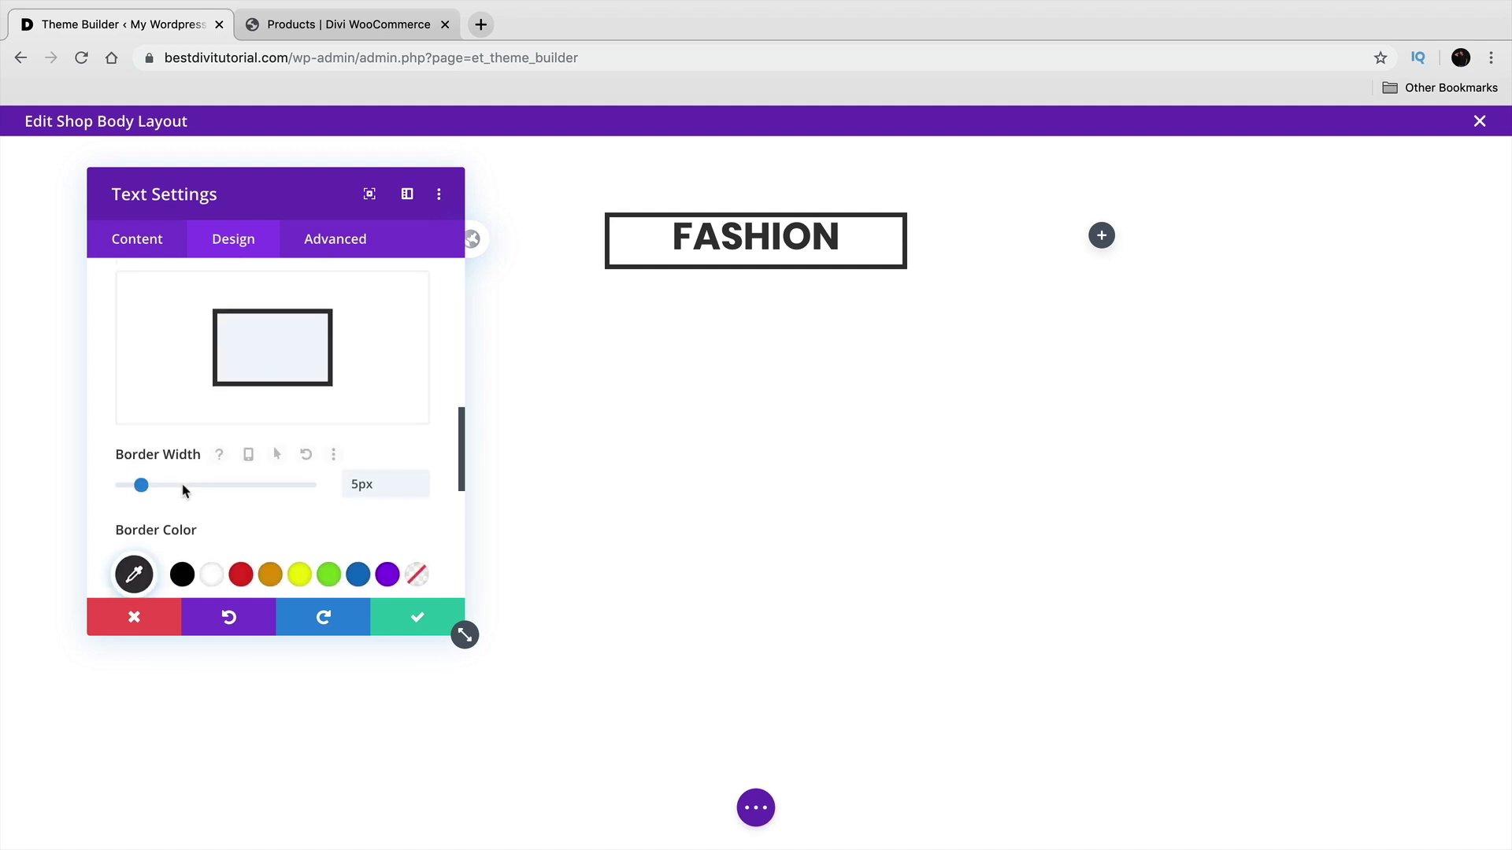
pyautogui.moveTo(141, 454); pyautogui.dragTo(137, 455)
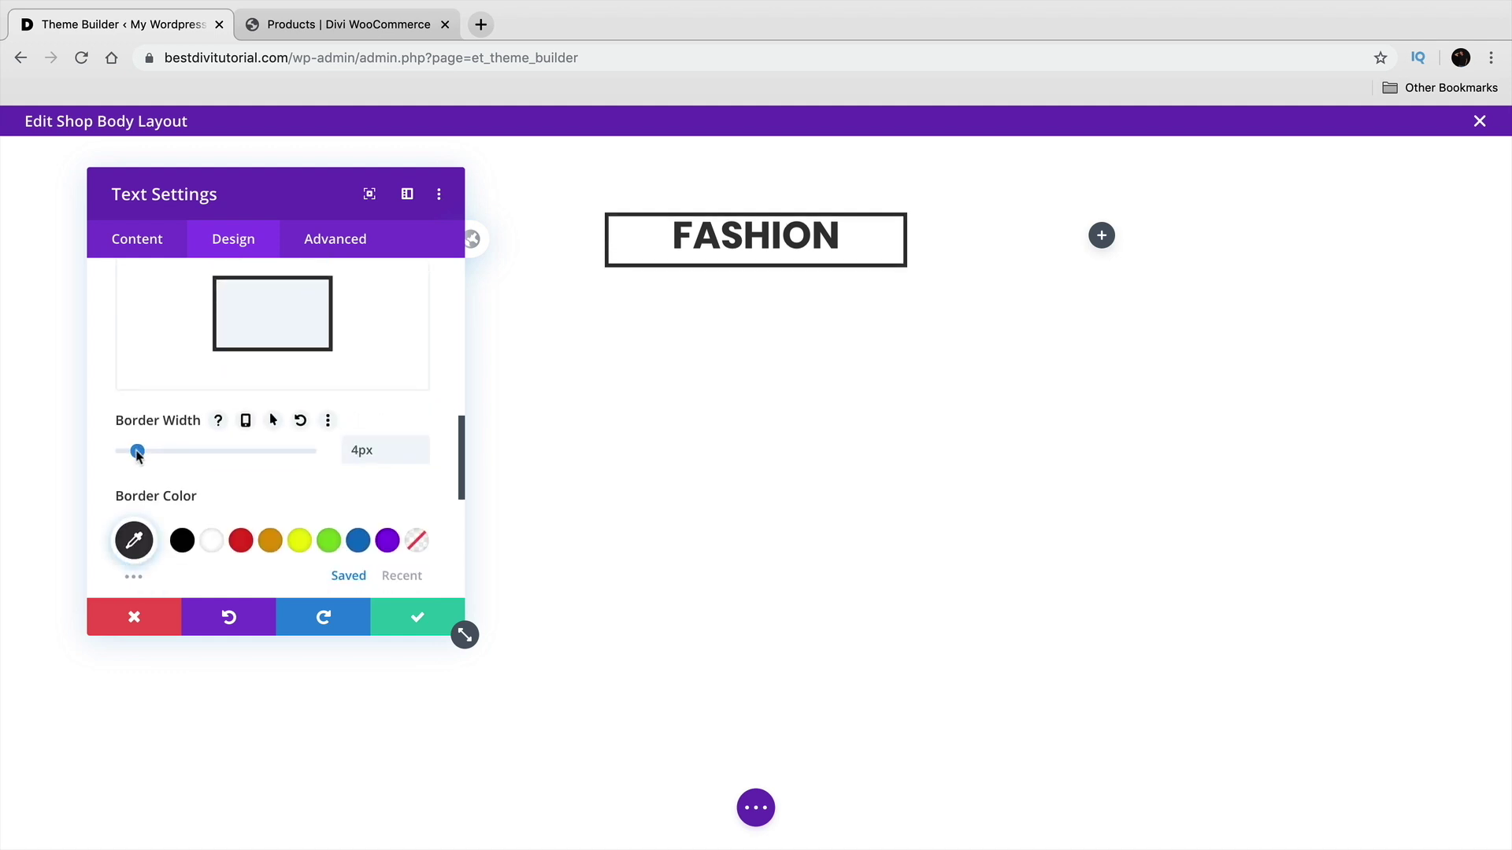
pyautogui.scroll(5, 169, 433)
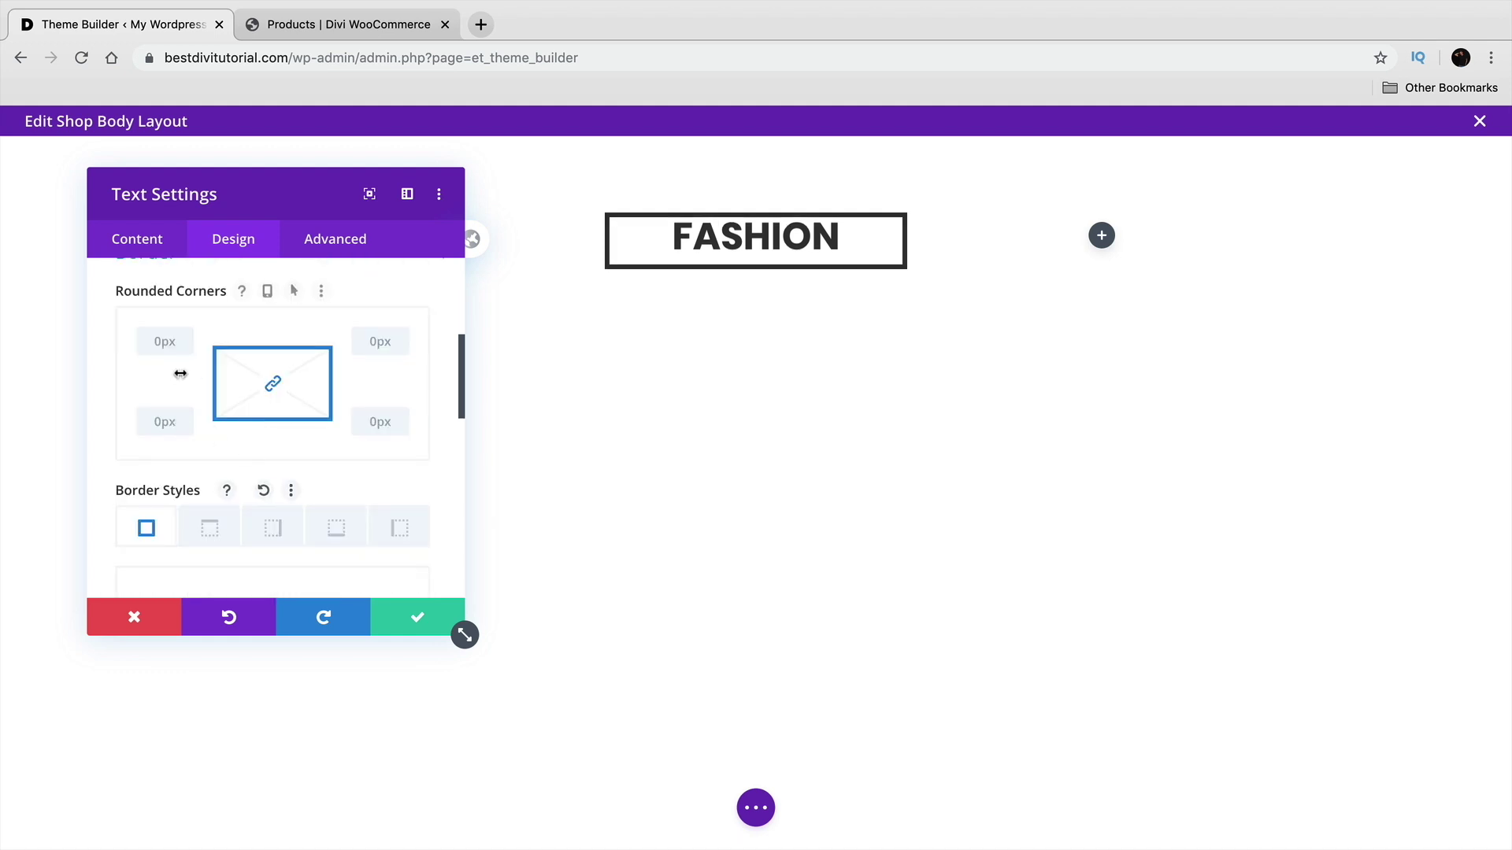
pyautogui.click(184, 335)
pyautogui.click(185, 337)
pyautogui.click(183, 349)
pyautogui.click(183, 349)
pyautogui.click(182, 349)
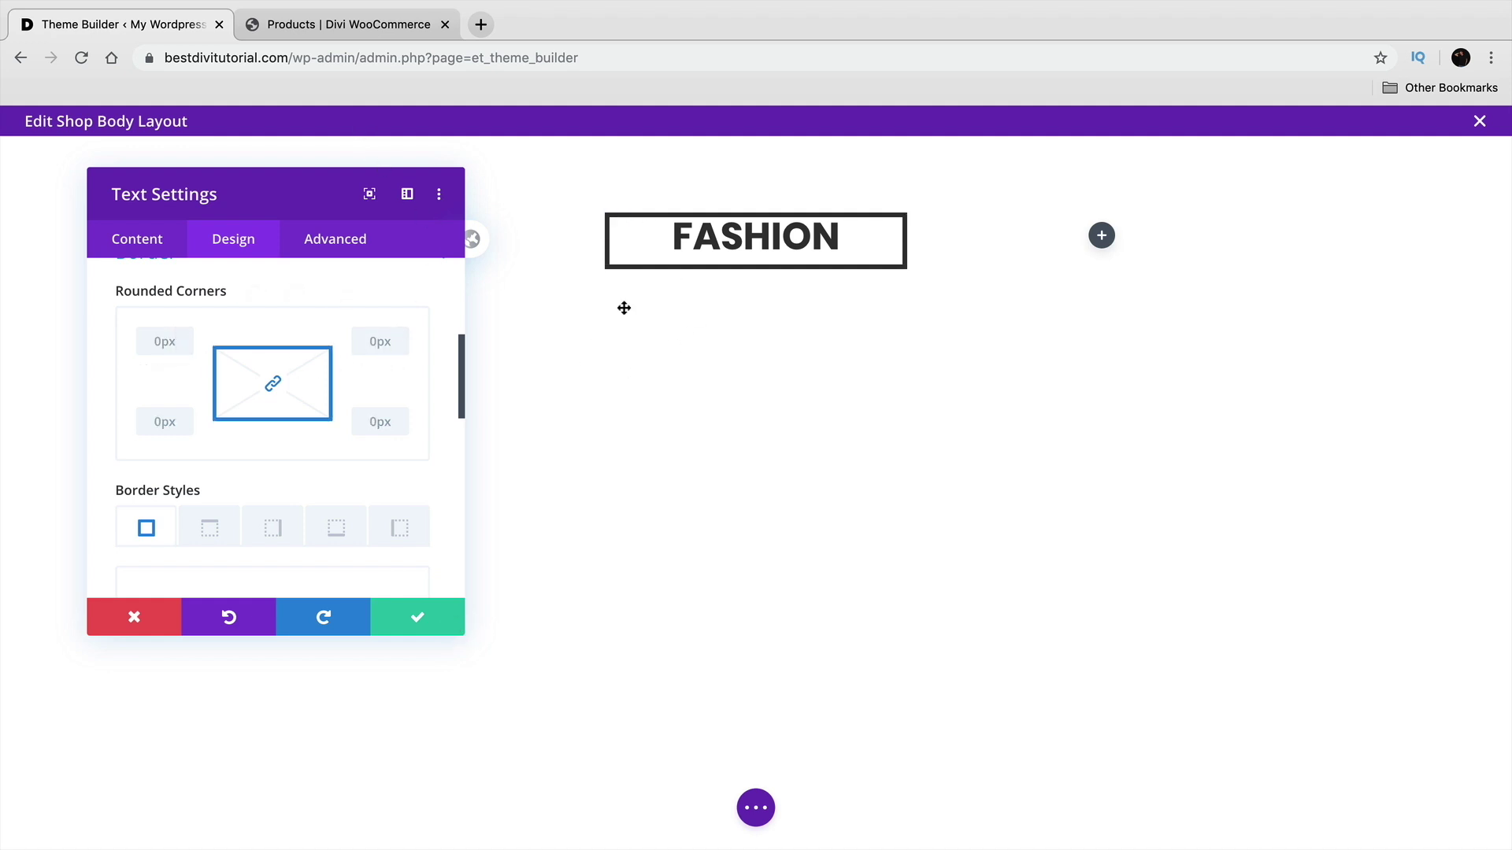
# Set the Text module's top and bottom padding to 25px
pyautogui.scroll(-10, 390, 472)
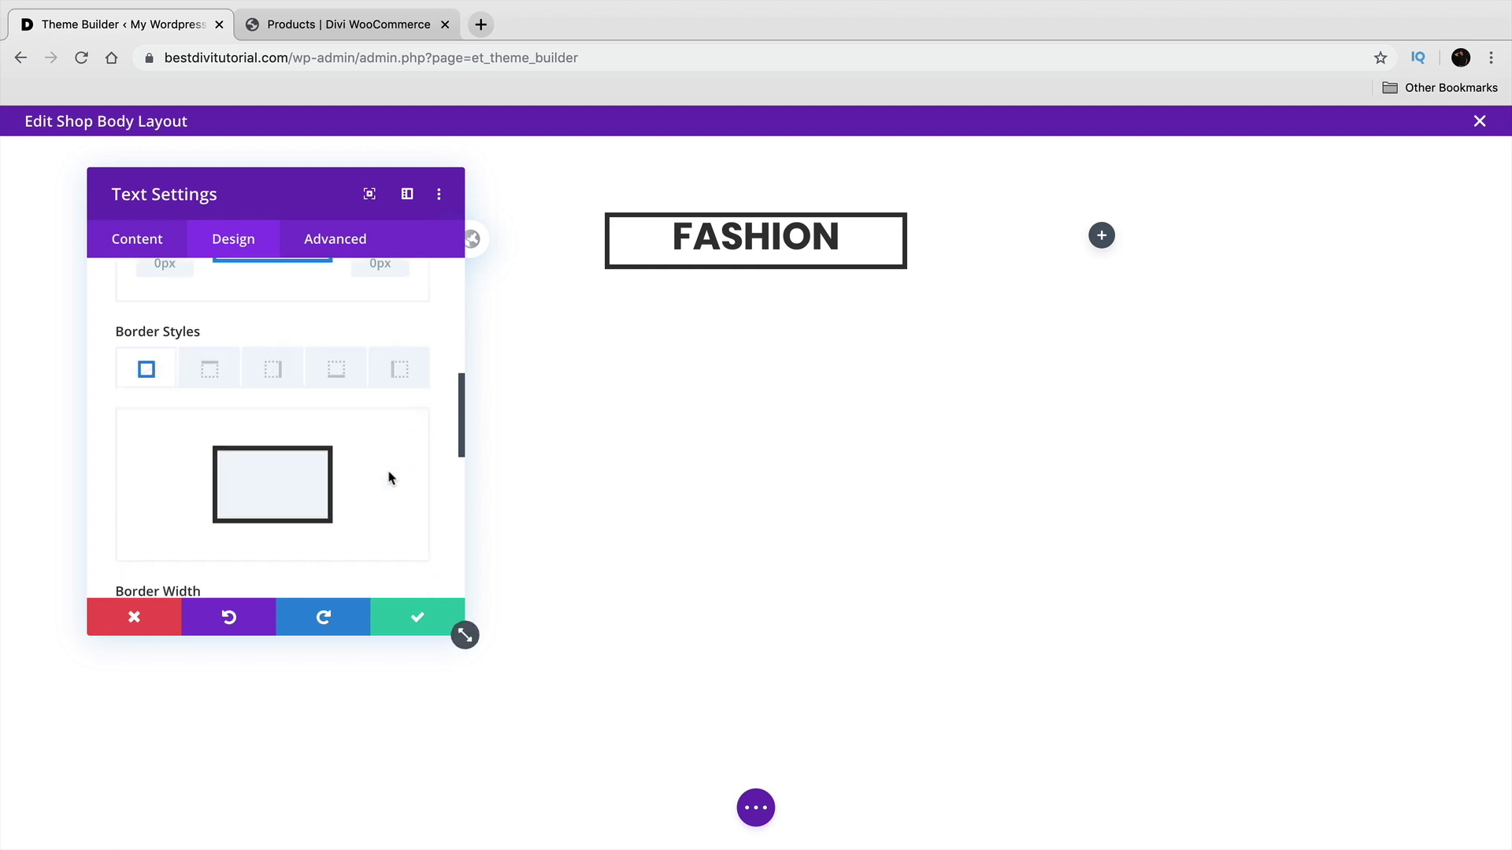
pyautogui.scroll(-2, 392, 470)
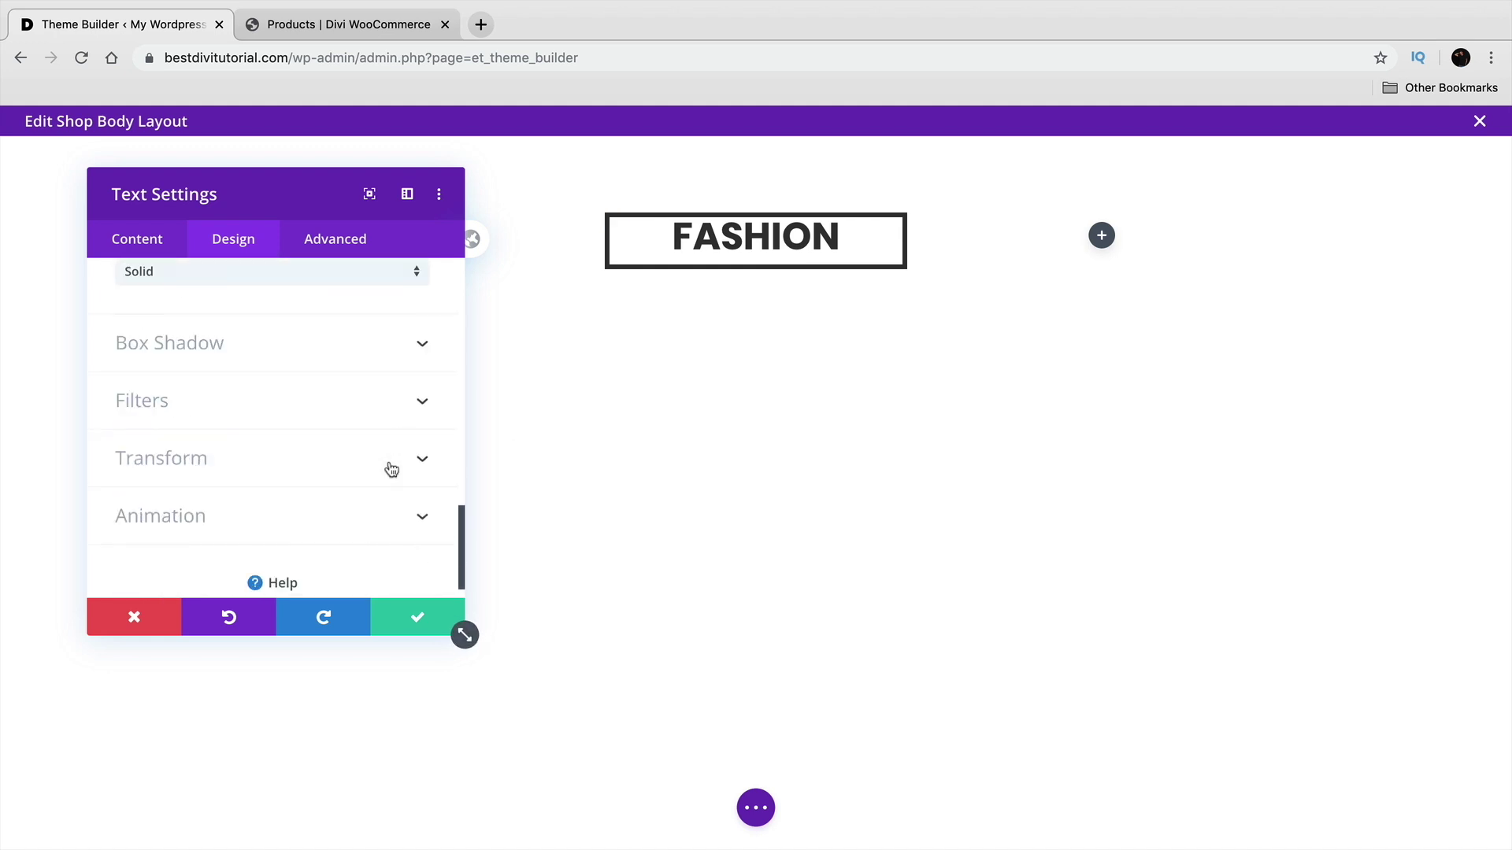
pyautogui.scroll(1, 349, 476)
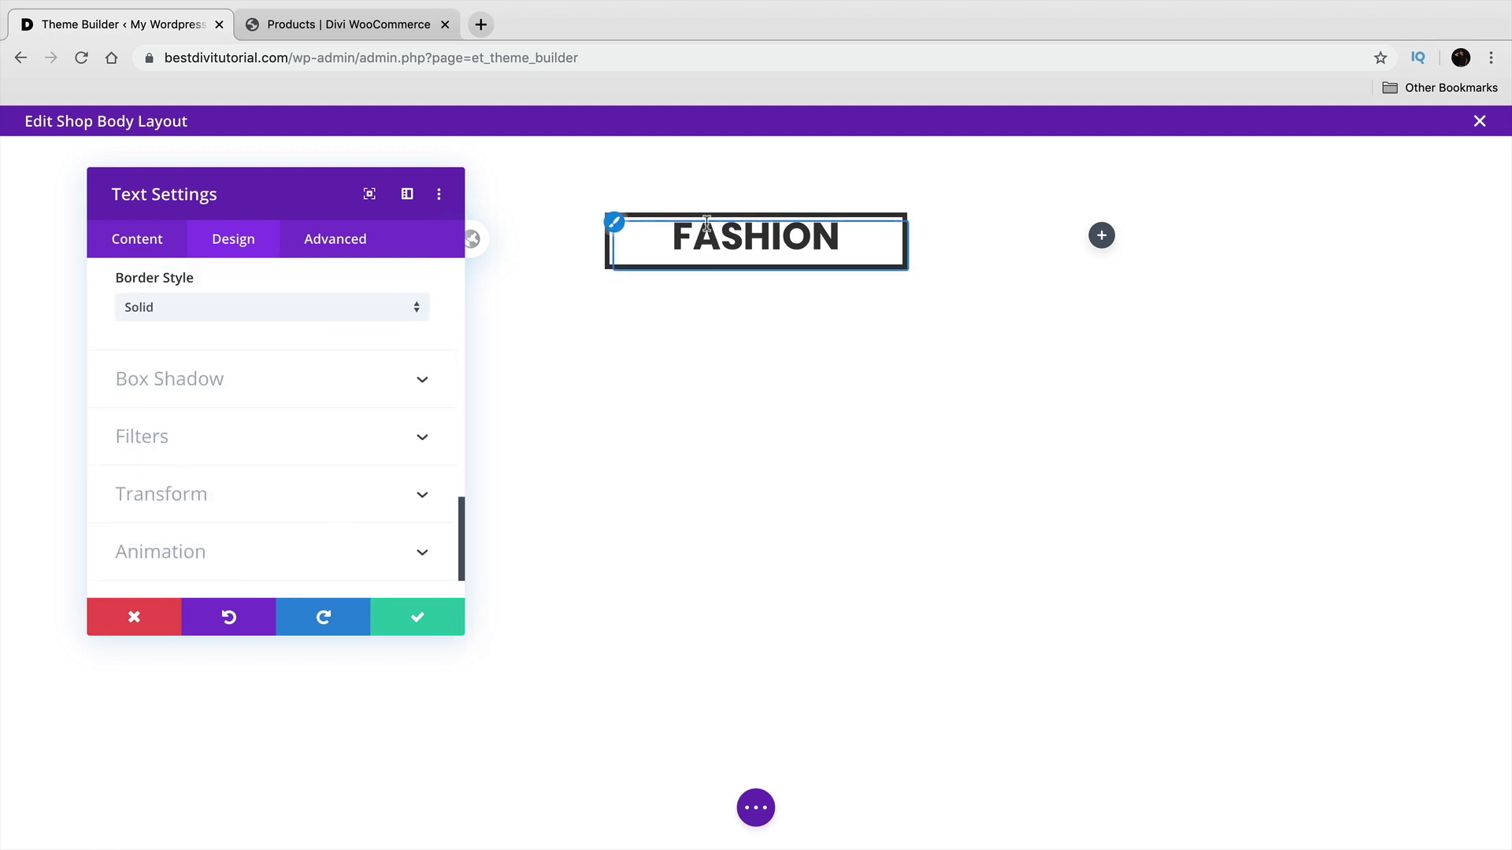
pyautogui.scroll(15, 283, 485)
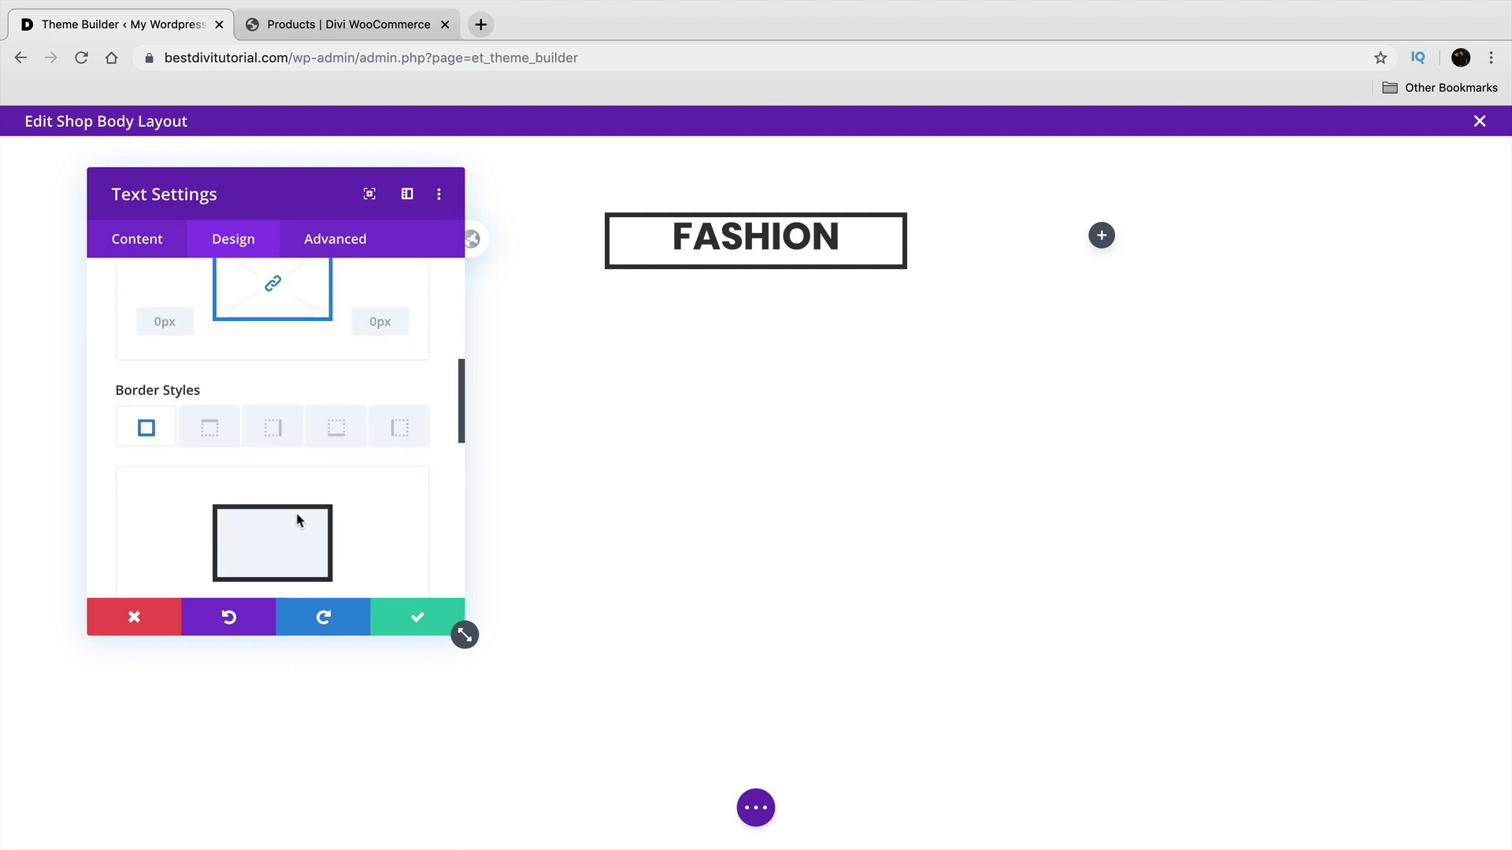
pyautogui.click(299, 519)
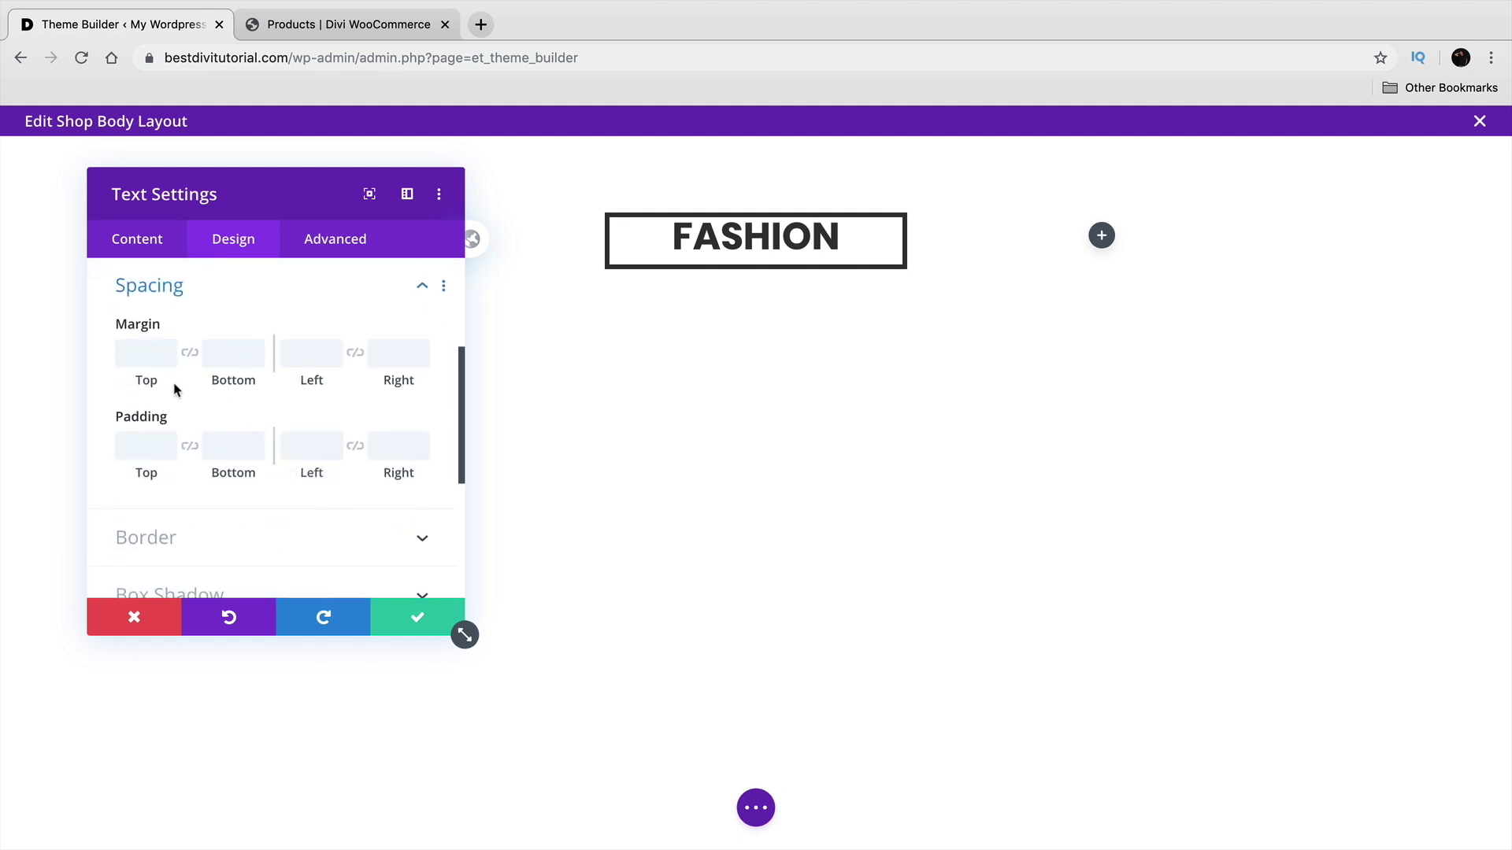
pyautogui.click(168, 446)
pyautogui.click(167, 442)
pyautogui.click(168, 442)
pyautogui.click(168, 442)
pyautogui.doubleClick(152, 442)
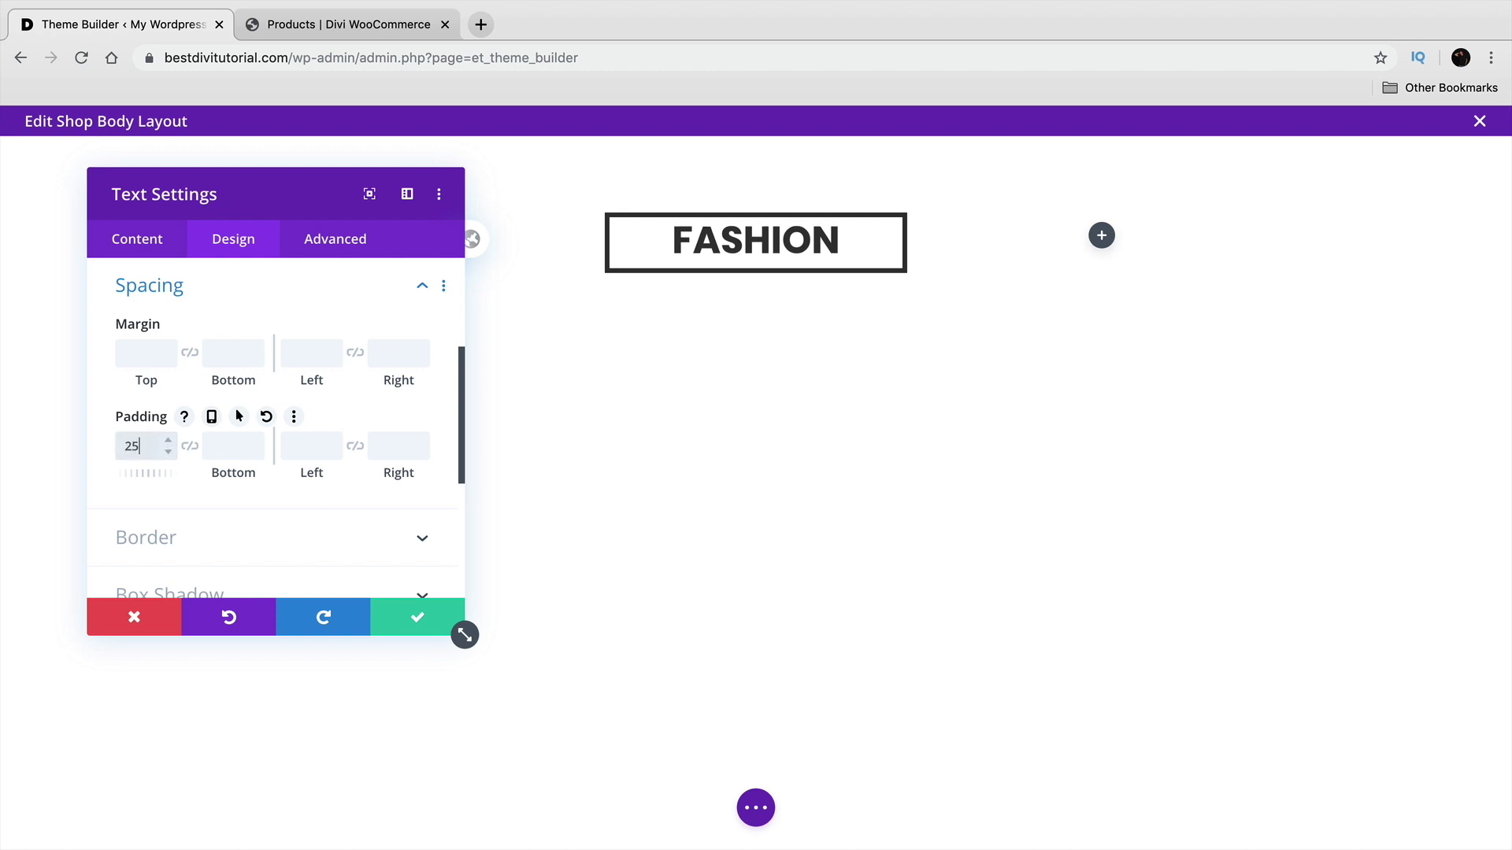
pyautogui.press('Tab')
pyautogui.write('25')
pyautogui.press('Tab')
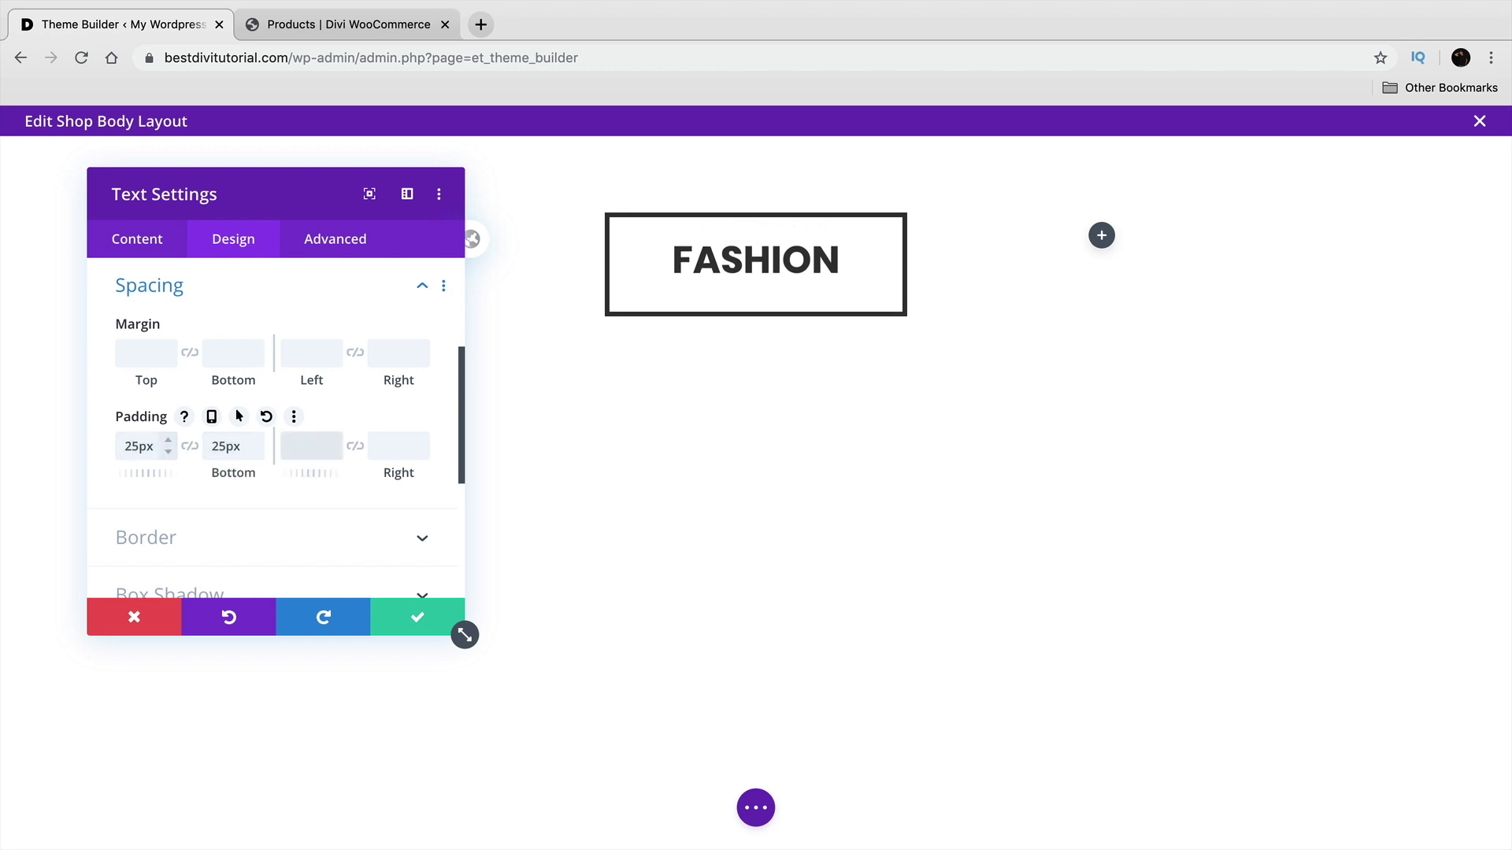
pyautogui.press('Tab')
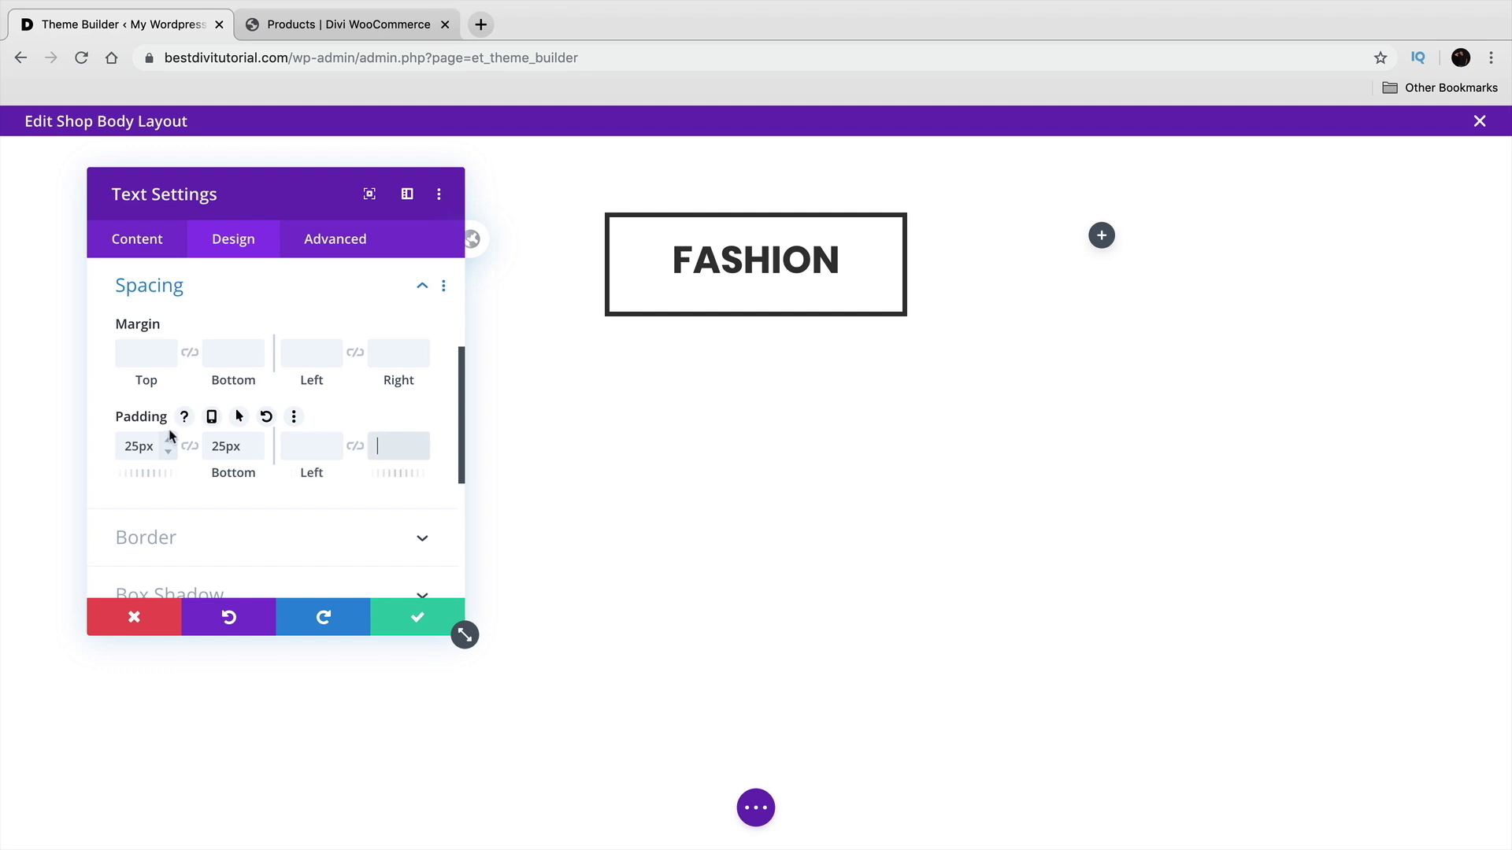
# Set the Text module's left and right padding to 10px
pyautogui.click(288, 444)
pyautogui.write('10')
pyautogui.press('Tab')
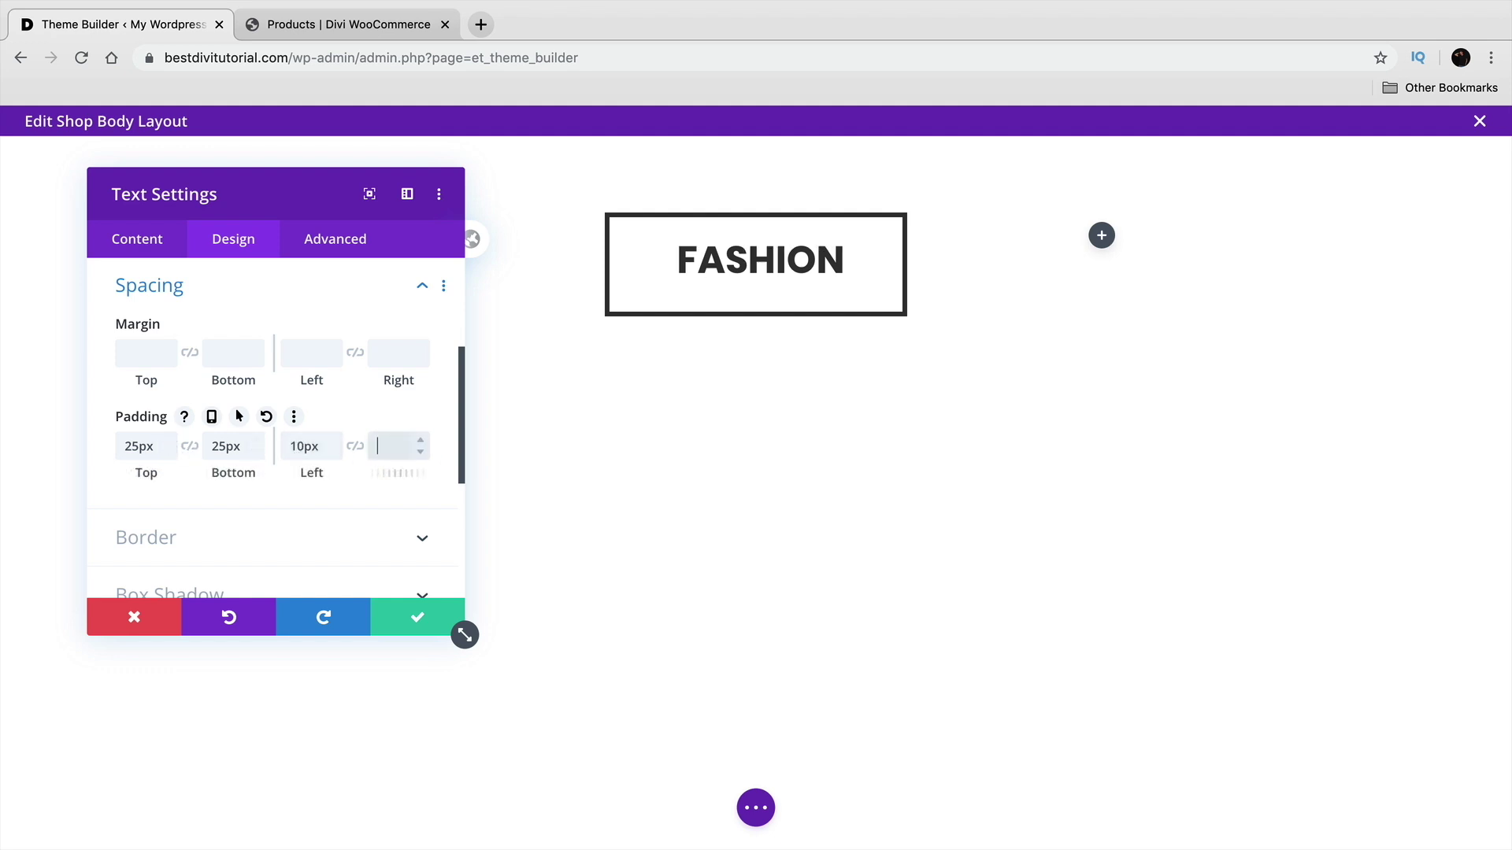
pyautogui.write('10')
# Set the FASHION heading's text size to 50px and save the Text module's settings
pyautogui.scroll(-5, 275, 425)
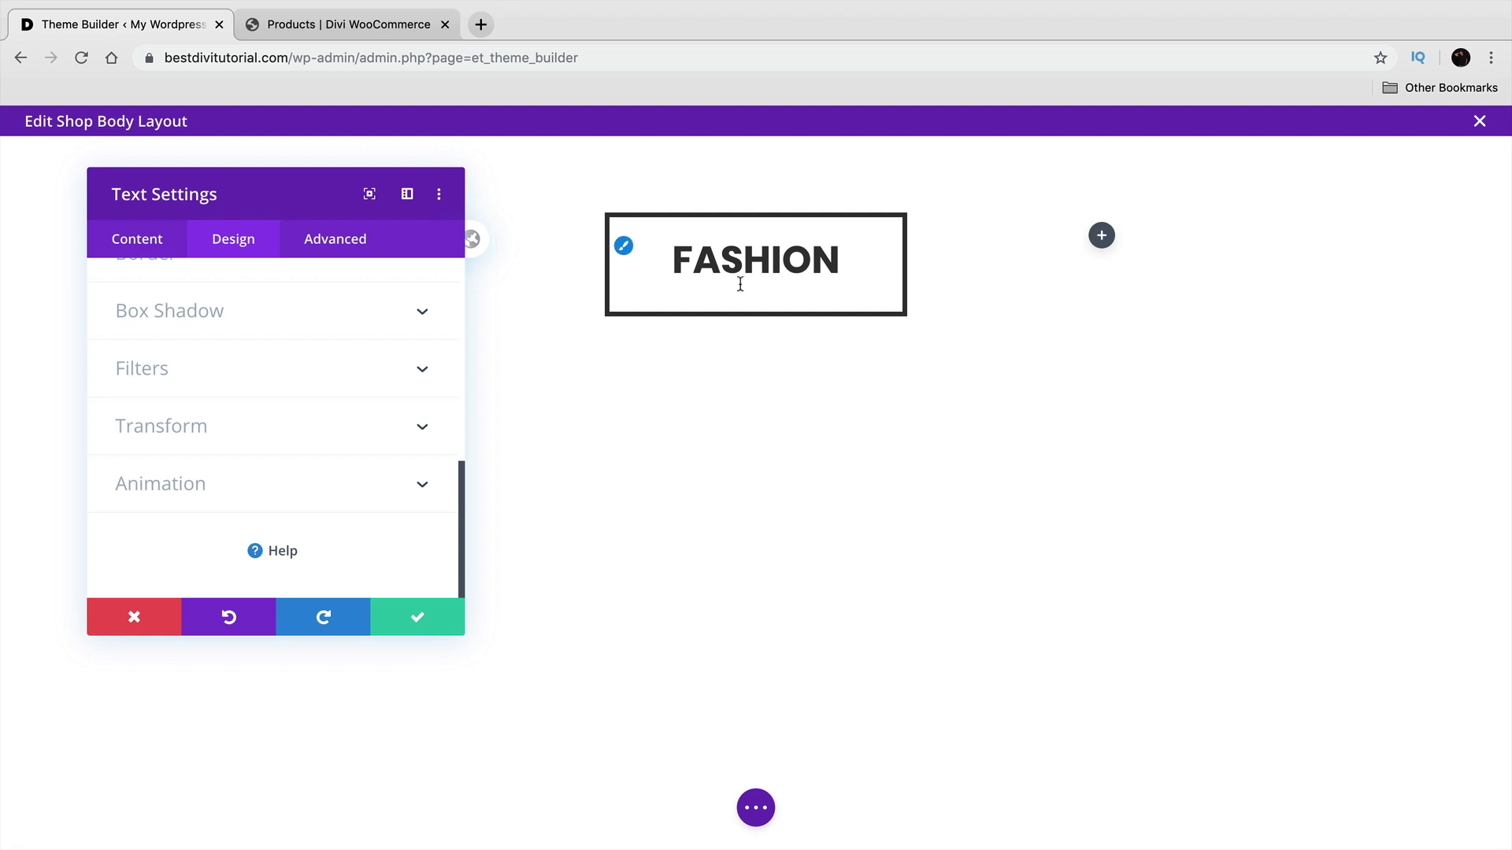
pyautogui.click(624, 247)
pyautogui.scroll(-3, 291, 409)
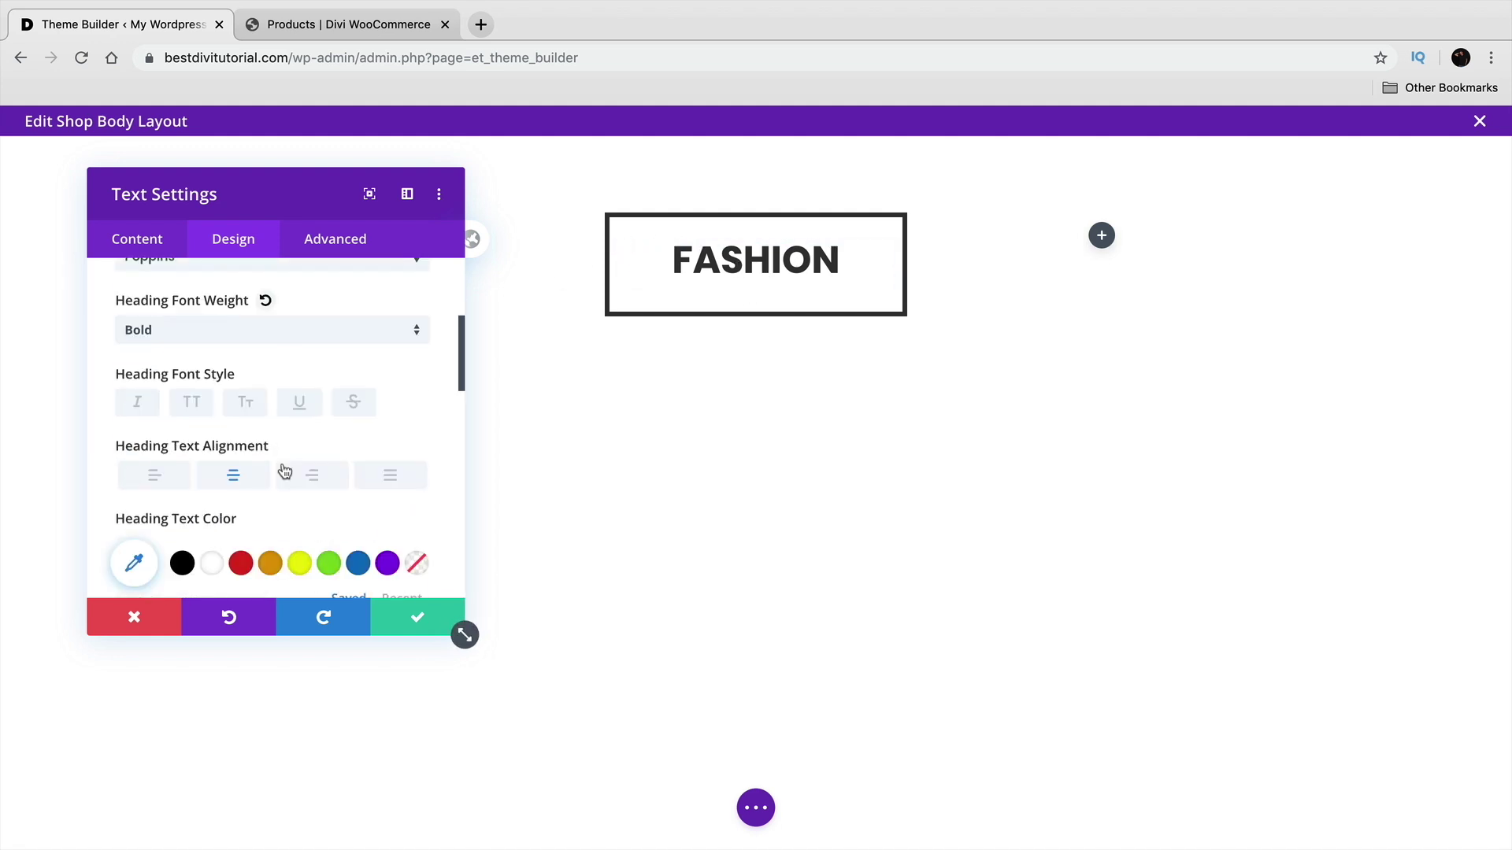
pyautogui.scroll(-2, 262, 488)
pyautogui.moveTo(200, 500); pyautogui.dragTo(216, 507)
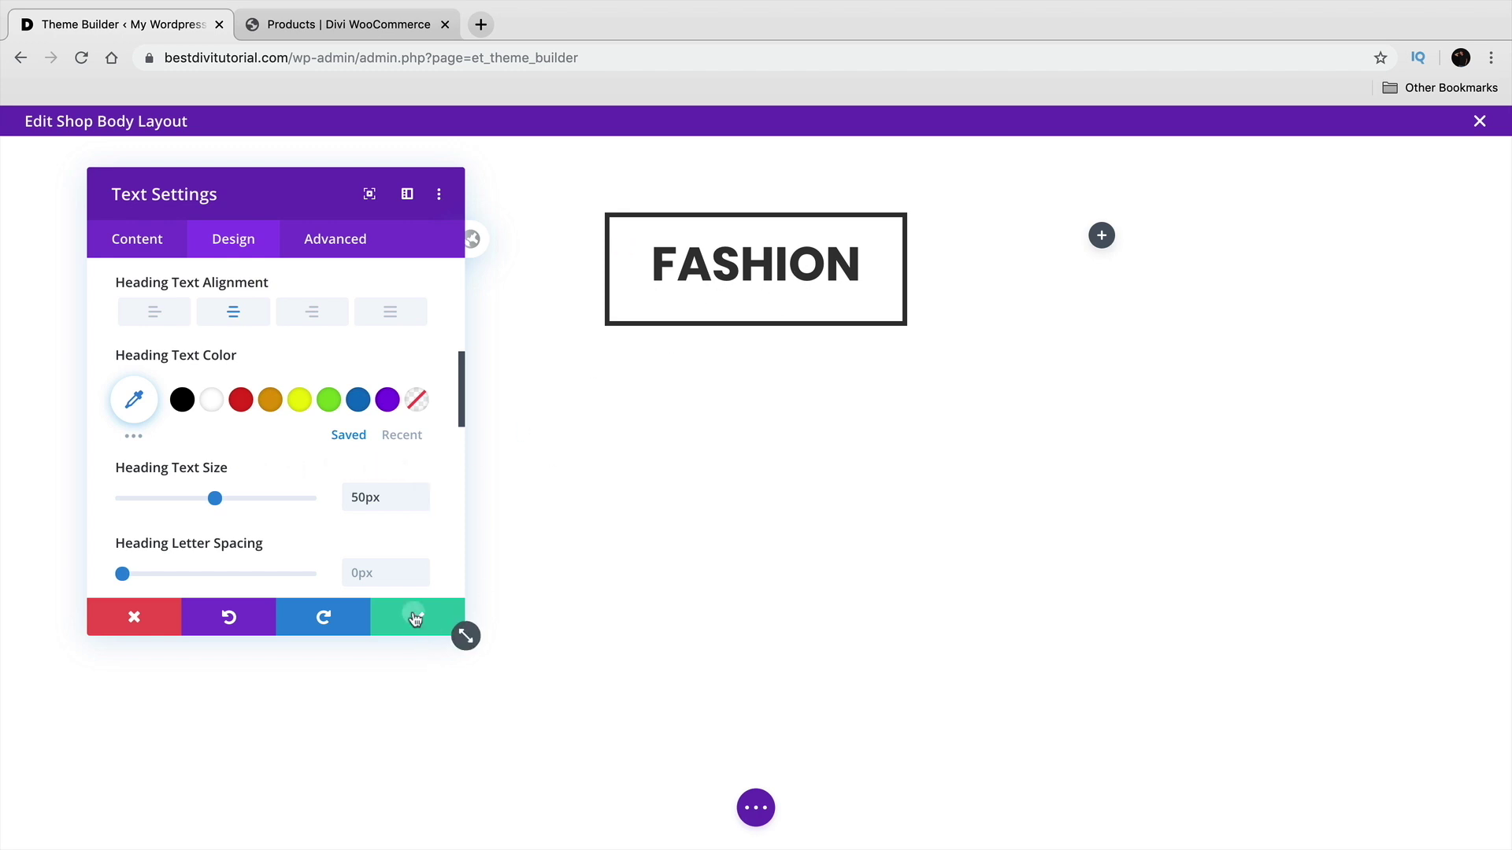
pyautogui.click(460, 628)
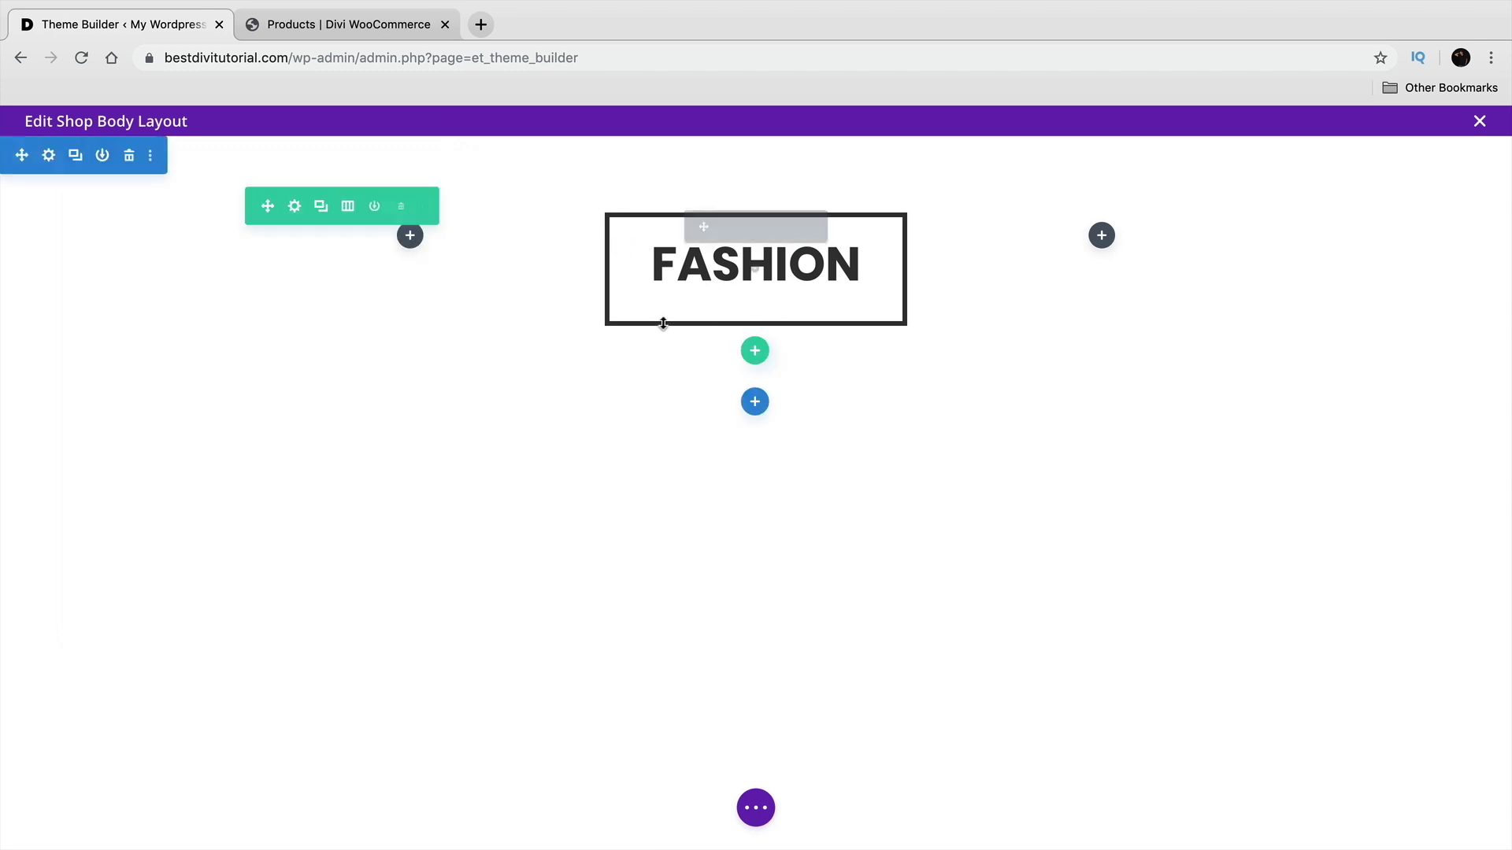
# Set the banner section's background image to elessi-bg2-scaled.jpg from the media library
pyautogui.click(49, 156)
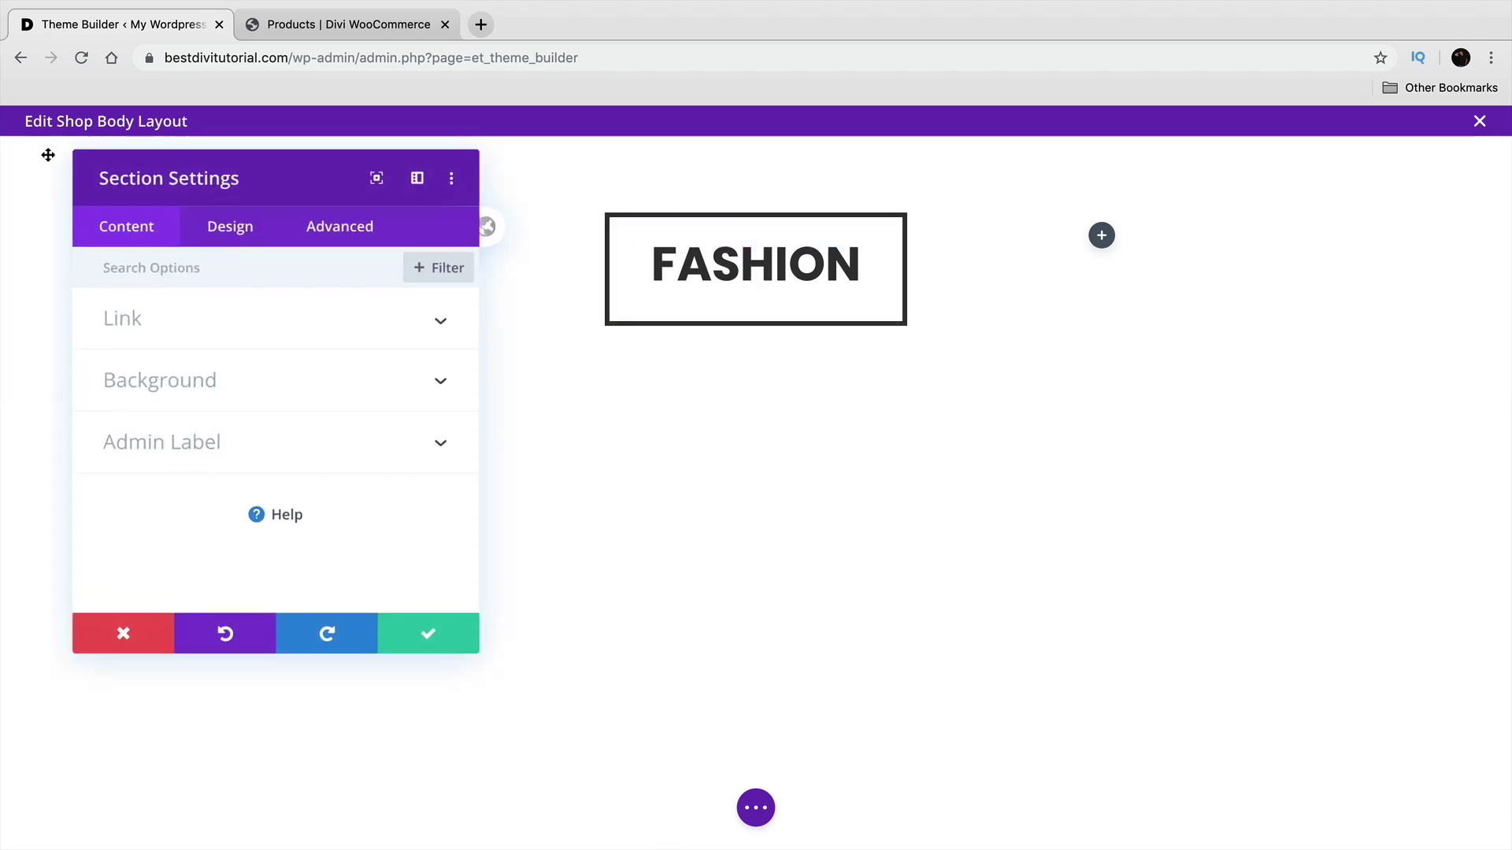
pyautogui.click(155, 381)
pyautogui.click(300, 364)
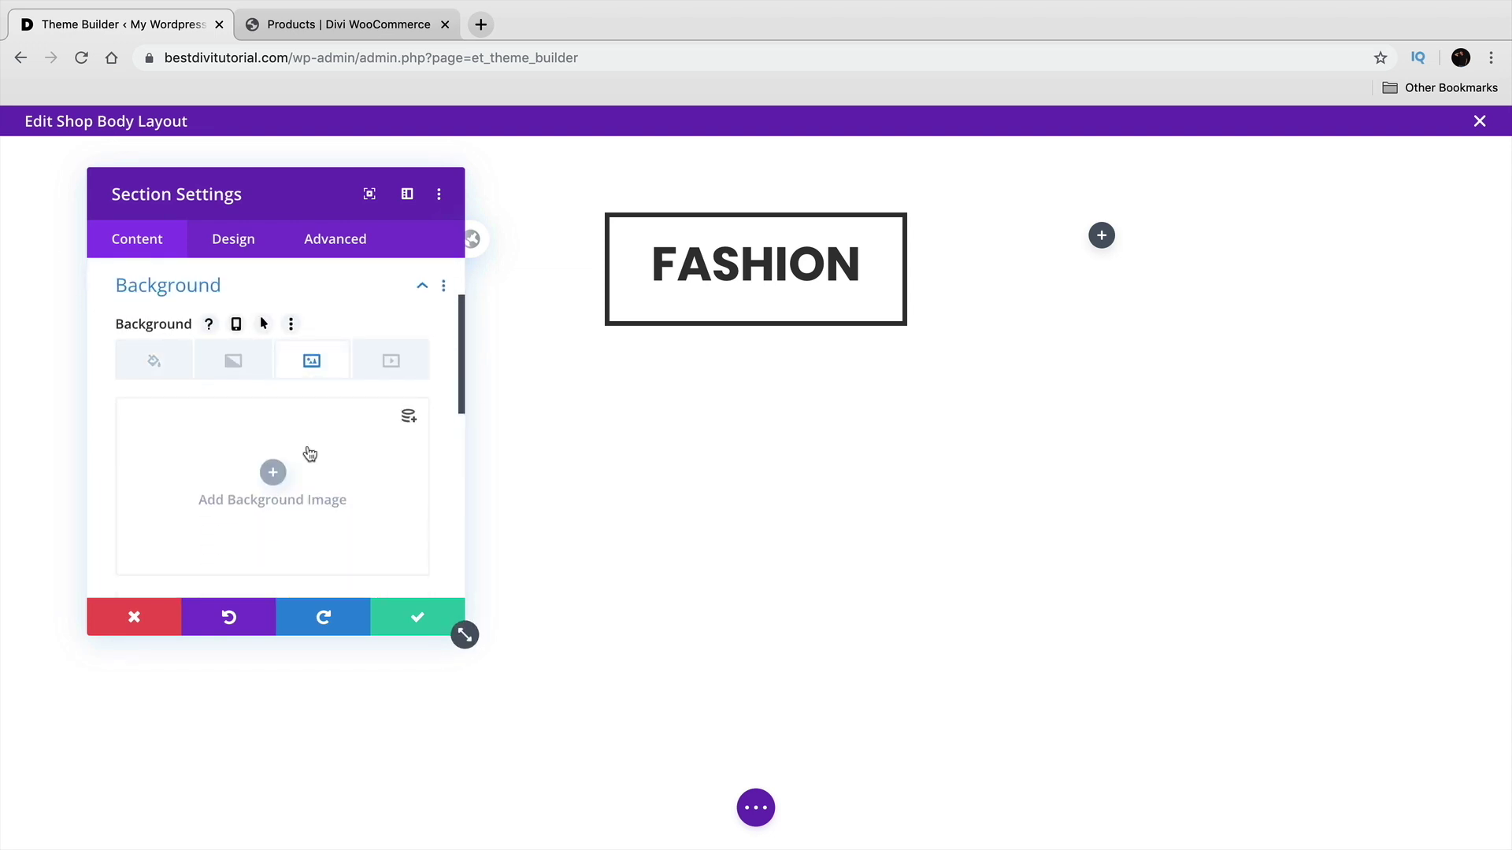
pyautogui.click(272, 472)
pyautogui.scroll(-2, 680, 527)
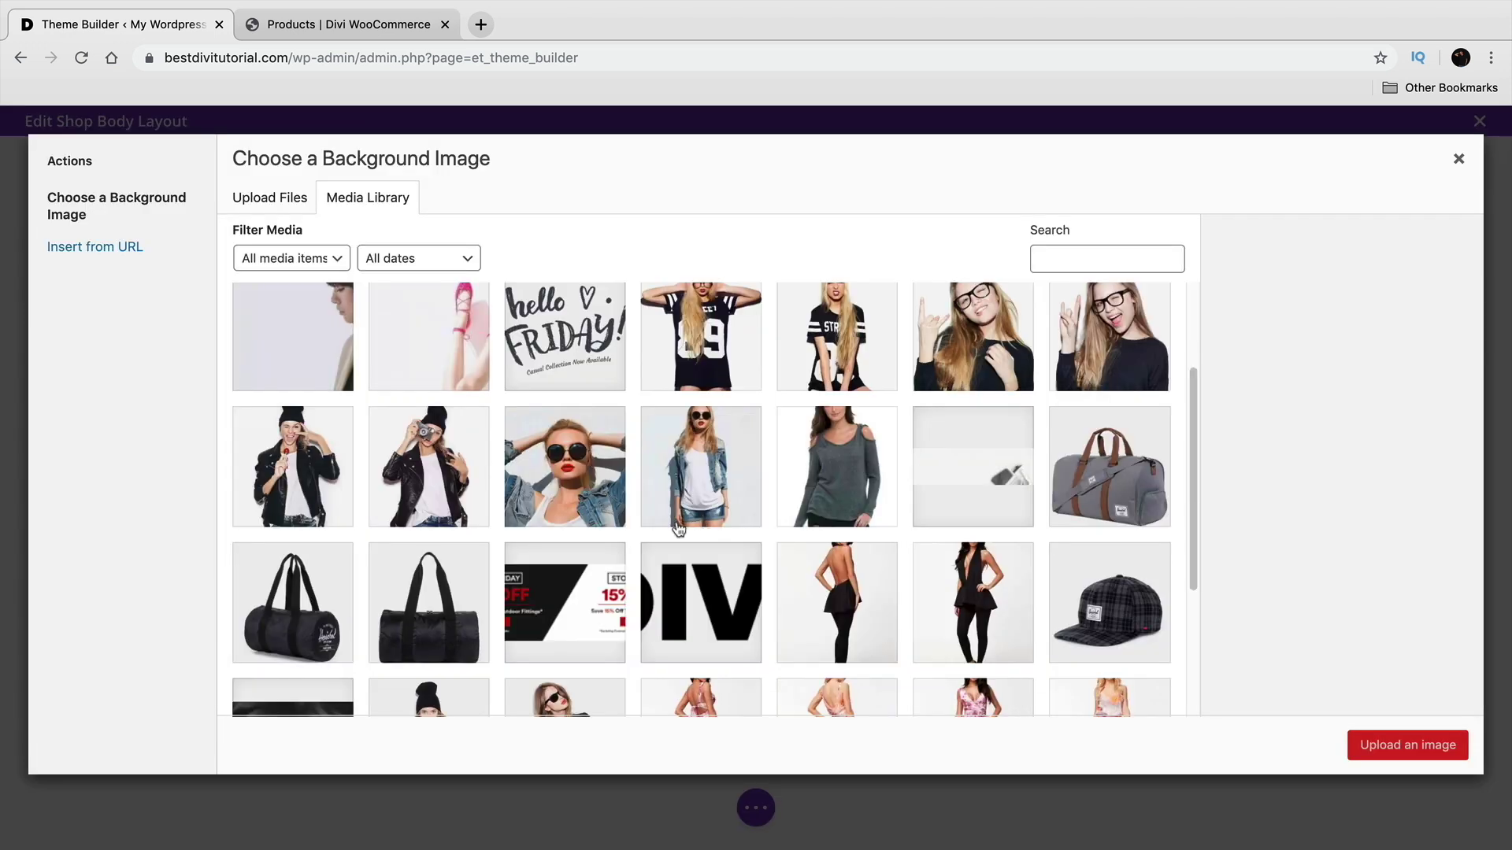
pyautogui.click(958, 462)
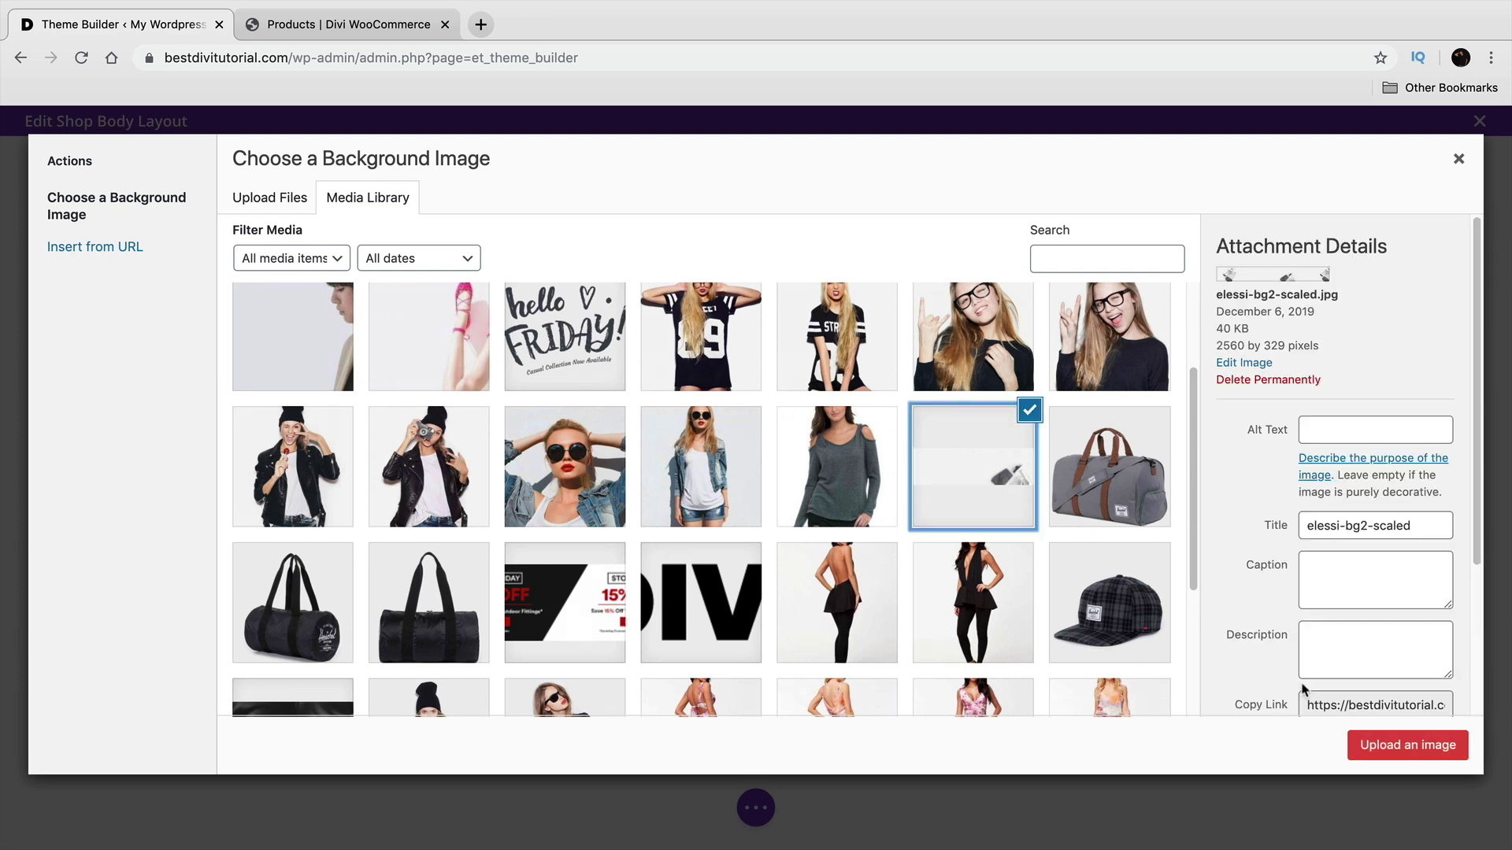
pyautogui.click(1389, 740)
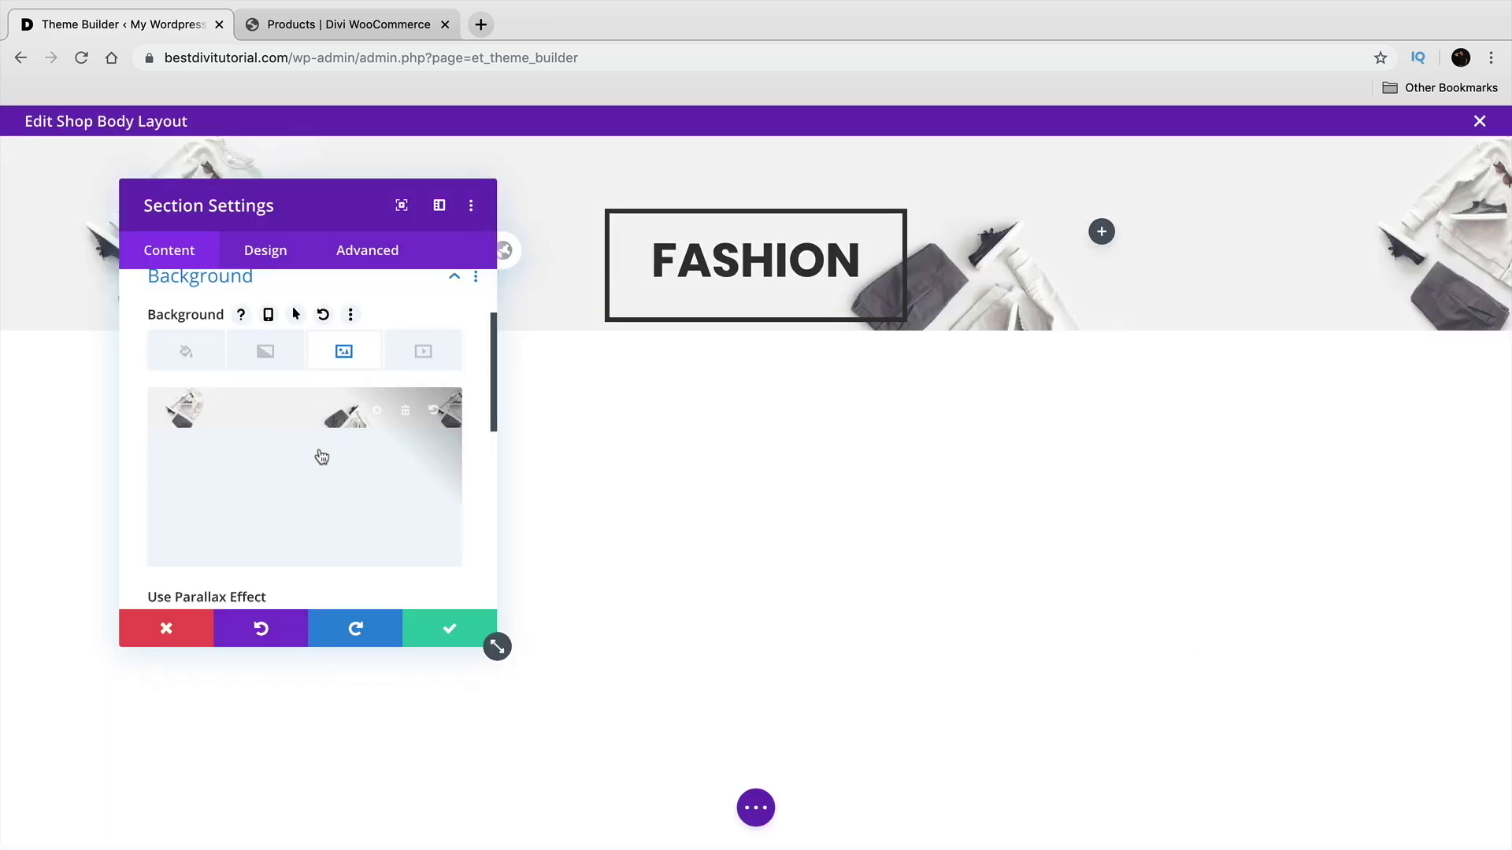
# Set the banner section's background image size to Cover and move the settings window clear of the preview
pyautogui.scroll(-2, 334, 439)
pyautogui.scroll(-2, 334, 438)
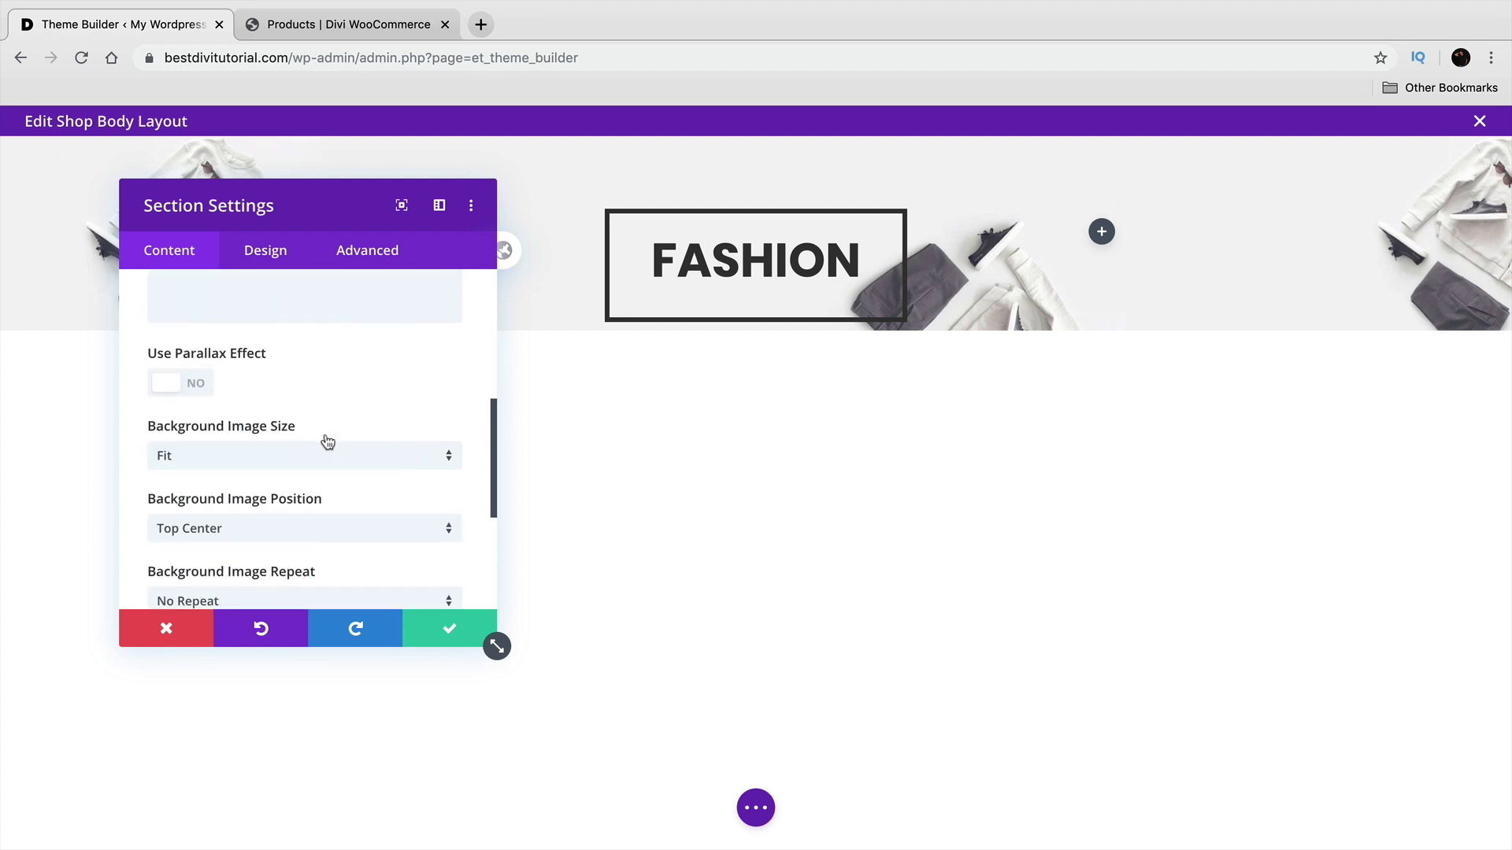
pyautogui.click(267, 457)
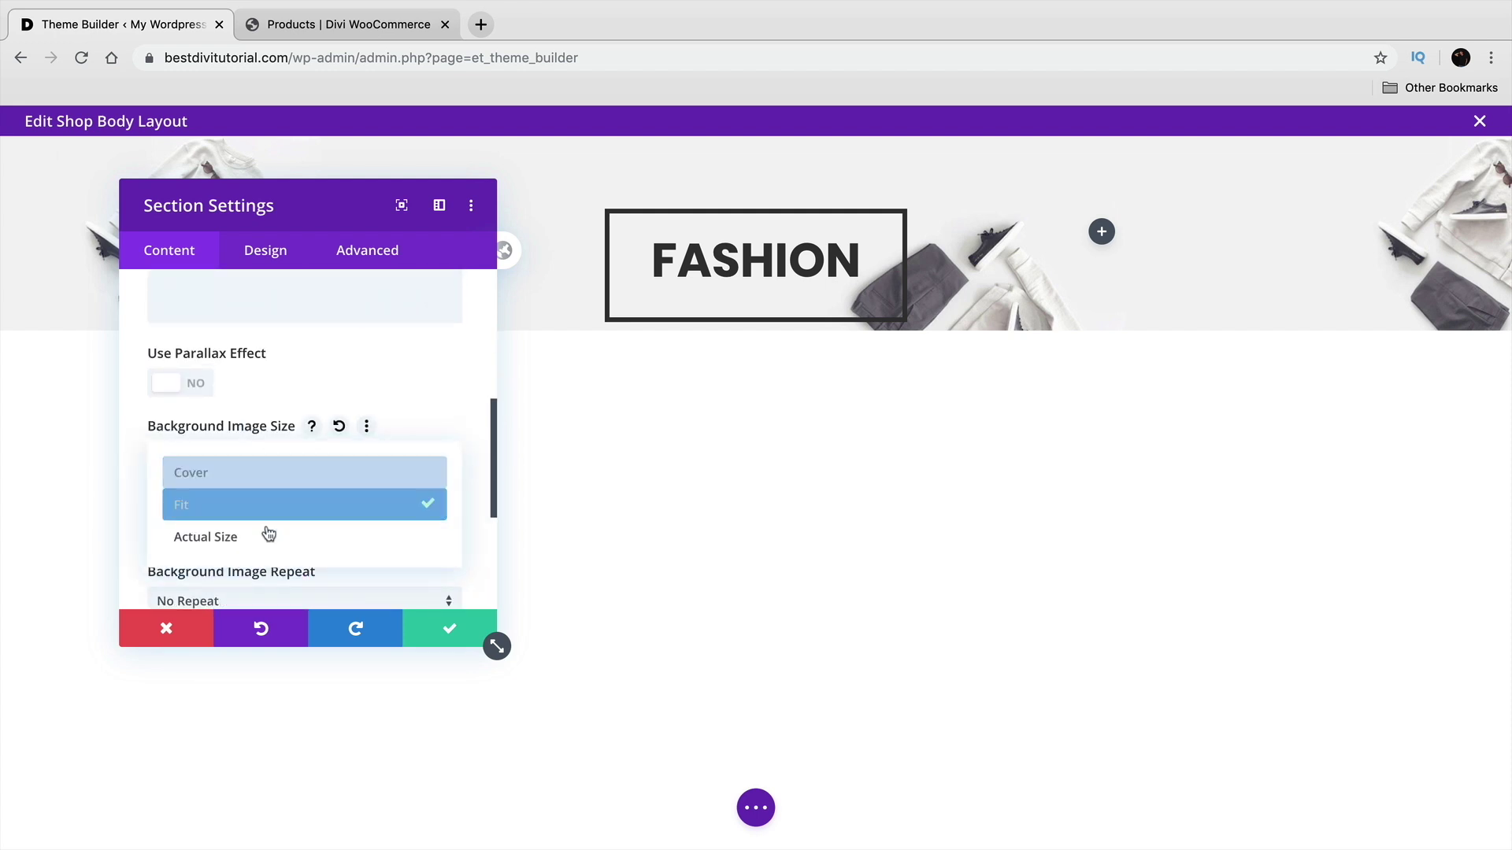
pyautogui.click(250, 466)
pyautogui.moveTo(279, 213); pyautogui.dragTo(239, 143)
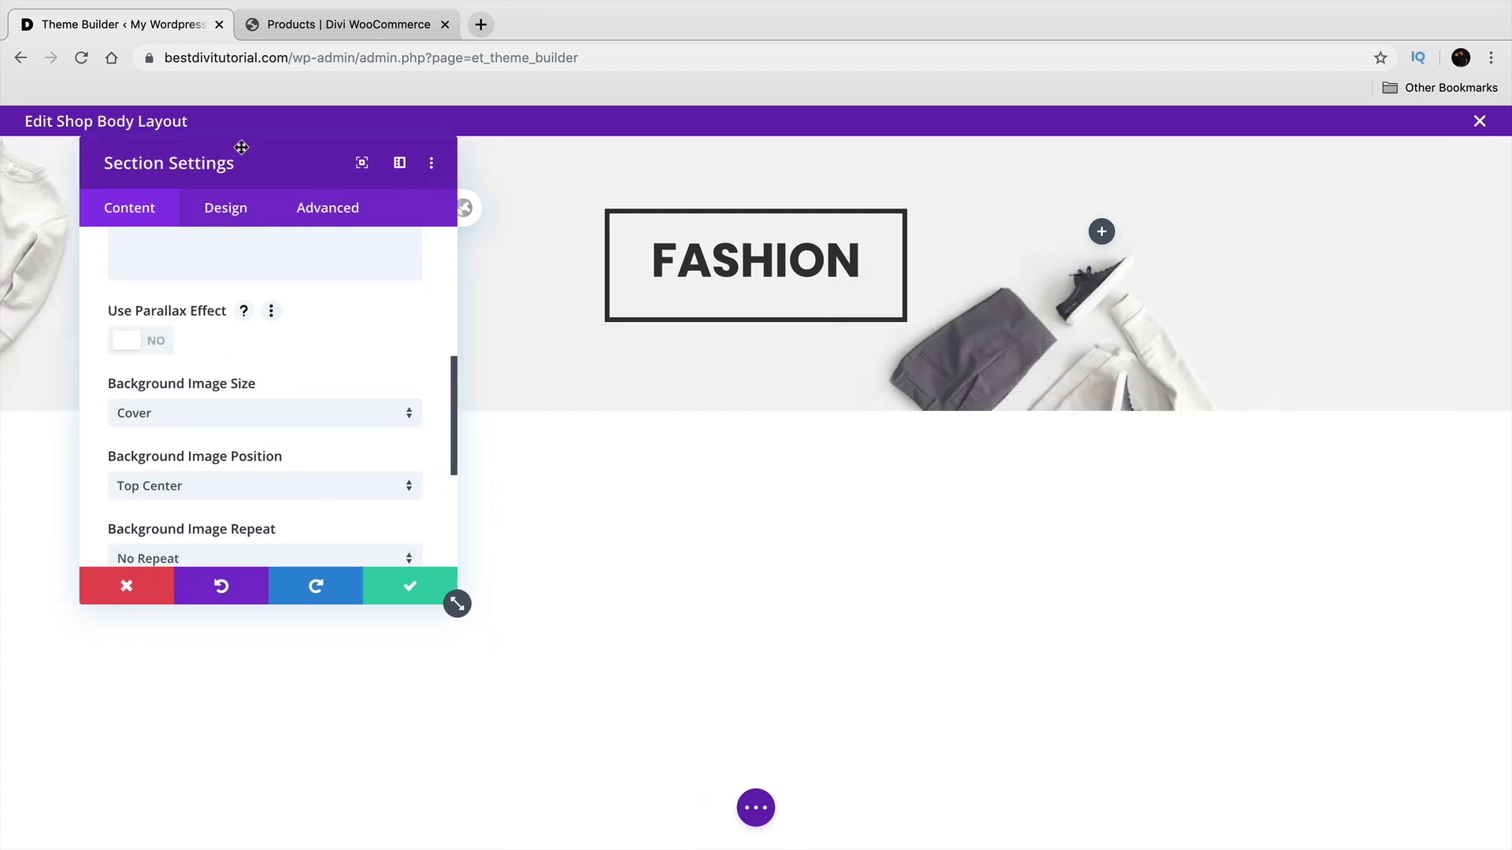
# Try the Top Right, Center Right and Bottom Center positions for the banner's background image
pyautogui.scroll(-3, 281, 376)
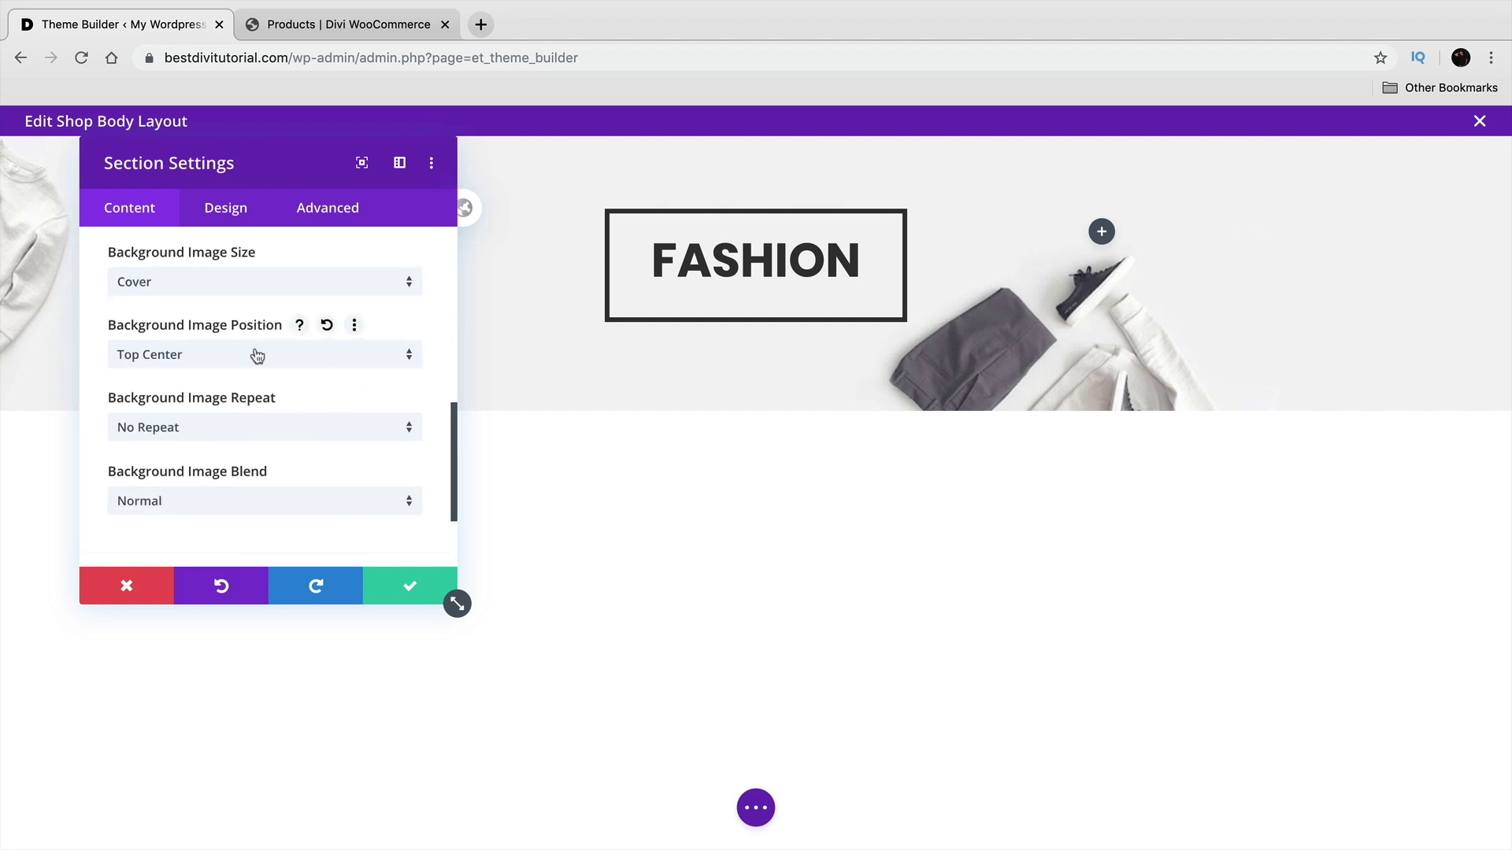
pyautogui.click(256, 356)
pyautogui.click(246, 438)
pyautogui.click(236, 356)
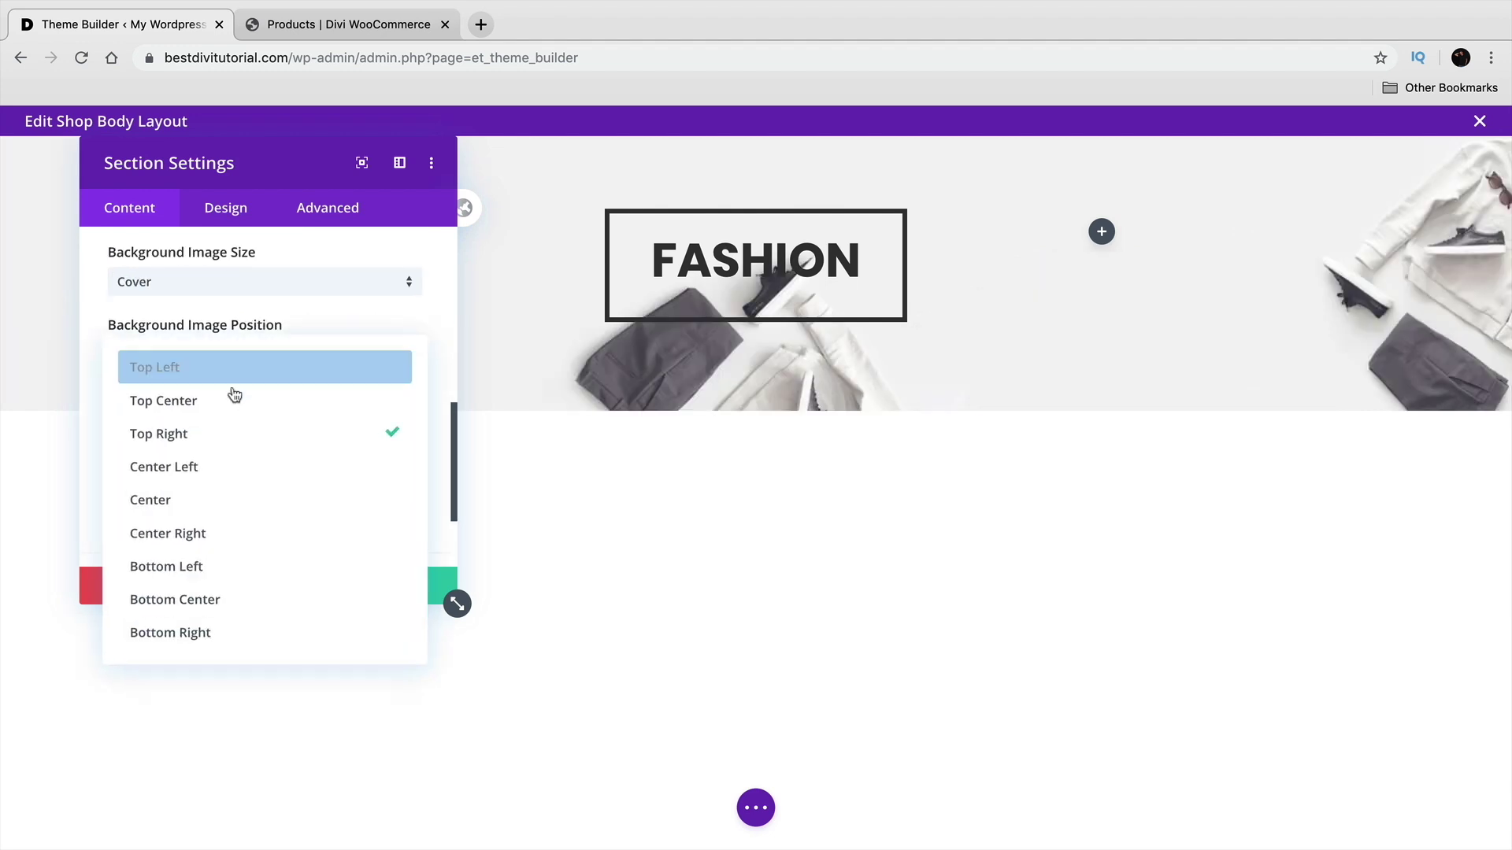
pyautogui.click(243, 532)
pyautogui.click(217, 356)
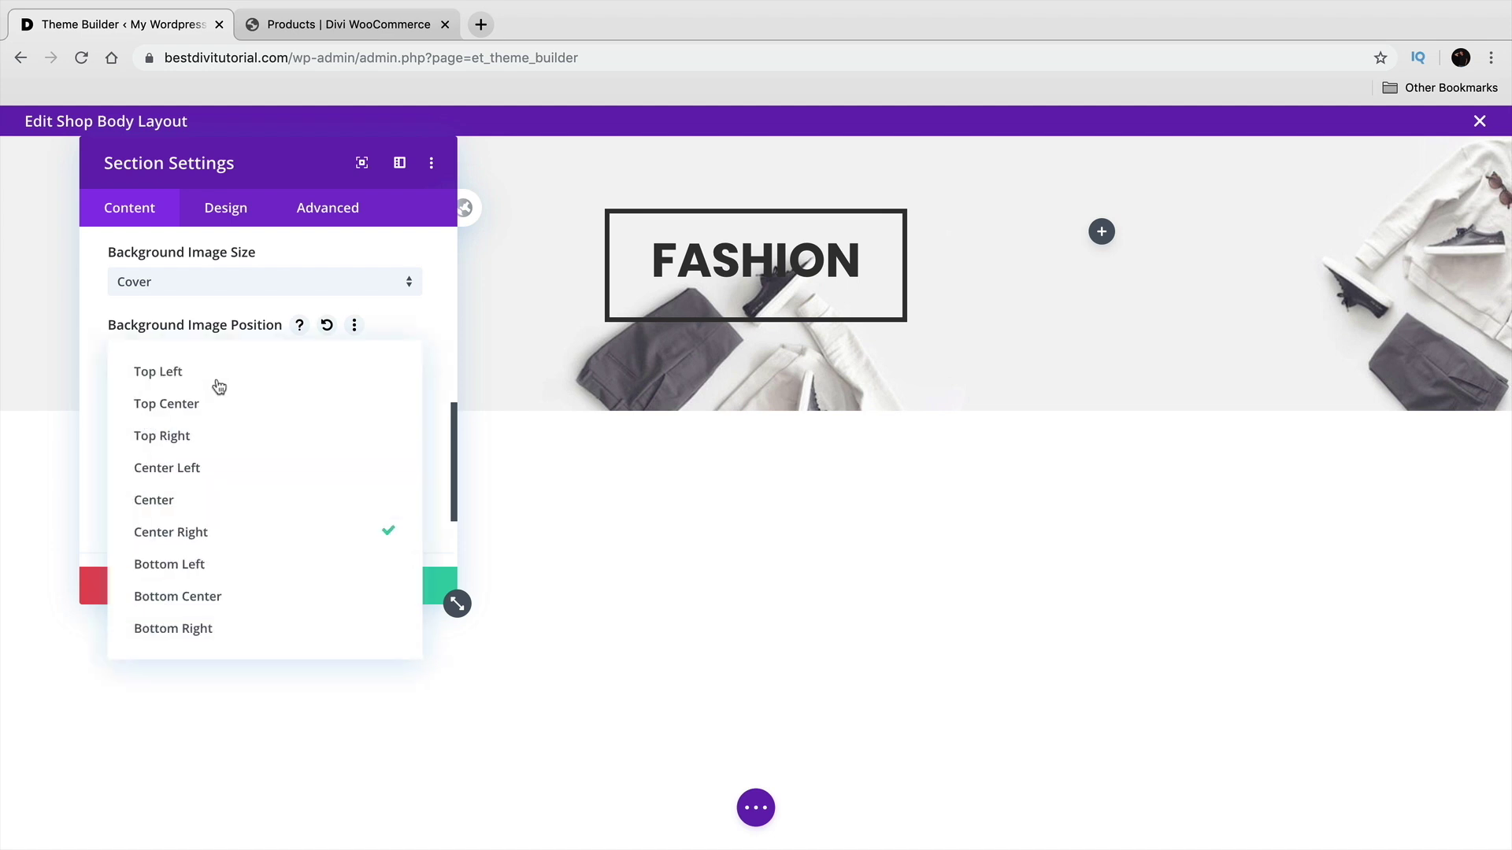
pyautogui.click(220, 596)
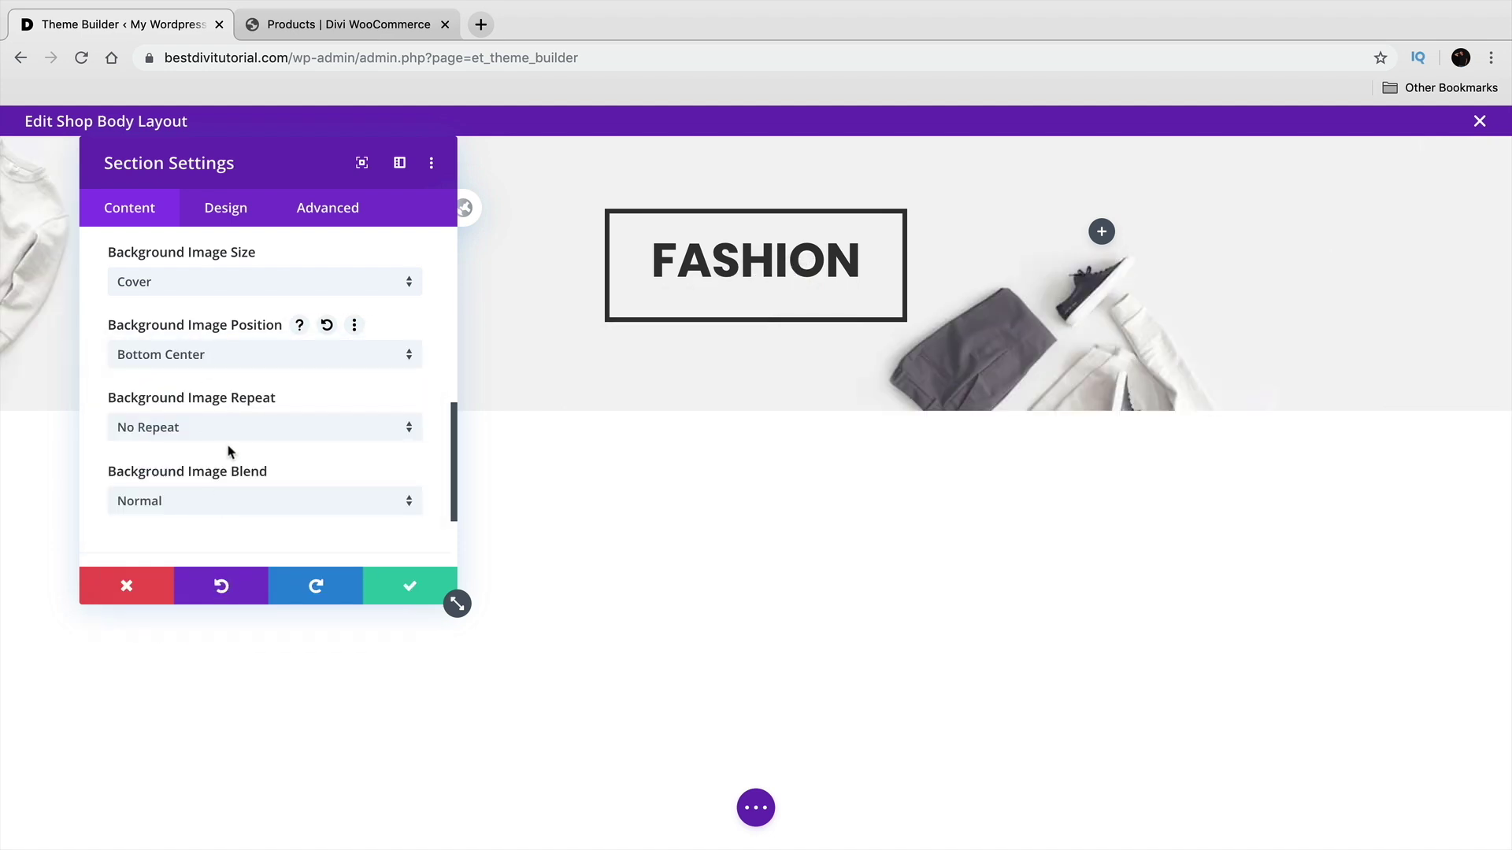
# Set the banner's background image position to Top Left and save the section settings
pyautogui.moveTo(242, 164); pyautogui.dragTo(275, 183)
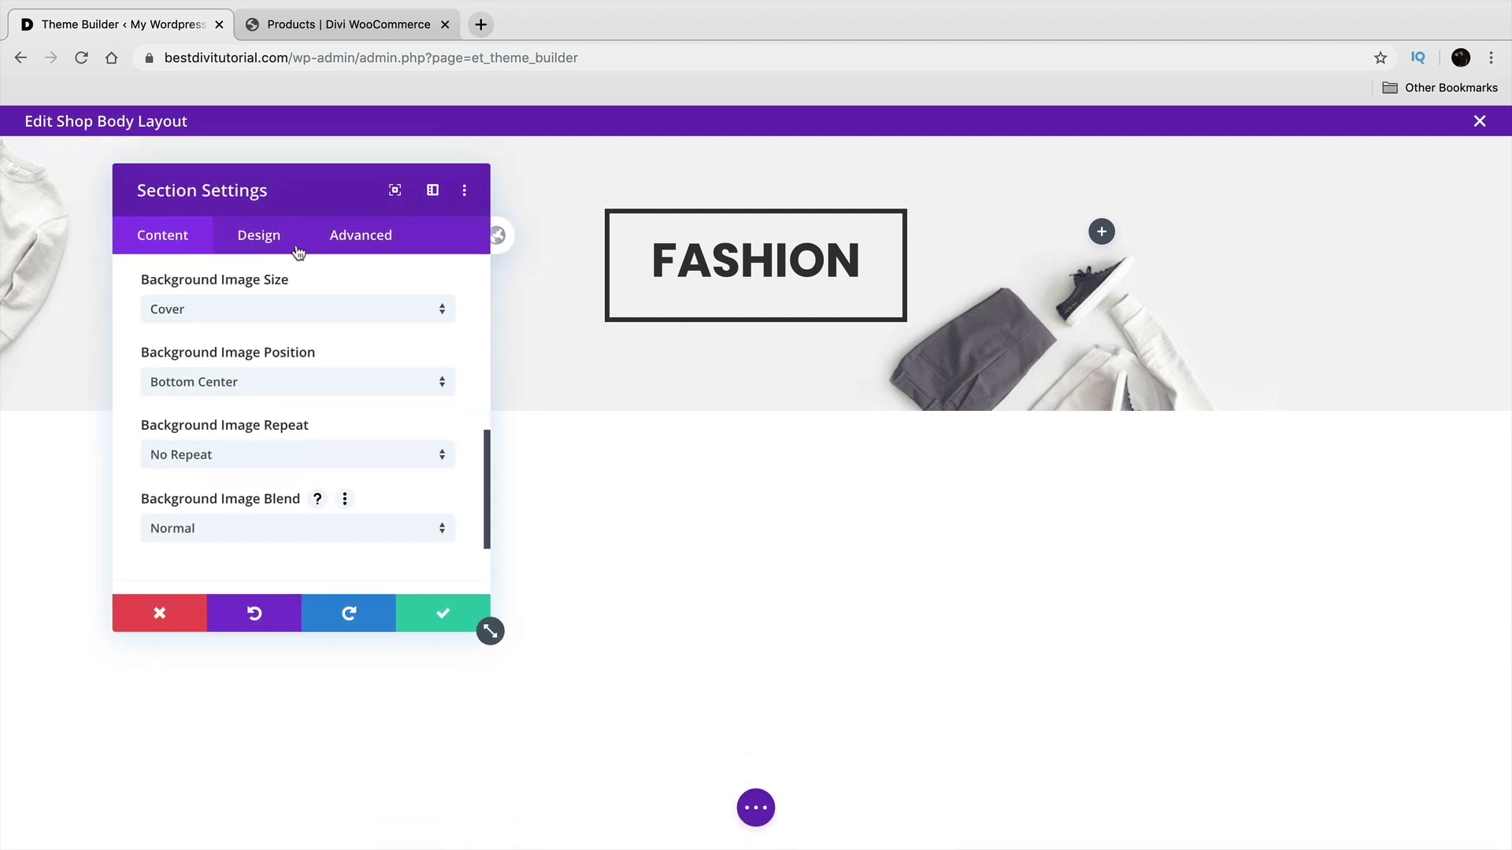
pyautogui.click(236, 384)
pyautogui.click(249, 403)
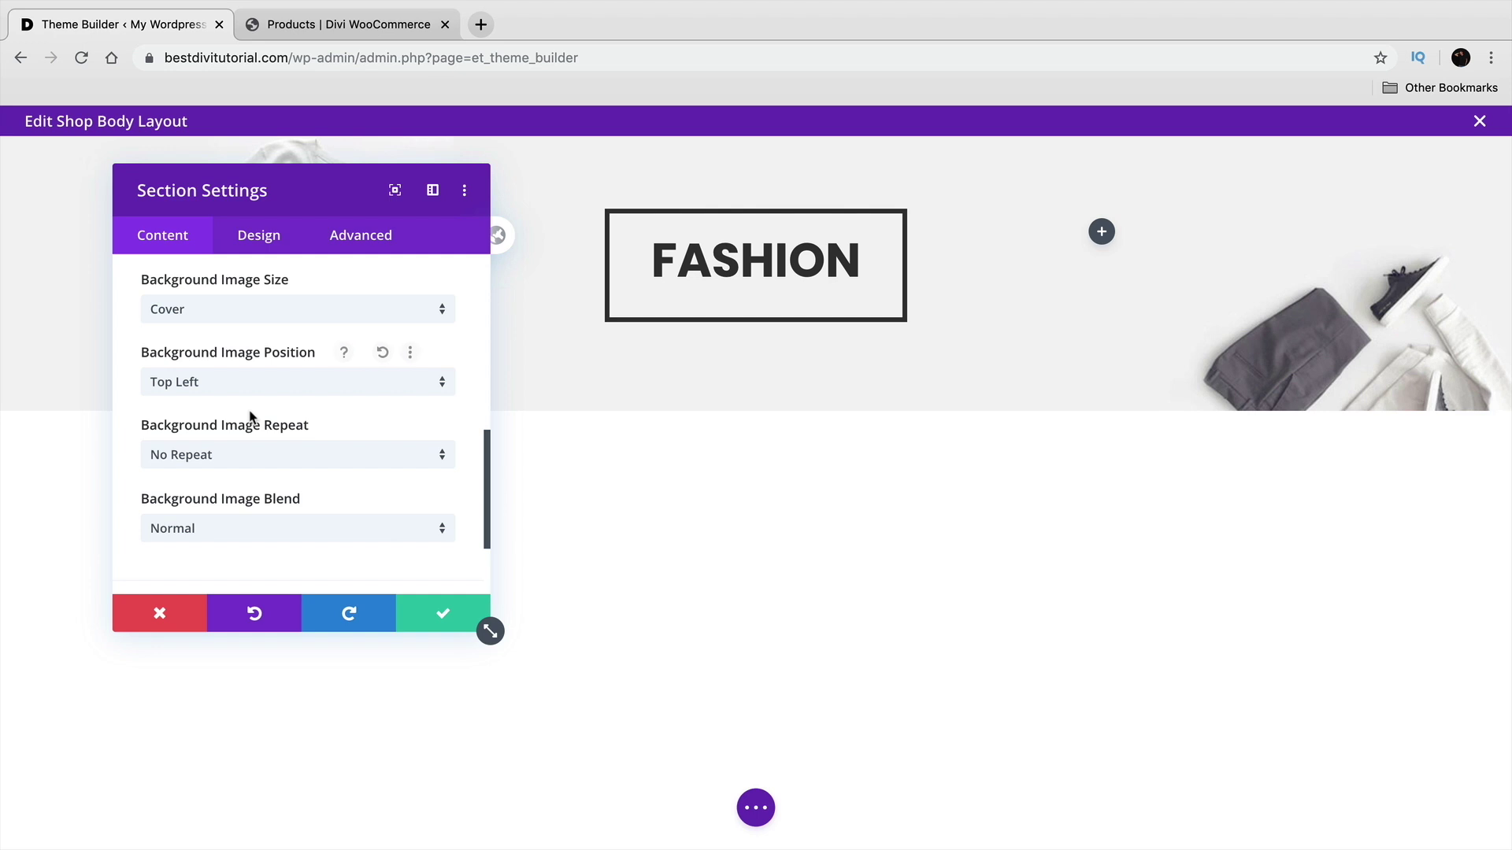
pyautogui.click(425, 626)
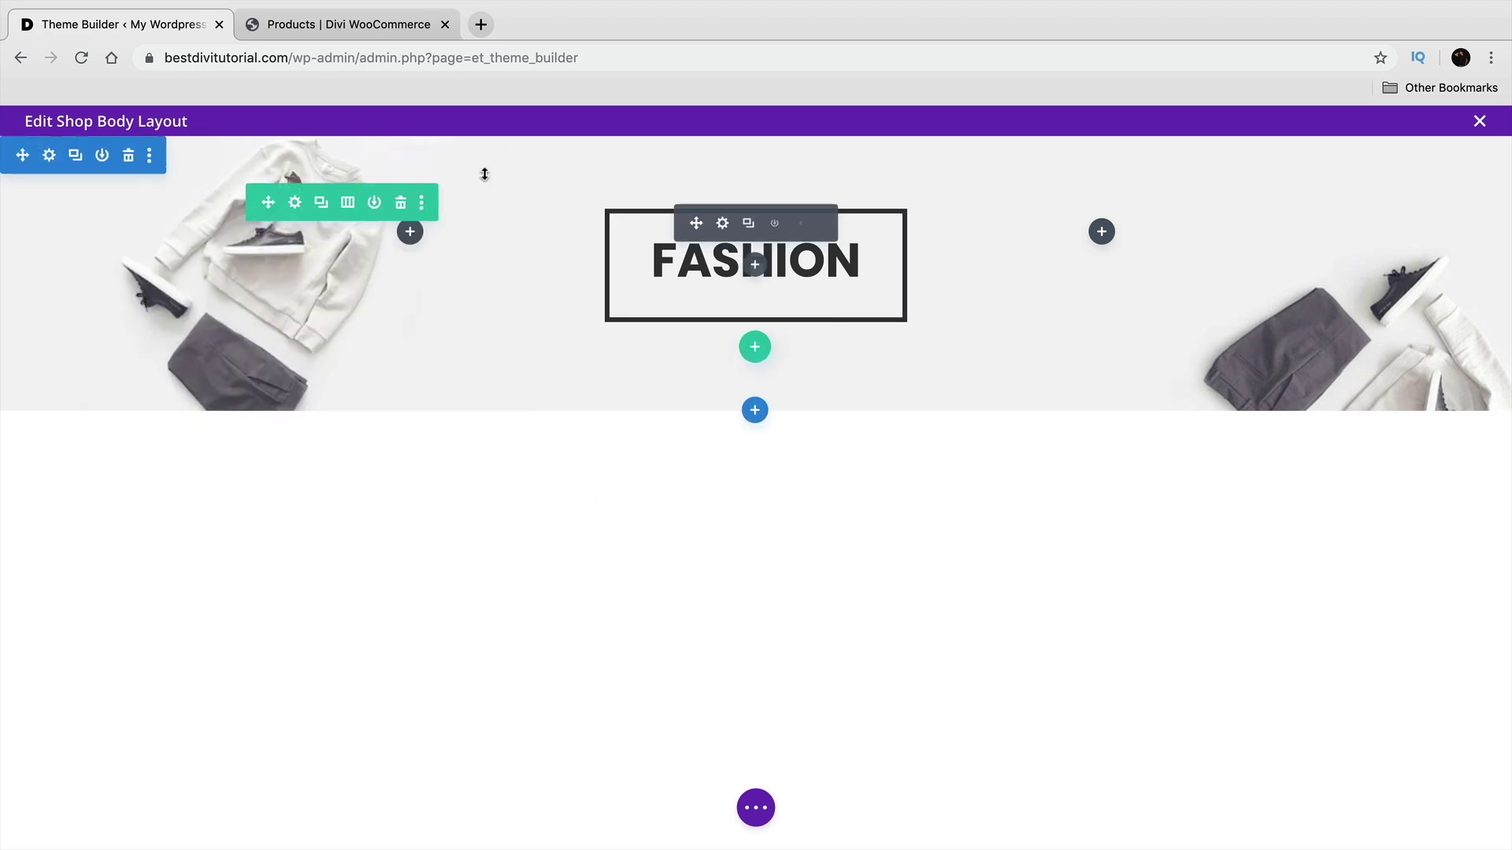
# Compare the banner with the sample shop page and examine the sample's layout of categories and products
pyautogui.click(334, 30)
pyautogui.scroll(-1, 546, 426)
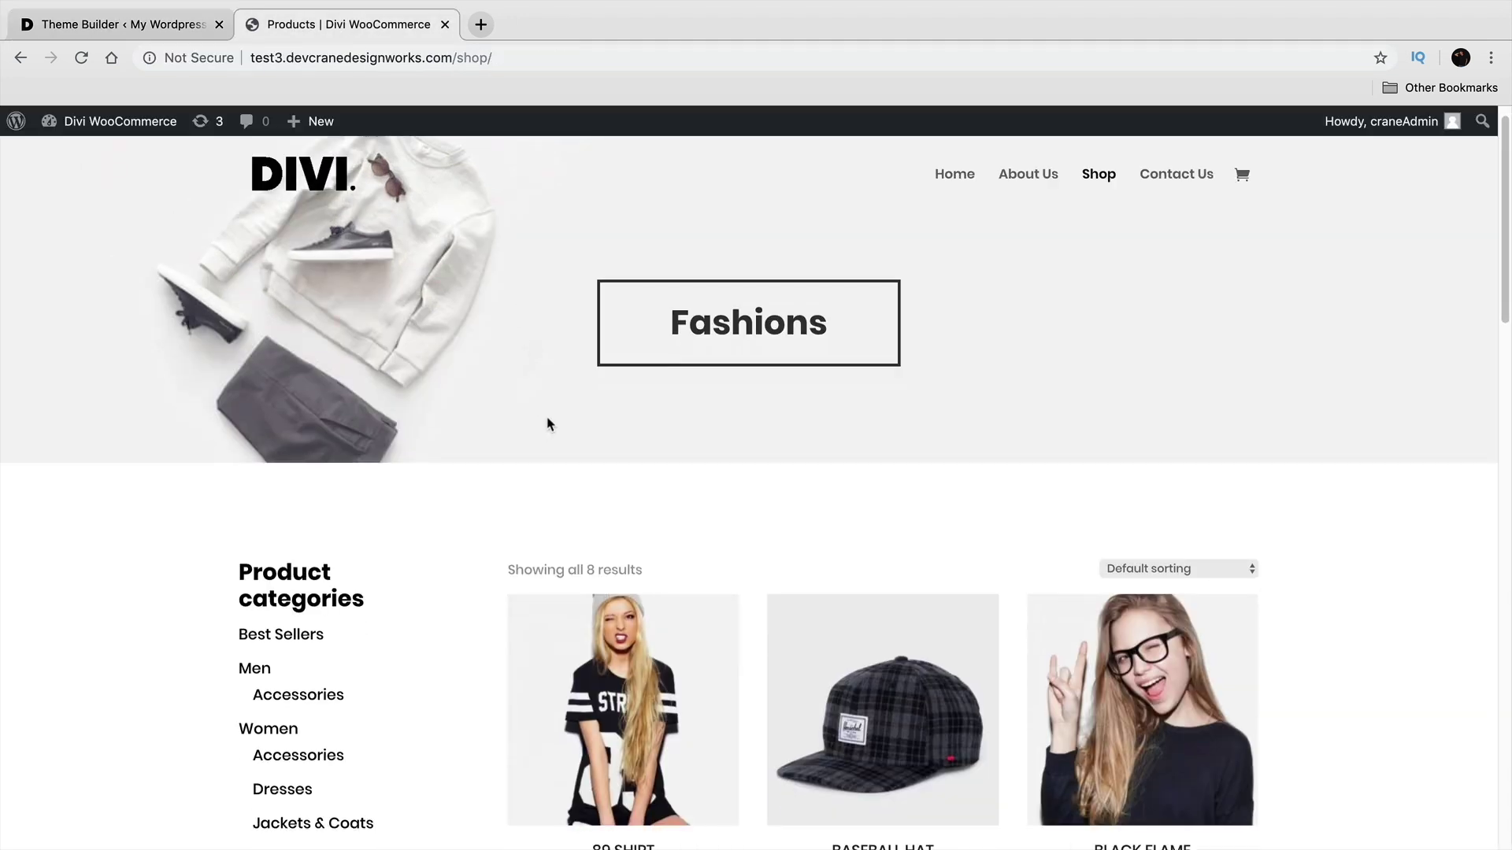
pyautogui.click(110, 24)
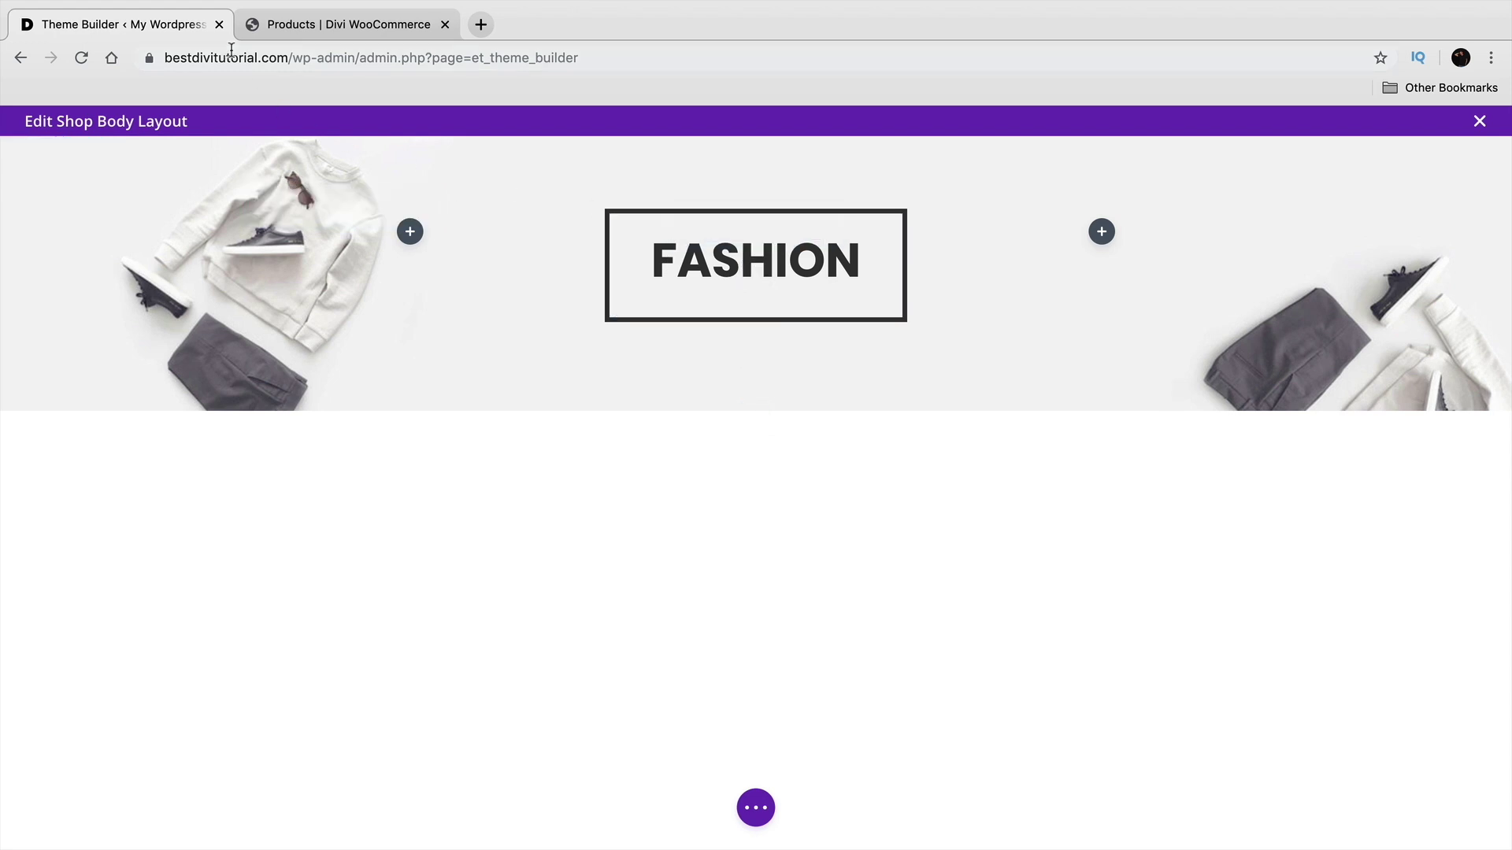
pyautogui.click(285, 25)
pyautogui.click(127, 25)
pyautogui.click(323, 27)
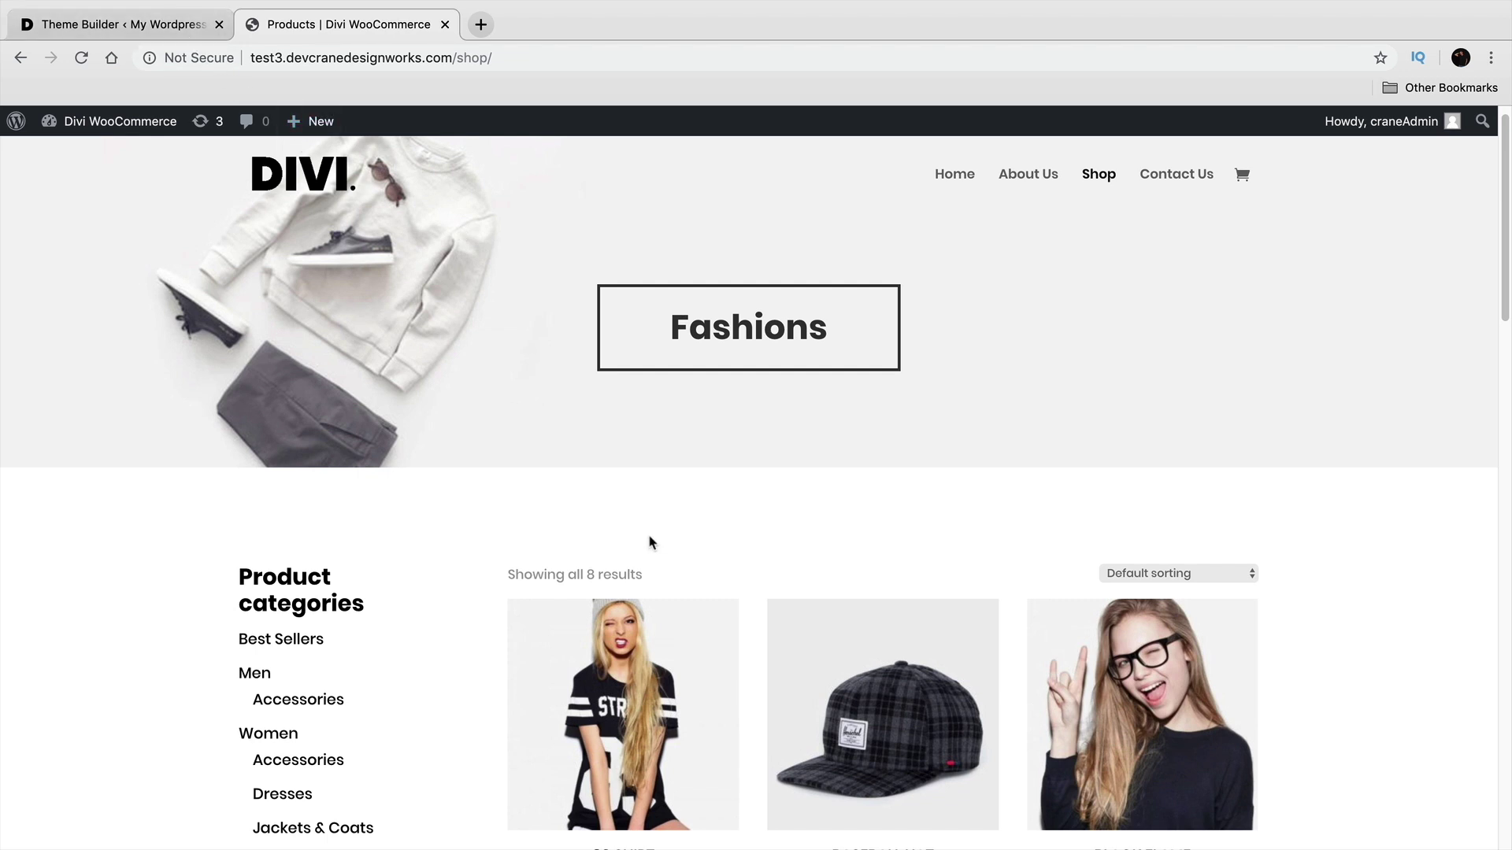
pyautogui.scroll(-2, 375, 463)
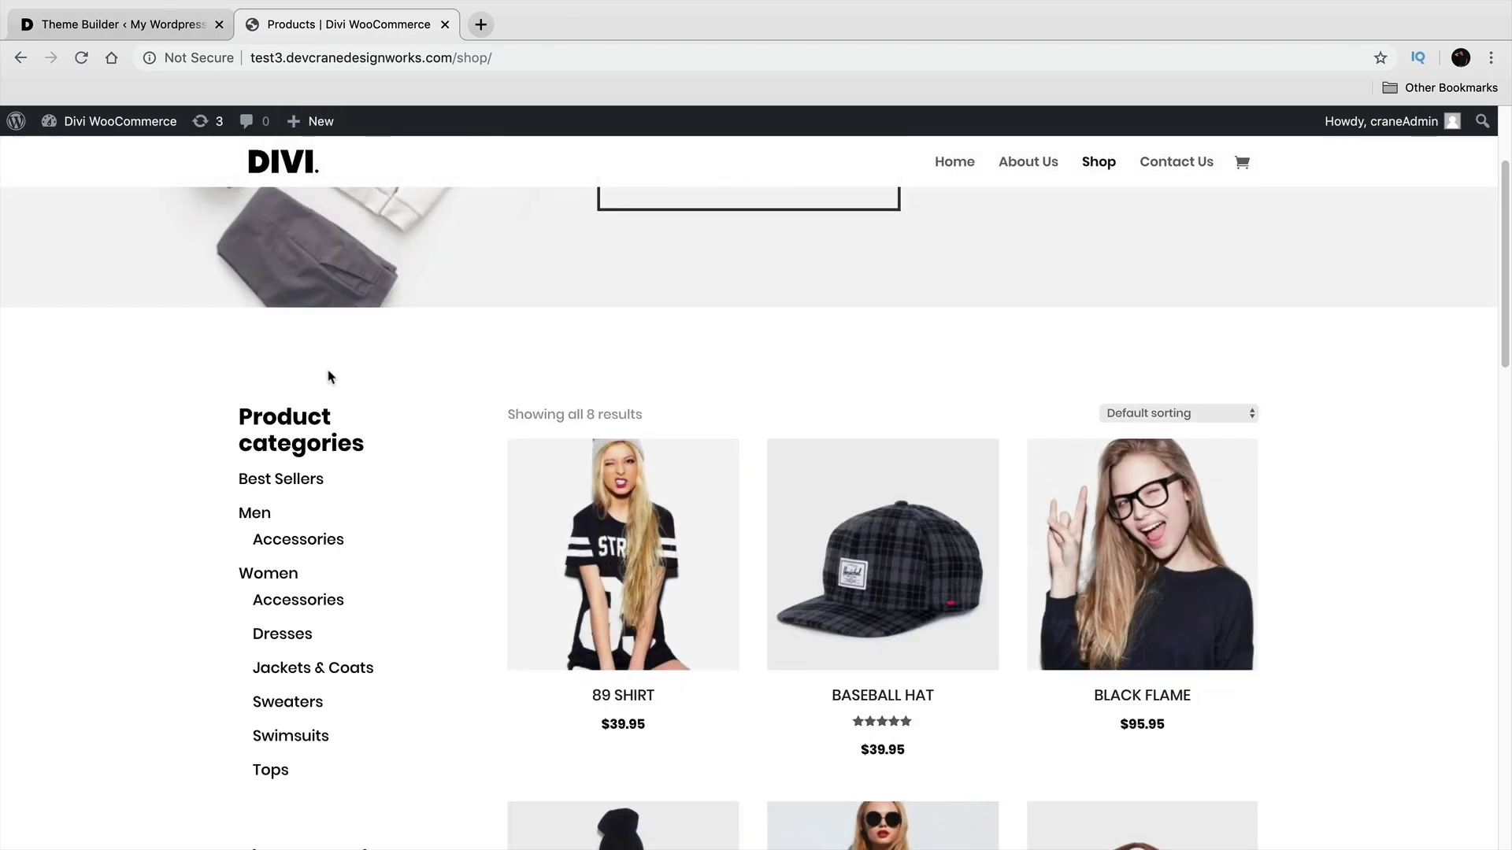
pyautogui.click(172, 30)
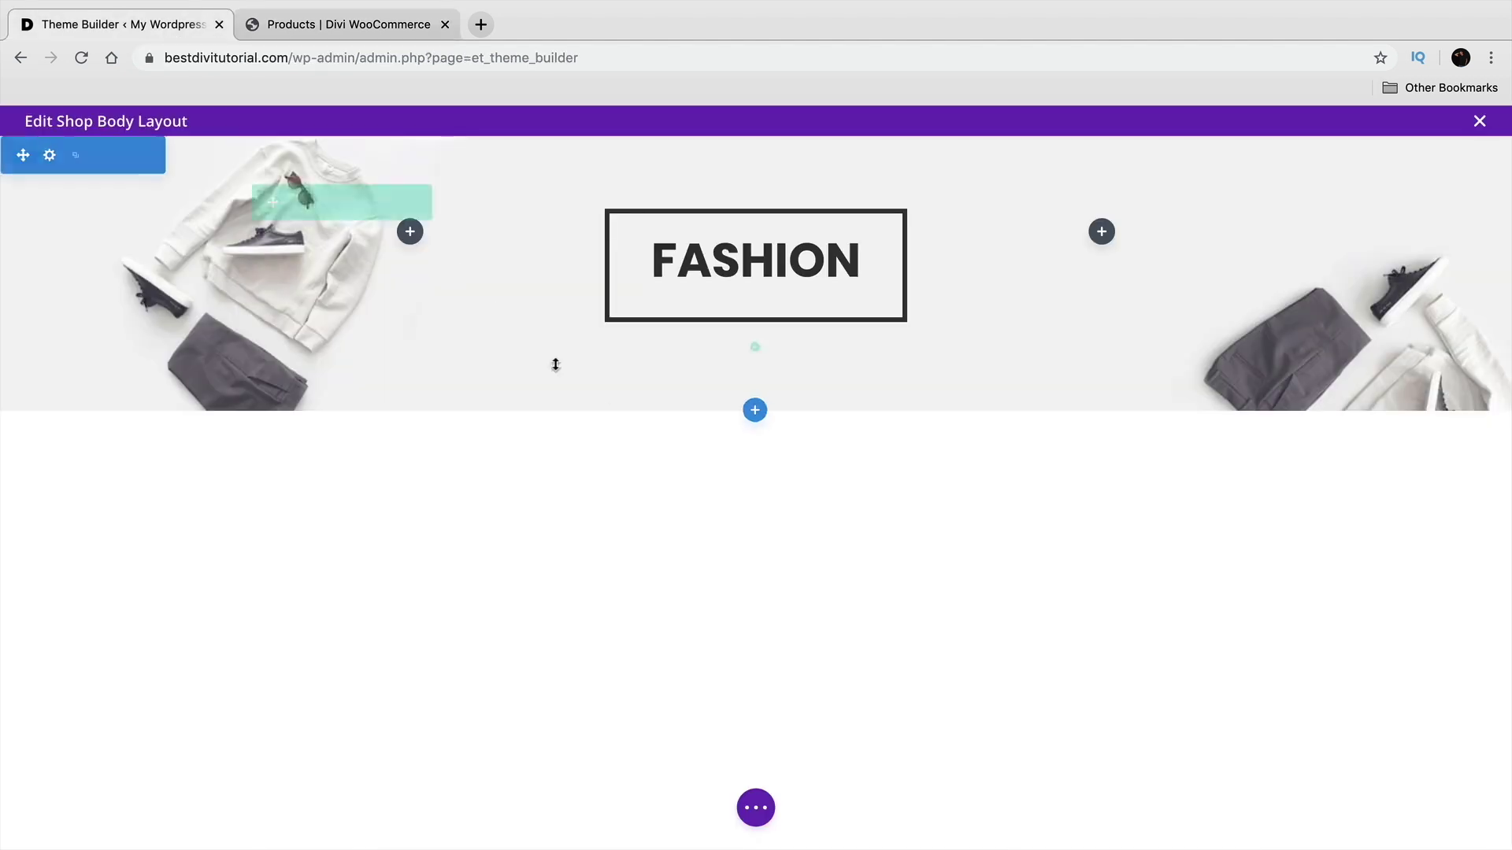
pyautogui.click(755, 413)
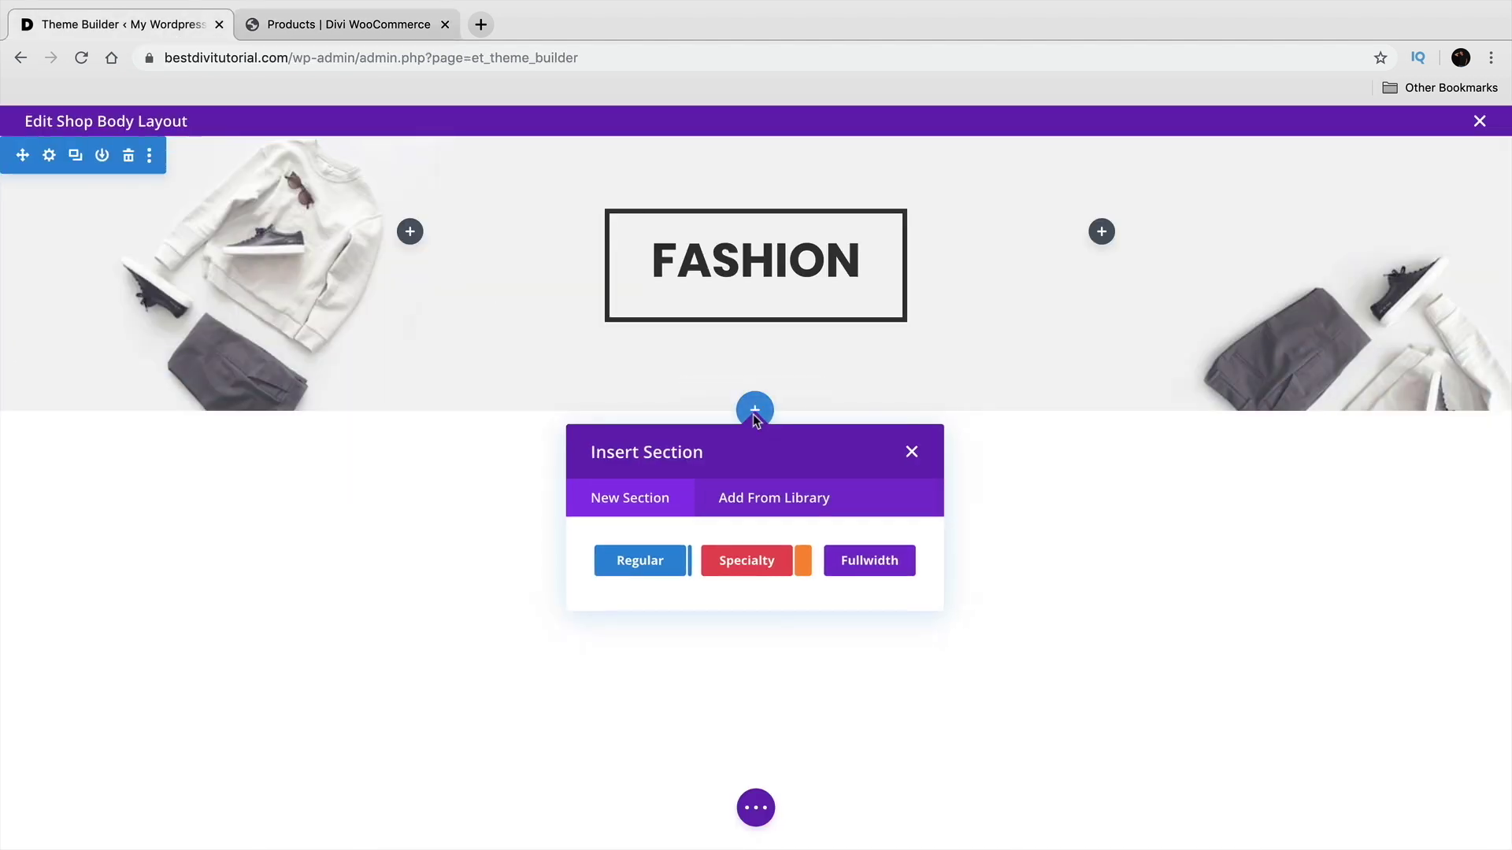
pyautogui.click(755, 564)
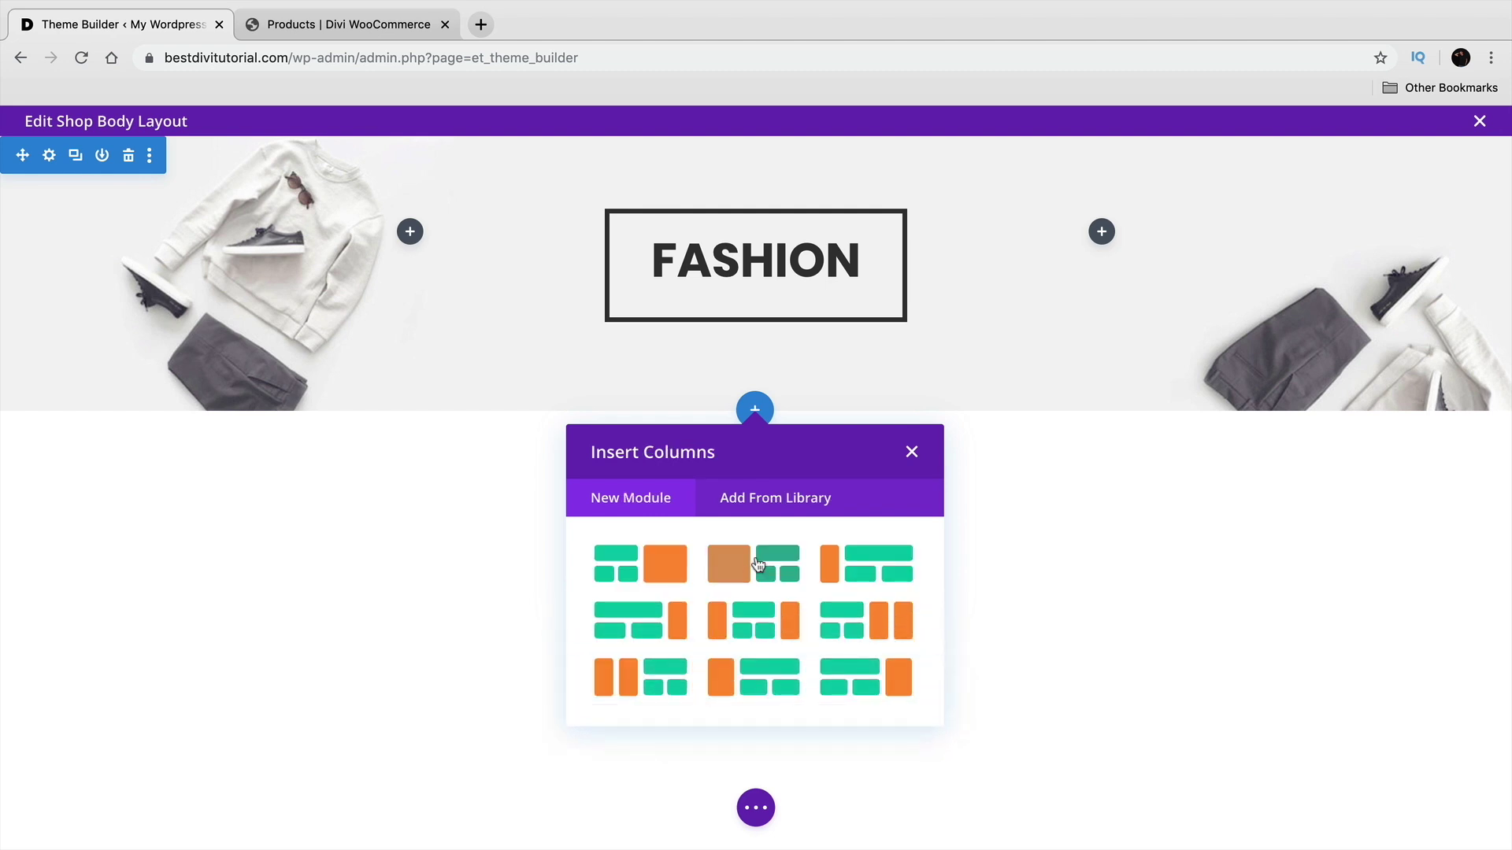
pyautogui.click(912, 454)
# Insert a regular section below the banner with a row split into one-quarter and three-quarter columns
pyautogui.click(754, 412)
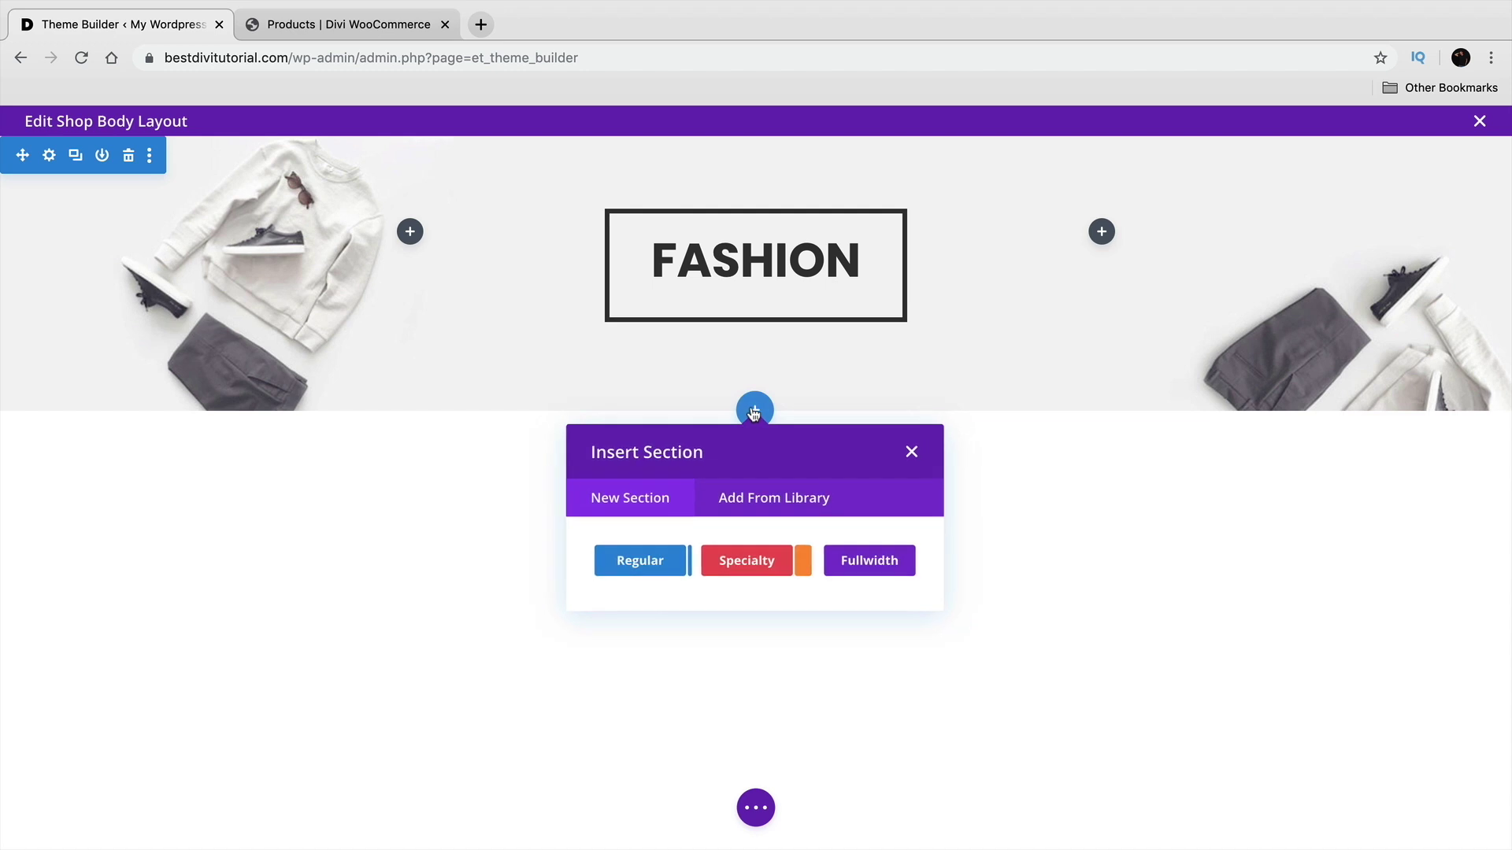
pyautogui.click(666, 555)
pyautogui.scroll(-1, 739, 628)
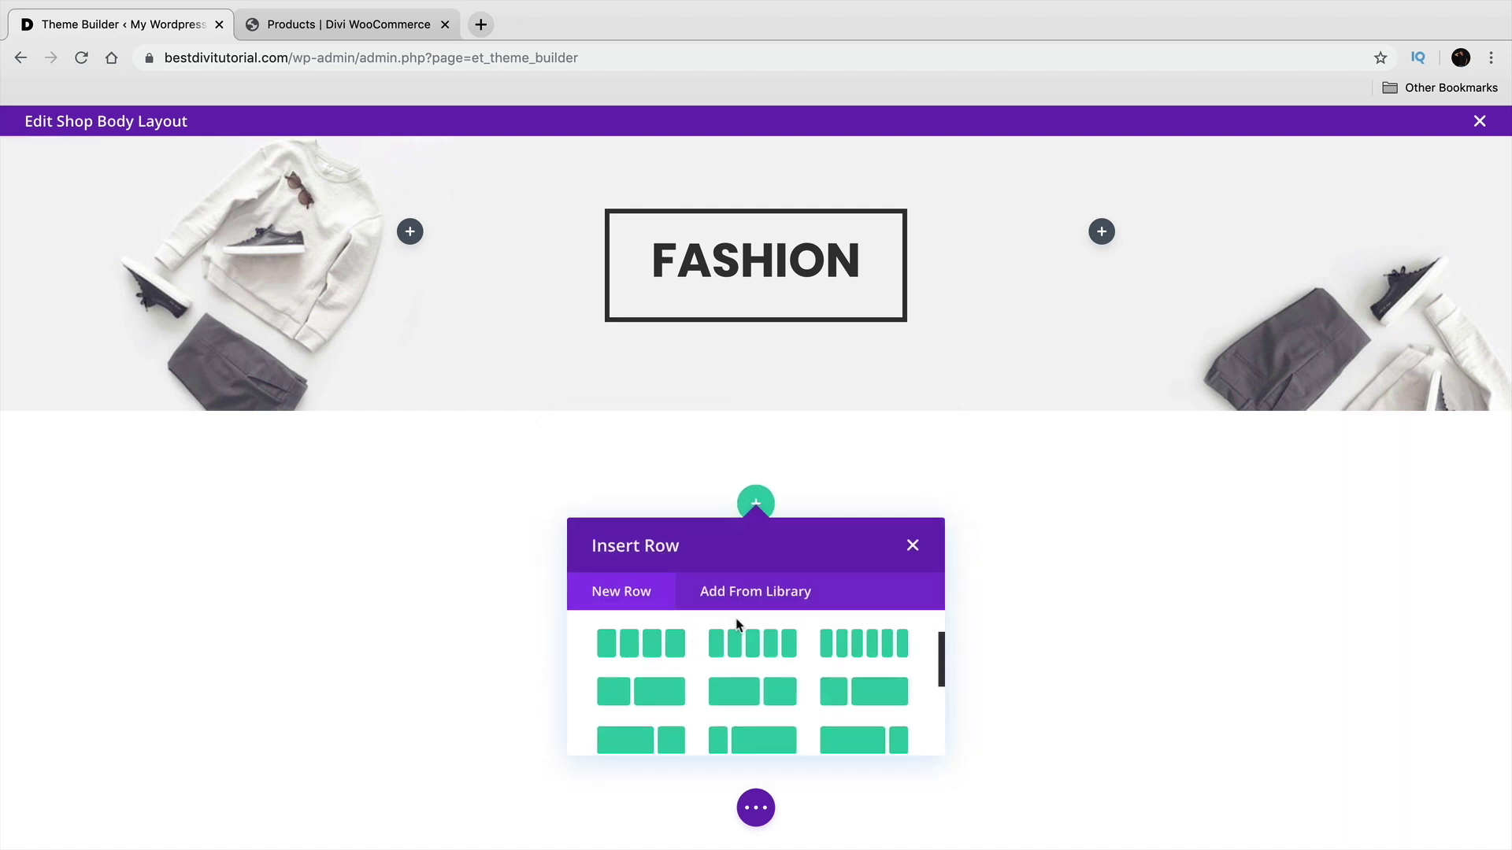
pyautogui.scroll(-2, 805, 712)
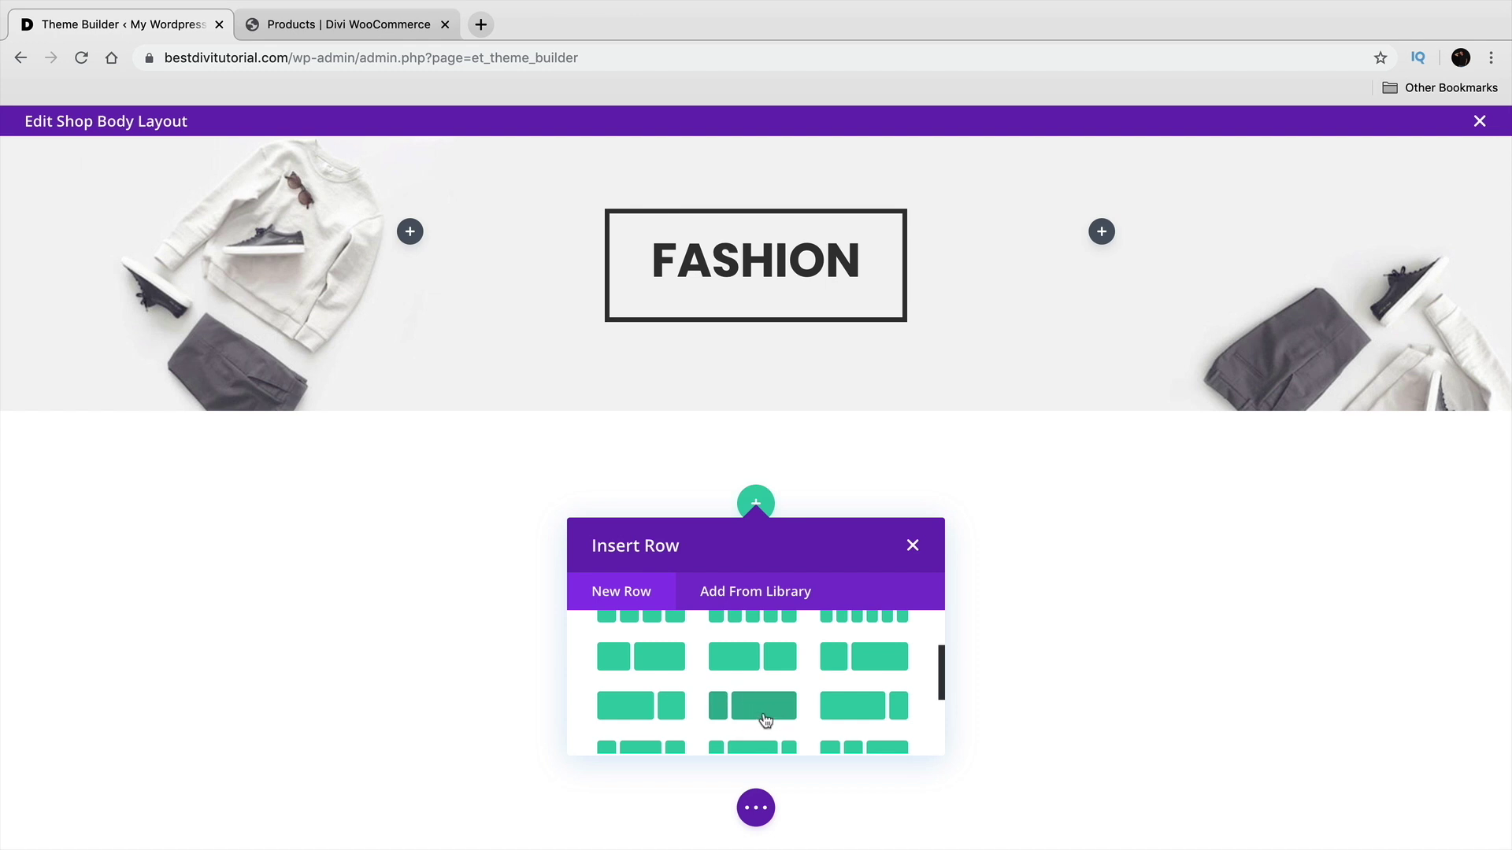
pyautogui.scroll(-1, 768, 714)
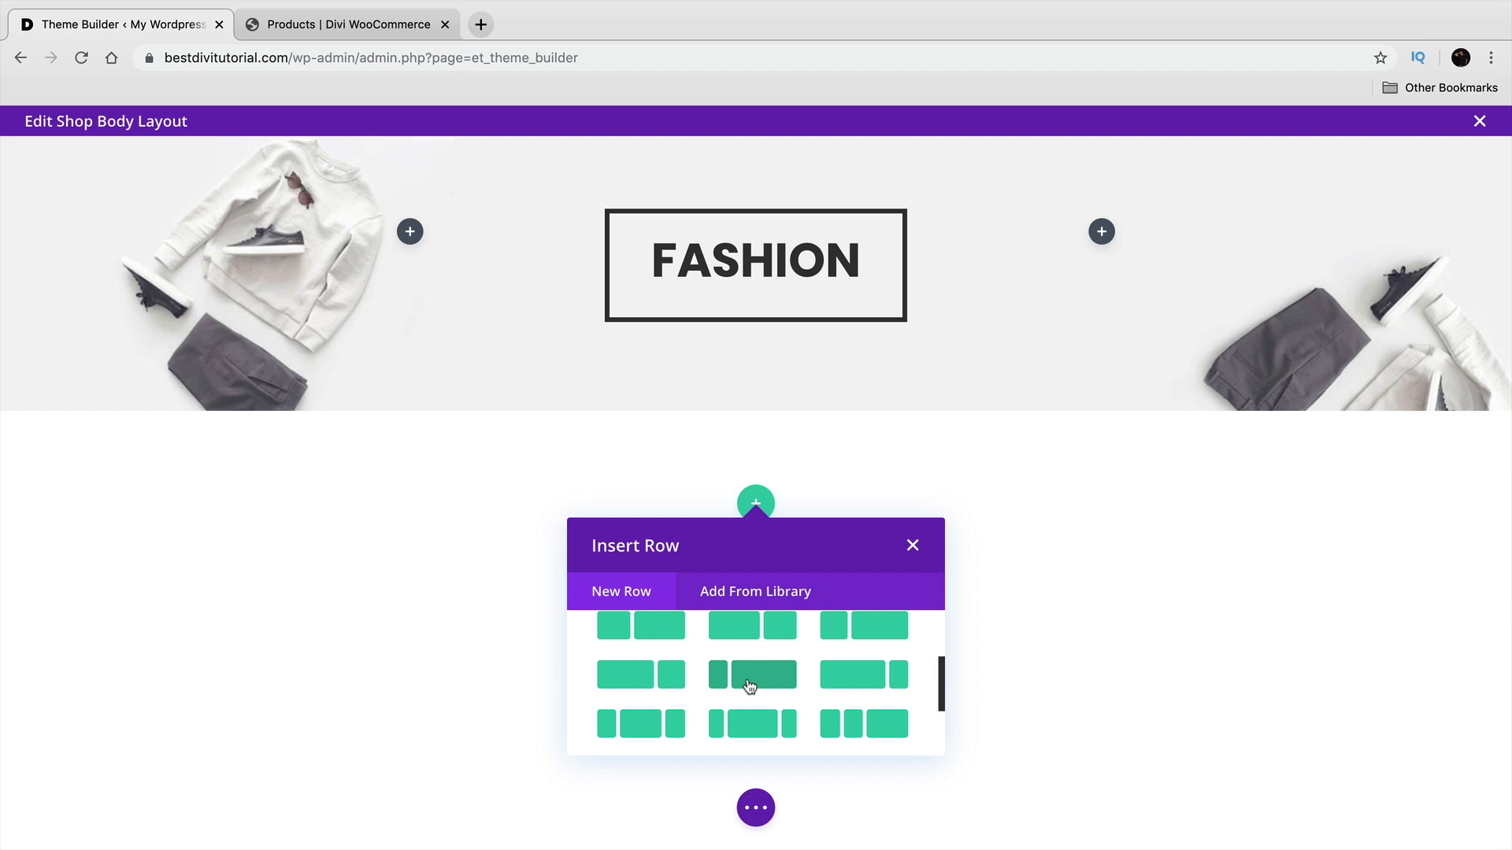
pyautogui.click(749, 676)
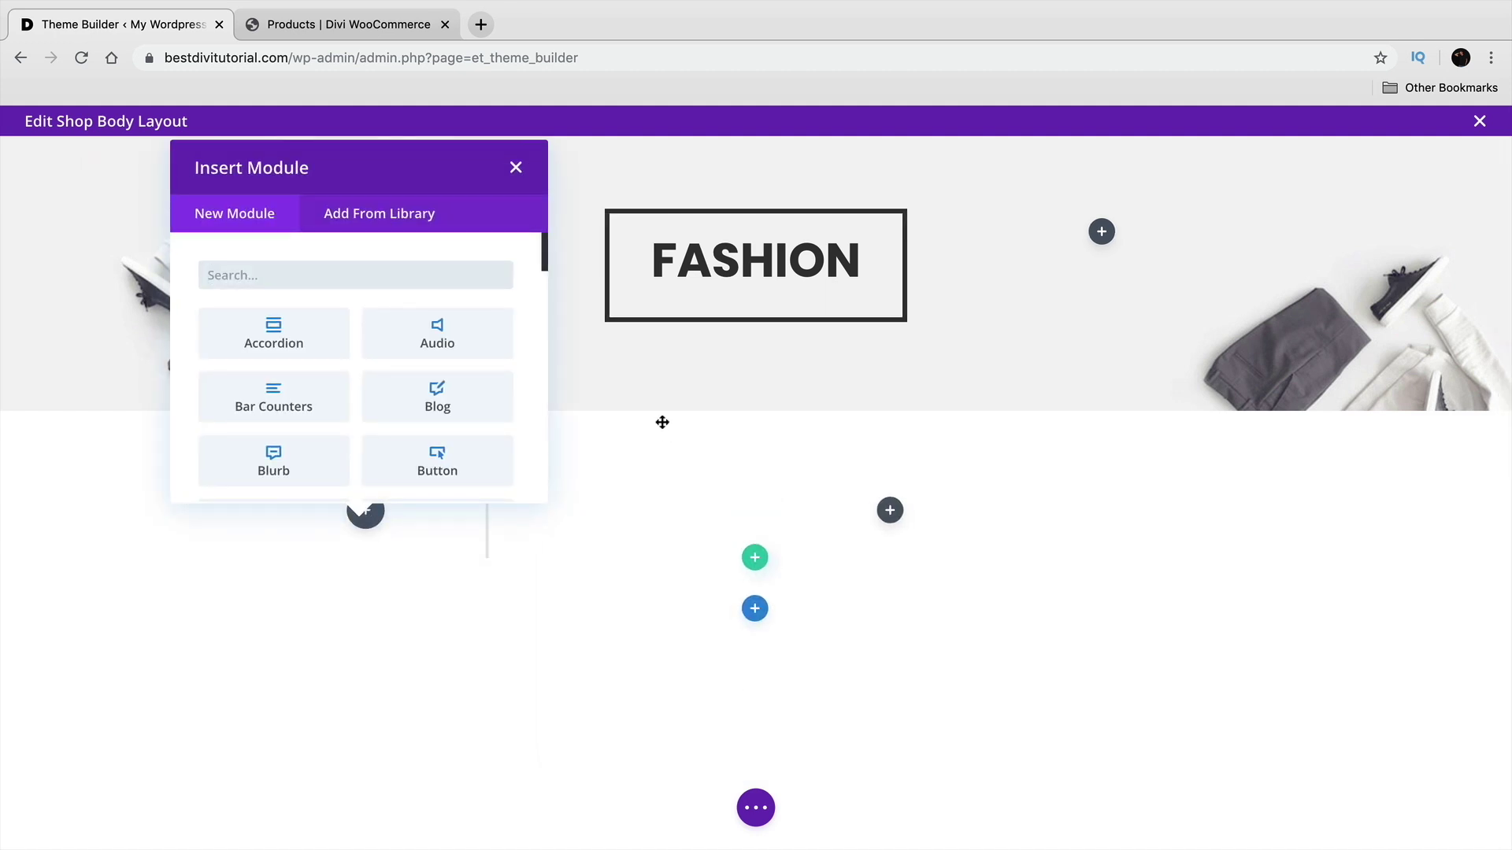
# Add a Sidebar module to the narrow column, keep Sidebar as its widget area, and save it
pyautogui.write('SIDE')
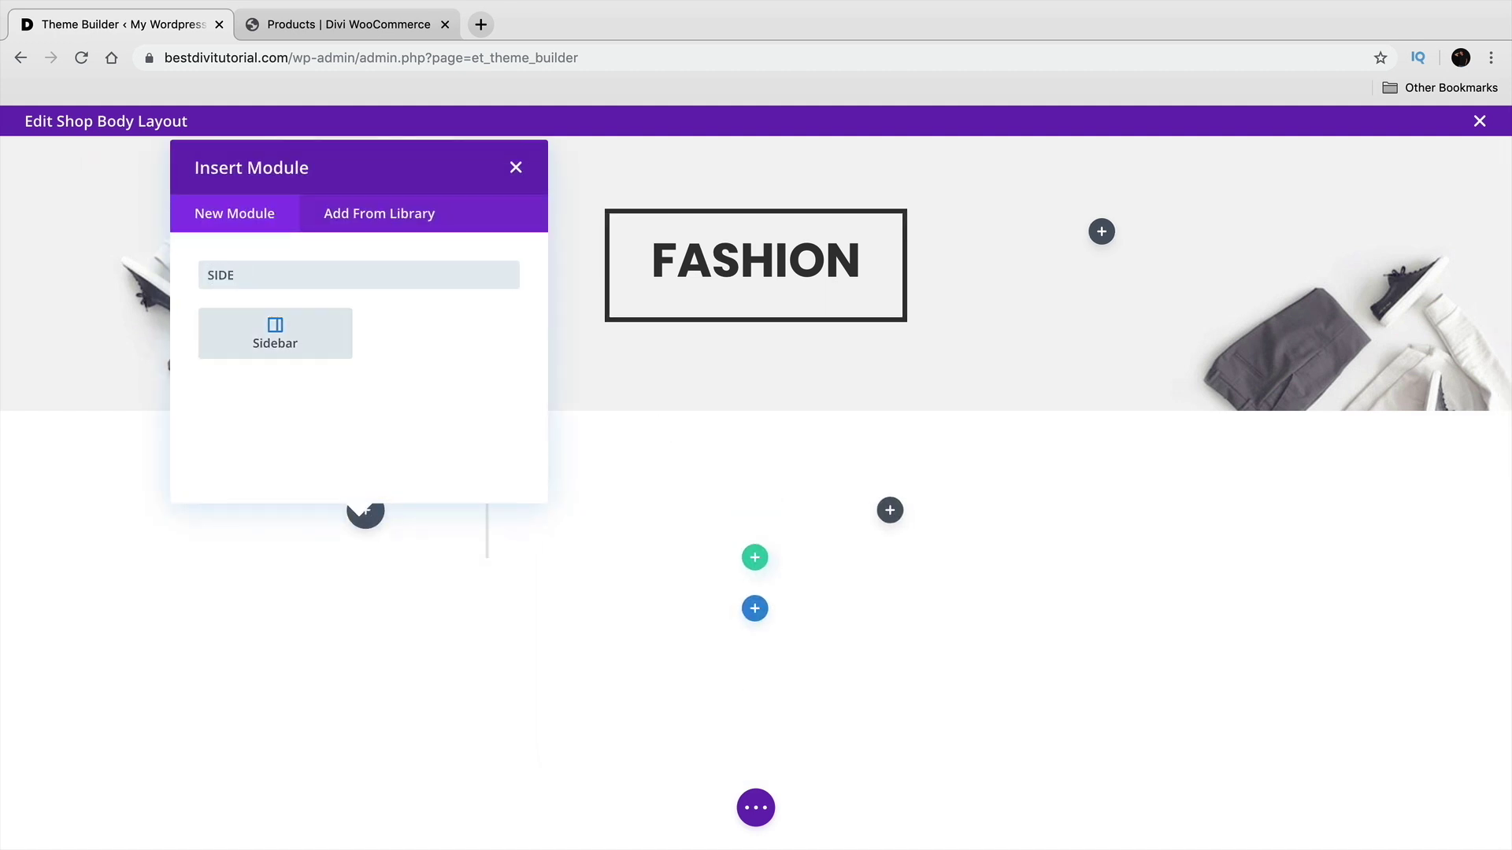
pyautogui.click(279, 340)
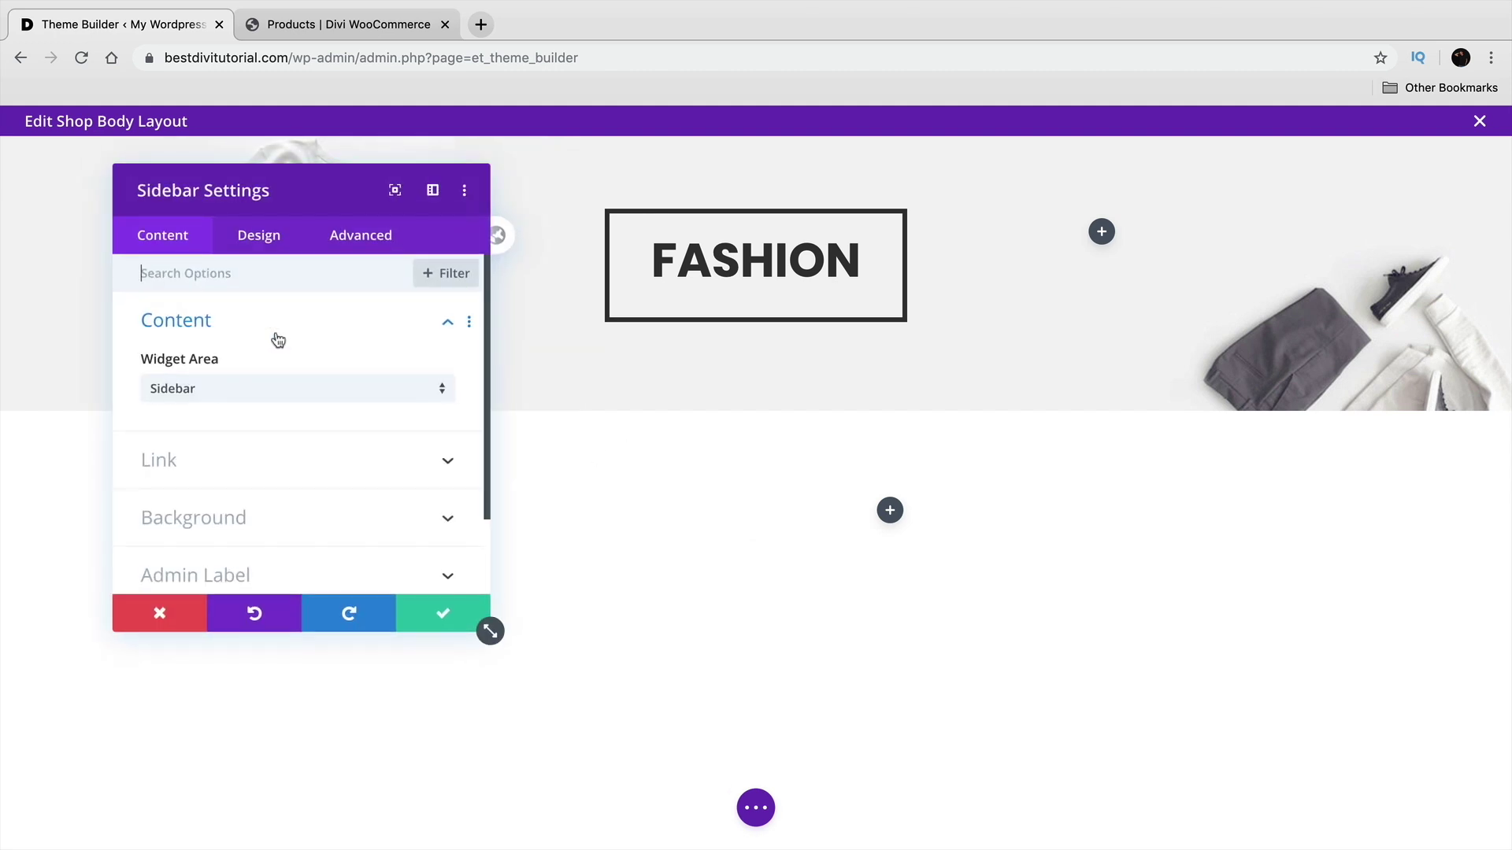
pyautogui.moveTo(372, 184); pyautogui.dragTo(1027, 120)
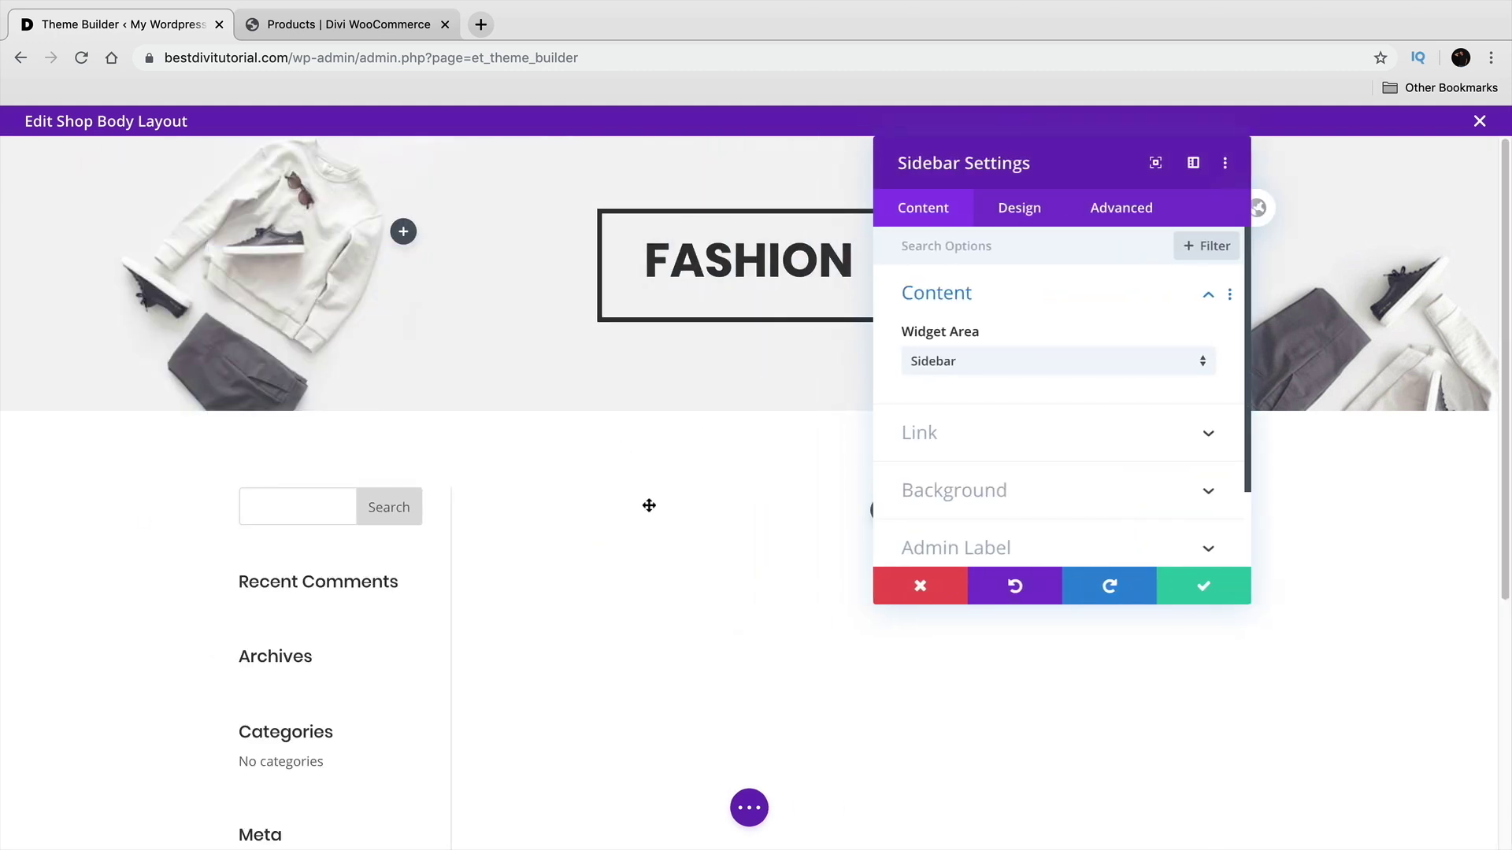
pyautogui.scroll(-2, 650, 501)
pyautogui.click(954, 375)
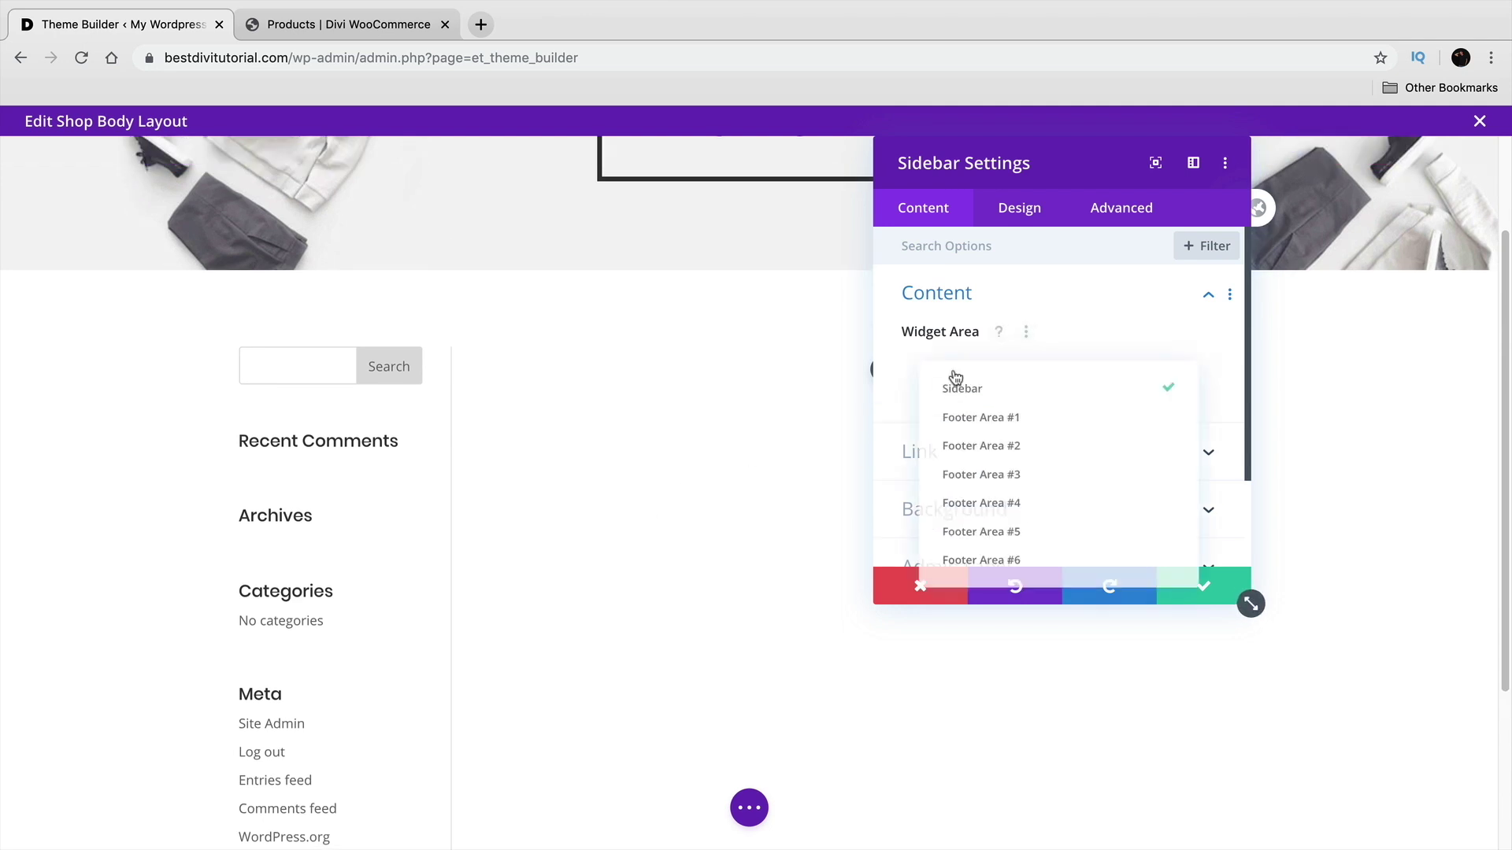
pyautogui.click(954, 376)
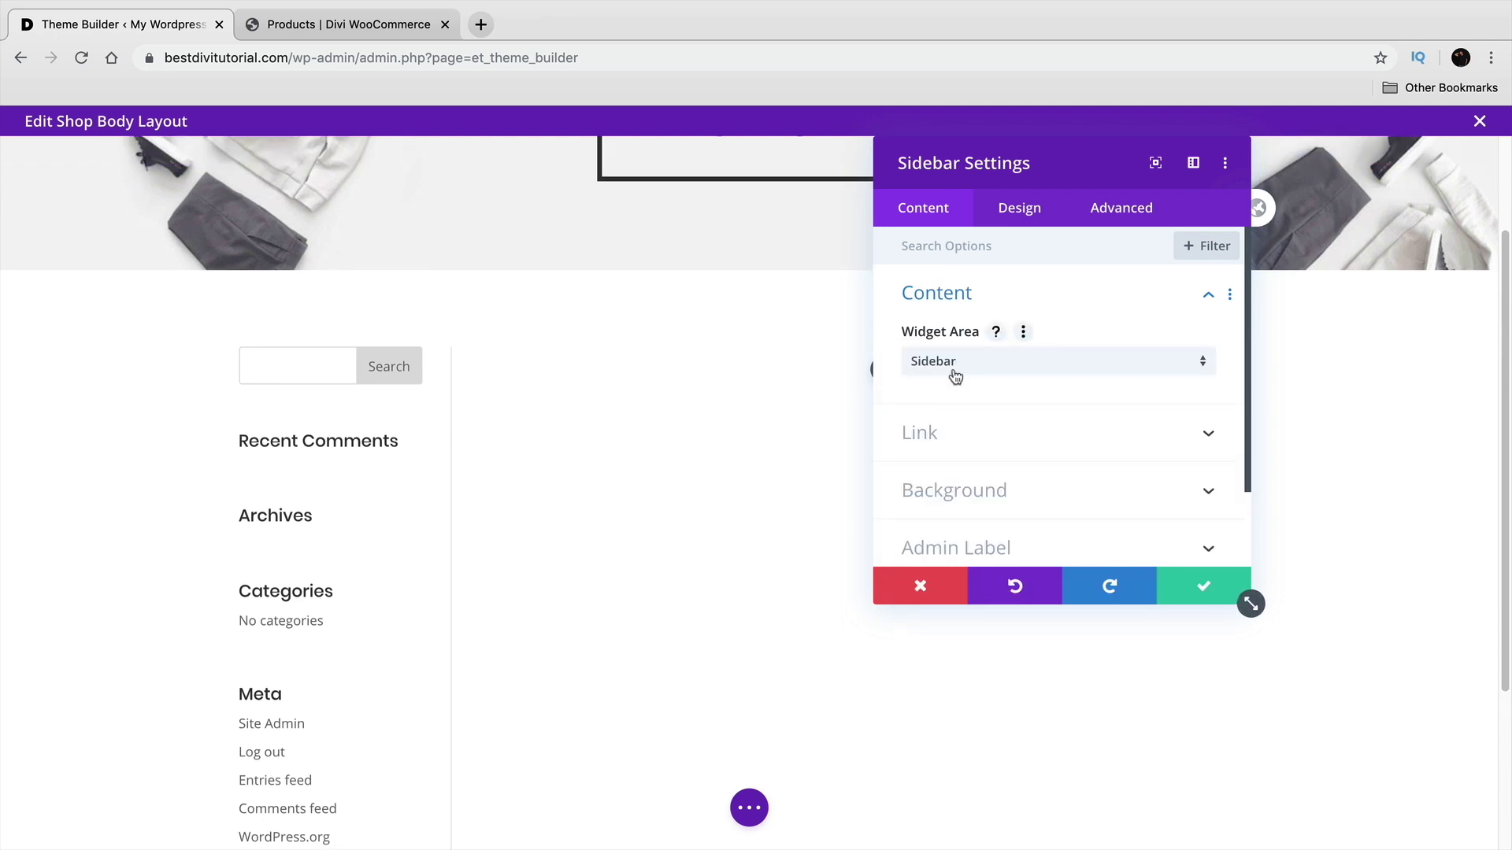
pyautogui.click(1188, 585)
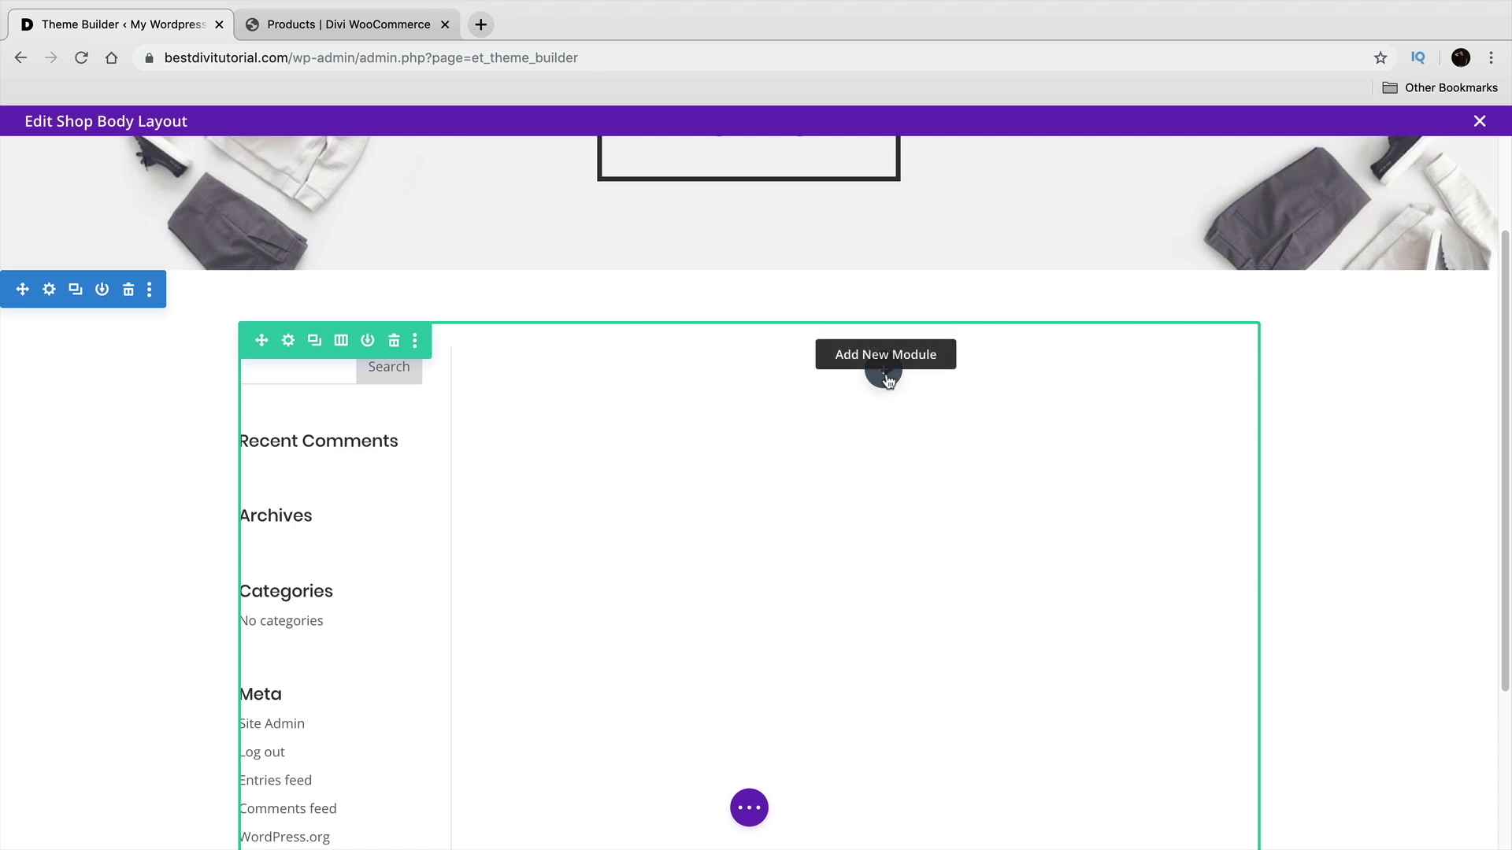
# Add a Shop module to the new row's wide column
pyautogui.click(885, 371)
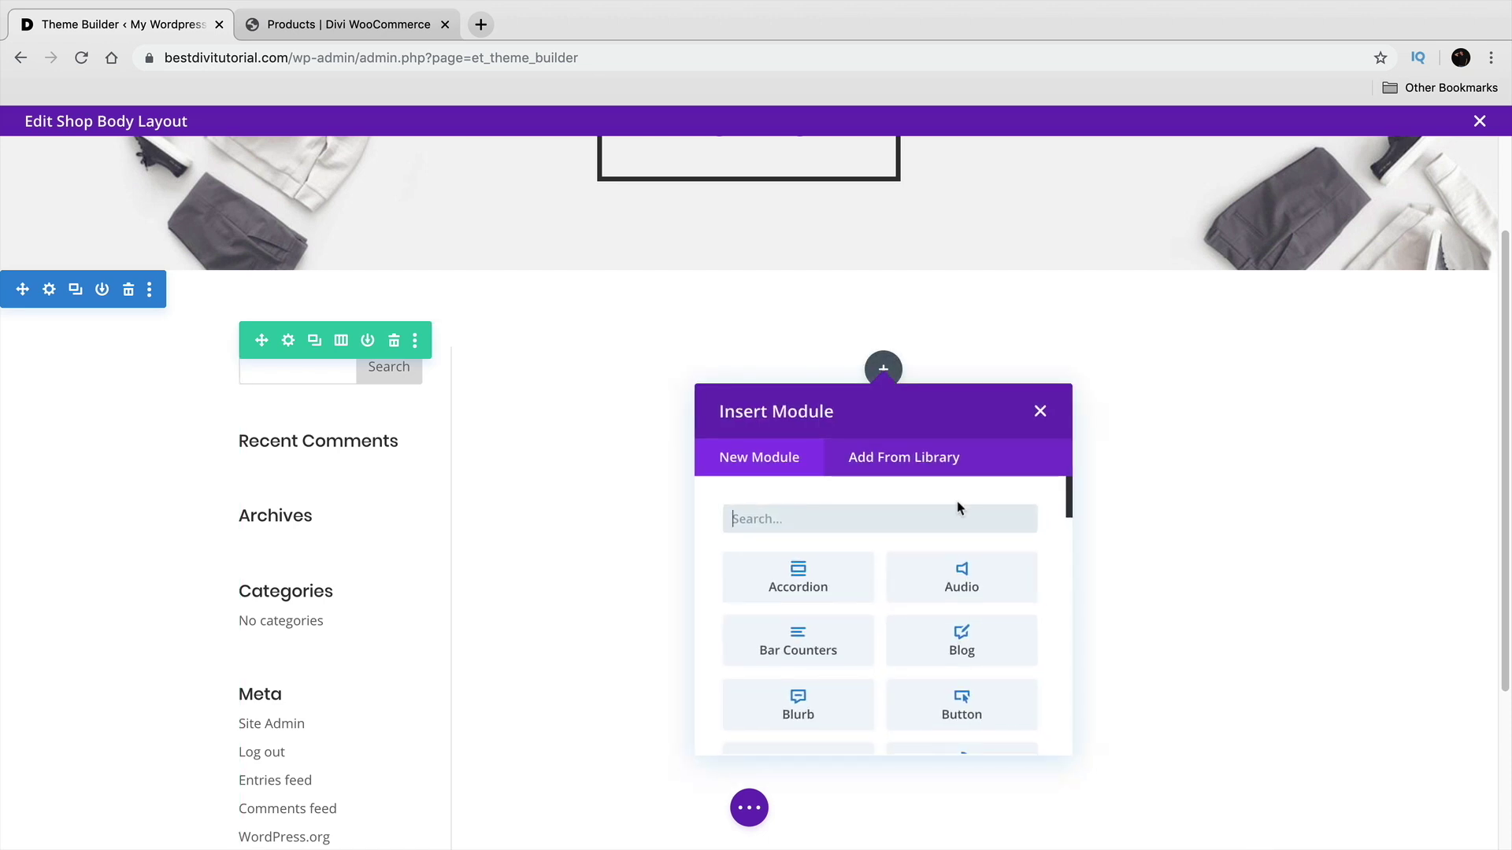
pyautogui.write('SHOP')
pyautogui.click(801, 577)
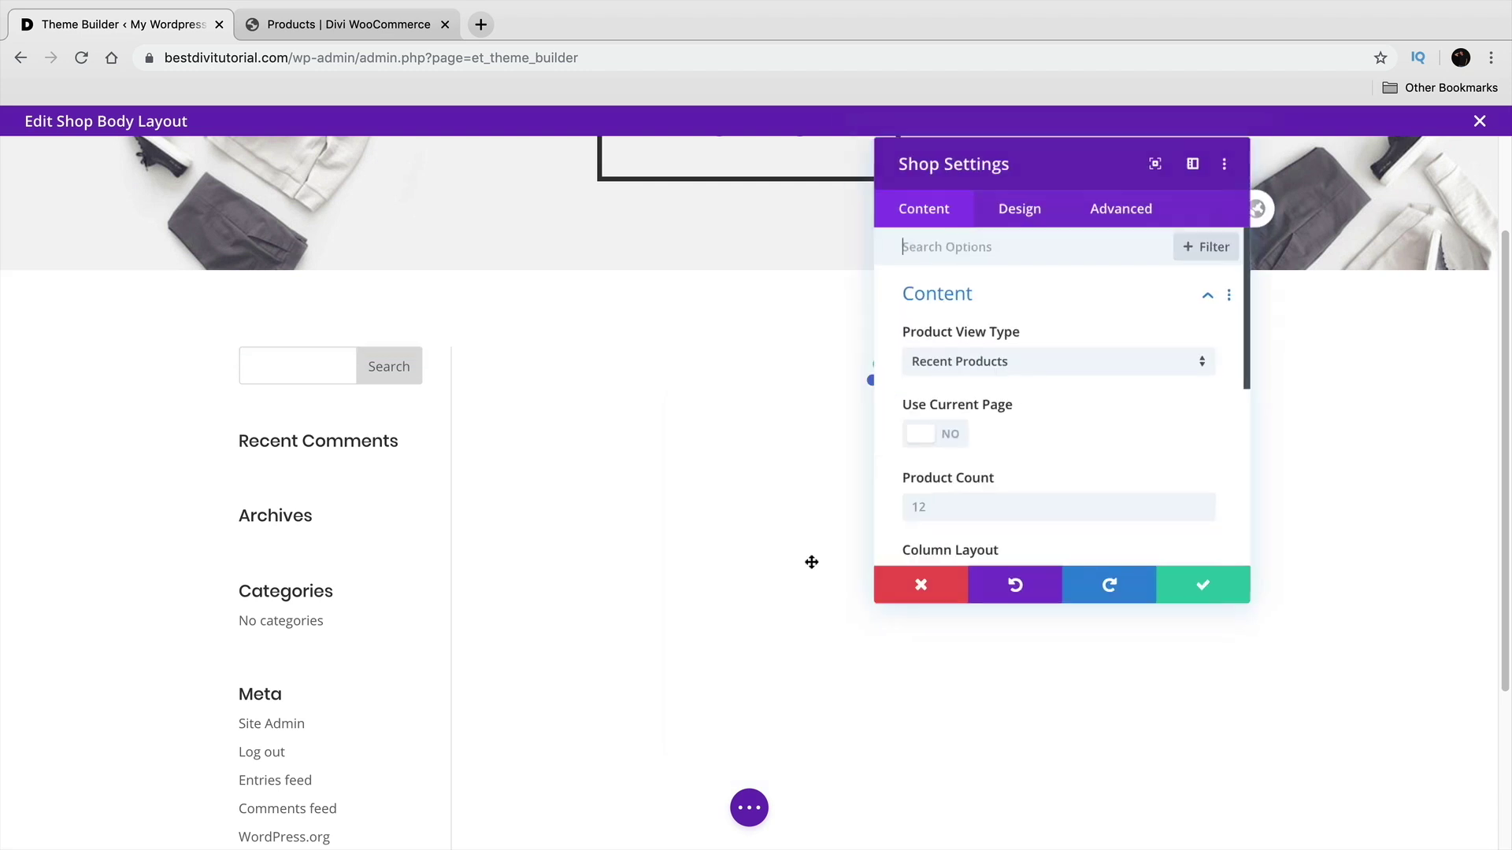
# Keep the Shop module's view type on Recent Products with the default product count and save the module
pyautogui.moveTo(959, 165); pyautogui.dragTo(1260, 209)
pyautogui.scroll(3, 1003, 347)
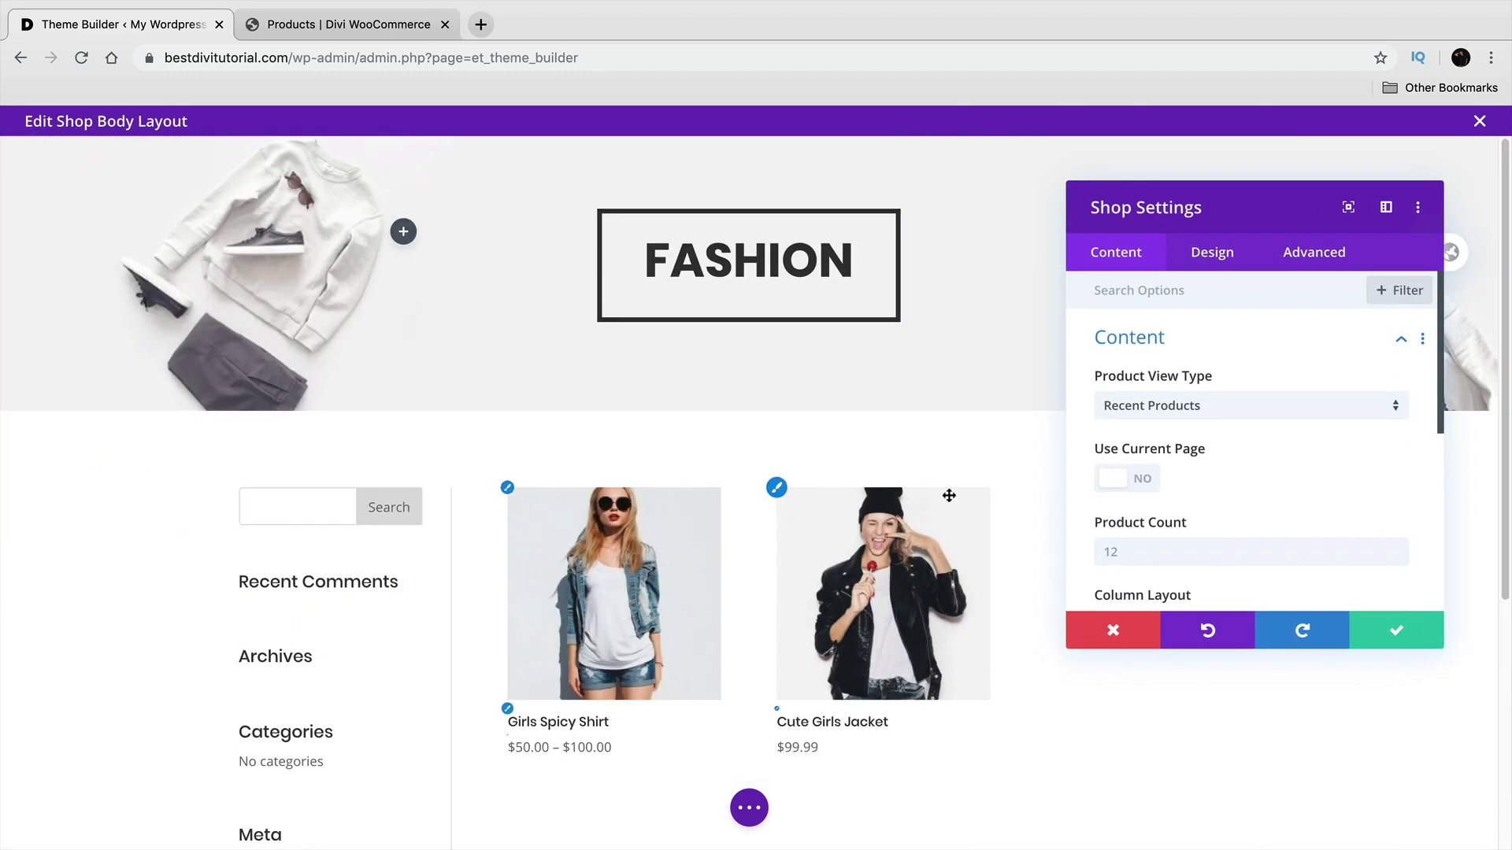
pyautogui.scroll(-3, 884, 583)
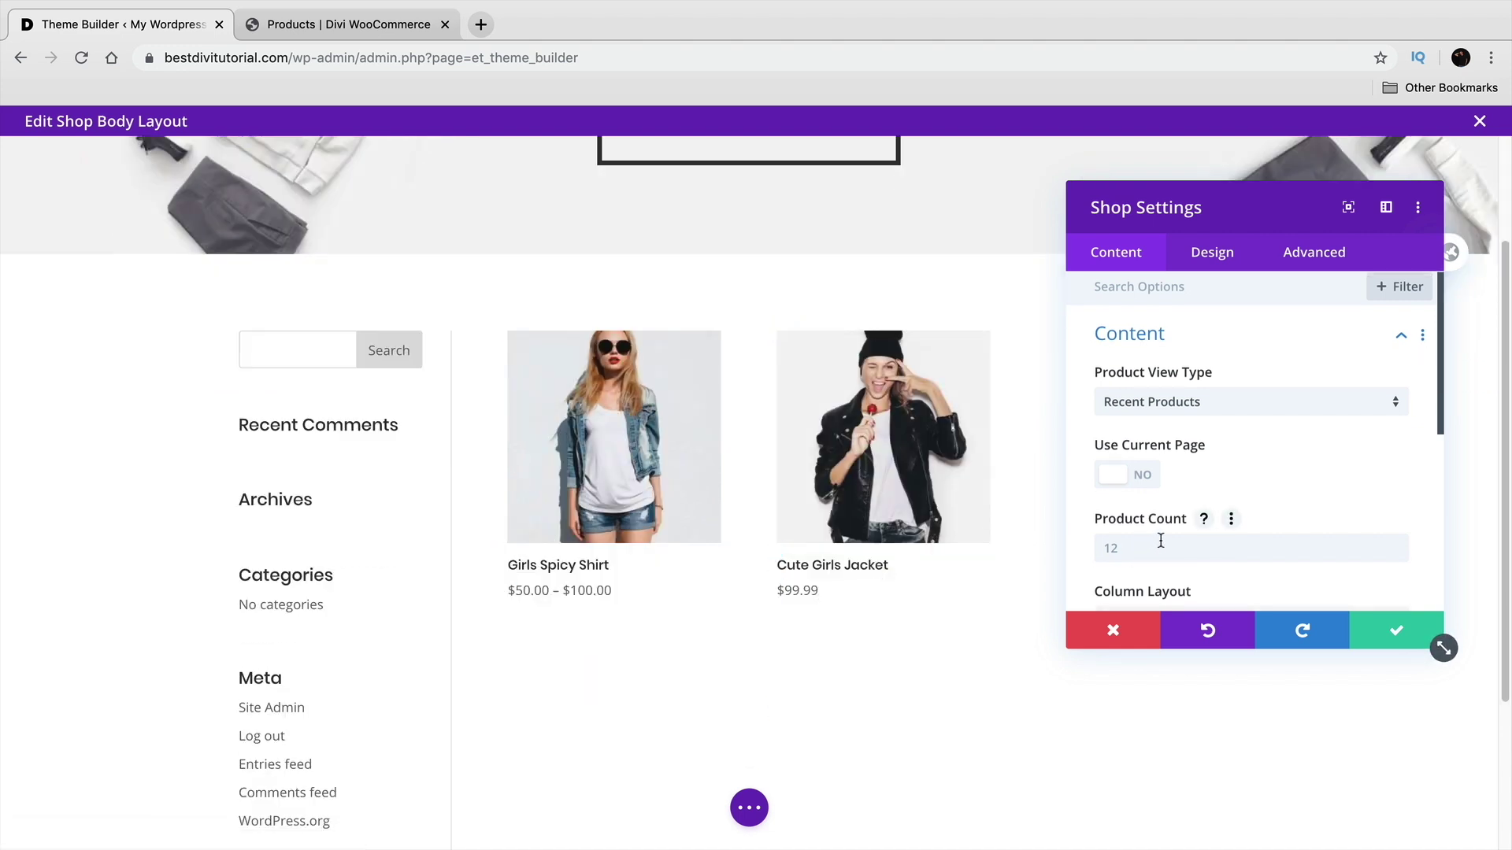
pyautogui.click(1383, 628)
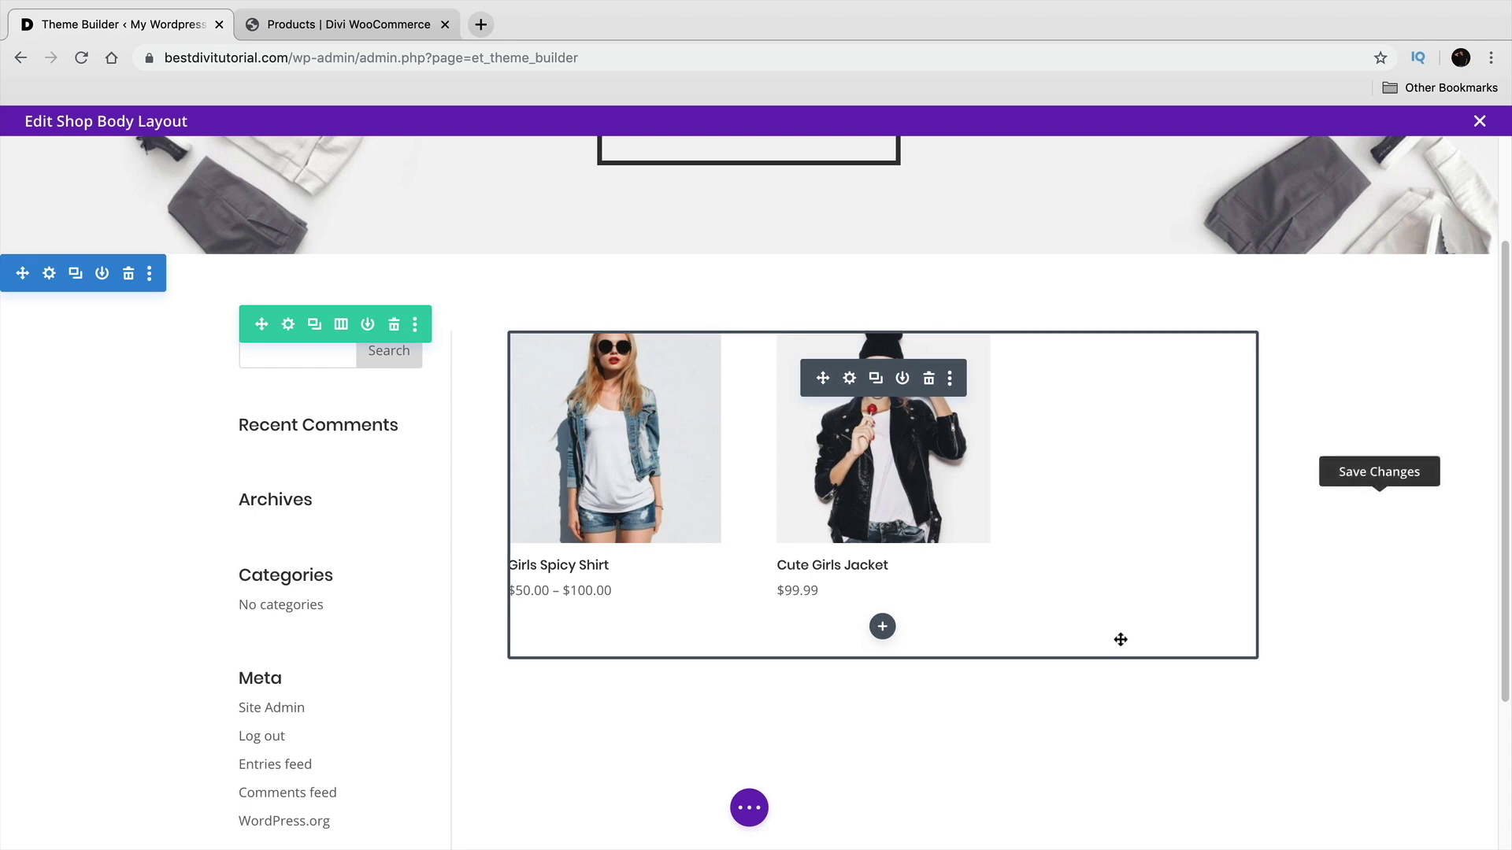
# Insert a regular section between the FASHION banner and the sidebar and product section
pyautogui.scroll(-5, 1106, 649)
pyautogui.scroll(9, 1060, 651)
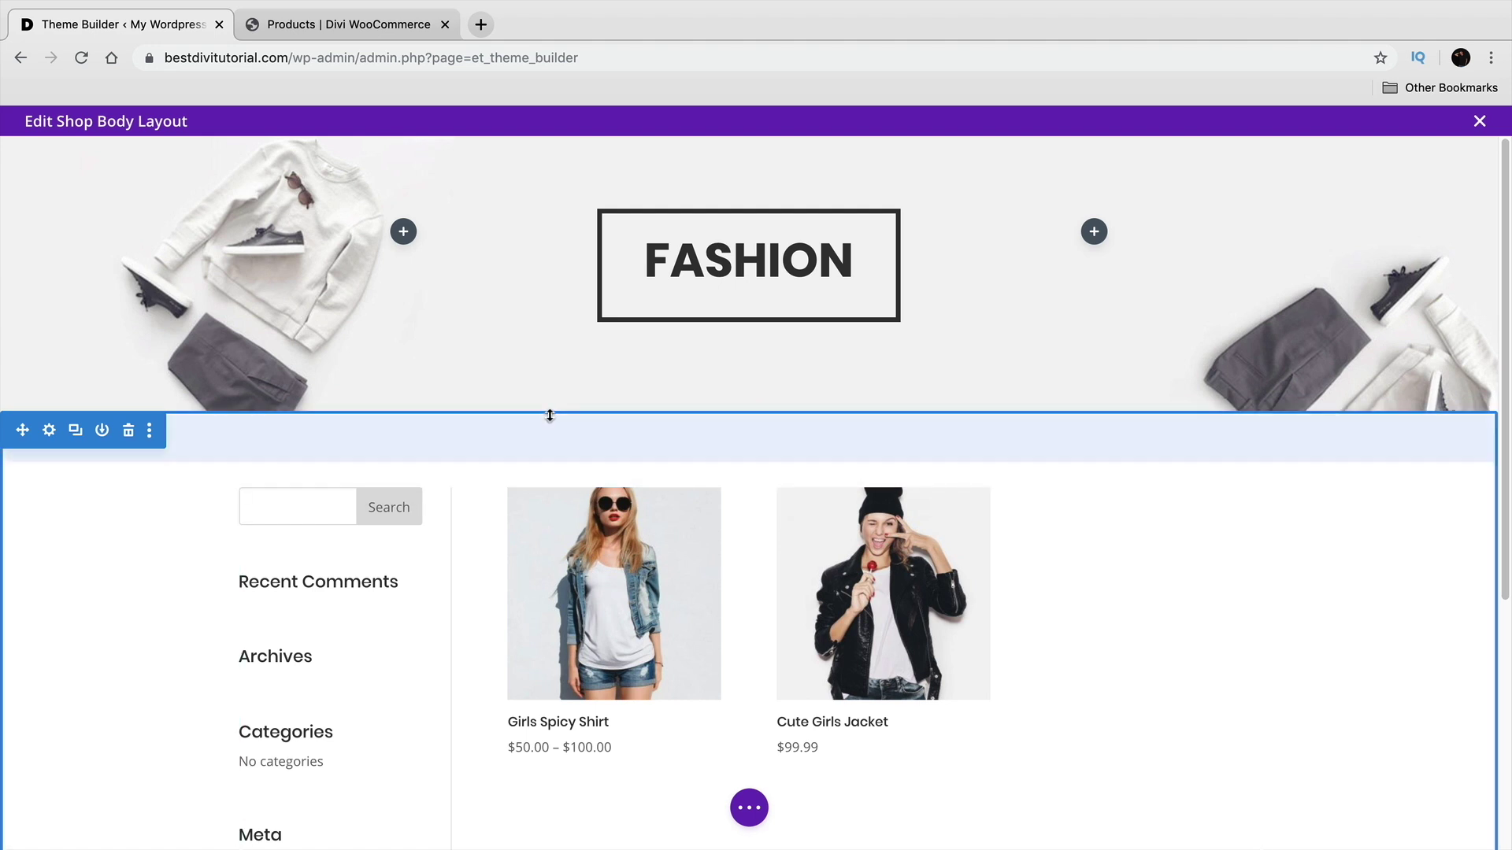
pyautogui.scroll(-2, 550, 415)
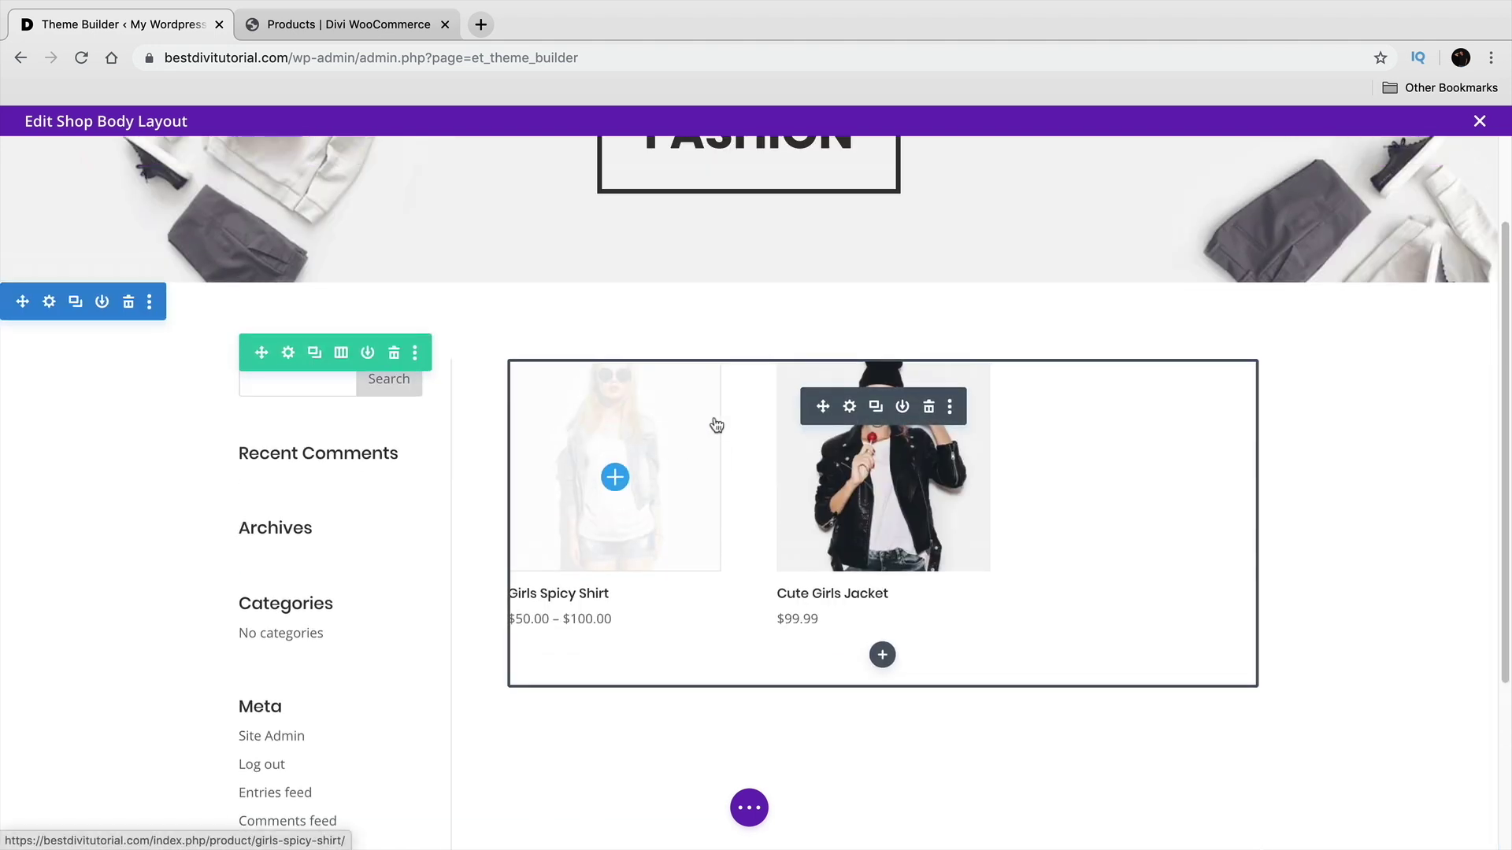
pyautogui.scroll(2, 716, 425)
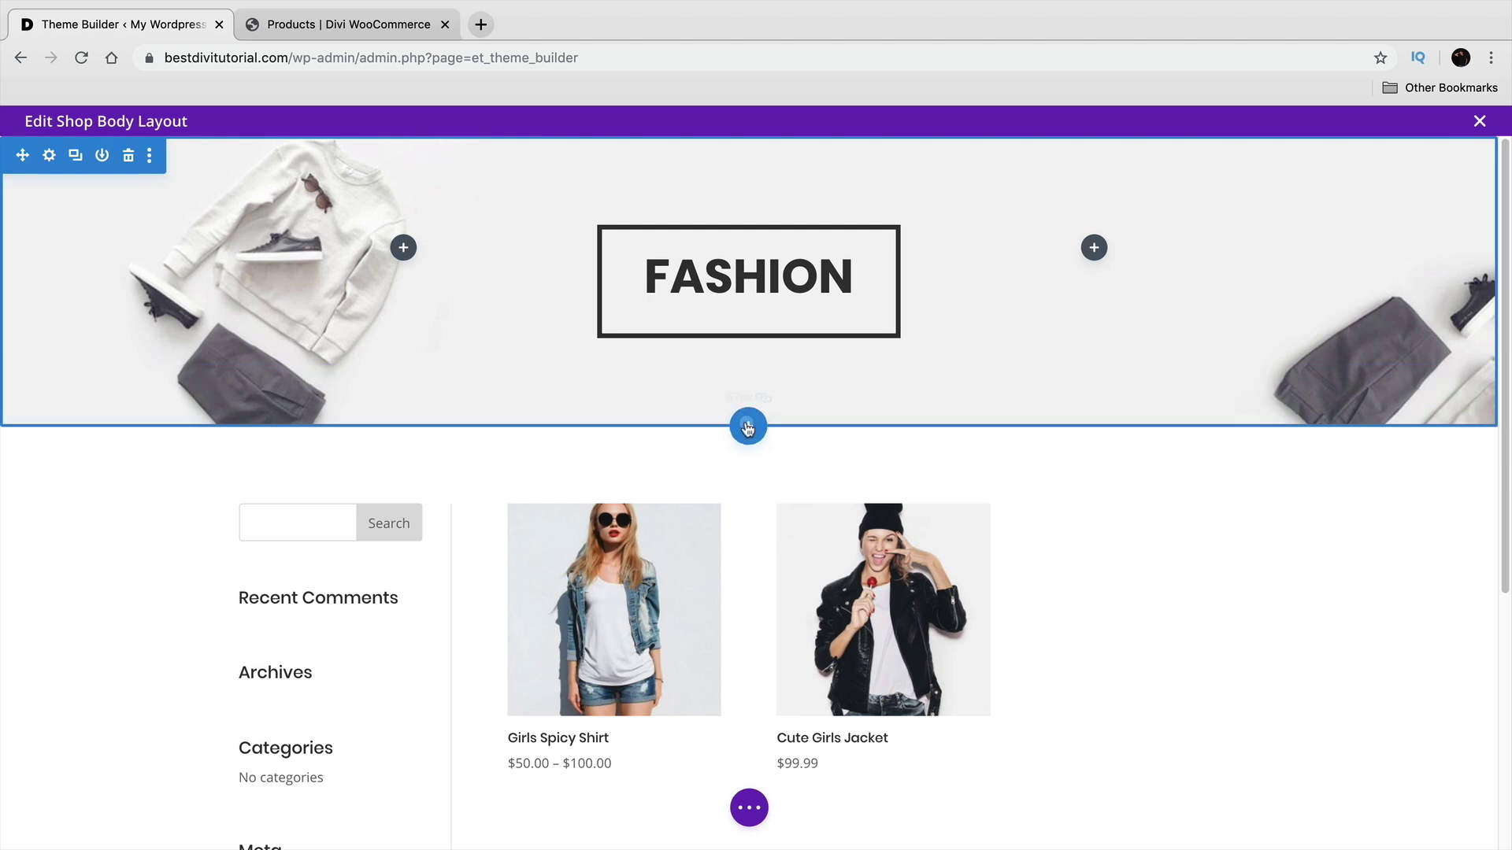
pyautogui.click(748, 428)
pyautogui.click(633, 577)
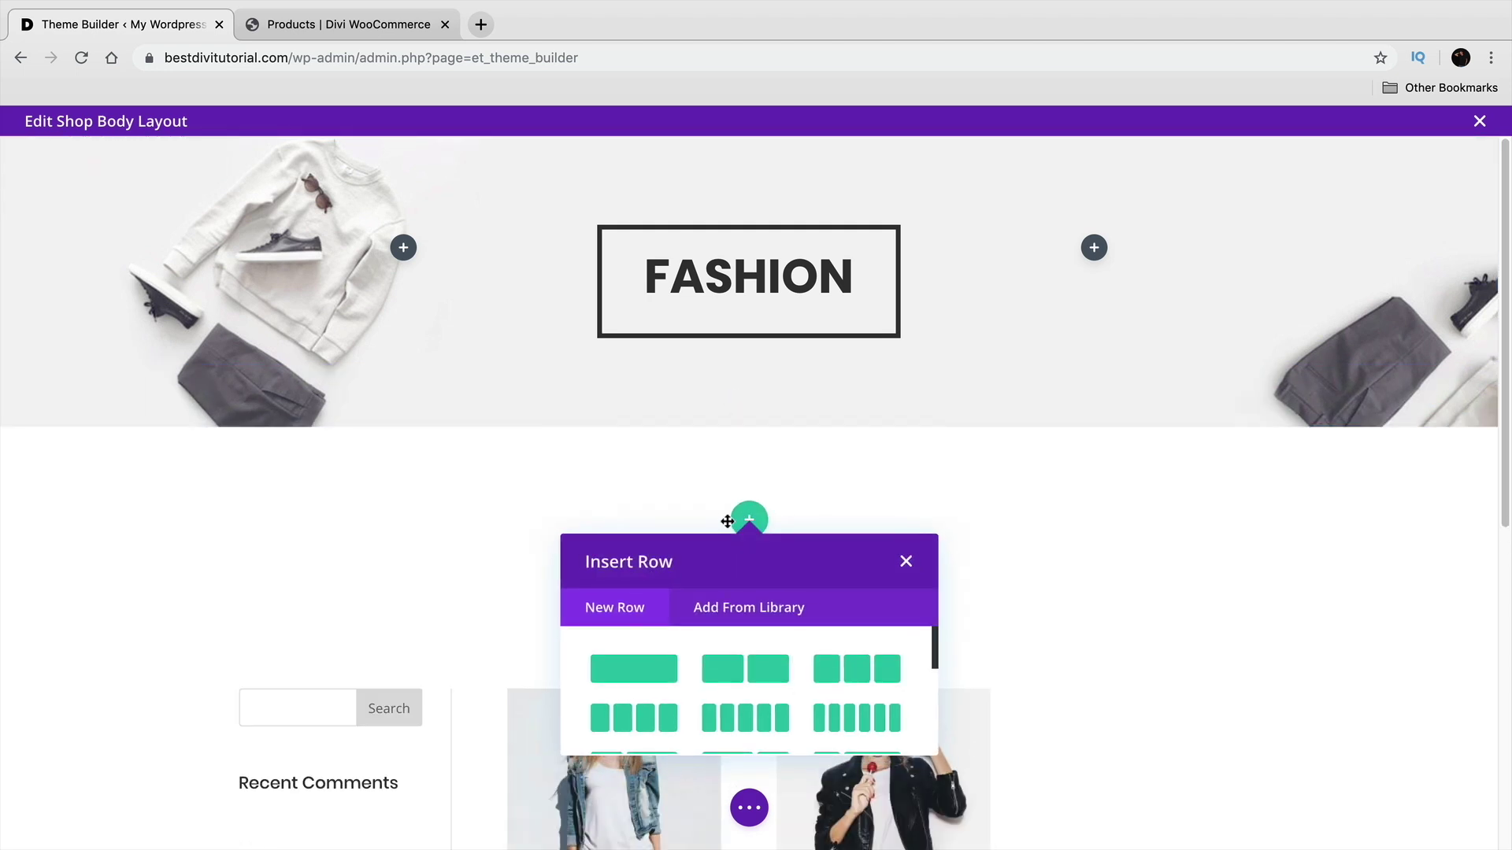
# Give the new section a three-column row with a Blurb module in the first column and a Person module in the second
pyautogui.click(857, 668)
pyautogui.click(254, 466)
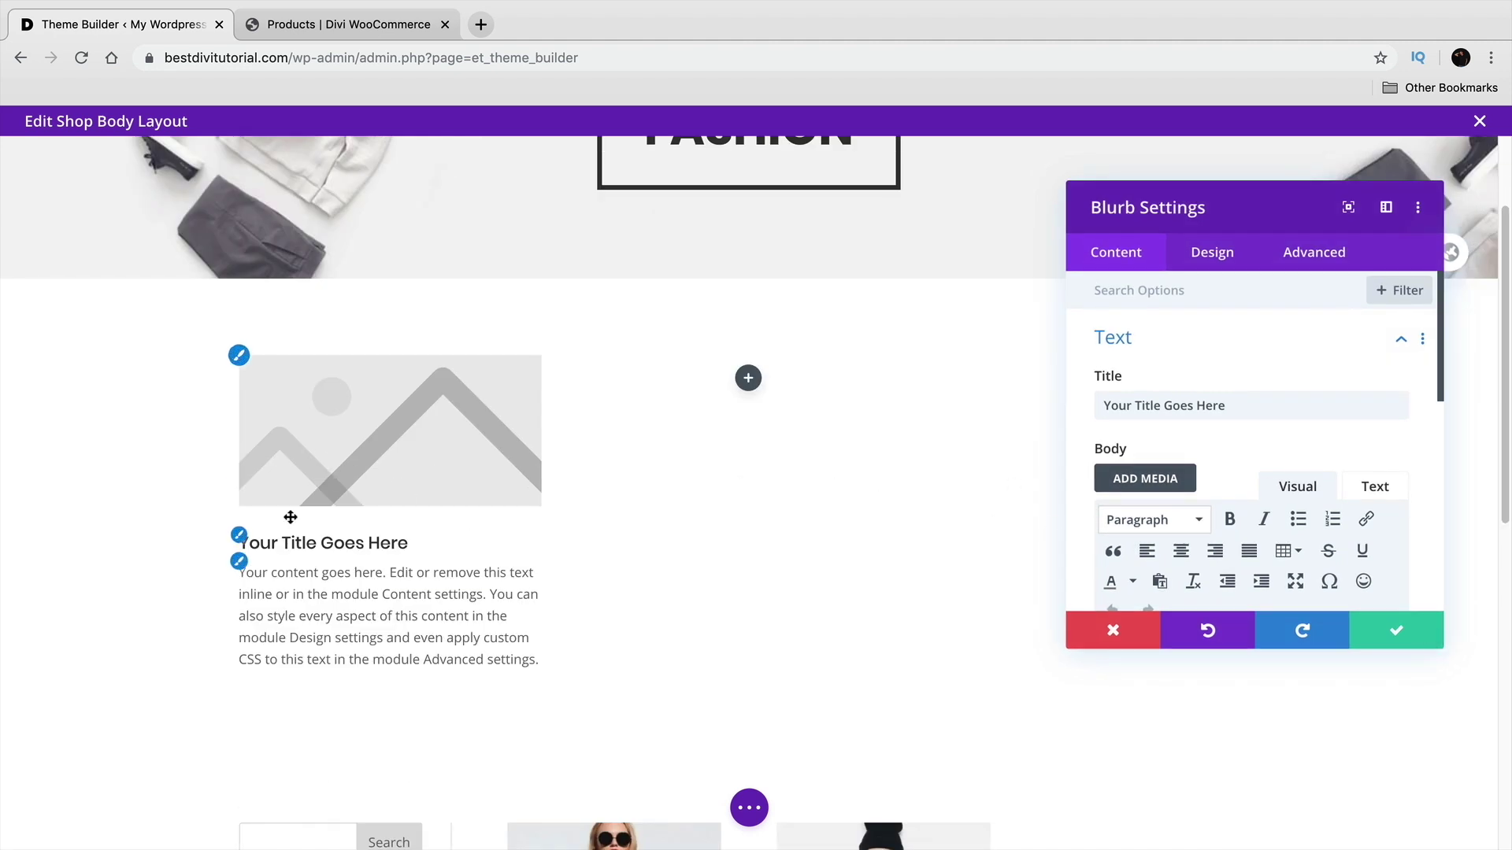
pyautogui.click(749, 381)
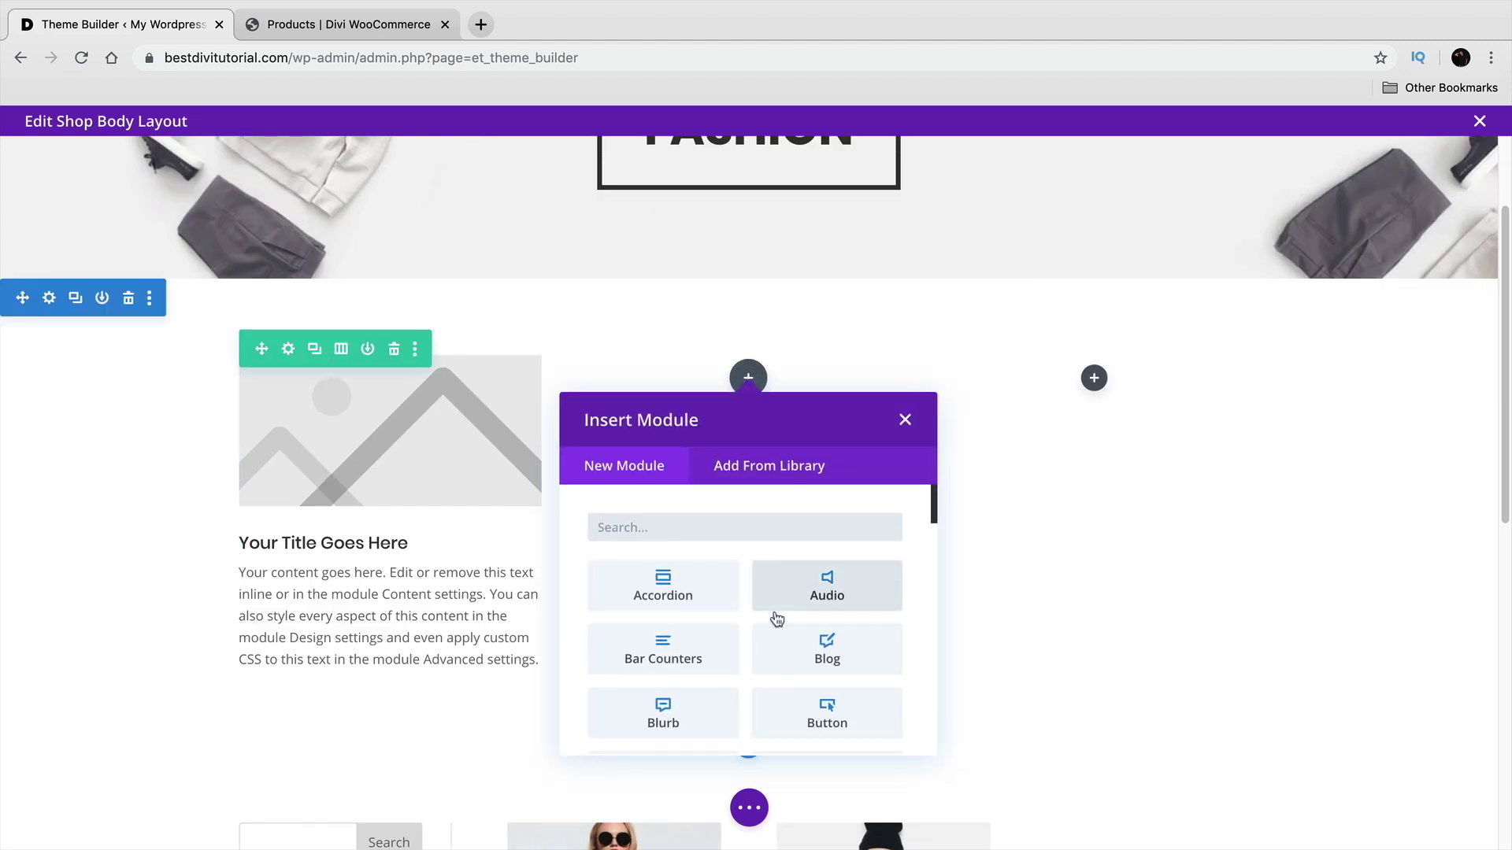
pyautogui.scroll(-2, 775, 622)
pyautogui.scroll(-3, 758, 655)
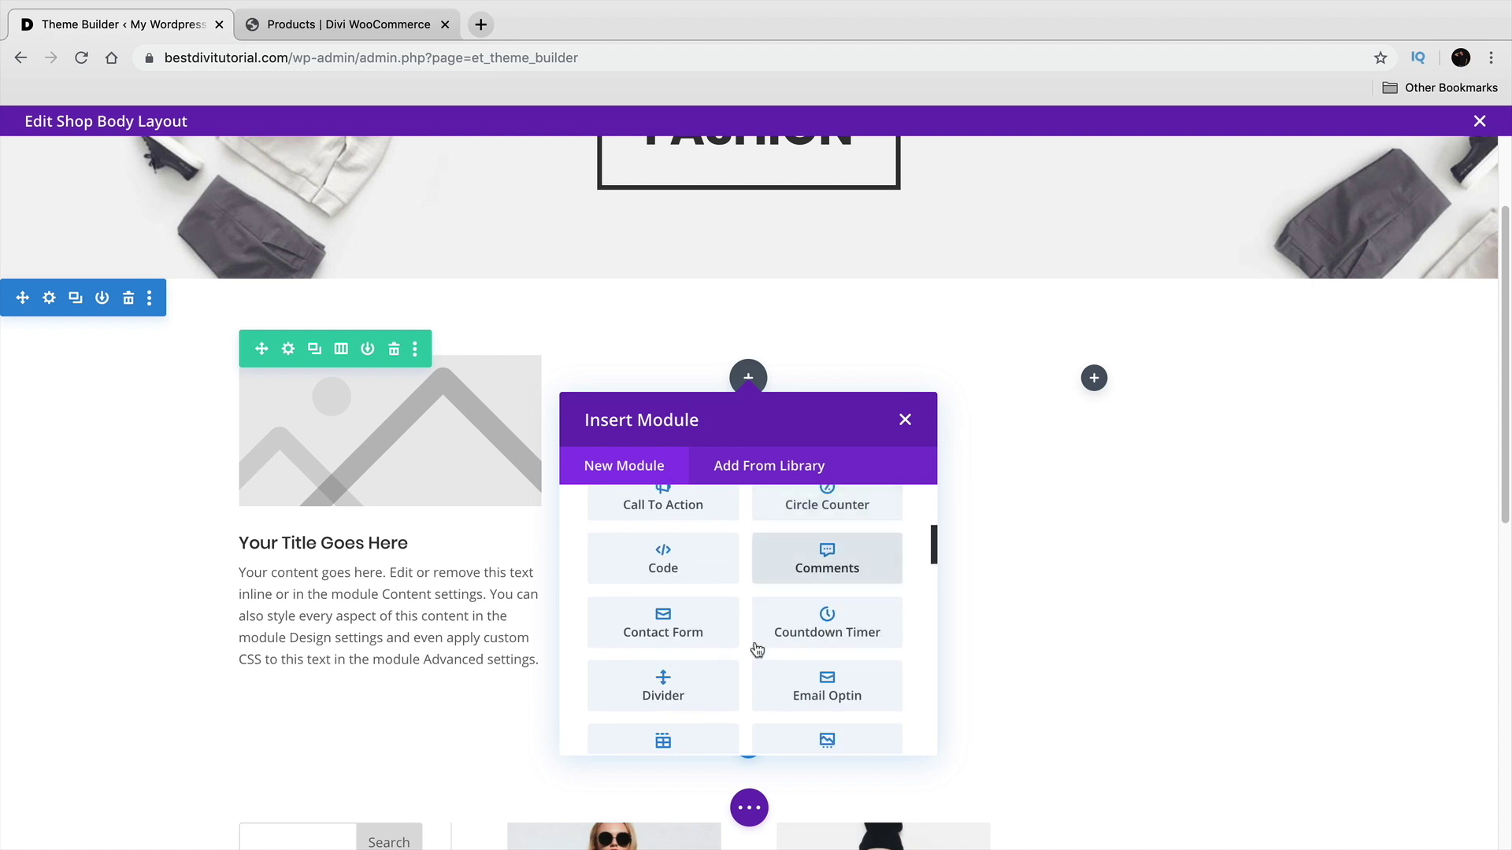
pyautogui.scroll(-3, 756, 644)
pyautogui.click(823, 584)
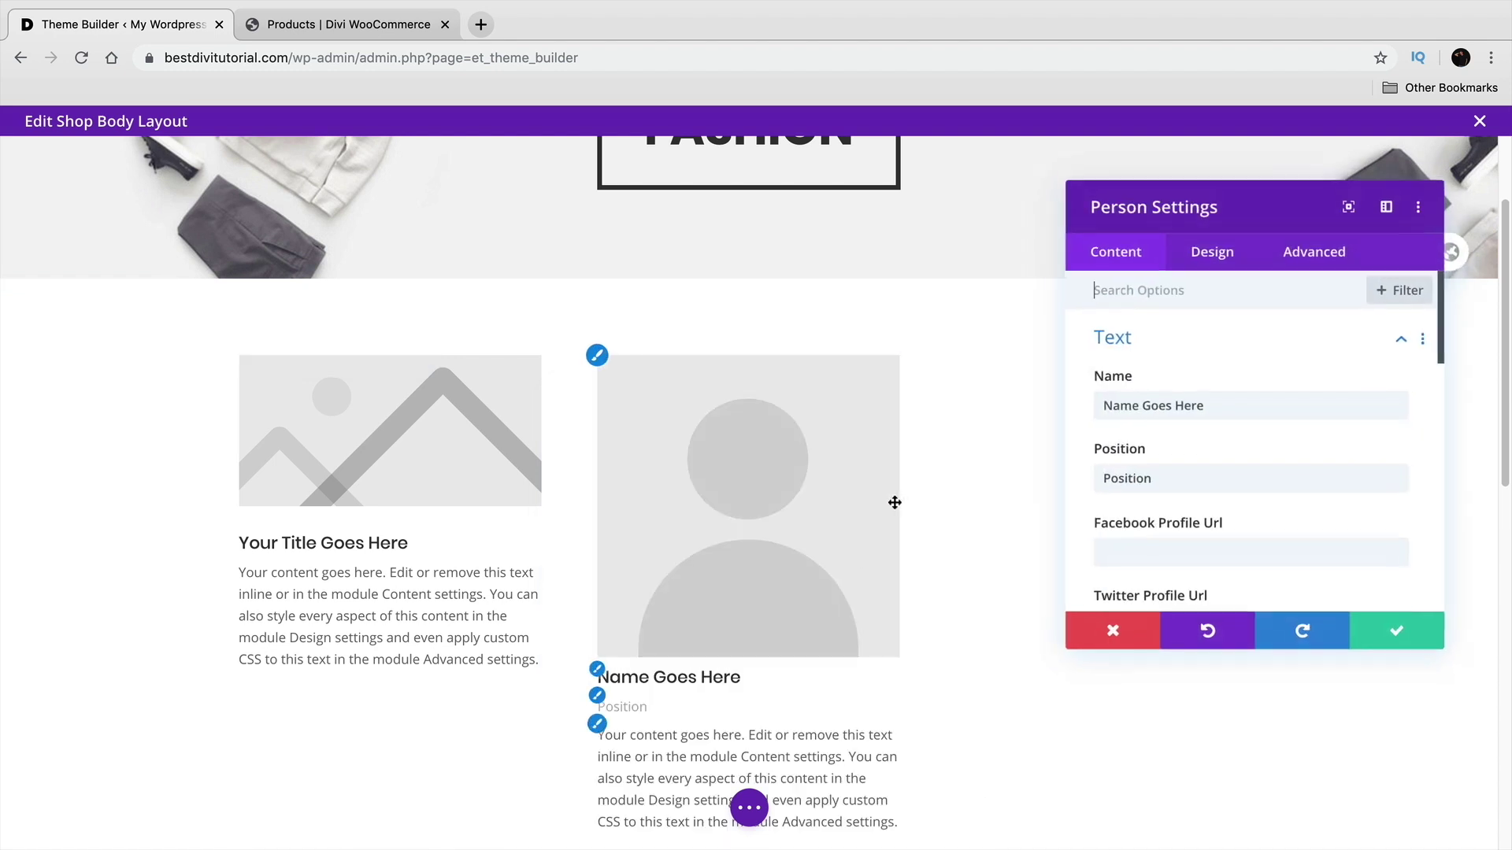
pyautogui.click(1441, 638)
# Delete the Person module and the whole three-column row from the new section
pyautogui.scroll(-2, 732, 544)
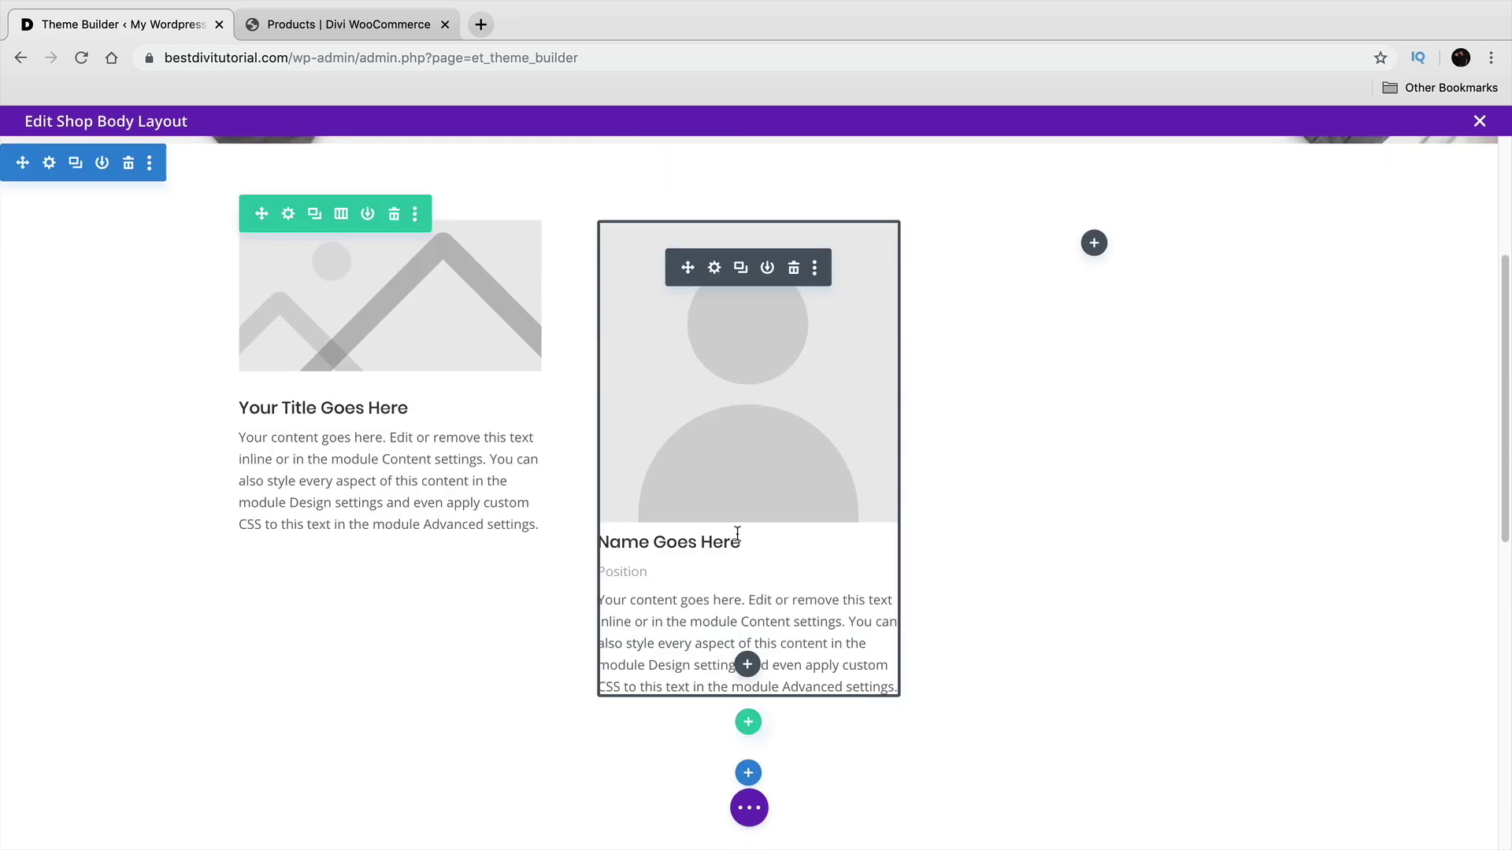
pyautogui.scroll(-2, 744, 524)
pyautogui.scroll(3, 752, 504)
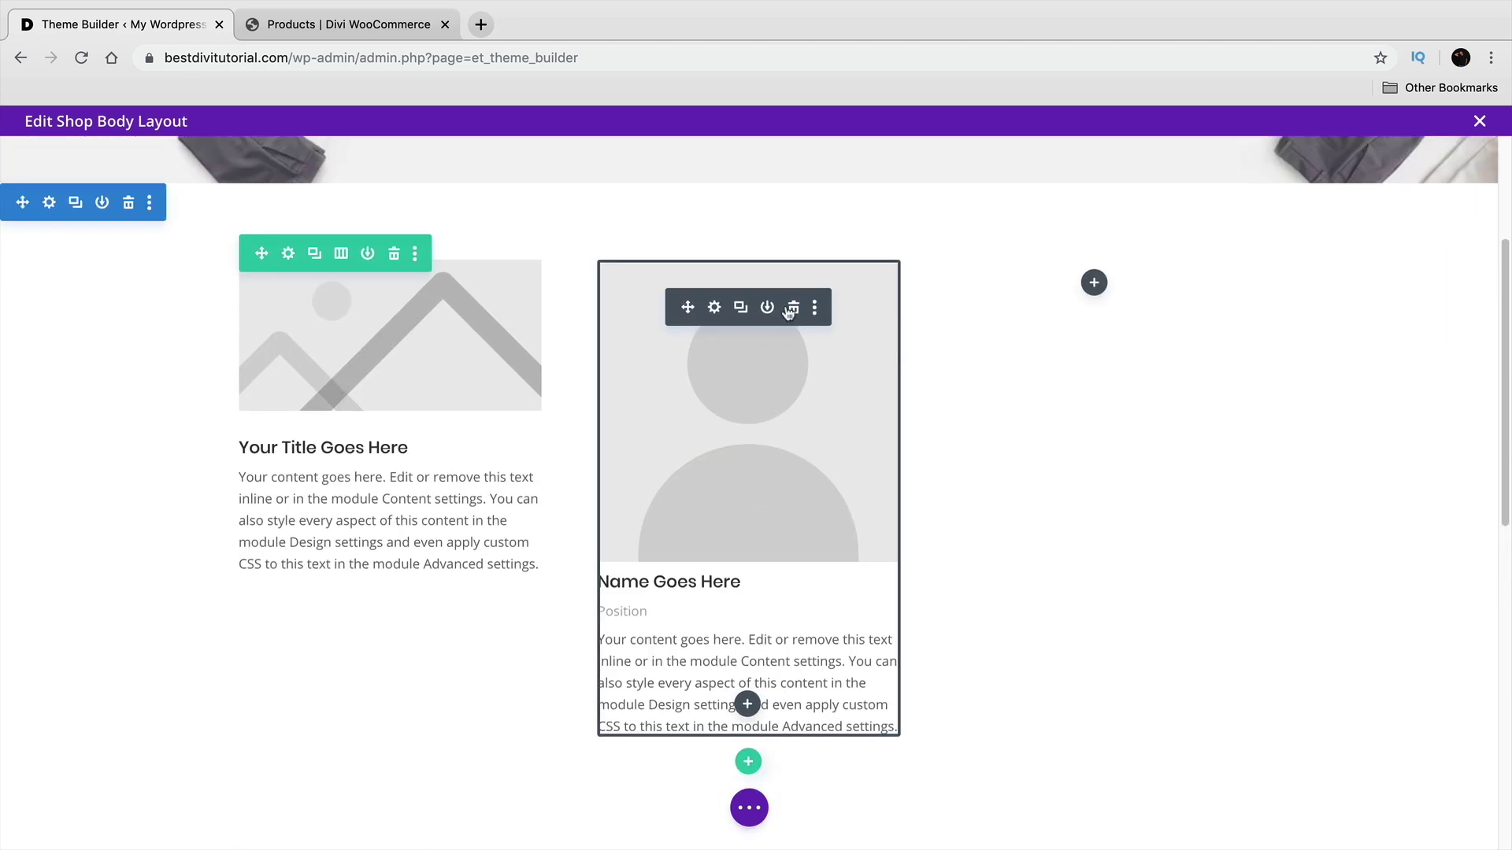
pyautogui.click(792, 307)
pyautogui.click(393, 253)
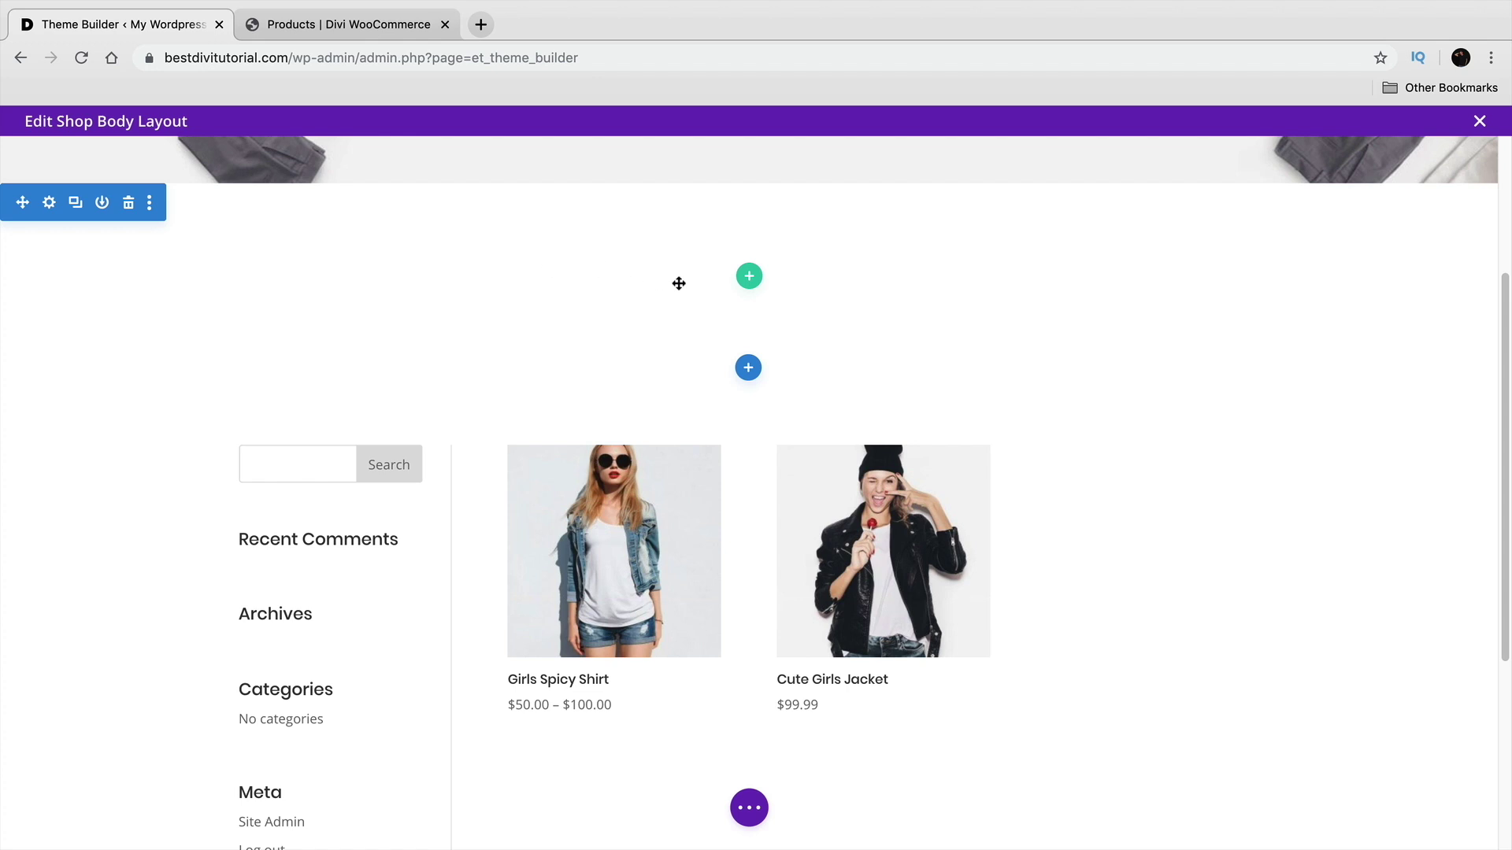
# Insert a single-column row in the empty section and add a Text module to it
pyautogui.click(748, 280)
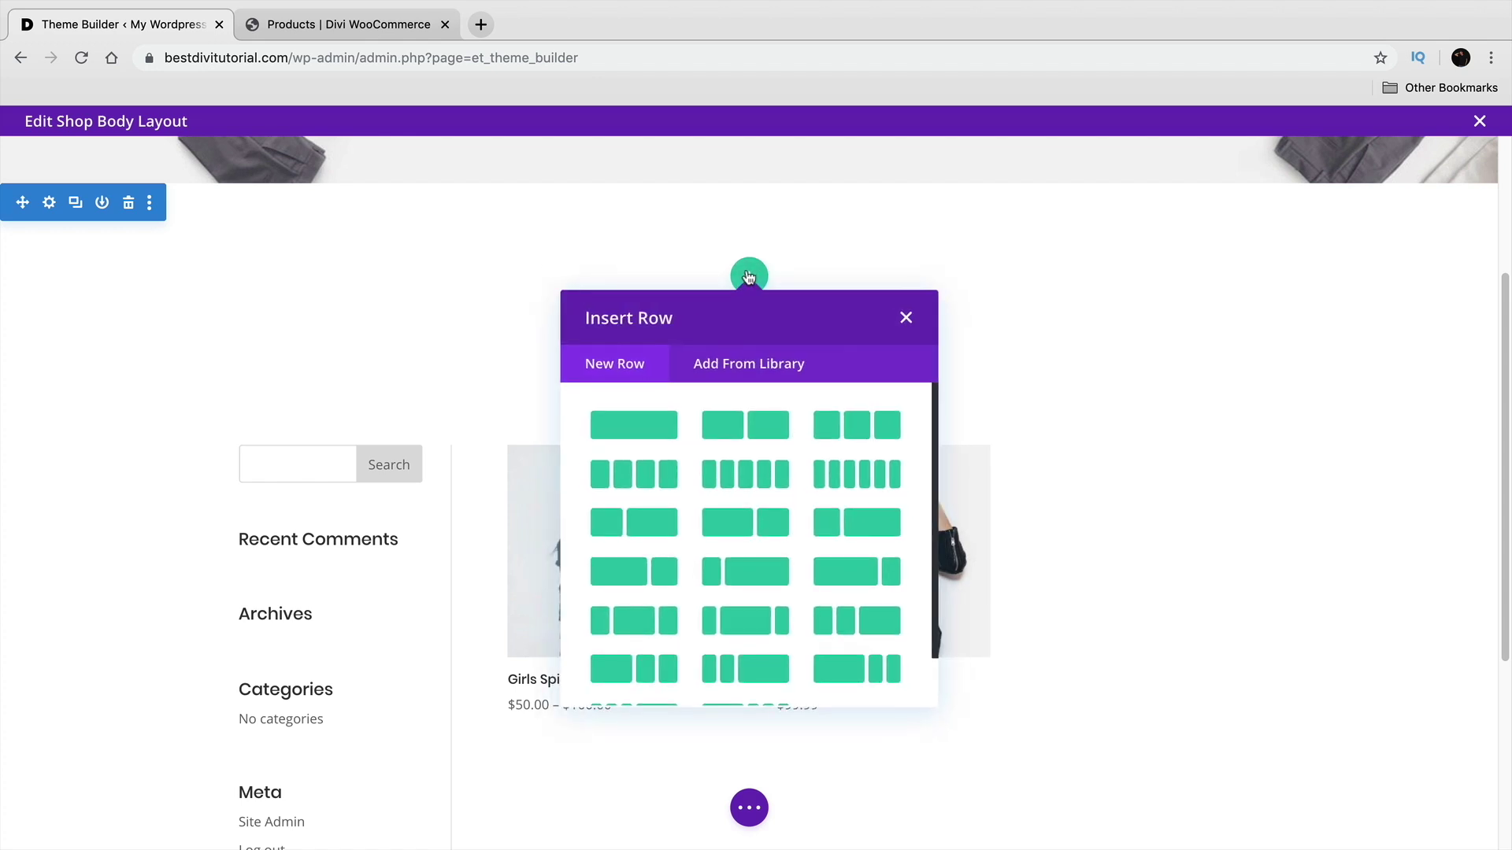
pyautogui.click(651, 432)
pyautogui.write('TEXT')
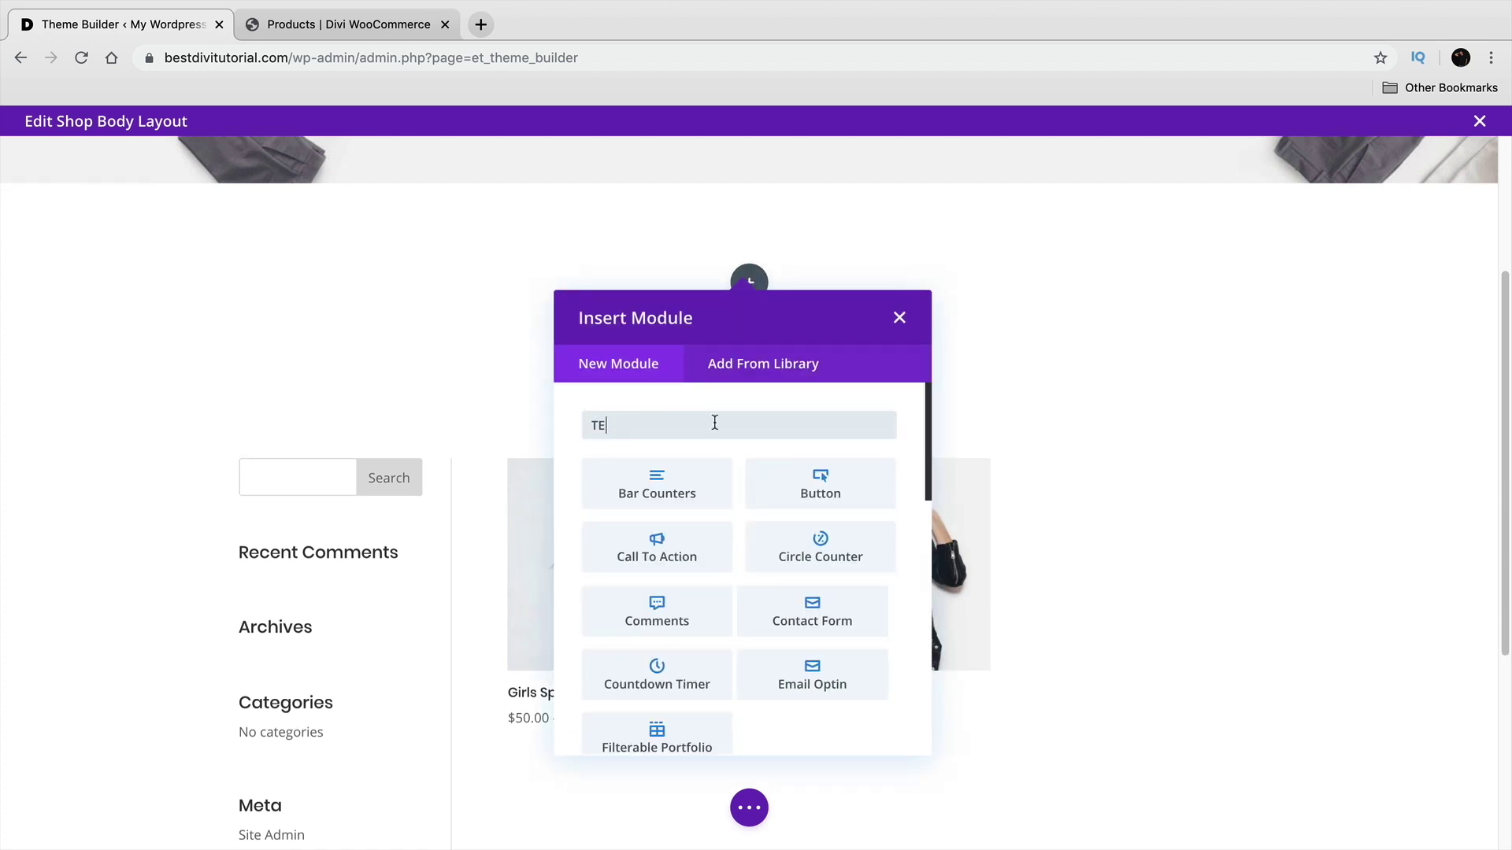
pyautogui.click(703, 468)
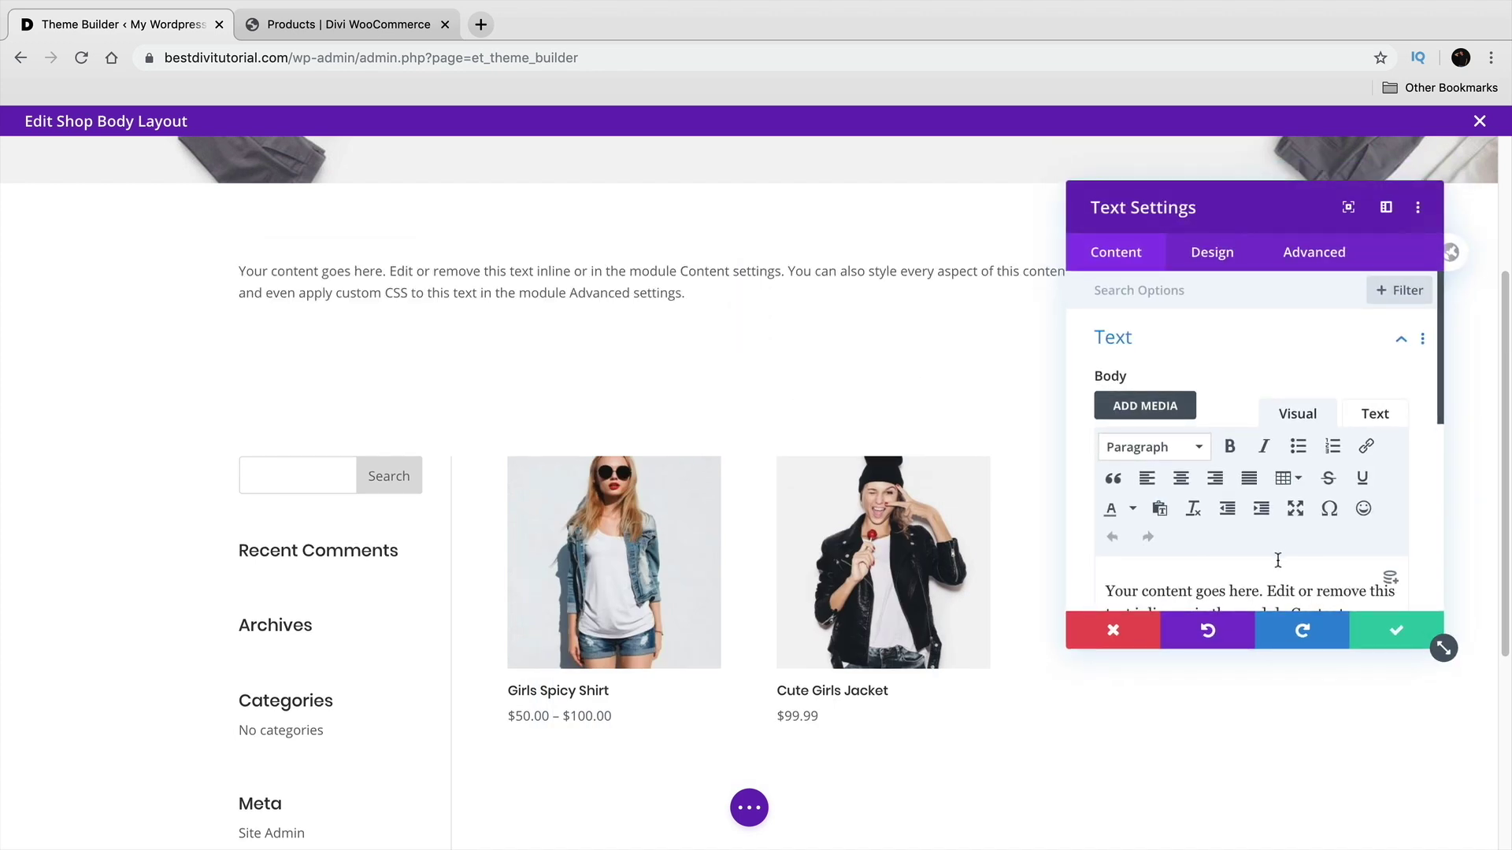
# Replace the Text module's placeholder body with "BLACK FRIDAY DEALS"
pyautogui.scroll(-1, 1291, 582)
pyautogui.scroll(-3, 1309, 601)
pyautogui.moveTo(1300, 549); pyautogui.dragTo(1005, 391)
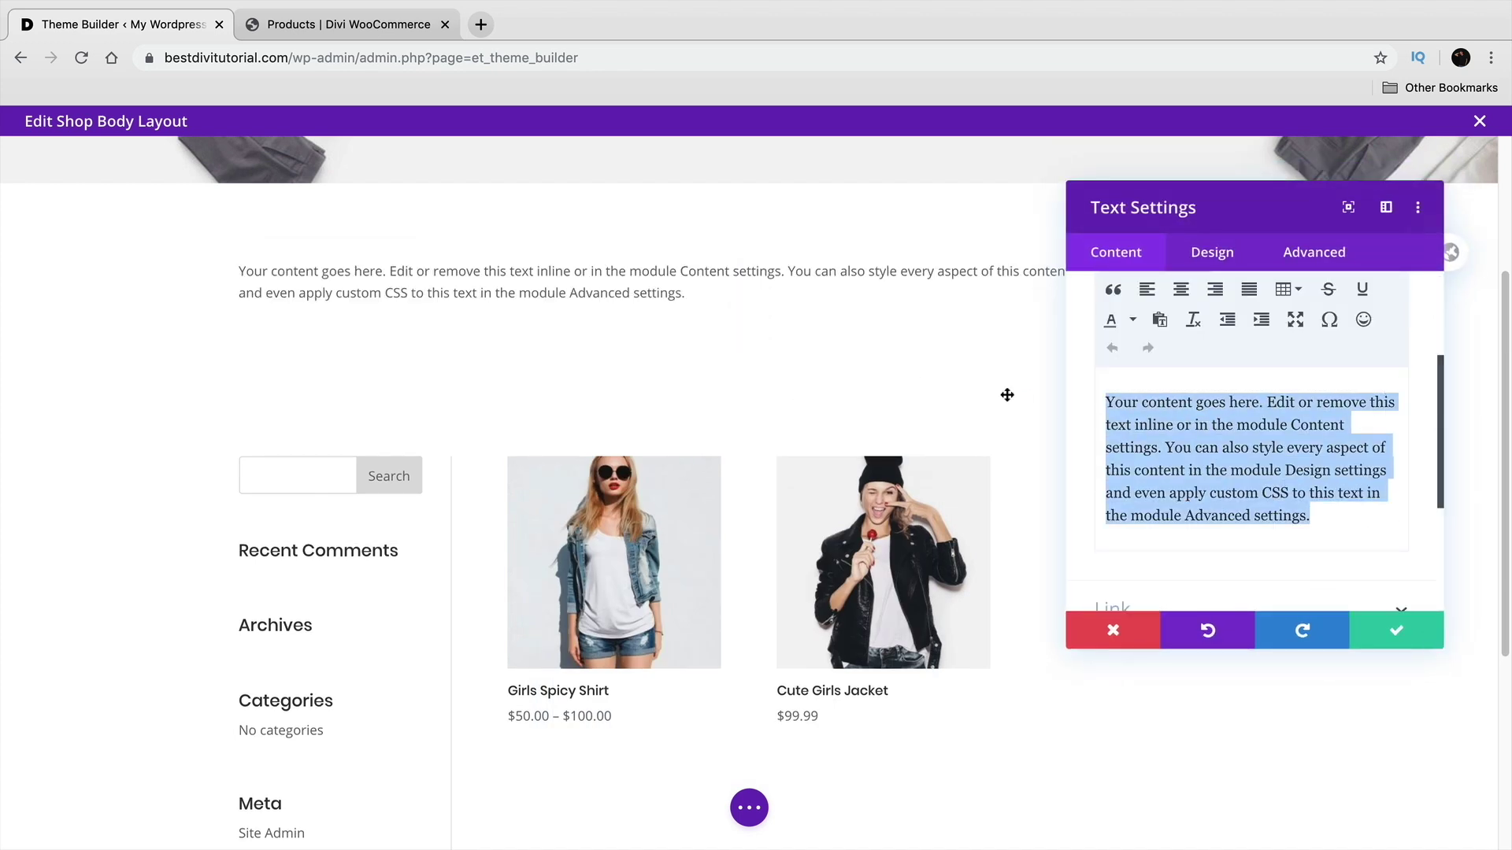
pyautogui.write('BA')
pyautogui.write('LACK FRIDAY DEA')
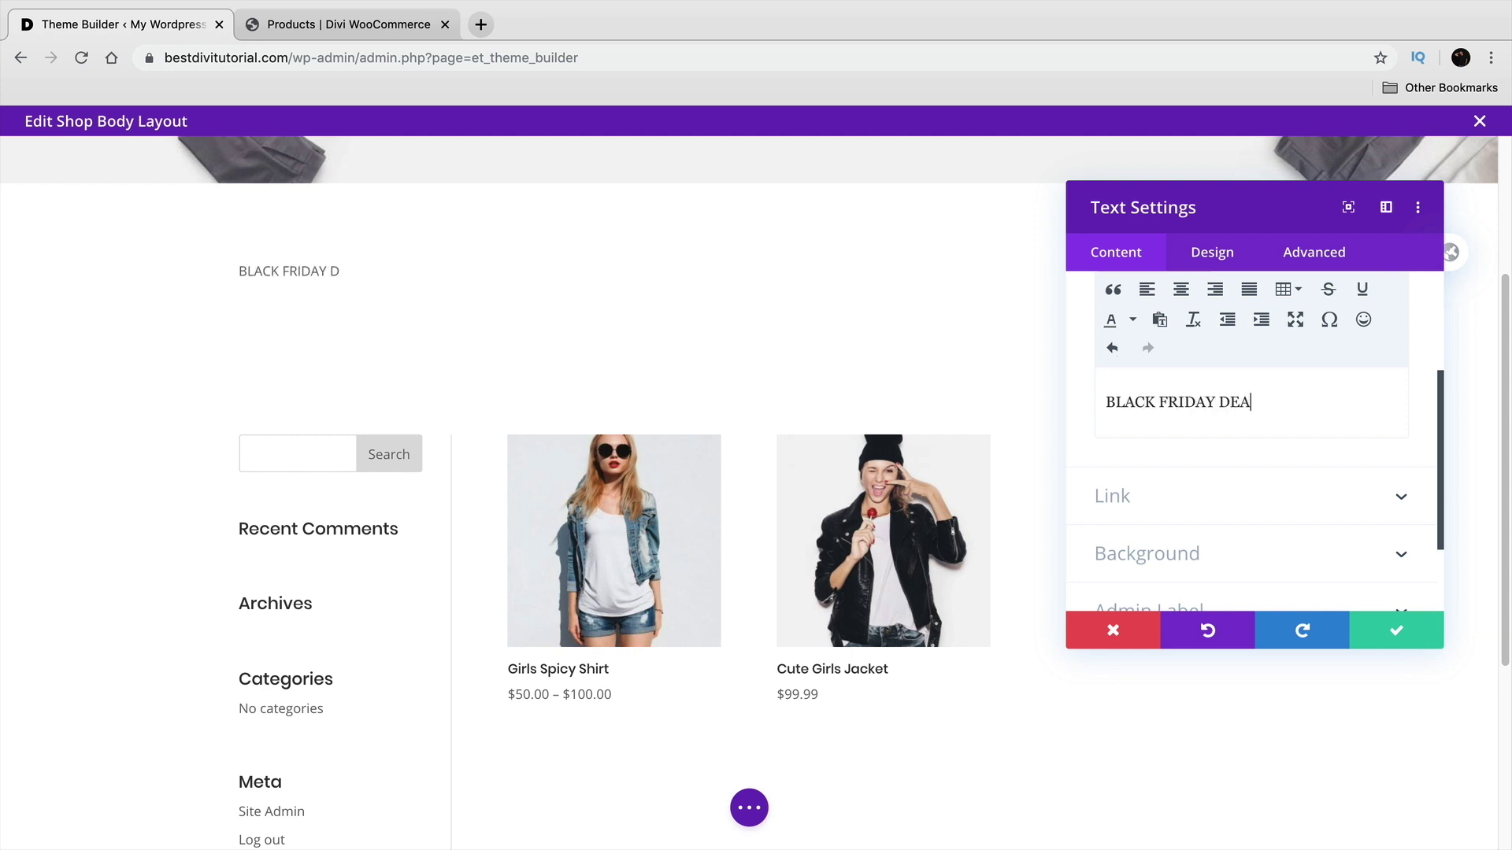
pyautogui.write('LS')
# Format the BLACK FRIDAY DEALS text as a centred Heading 1 and save the module
pyautogui.tripleClick(1161, 441)
pyautogui.click(1167, 296)
pyautogui.click(1178, 376)
pyautogui.click(1181, 327)
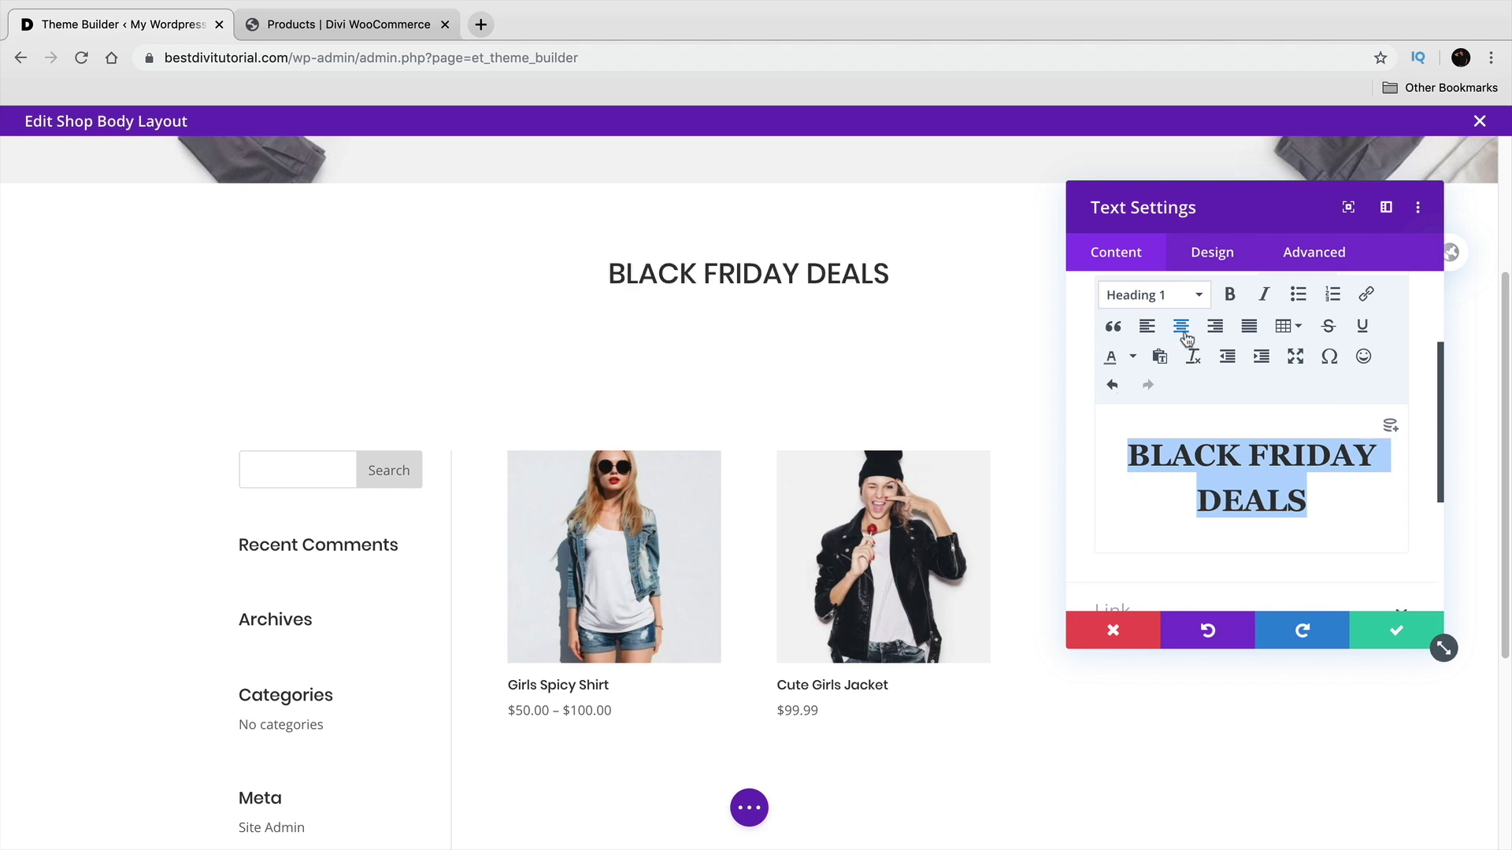
pyautogui.click(1353, 624)
# Review the new heading and product listing, and compare the product styling with the sample shop page
pyautogui.scroll(3, 810, 311)
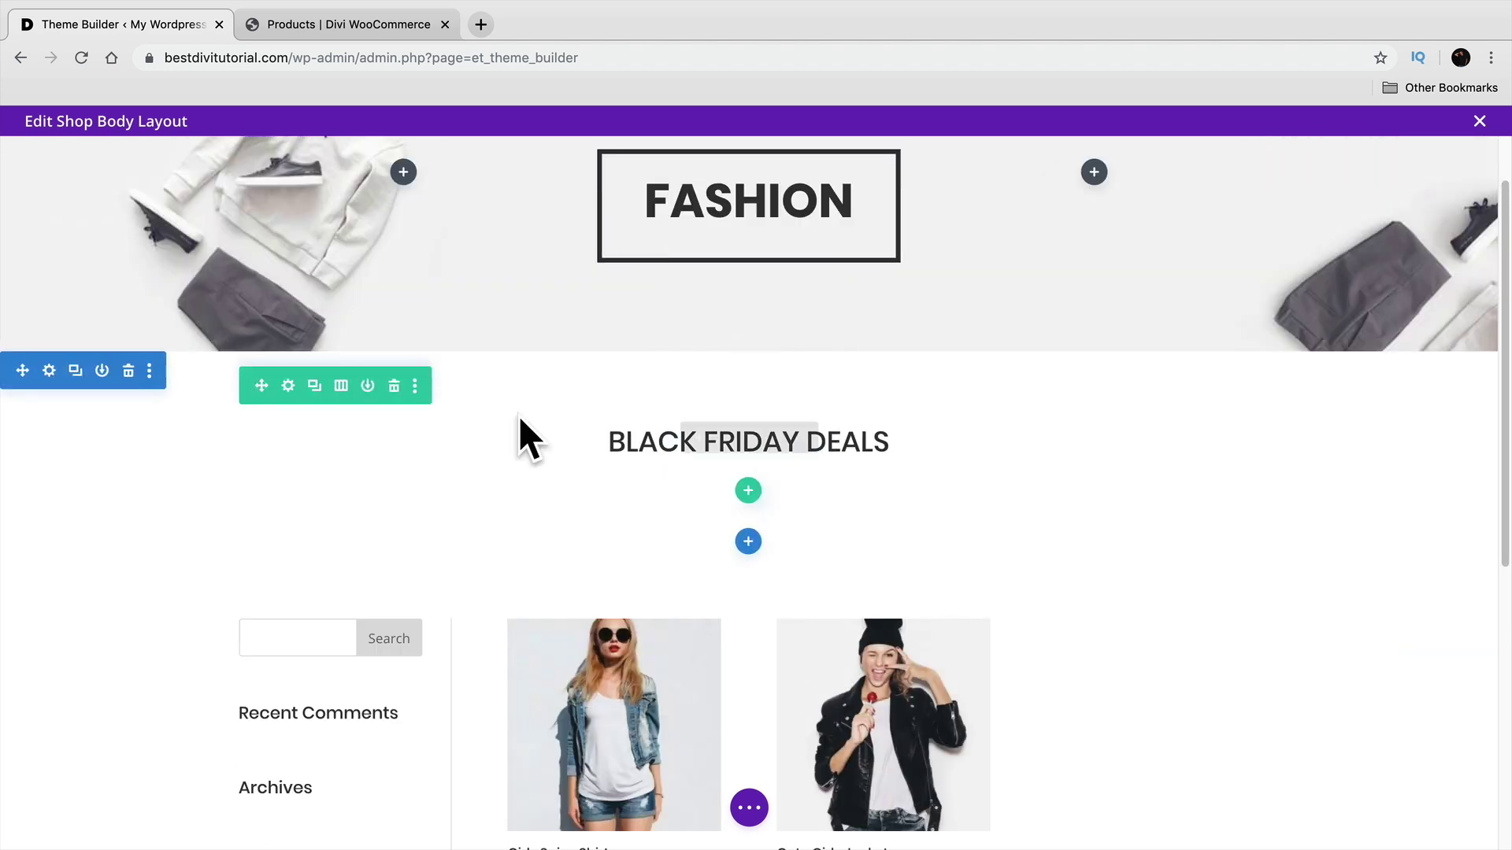
pyautogui.scroll(-1, 522, 462)
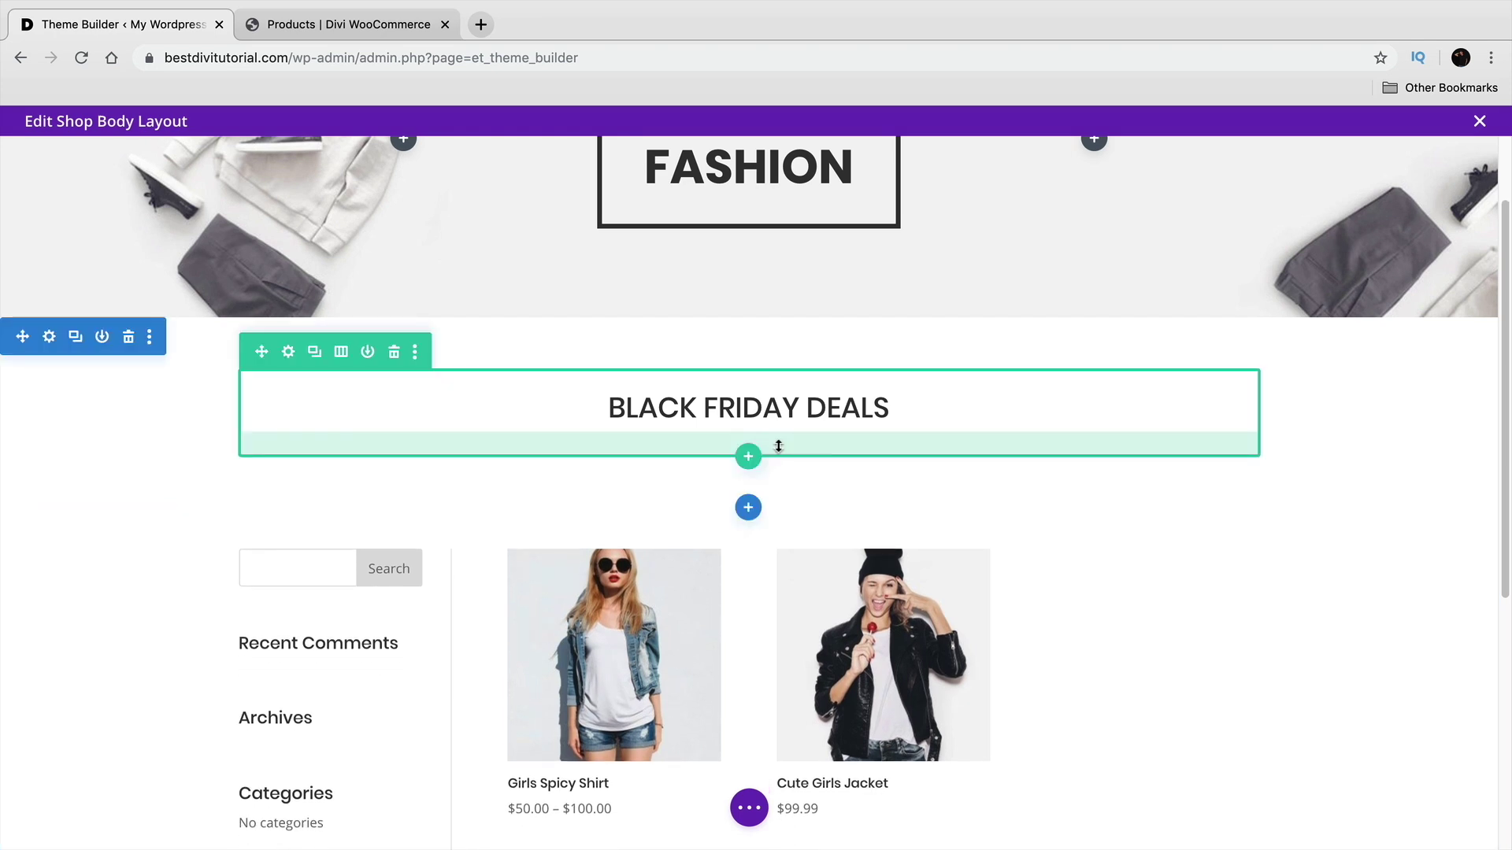
pyautogui.scroll(-3, 786, 516)
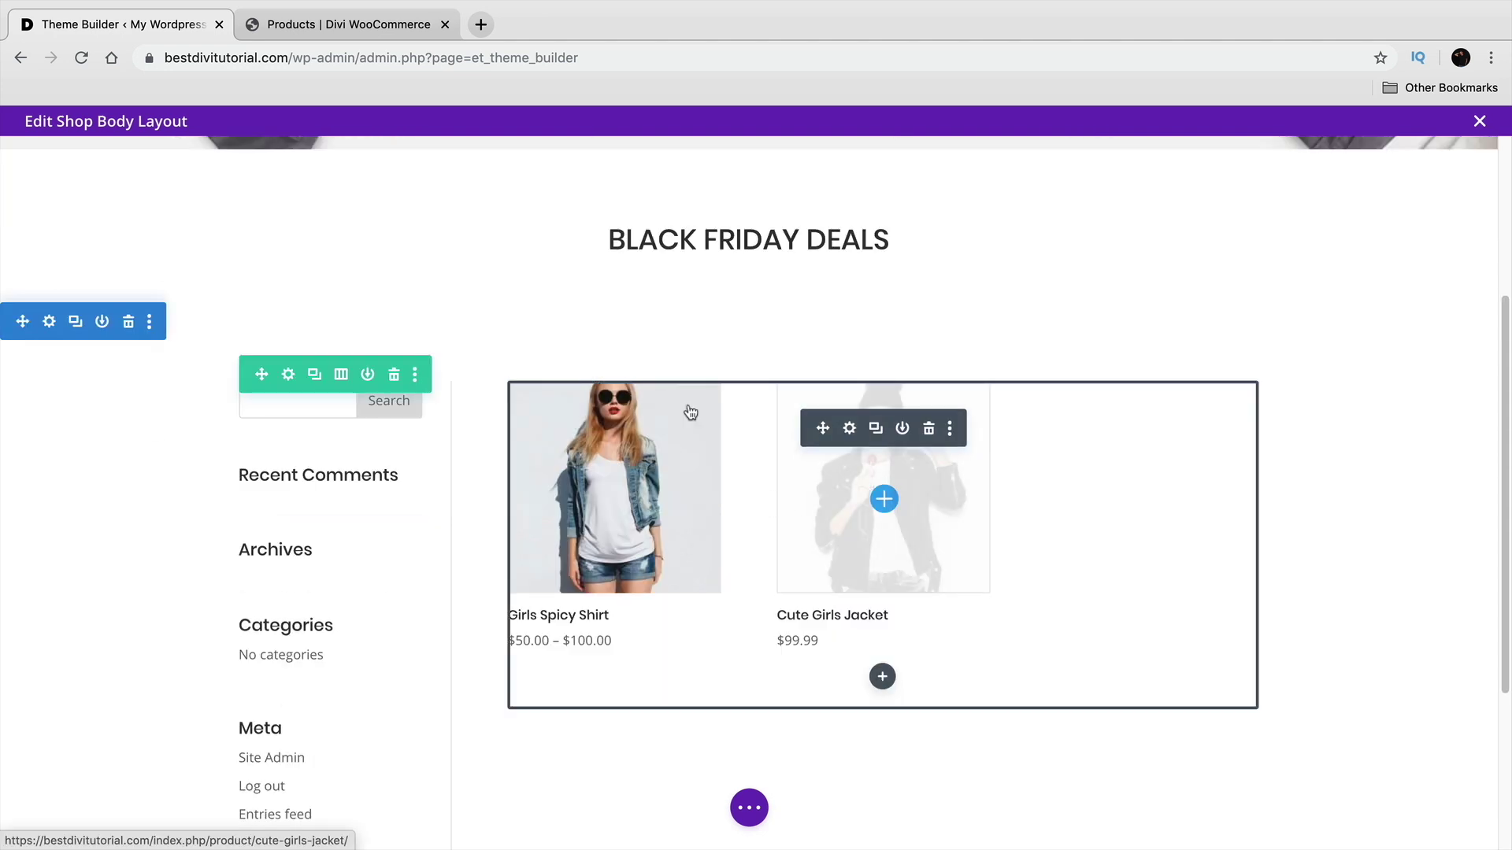
pyautogui.click(309, 35)
pyautogui.scroll(-1, 608, 692)
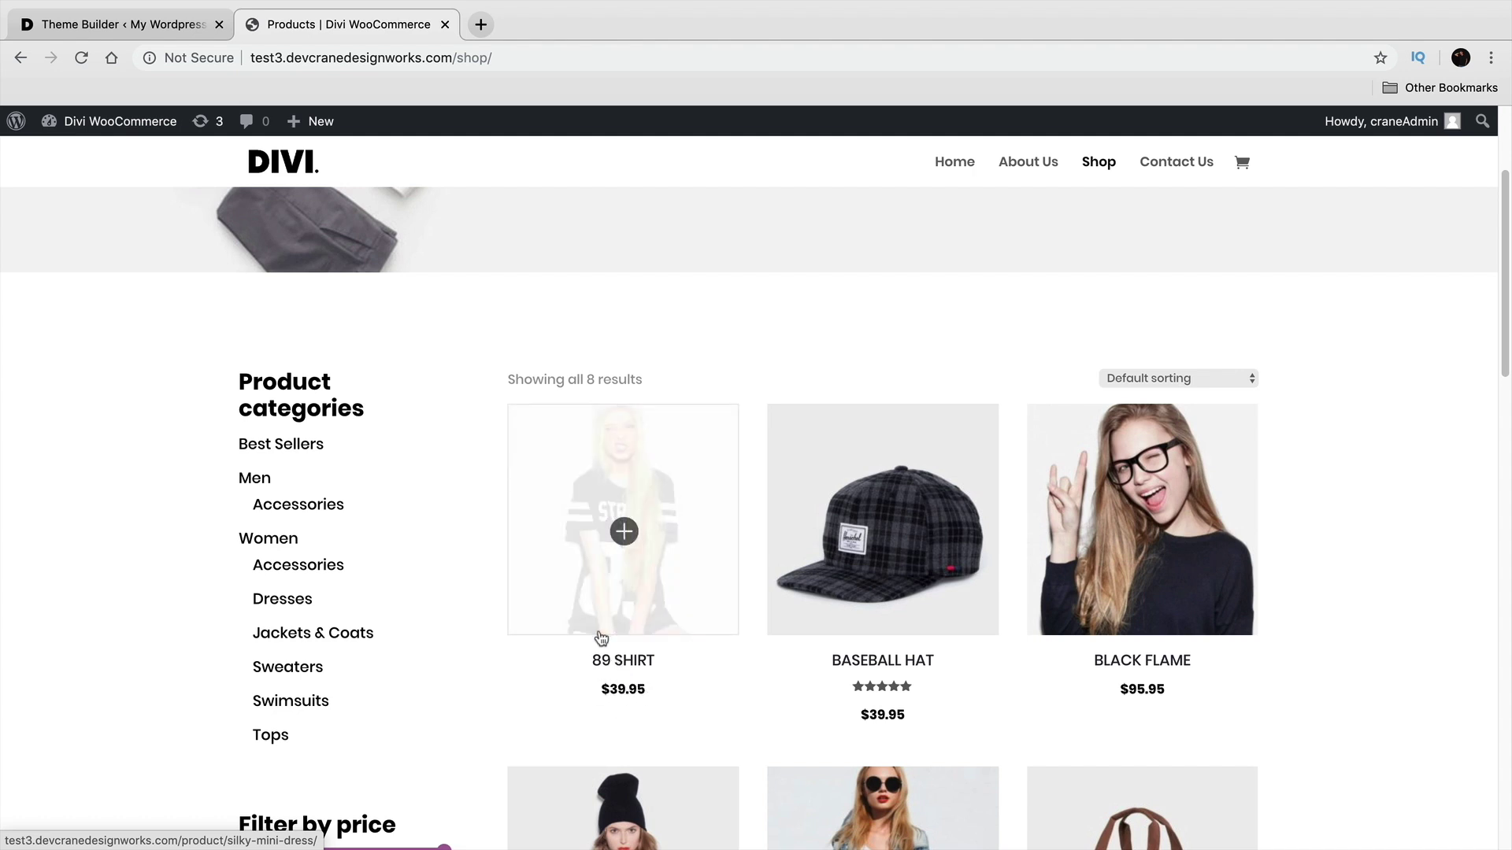
pyautogui.click(118, 25)
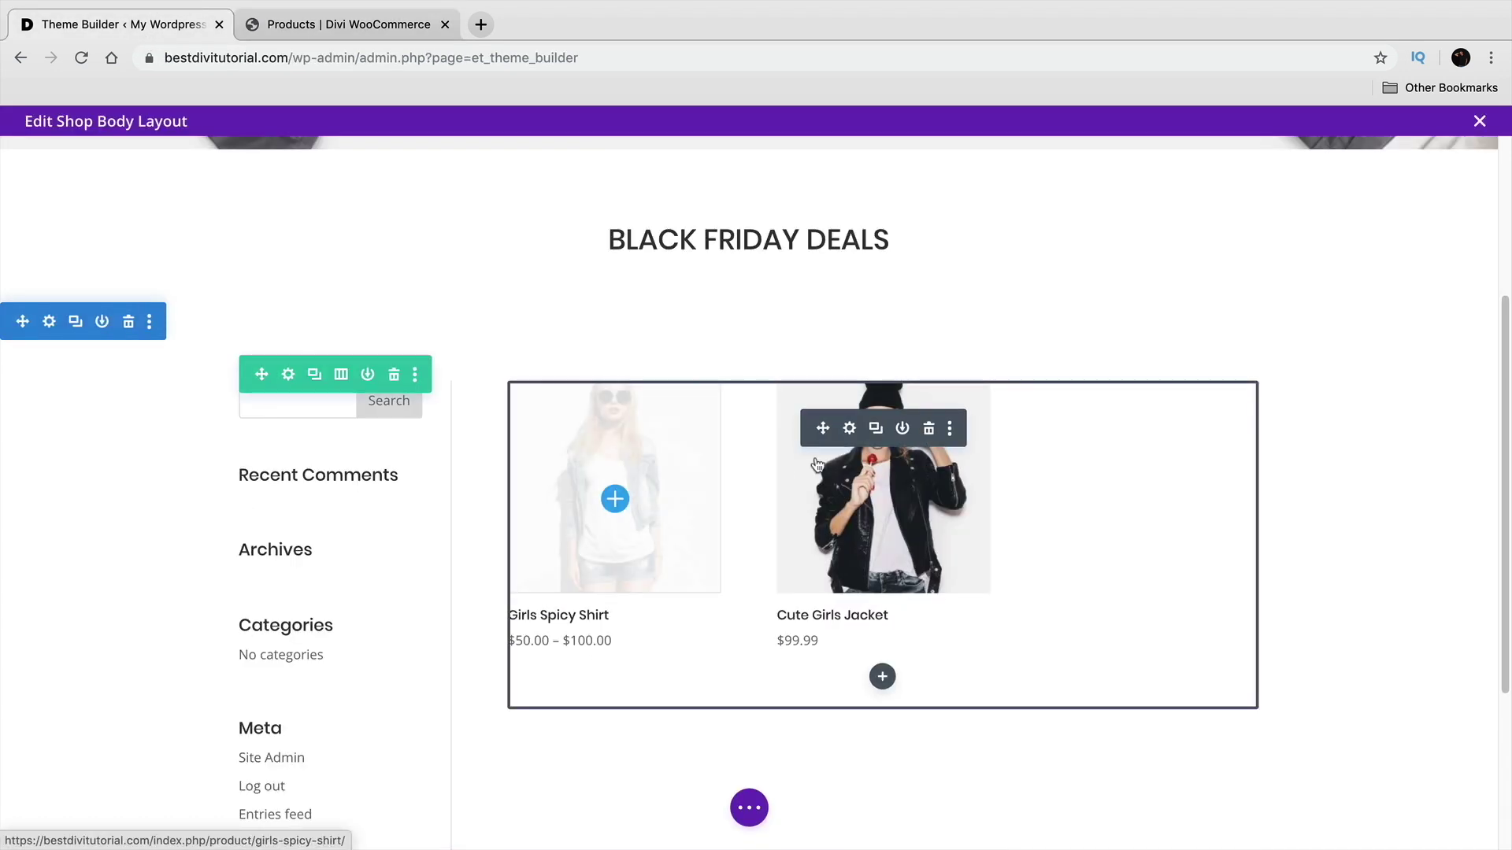
# Style the Shop module's product titles in Poppins with Bold weight and centred alignment
pyautogui.click(850, 429)
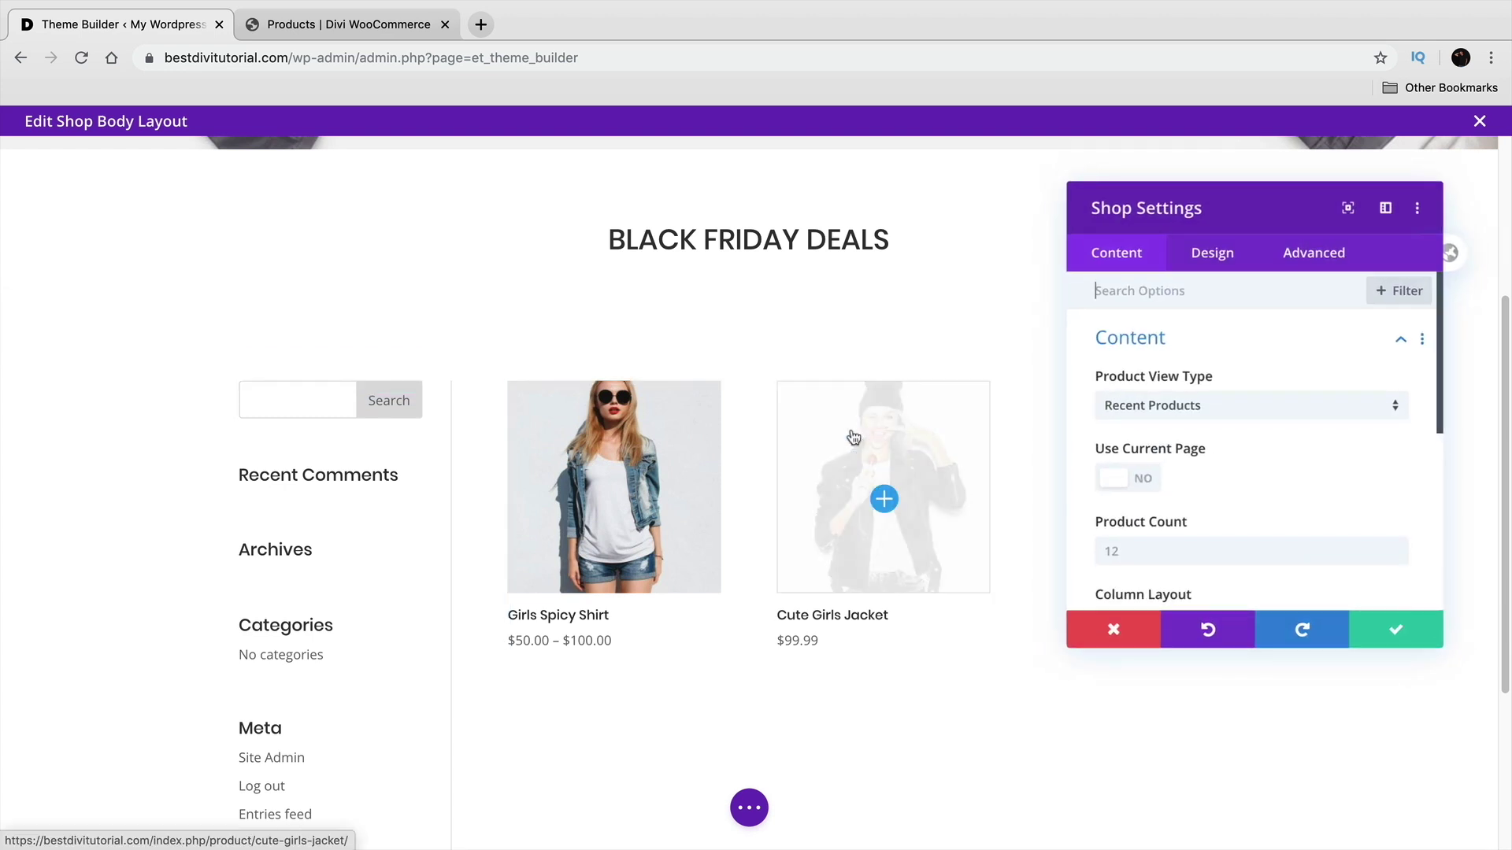
pyautogui.scroll(-2, 1181, 527)
pyautogui.scroll(-2, 1184, 533)
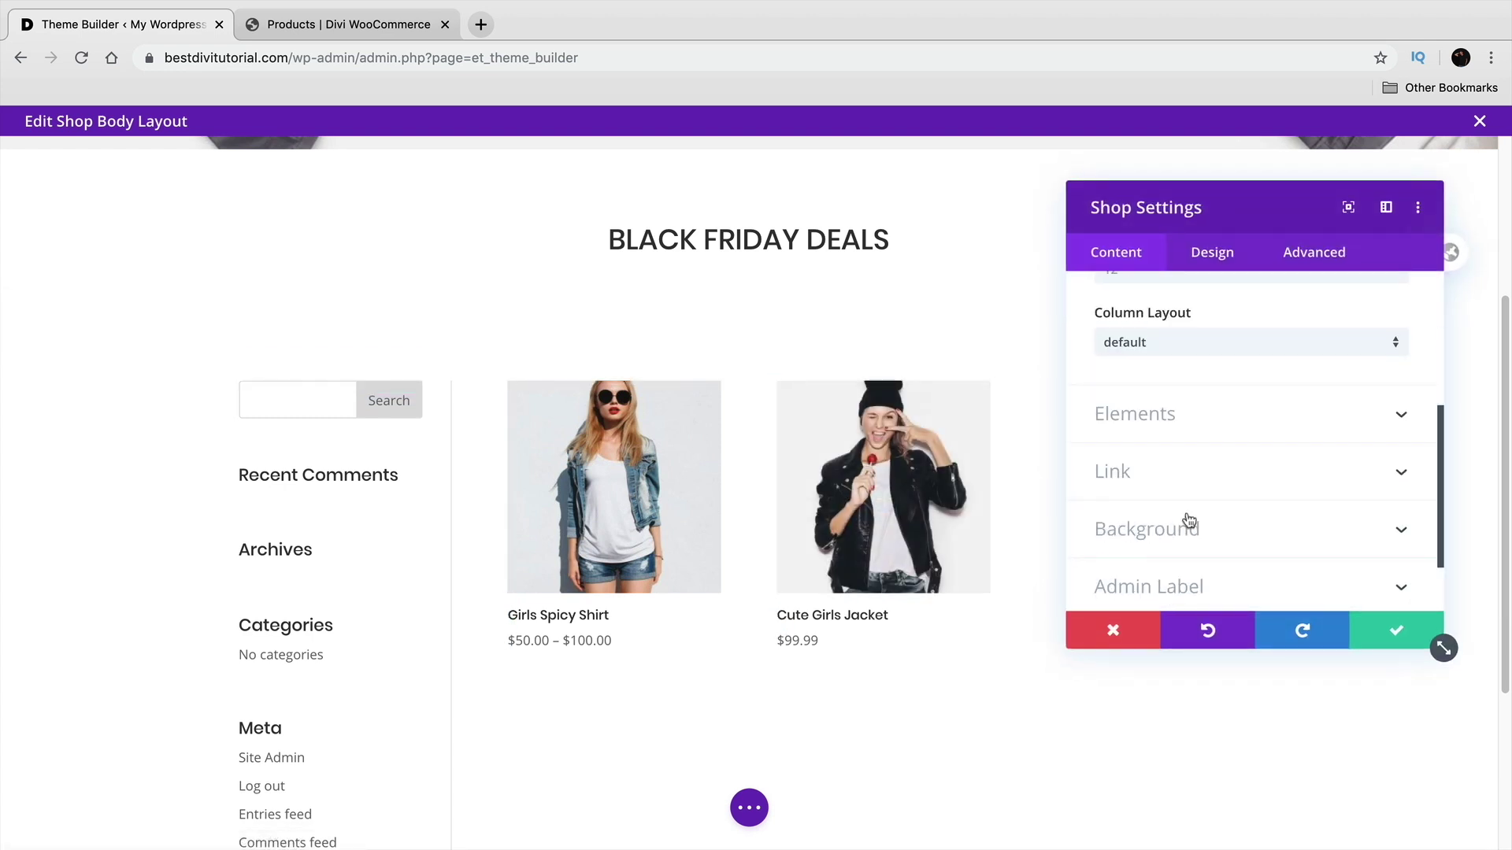
pyautogui.click(1216, 253)
pyautogui.scroll(-1, 1247, 409)
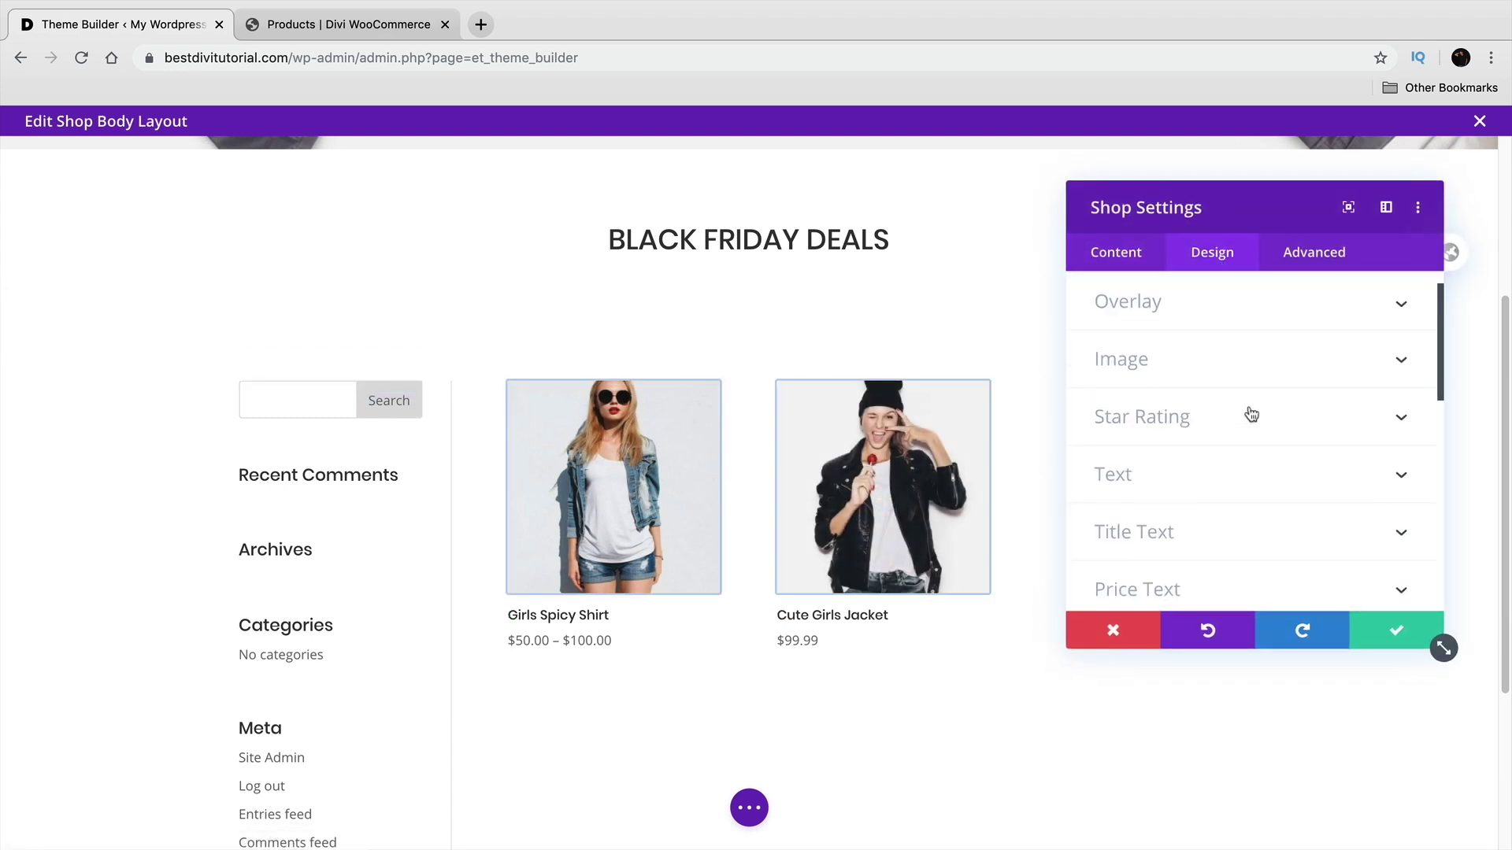
pyautogui.click(1246, 527)
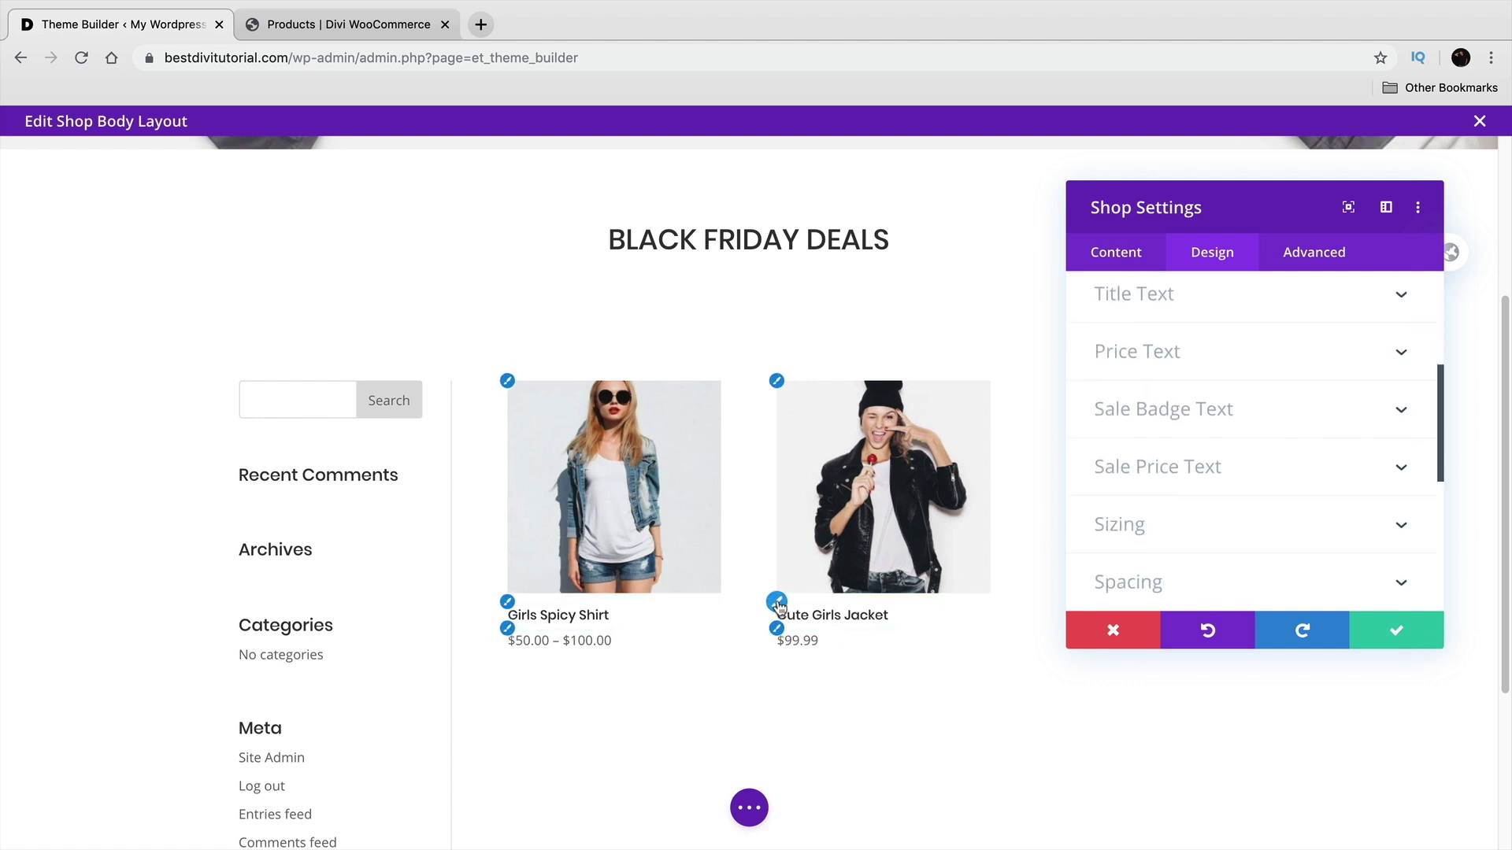
pyautogui.click(1200, 449)
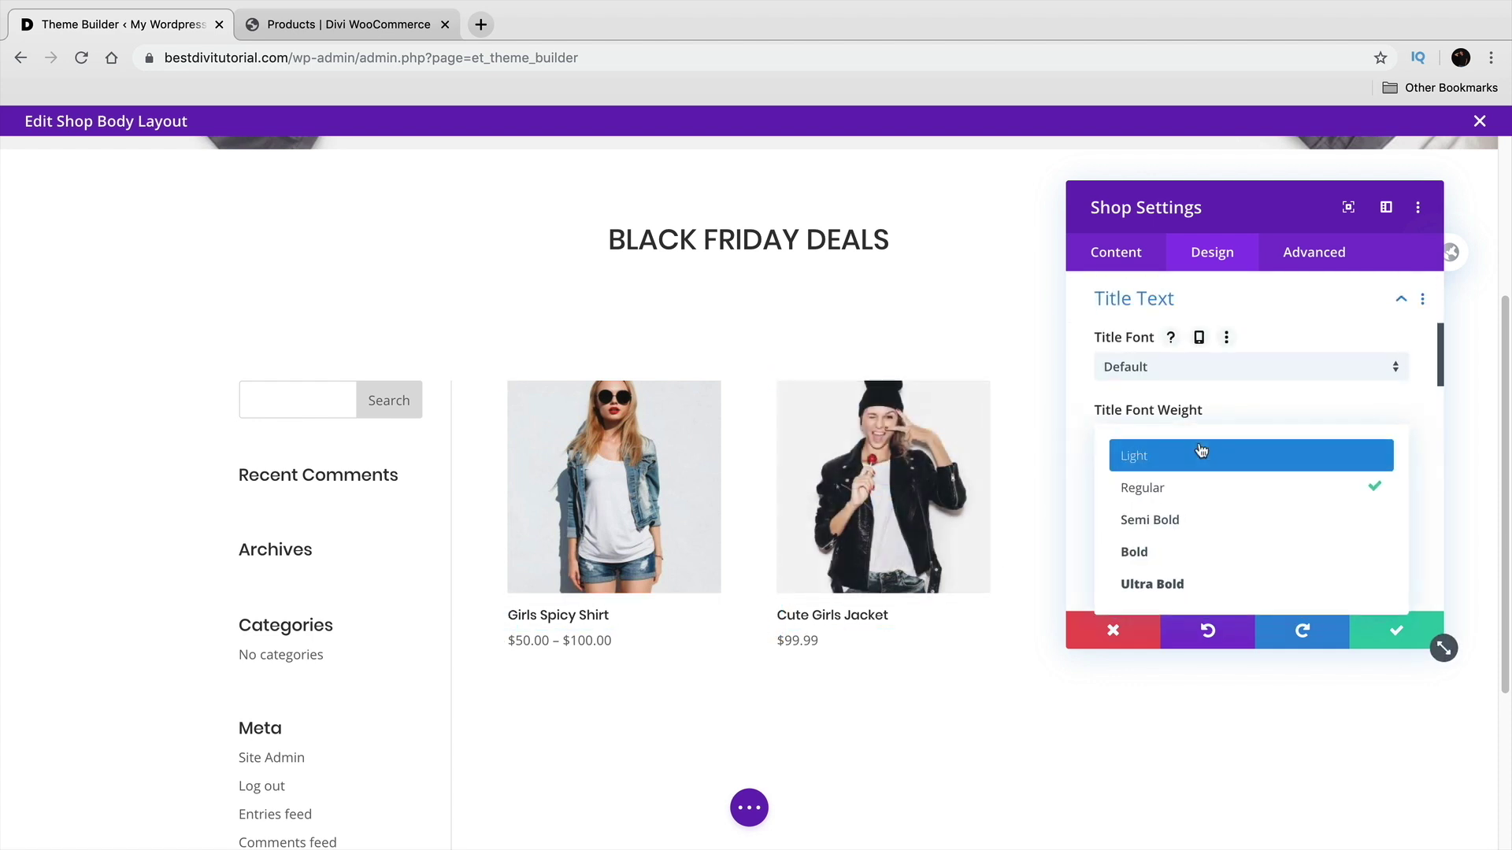
pyautogui.click(1207, 547)
pyautogui.click(1209, 368)
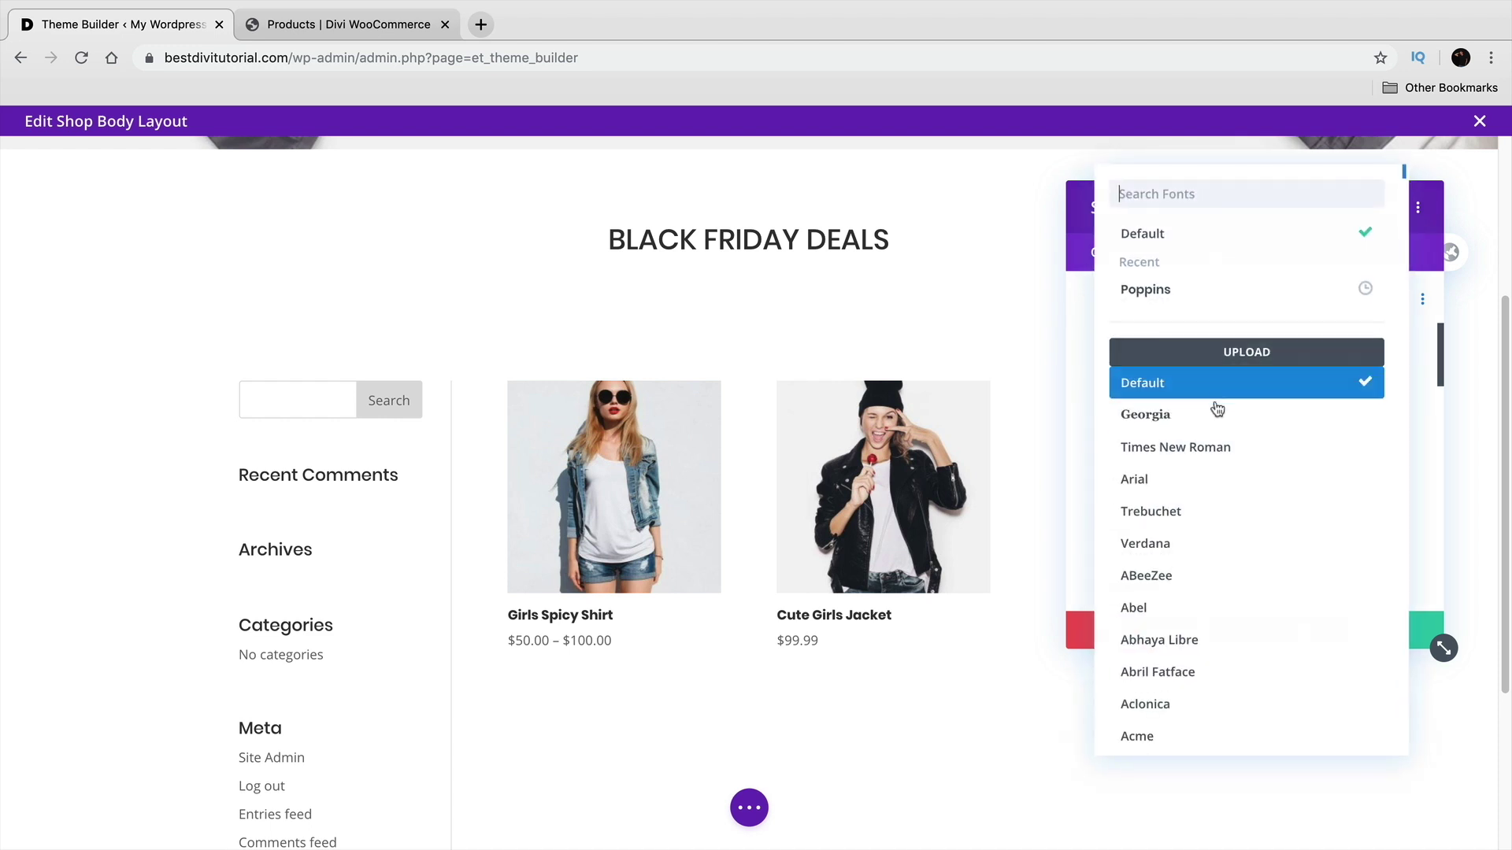
pyautogui.click(1209, 286)
pyautogui.scroll(-2, 1213, 443)
pyautogui.click(1212, 434)
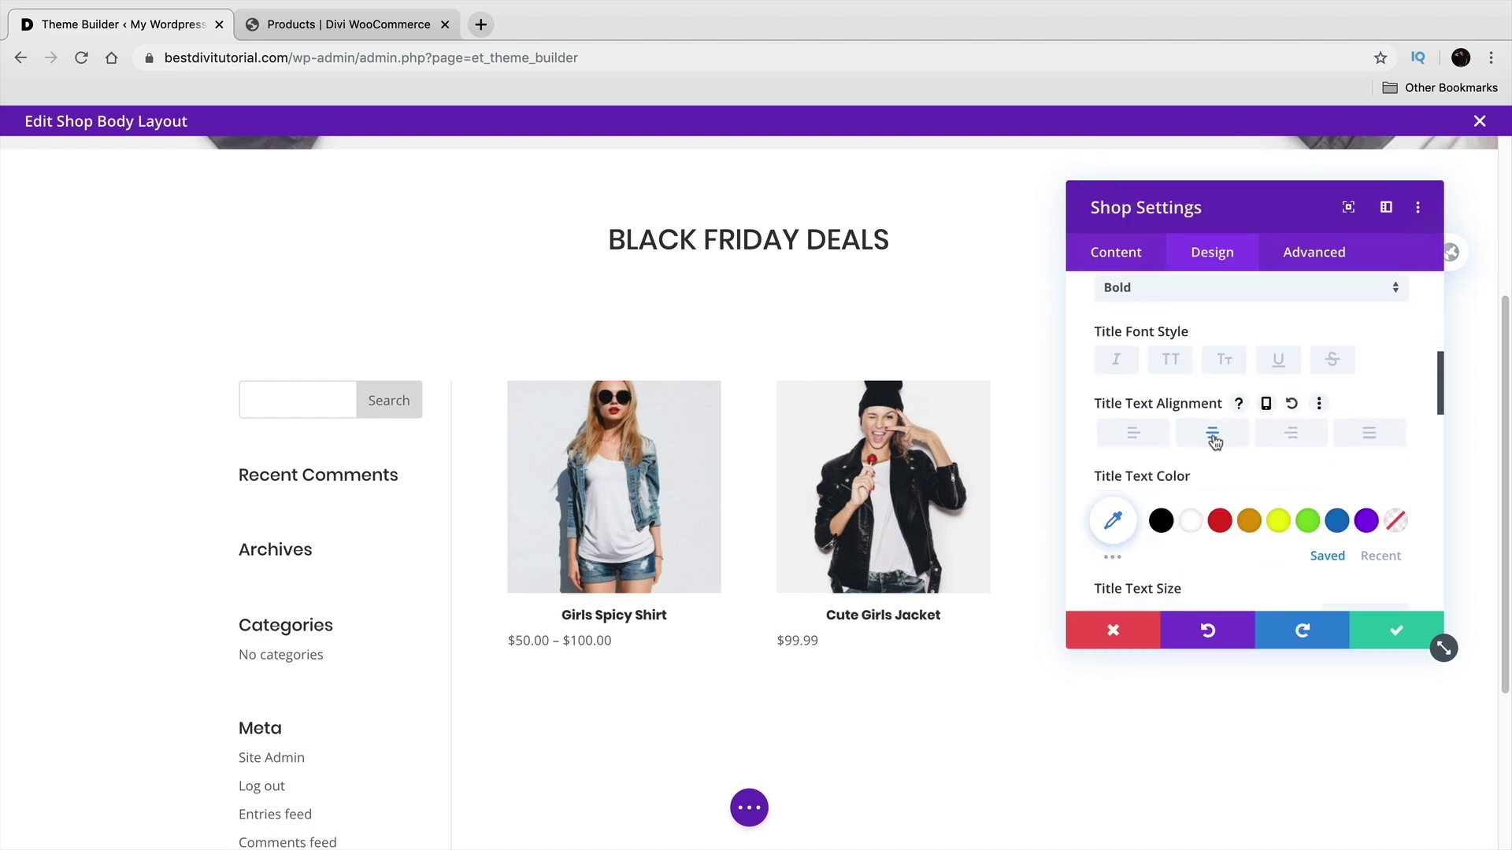
# Centre the Shop module's general text alignment so prices line up under the titles, and save the module
pyautogui.scroll(5, 1166, 415)
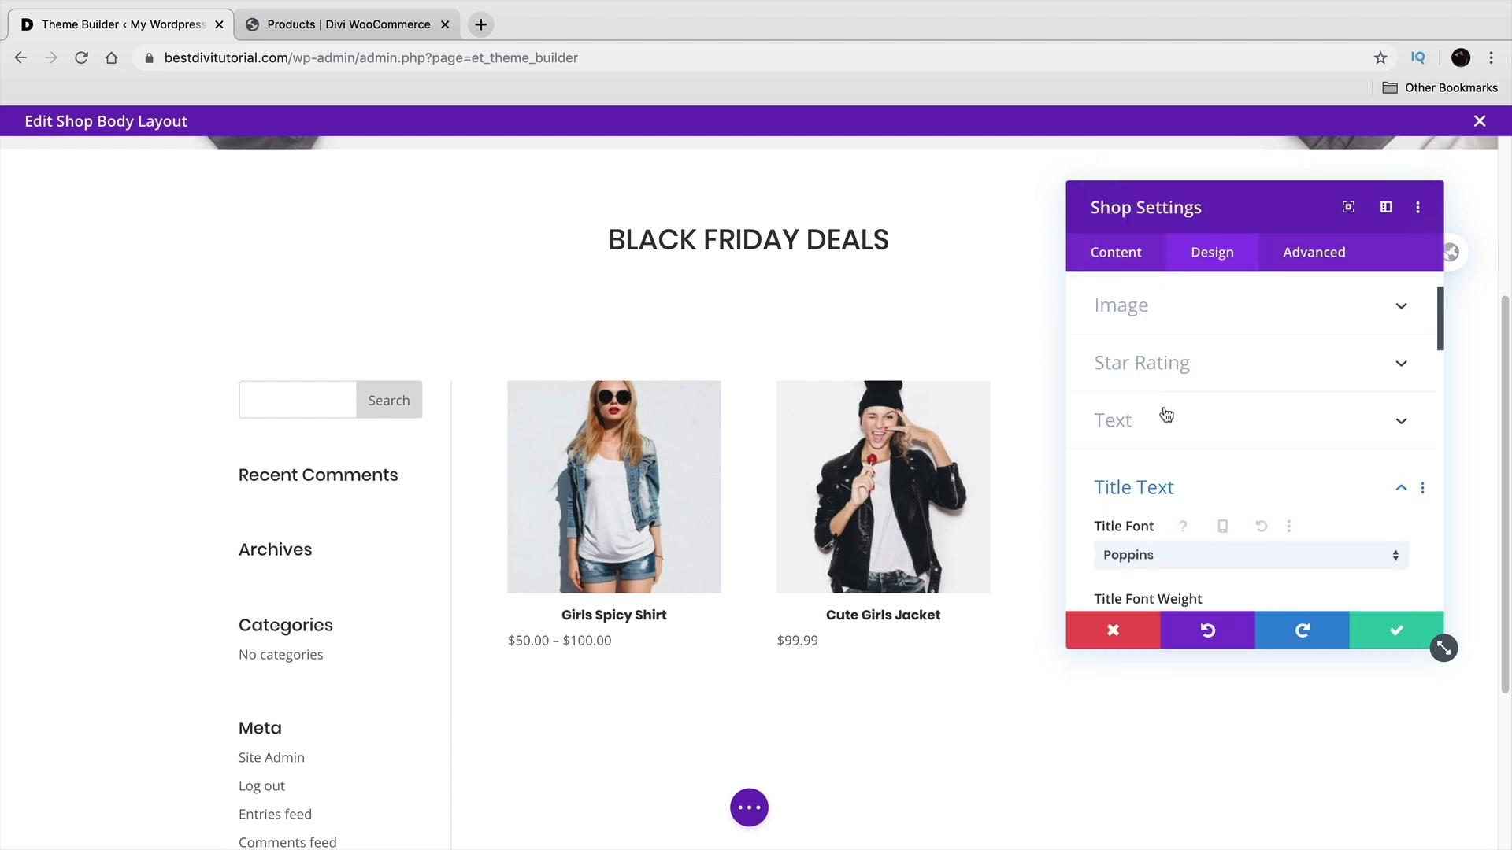
pyautogui.click(1175, 417)
pyautogui.click(1205, 370)
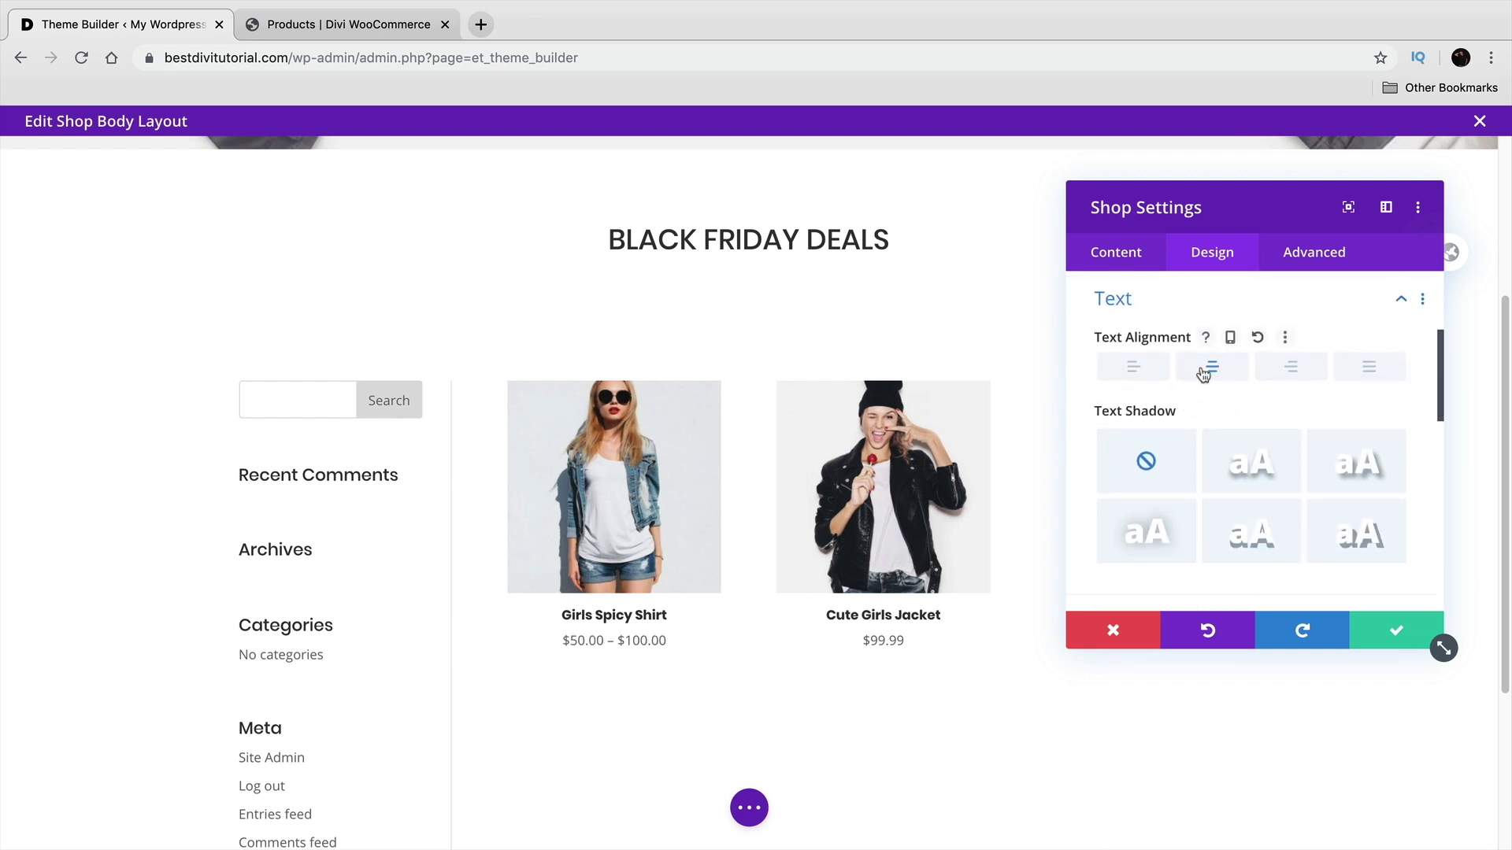
pyautogui.click(1363, 634)
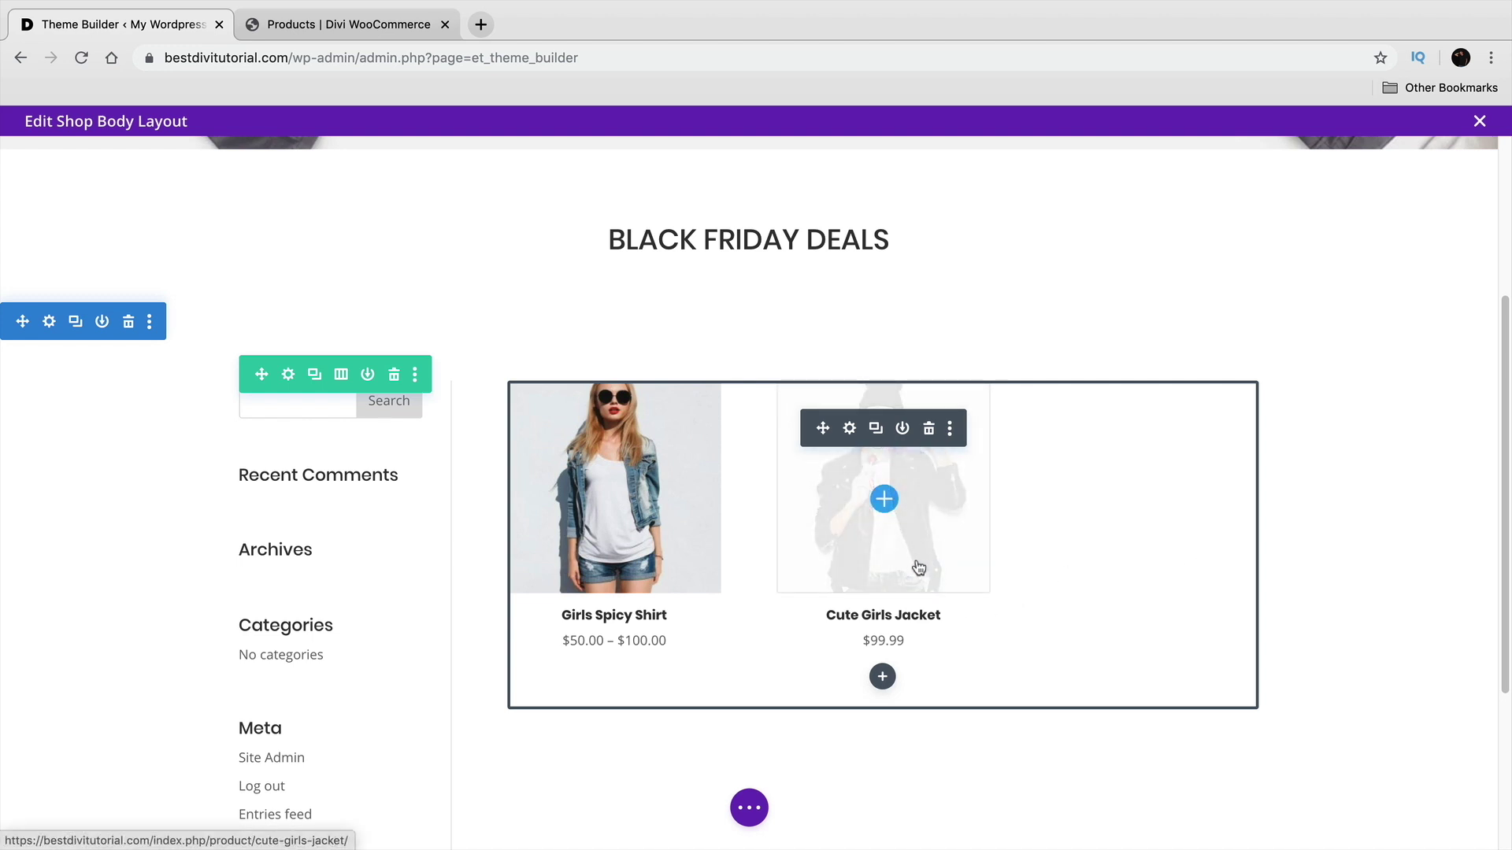
# Save the Shop body layout, close its editor, and save the Theme Builder changes
pyautogui.scroll(5, 919, 567)
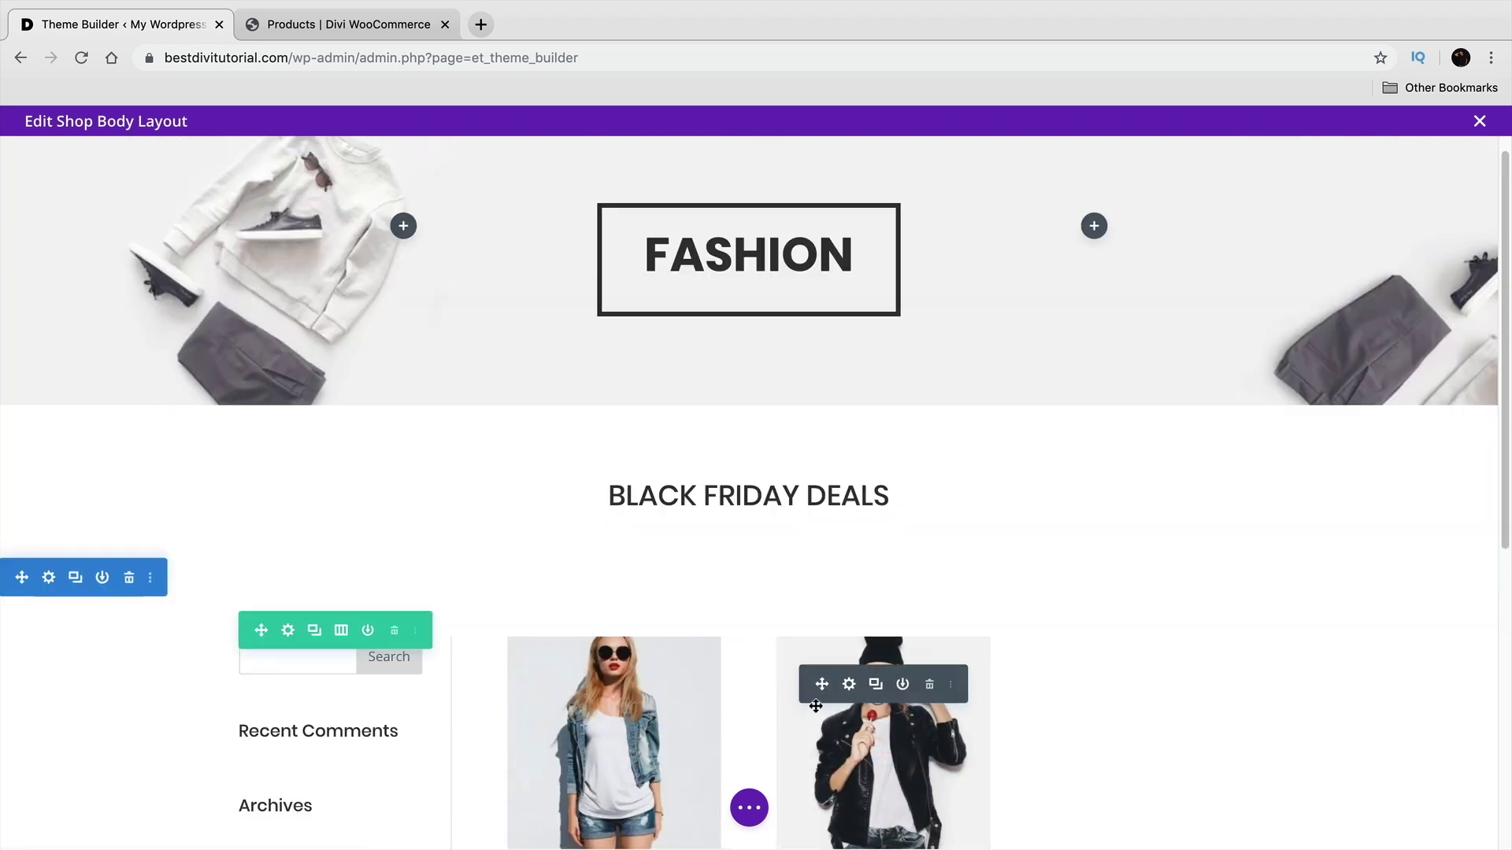
pyautogui.scroll(-3, 822, 706)
pyautogui.click(749, 808)
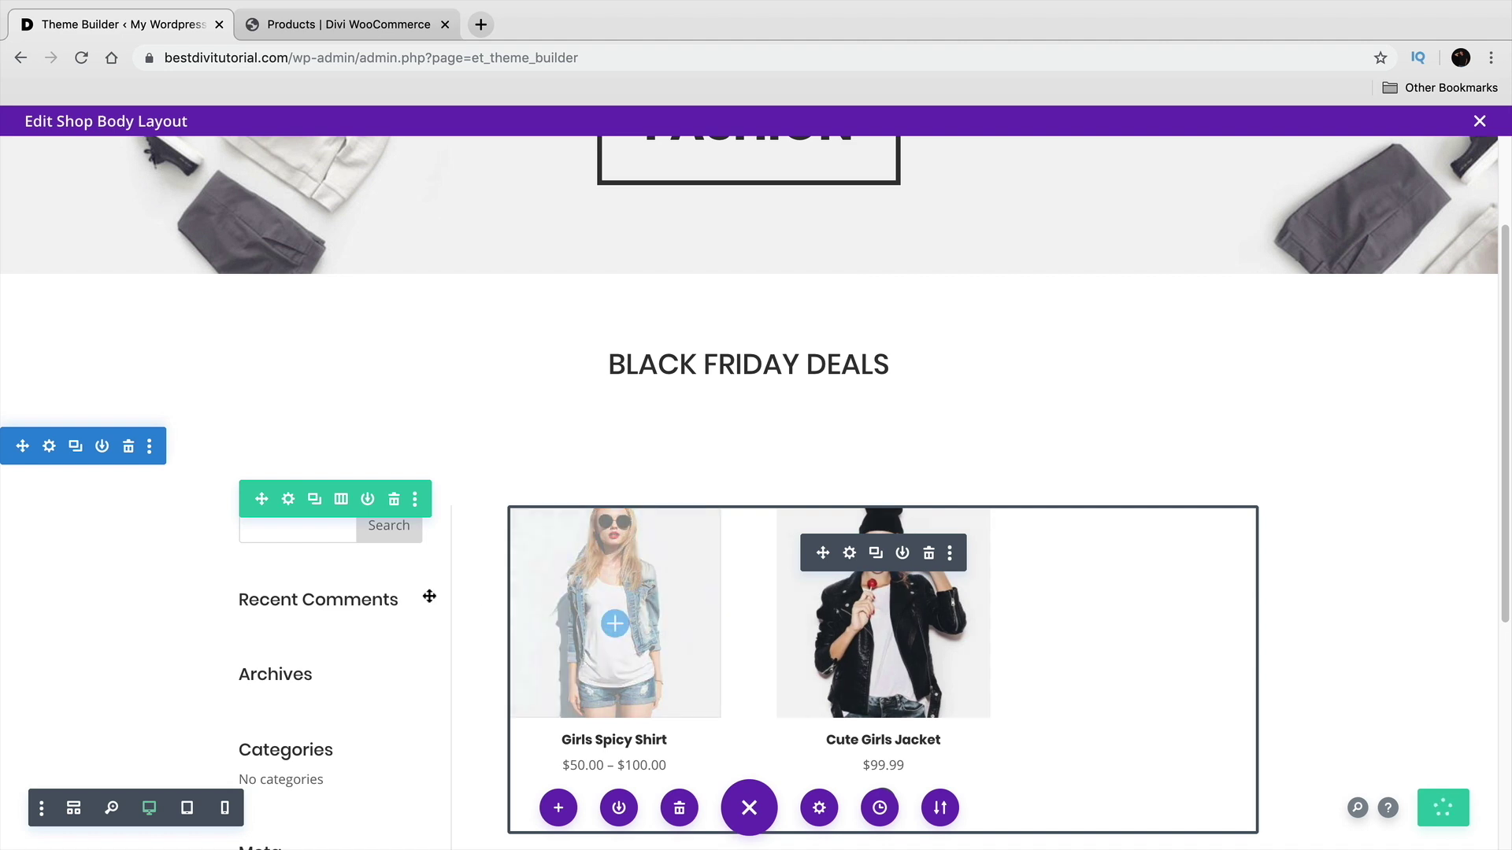
pyautogui.scroll(-3, 374, 630)
pyautogui.scroll(-4, 367, 479)
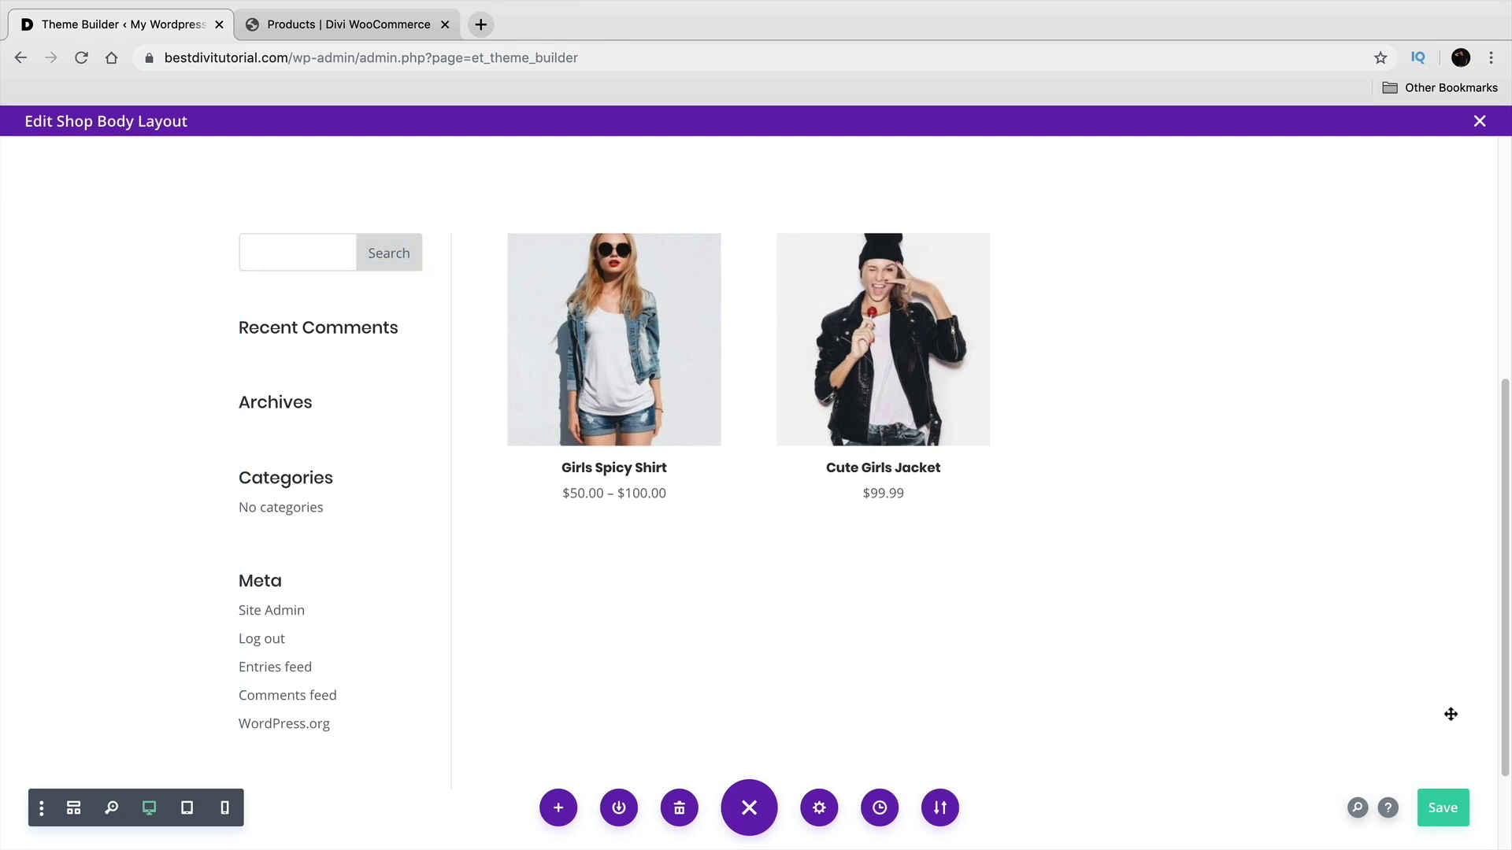
pyautogui.click(1480, 122)
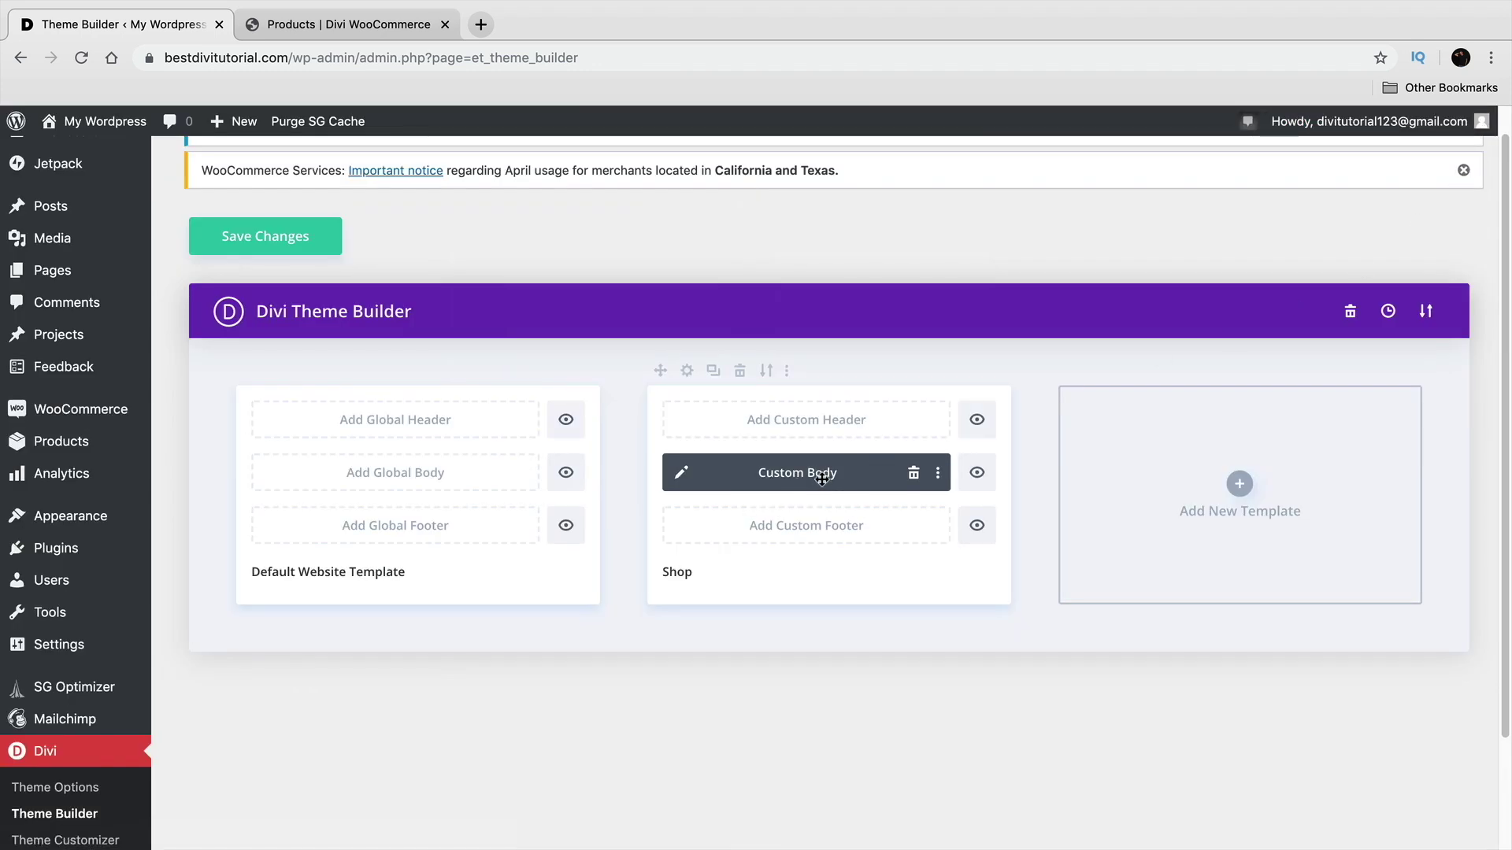
pyautogui.click(267, 237)
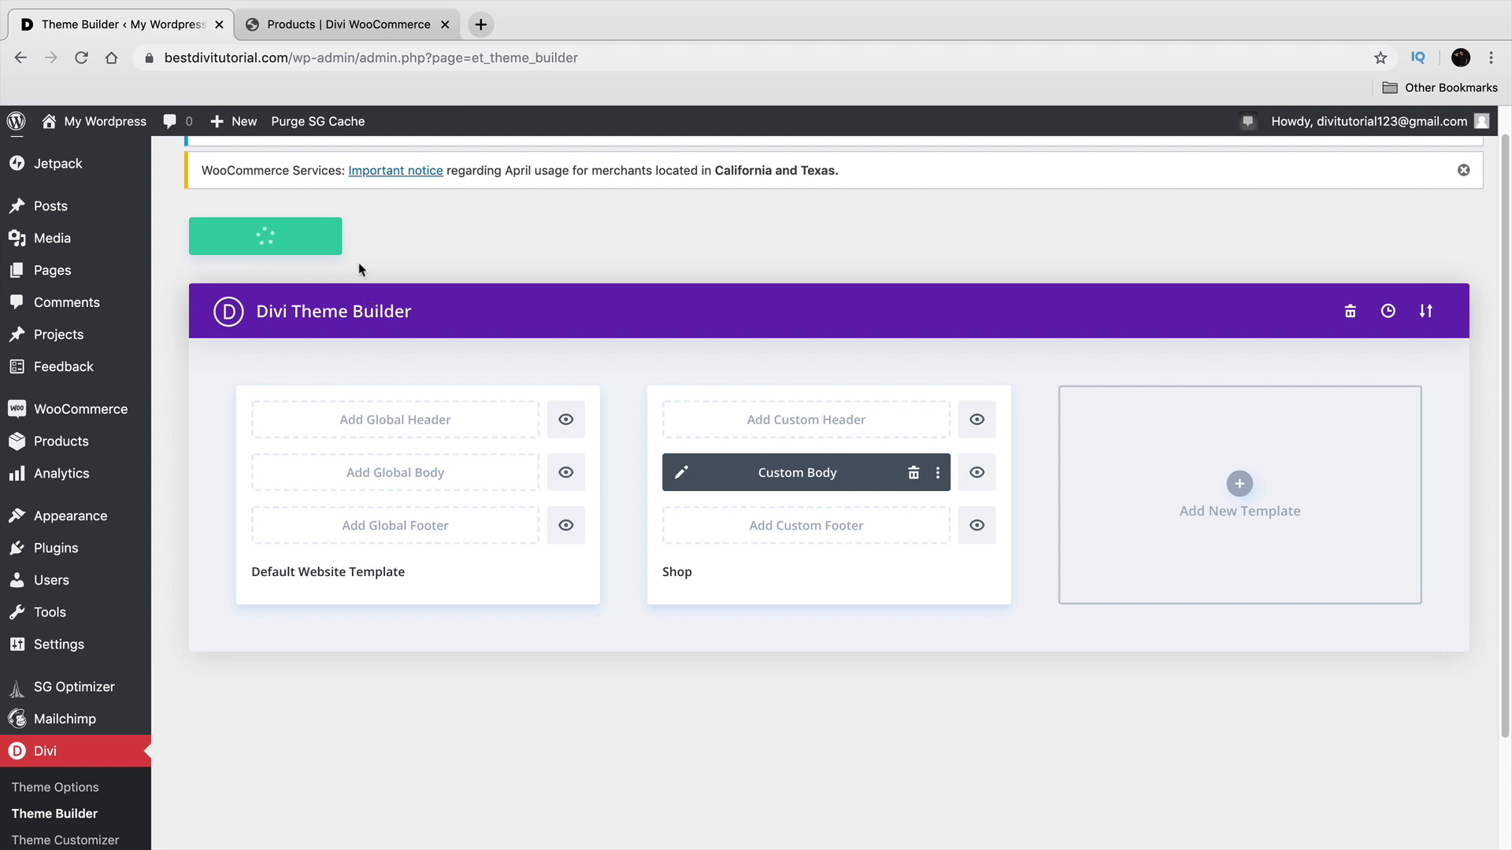
# Open the live site's Shop page and review its banner, heading, sidebar, product listing and footer
pyautogui.moveTo(99, 124)
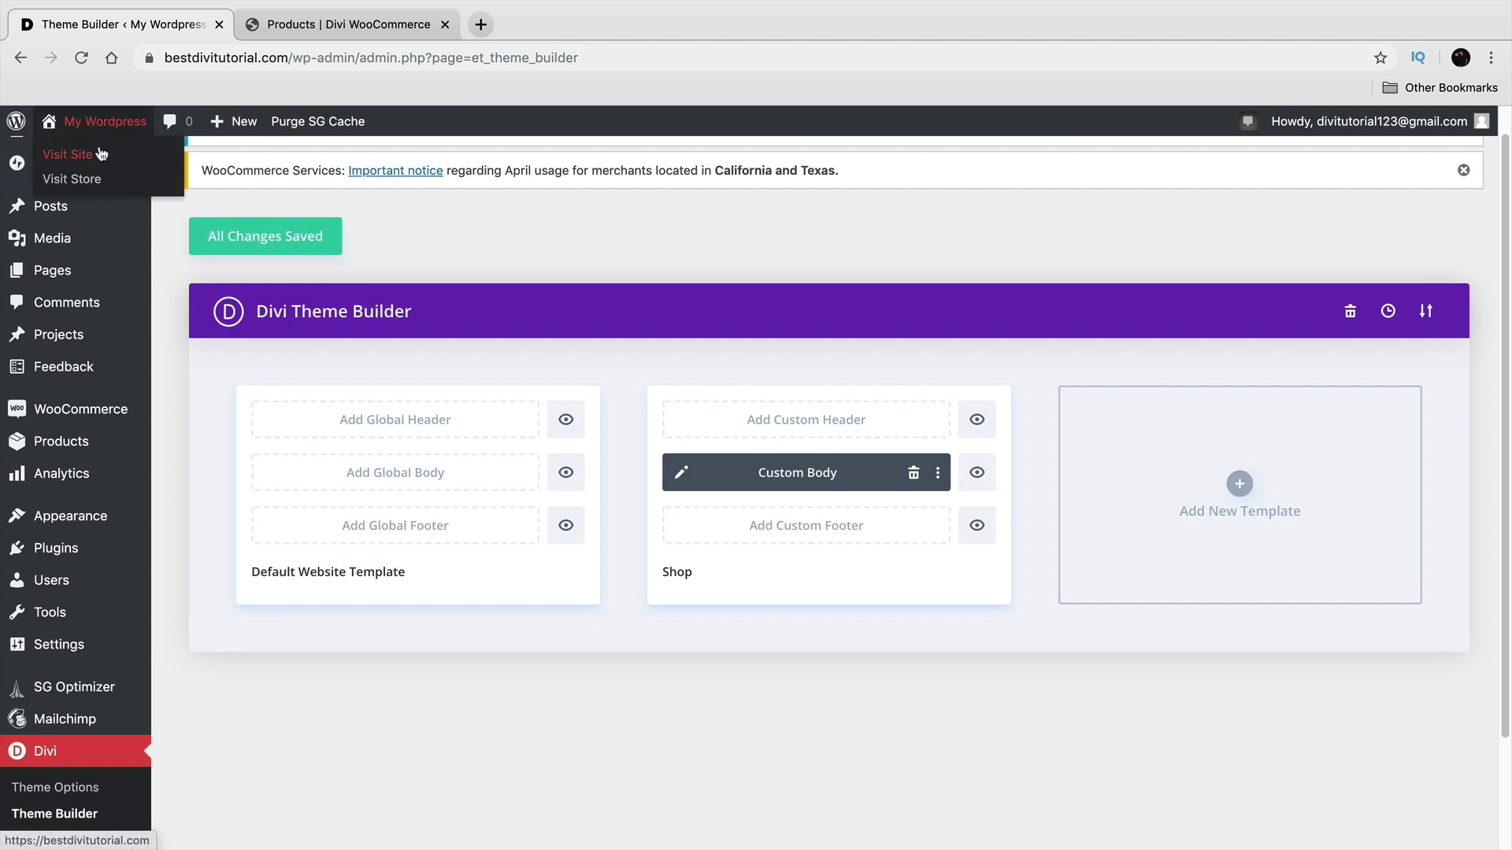
pyautogui.click(100, 160)
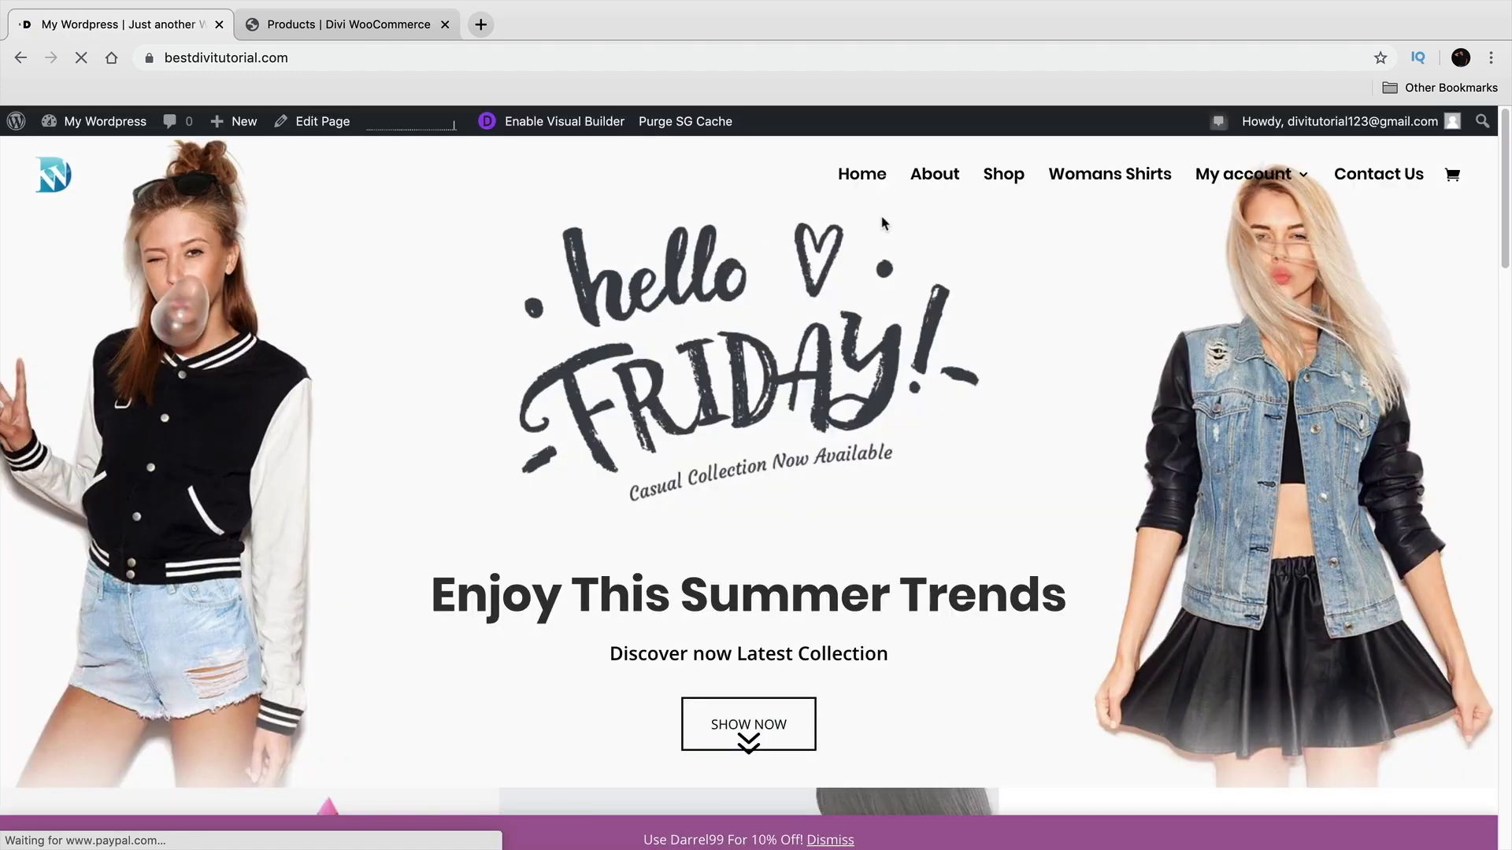
pyautogui.click(996, 175)
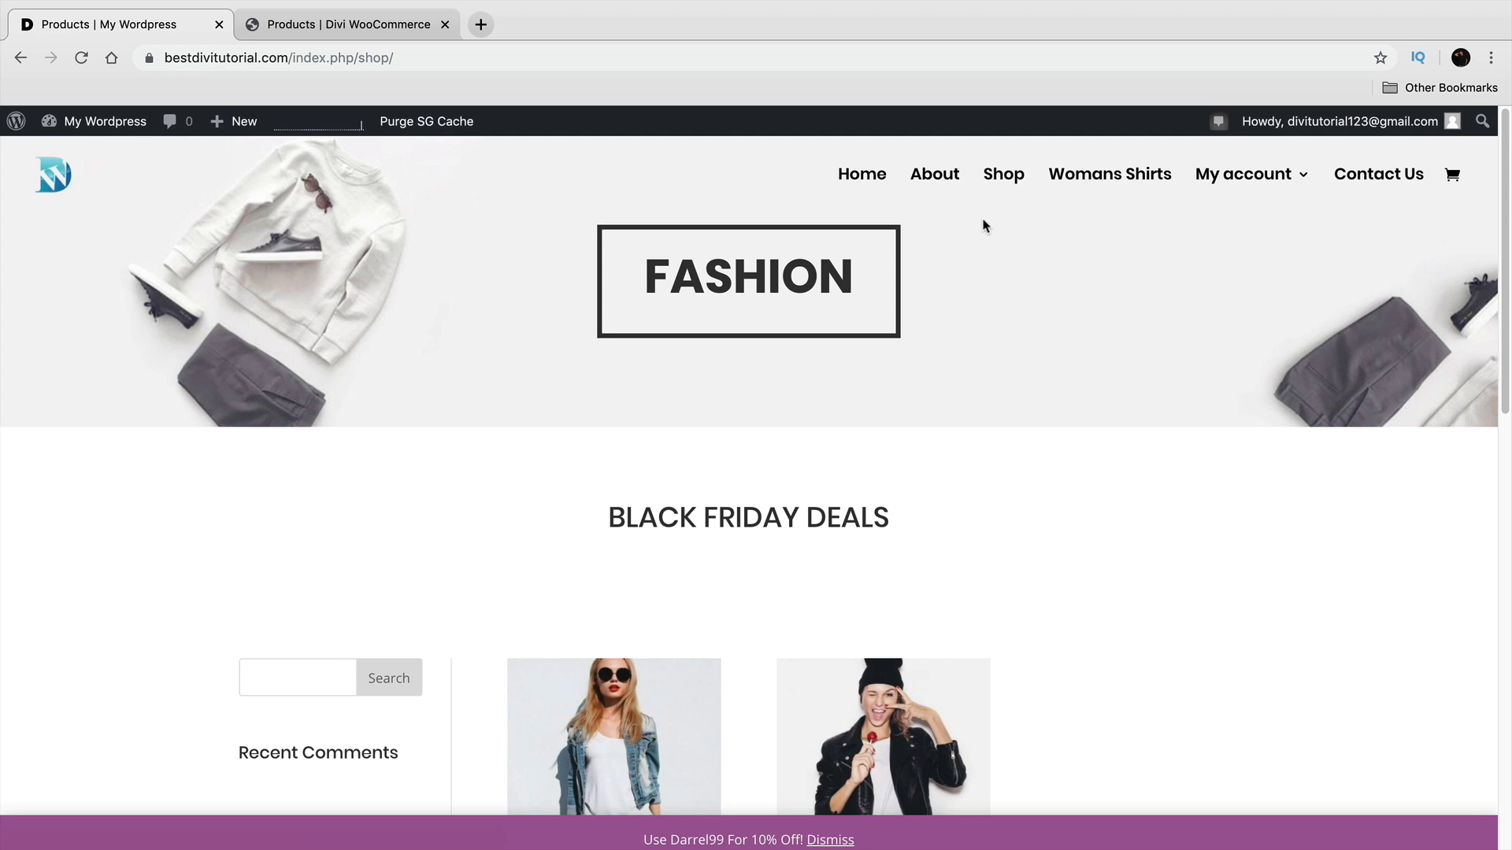
pyautogui.click(1007, 180)
pyautogui.scroll(-1, 860, 517)
pyautogui.scroll(-4, 858, 512)
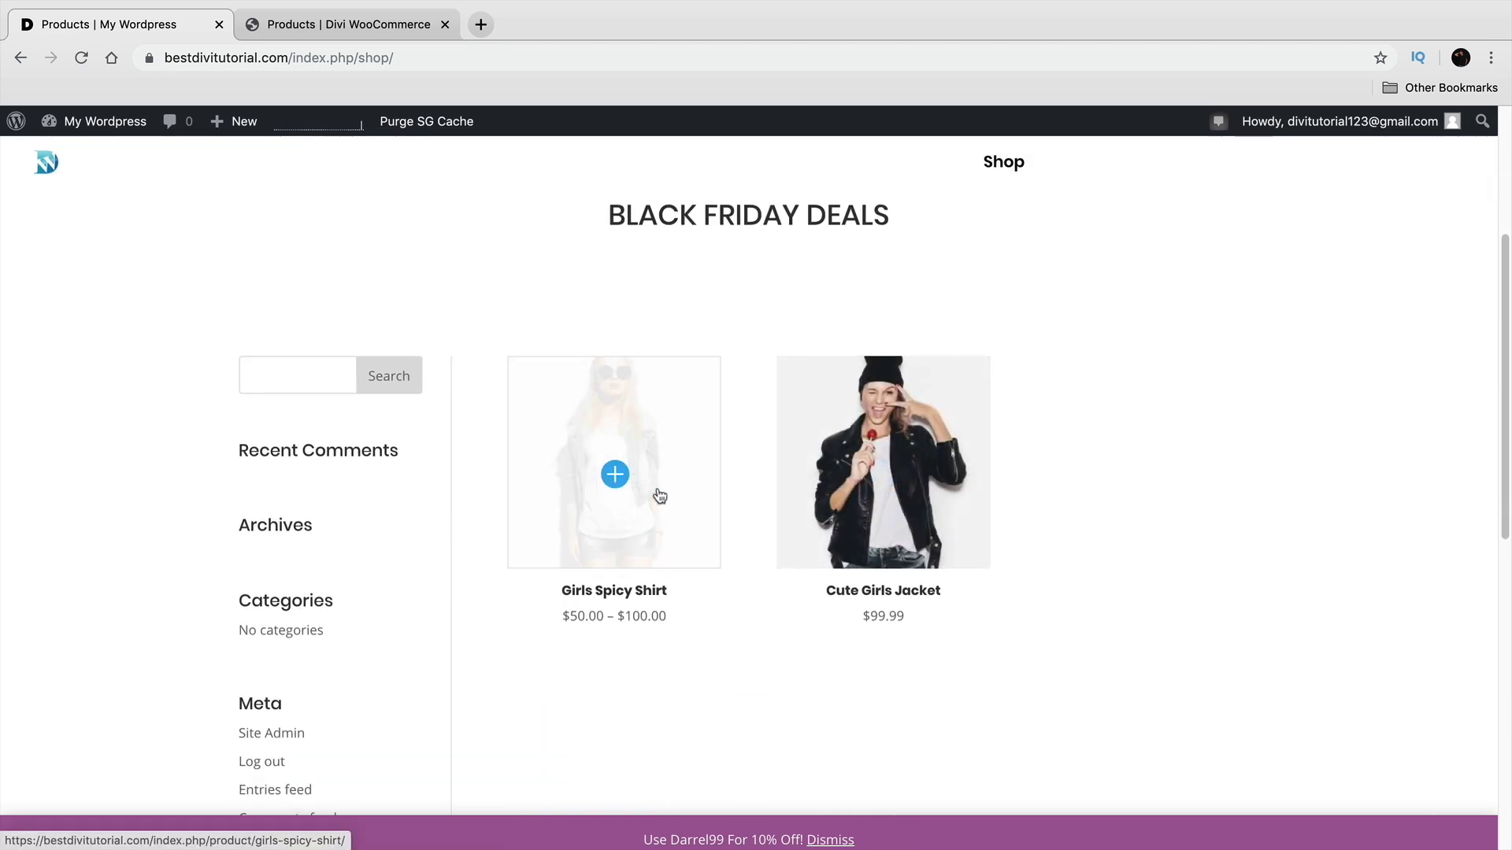
pyautogui.scroll(-9, 660, 495)
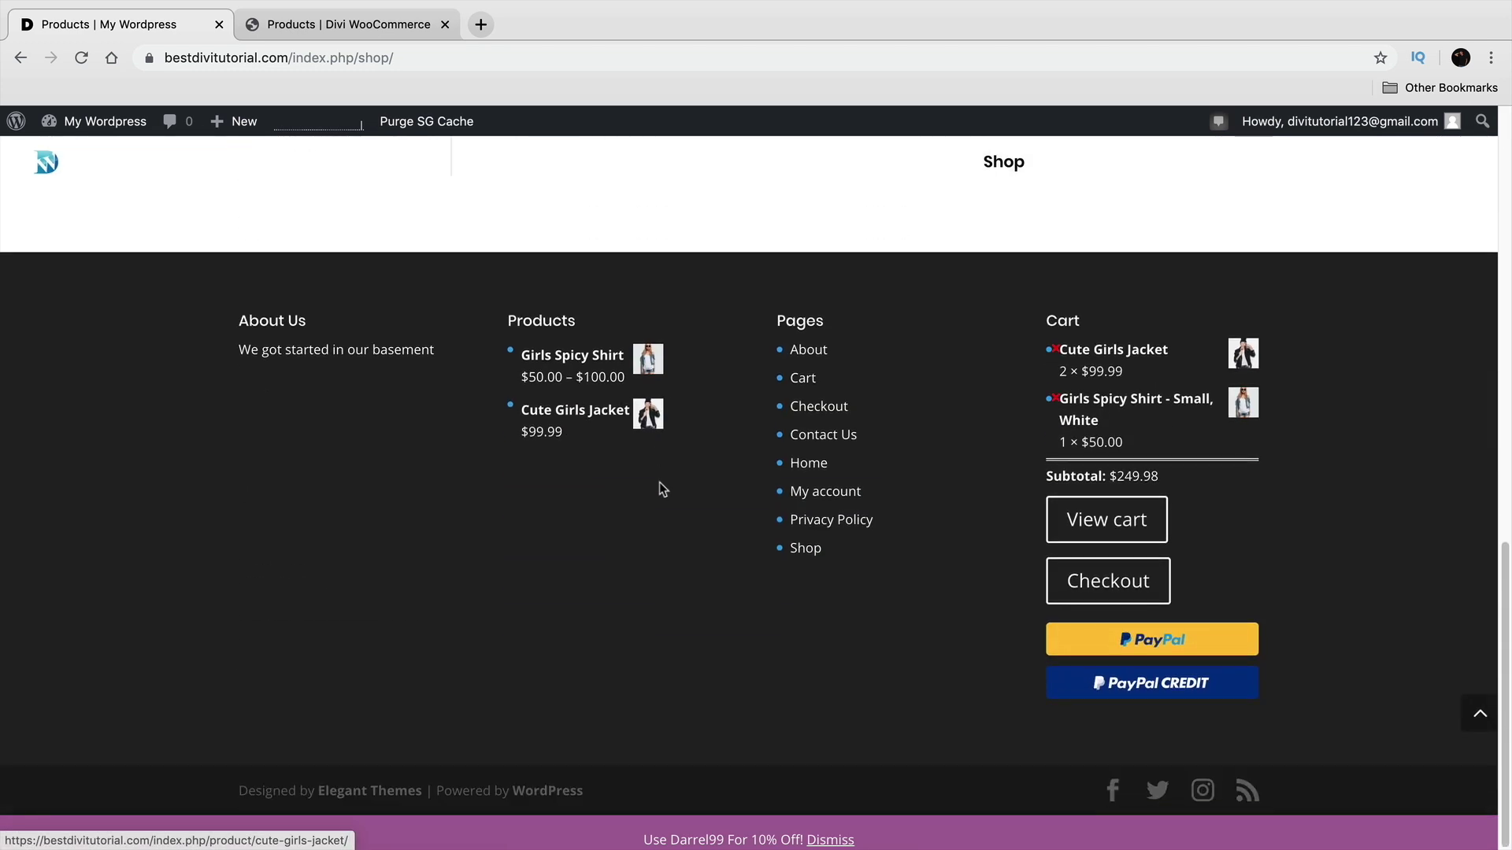
pyautogui.scroll(8, 659, 482)
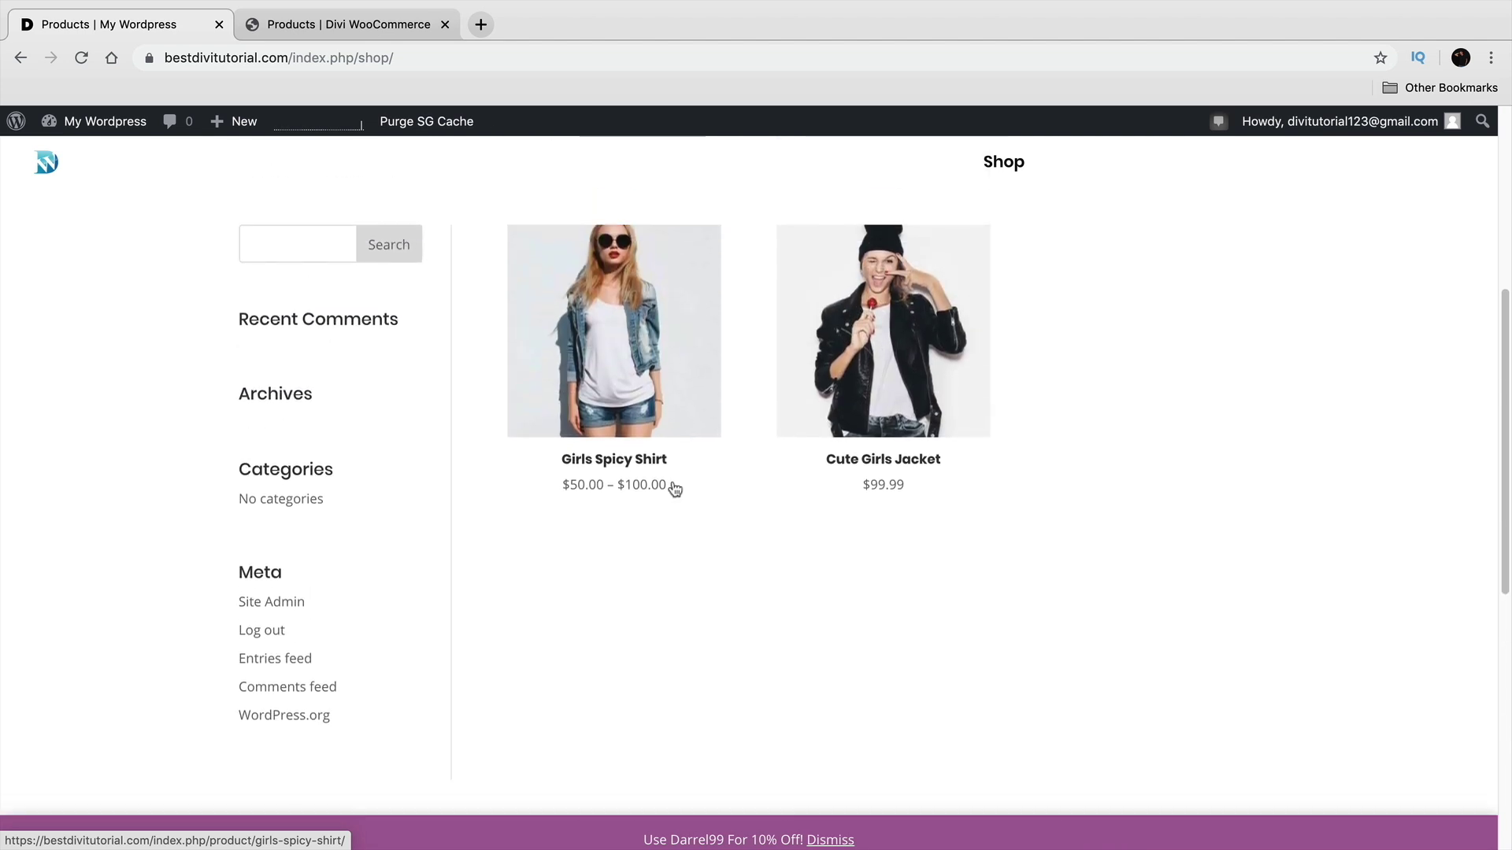
pyautogui.scroll(3, 673, 489)
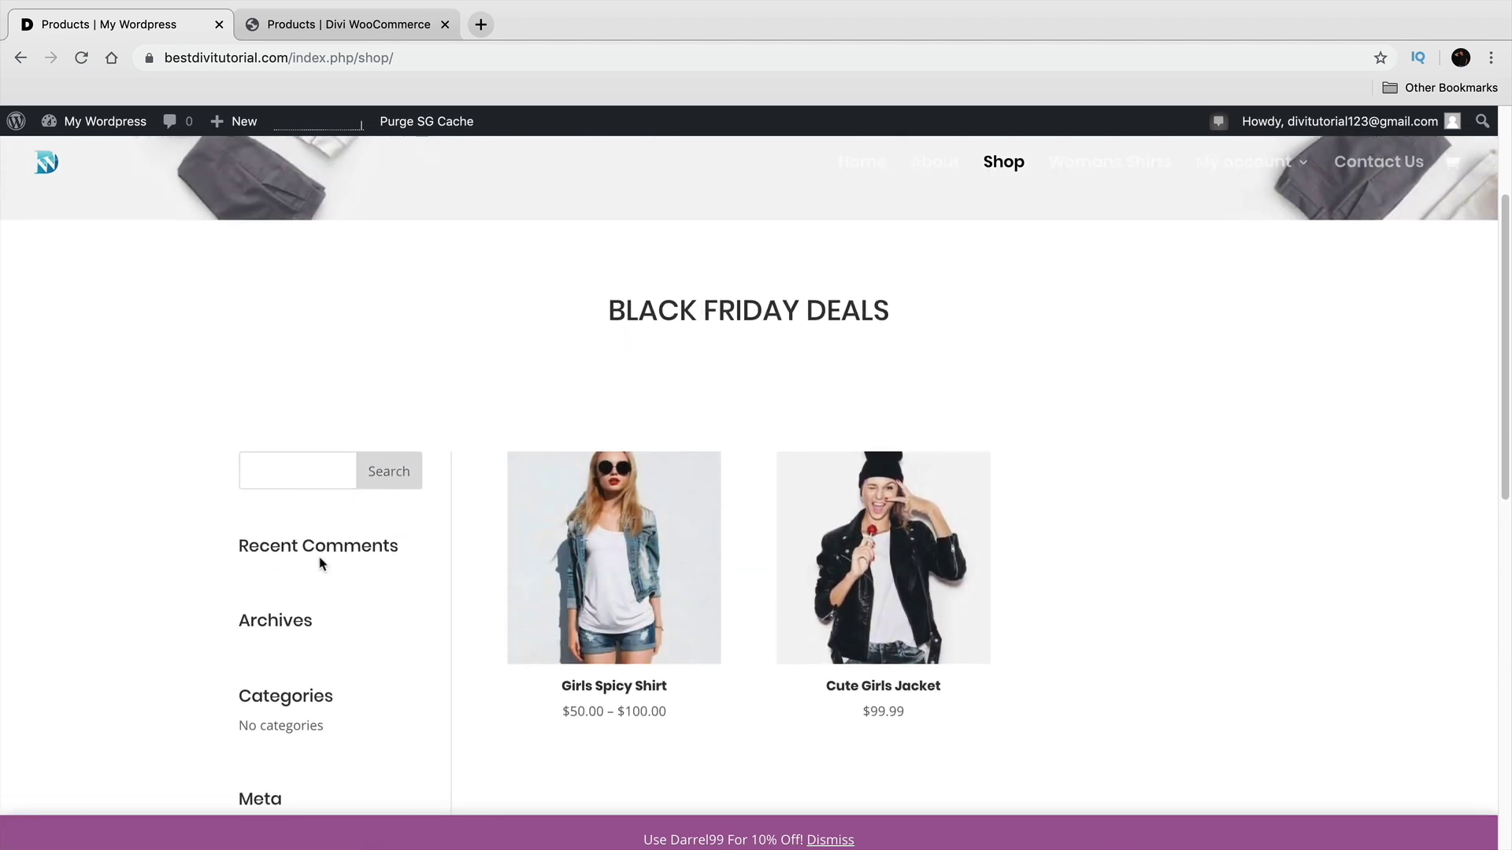
pyautogui.scroll(-2, 319, 555)
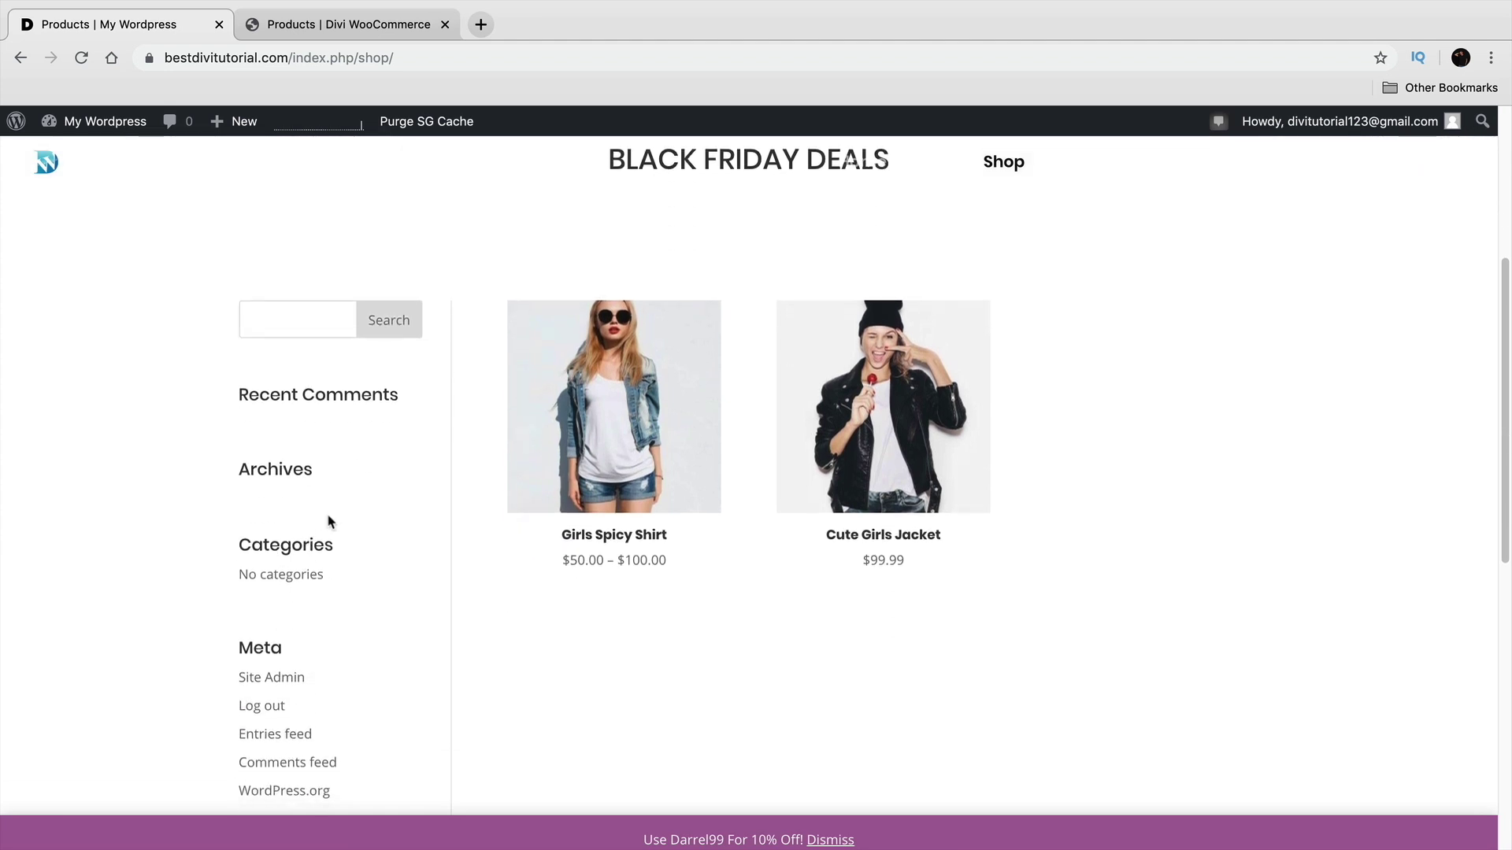
# Go back to the WordPress dashboard and open the Widgets management page
pyautogui.moveTo(120, 128)
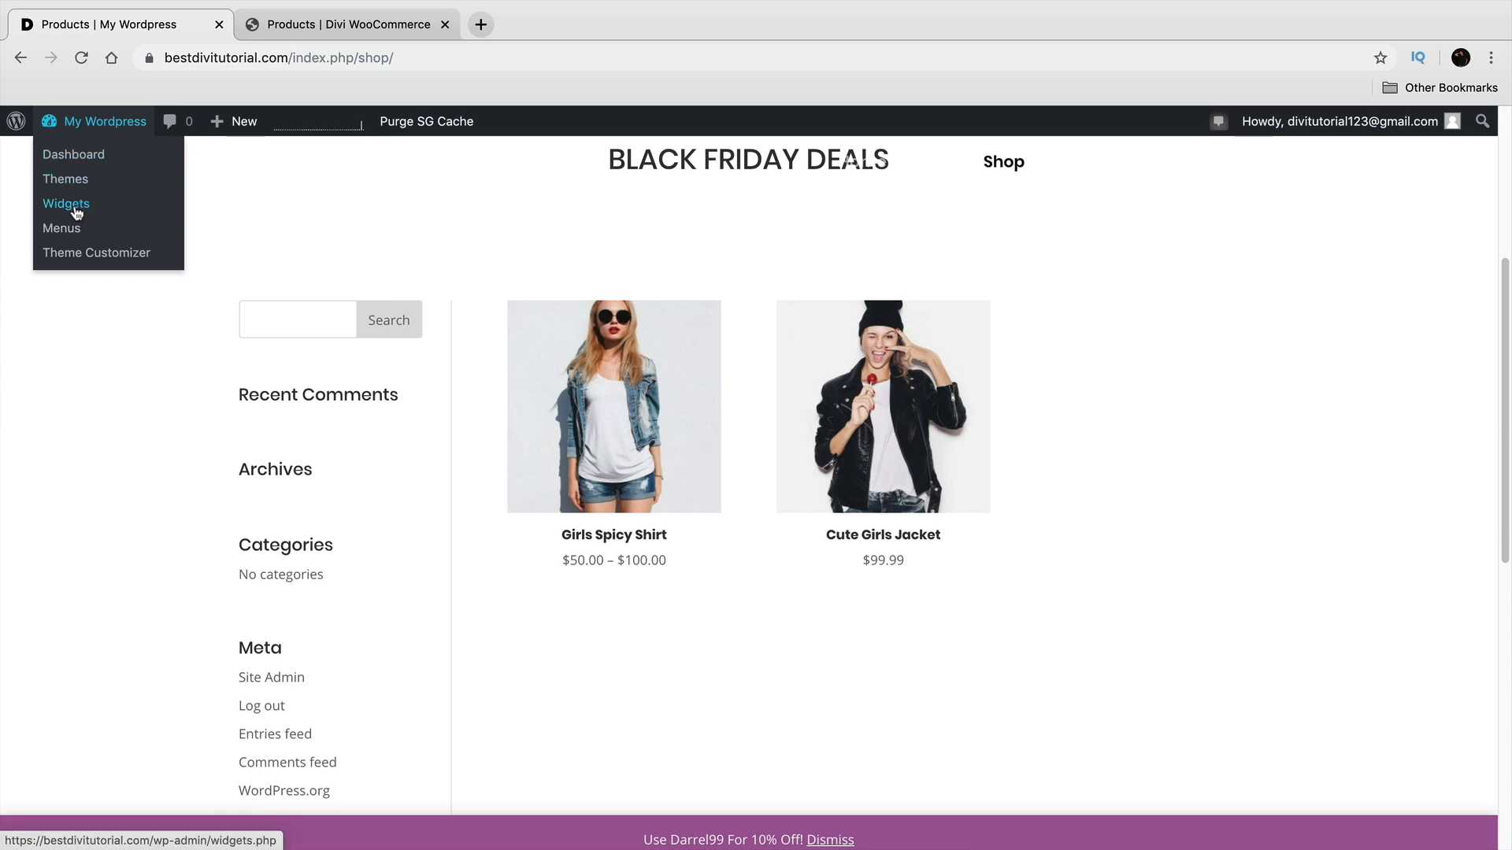
pyautogui.click(91, 162)
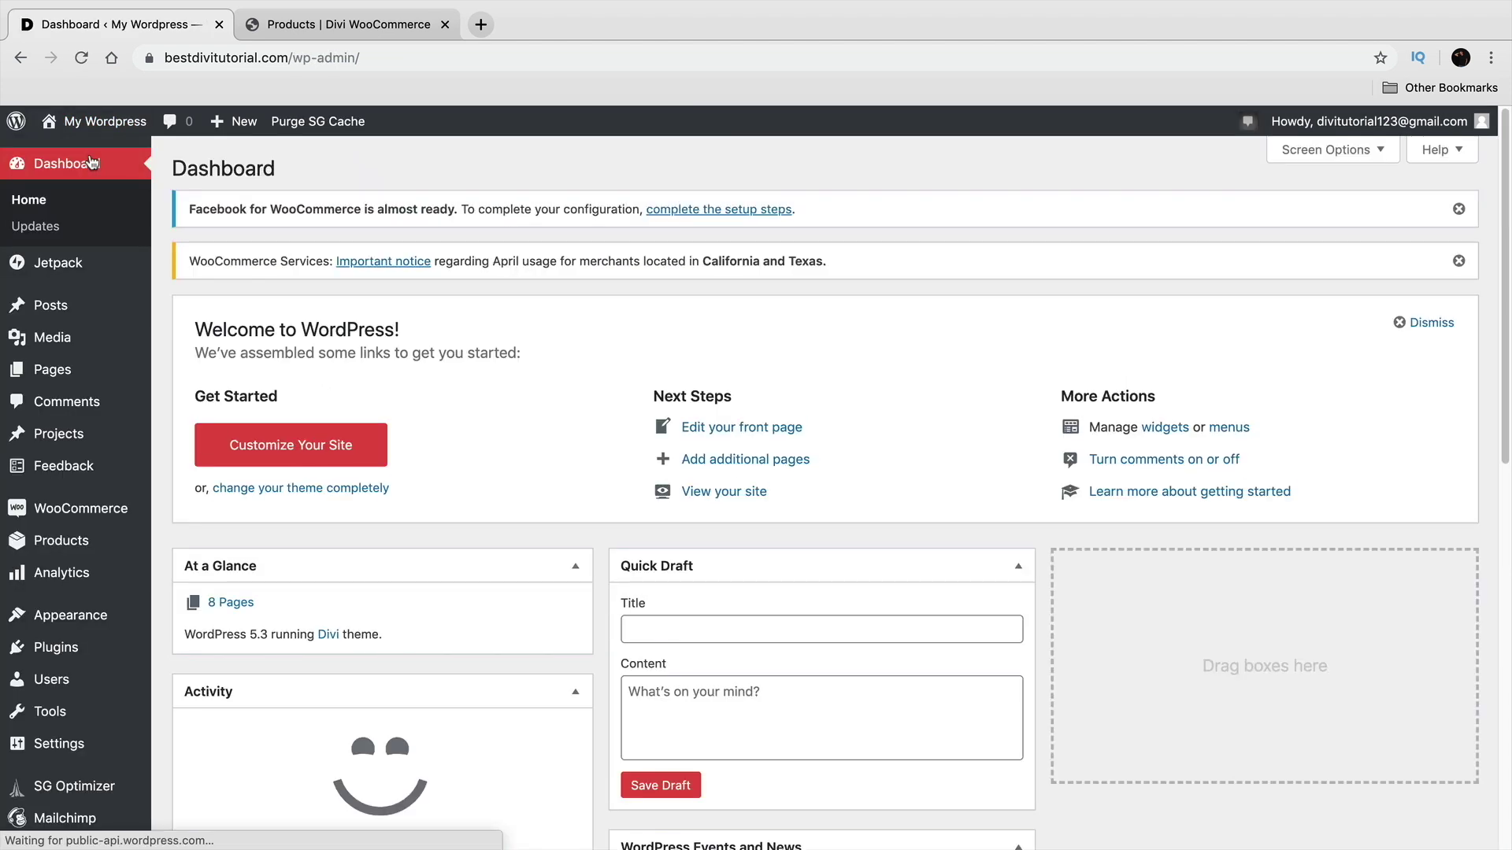
pyautogui.moveTo(92, 618)
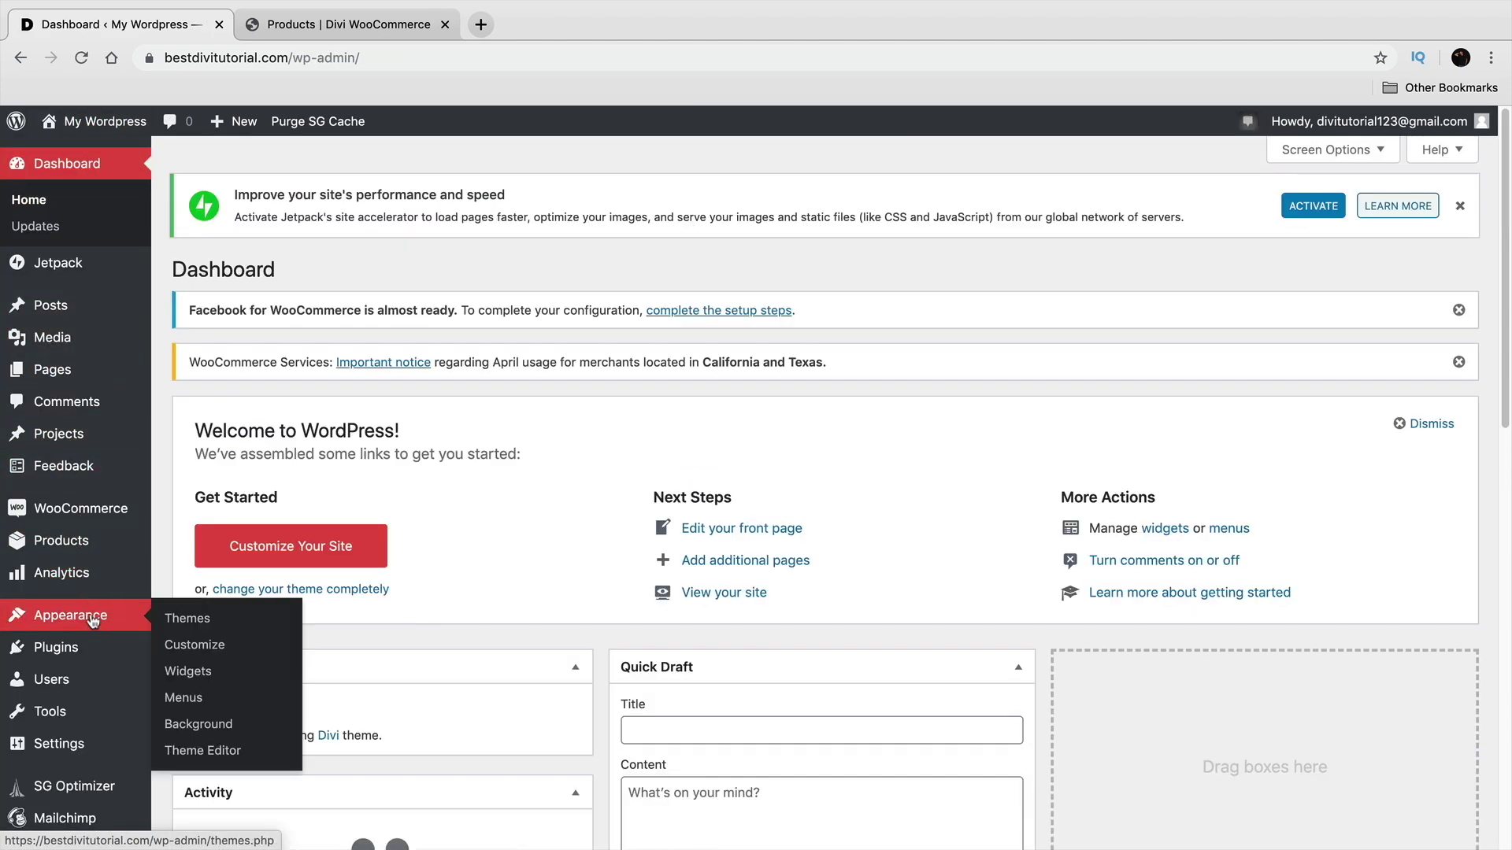
pyautogui.click(208, 674)
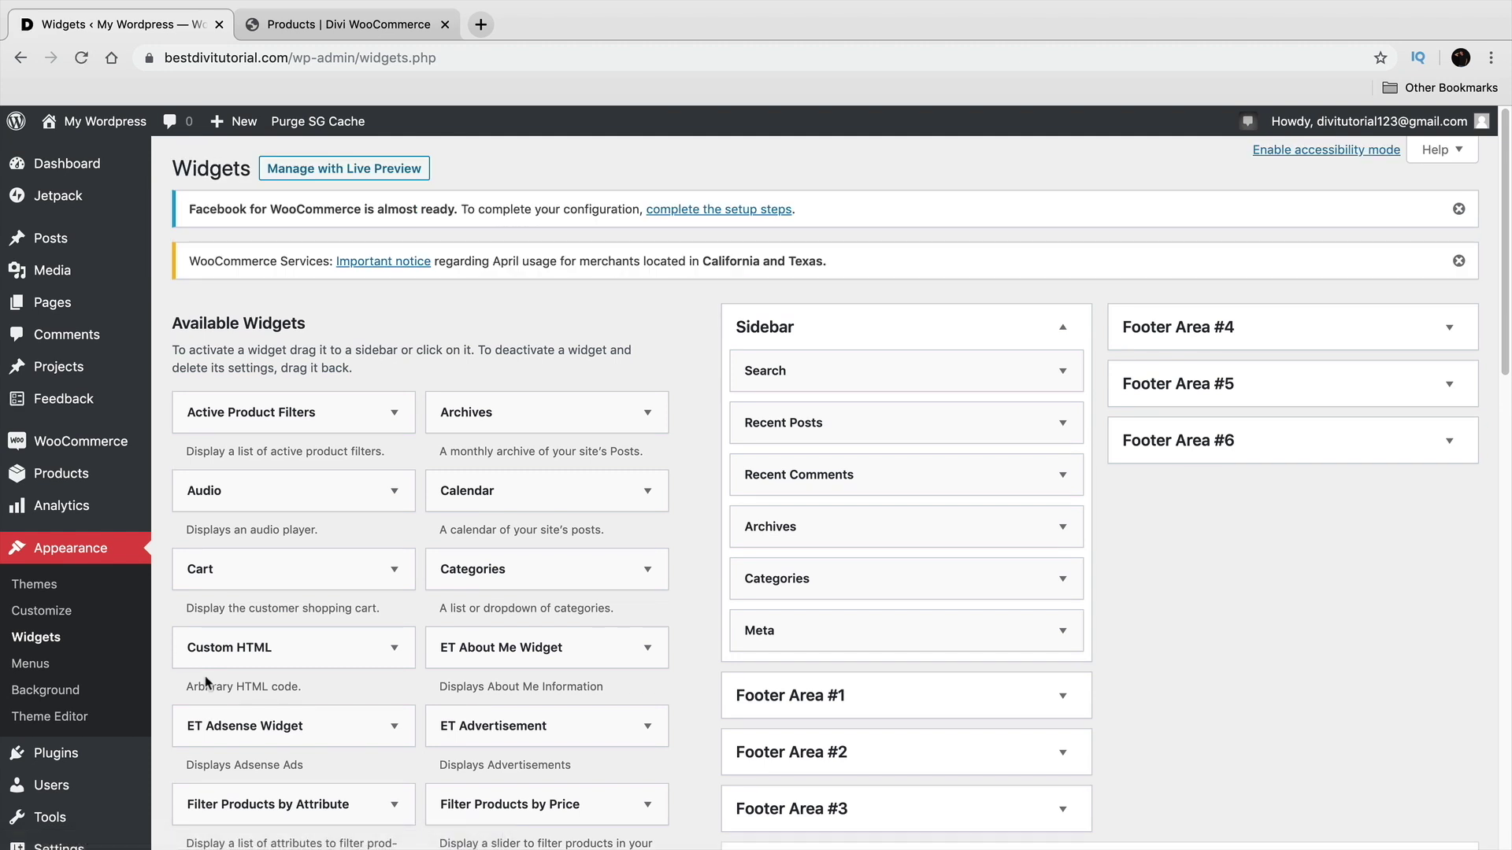
# Examine which widgets the sample shop page uses in its sidebar, and return to the Widgets page
pyautogui.click(368, 29)
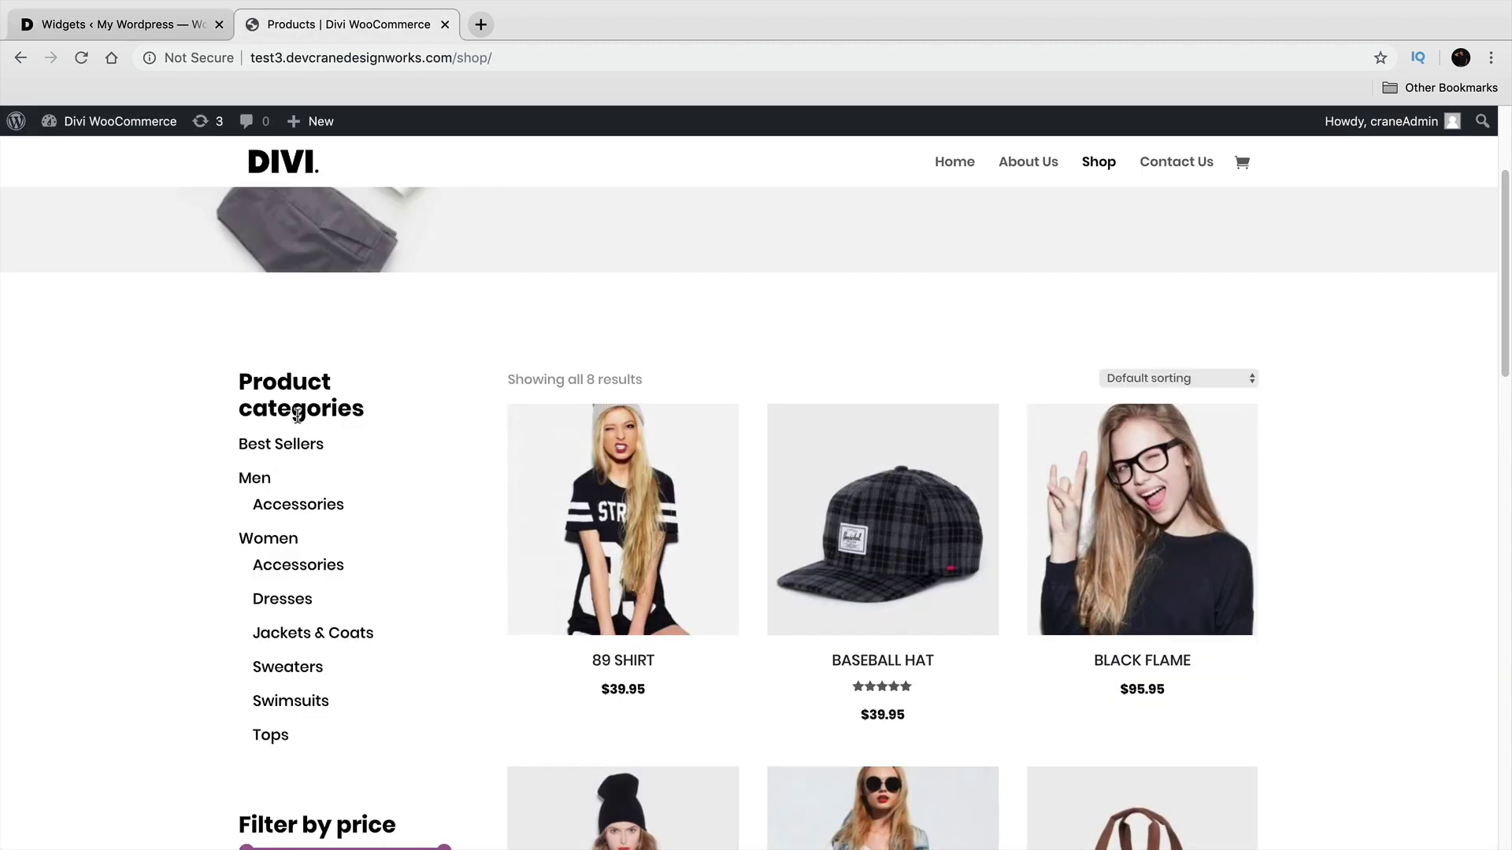
pyautogui.scroll(-1, 297, 435)
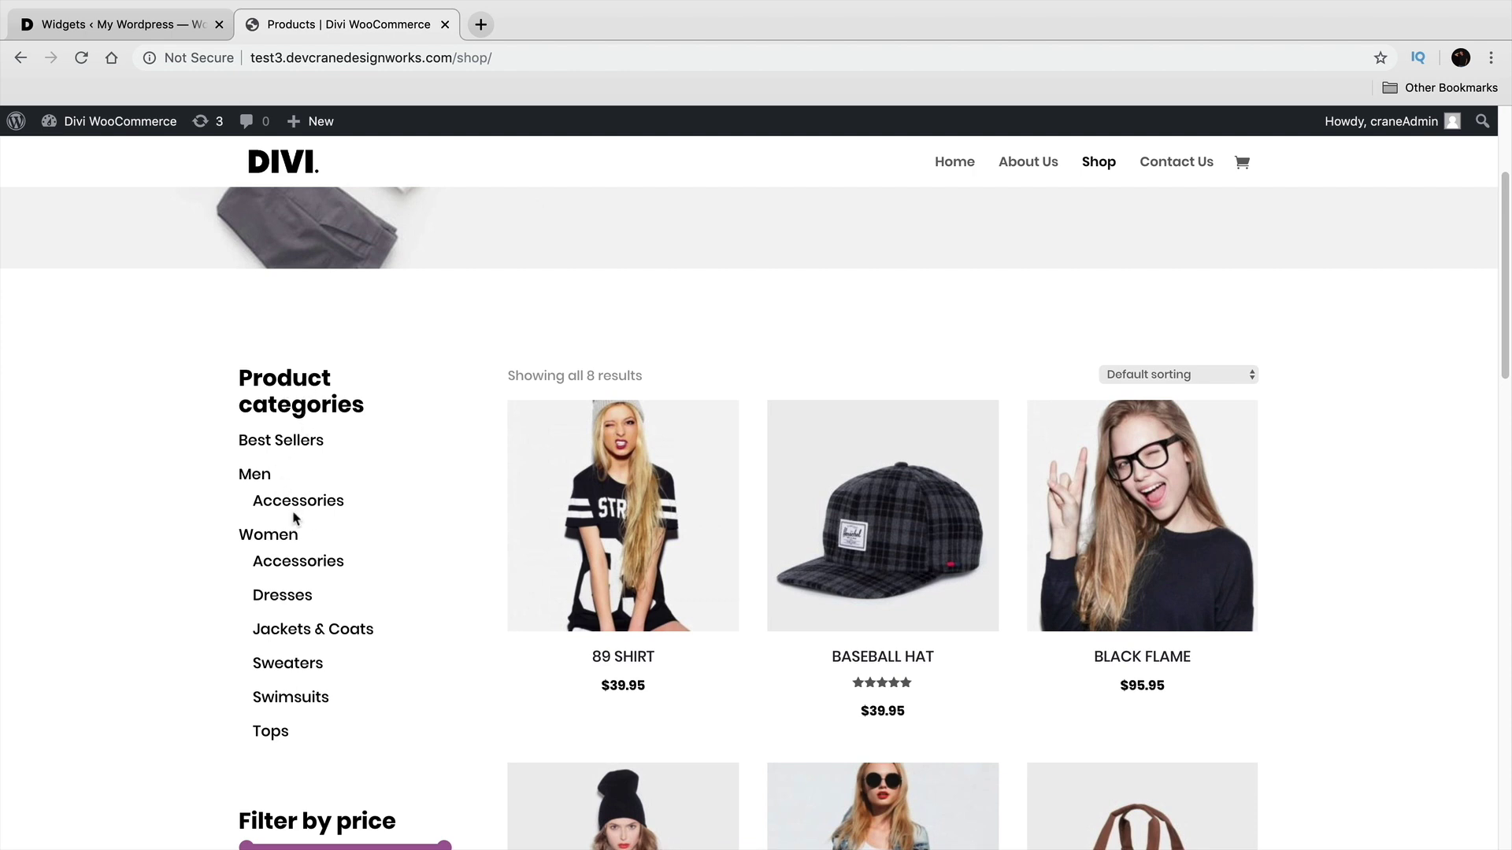
pyautogui.moveTo(278, 374); pyautogui.dragTo(317, 501)
pyautogui.scroll(-4, 328, 478)
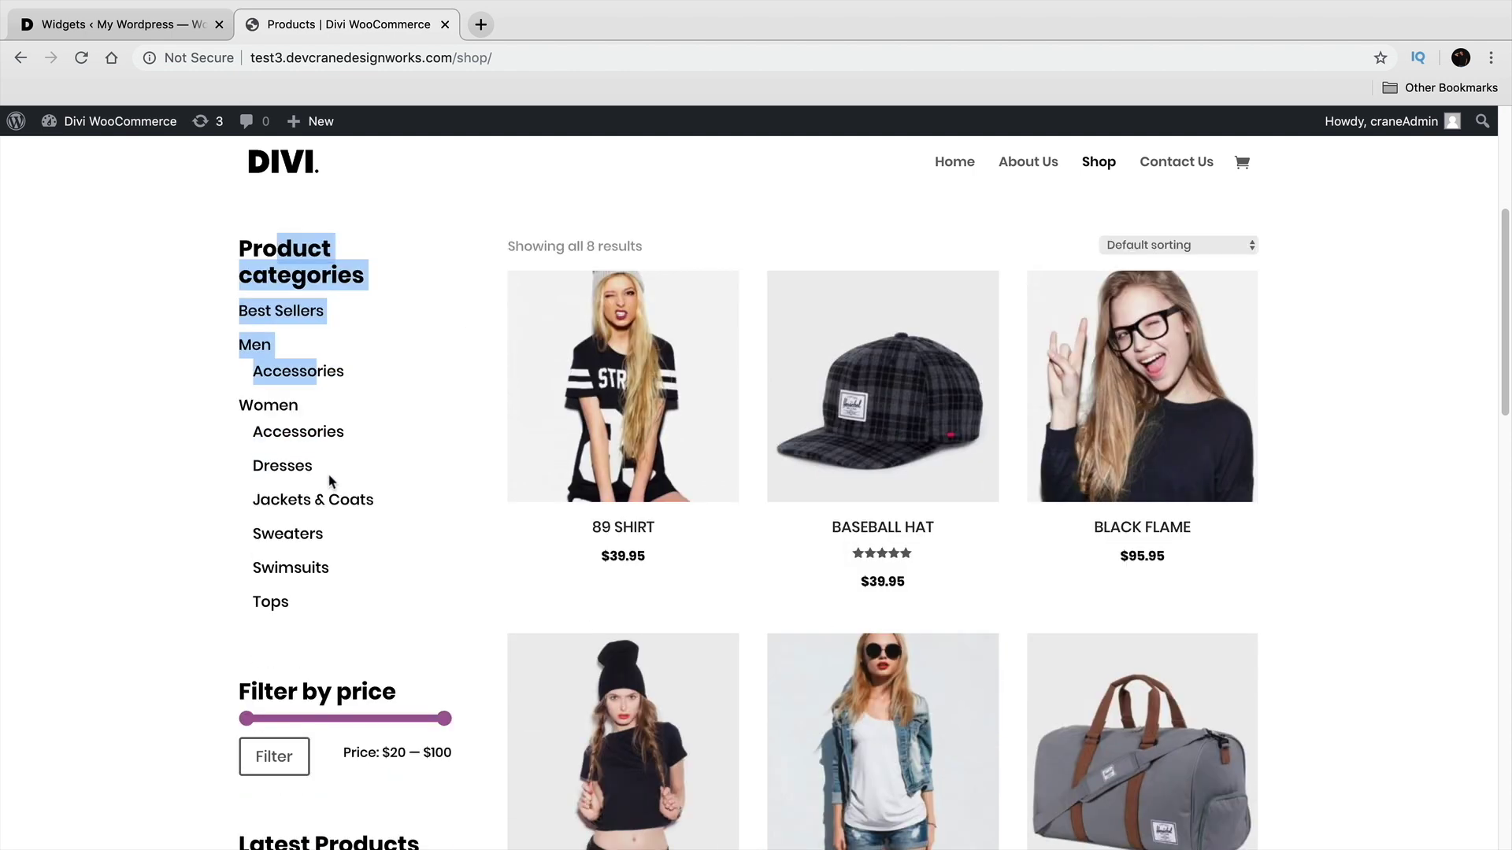
pyautogui.scroll(-3, 343, 530)
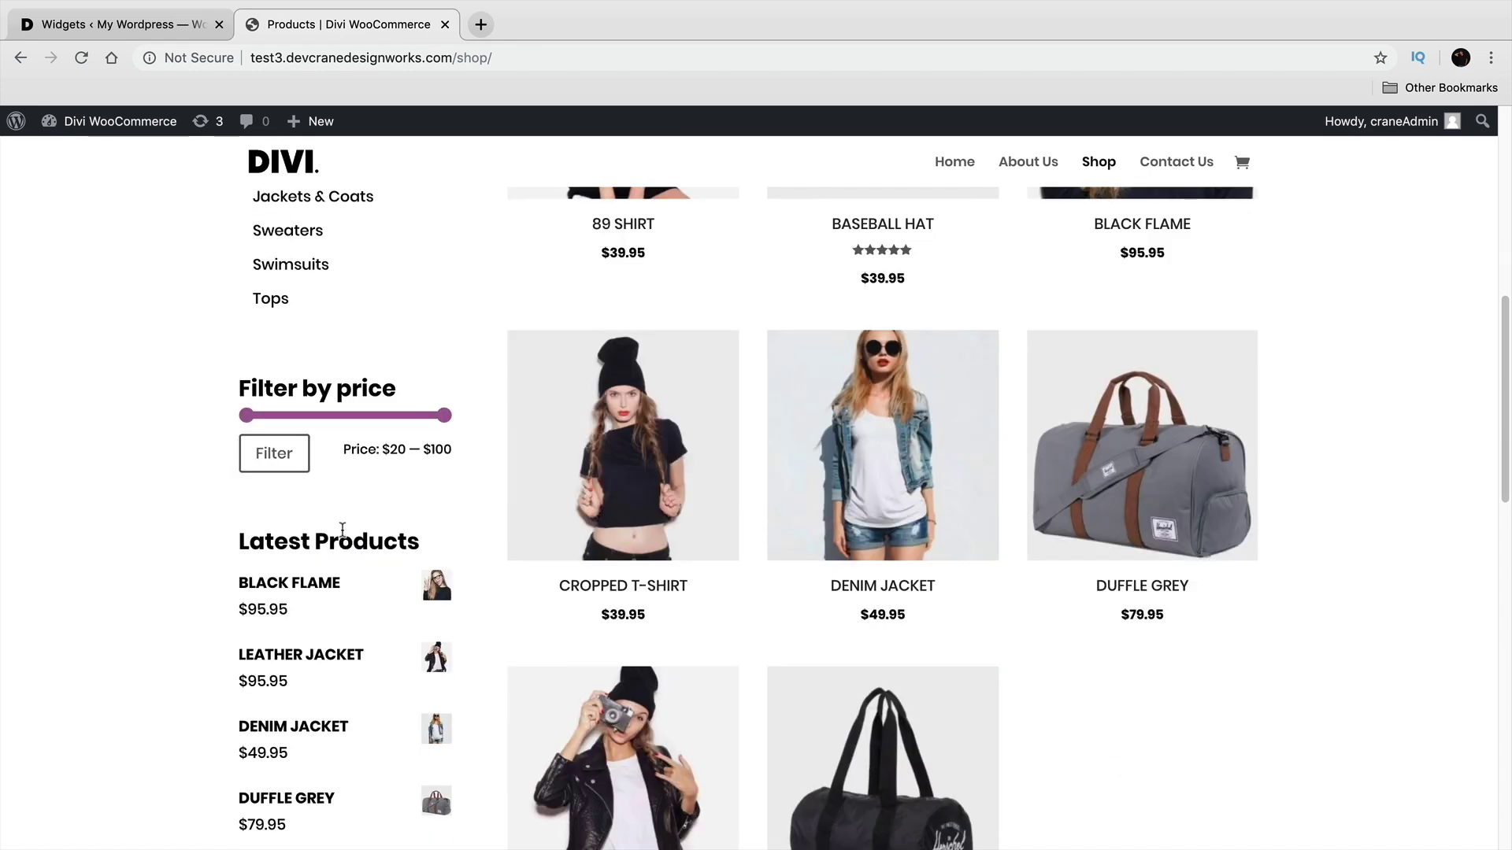
pyautogui.click(118, 24)
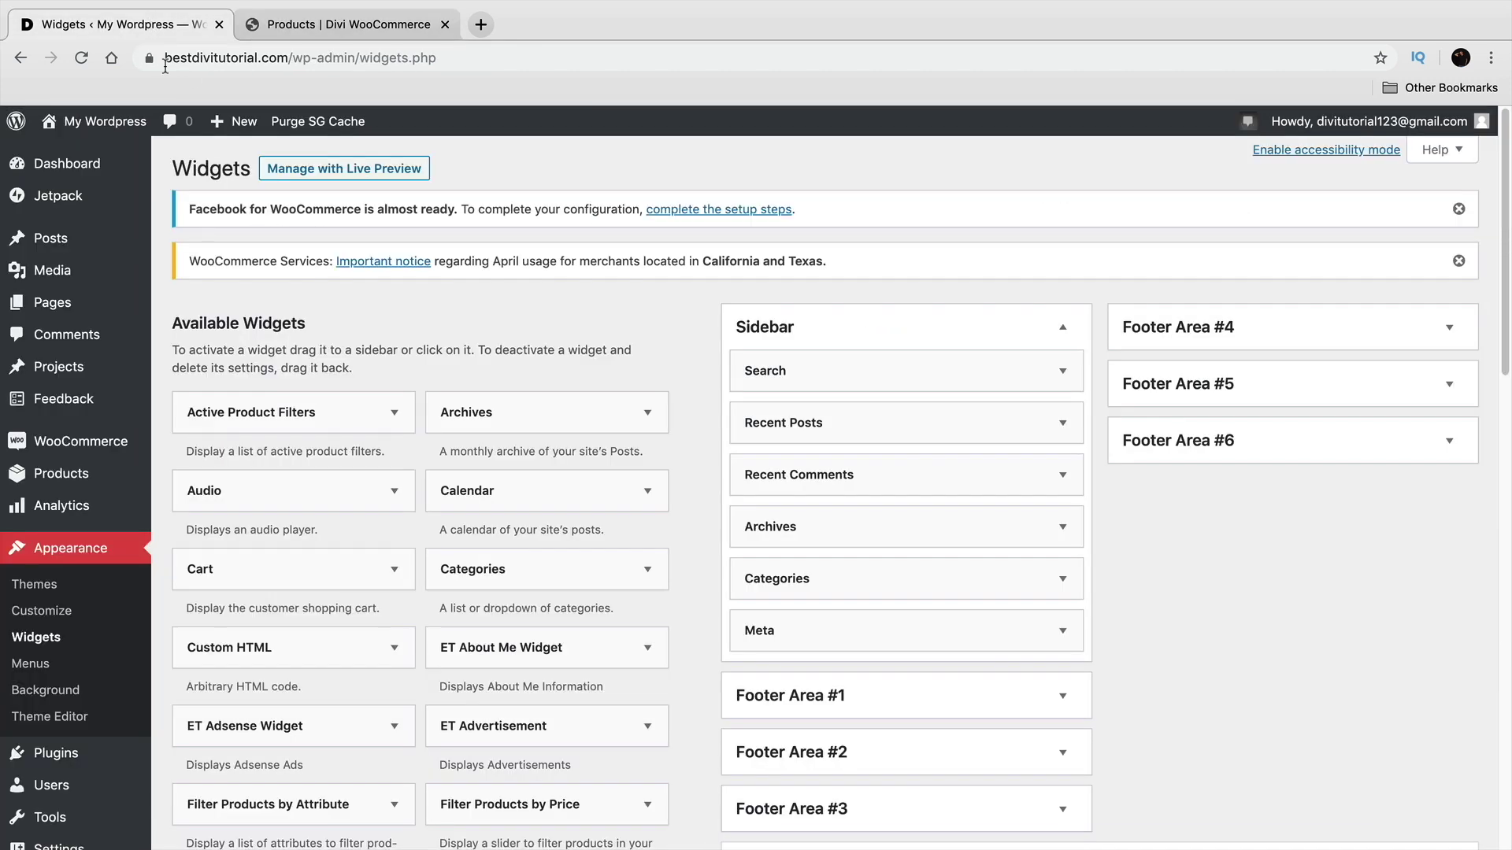
# Delete the Search, Recent Posts, Recent Comments, Archives, Categories and Meta widgets from the Sidebar area
pyautogui.click(1063, 371)
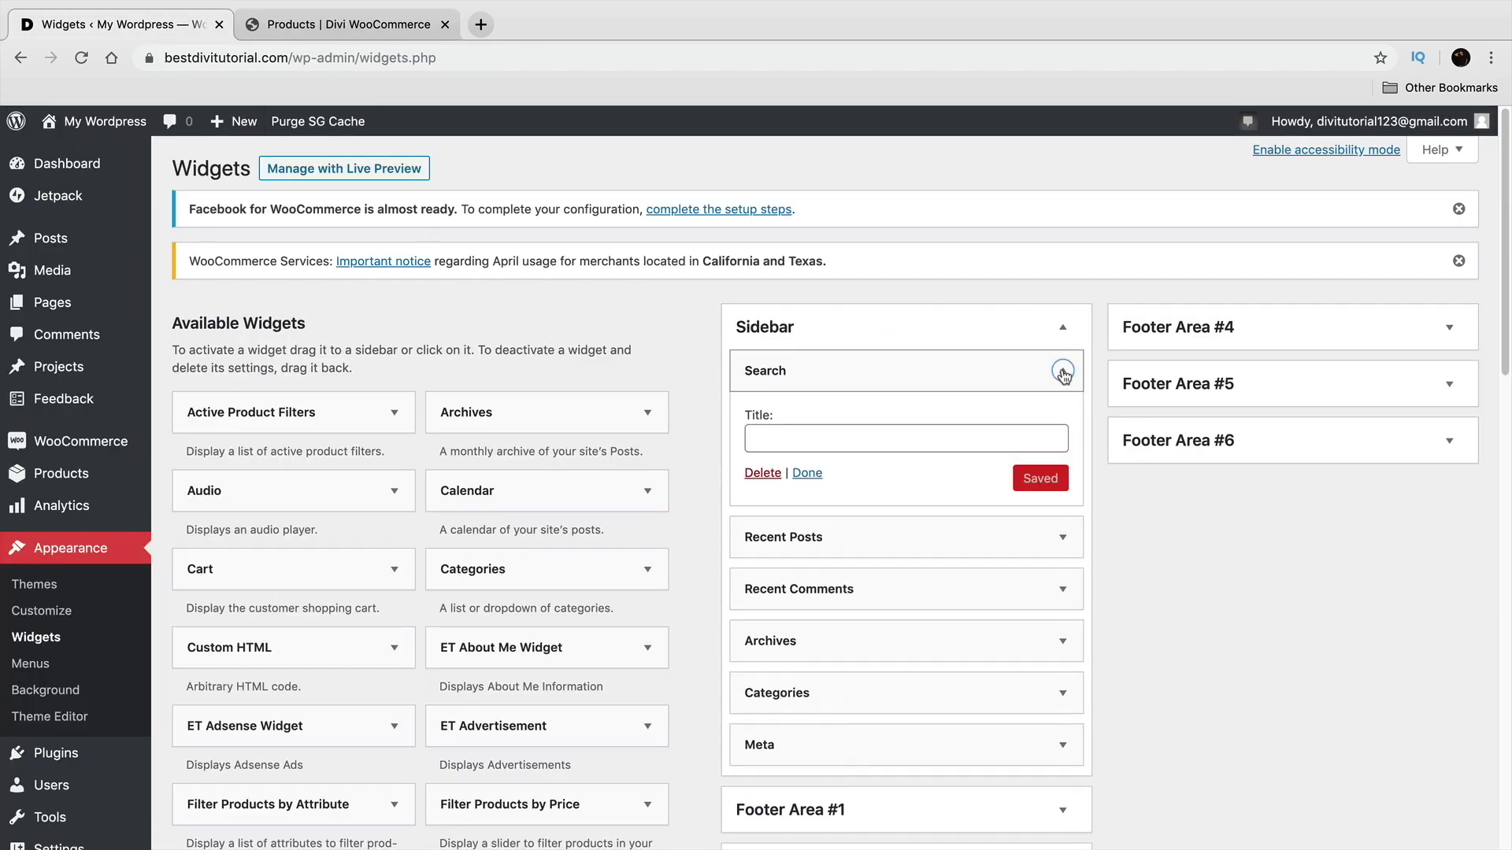
pyautogui.click(763, 472)
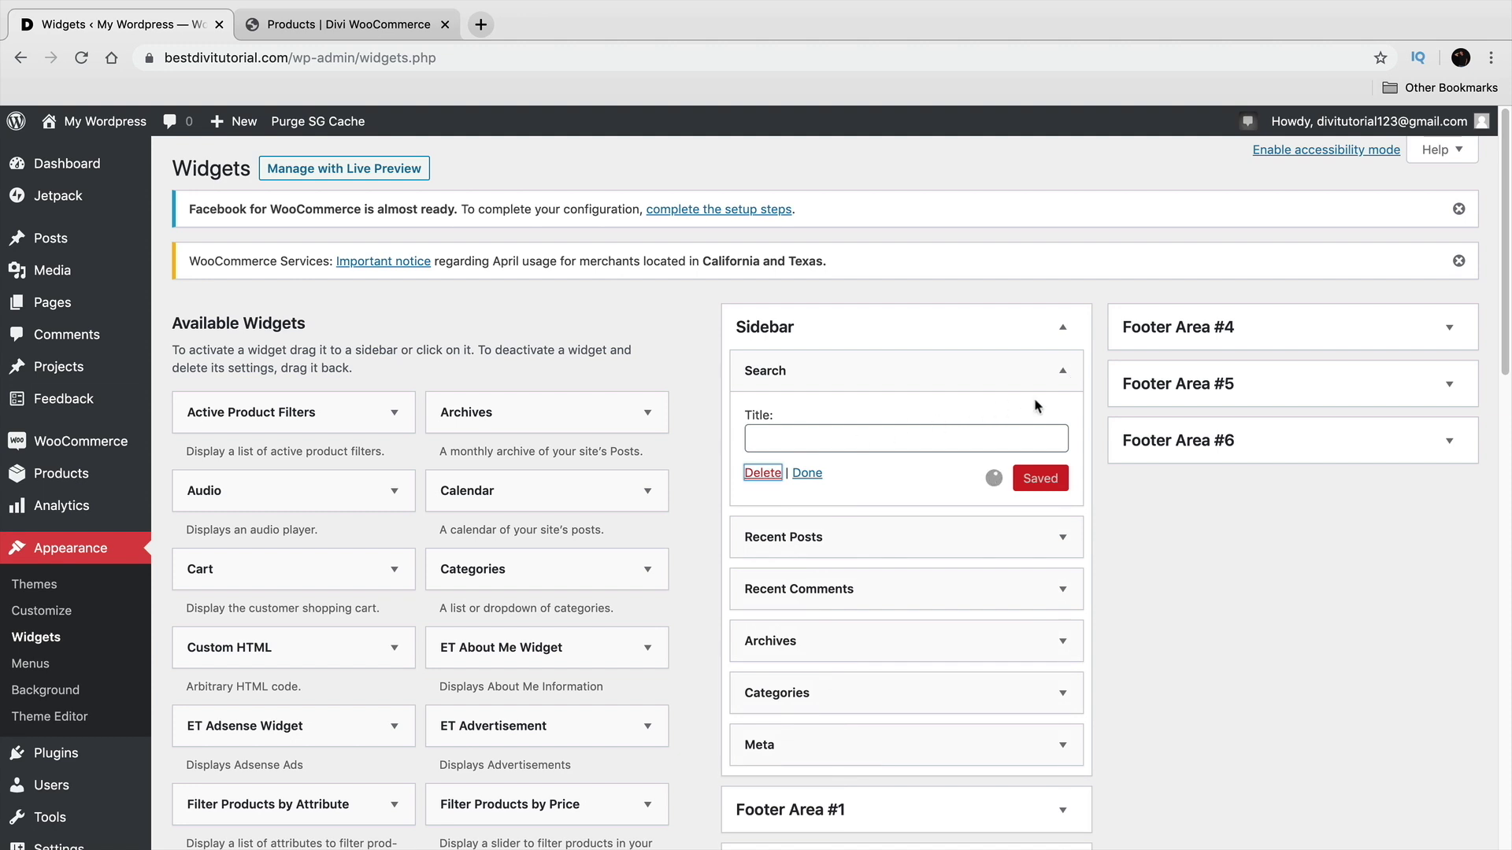
pyautogui.click(1062, 370)
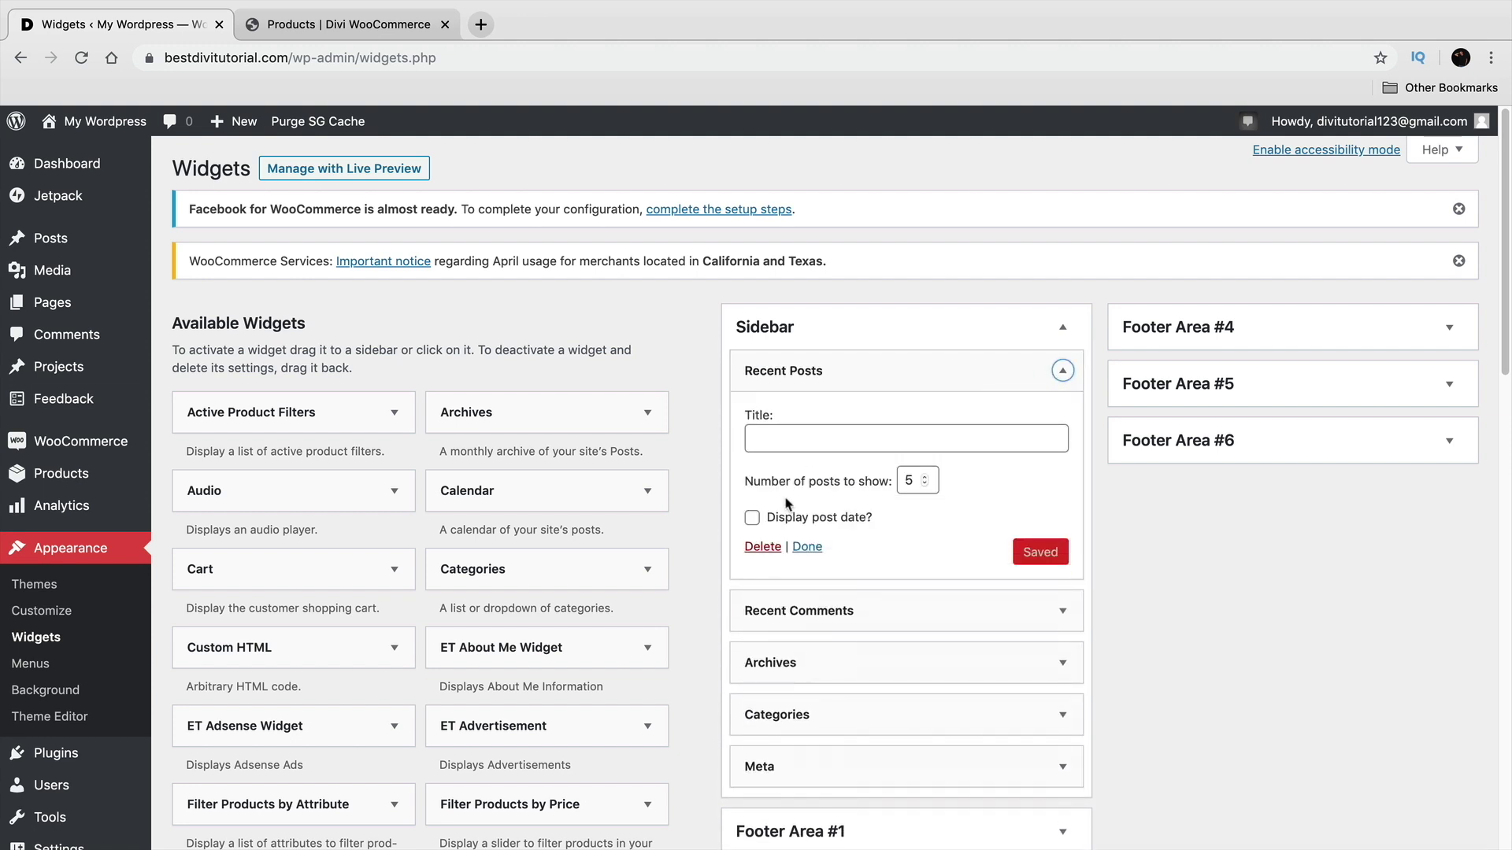
pyautogui.click(778, 549)
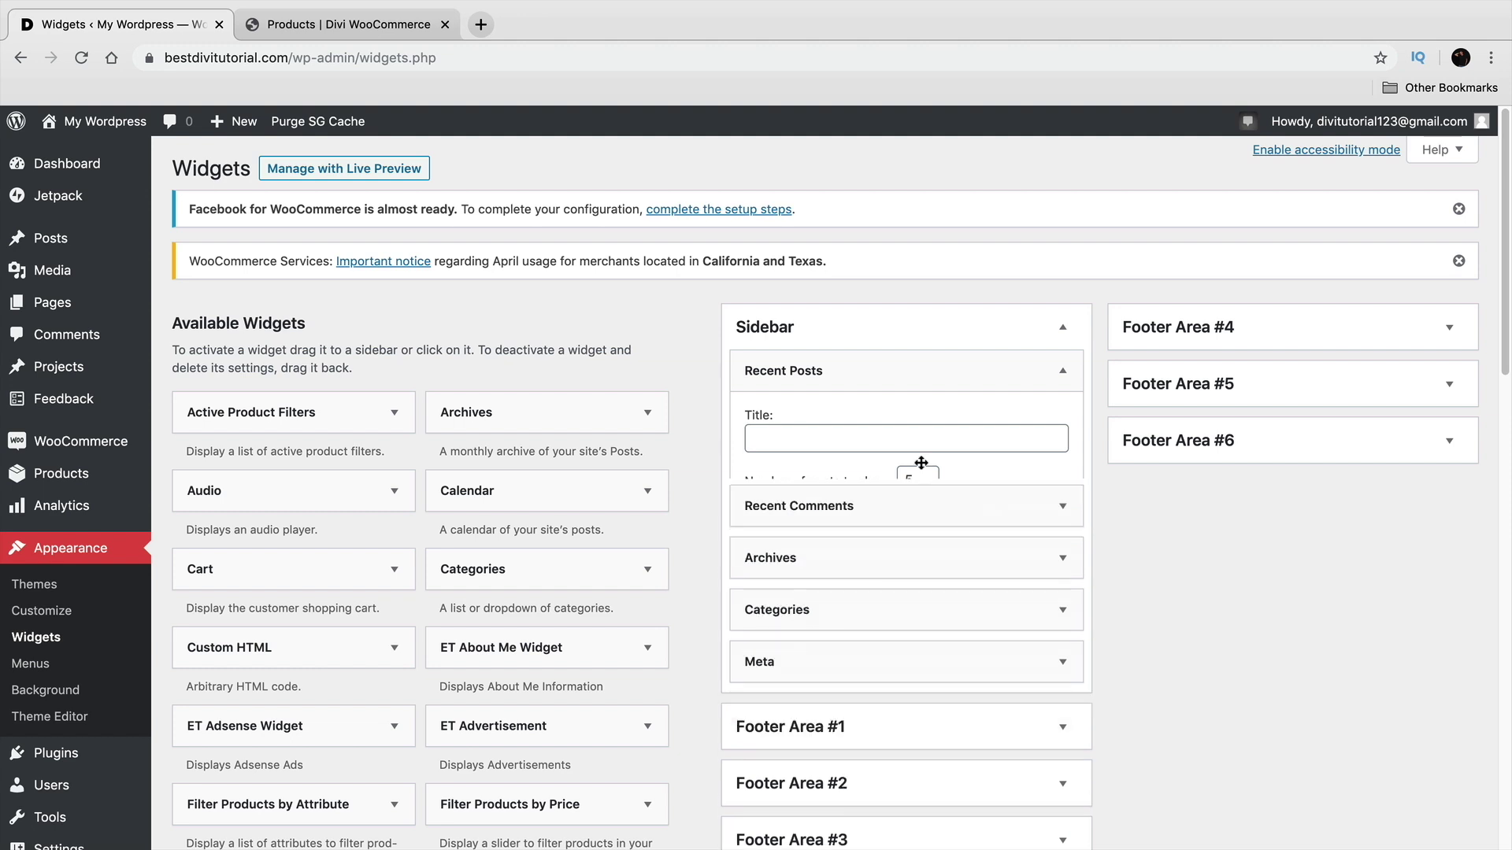
pyautogui.click(1062, 371)
pyautogui.click(760, 516)
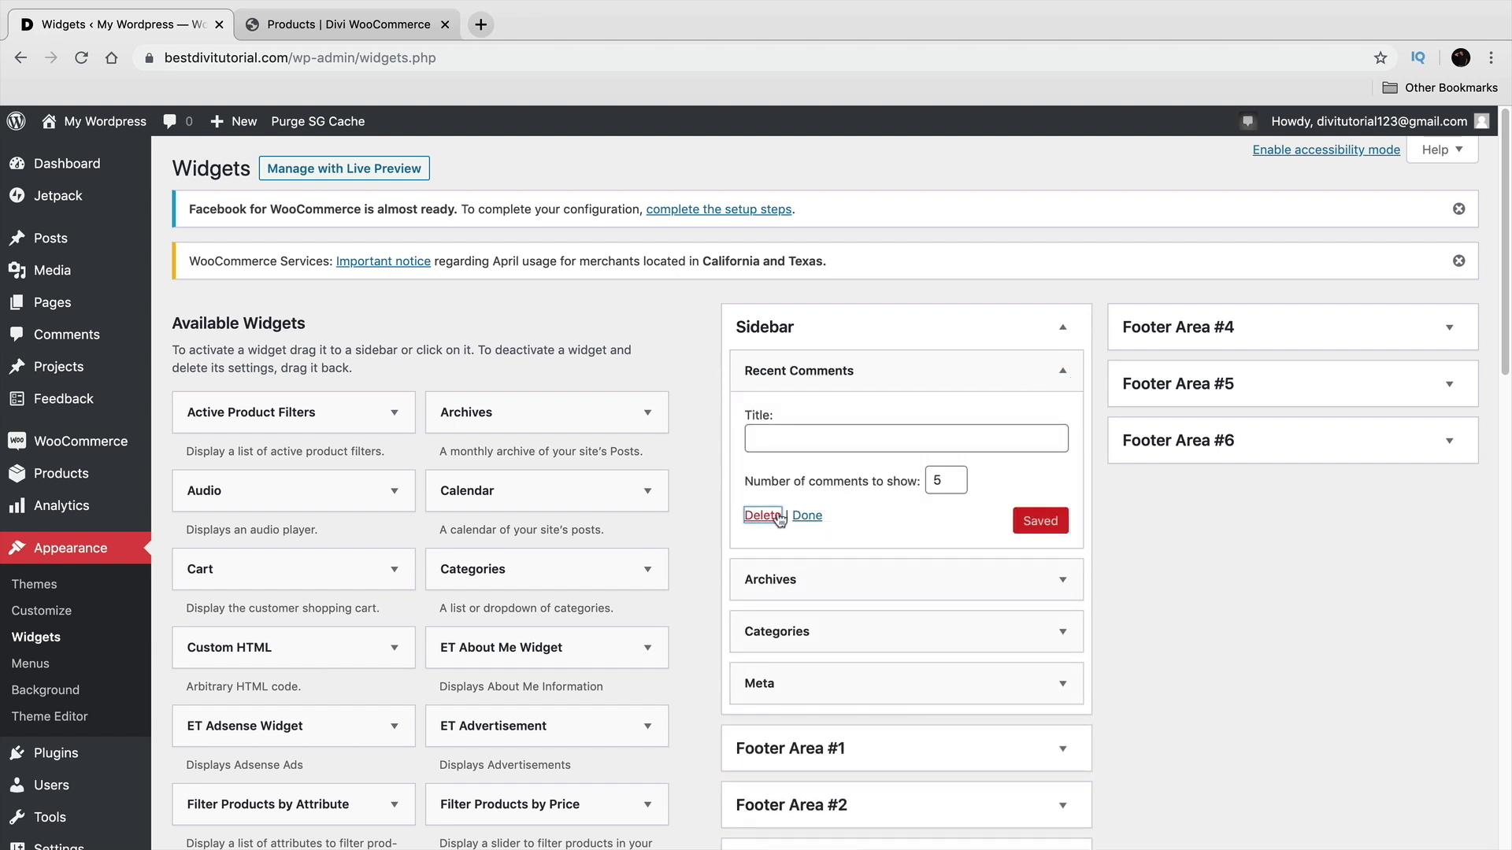
pyautogui.click(1063, 370)
pyautogui.click(763, 523)
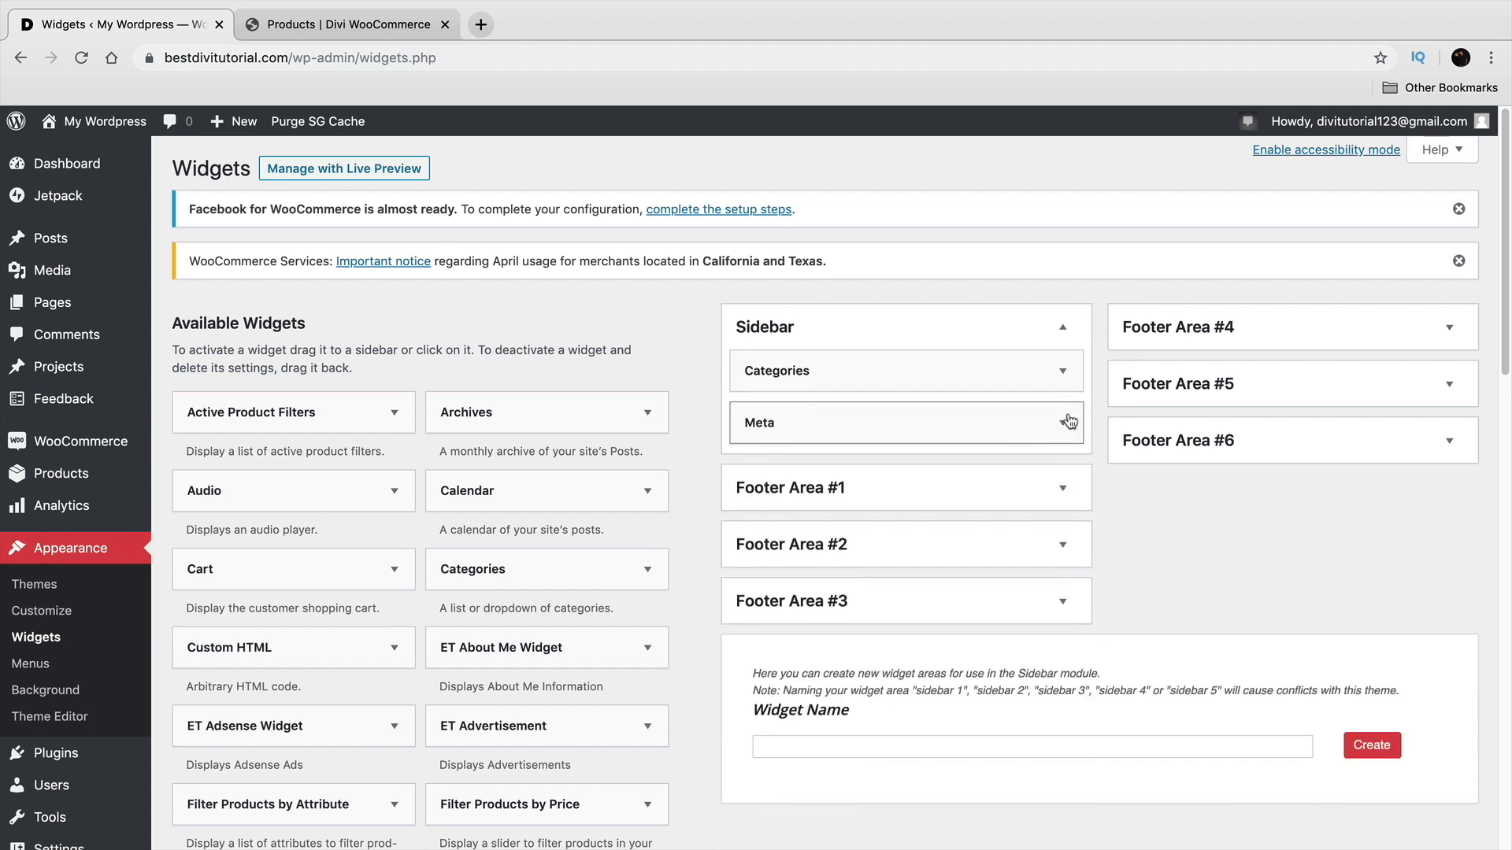
pyautogui.click(1062, 371)
pyautogui.click(762, 543)
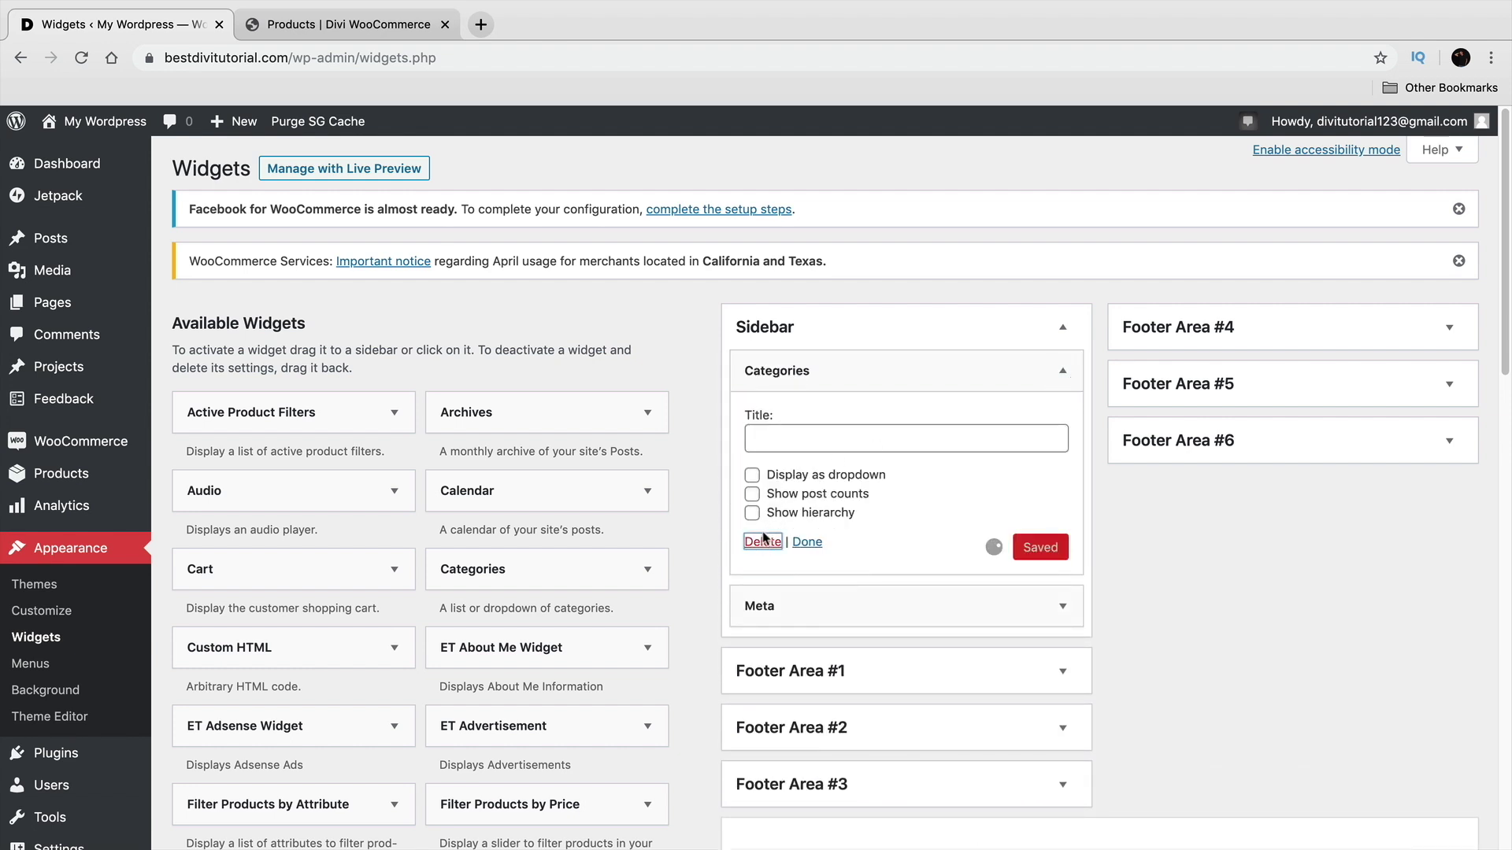
pyautogui.click(1062, 370)
pyautogui.click(763, 472)
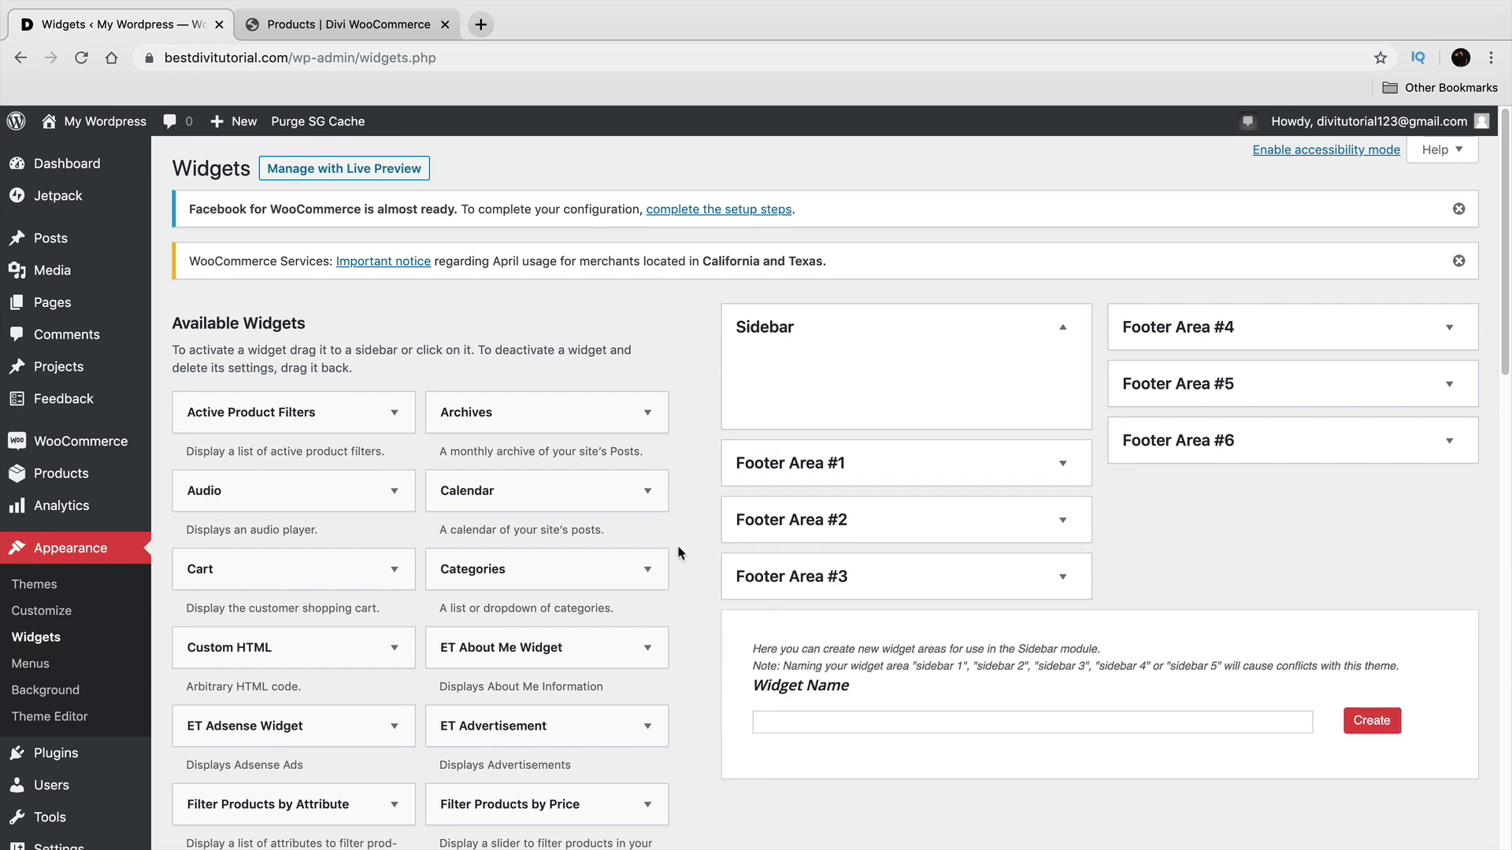
# Add the Product Search widget to the Sidebar area
pyautogui.scroll(-3, 682, 551)
pyautogui.scroll(-7, 684, 553)
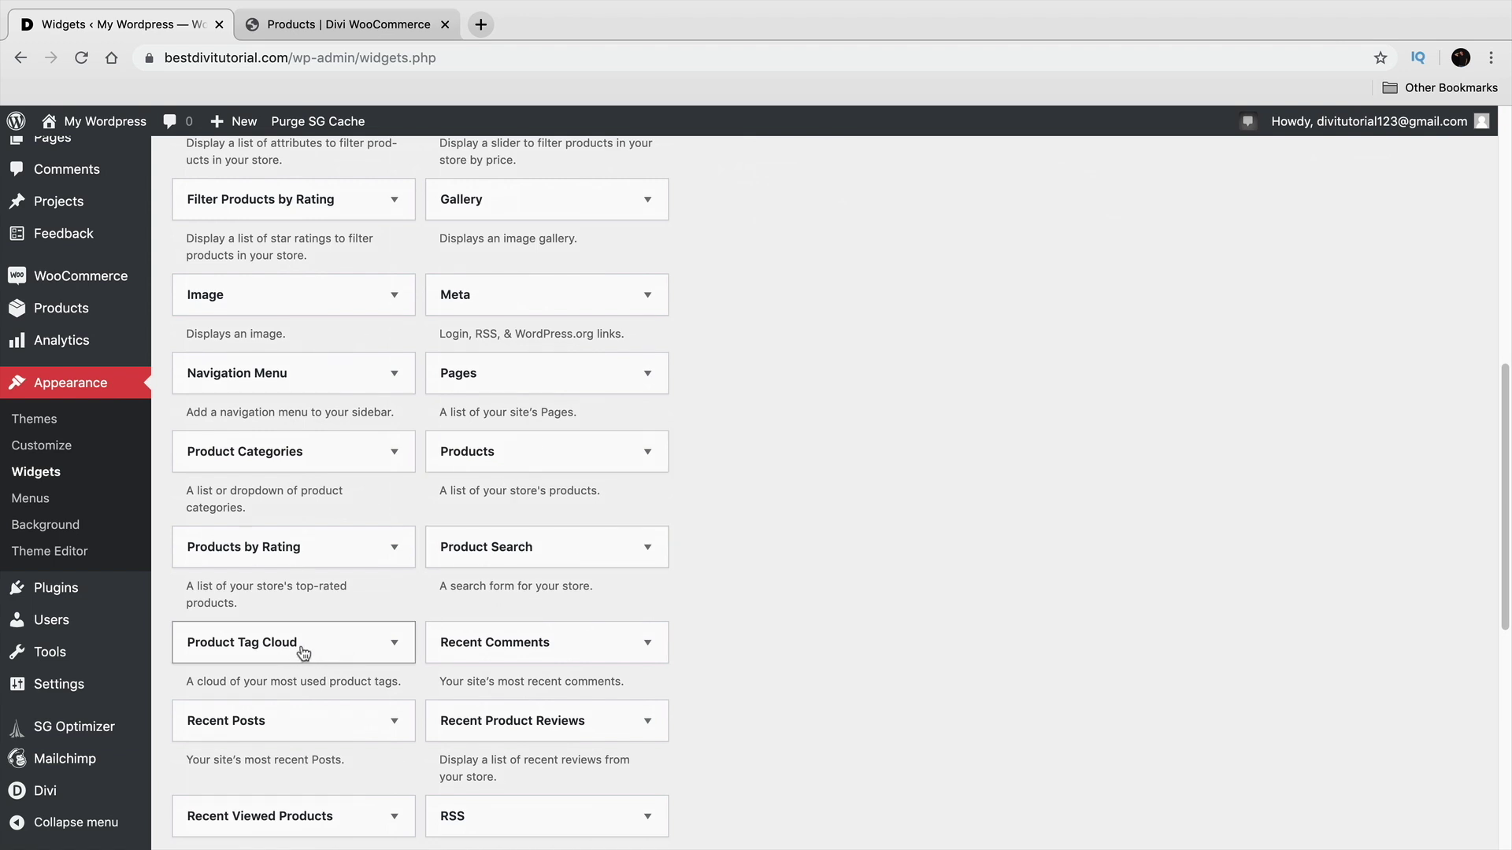
pyautogui.scroll(-2, 412, 584)
pyautogui.scroll(10, 756, 658)
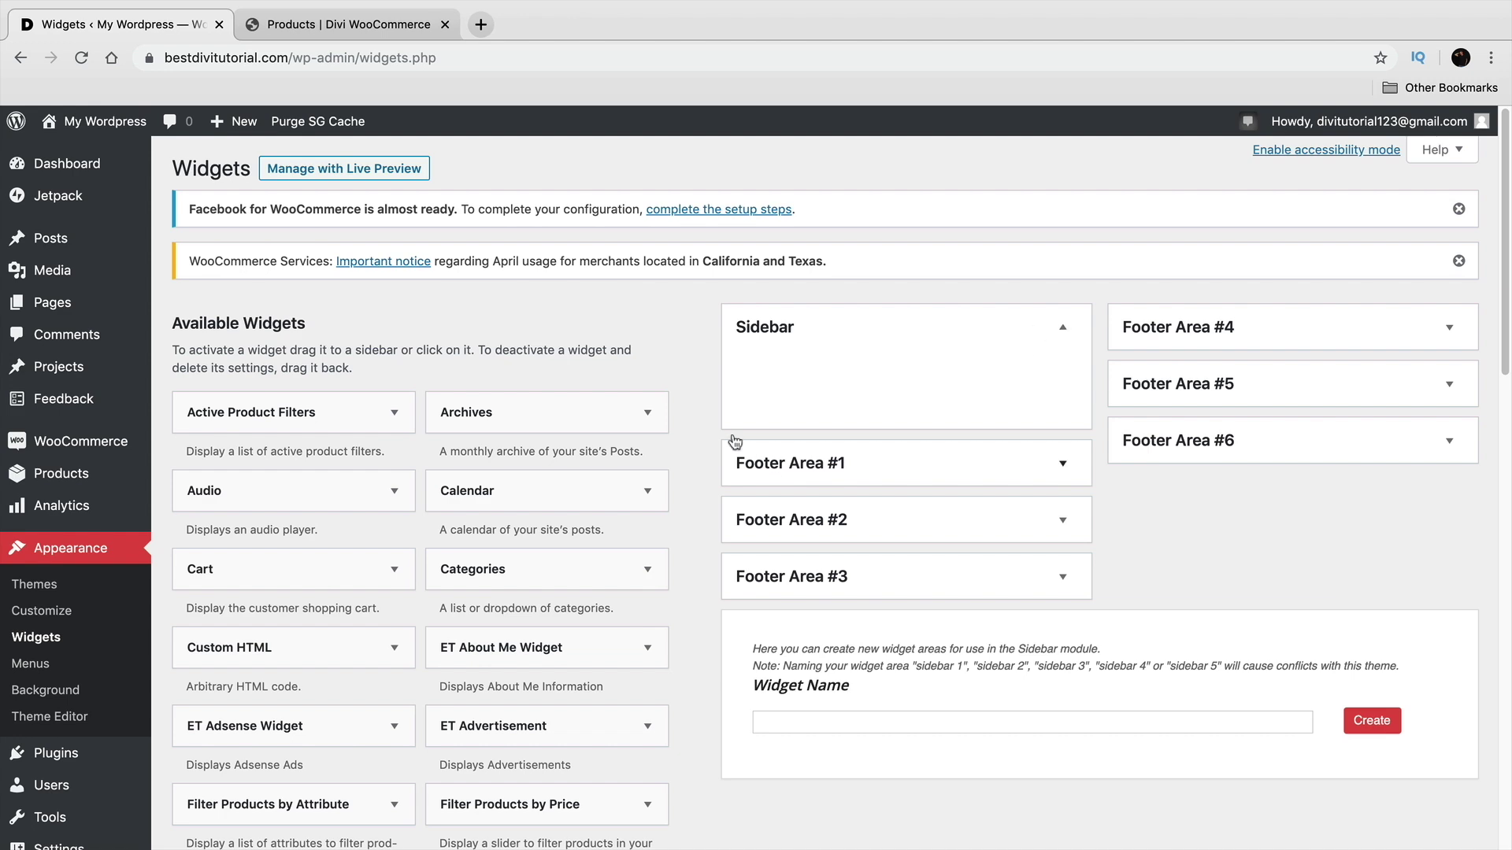
pyautogui.scroll(-5, 492, 510)
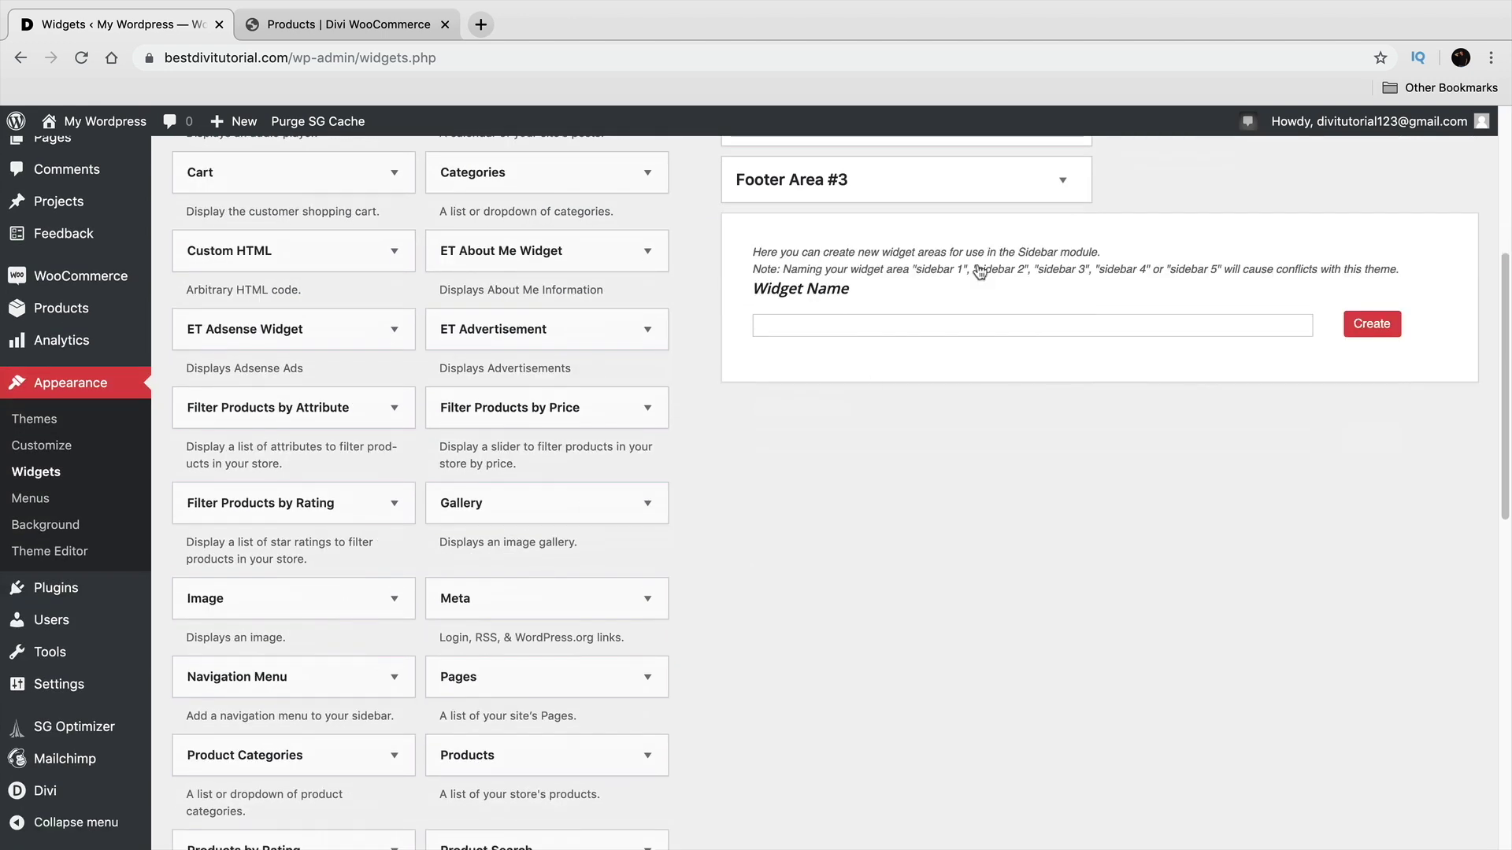
pyautogui.scroll(-3, 858, 482)
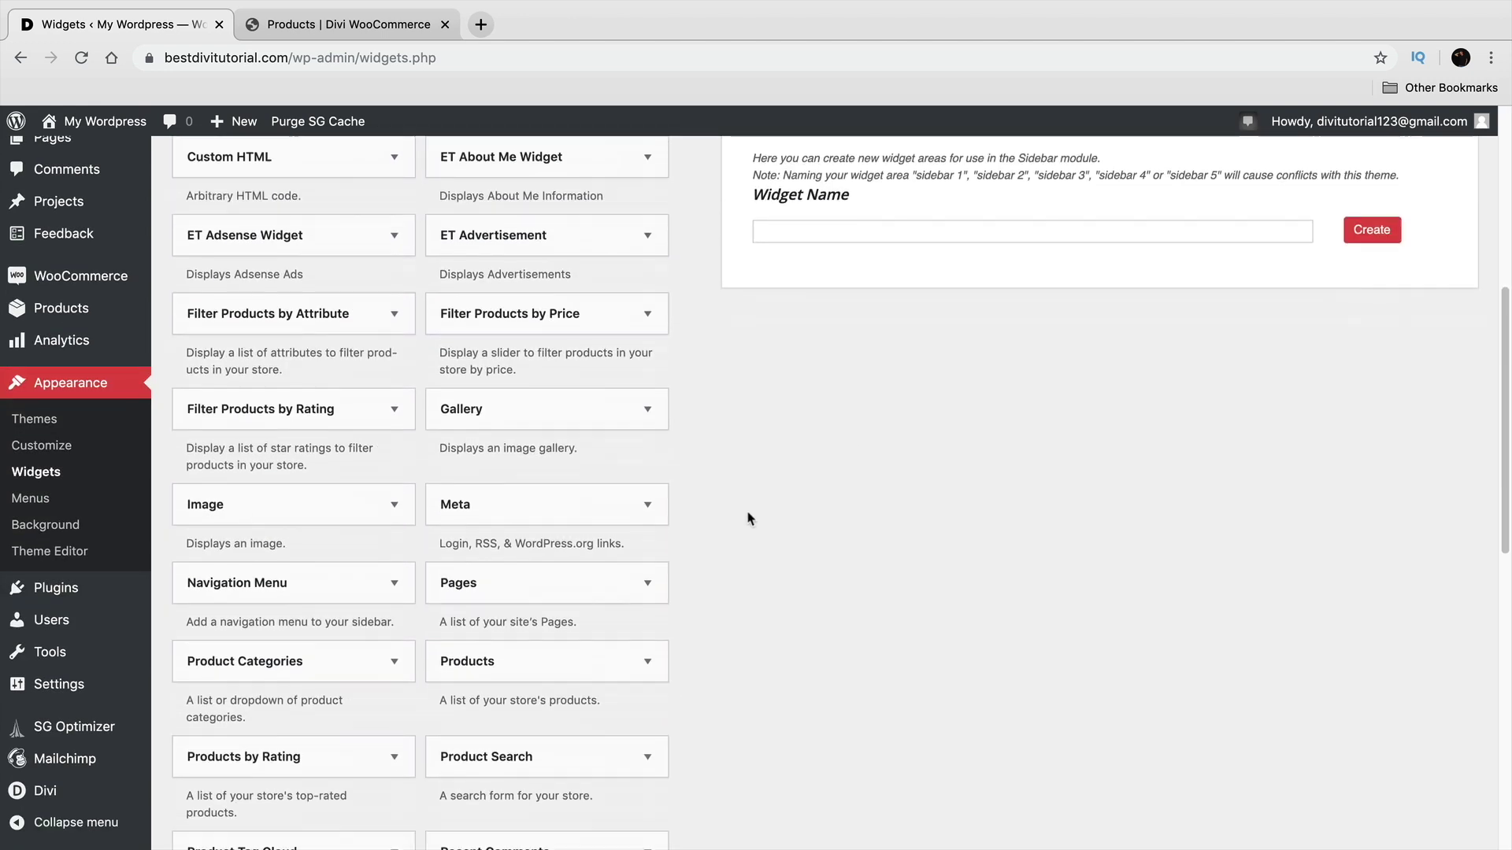
pyautogui.scroll(-1, 742, 512)
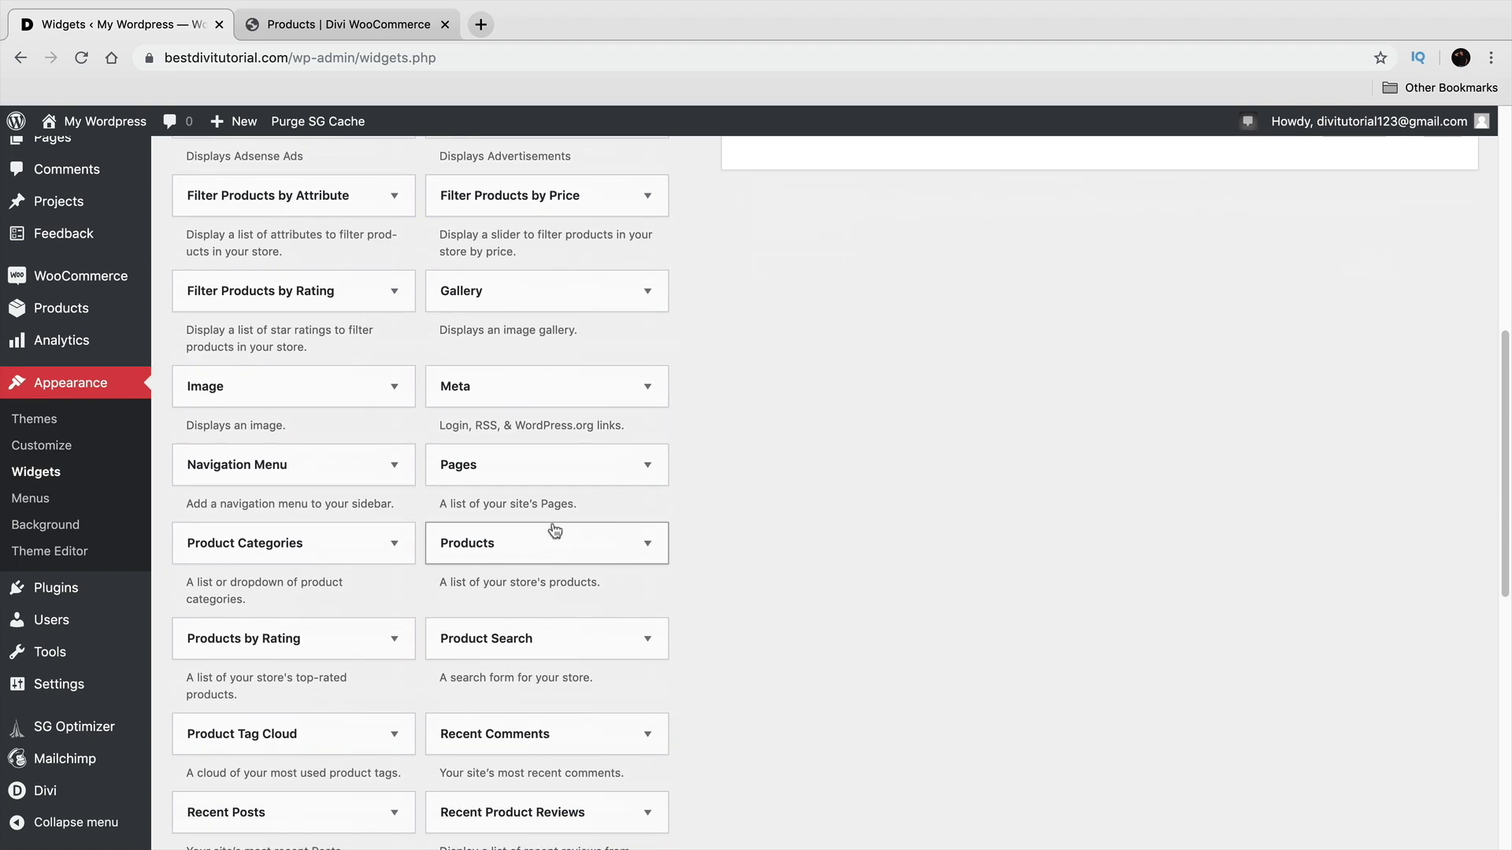
pyautogui.moveTo(564, 629); pyautogui.dragTo(858, 381)
pyautogui.scroll(5, 663, 480)
pyautogui.scroll(3, 796, 456)
# Title the Product Search widget "PRODUCT SEARCH" and save it
pyautogui.click(964, 430)
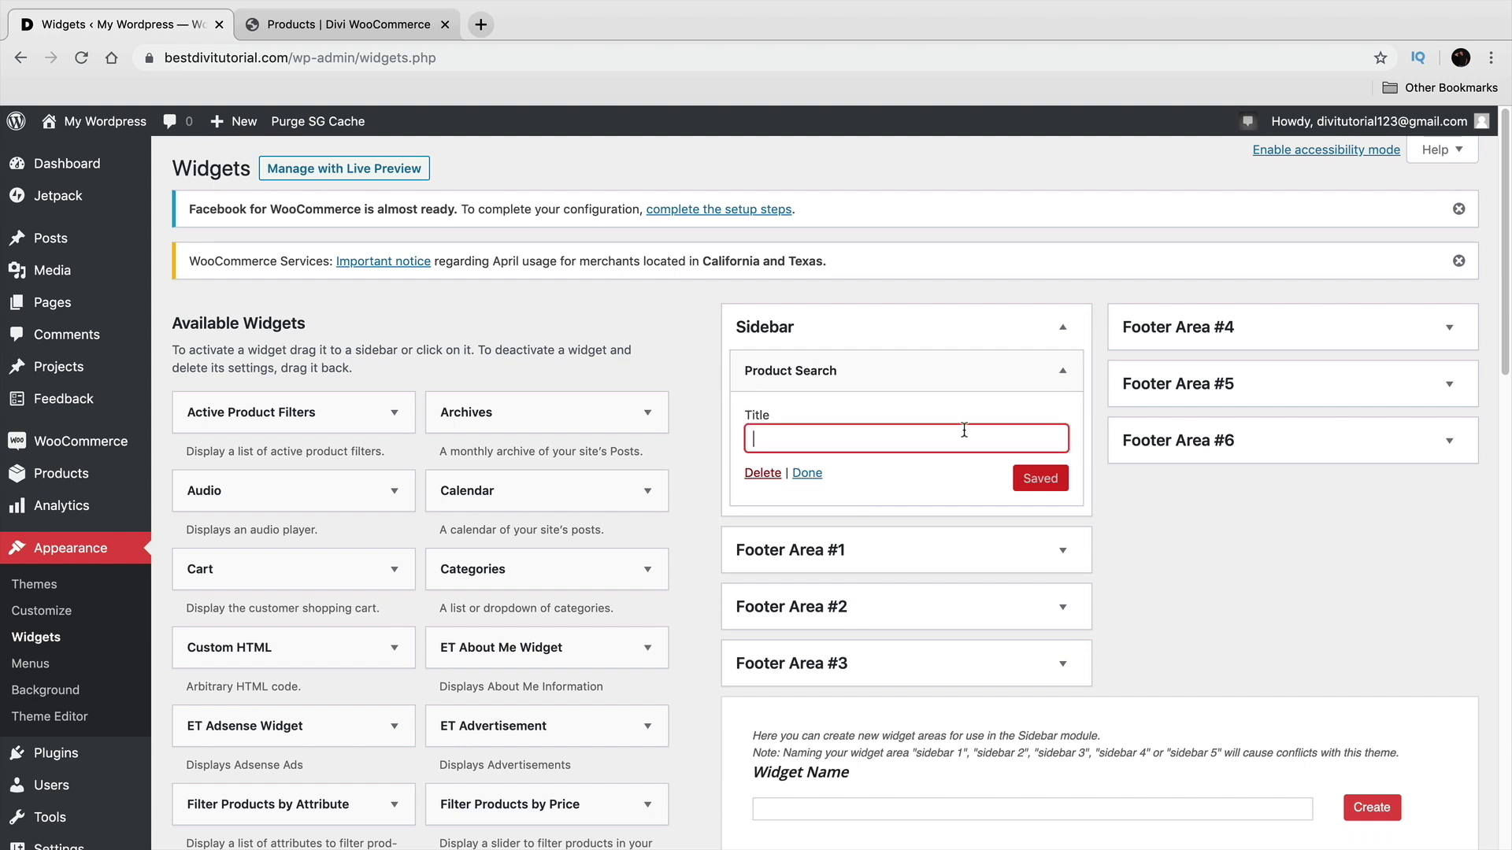
pyautogui.write('PRODUCT S')
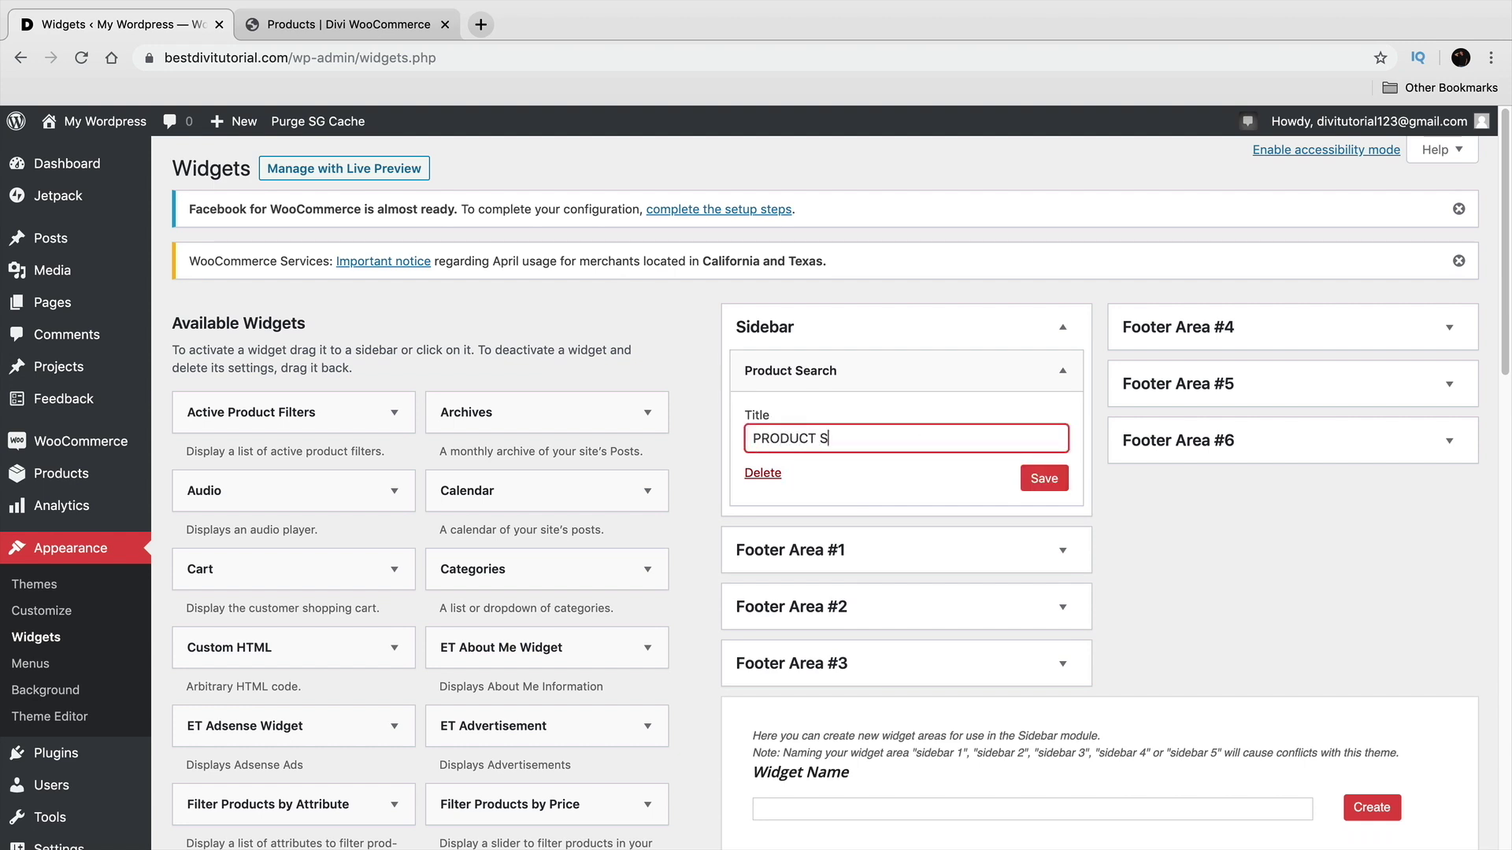
pyautogui.click(1028, 474)
# Add the Product Categories widget below Product Search in the Sidebar area and collapse its settings
pyautogui.scroll(-2, 669, 551)
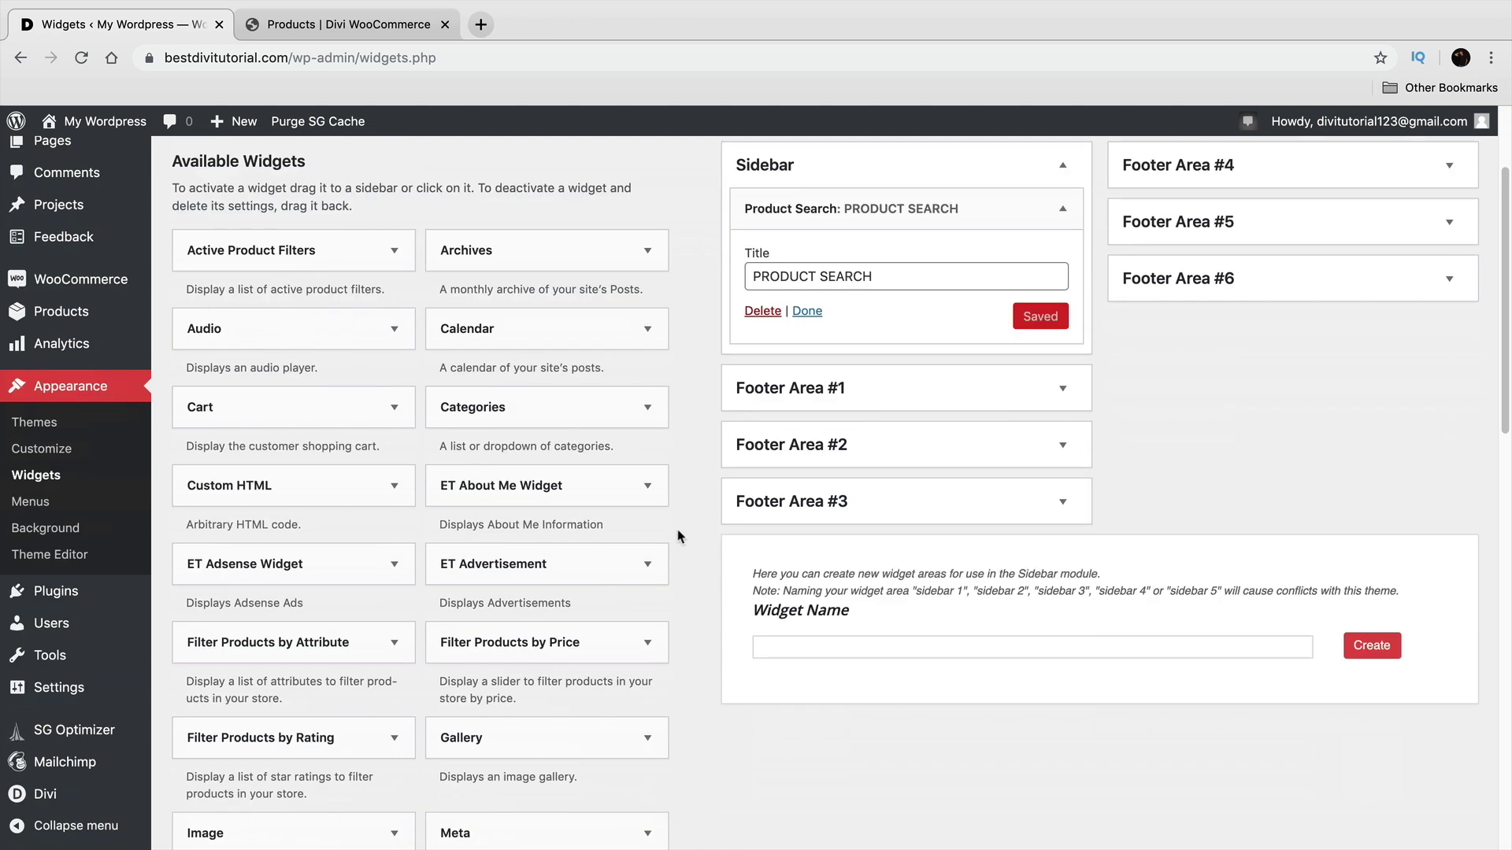
pyautogui.scroll(-4, 677, 536)
pyautogui.moveTo(323, 682); pyautogui.dragTo(906, 441)
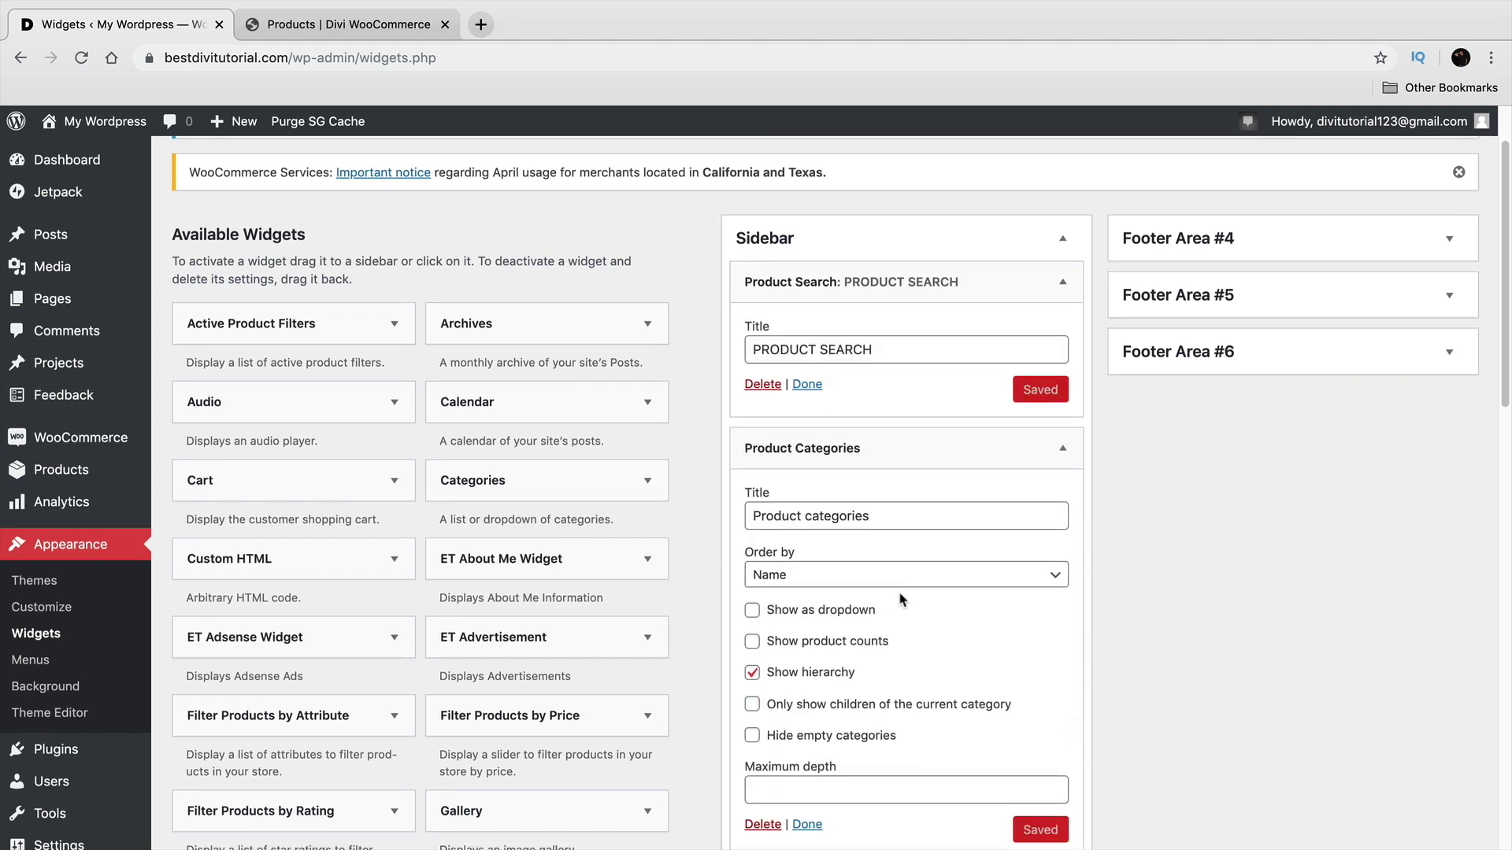
pyautogui.scroll(-1, 780, 630)
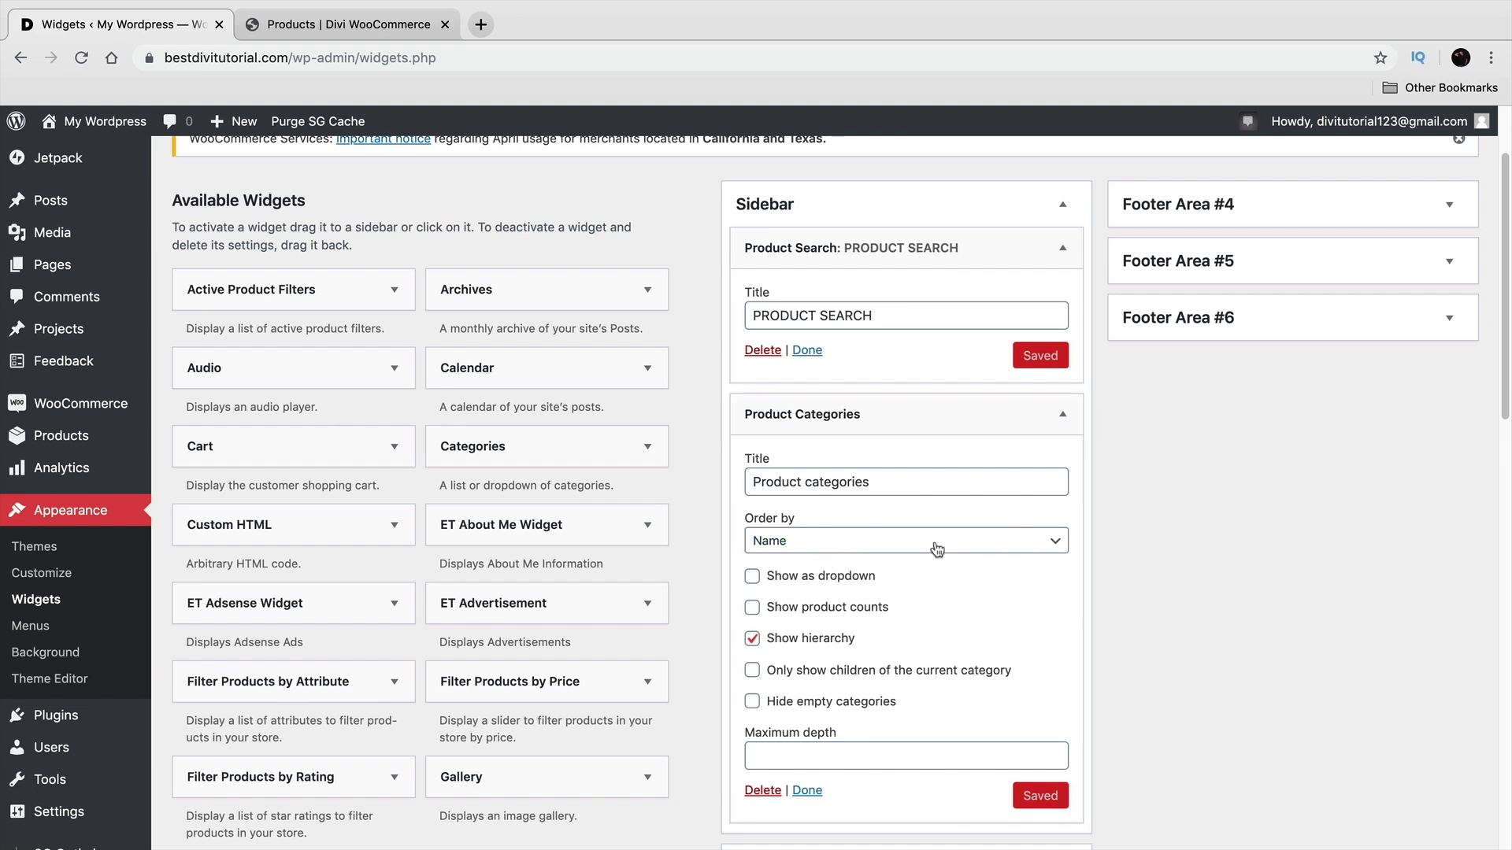
pyautogui.click(1062, 414)
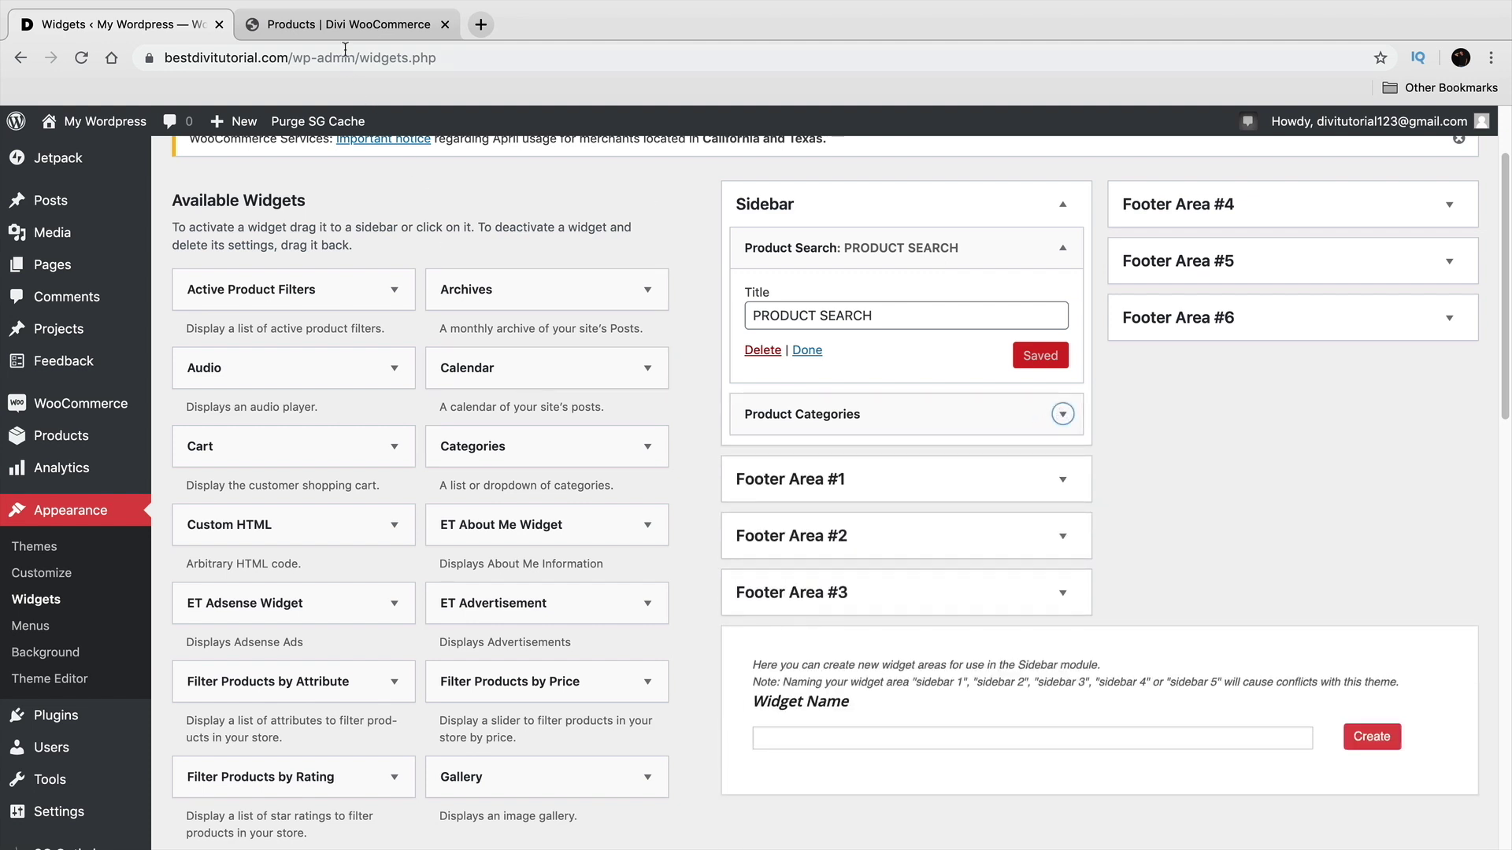
# Check the sample shop page's sidebar and add the Filter Products by Price widget below Product Categories in the Sidebar area
pyautogui.hotkey('ctrl', 'Tab')
pyautogui.moveTo(397, 394); pyautogui.dragTo(240, 385)
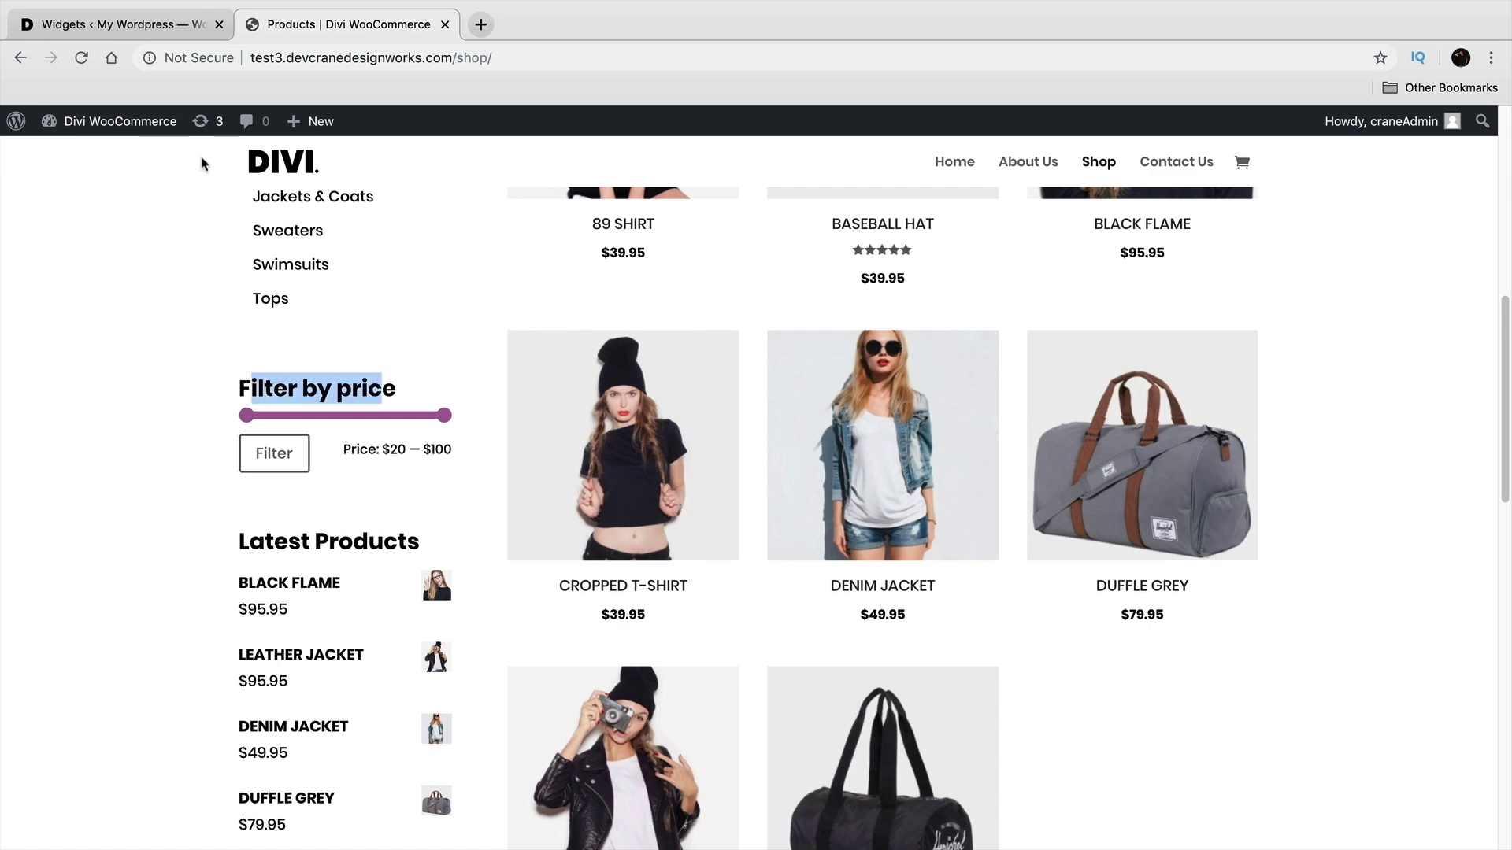
pyautogui.click(118, 23)
pyautogui.scroll(-1, 405, 520)
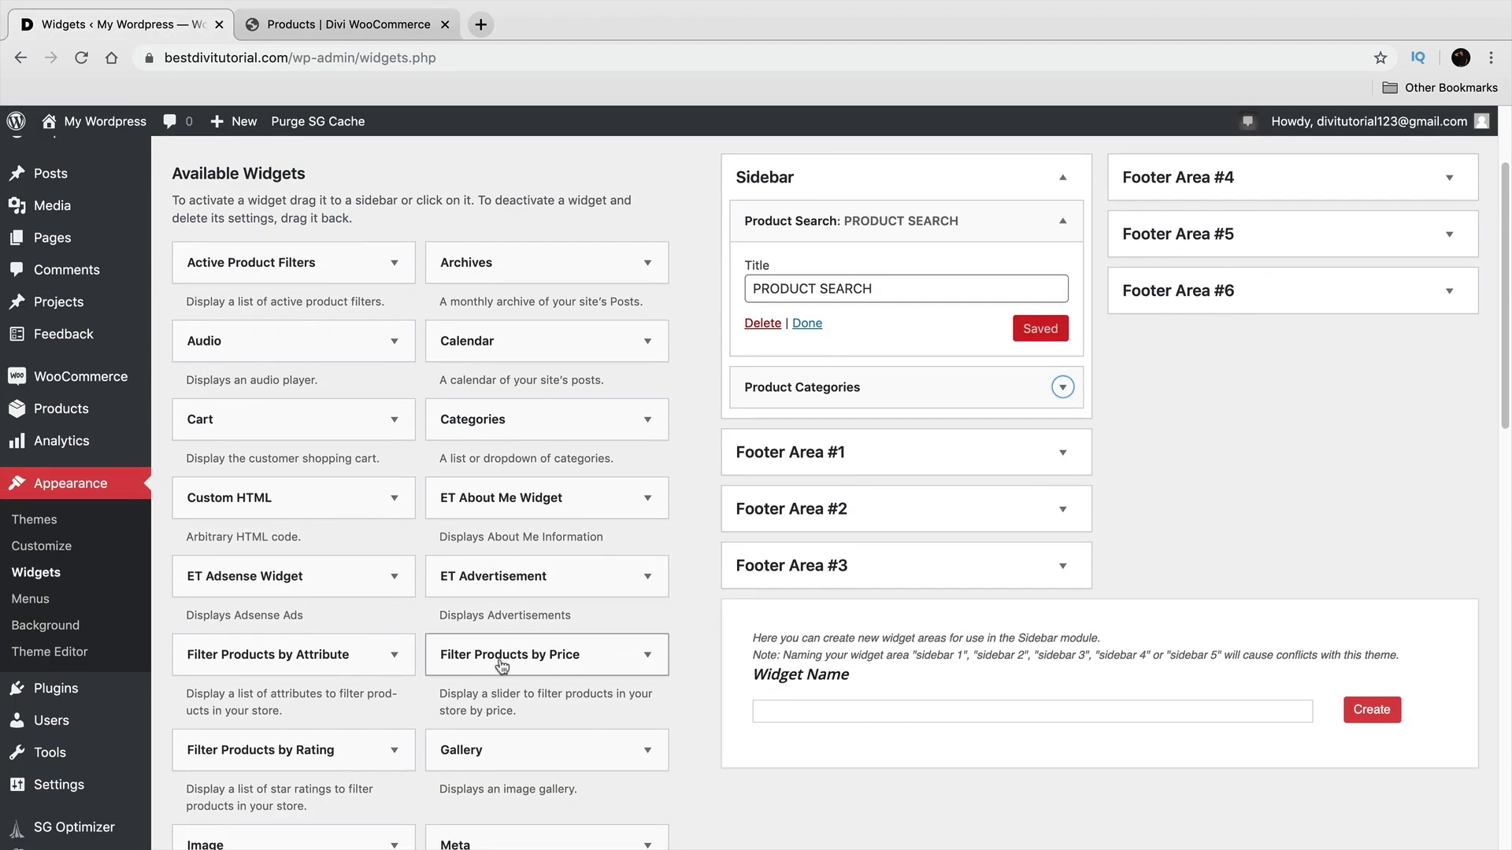
pyautogui.moveTo(470, 670); pyautogui.dragTo(884, 432)
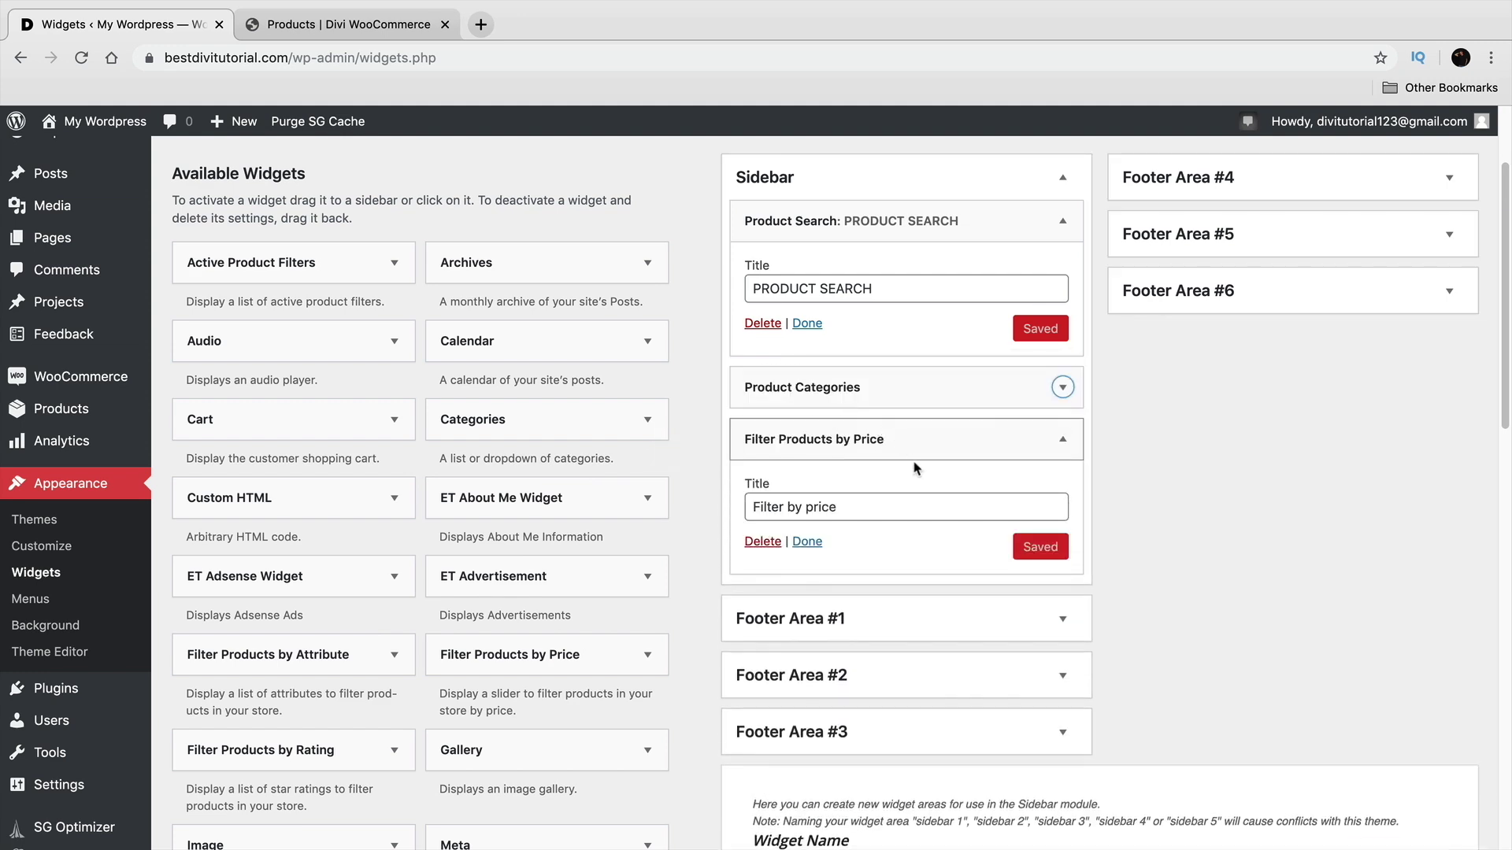
# Check which widgets follow the price filter in the sample shop page's sidebar, and return to the Widgets page
pyautogui.click(410, 24)
pyautogui.scroll(-5, 306, 572)
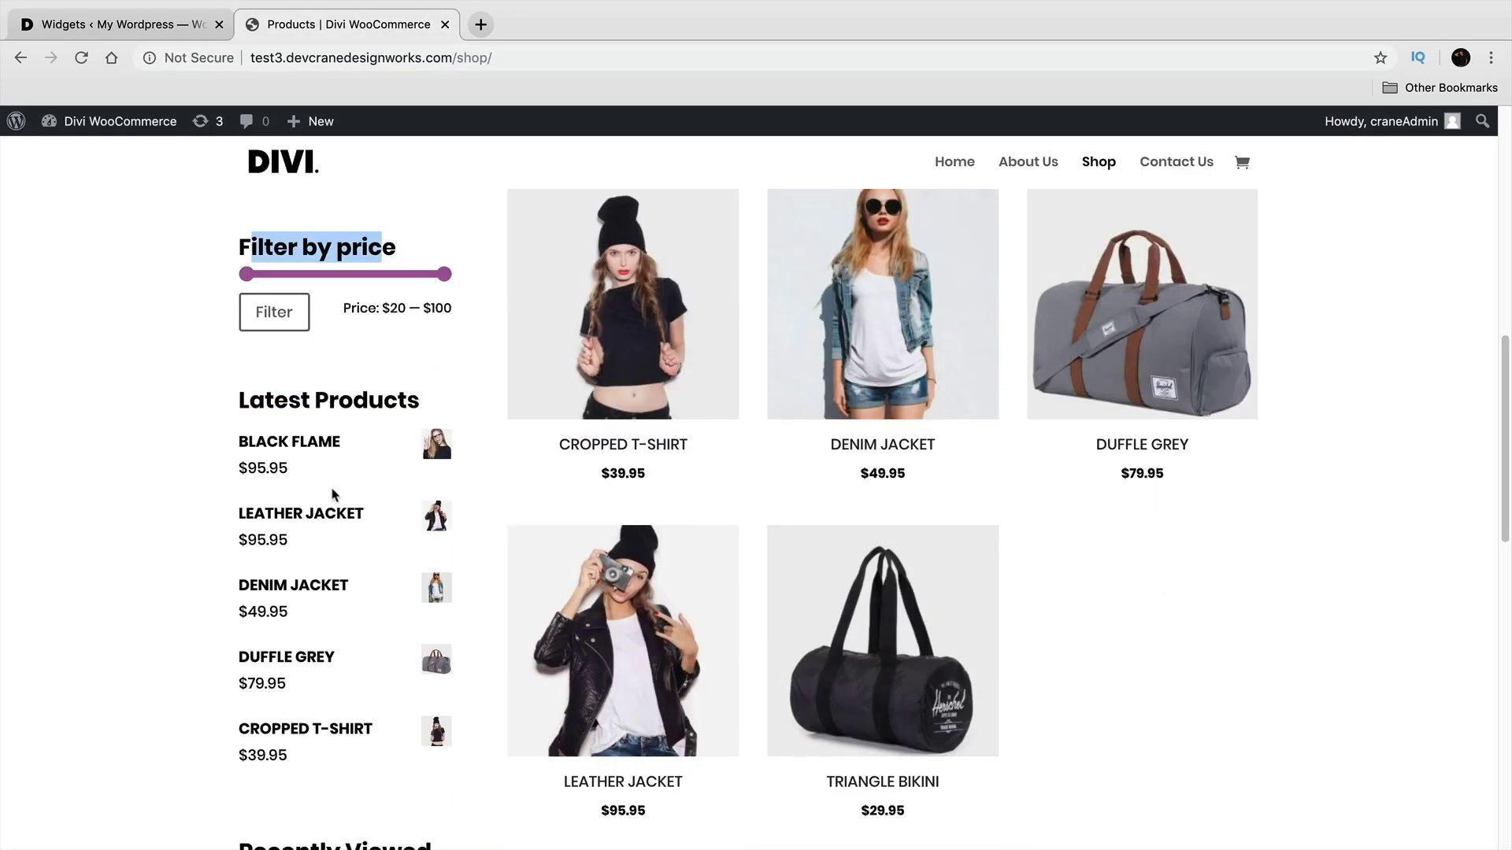
pyautogui.scroll(-2, 307, 573)
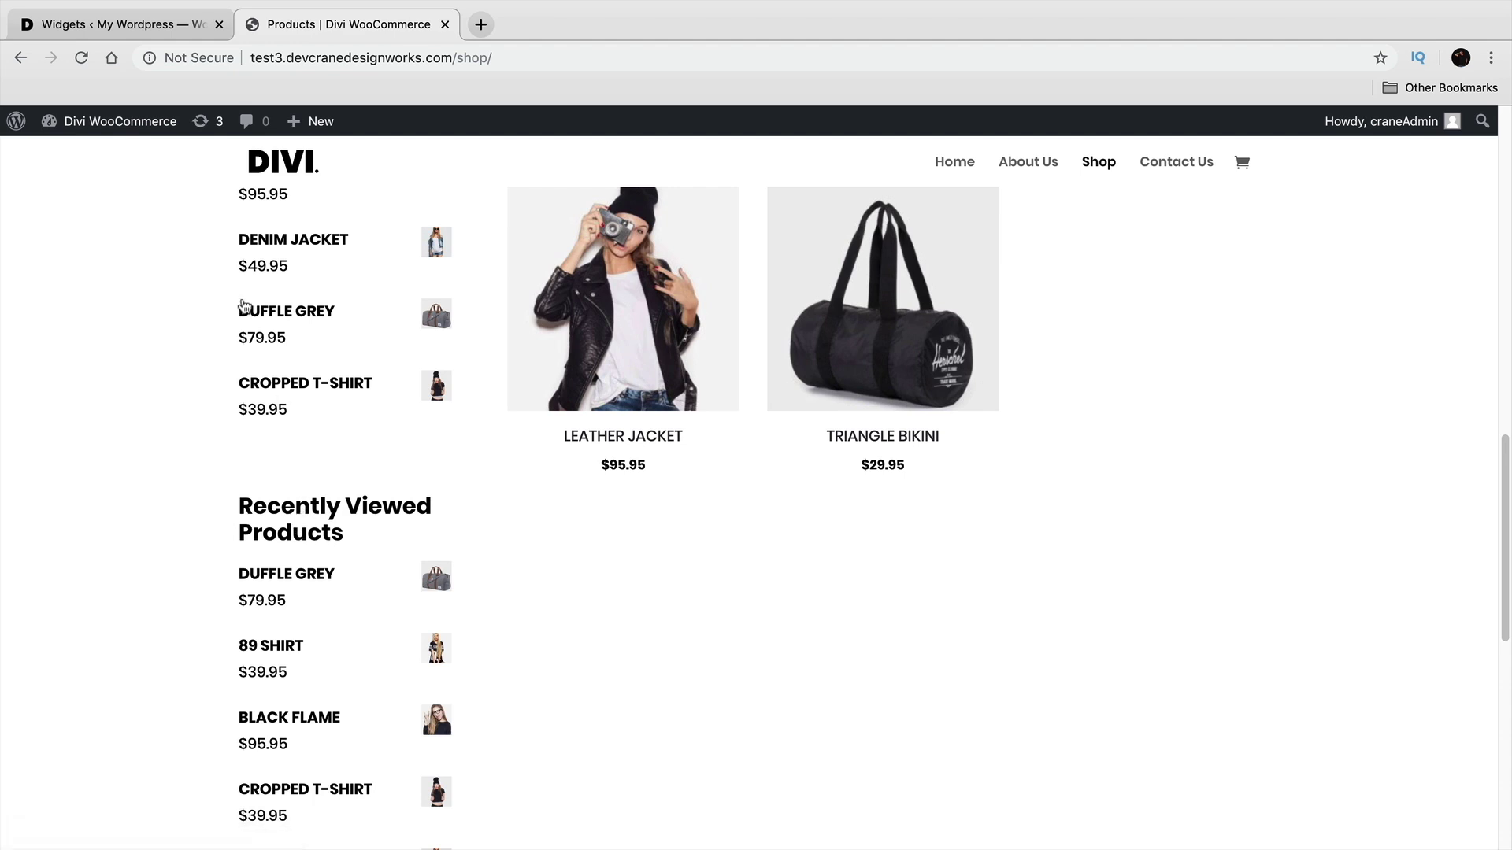
pyautogui.click(142, 25)
pyautogui.scroll(-1, 436, 563)
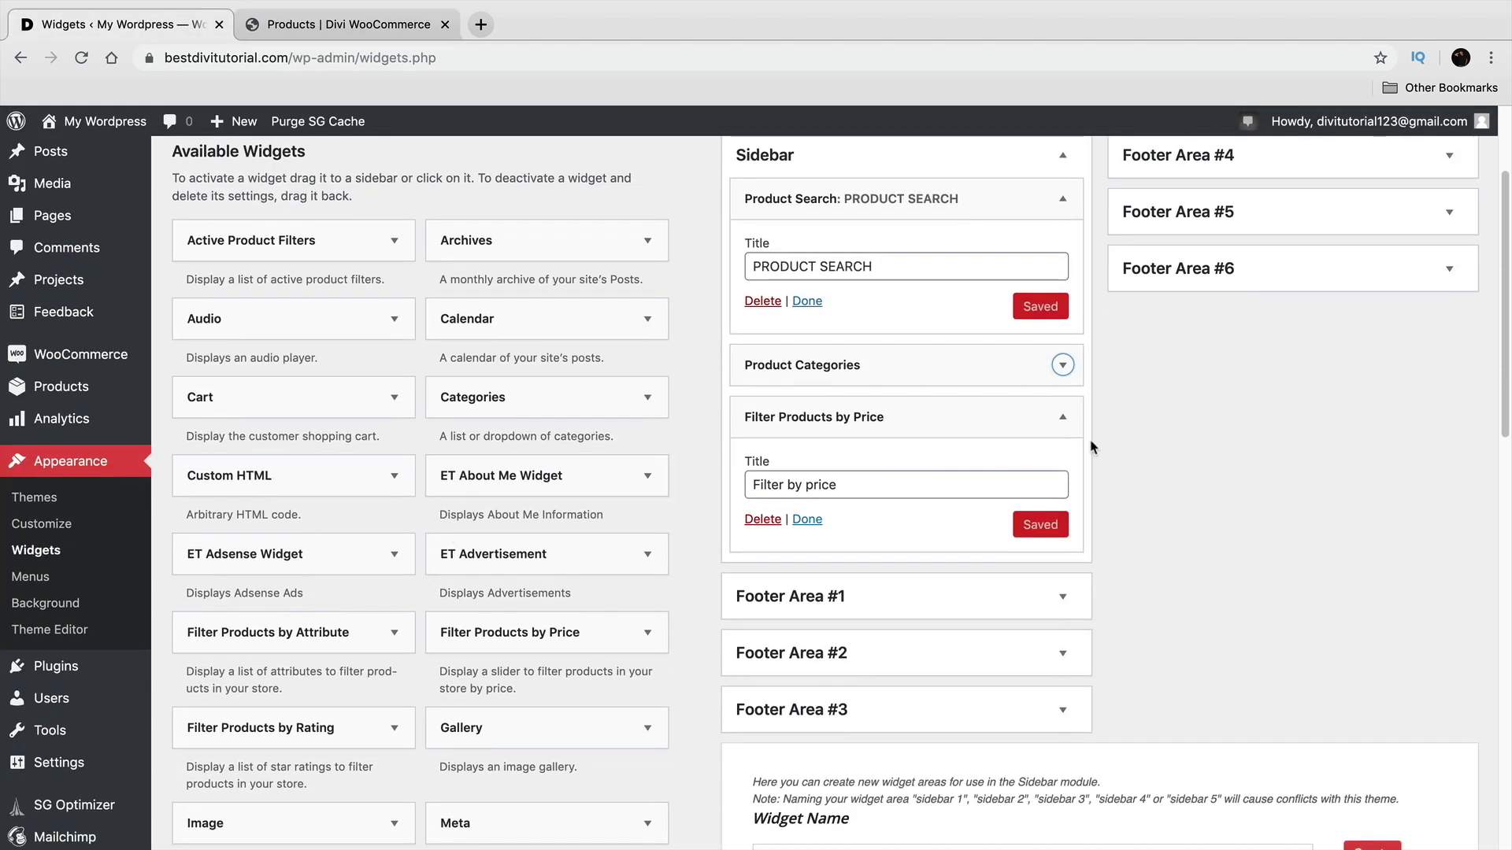
# Collapse the Filter Products by Price widget and add the Recent Viewed Products widget below it in the Sidebar area
pyautogui.click(1063, 416)
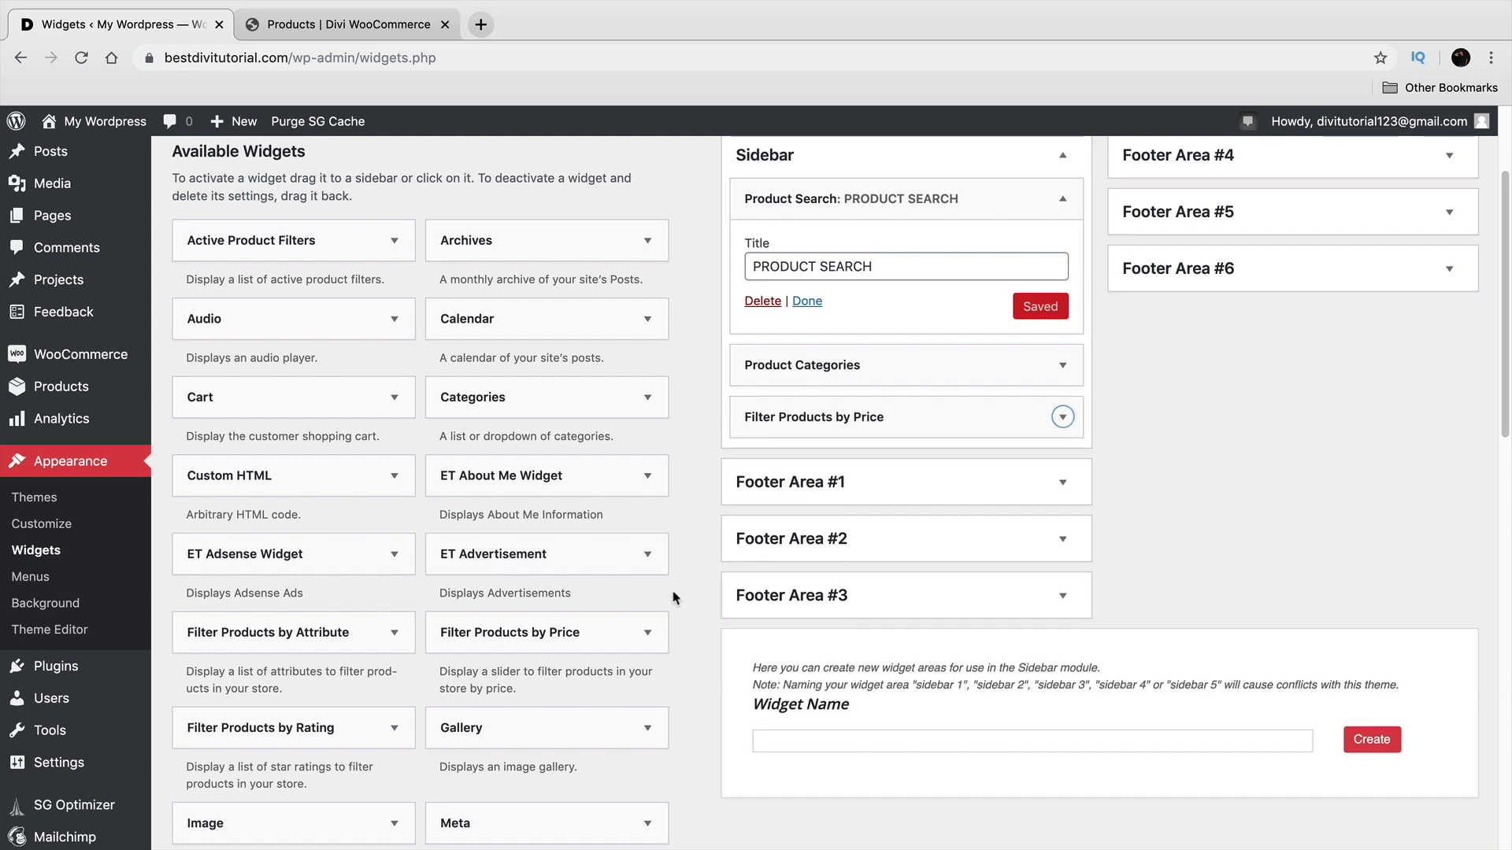
pyautogui.scroll(-5, 404, 551)
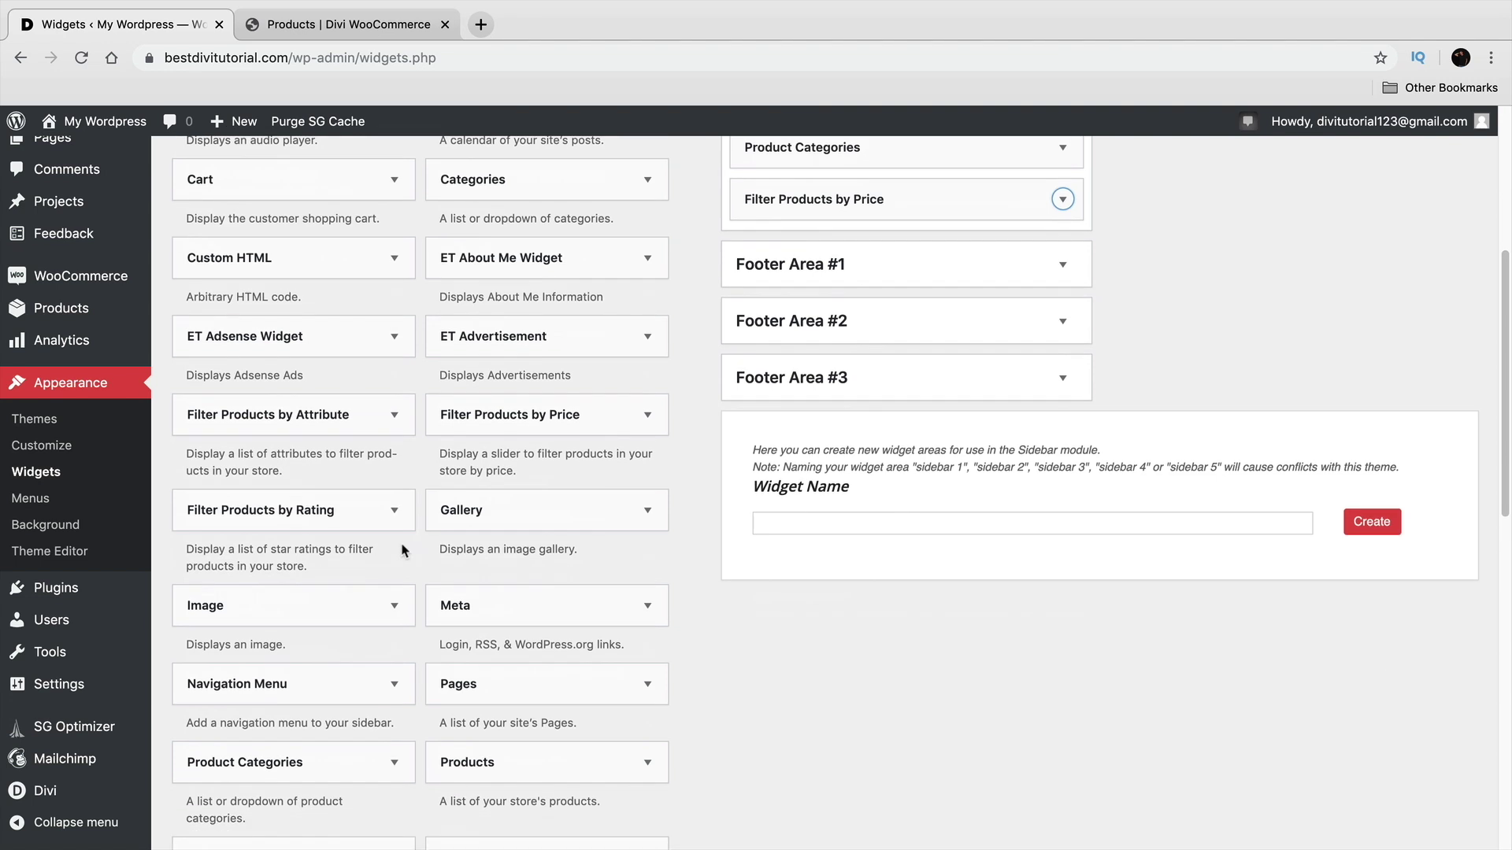
pyautogui.scroll(-6, 403, 550)
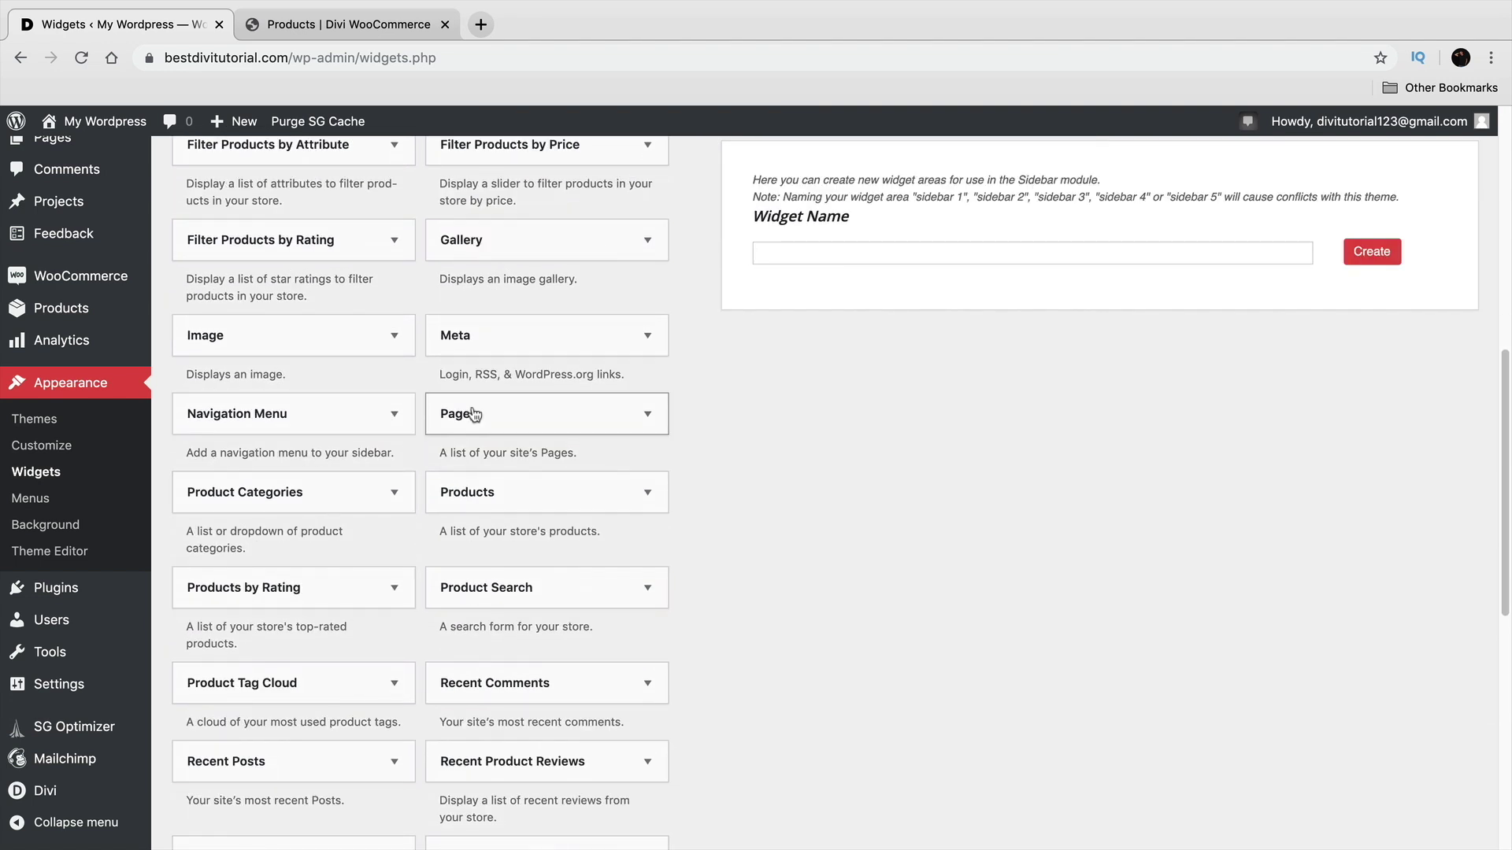
pyautogui.scroll(-1, 477, 425)
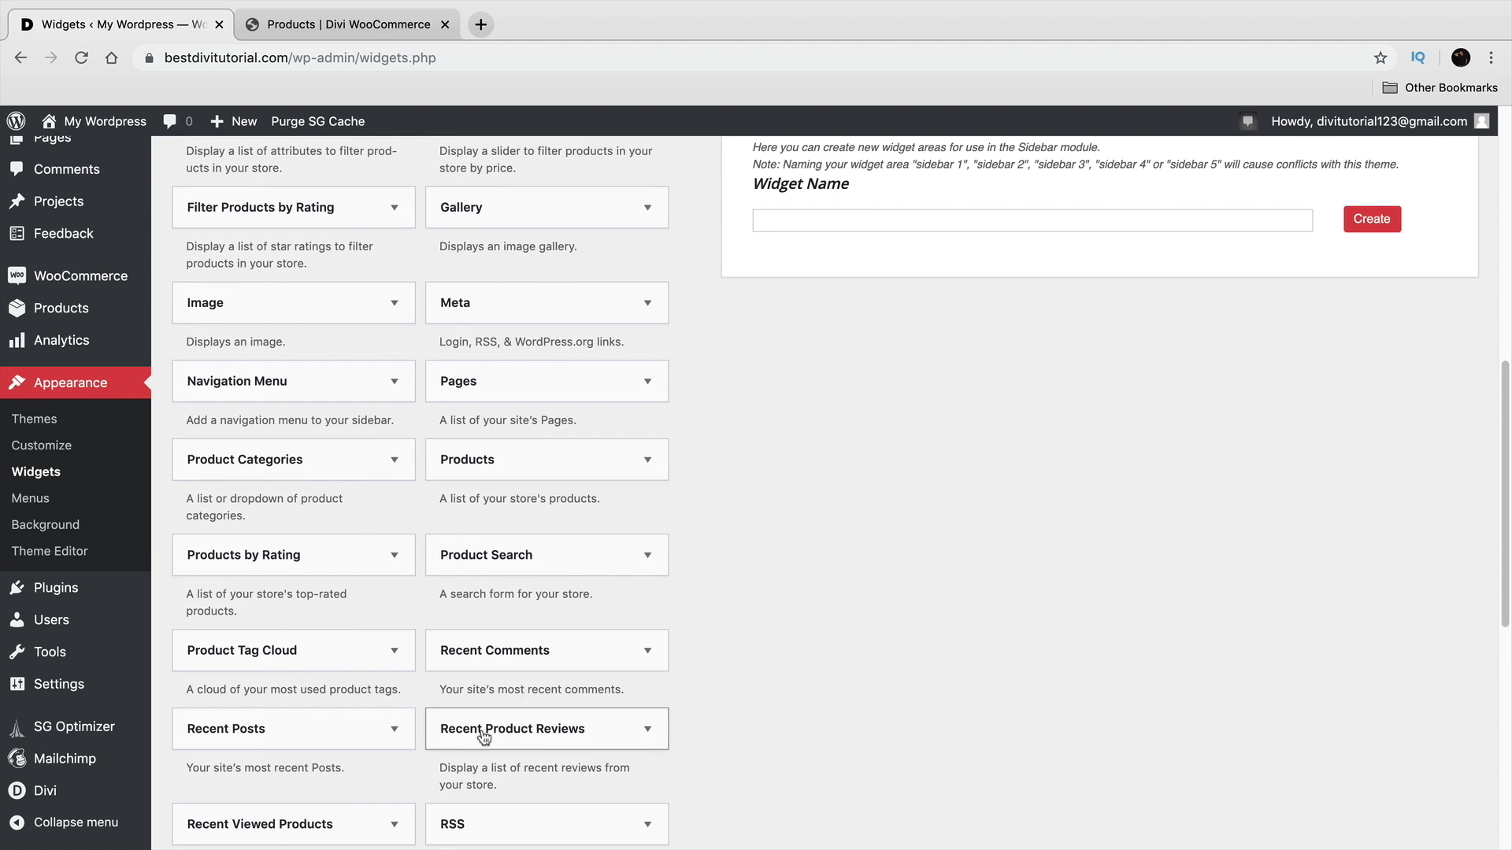
pyautogui.scroll(-1, 493, 737)
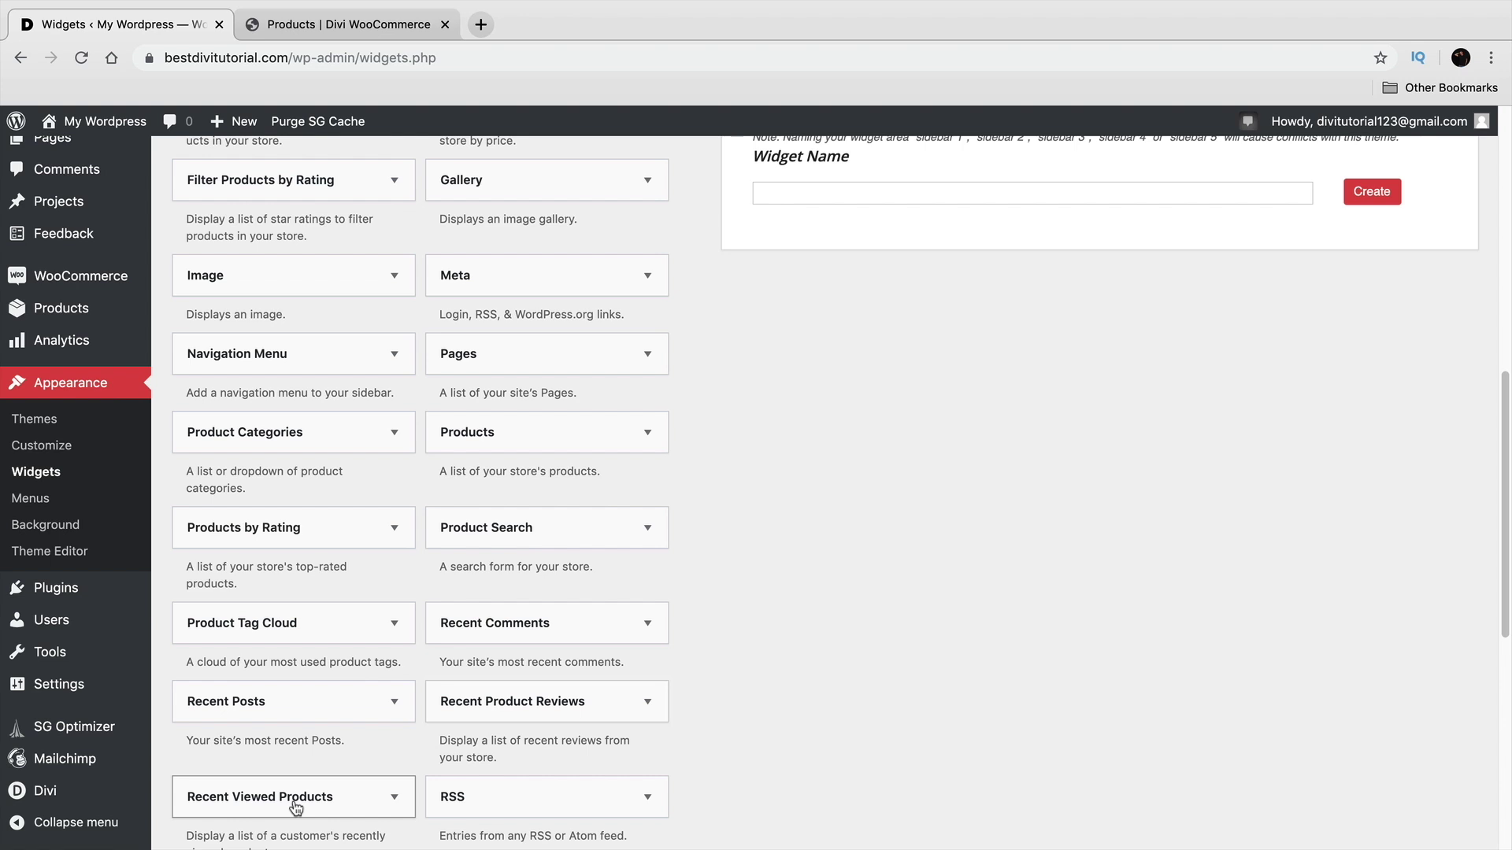
pyautogui.moveTo(303, 811); pyautogui.dragTo(876, 309)
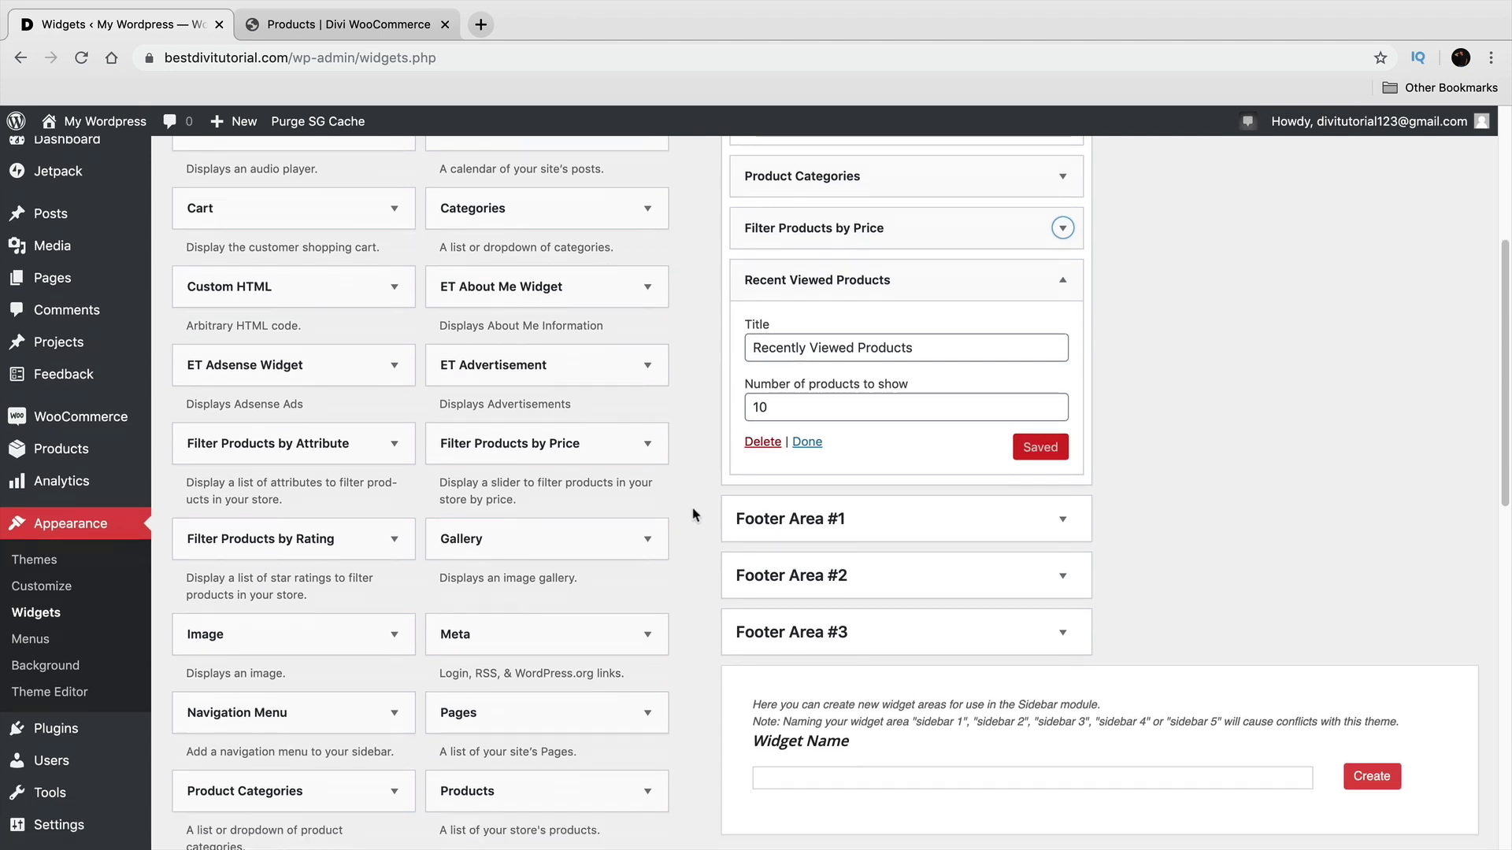
# Add an Image widget above Product Search in the Sidebar area
pyautogui.scroll(5, 701, 496)
pyautogui.scroll(-10, 704, 501)
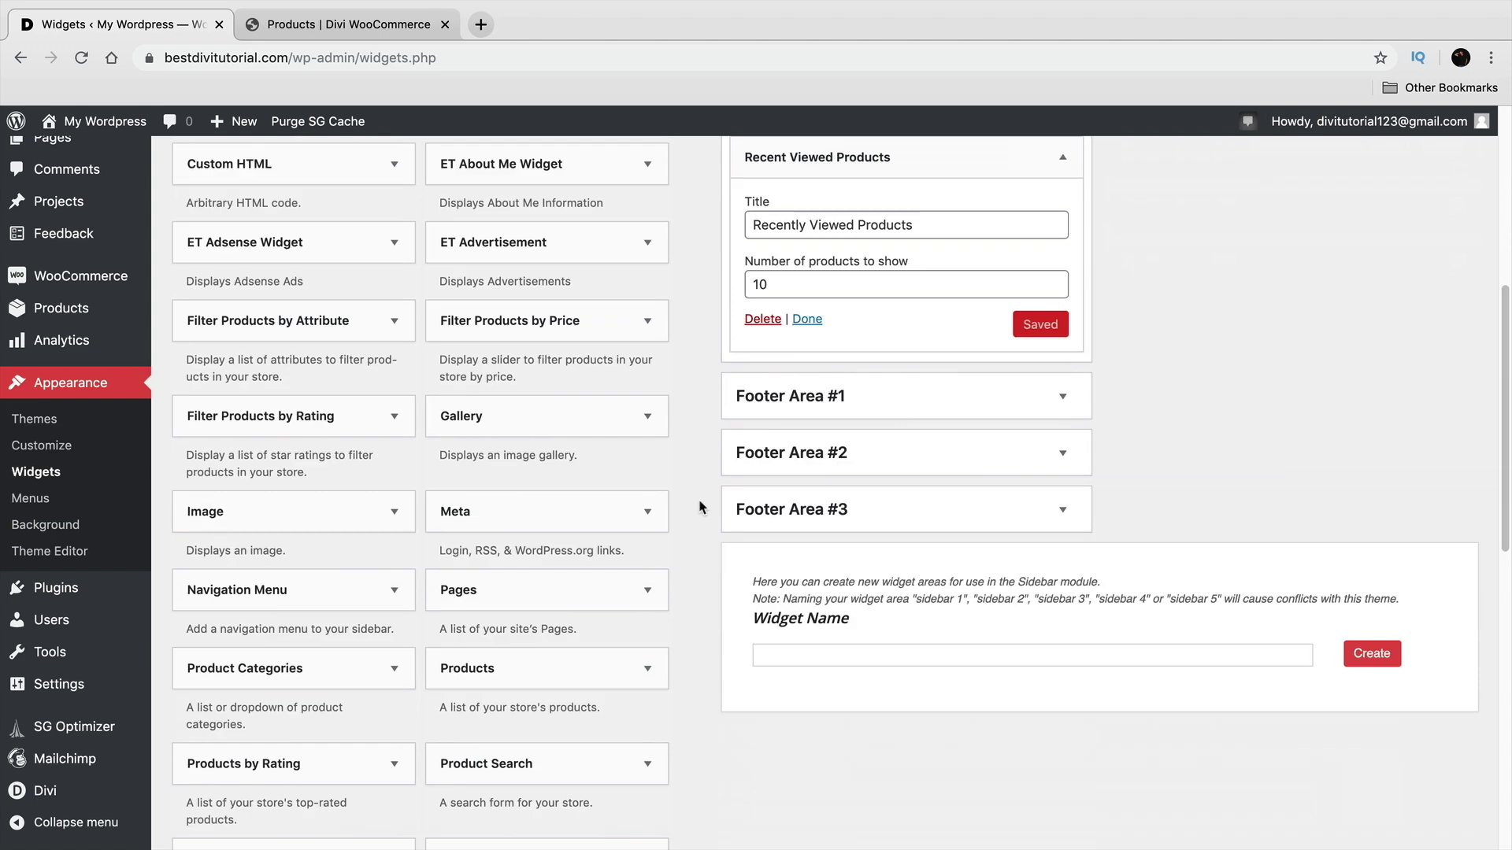
pyautogui.scroll(-5, 692, 488)
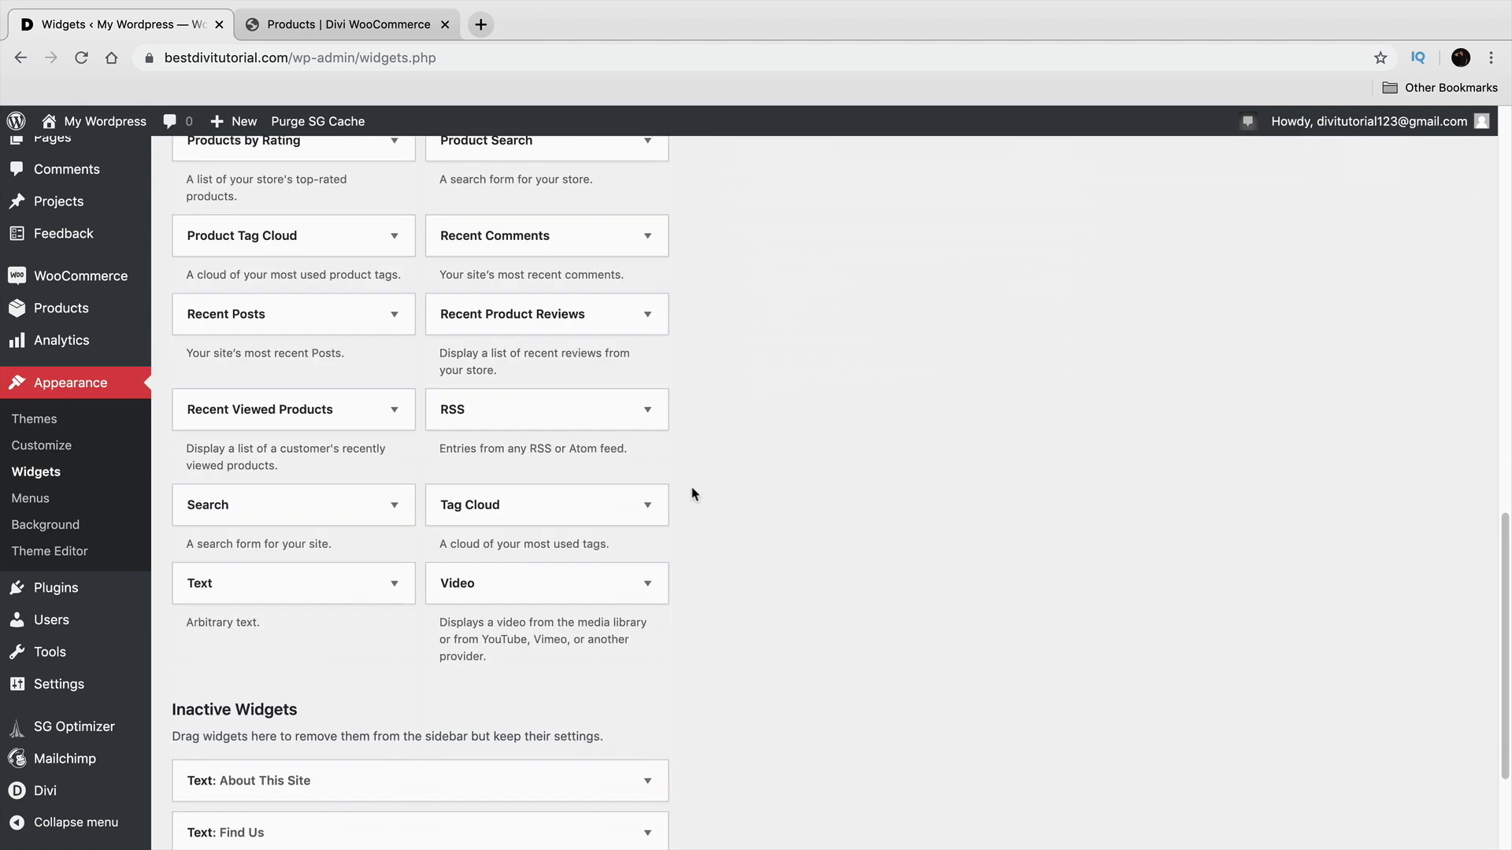
pyautogui.scroll(6, 687, 619)
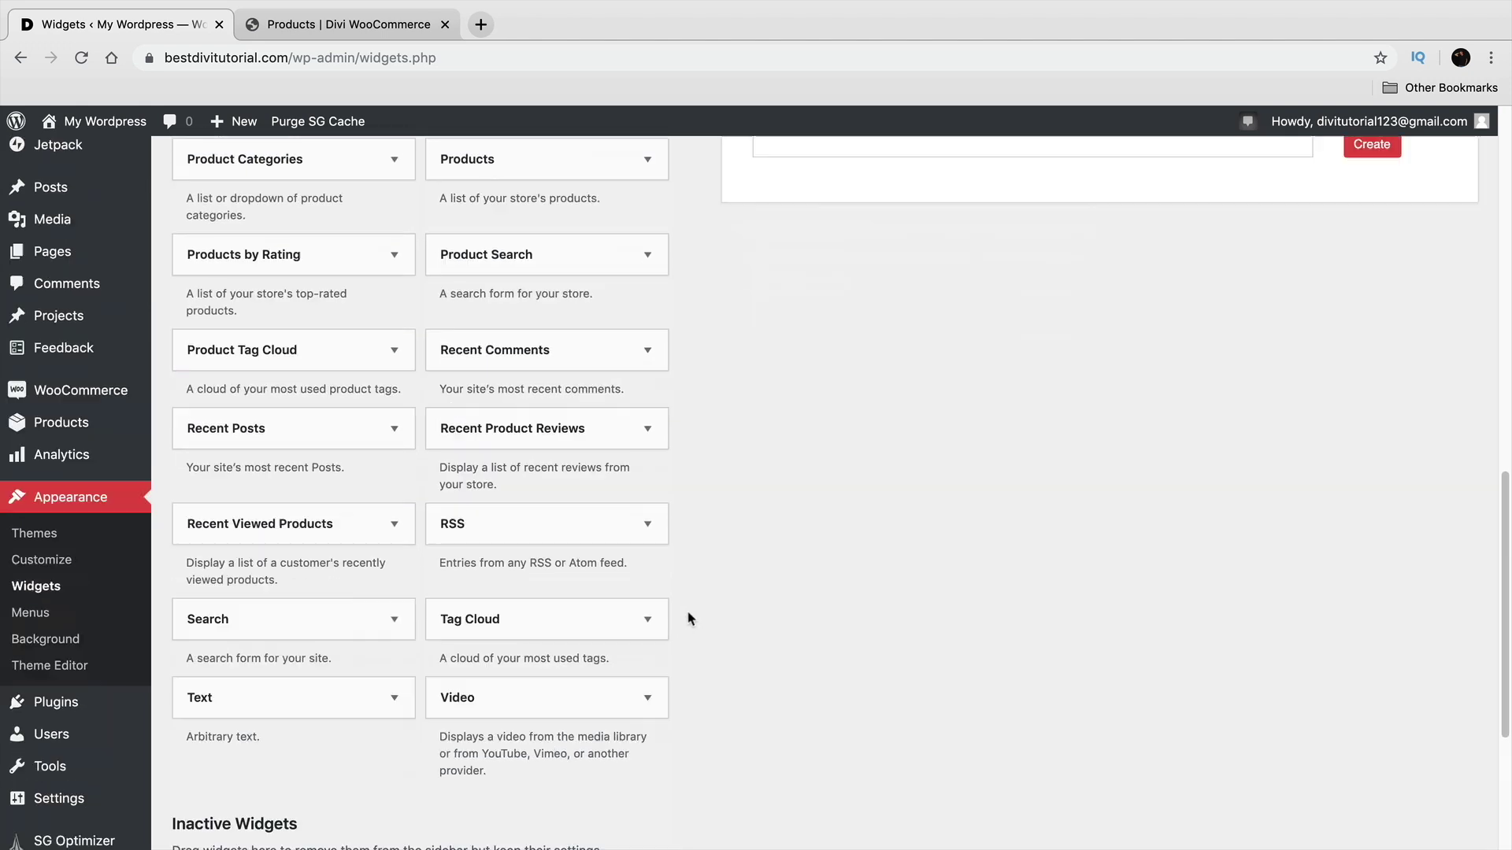
pyautogui.scroll(2, 687, 619)
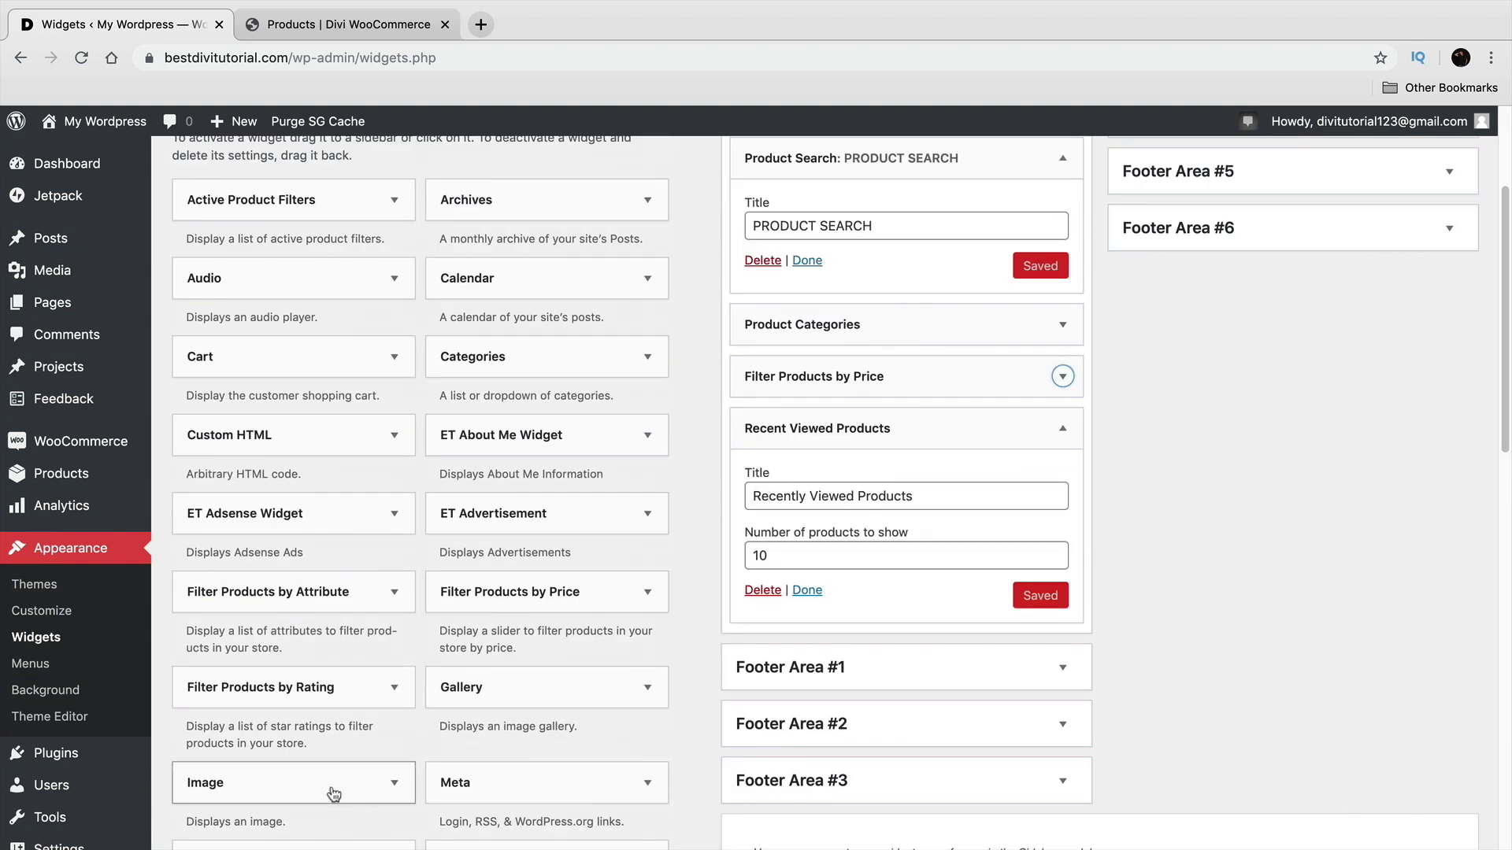
pyautogui.moveTo(300, 798); pyautogui.dragTo(901, 381)
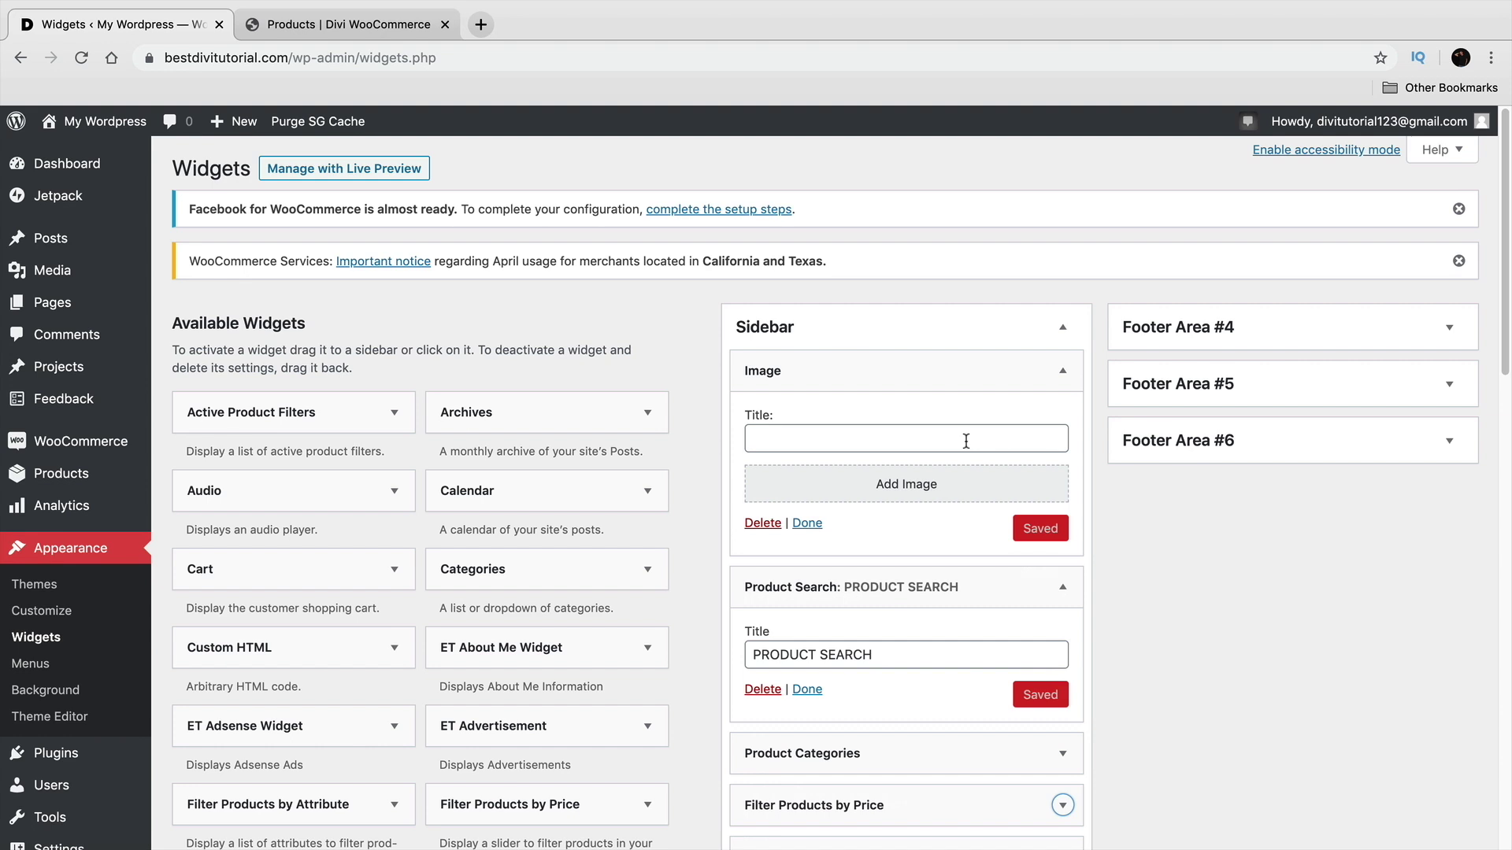
# Insert the Black Friday coupon banner download-1.png from the media library into the Image widget
pyautogui.click(948, 491)
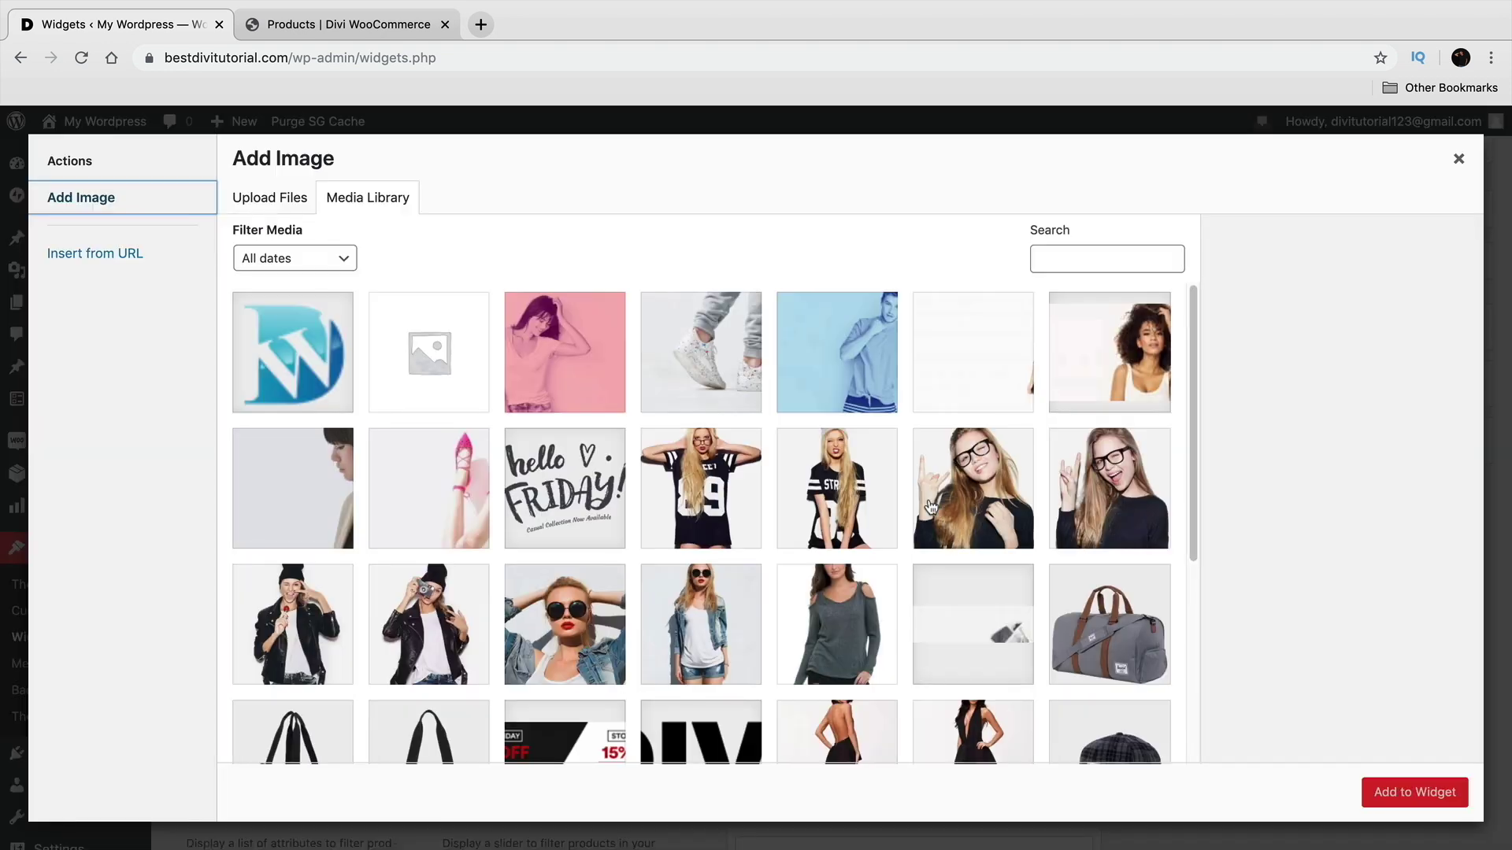
pyautogui.scroll(-2, 923, 492)
pyautogui.click(571, 575)
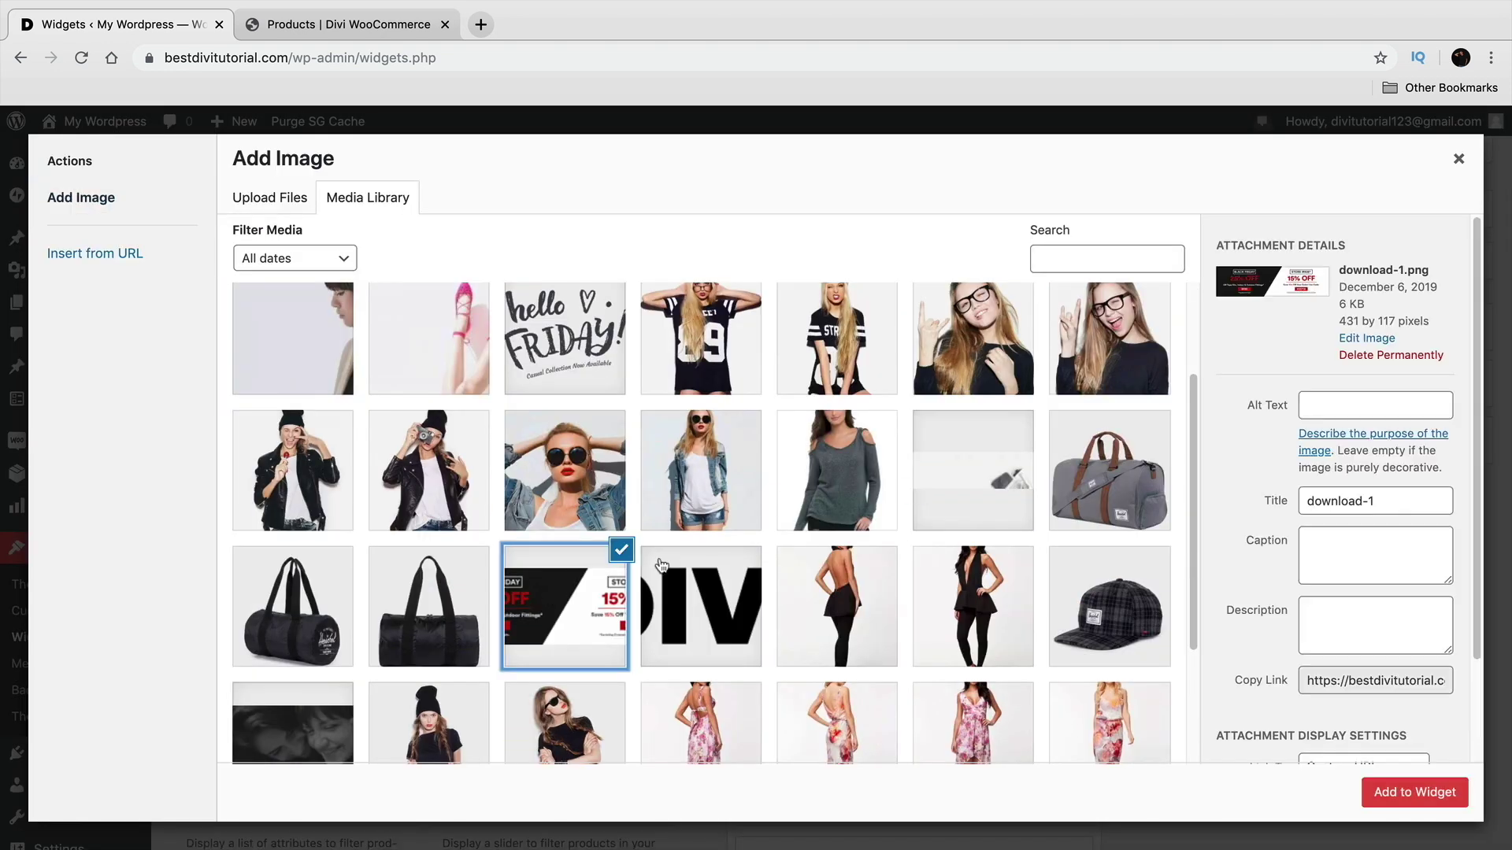
pyautogui.click(1443, 789)
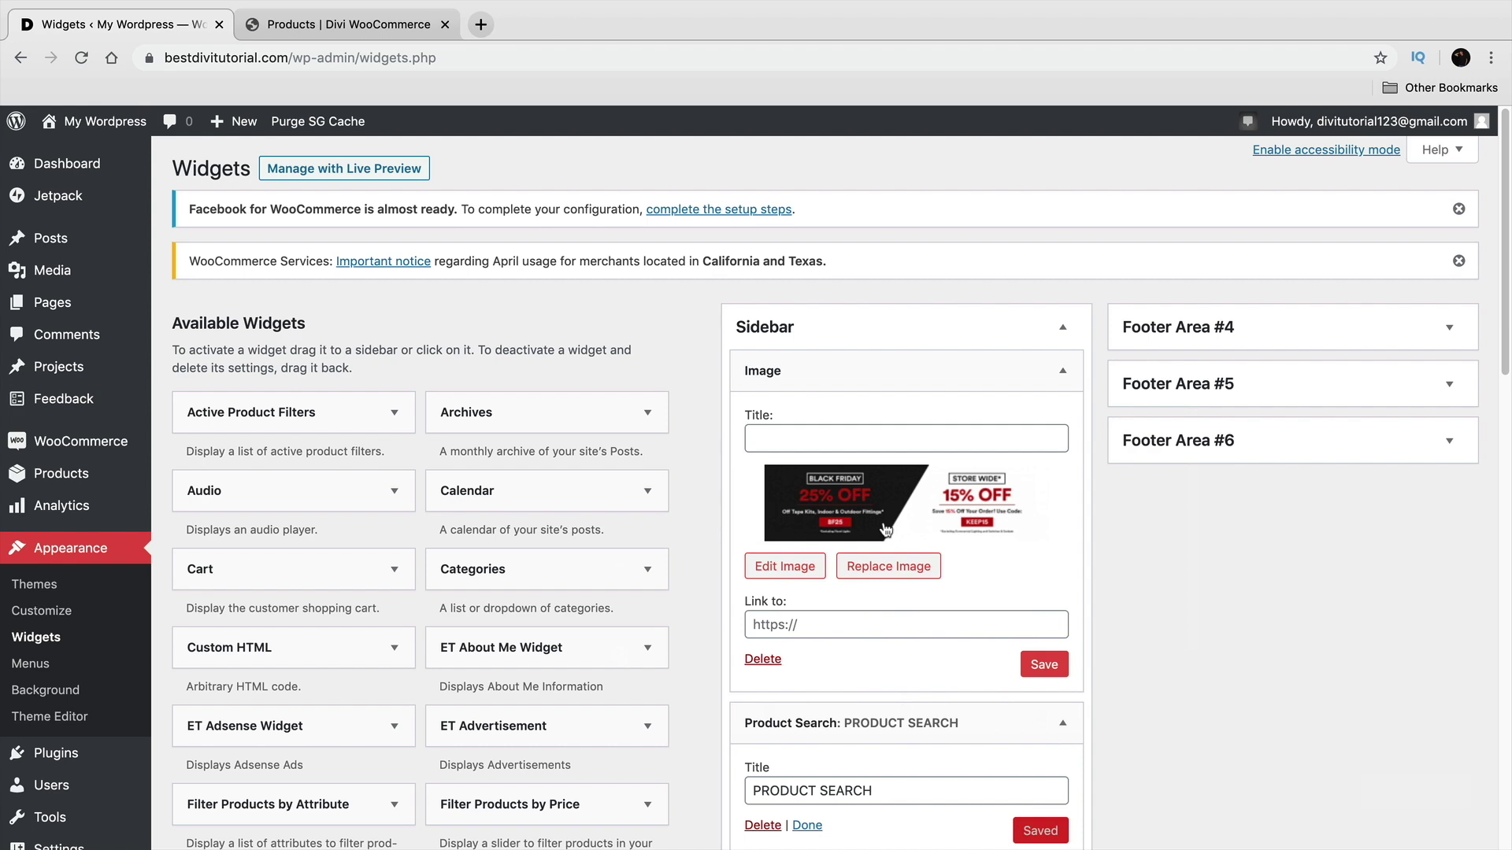
# Review where the sidebar starts on the sample shop page, and return to the Widgets page
pyautogui.click(410, 28)
pyautogui.scroll(5, 366, 543)
pyautogui.scroll(7, 367, 451)
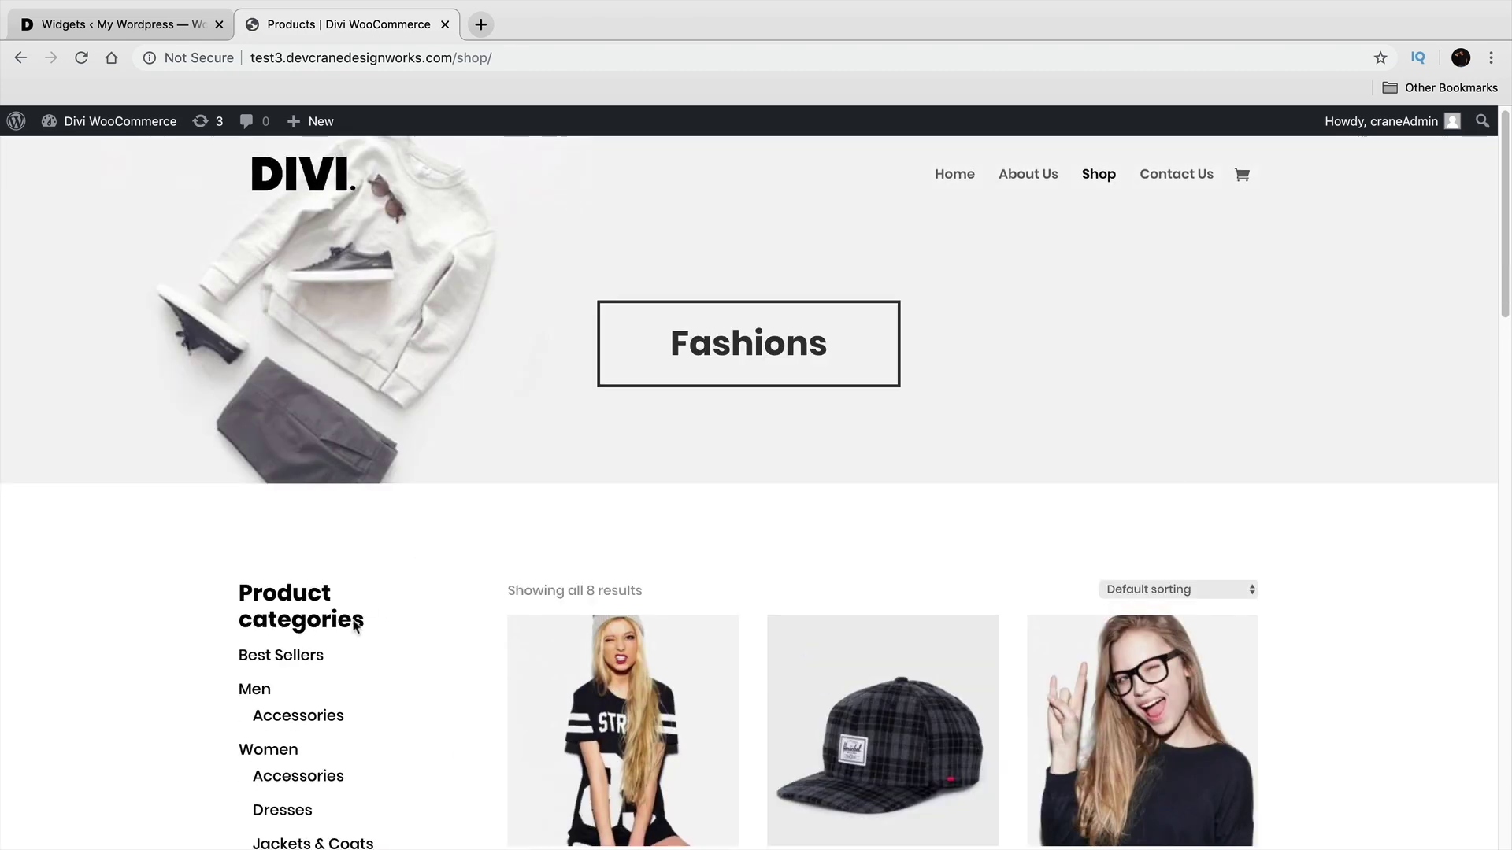
pyautogui.scroll(-2, 416, 636)
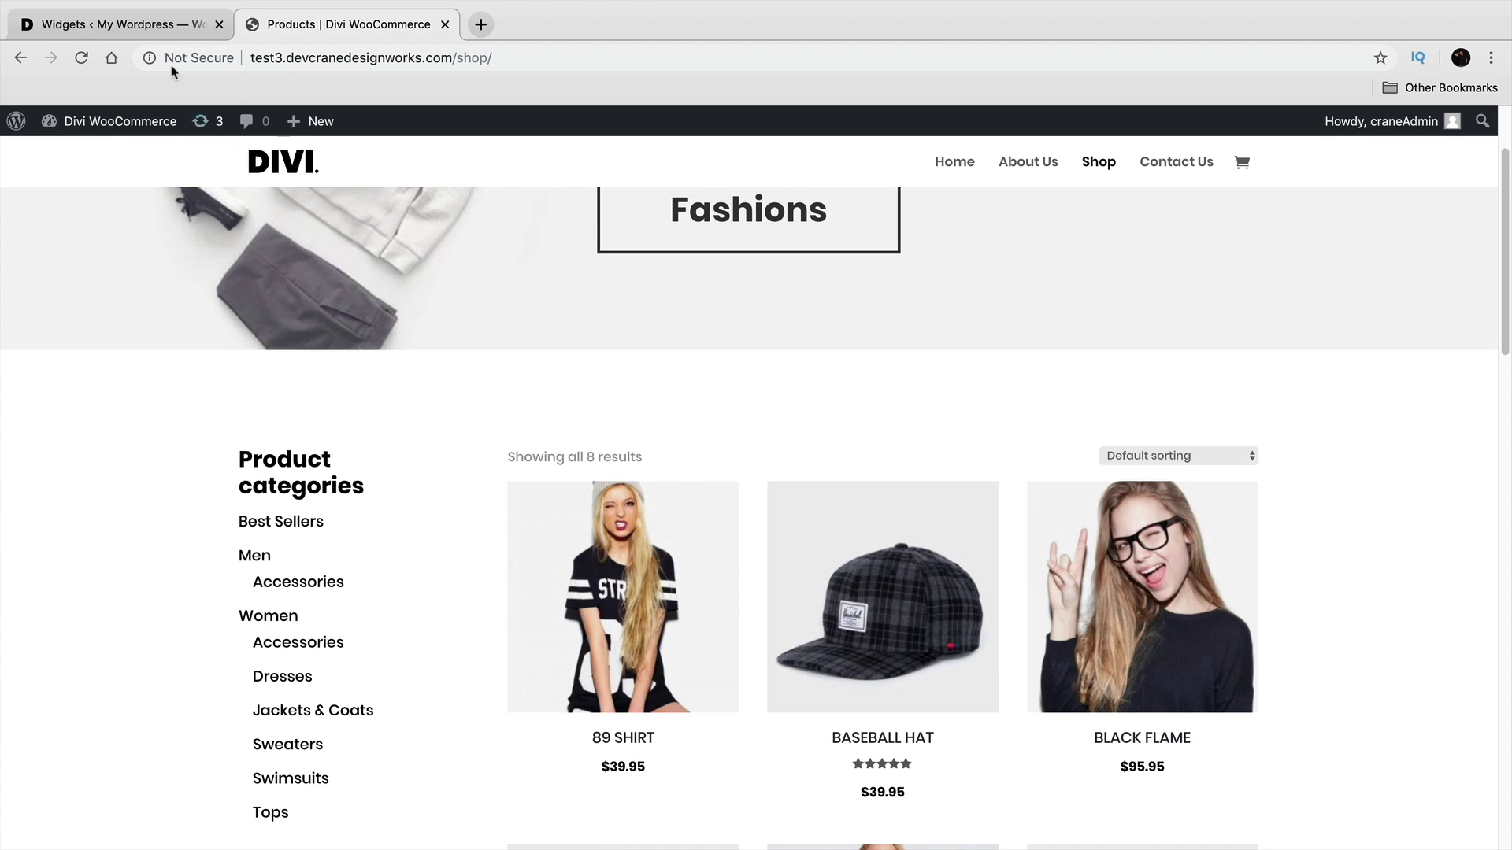
pyautogui.click(150, 24)
# Title the sidebar's Image widget "COUPON DEAL", leave its link empty, and save the widget
pyautogui.click(1055, 668)
pyautogui.click(887, 443)
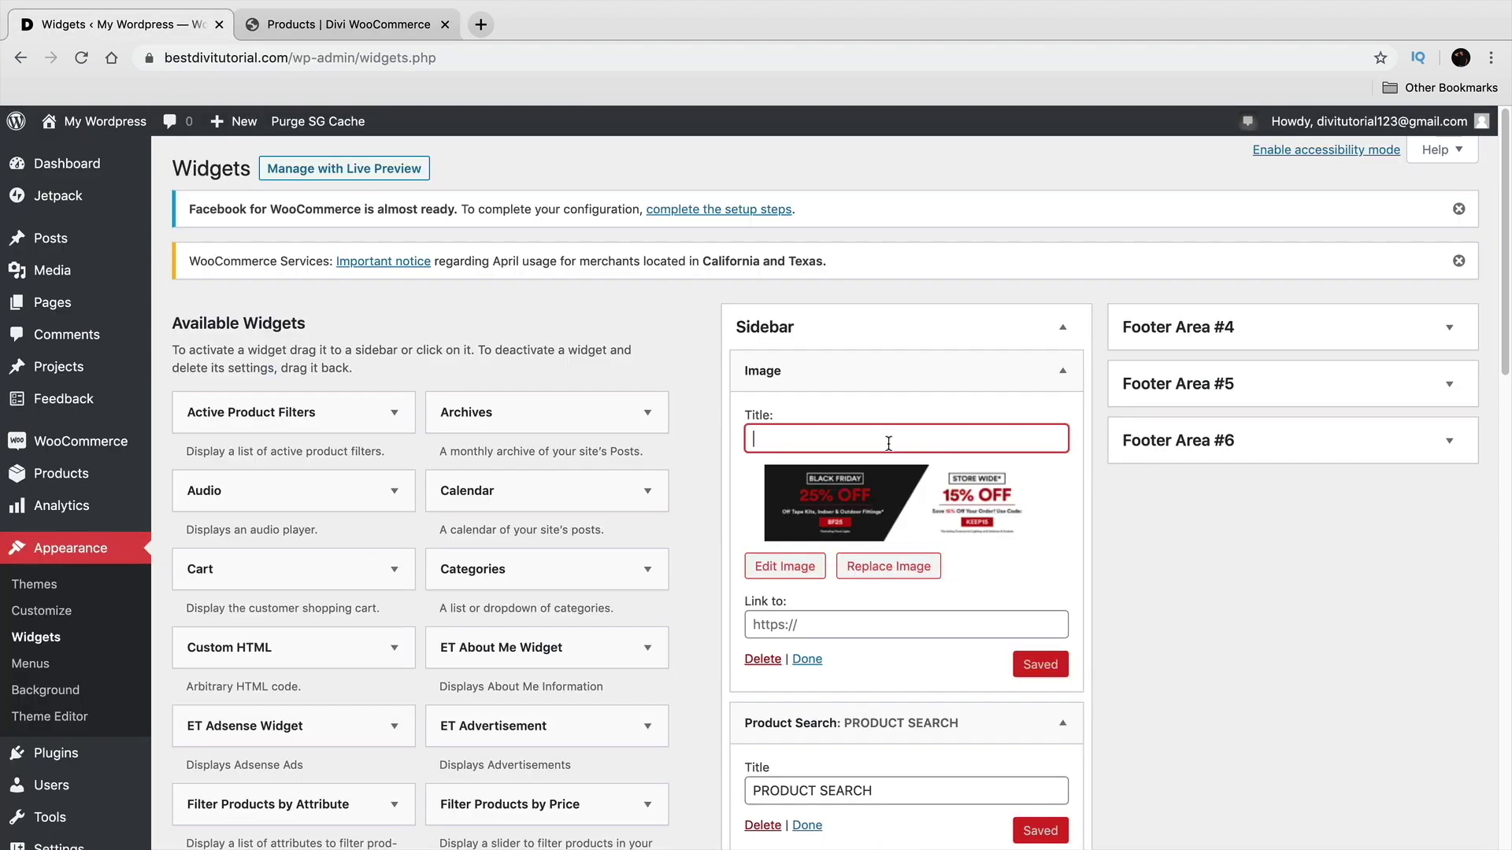
pyautogui.write('COUPON DEAL')
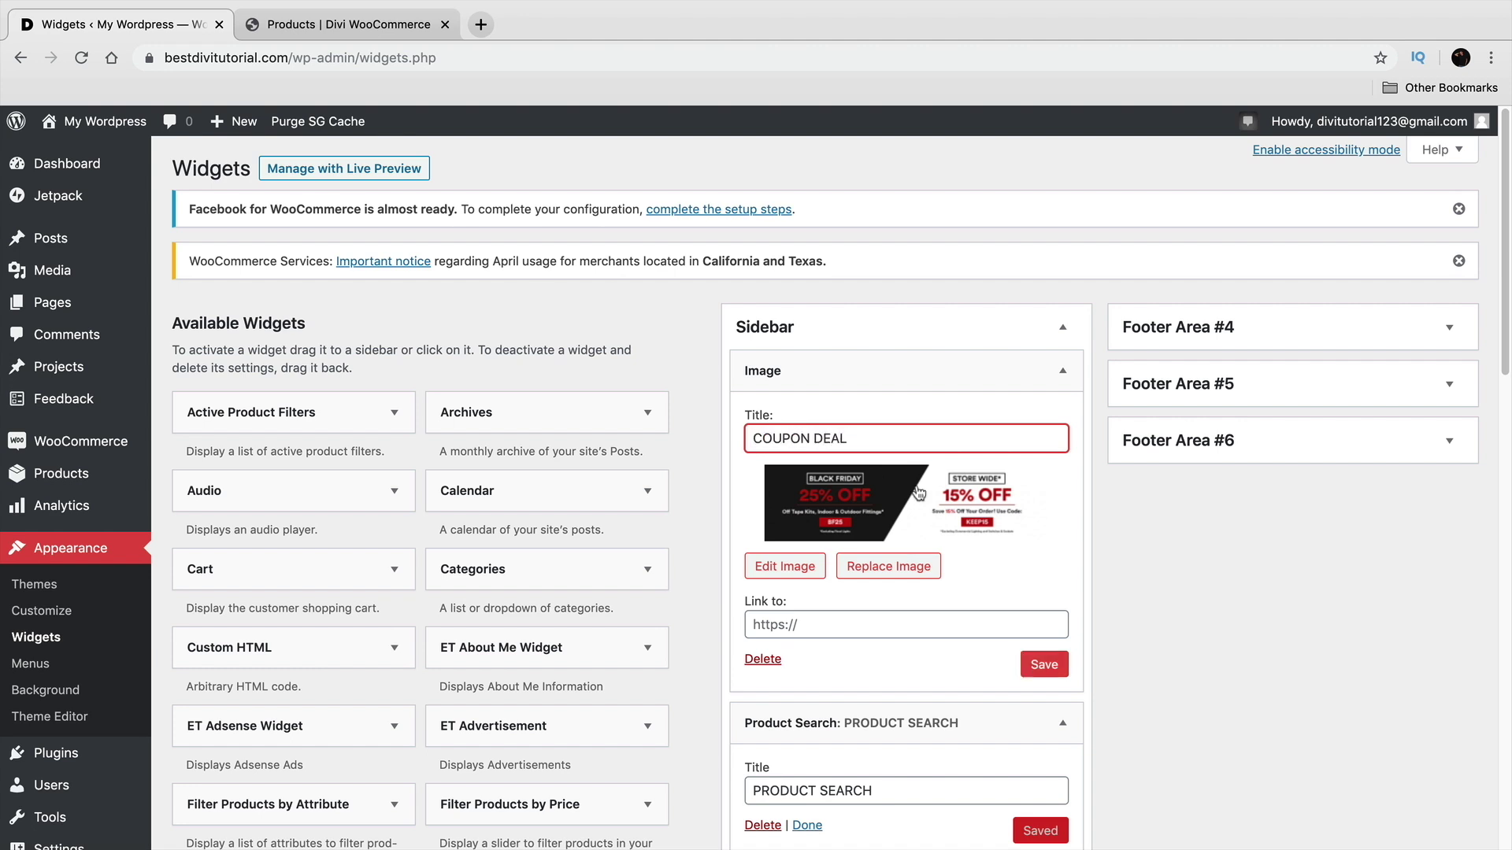
pyautogui.click(787, 626)
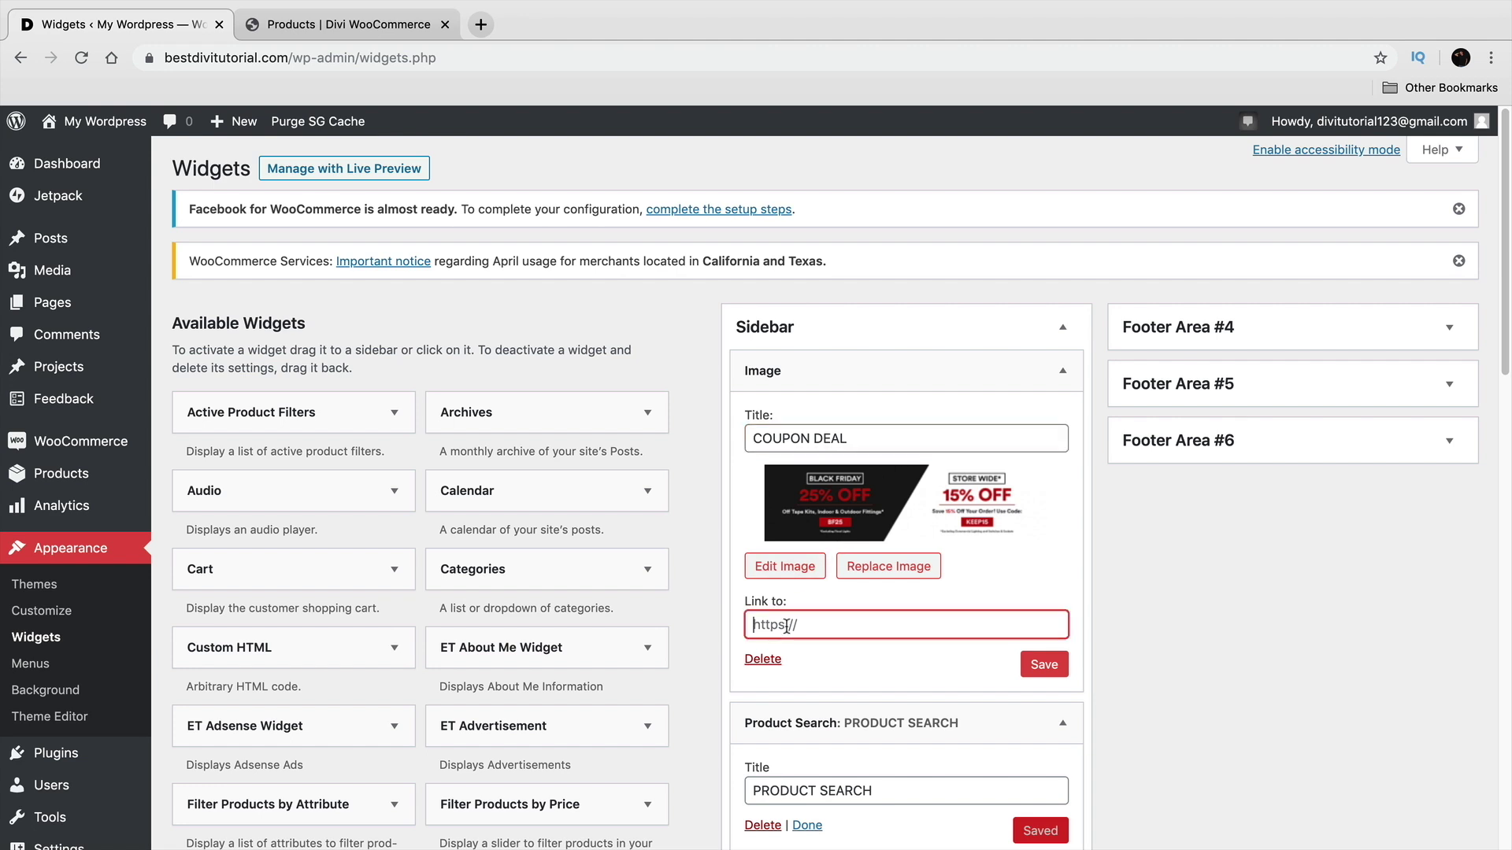
pyautogui.click(1044, 665)
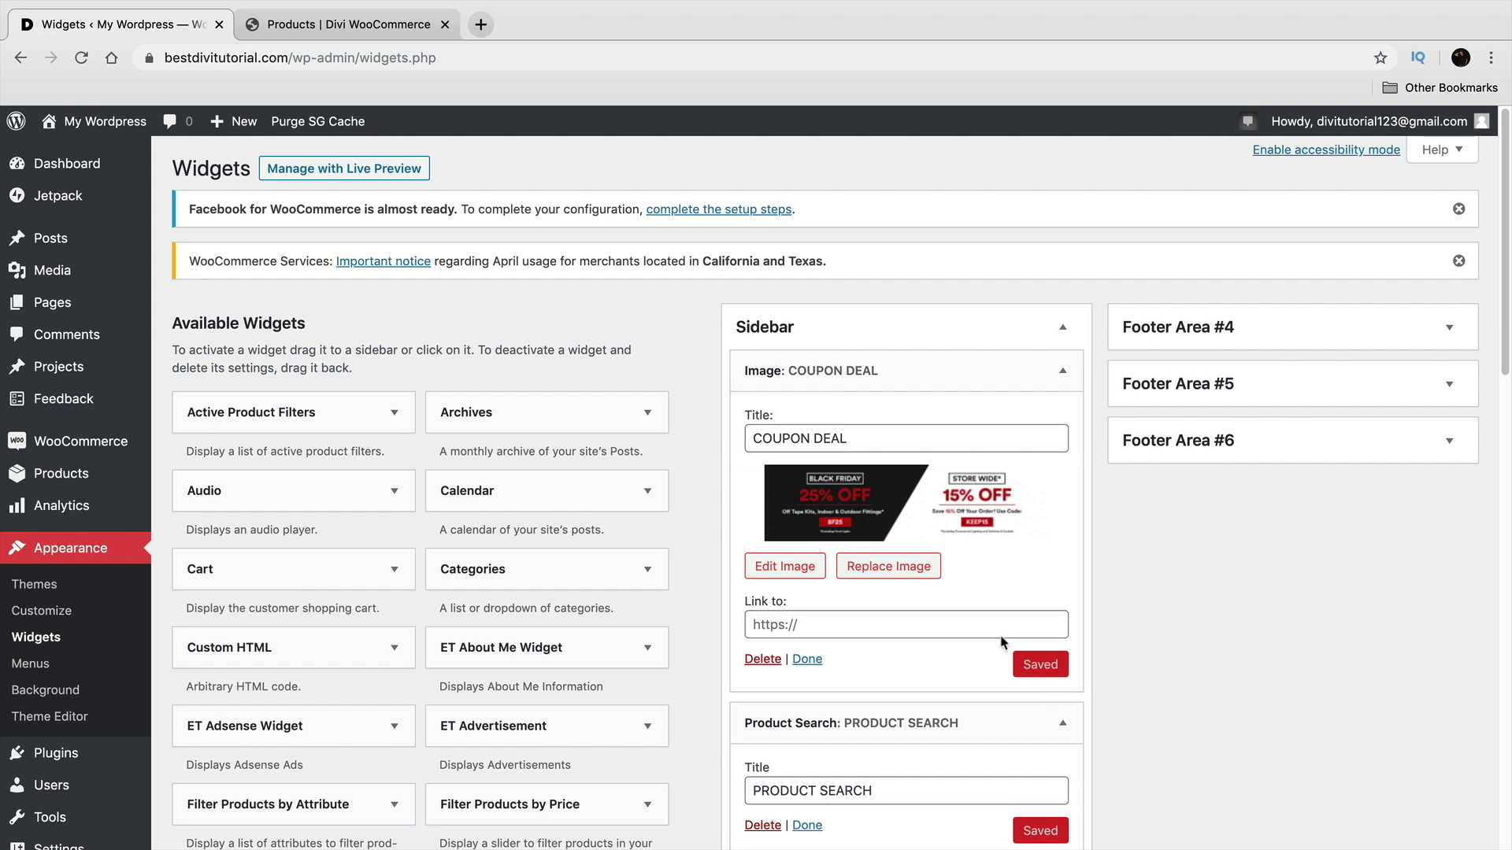
# Visit the live site's Shop page and review the coupon, product search, categories and price filter widgets in the sidebar
pyautogui.moveTo(66, 122)
pyautogui.click(77, 155)
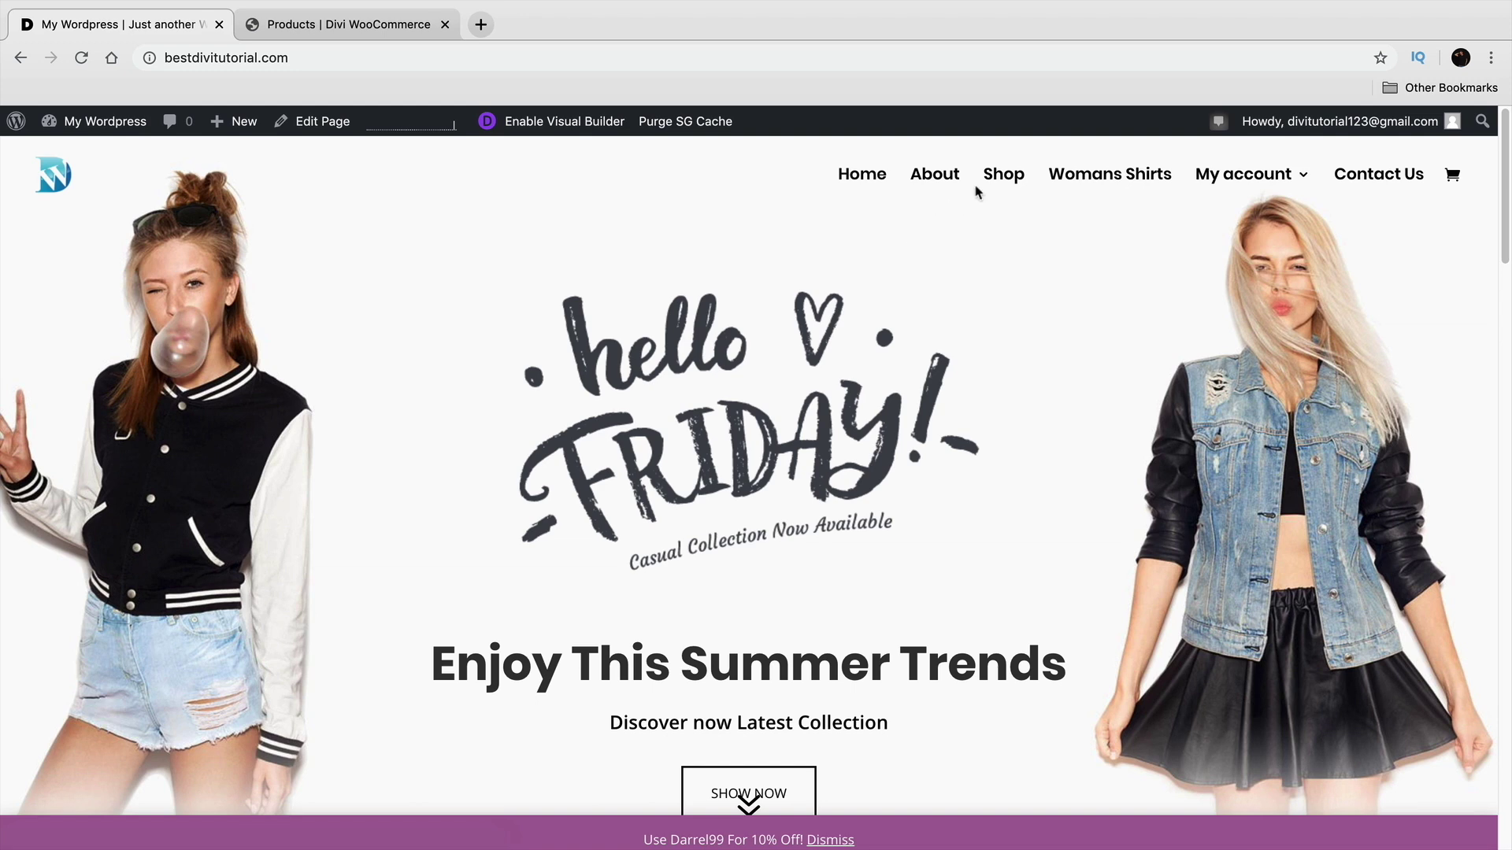
pyautogui.click(1001, 177)
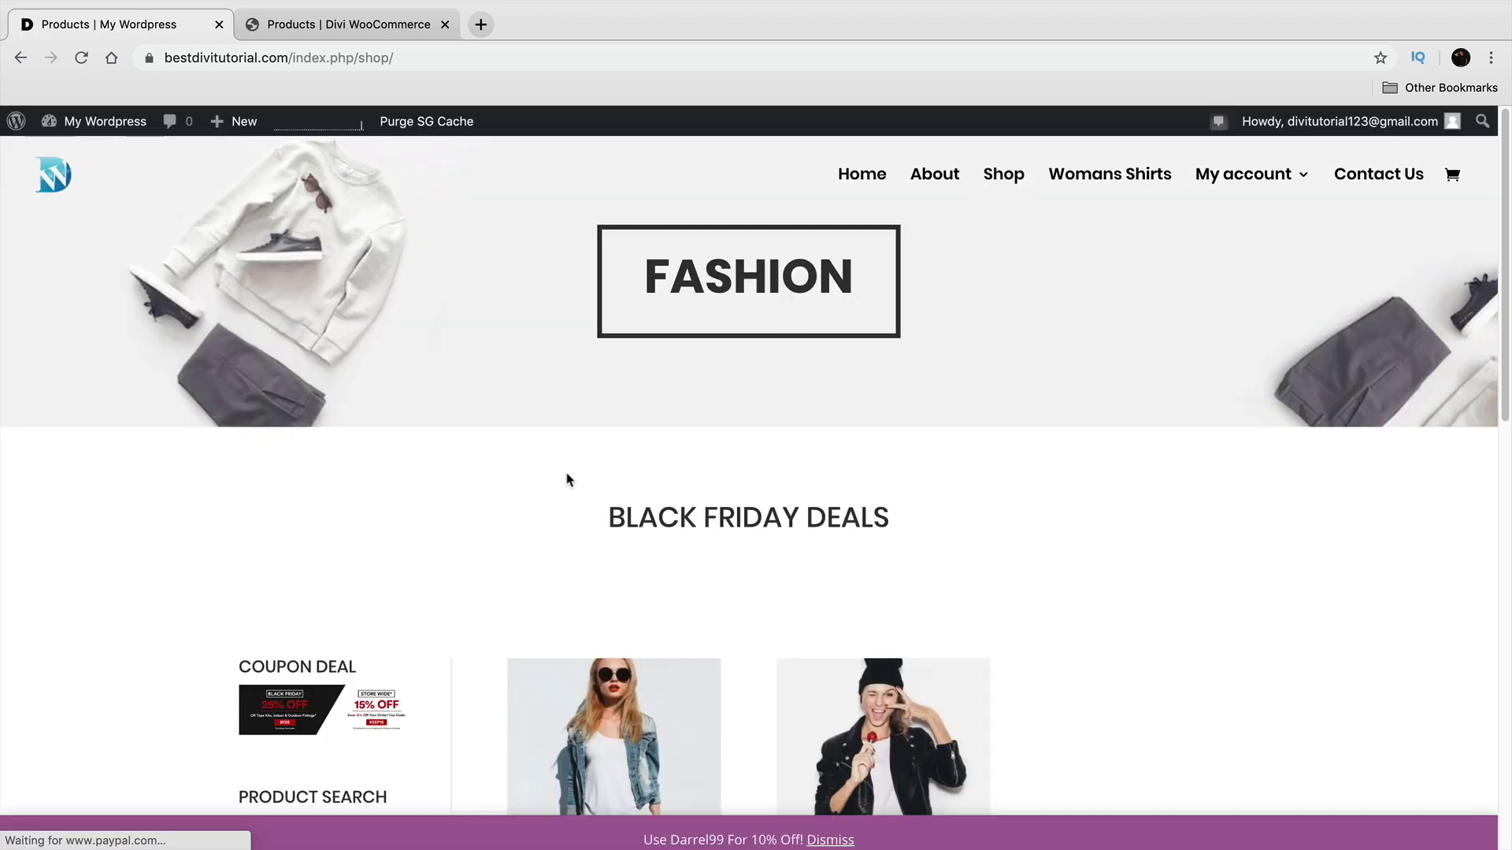
pyautogui.scroll(-4, 598, 464)
pyautogui.scroll(-1, 365, 484)
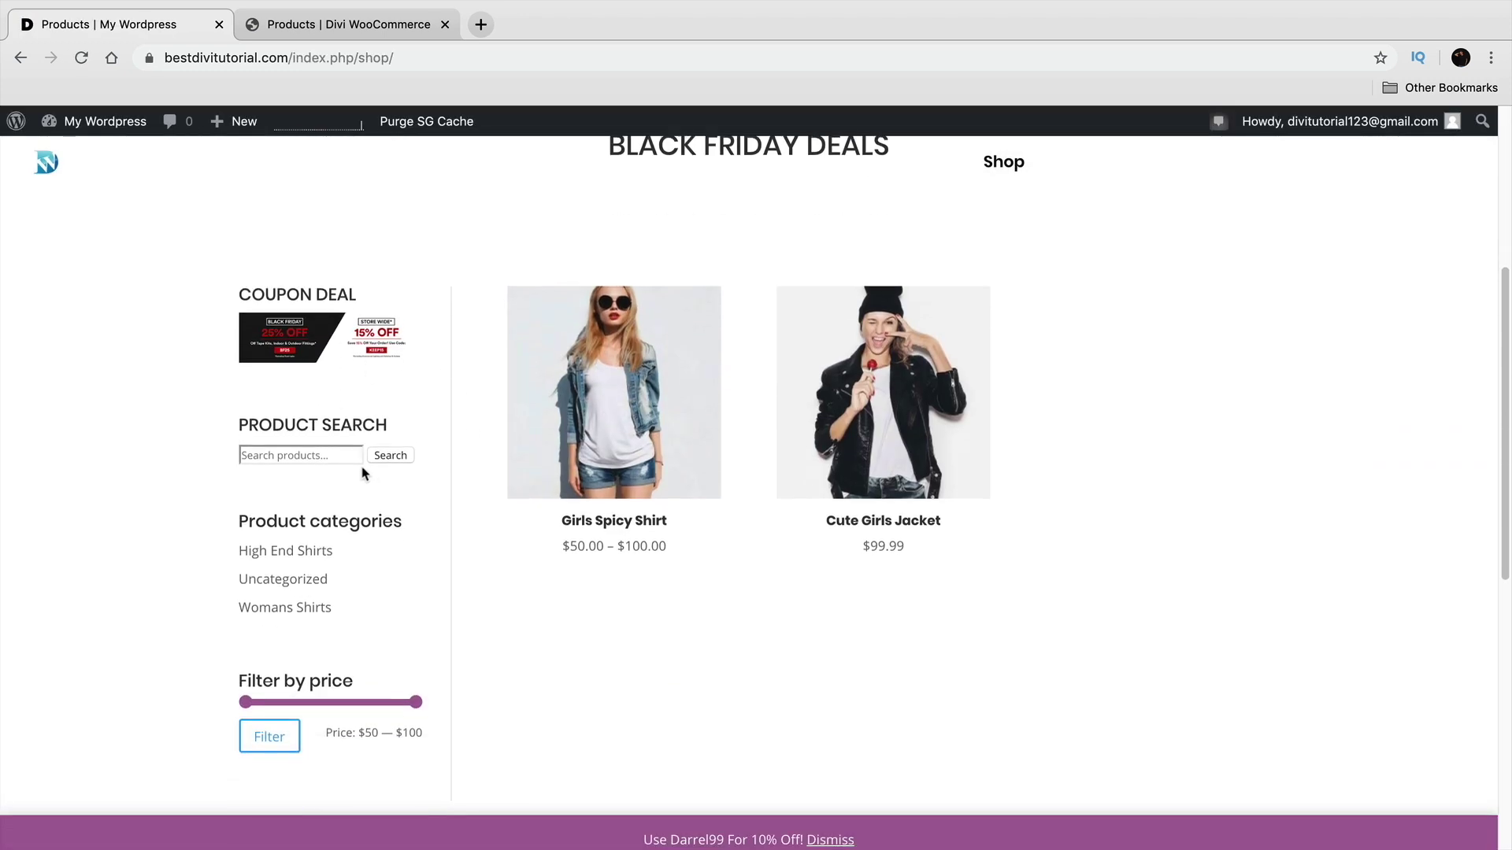
pyautogui.moveTo(393, 424); pyautogui.dragTo(238, 428)
pyautogui.moveTo(402, 516); pyautogui.dragTo(223, 521)
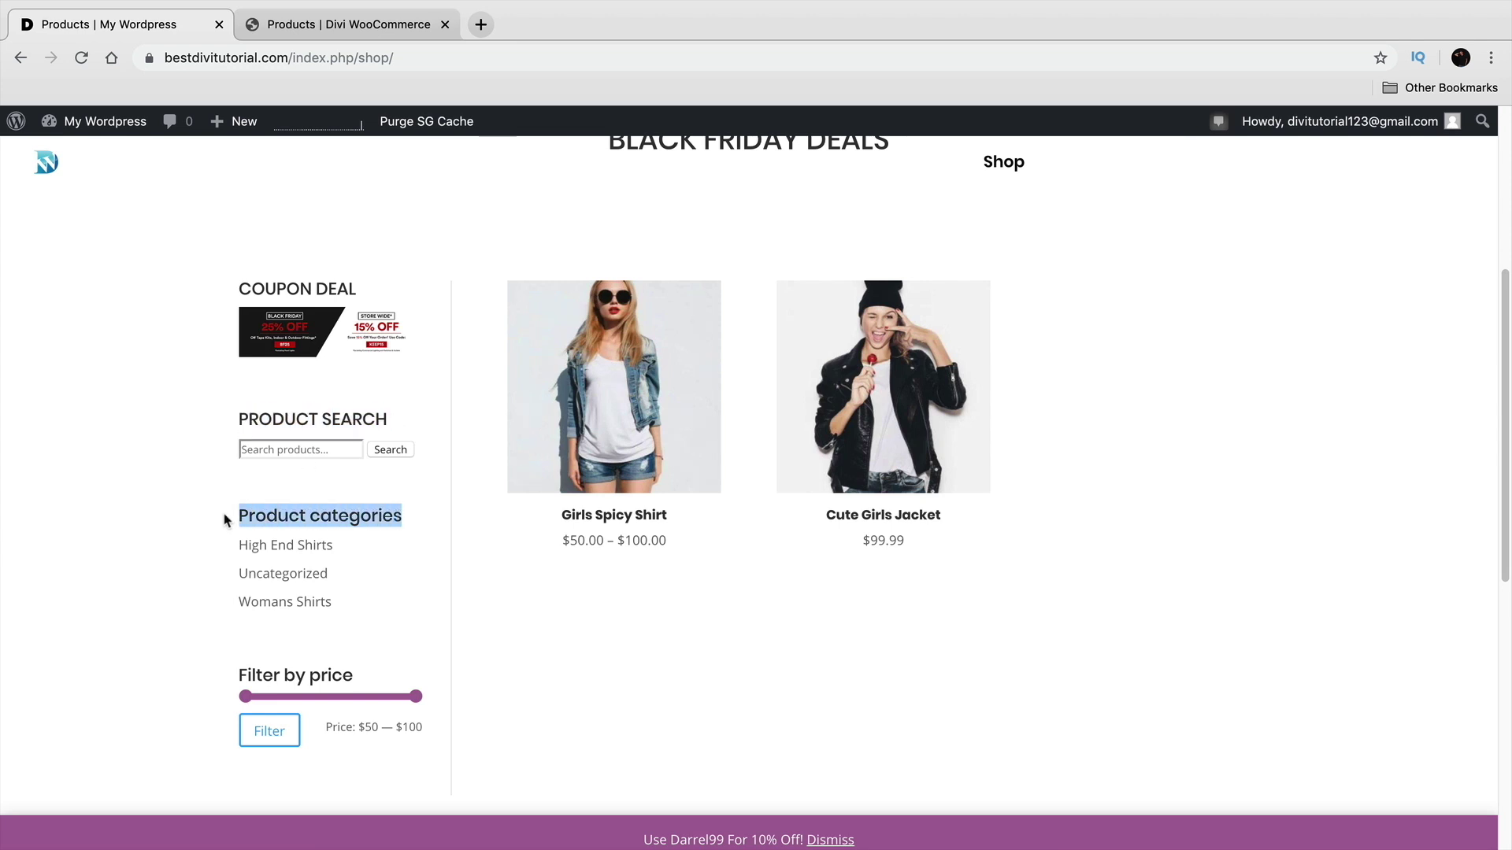
pyautogui.scroll(-2, 229, 511)
pyautogui.moveTo(354, 523); pyautogui.dragTo(230, 527)
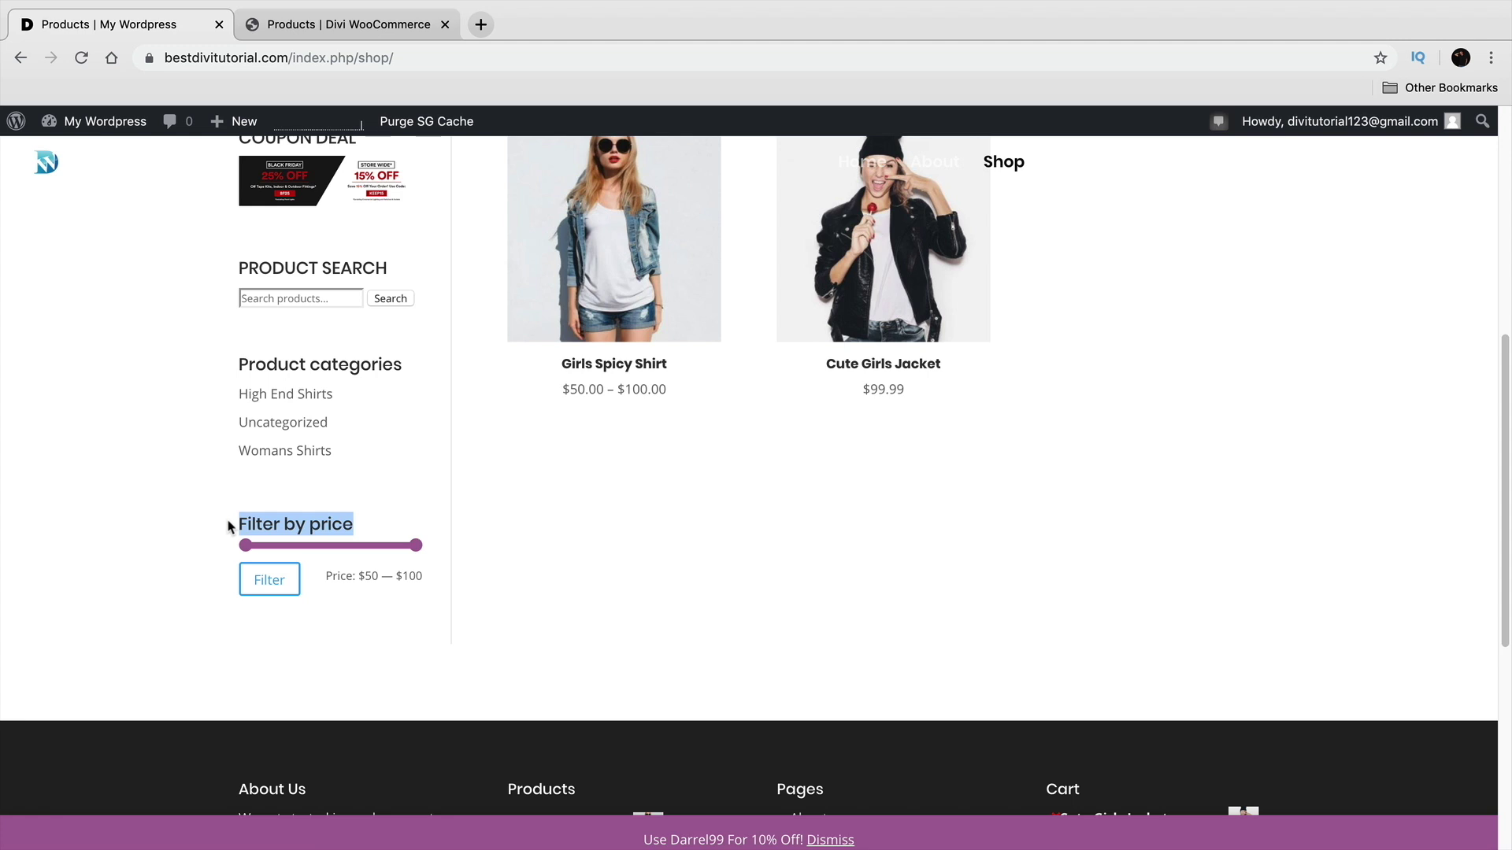
# View the Cute Girls Jacket and Girls Spicy Shirt product pages, and check the Recently Viewed Products widget on the Shop page
pyautogui.click(861, 262)
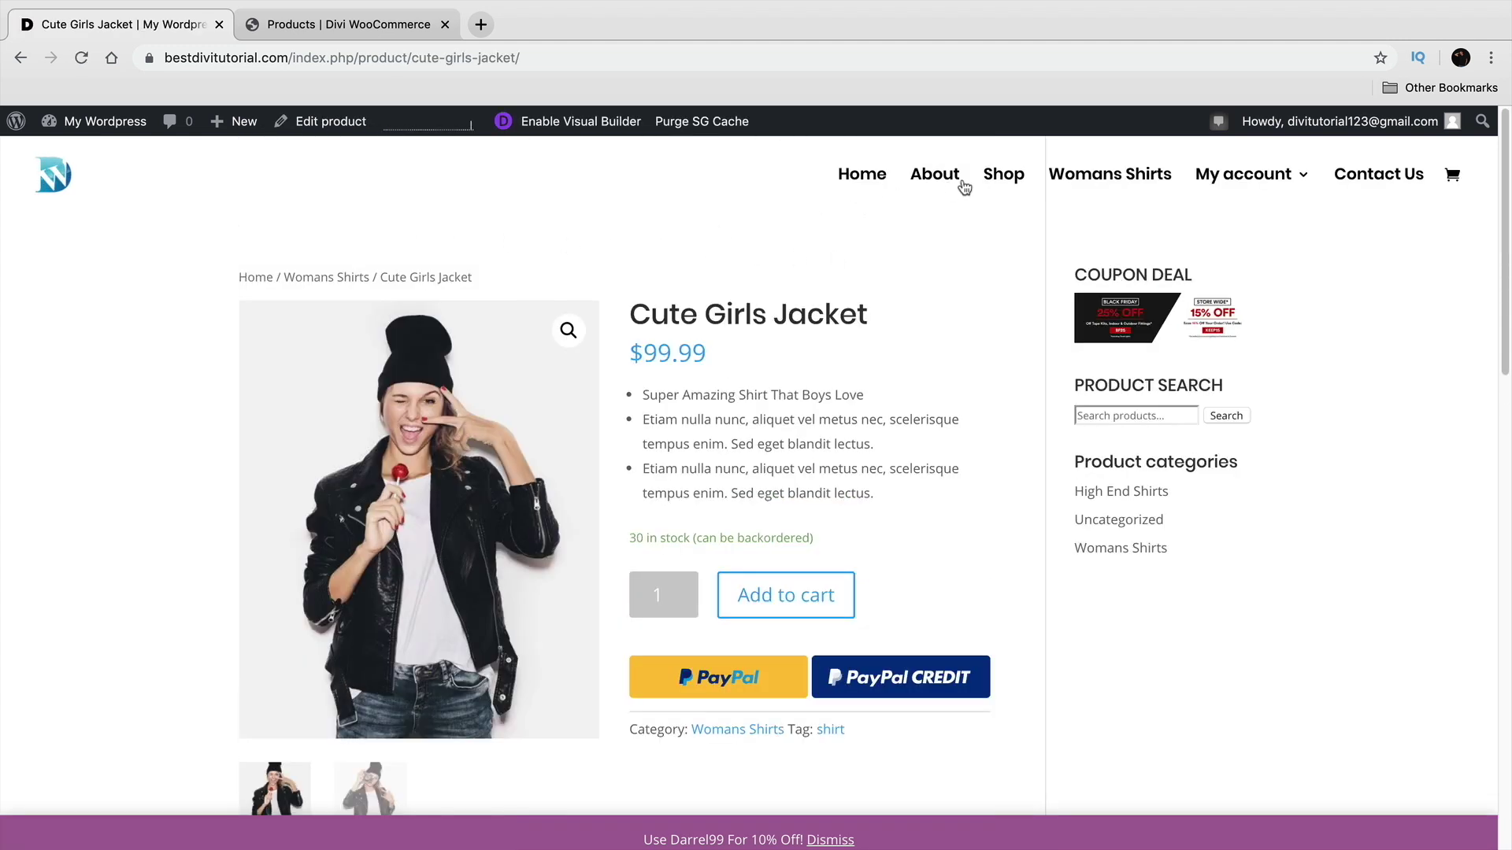
pyautogui.click(319, 285)
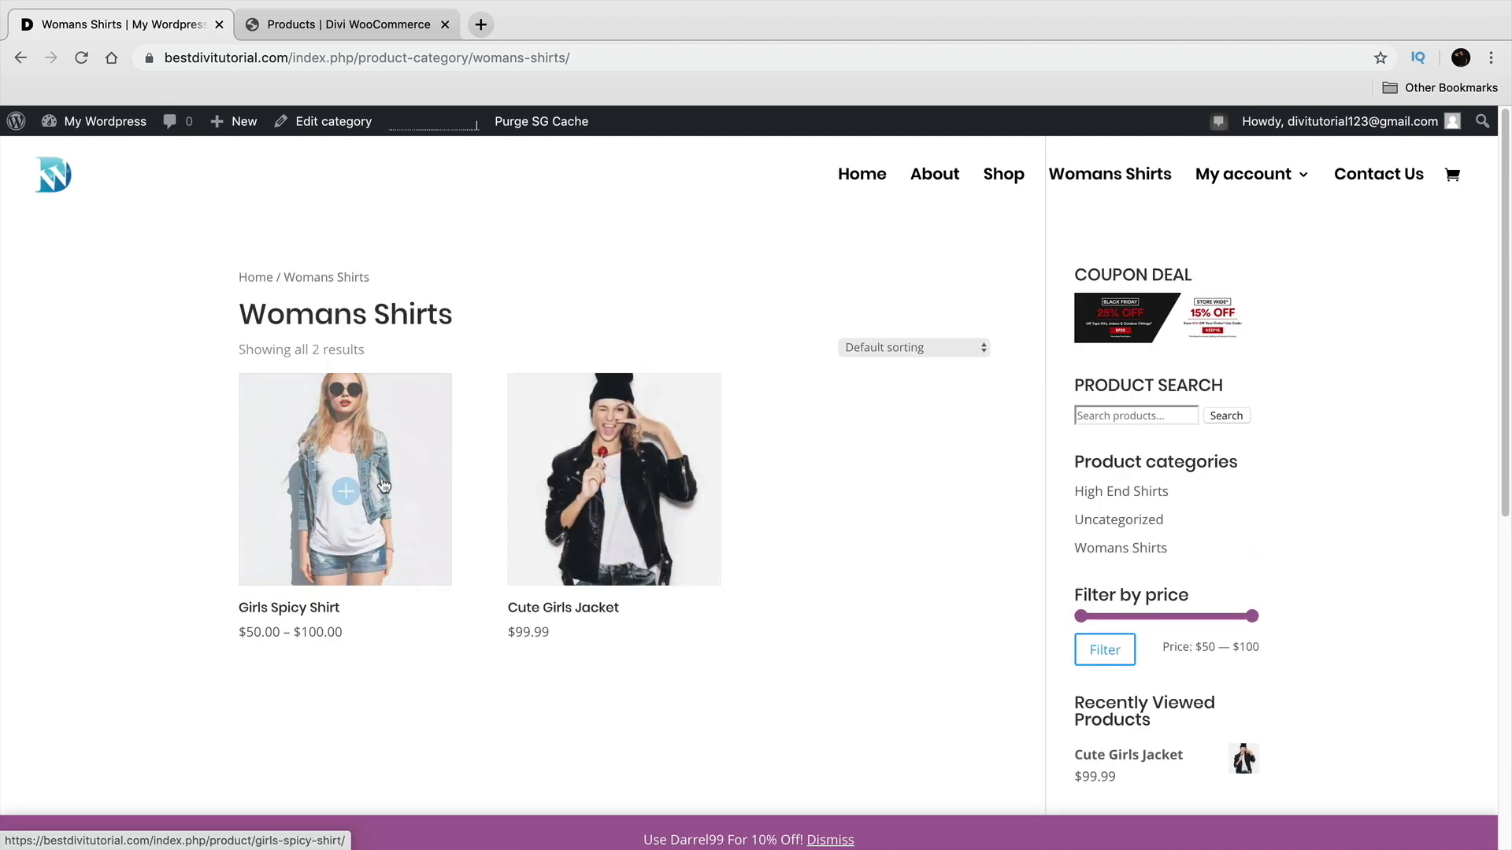
pyautogui.click(383, 486)
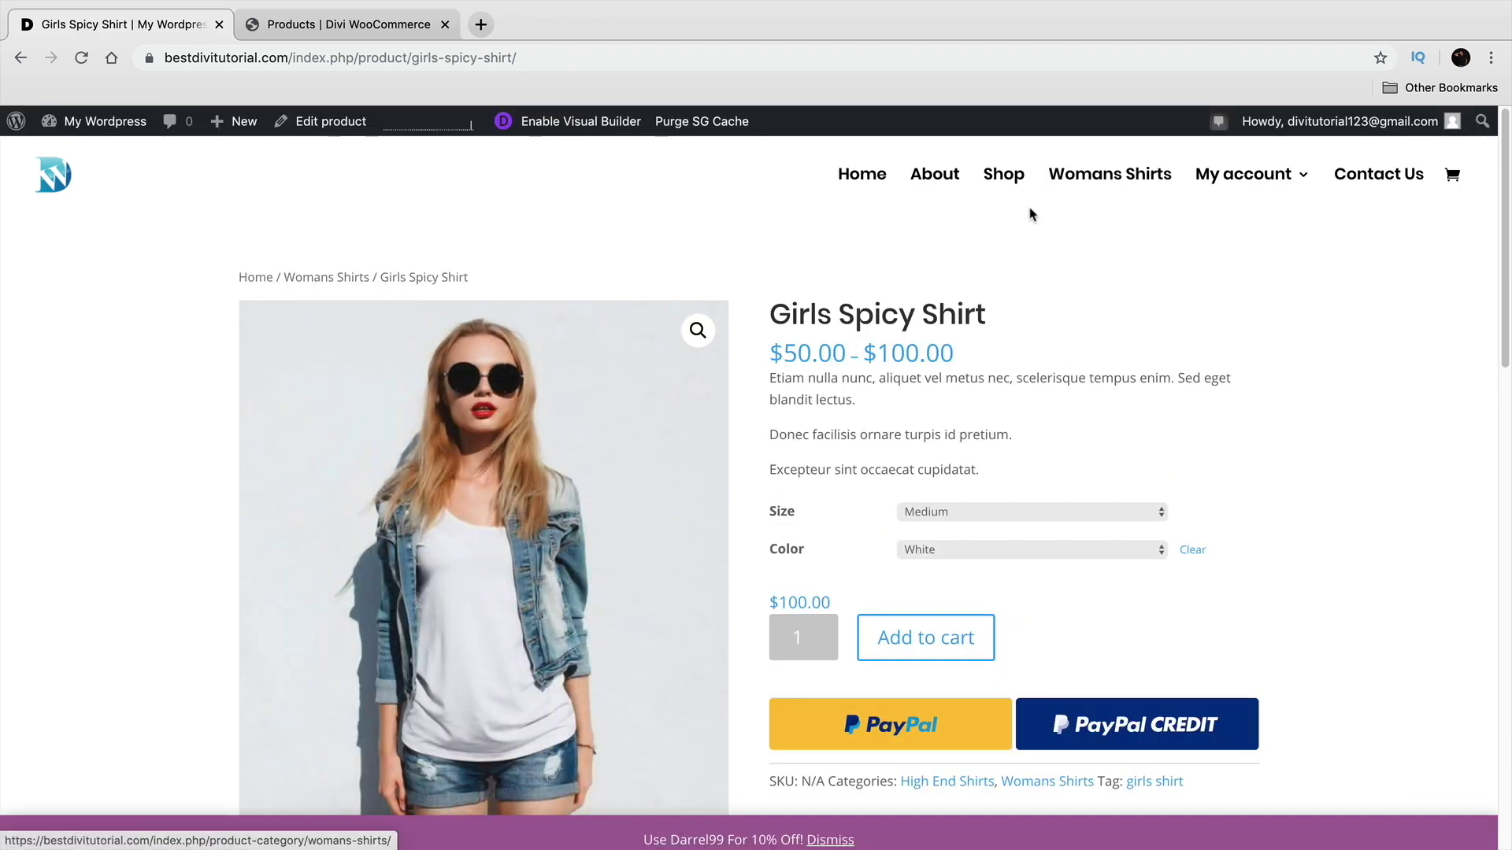
pyautogui.click(986, 174)
pyautogui.scroll(-5, 525, 521)
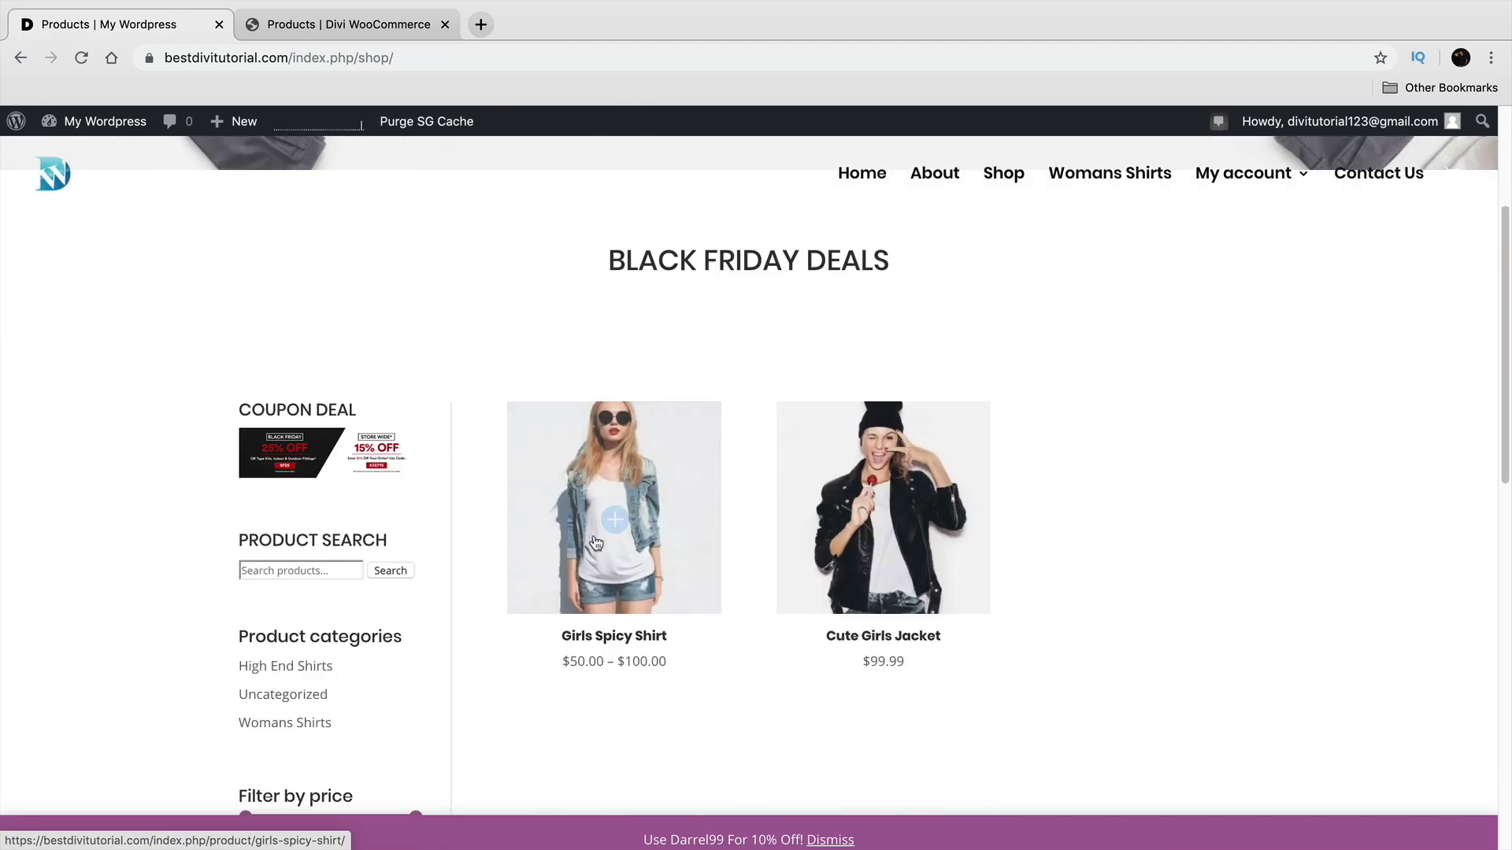
pyautogui.scroll(-3, 525, 520)
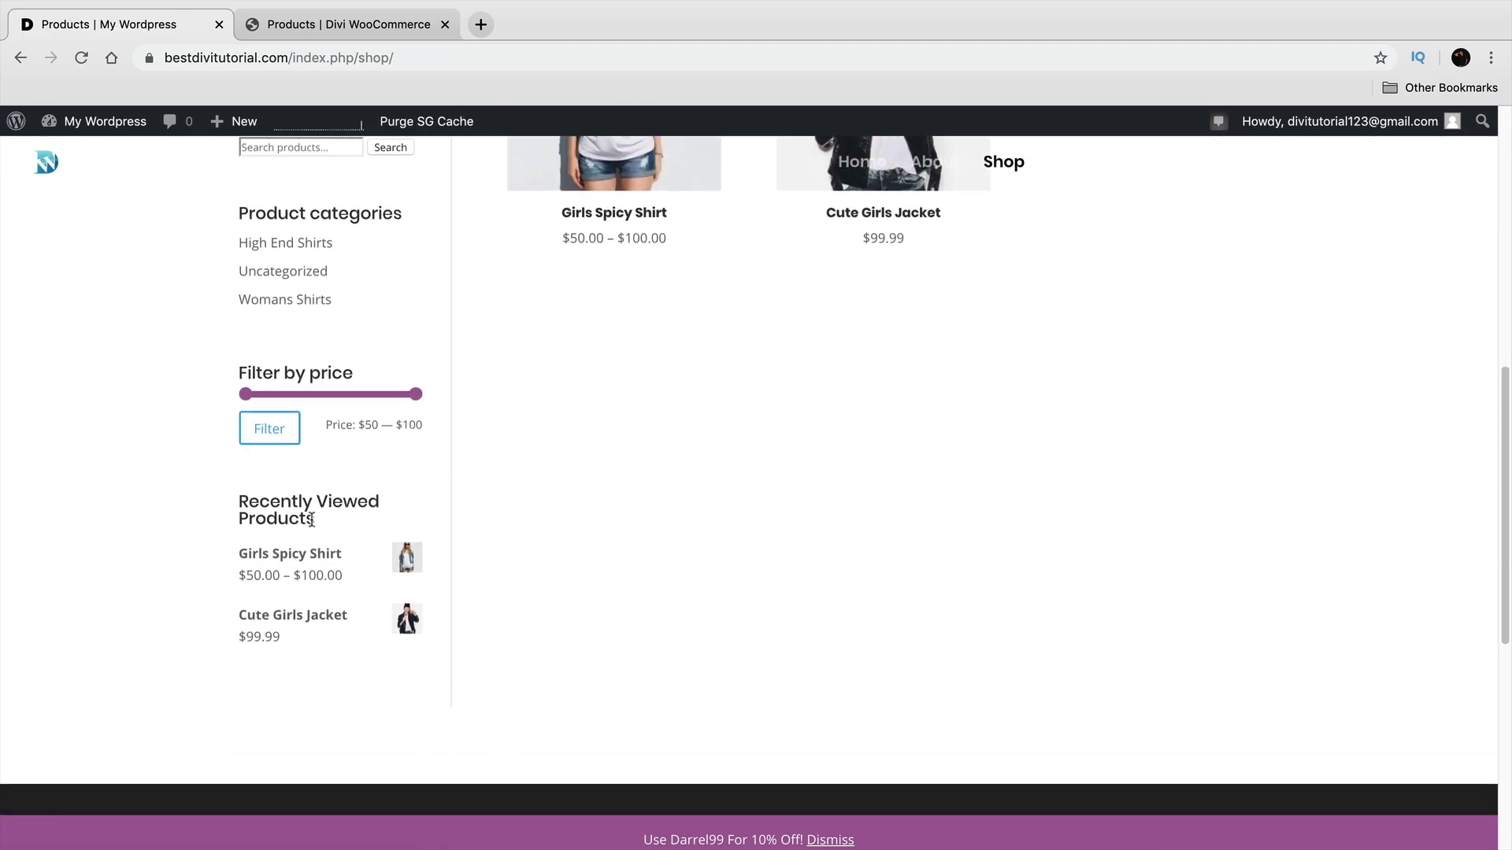
pyautogui.moveTo(306, 516); pyautogui.dragTo(234, 512)
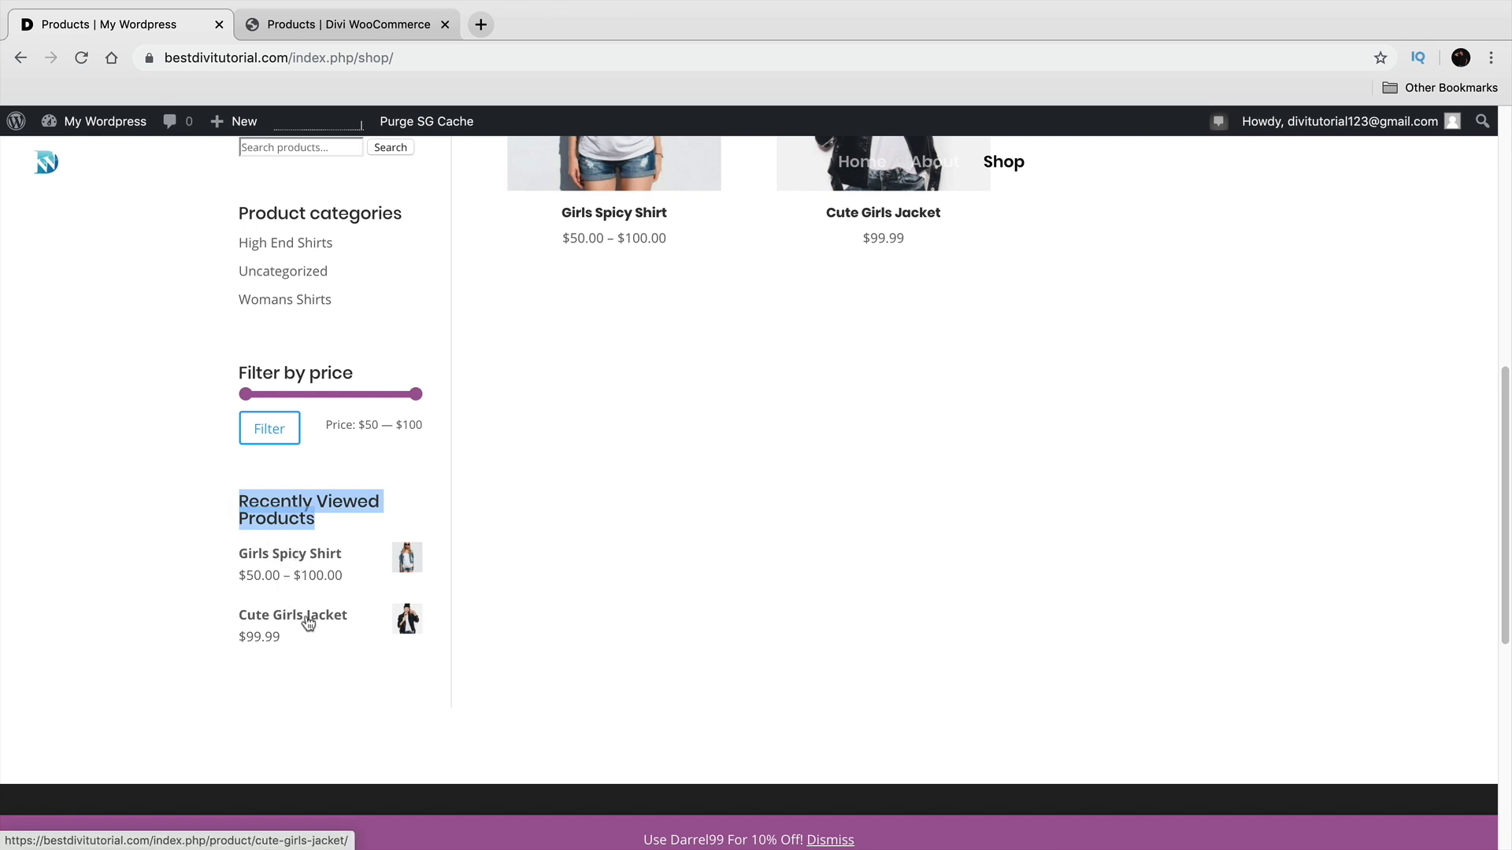
pyautogui.scroll(5, 311, 618)
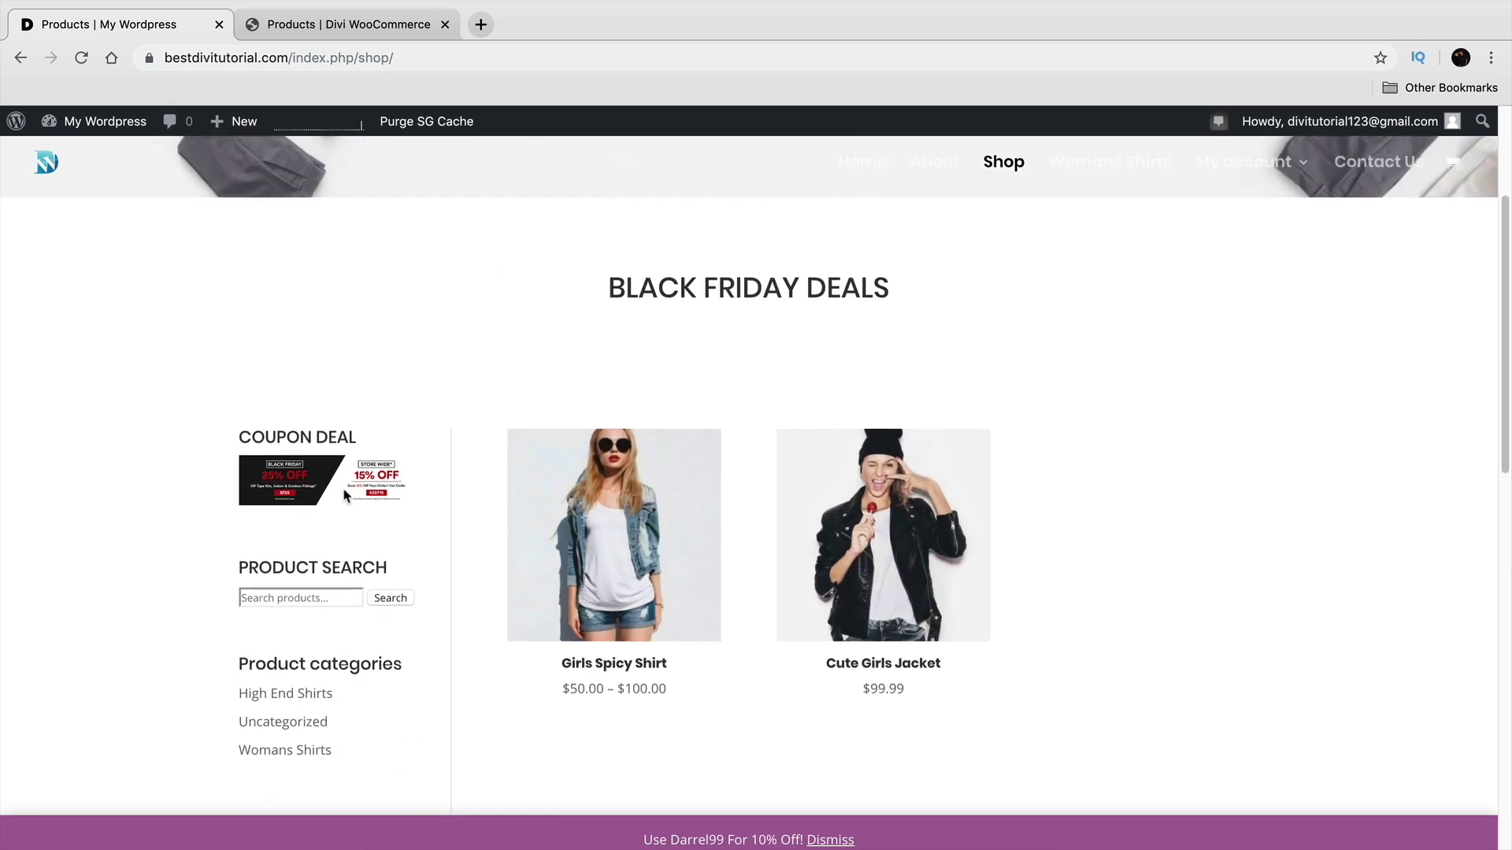
pyautogui.scroll(-2, 308, 514)
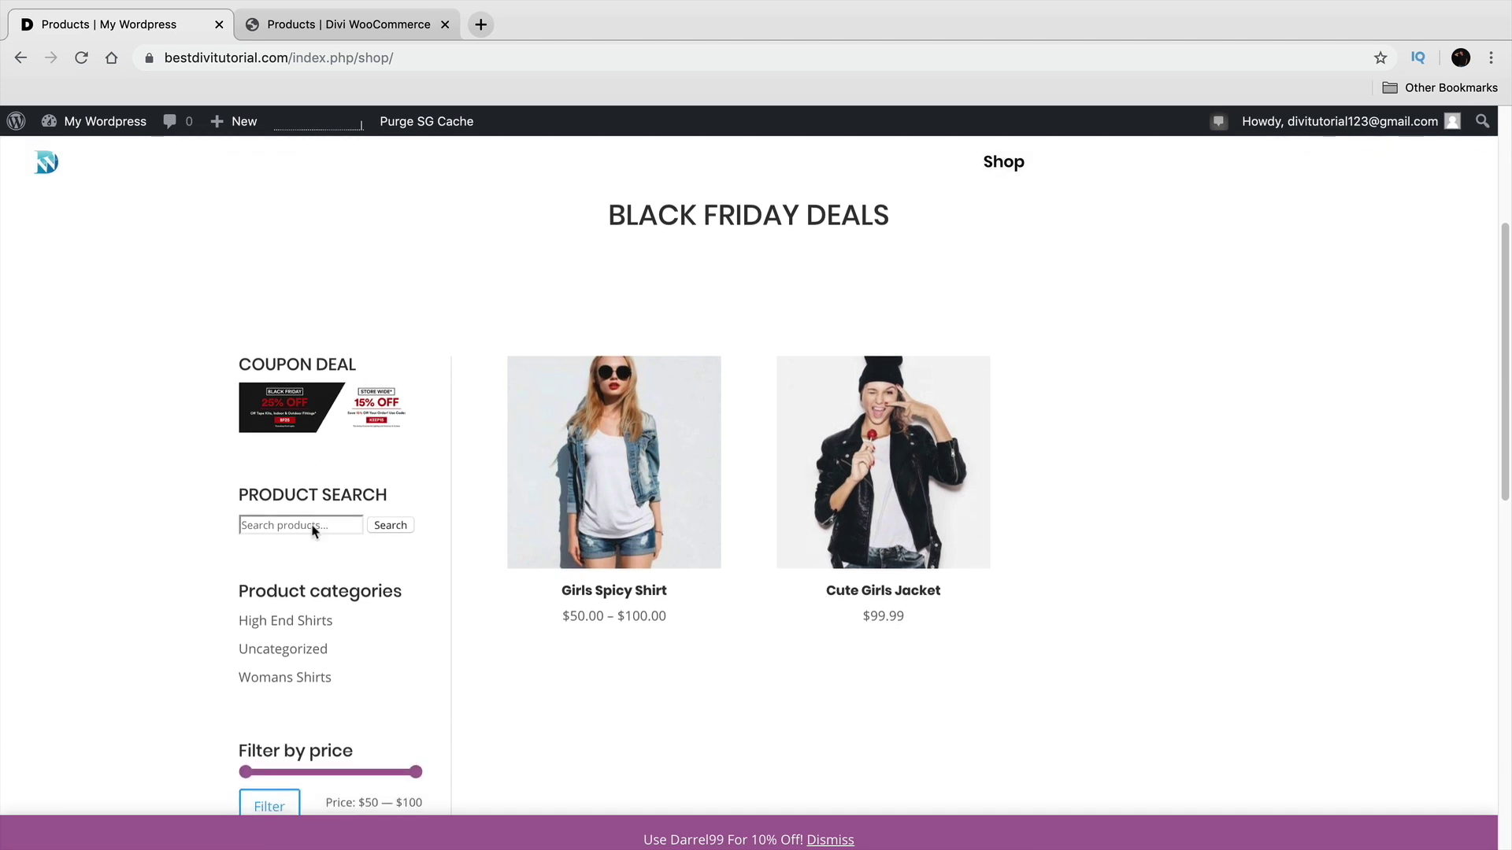
# Open the Shop page in the Theme Customizer, view the Coupon Deal image widget's settings, and return to the main customizer list
pyautogui.moveTo(141, 131)
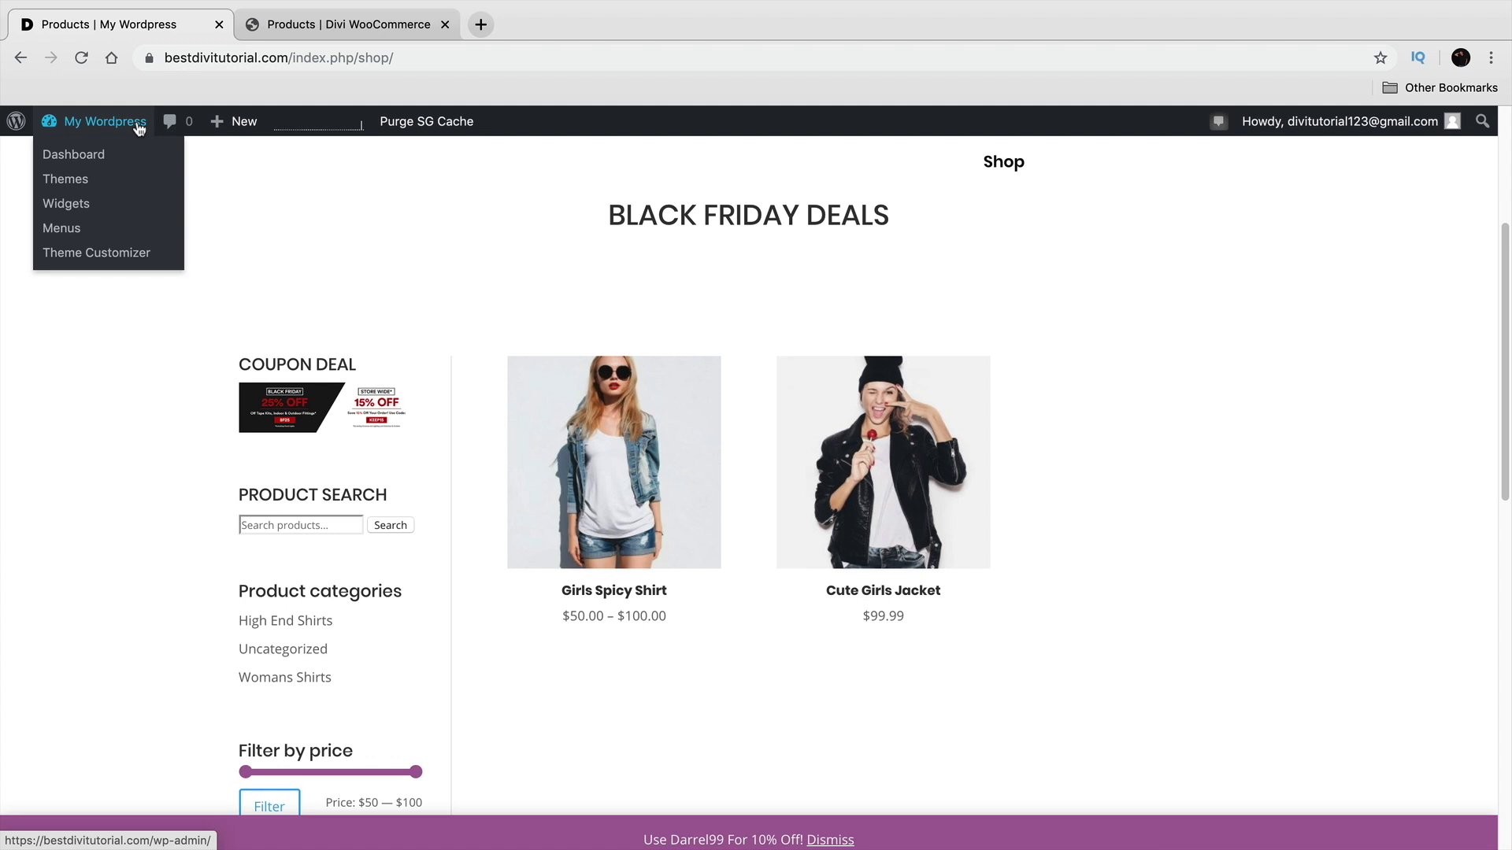
pyautogui.click(124, 252)
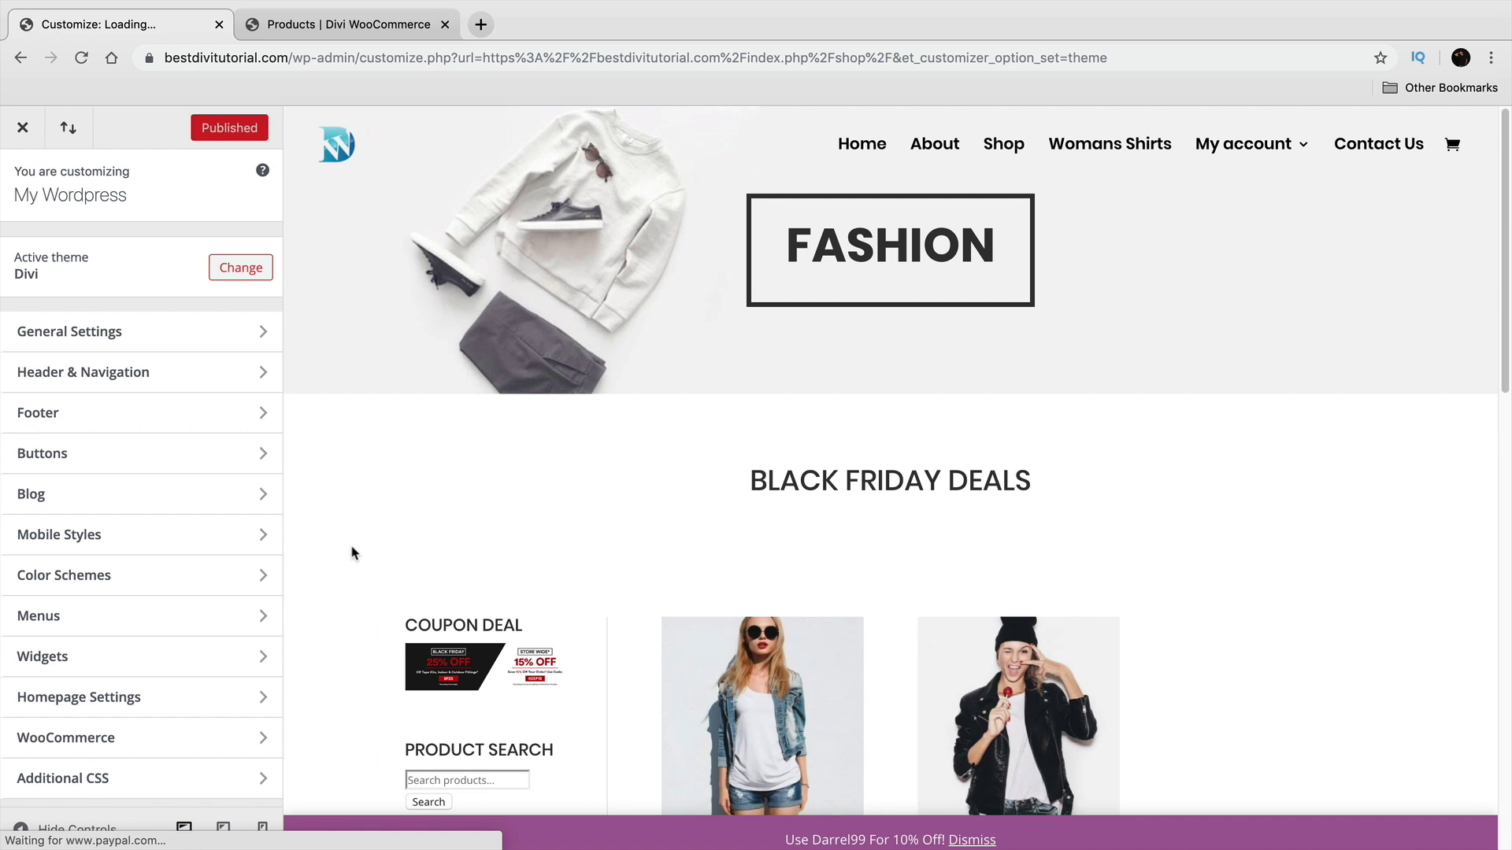
pyautogui.scroll(-3, 352, 551)
pyautogui.click(392, 406)
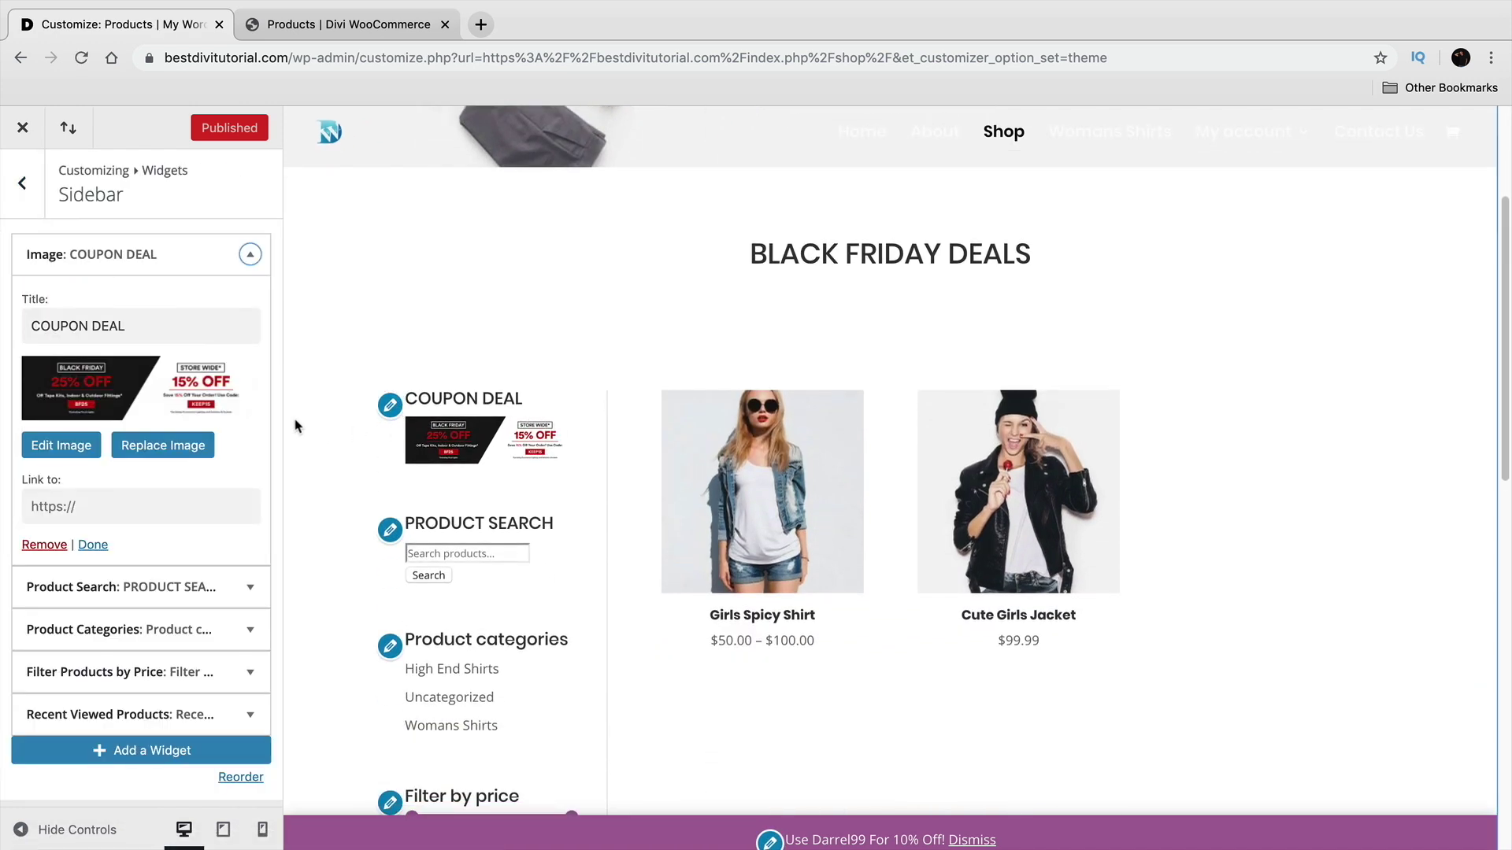
pyautogui.click(40, 205)
pyautogui.click(41, 199)
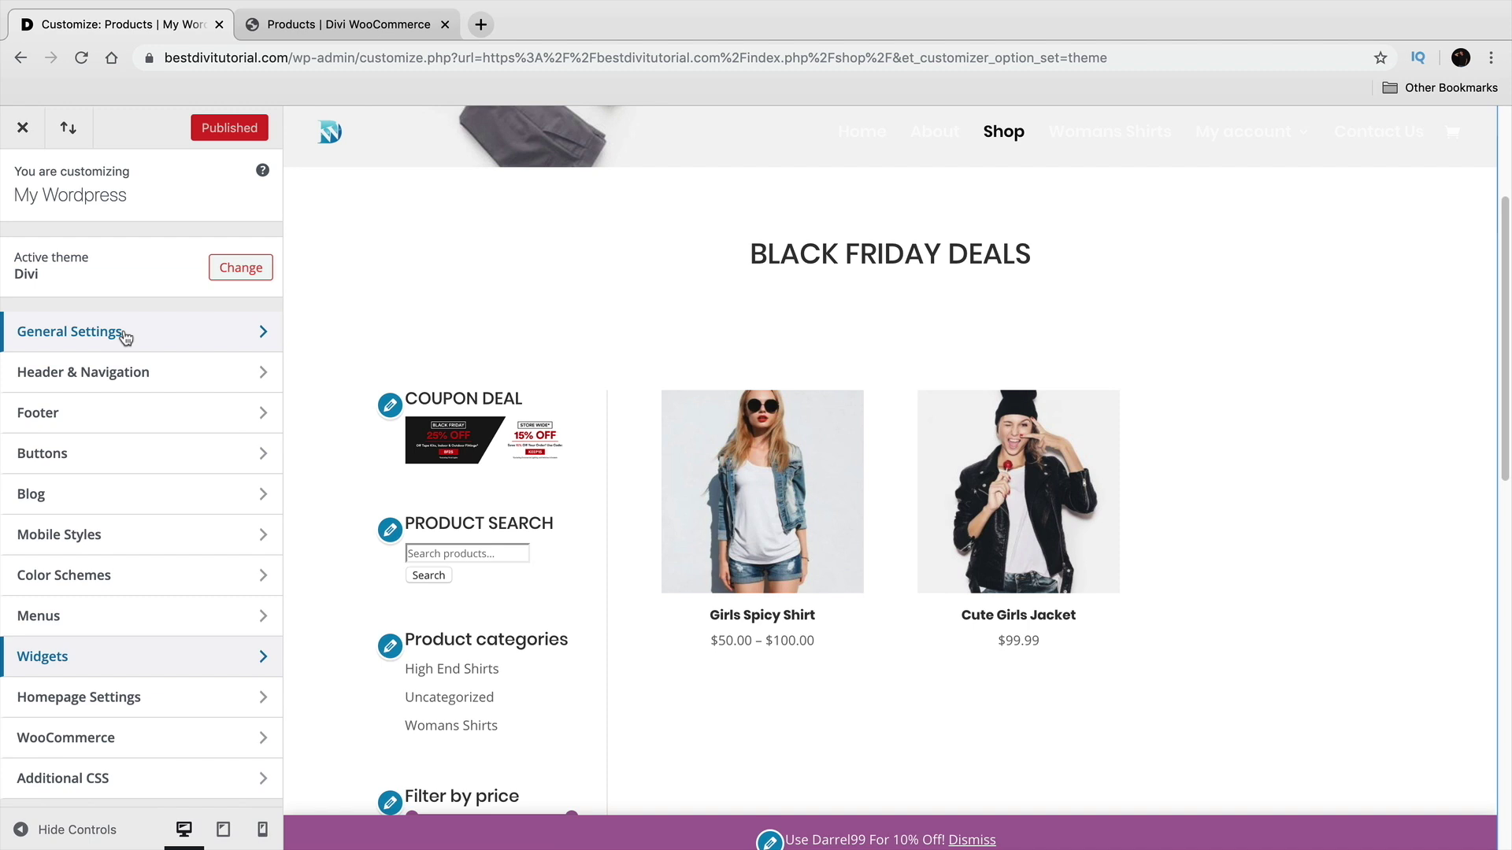
# In the general typography settings, set the body text size to 16 and make the header font style bold
pyautogui.click(126, 337)
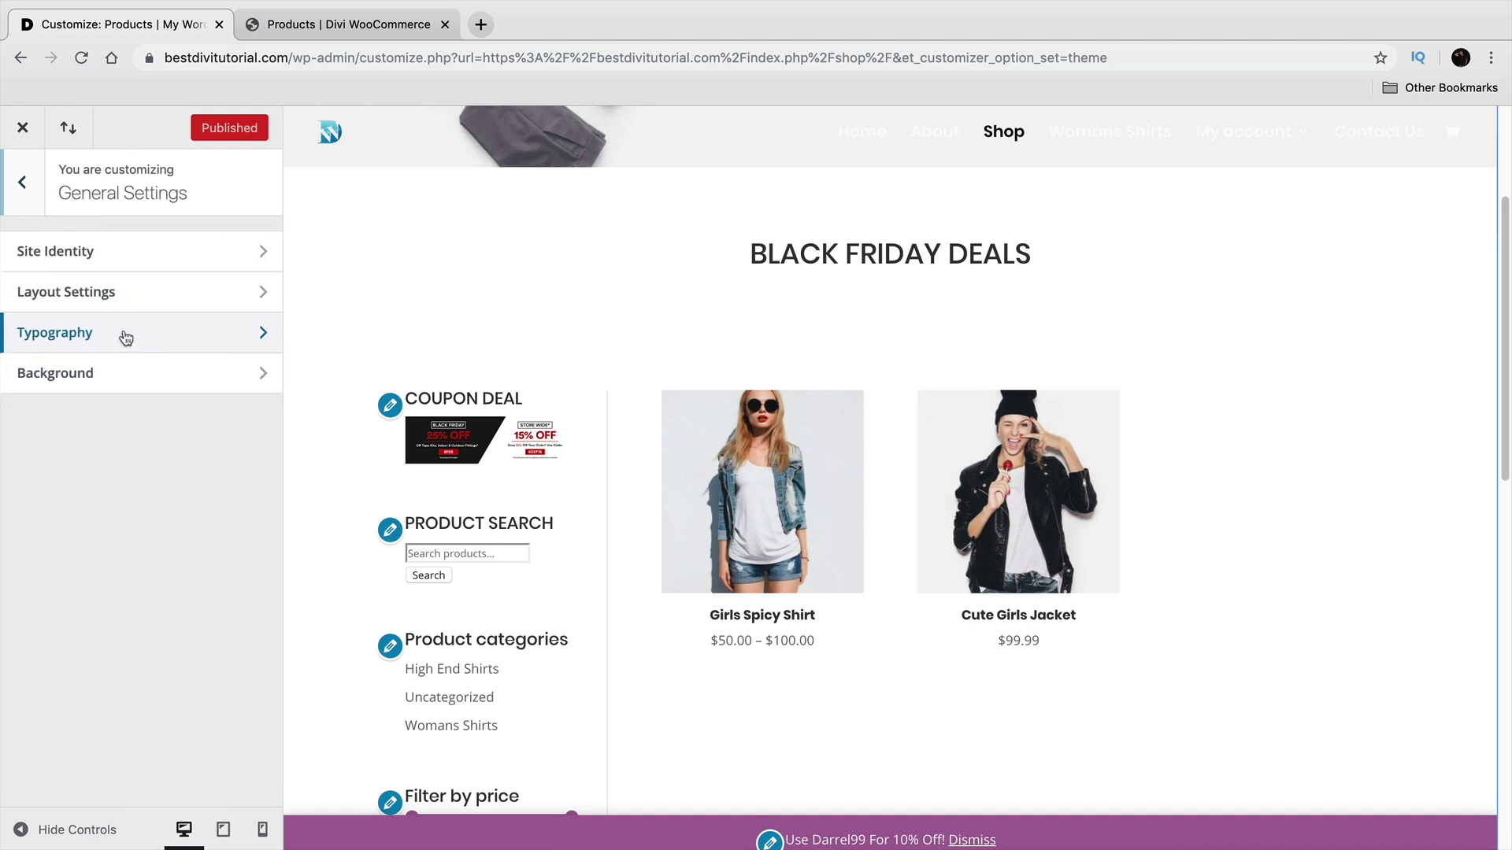
pyautogui.click(124, 335)
pyautogui.moveTo(45, 276); pyautogui.dragTo(56, 275)
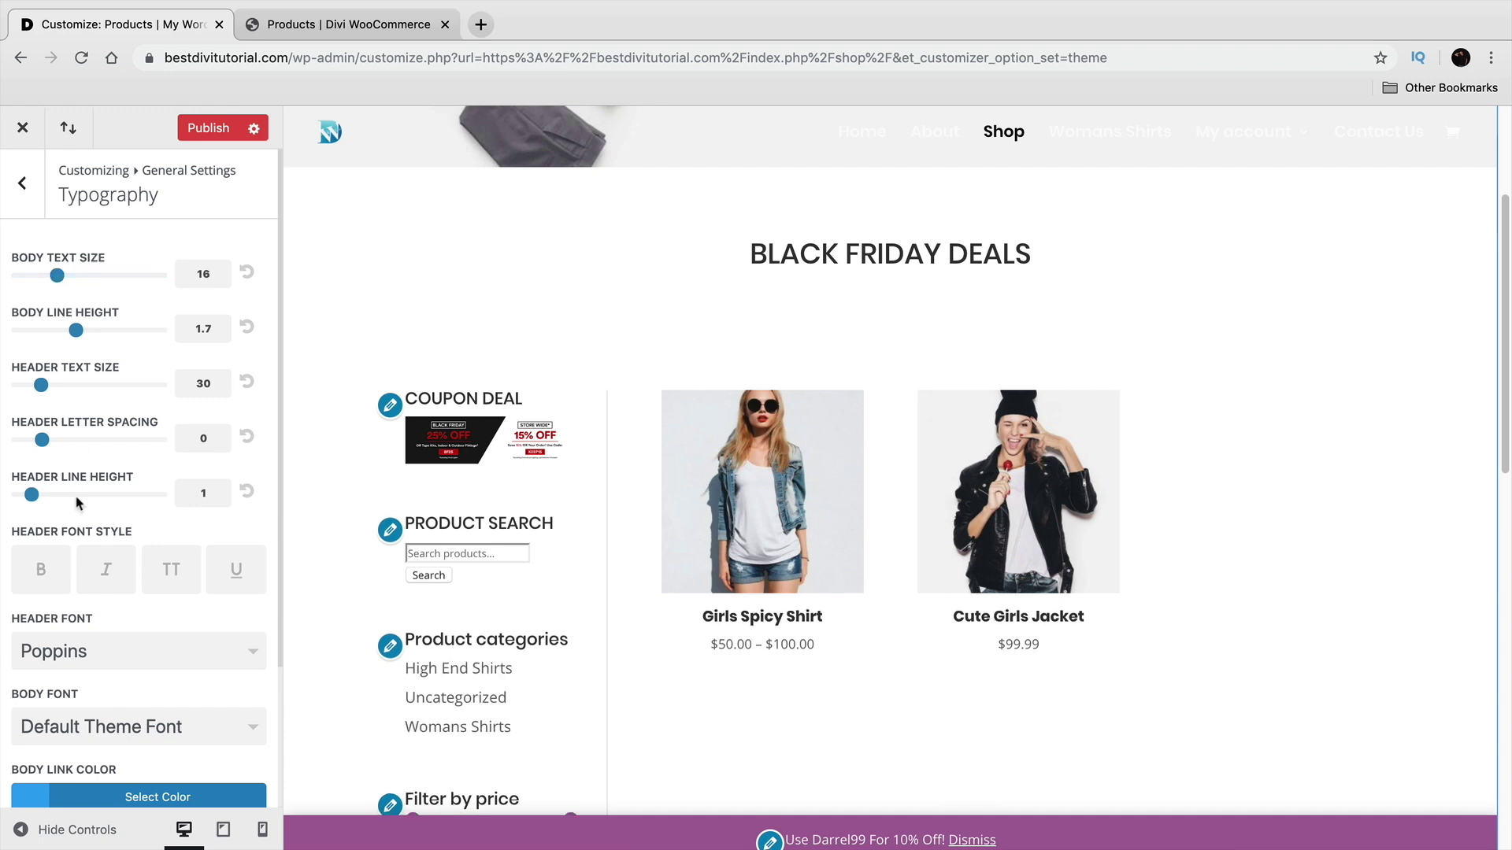
pyautogui.click(41, 572)
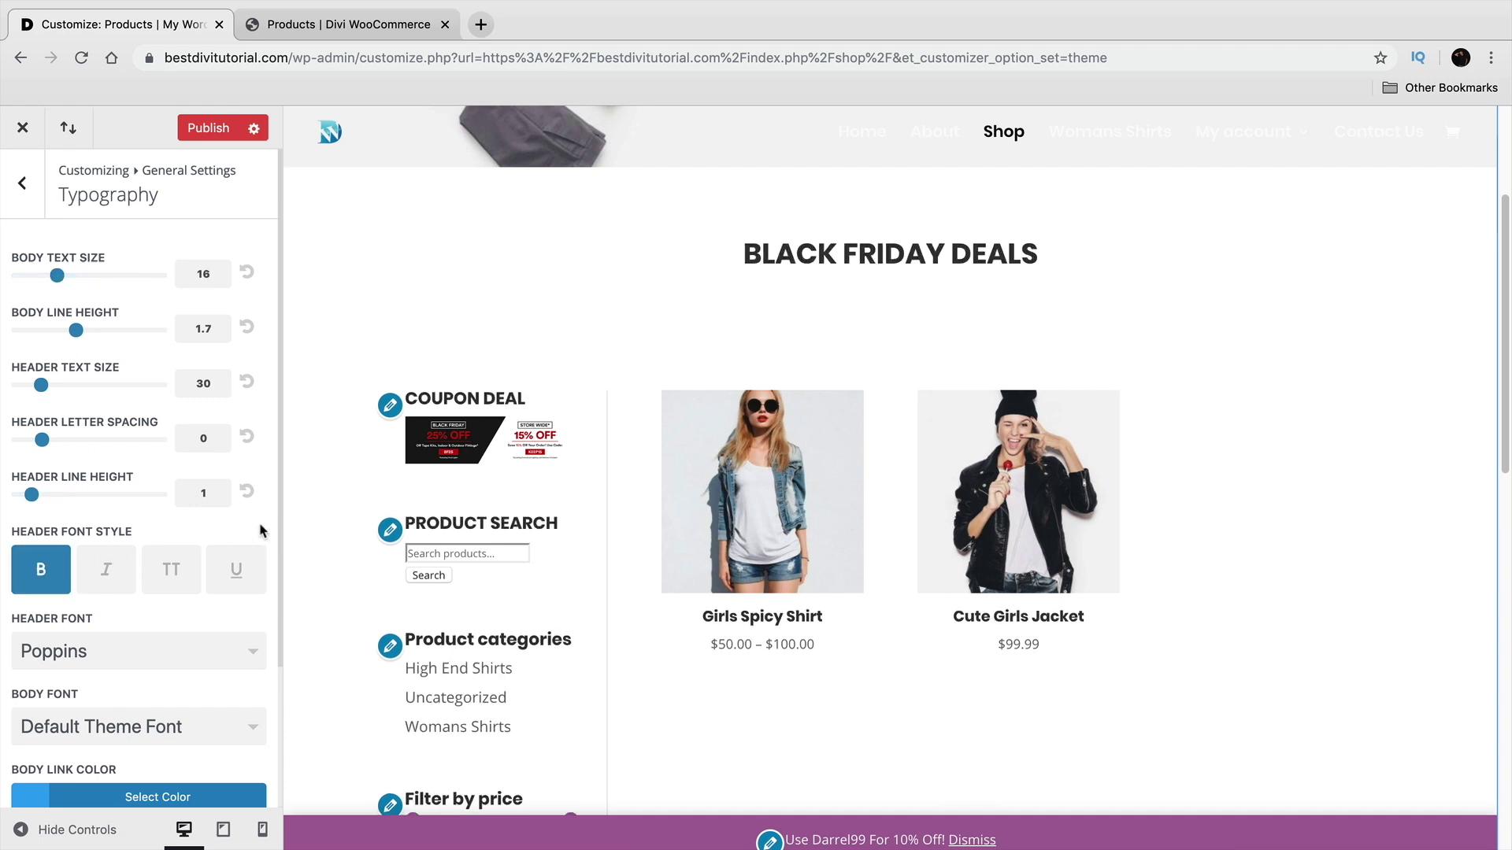
# Try the italic, uppercase and underline header font styles, and switch all three off again
pyautogui.scroll(-1, 124, 568)
pyautogui.click(116, 532)
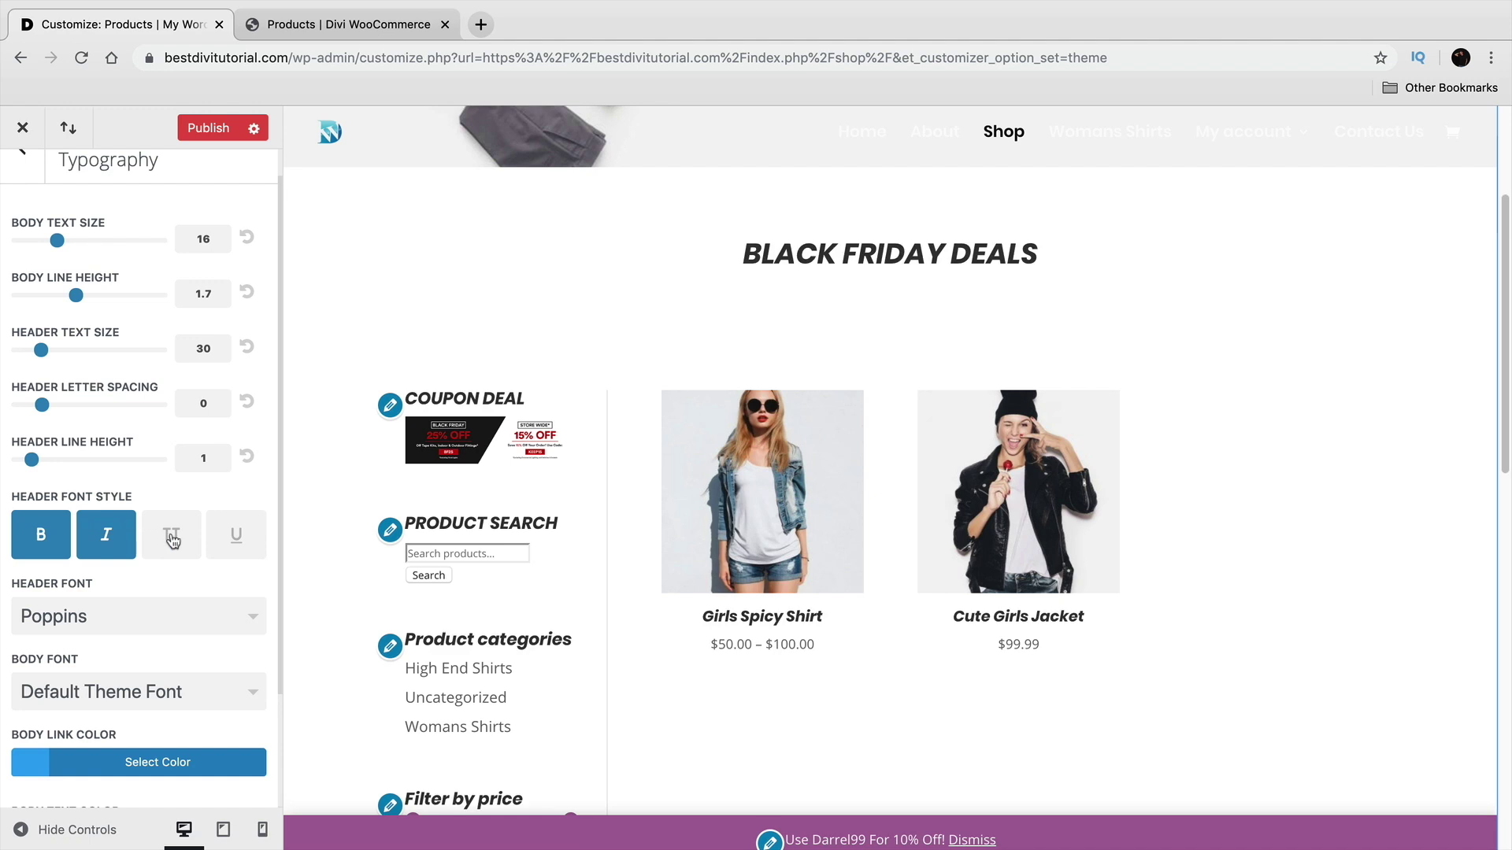
pyautogui.click(173, 541)
pyautogui.click(228, 540)
pyautogui.click(233, 537)
pyautogui.click(171, 540)
pyautogui.click(114, 543)
# Check the heading styles throughout the shop page preview, publish the typography changes, and close the Theme Customizer
pyautogui.scroll(-2, 418, 559)
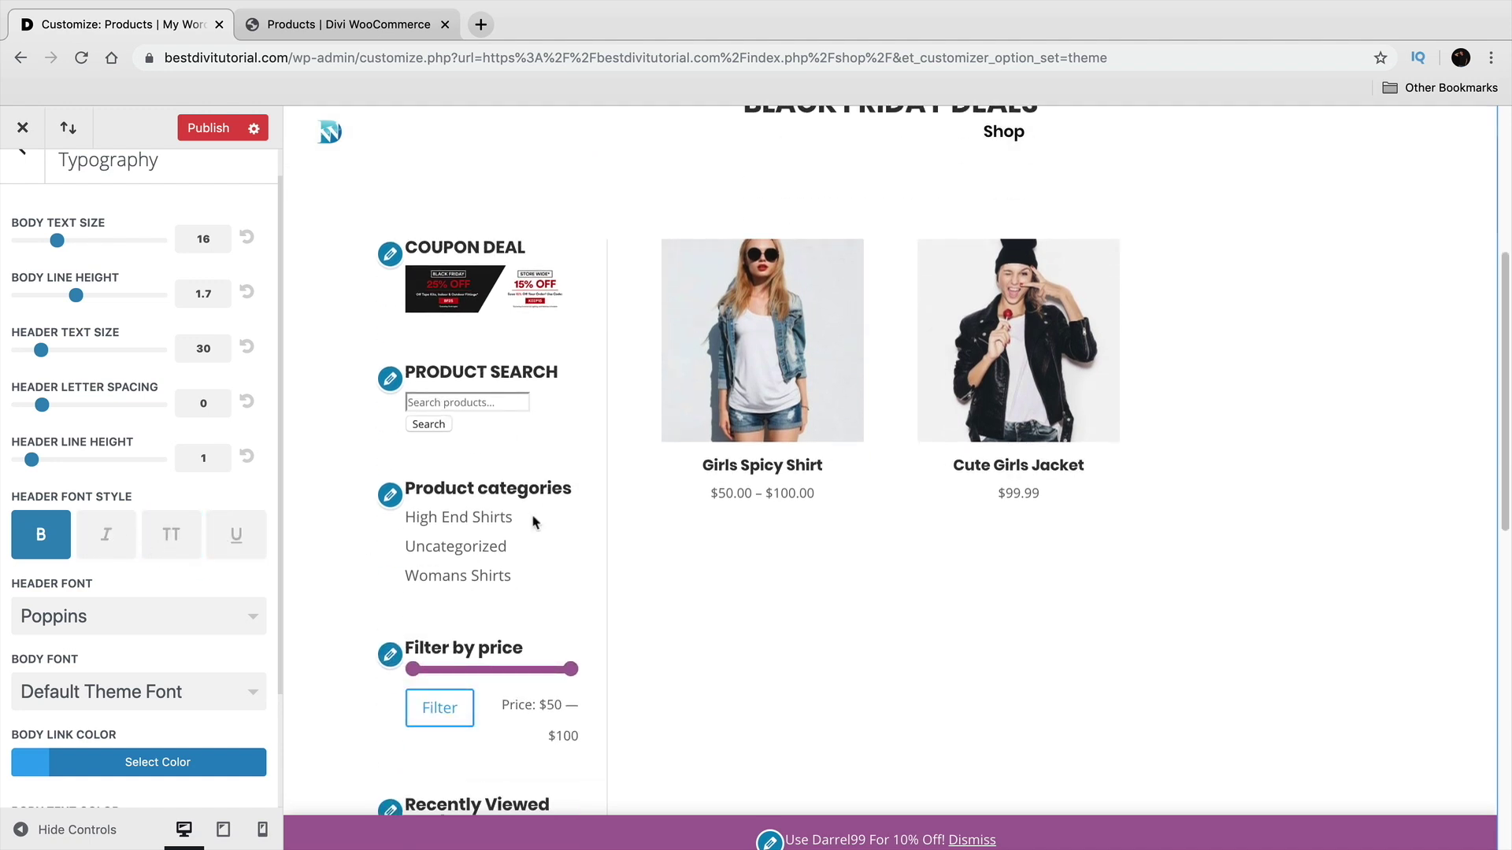
pyautogui.scroll(1, 528, 461)
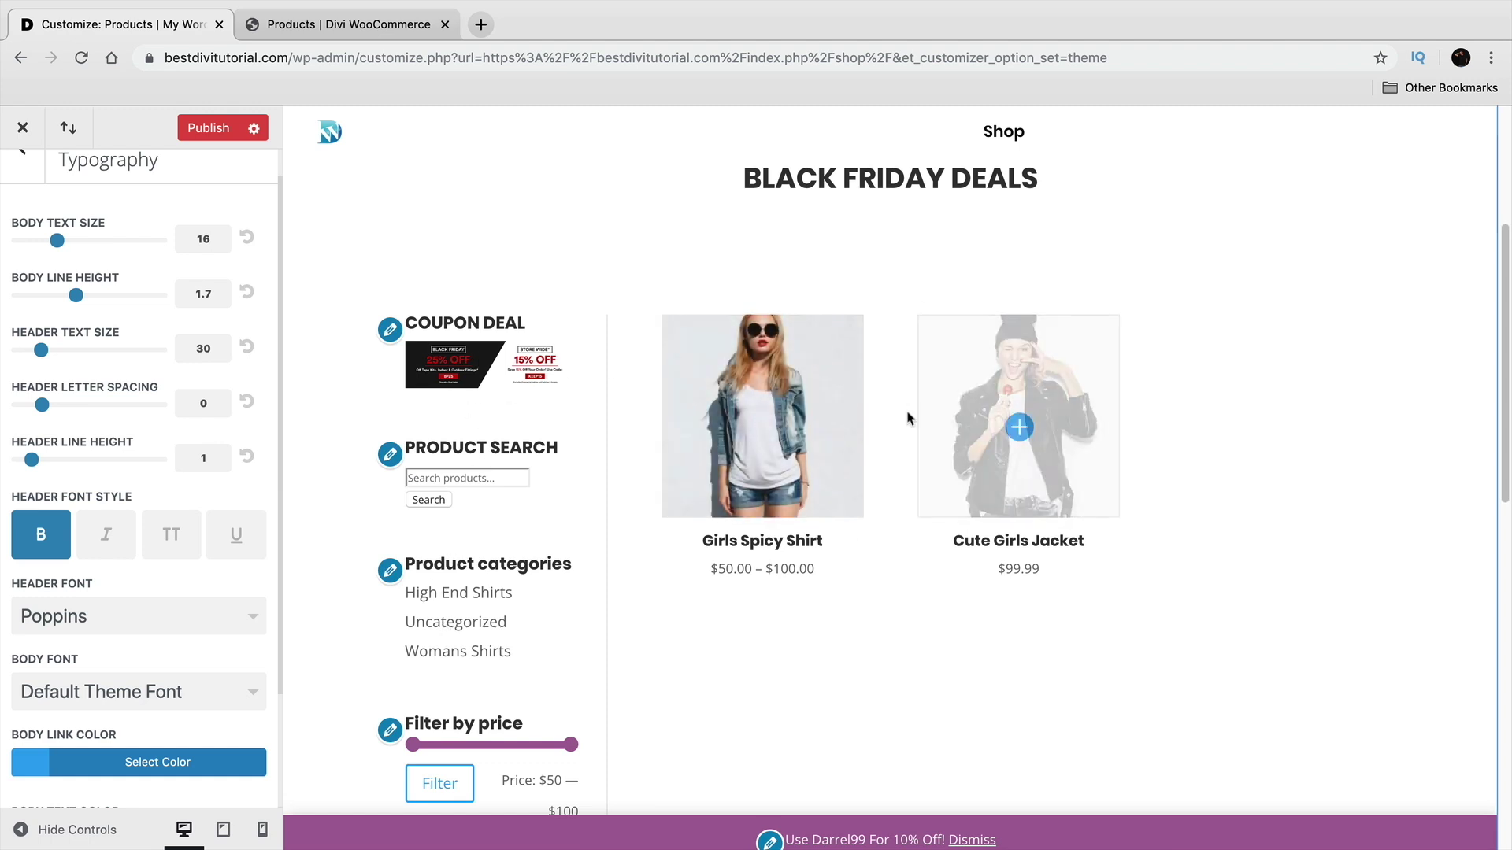
pyautogui.moveTo(1016, 178); pyautogui.dragTo(766, 170)
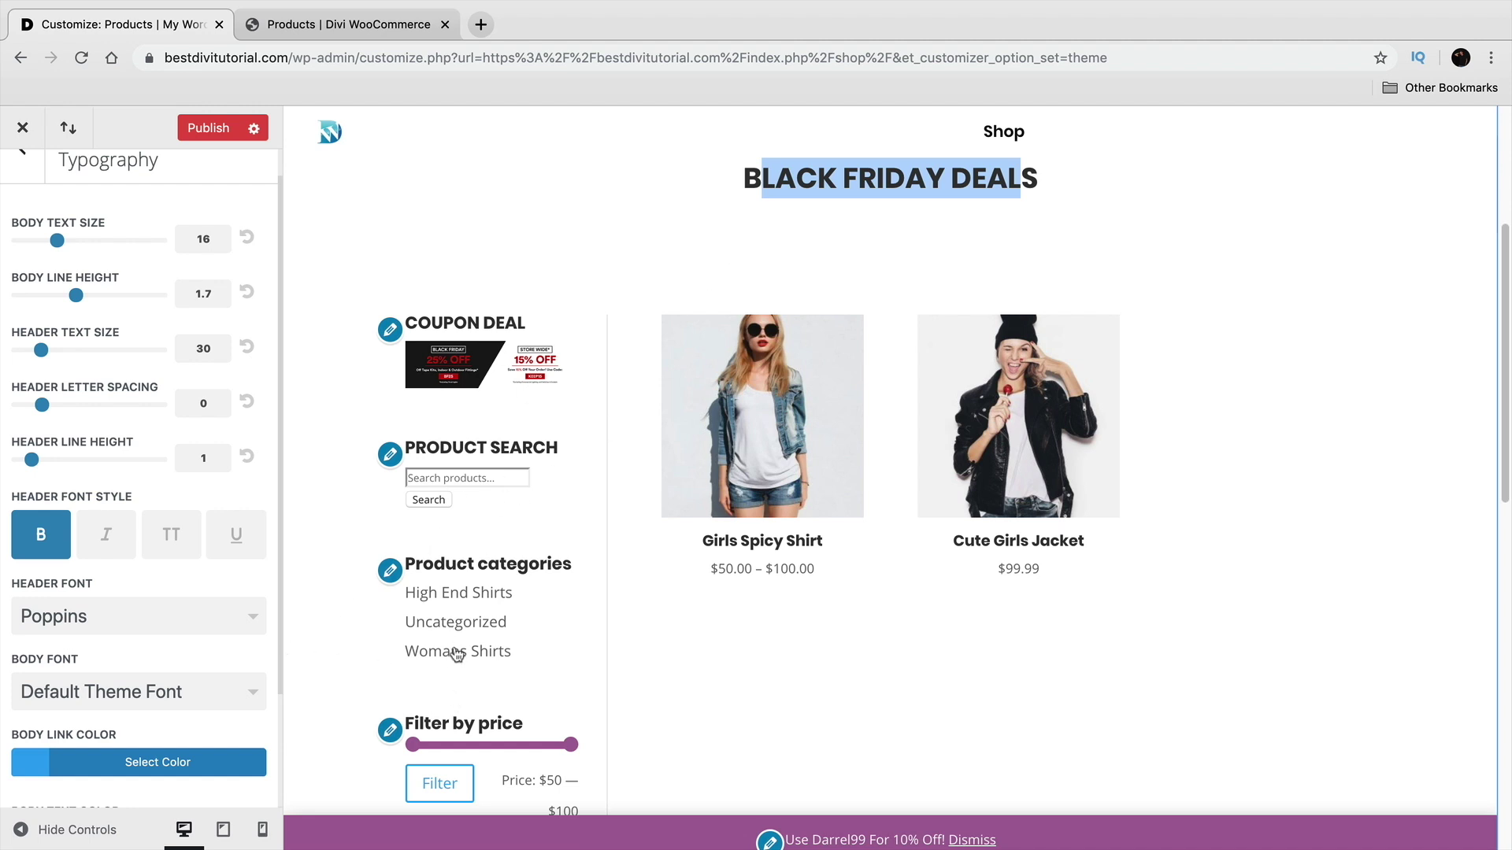
pyautogui.scroll(-2, 482, 534)
pyautogui.scroll(-6, 482, 534)
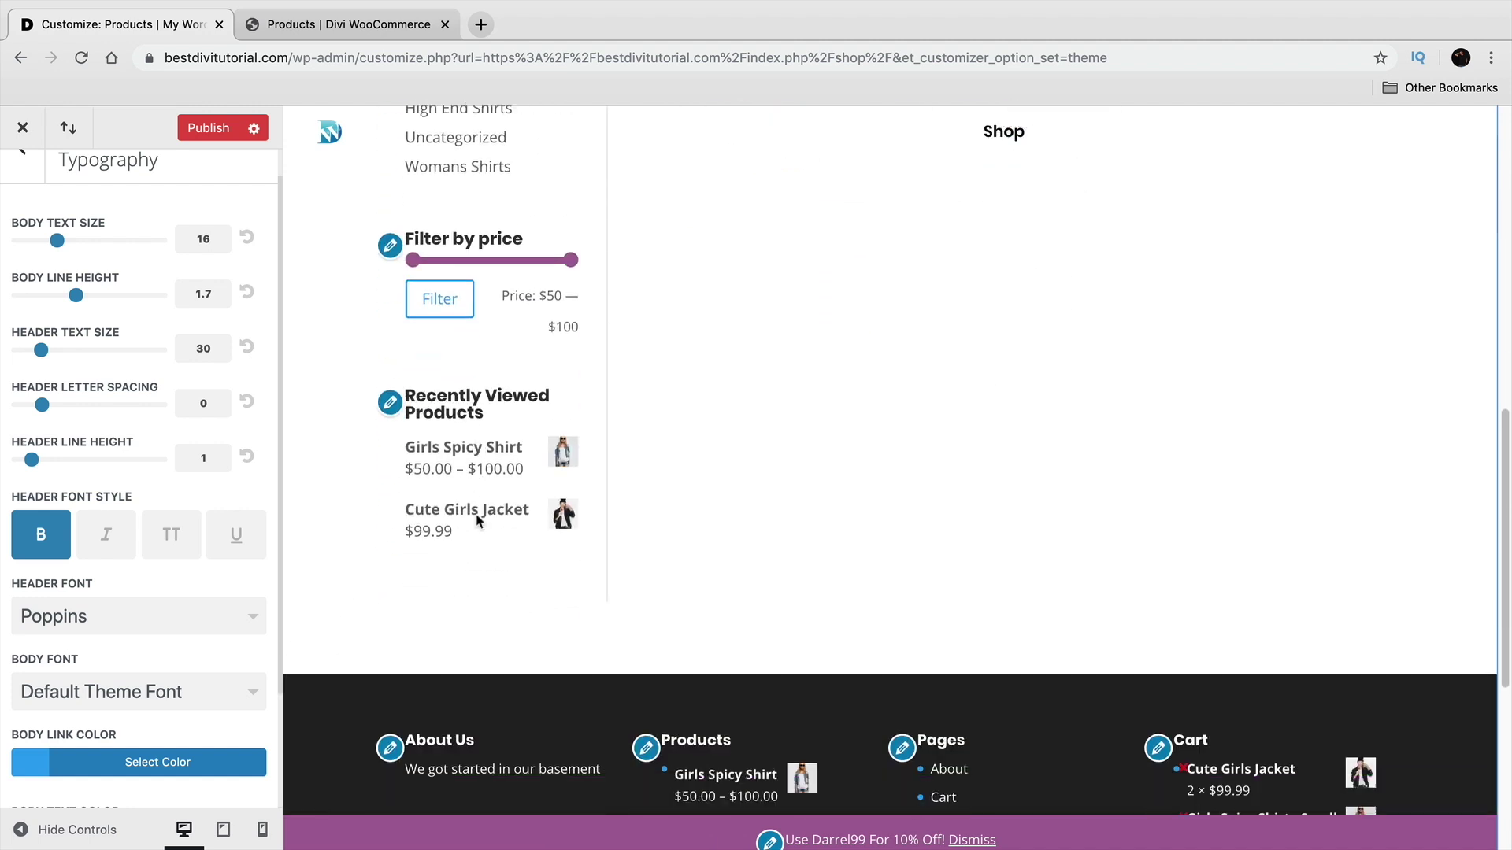
pyautogui.scroll(4, 463, 504)
pyautogui.scroll(6, 463, 520)
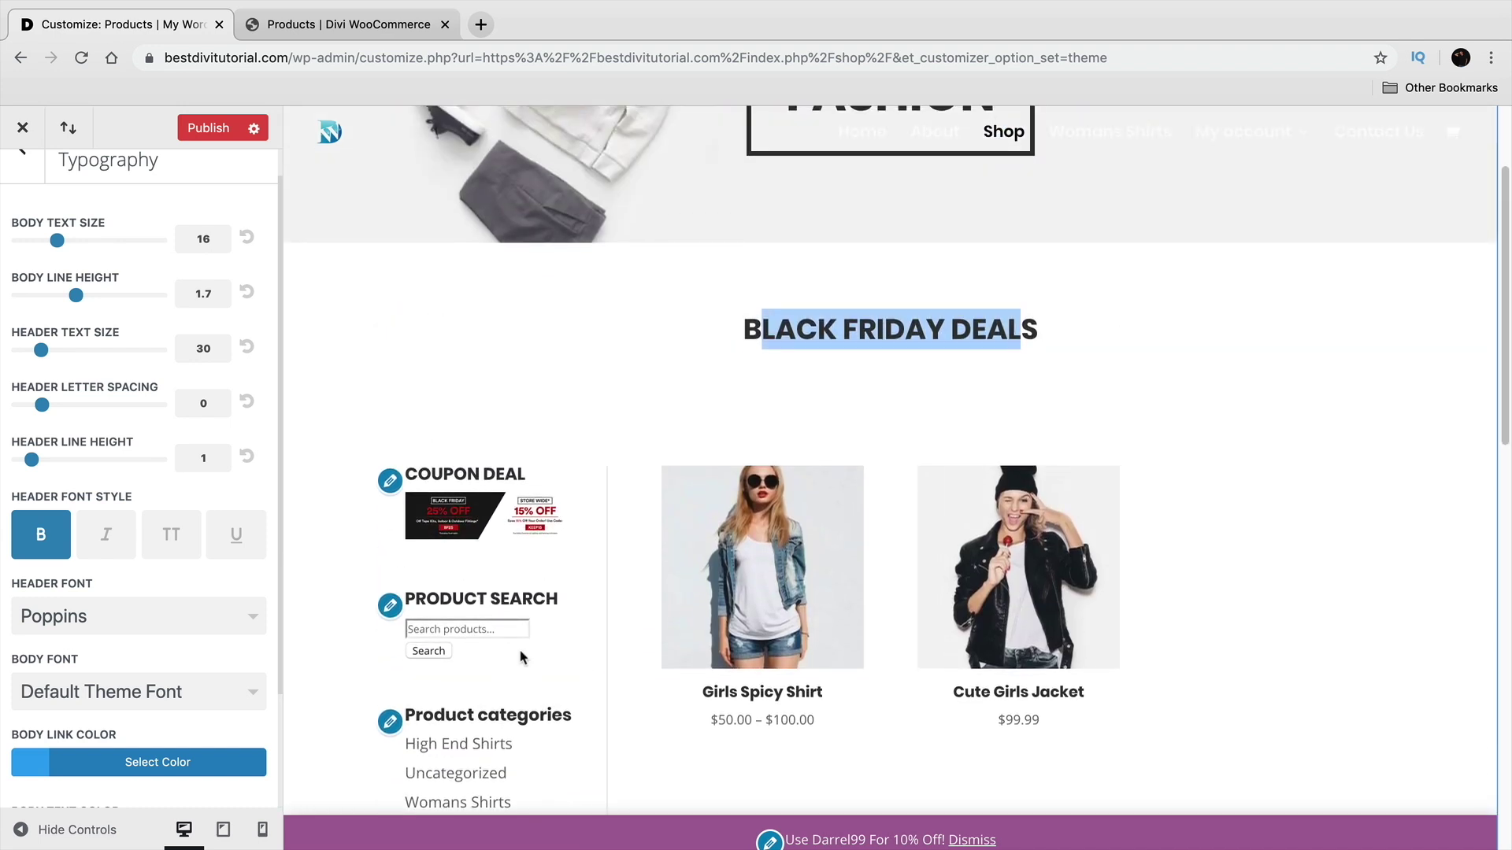
pyautogui.click(223, 135)
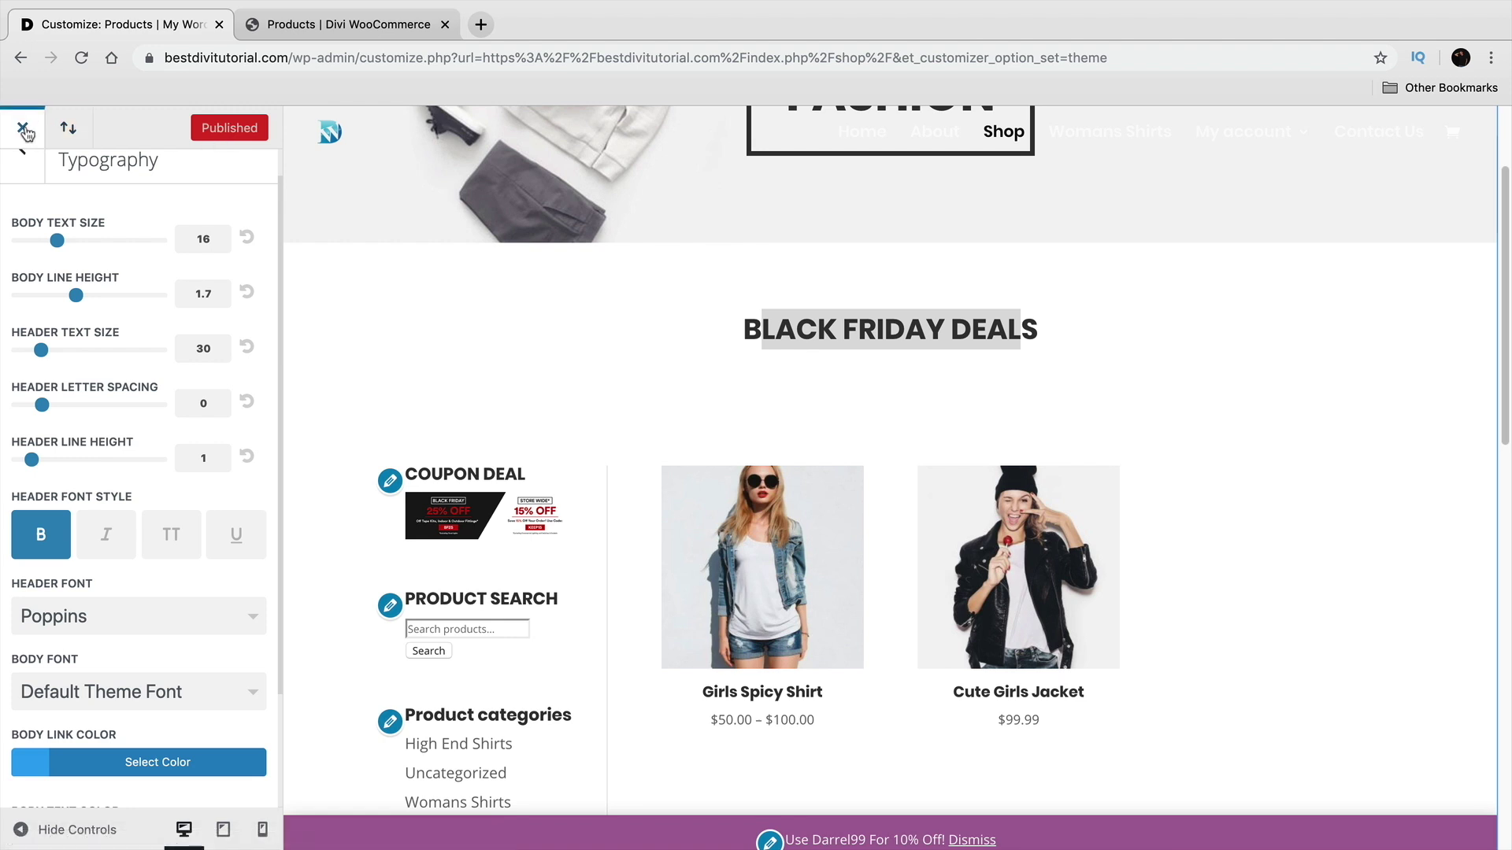
pyautogui.click(24, 130)
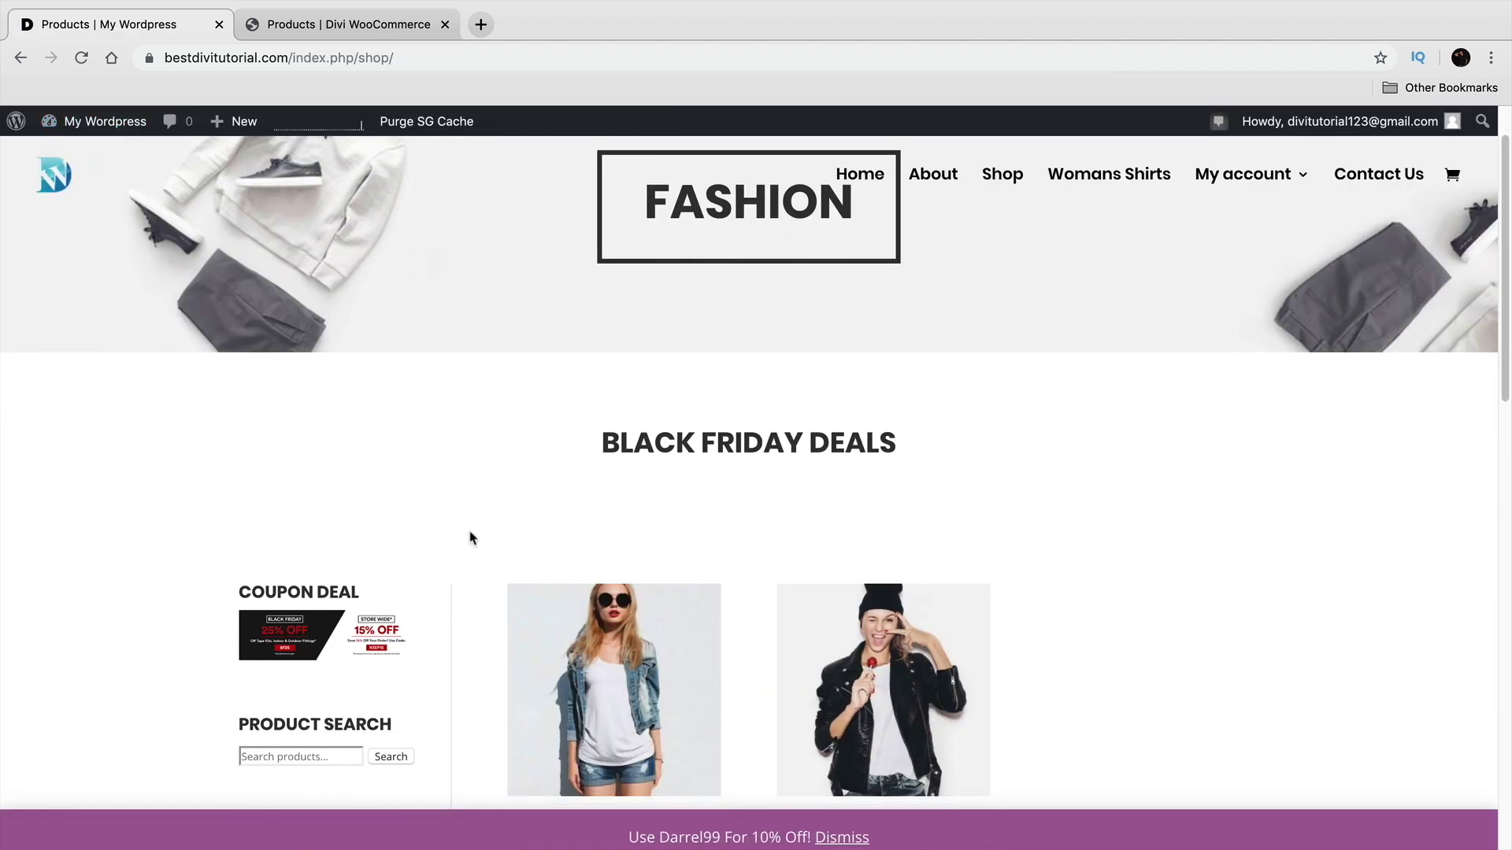
# Go to the Divi Theme Builder from the shop page and open the Shop template's custom body for editing
pyautogui.moveTo(880, 443); pyautogui.dragTo(605, 443)
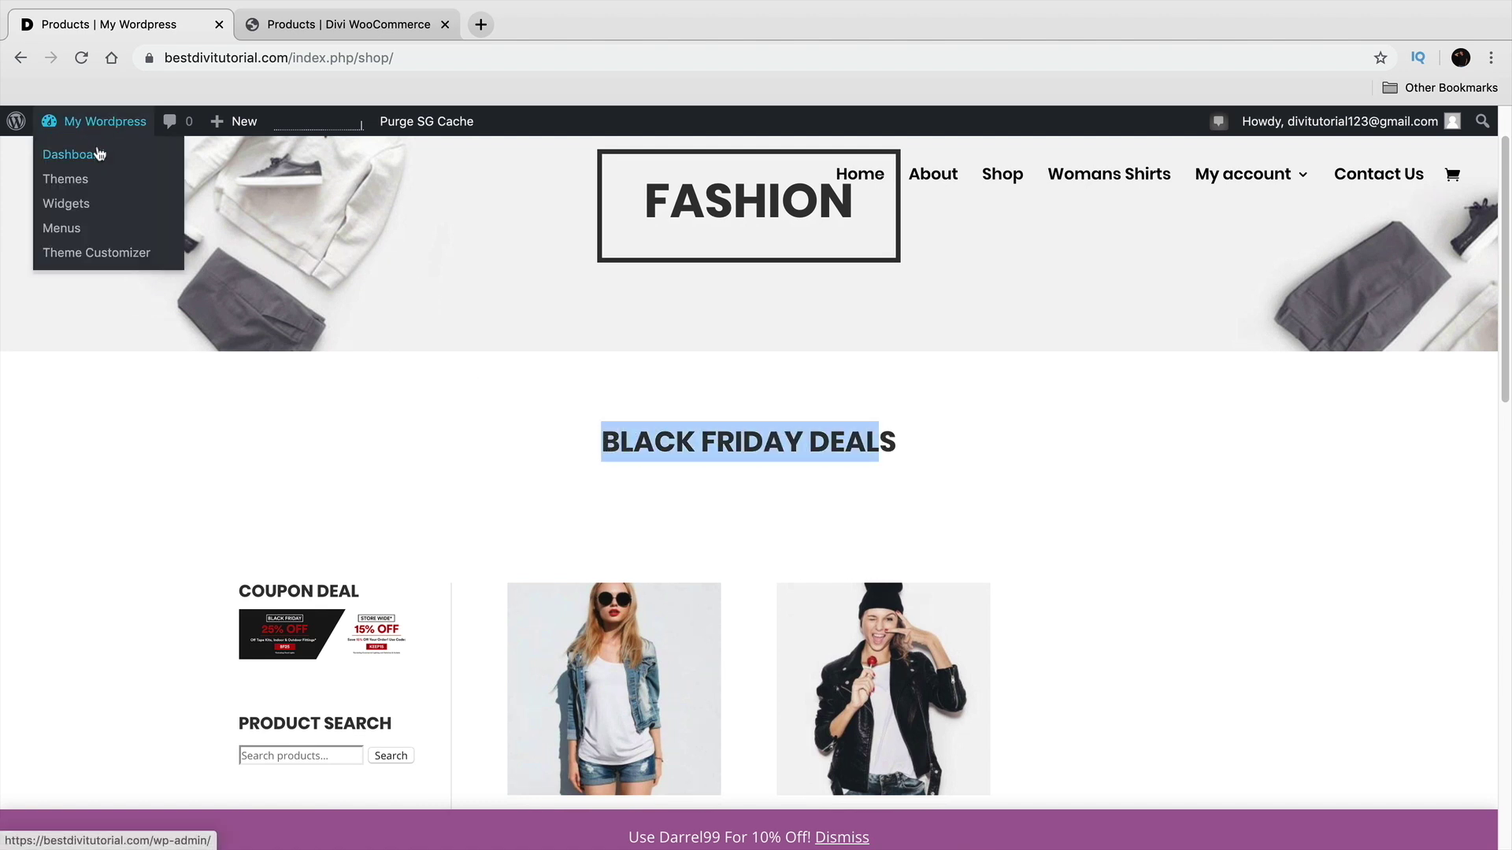
pyautogui.click(101, 161)
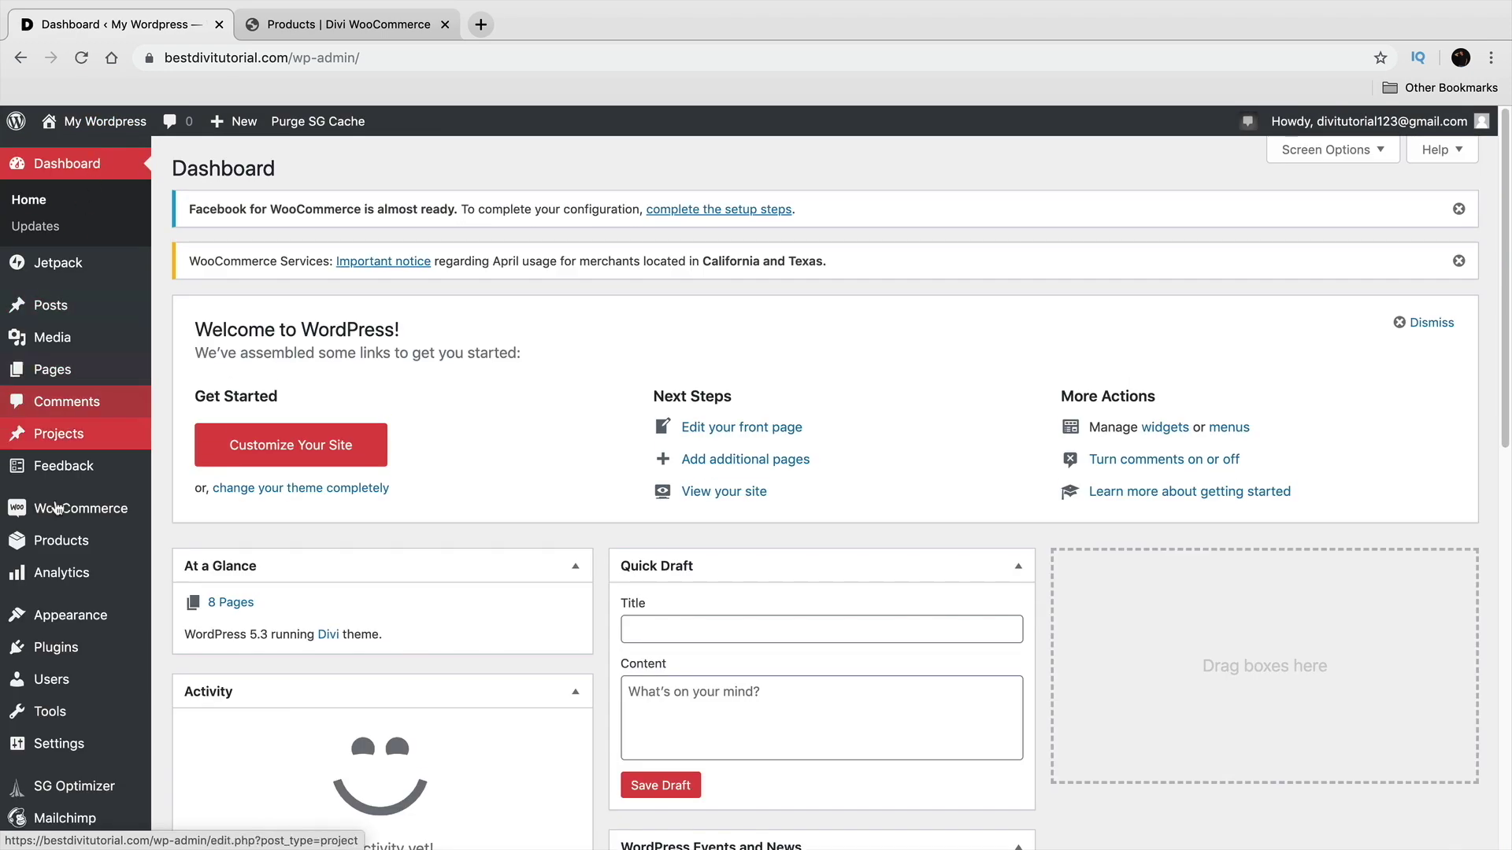
pyautogui.scroll(-3, 83, 543)
pyautogui.scroll(-2, 91, 611)
pyautogui.moveTo(47, 791)
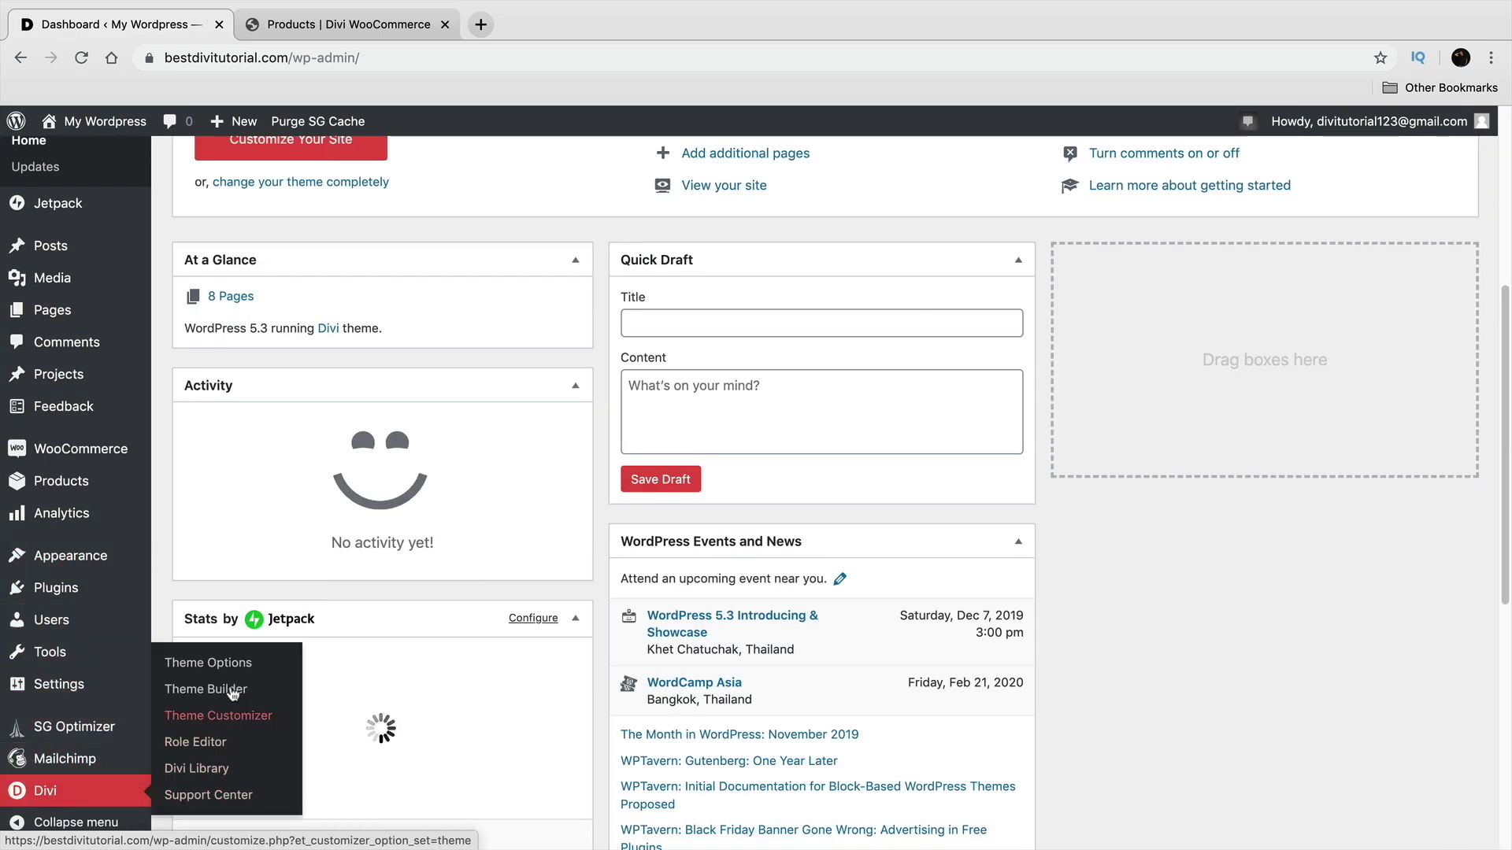
pyautogui.click(231, 696)
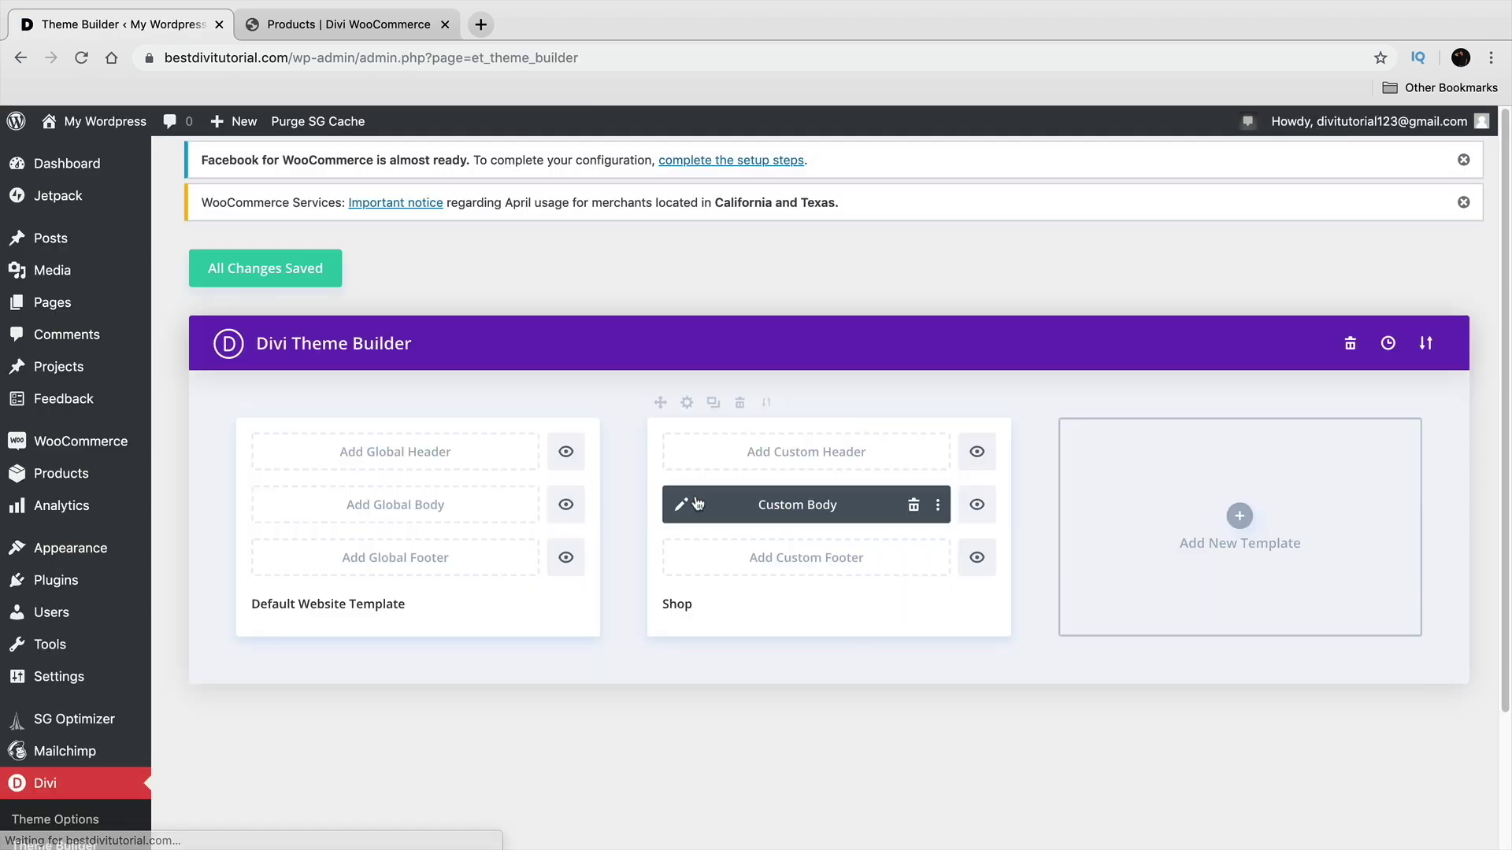
pyautogui.click(682, 508)
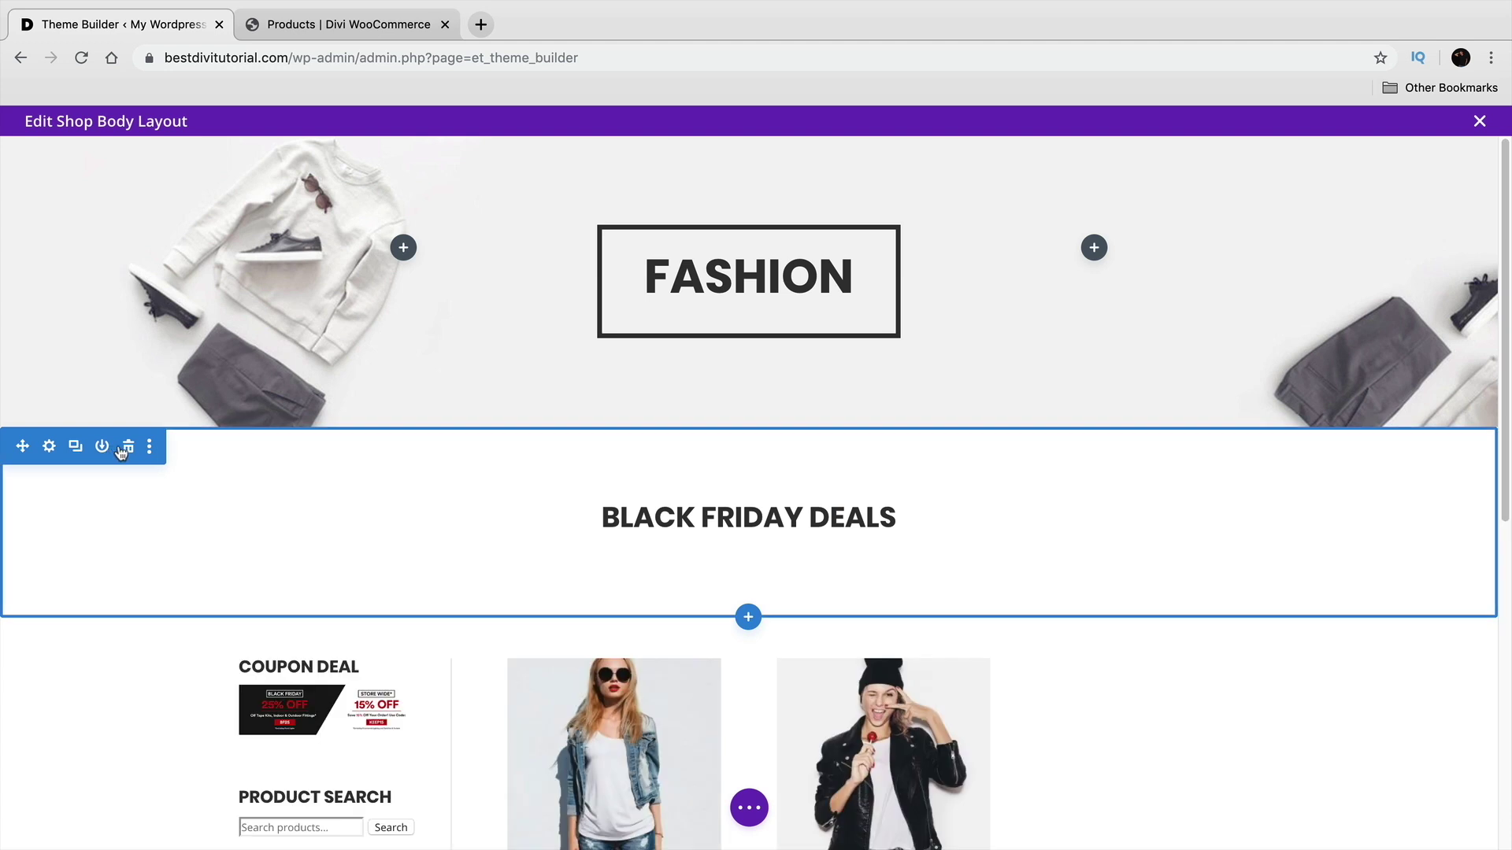
# Delete the Black Friday Deals section from the Shop body layout, then save the layout and the Theme Builder changes
pyautogui.click(128, 448)
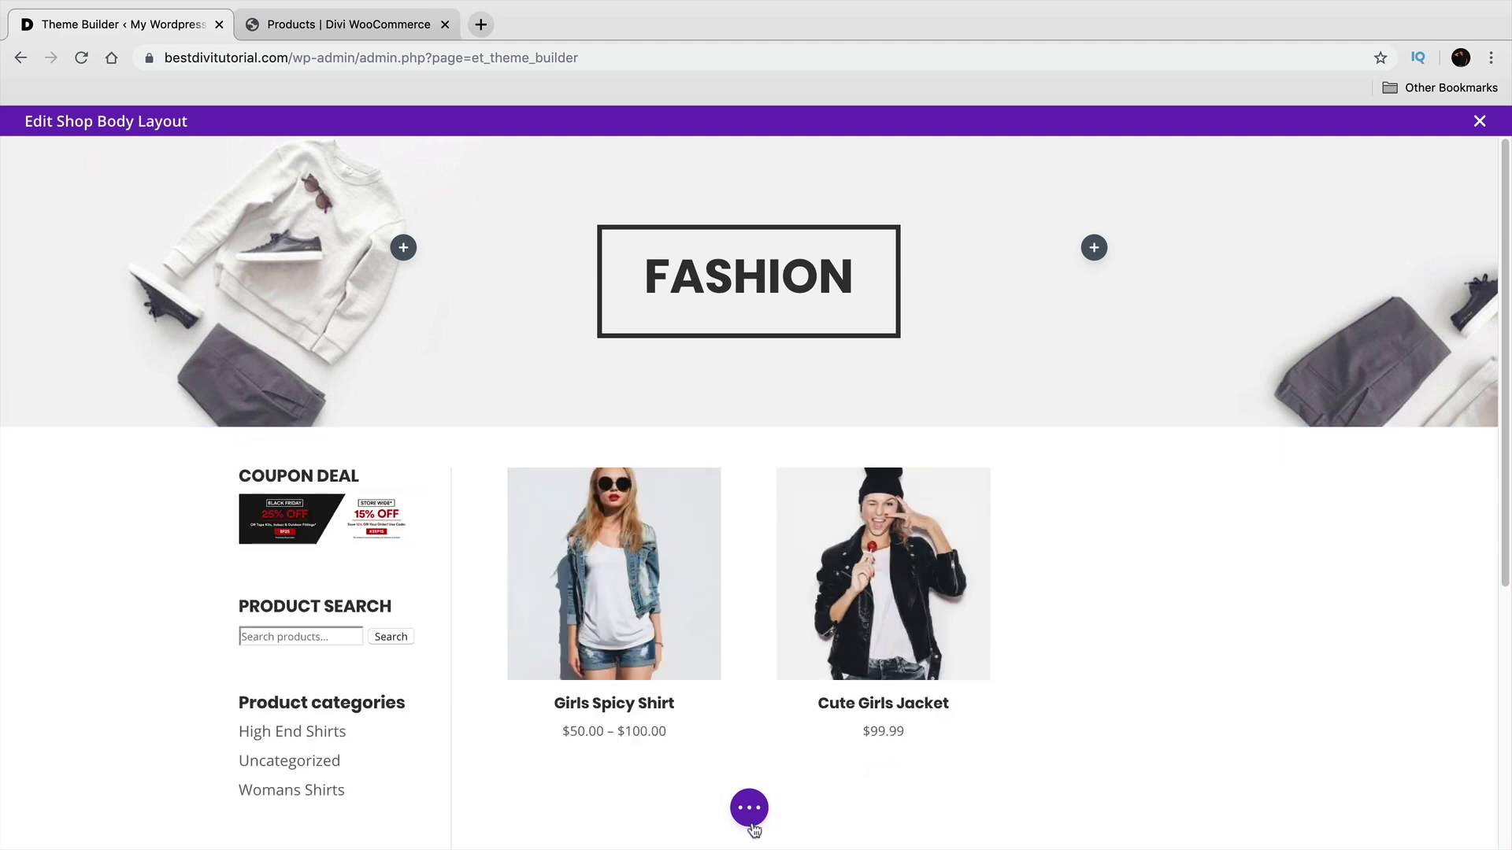
pyautogui.click(749, 807)
pyautogui.click(1445, 809)
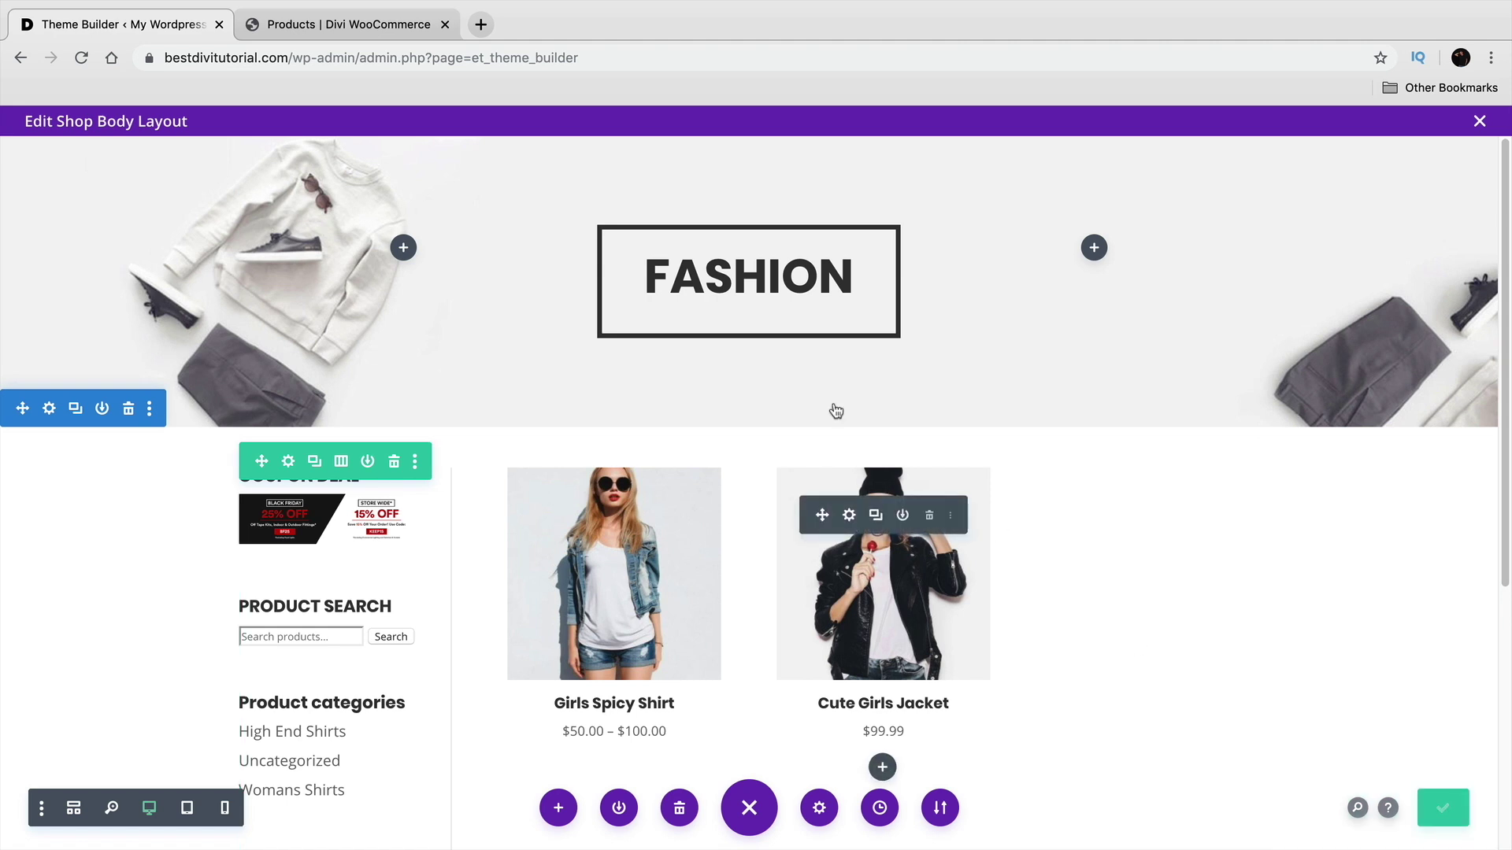
pyautogui.click(1480, 122)
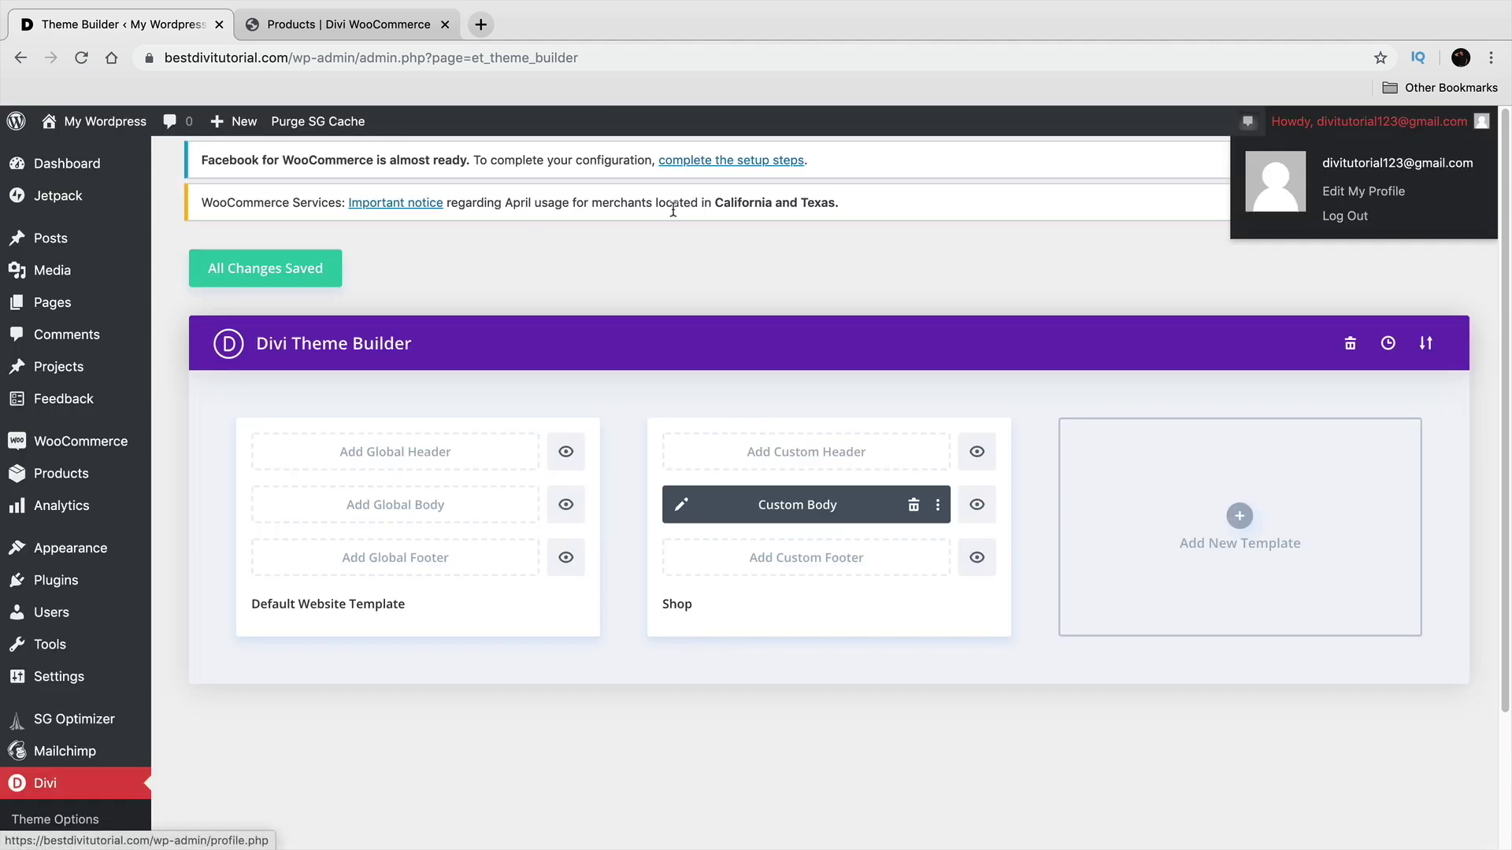
pyautogui.click(284, 272)
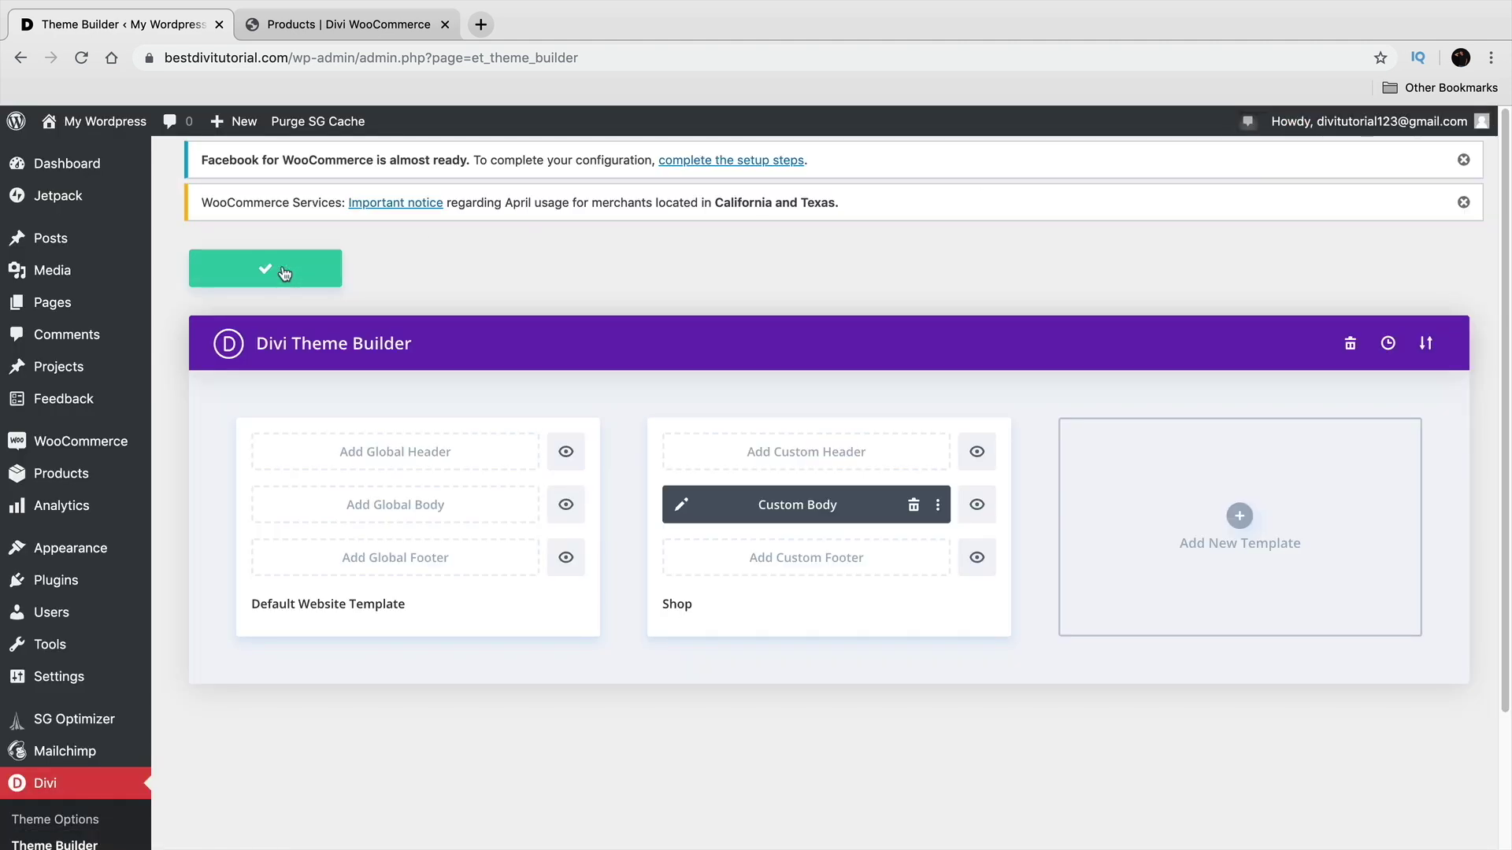
# Review the live Shop page, the Girls Spicy Shirt product page and the High End Shirts category page, ending back on Shop
pyautogui.click(99, 156)
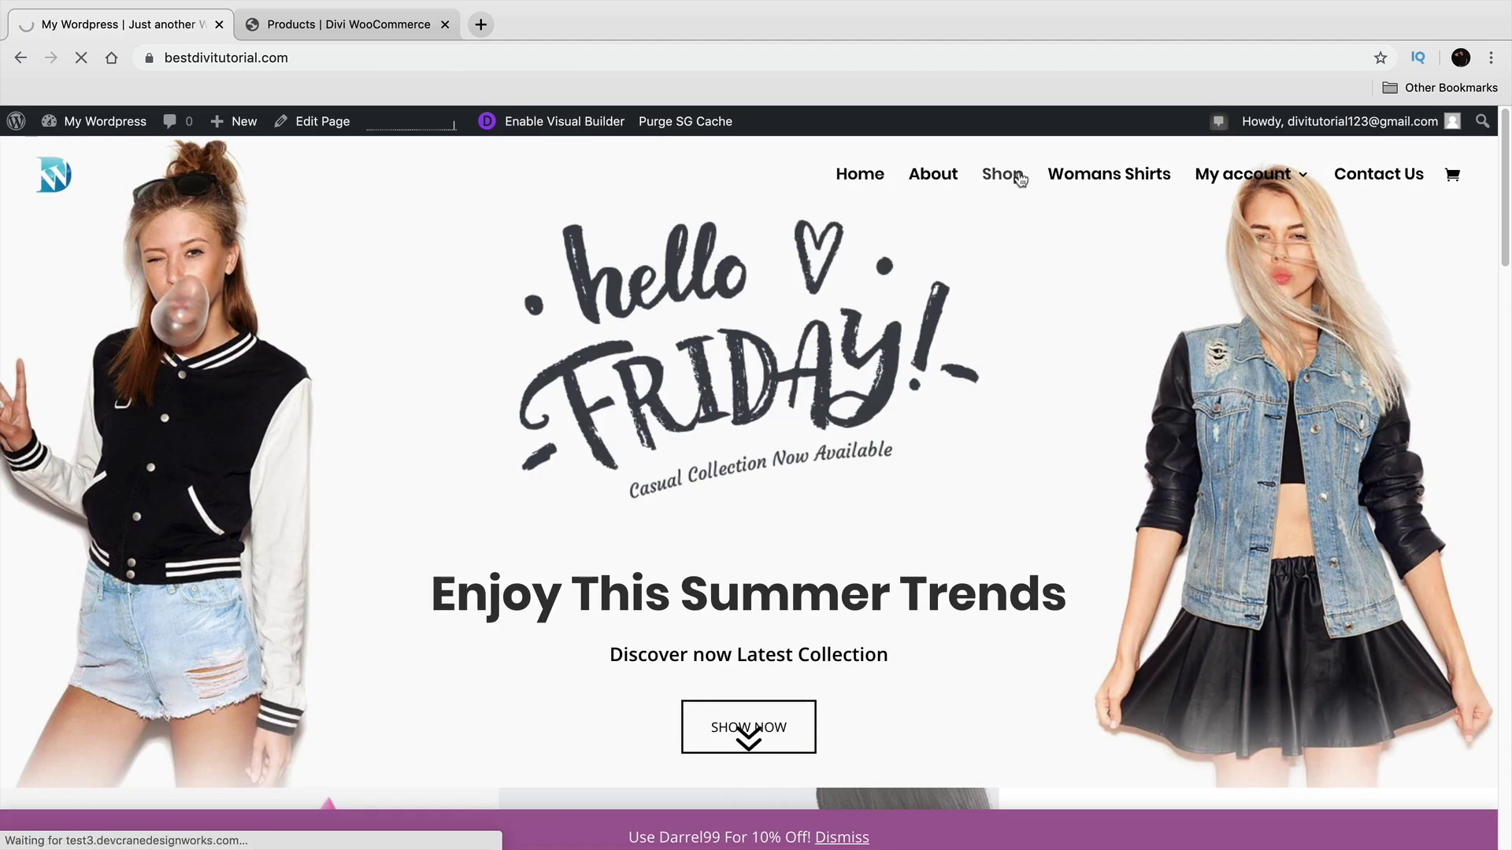
pyautogui.click(1019, 175)
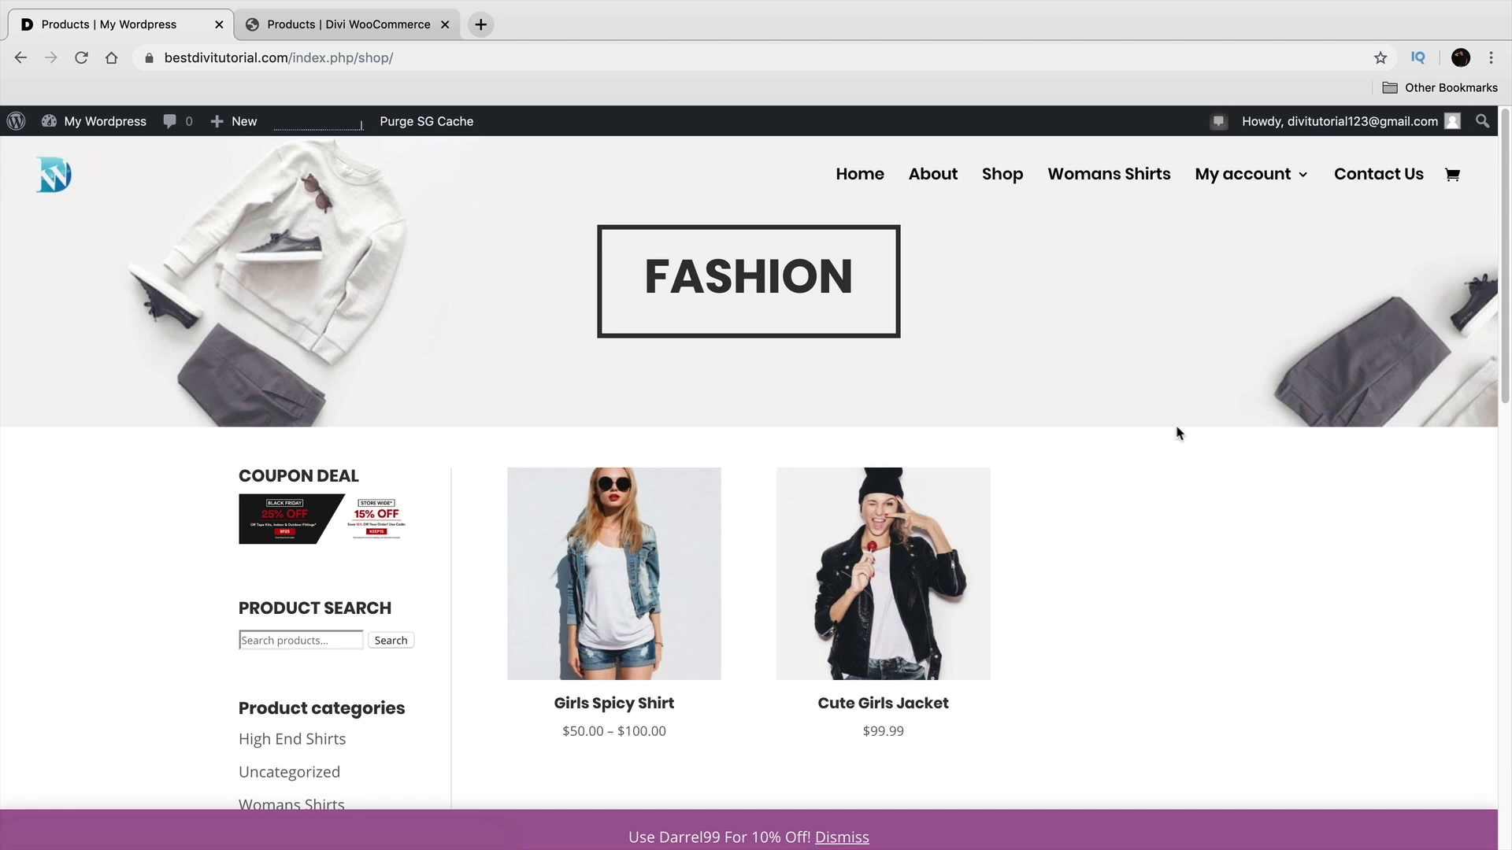
pyautogui.click(624, 573)
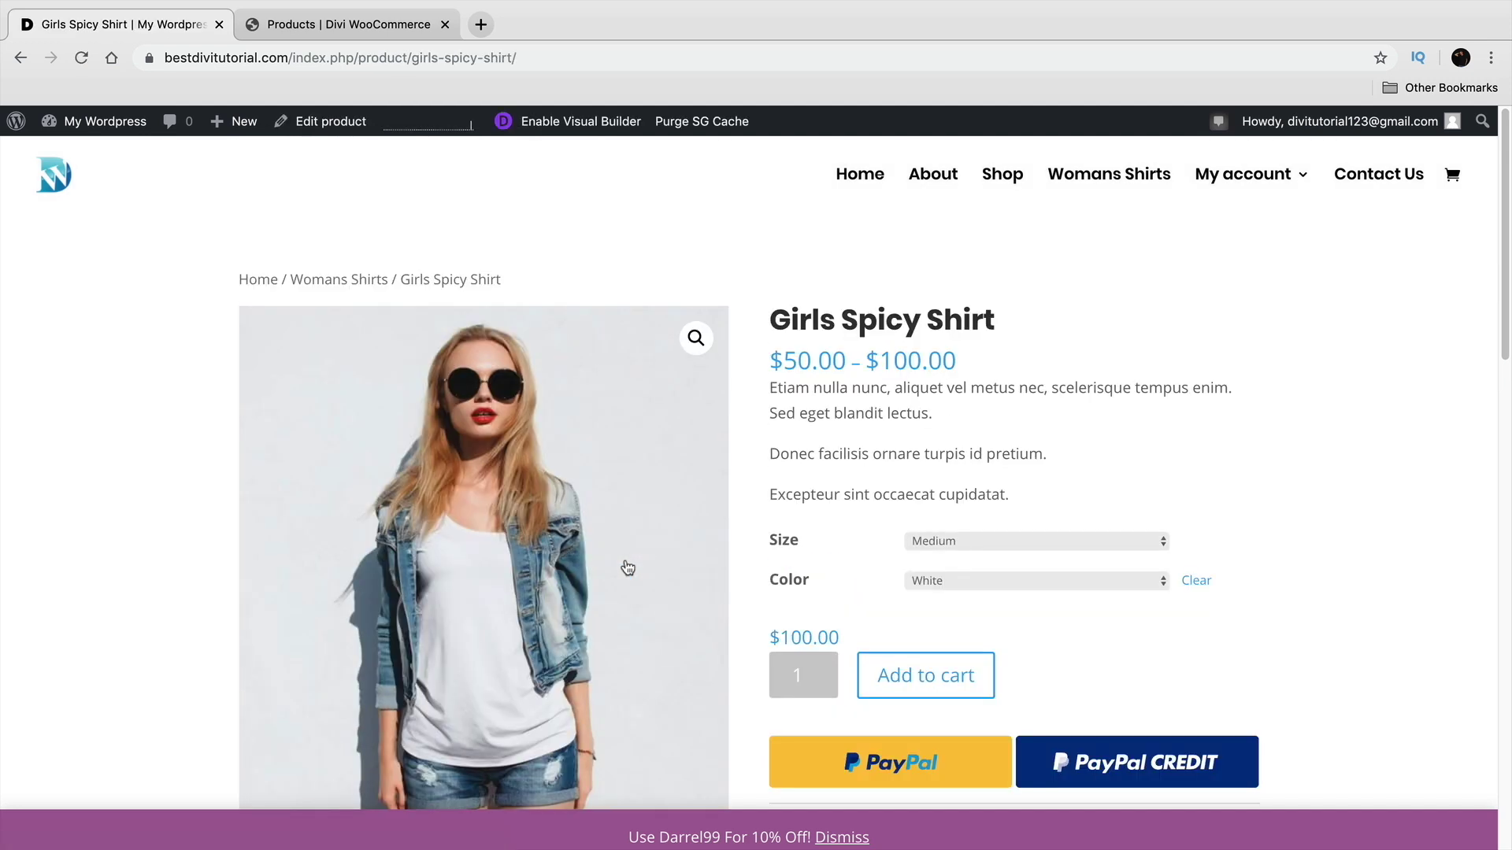
pyautogui.scroll(-4, 864, 551)
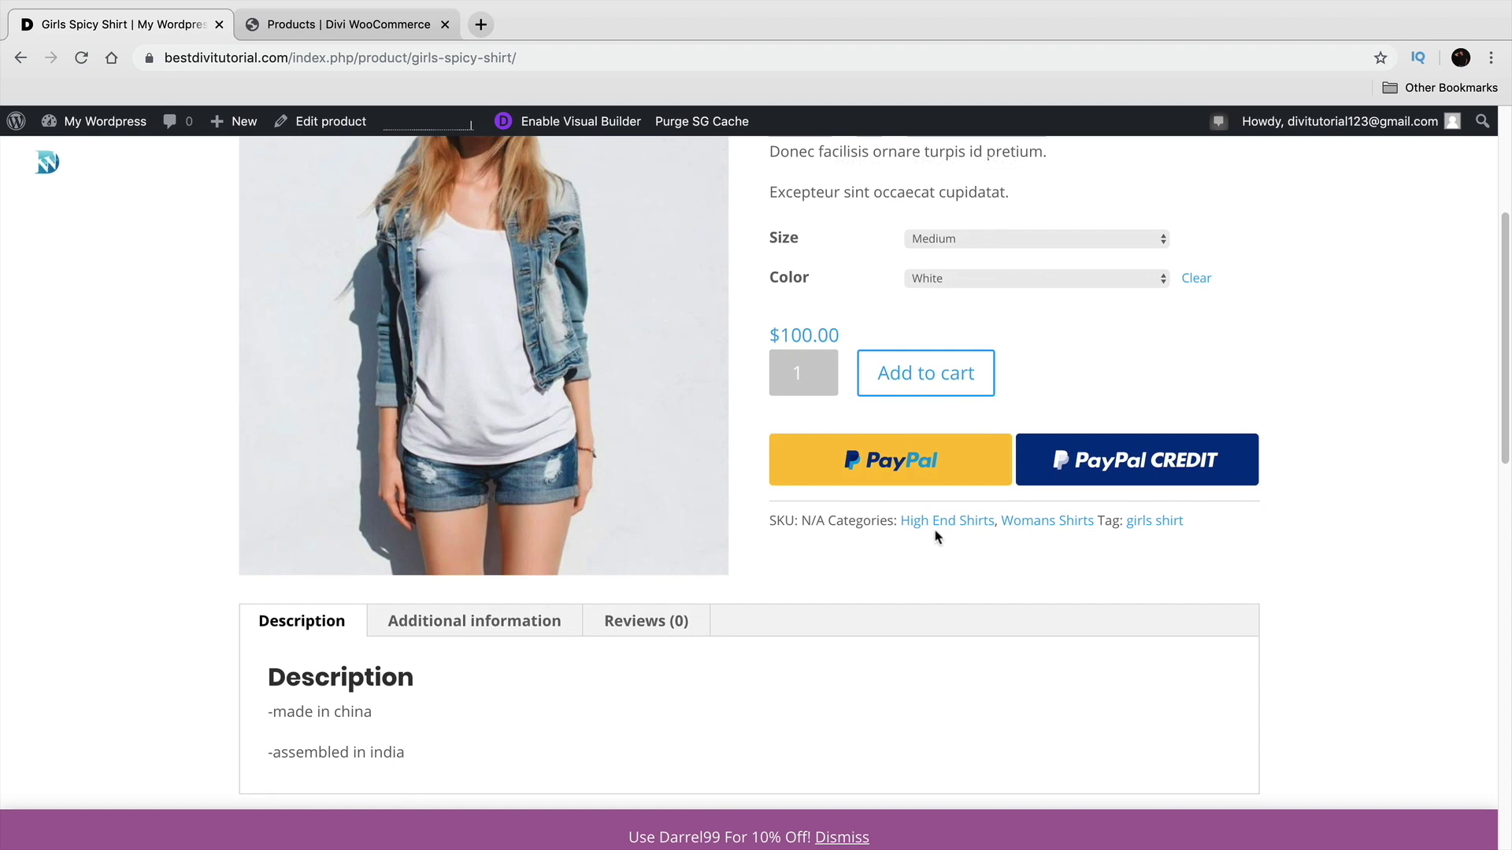
pyautogui.click(950, 526)
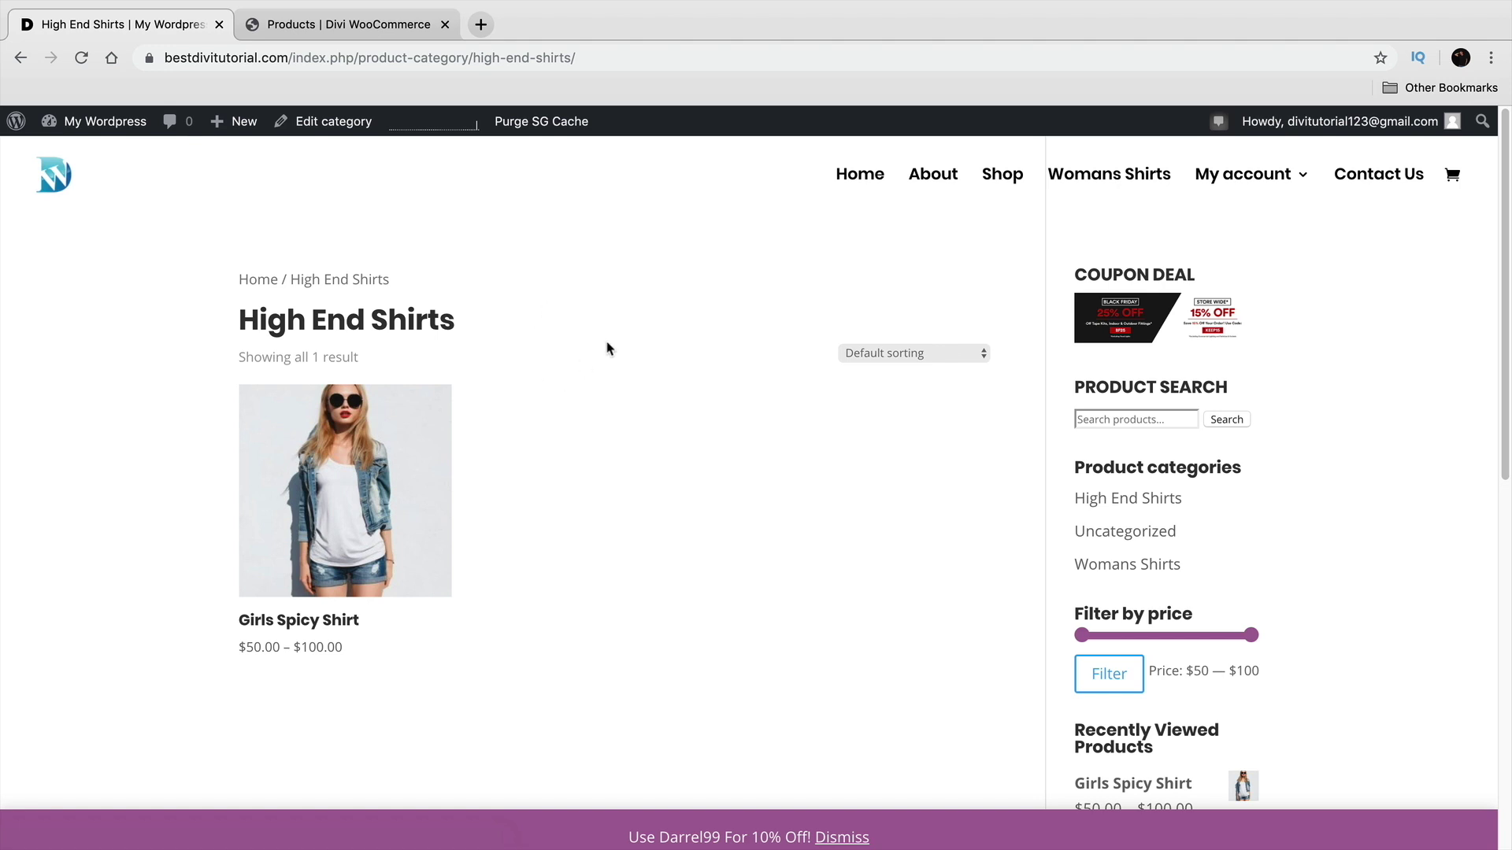
pyautogui.click(1012, 180)
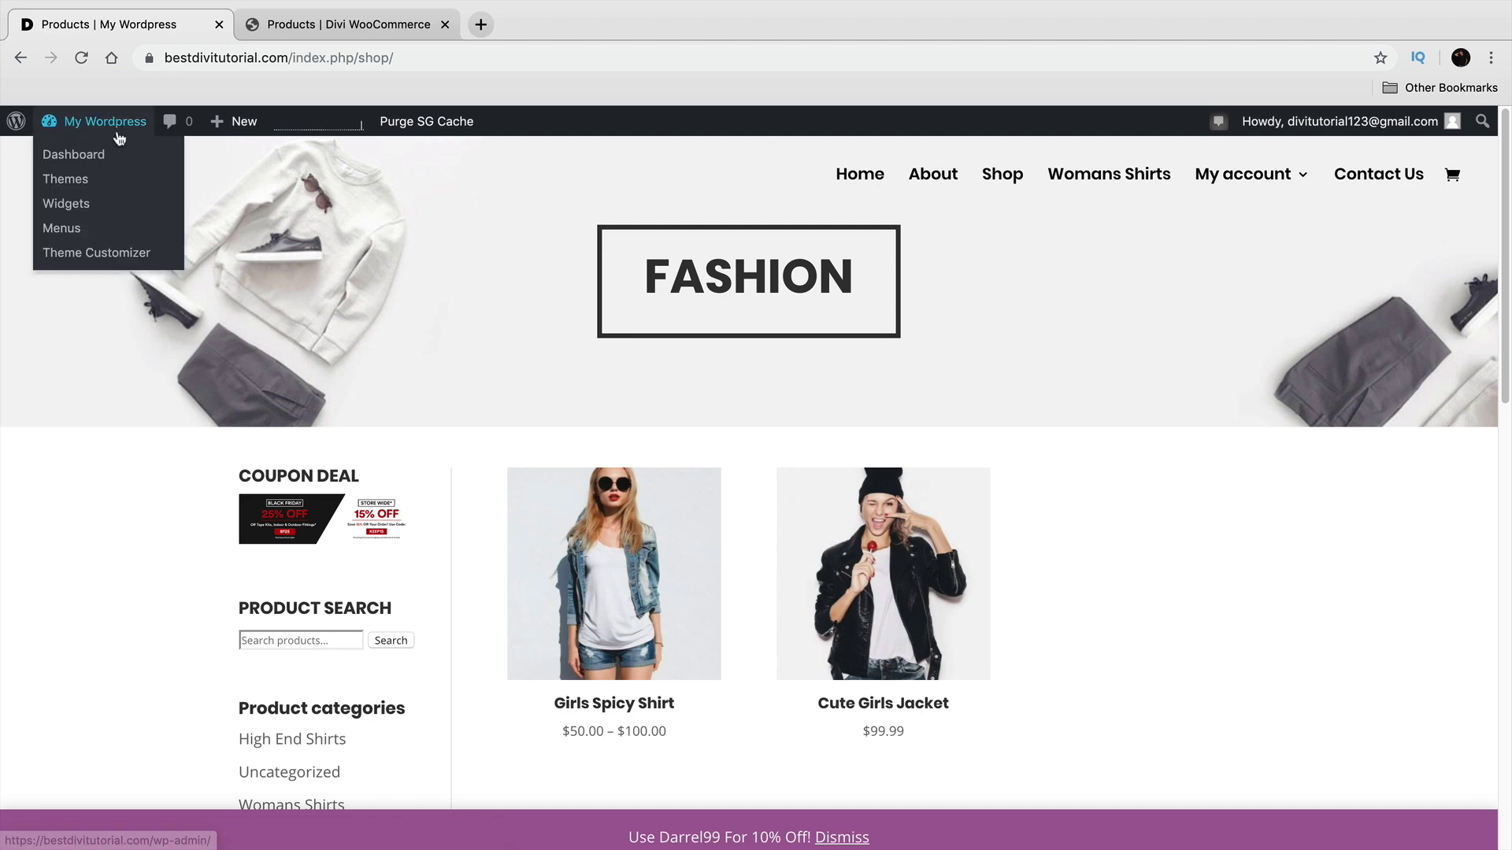
# In the Divi Theme Builder, create a new template used on All Product Category Pages
pyautogui.click(105, 155)
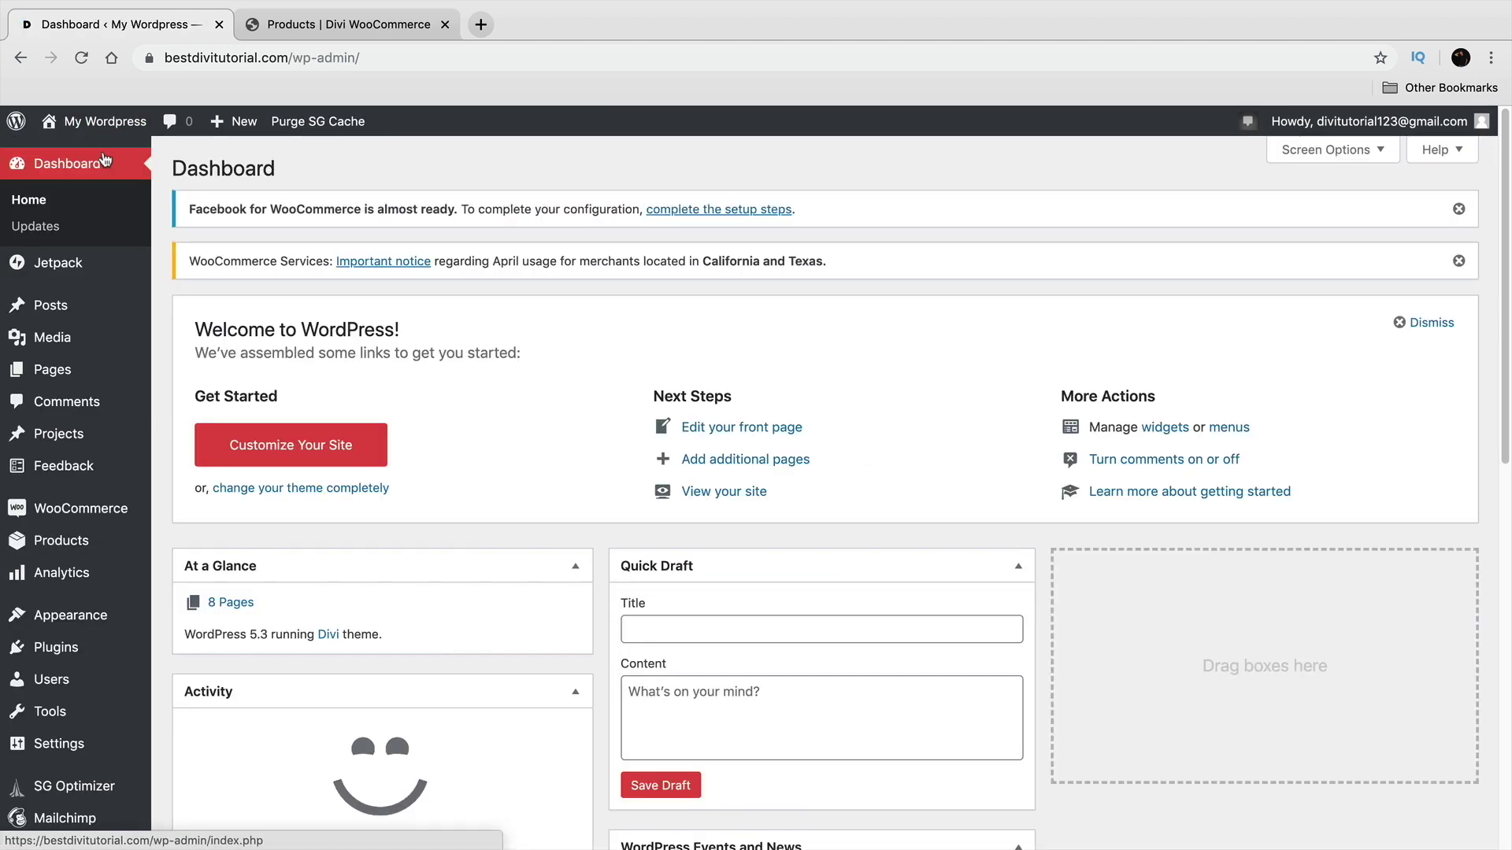
pyautogui.scroll(-5, 74, 444)
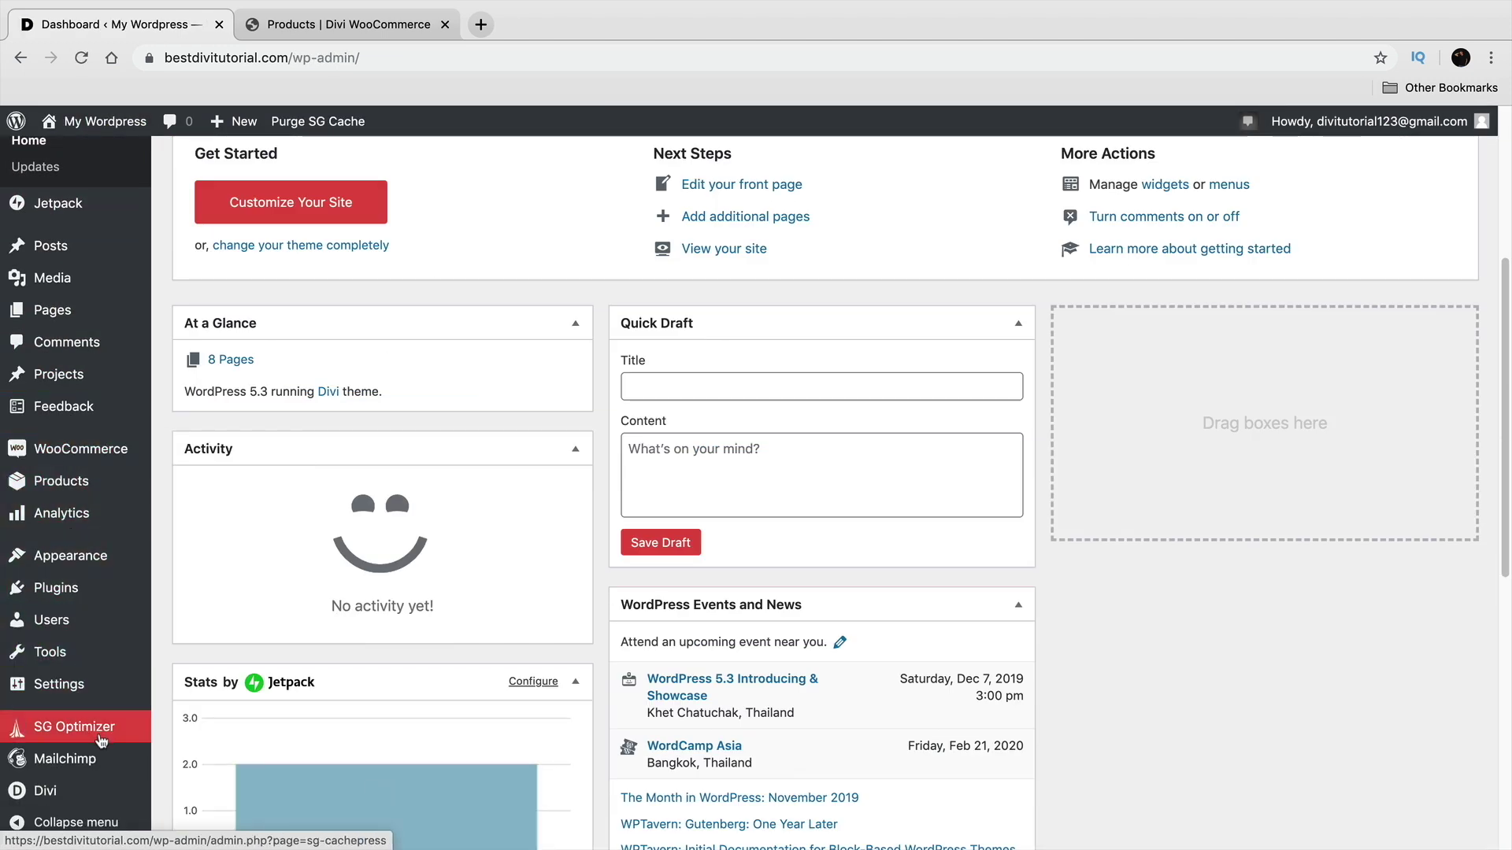
pyautogui.moveTo(118, 668)
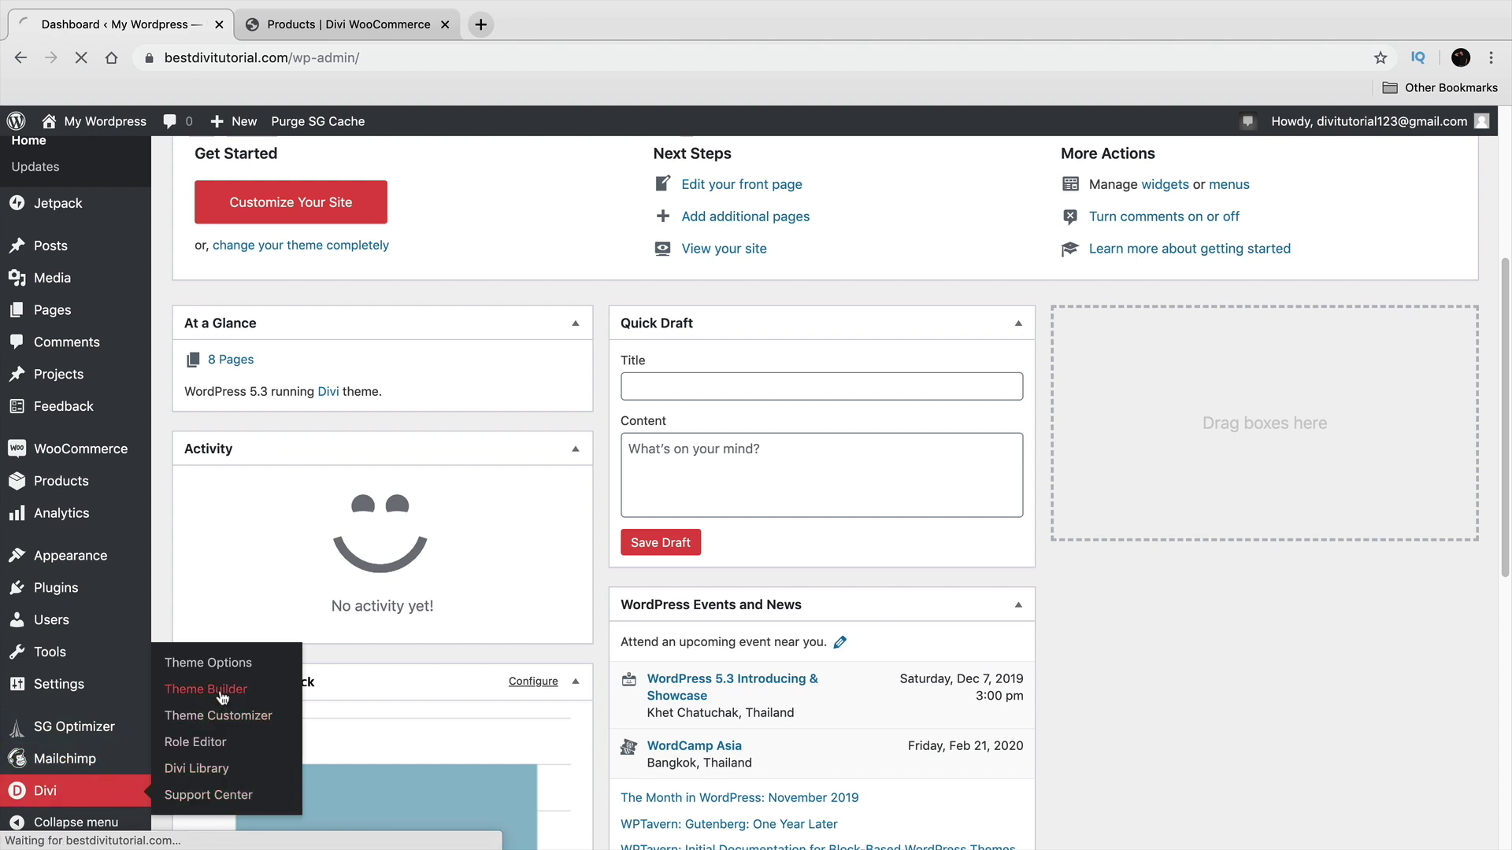
pyautogui.click(211, 690)
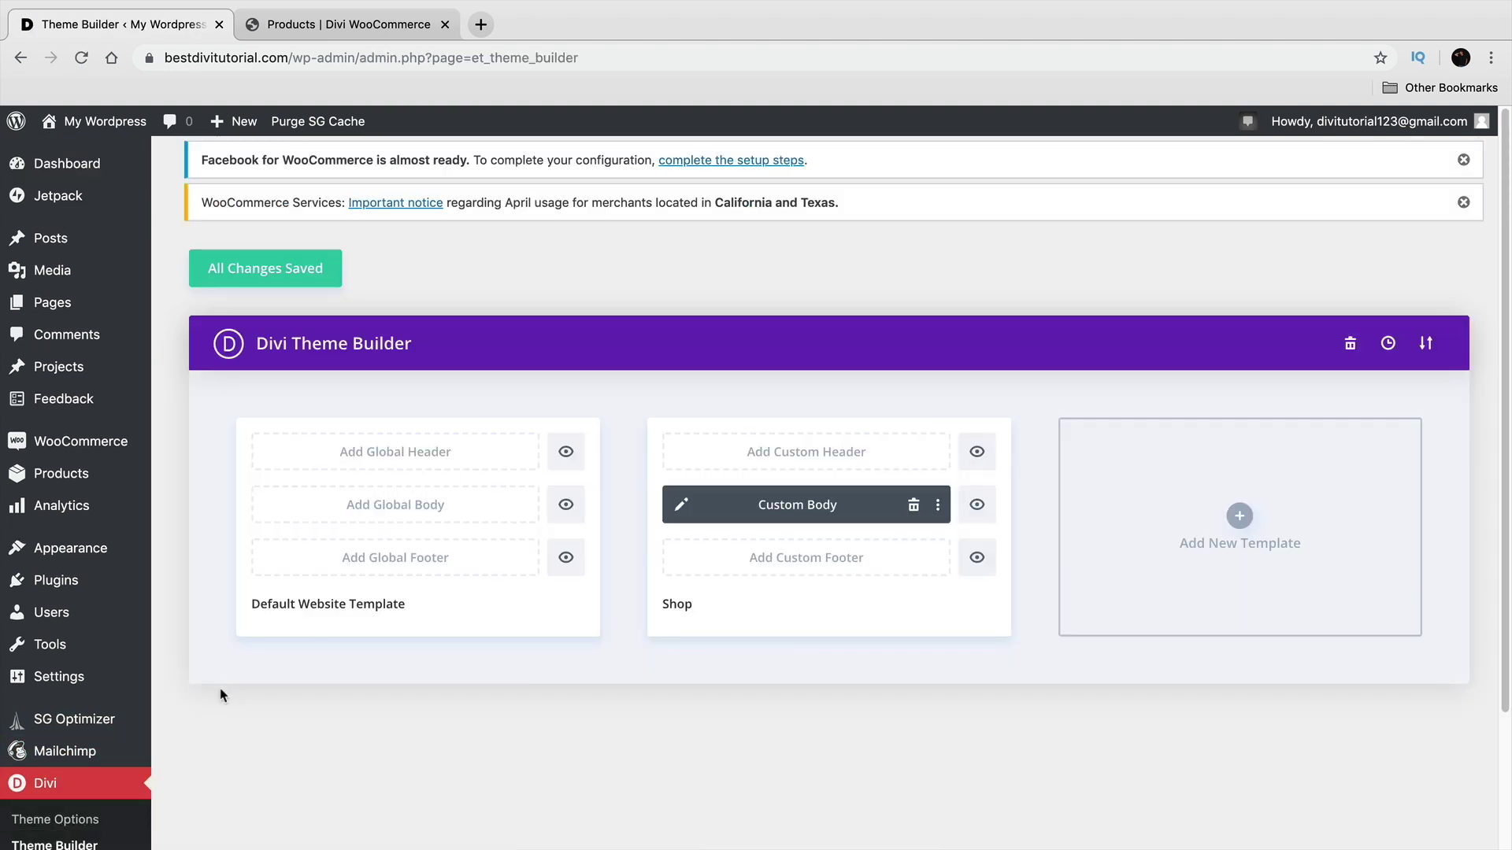
pyautogui.click(1239, 517)
pyautogui.scroll(-5, 1253, 521)
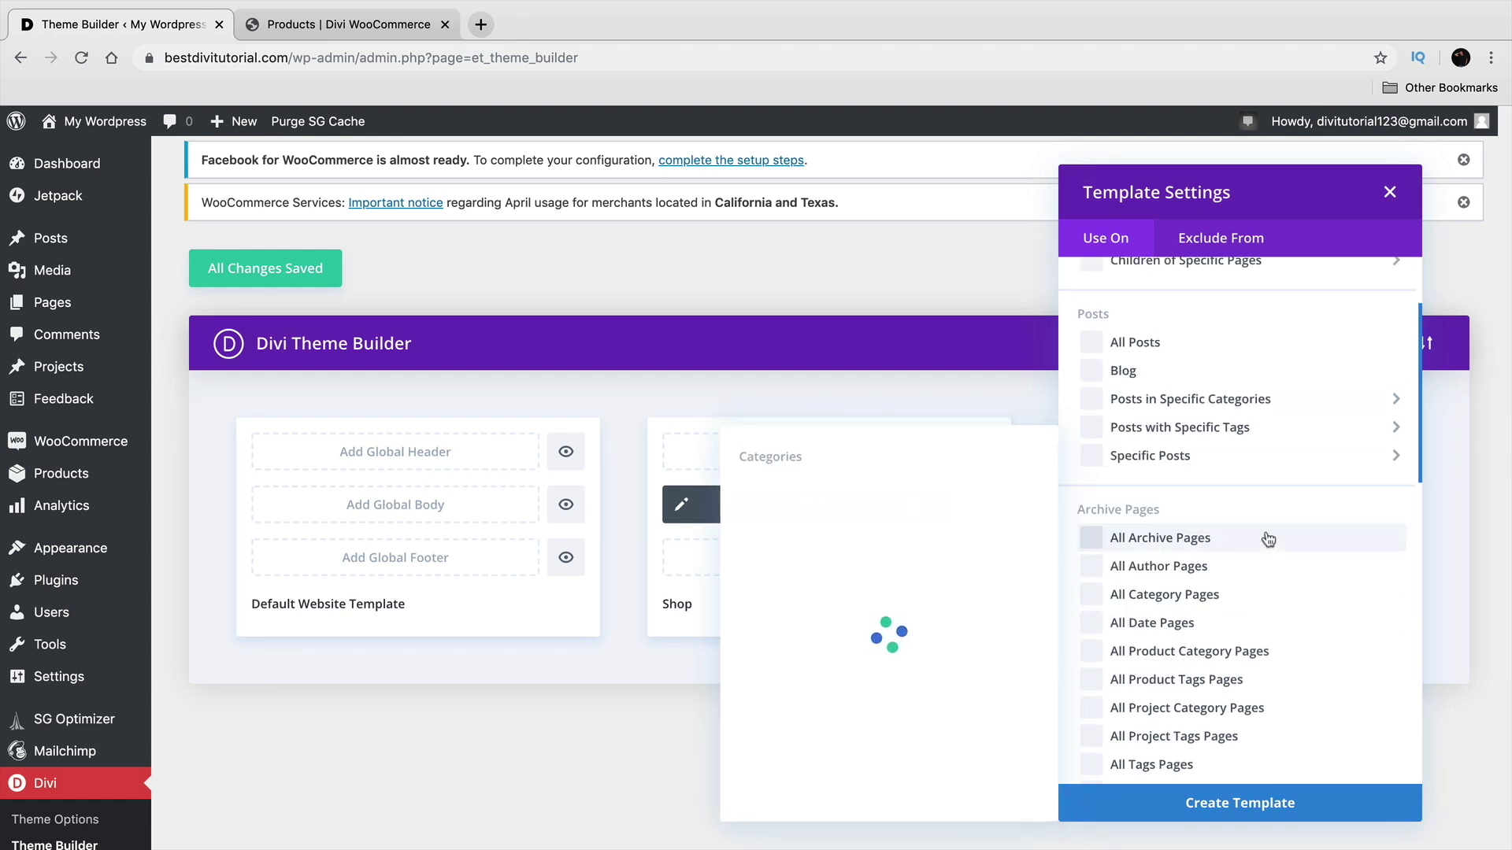
pyautogui.scroll(-5, 1264, 533)
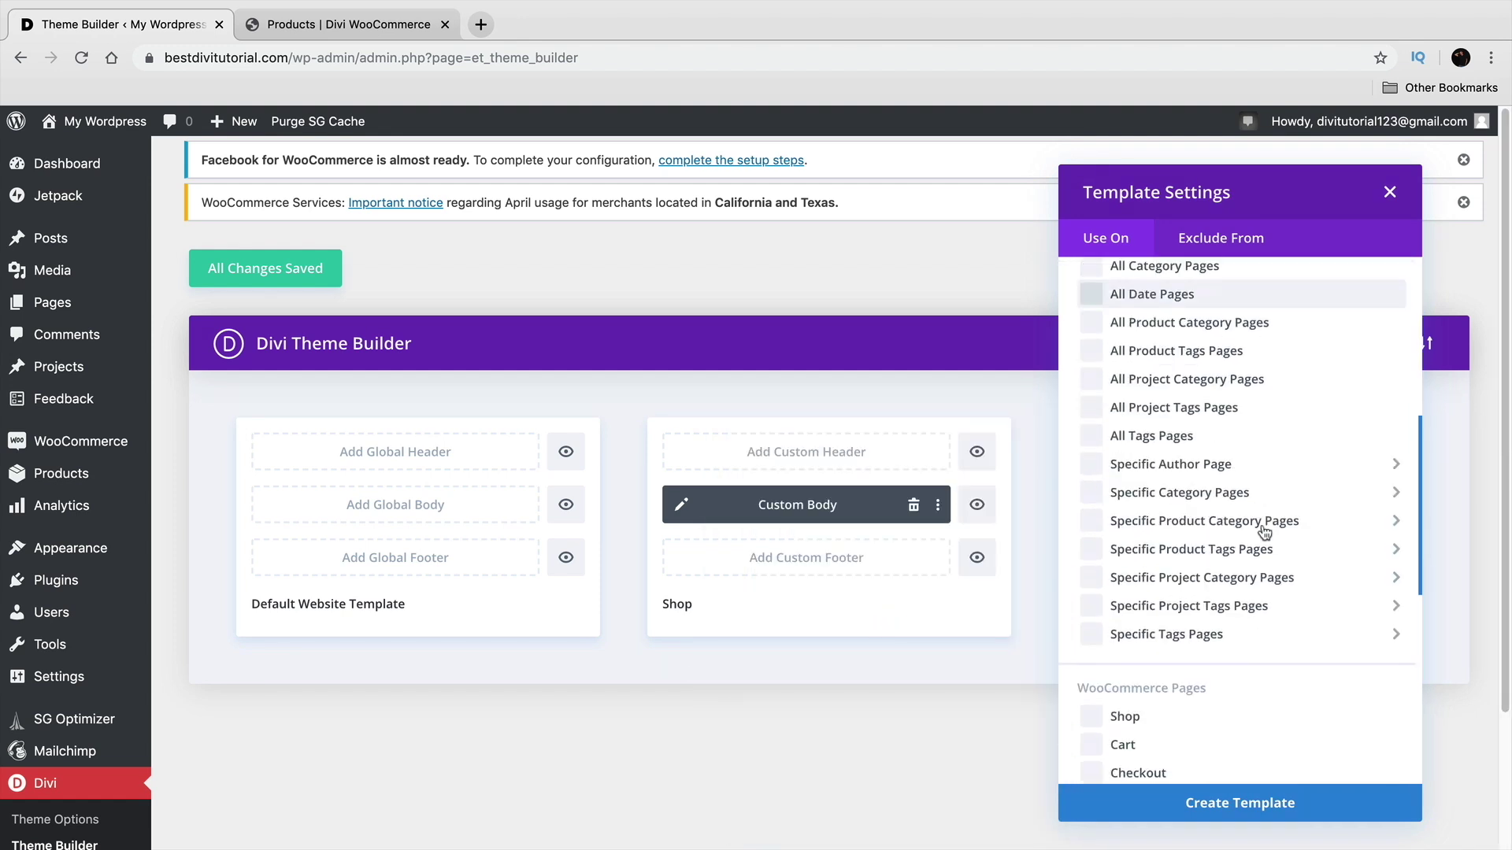
pyautogui.moveTo(1264, 533)
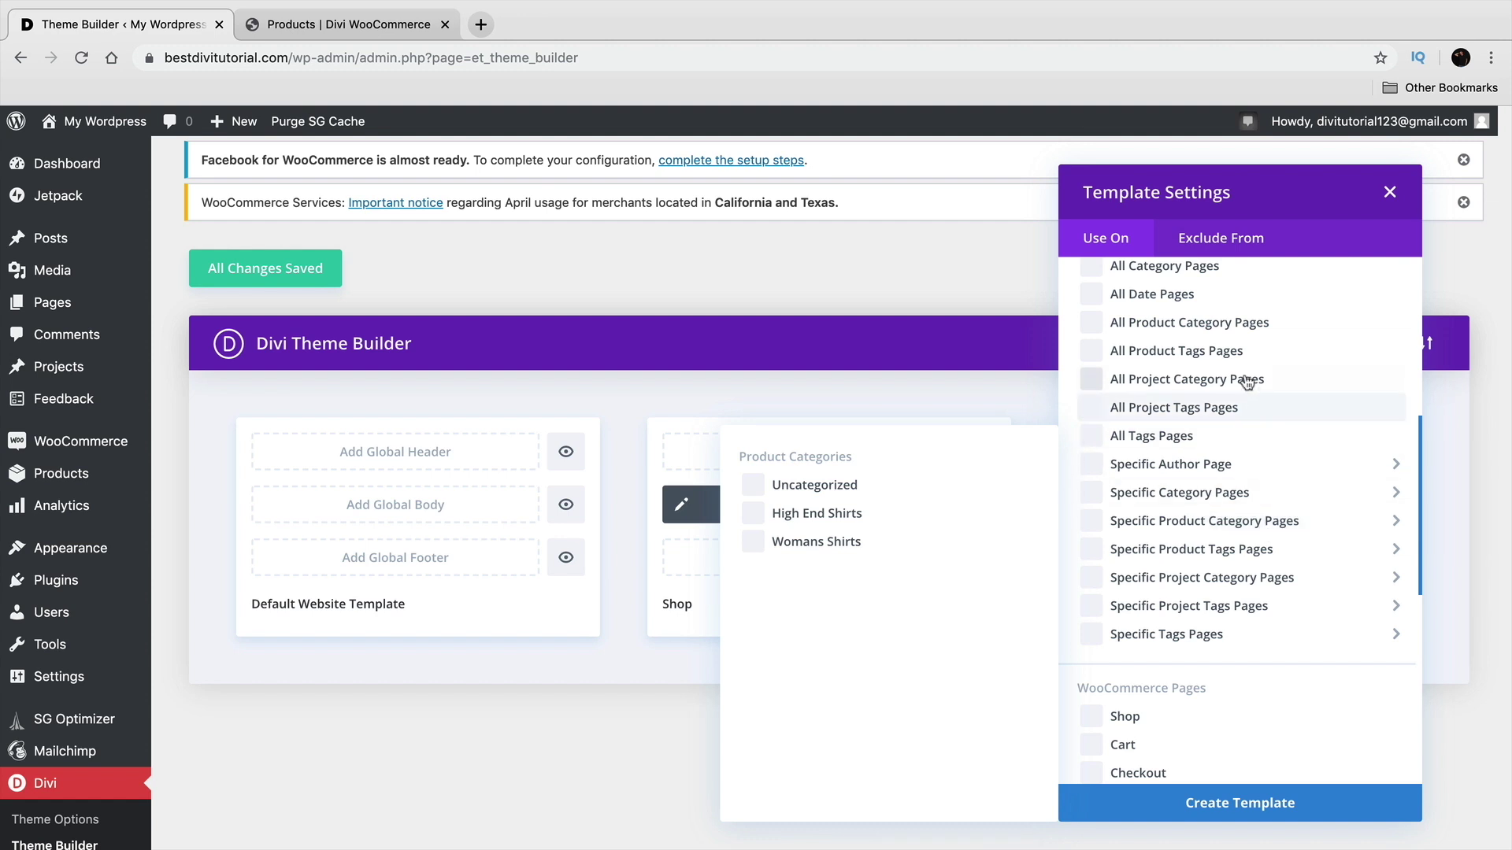
pyautogui.click(1263, 327)
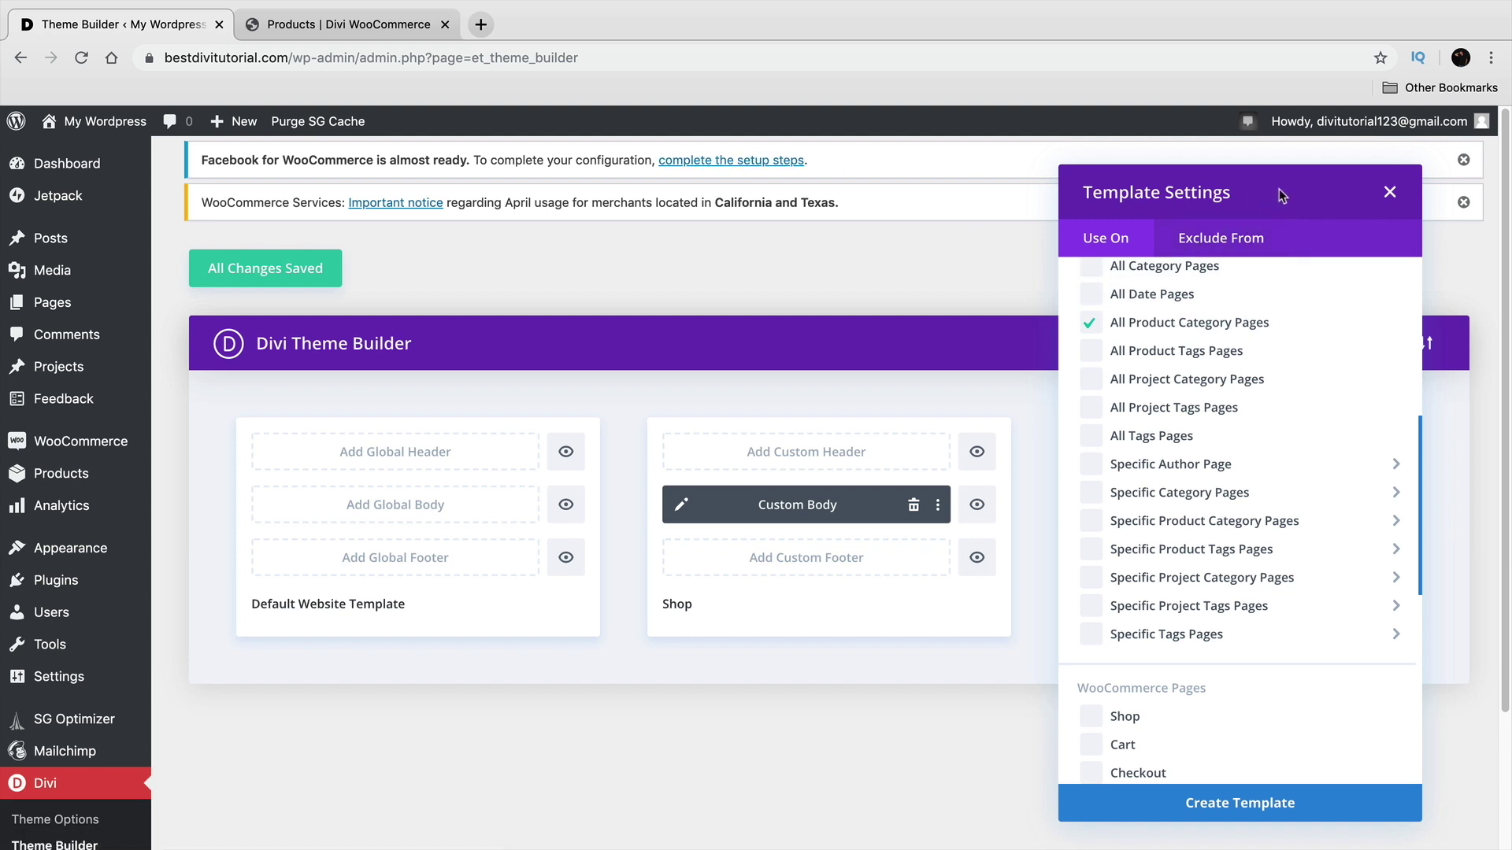
pyautogui.moveTo(1213, 522)
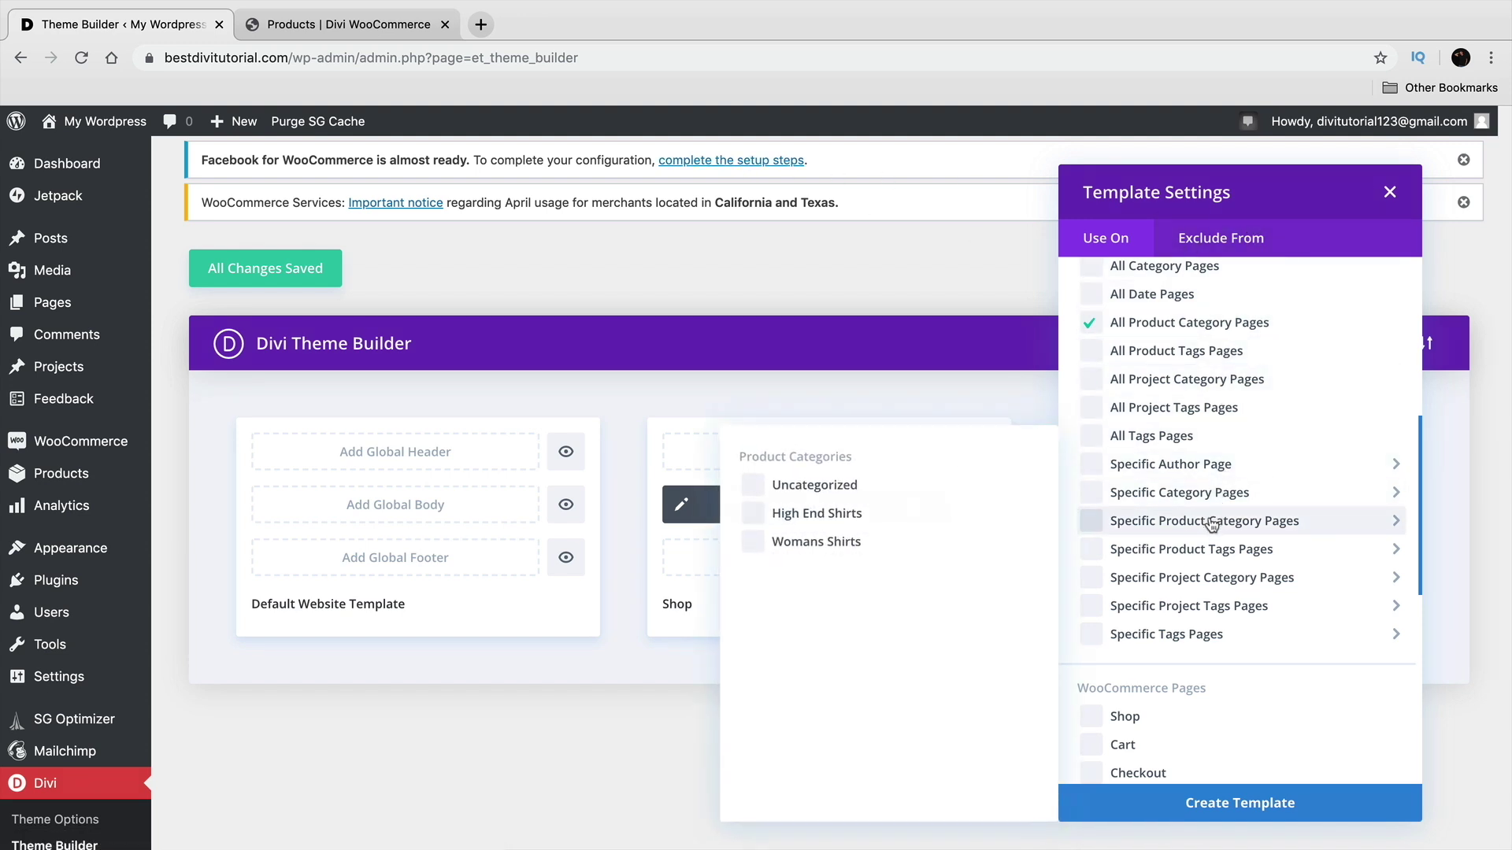
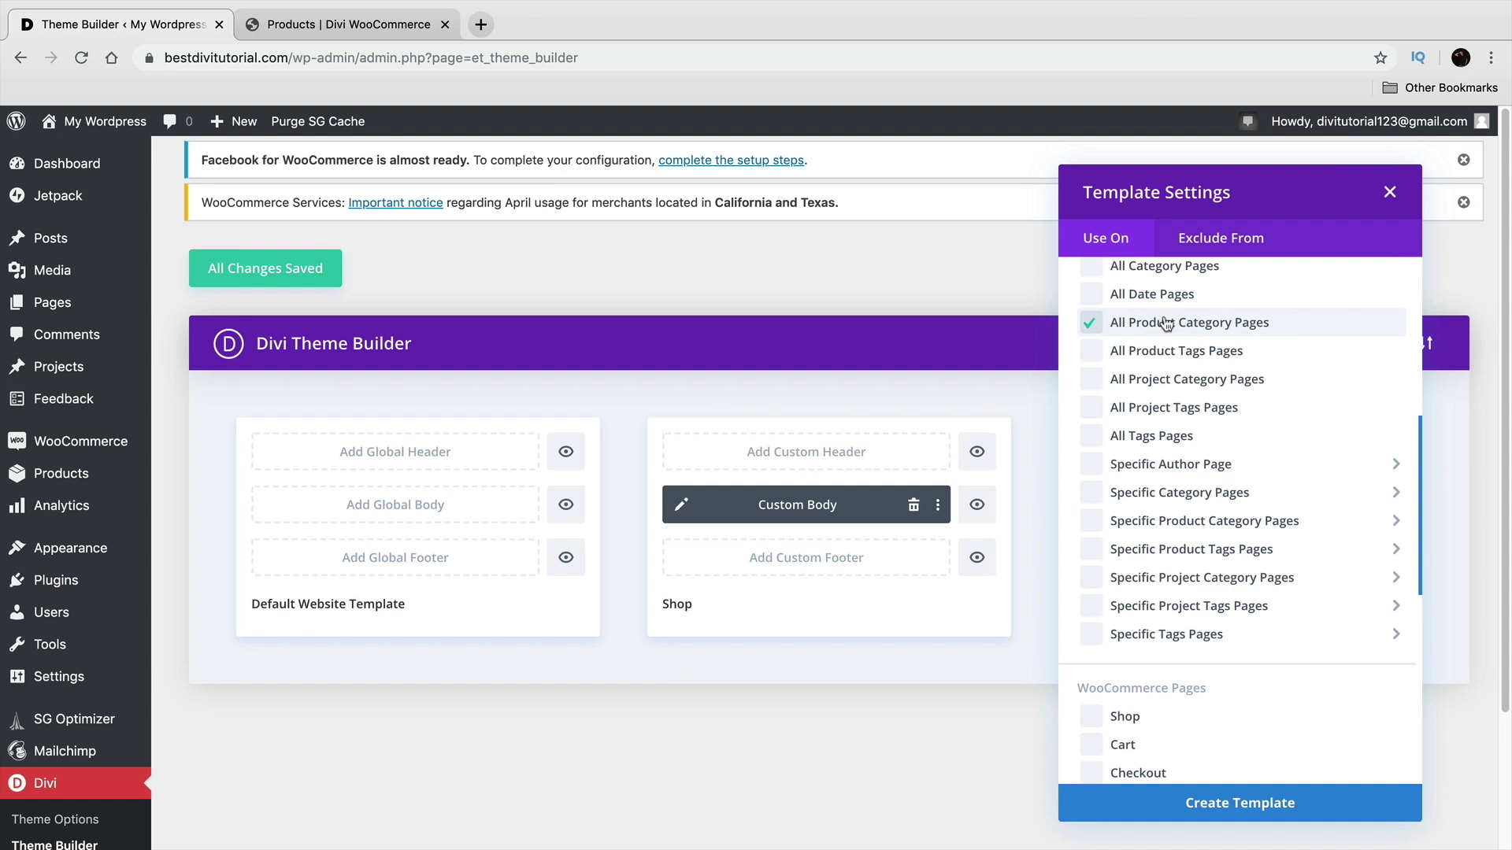
pyautogui.click(1290, 802)
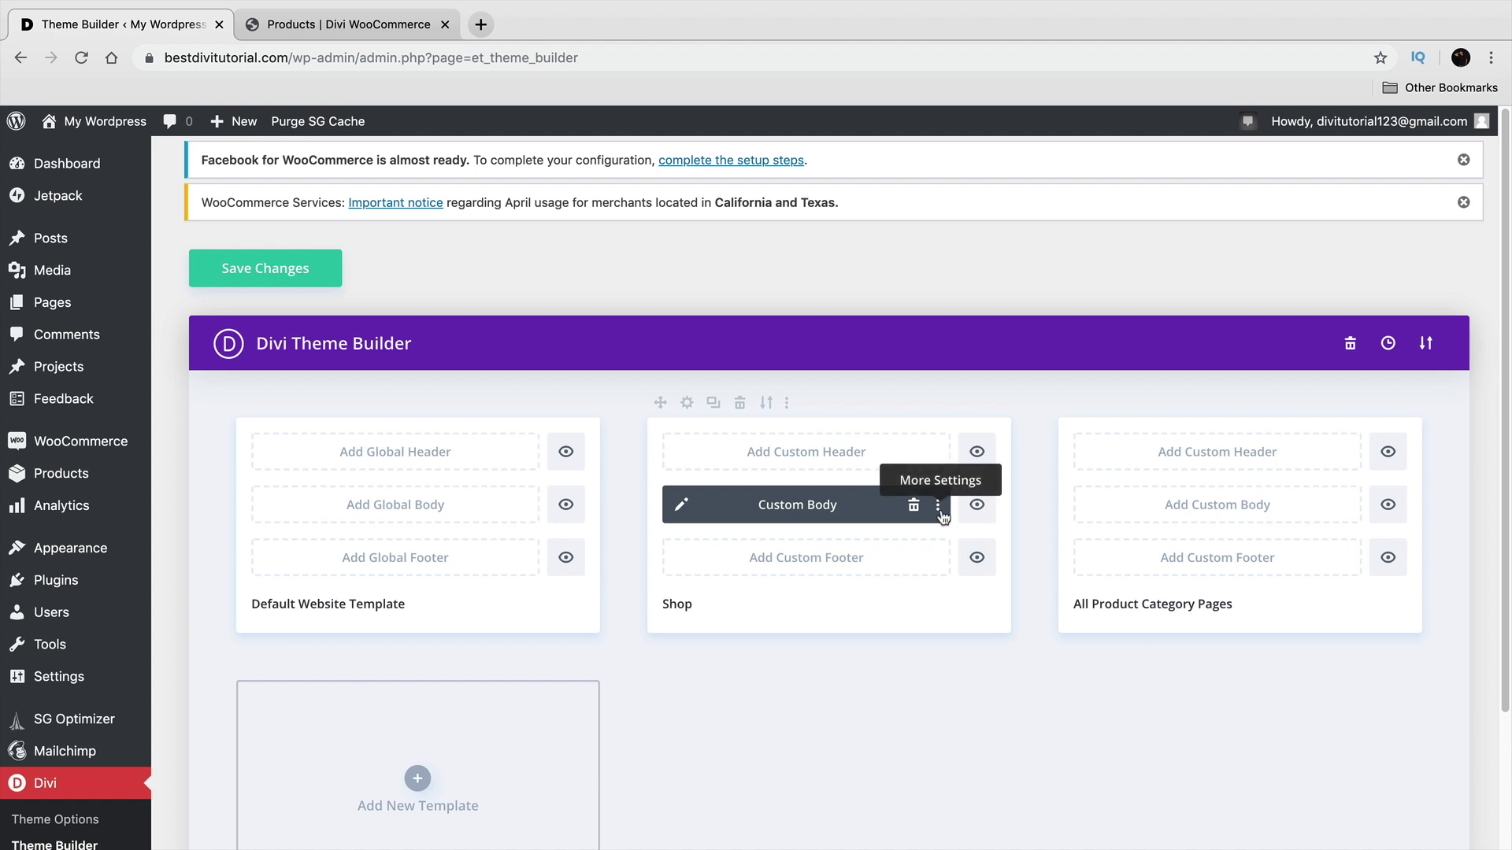
# Duplicate the Shop template, place the duplicate's custom body in the All Product Category Pages template, and delete the unassigned duplicate
pyautogui.click(714, 404)
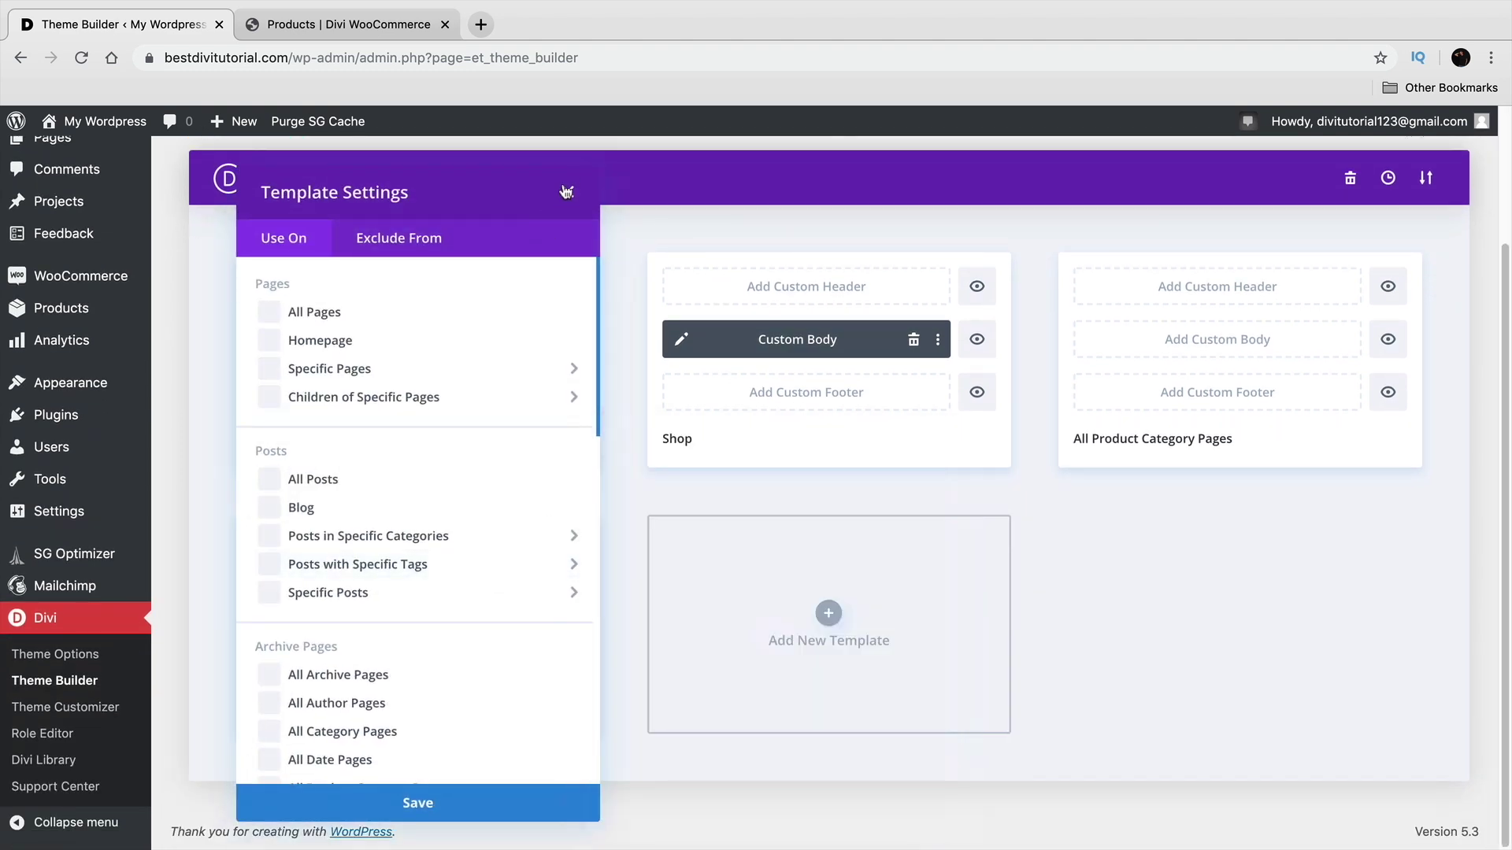
pyautogui.click(567, 193)
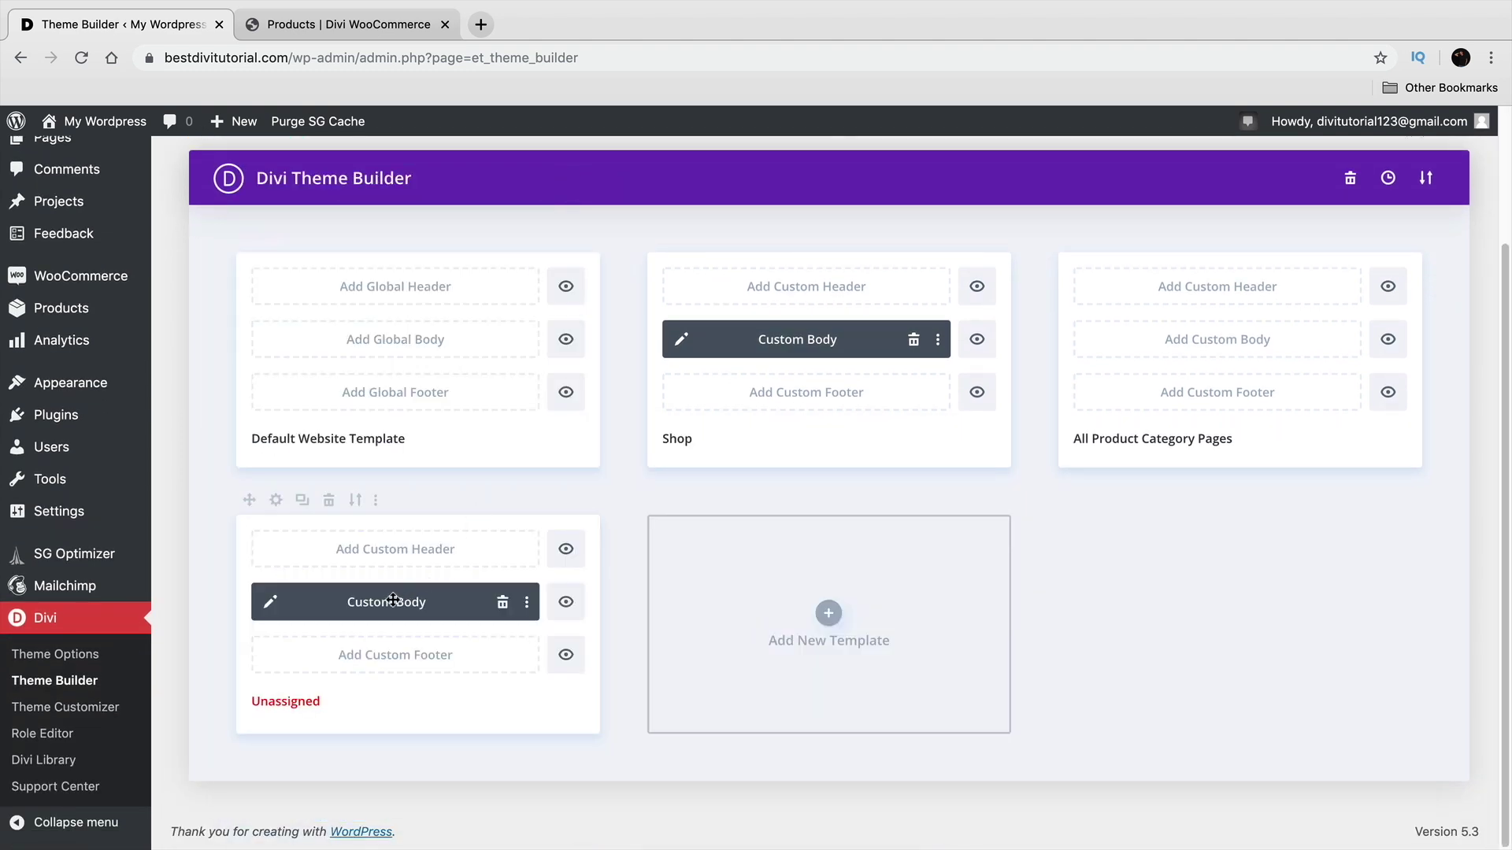
pyautogui.moveTo(386, 608); pyautogui.dragTo(1191, 339)
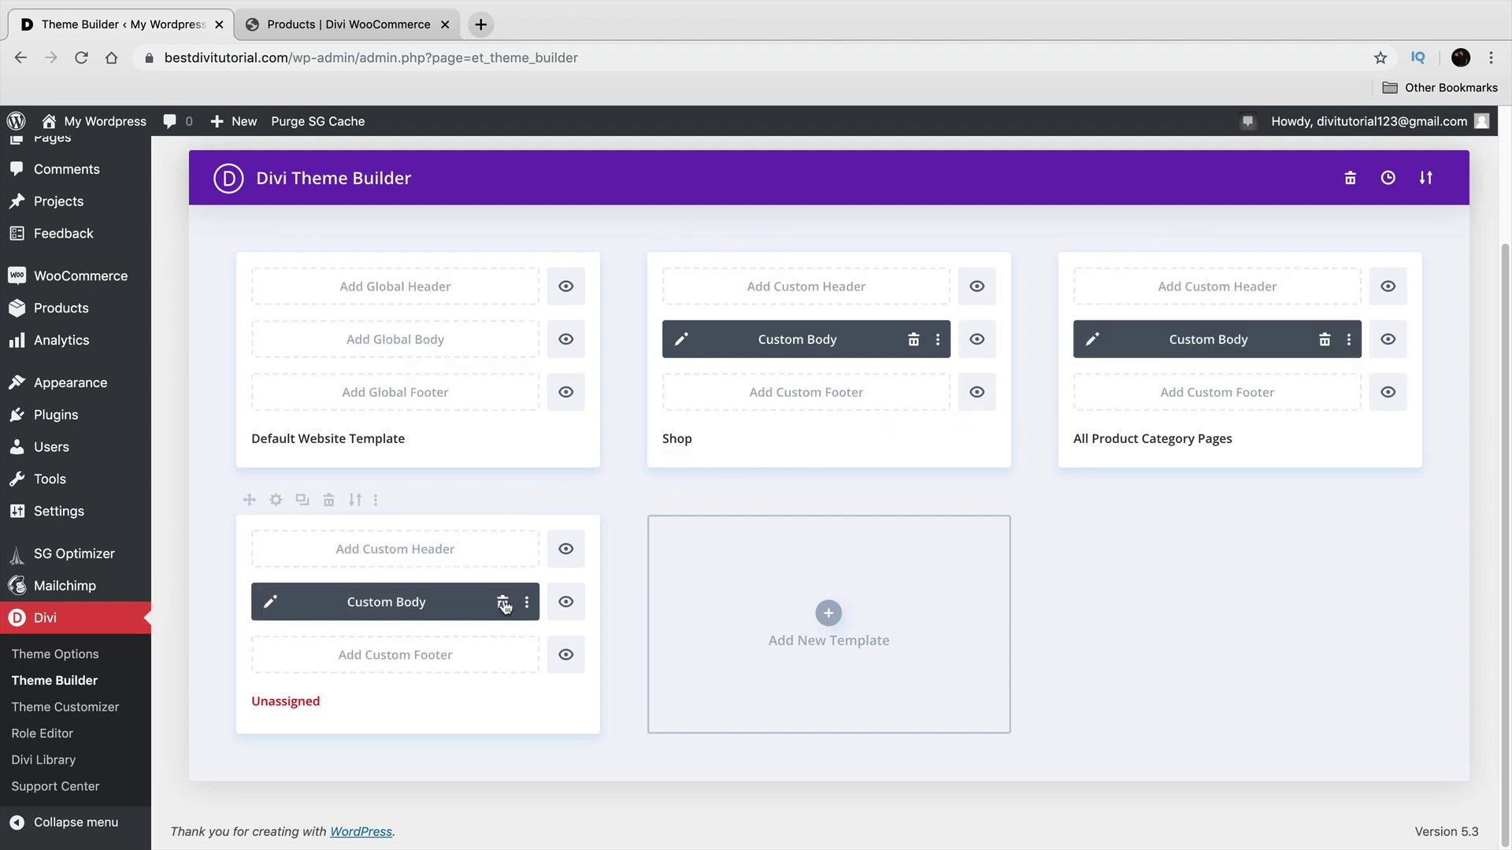
pyautogui.click(328, 500)
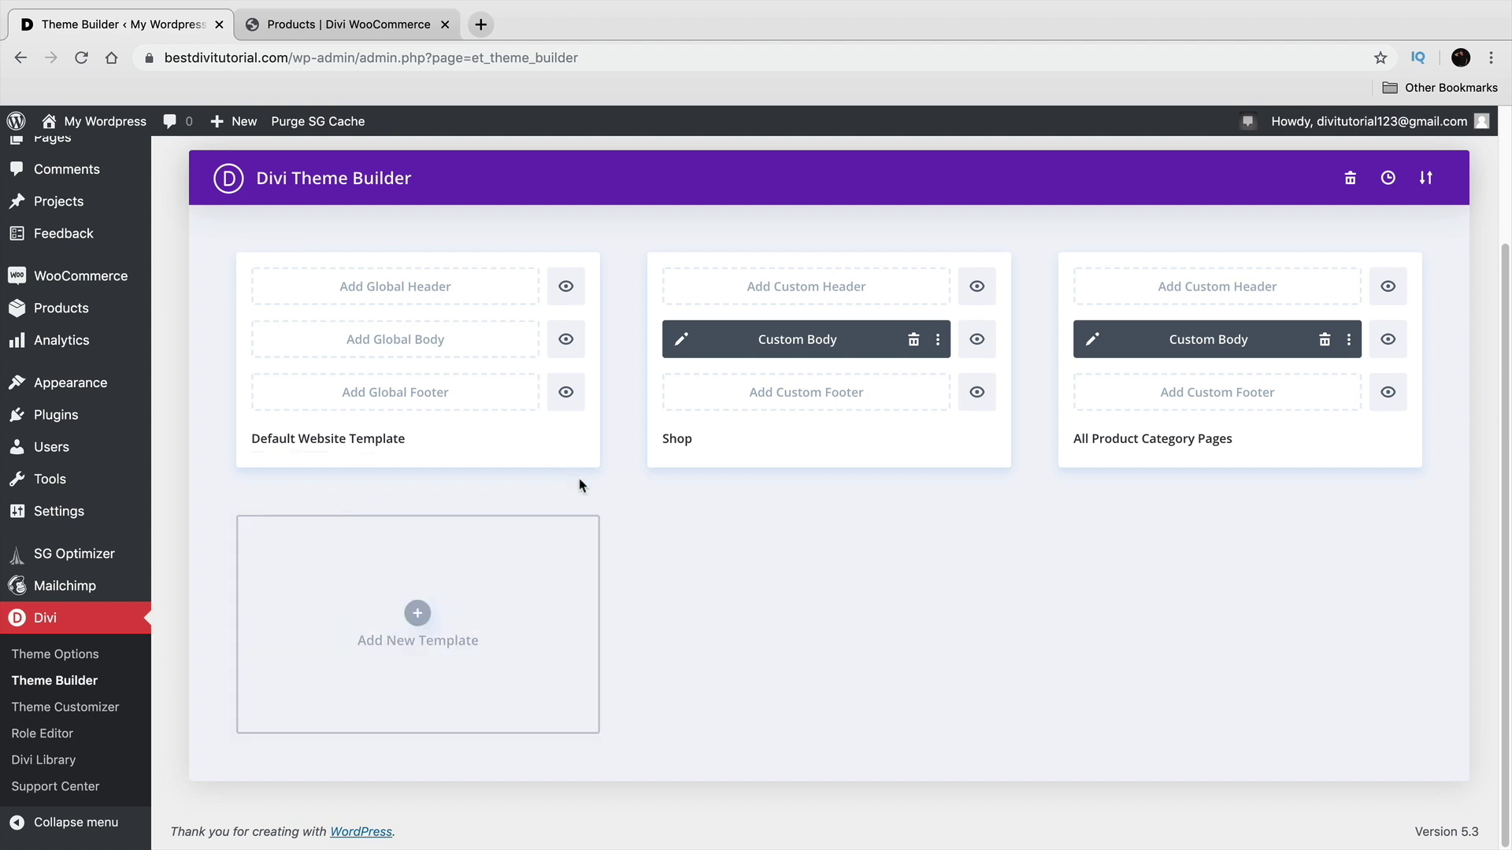
# In the All Product Category Pages body layout, change the banner heading to T-SHIRTS and save the layout
pyautogui.moveTo(1137, 399)
pyautogui.click(1095, 341)
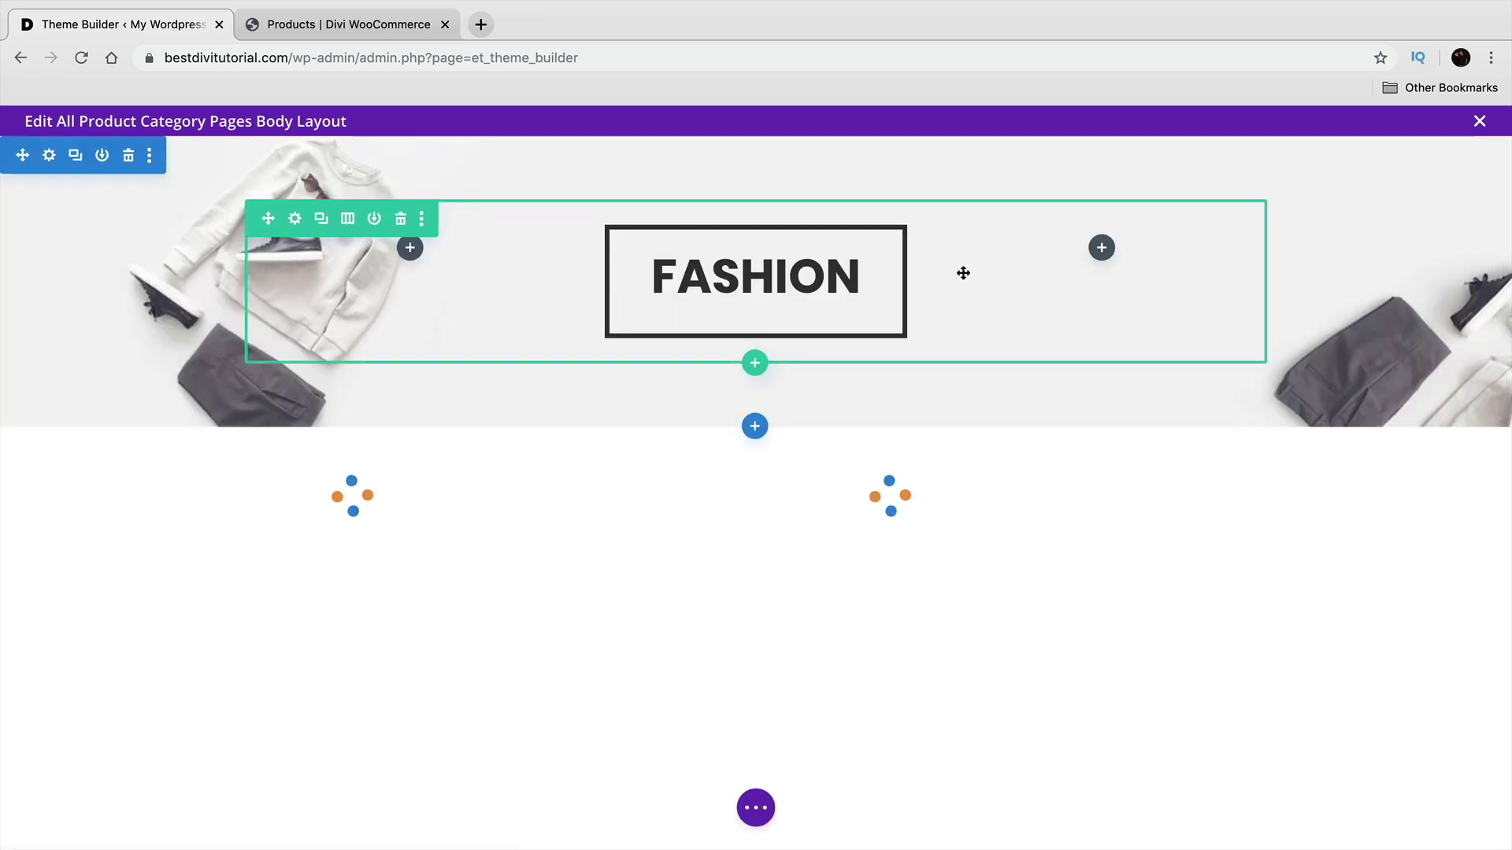
pyautogui.doubleClick(811, 279)
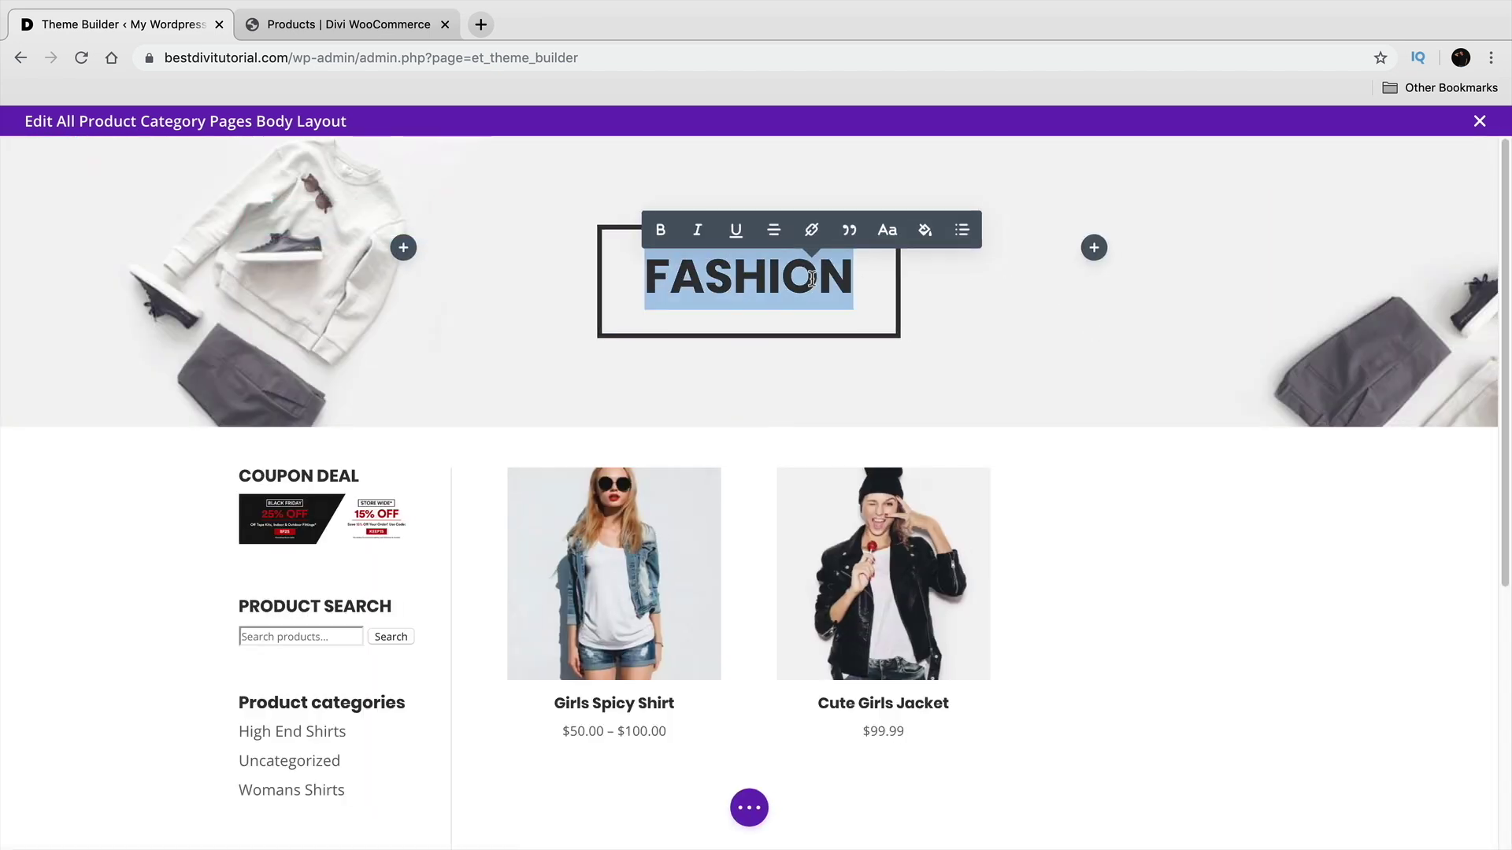
pyautogui.write('T-SHIRT')
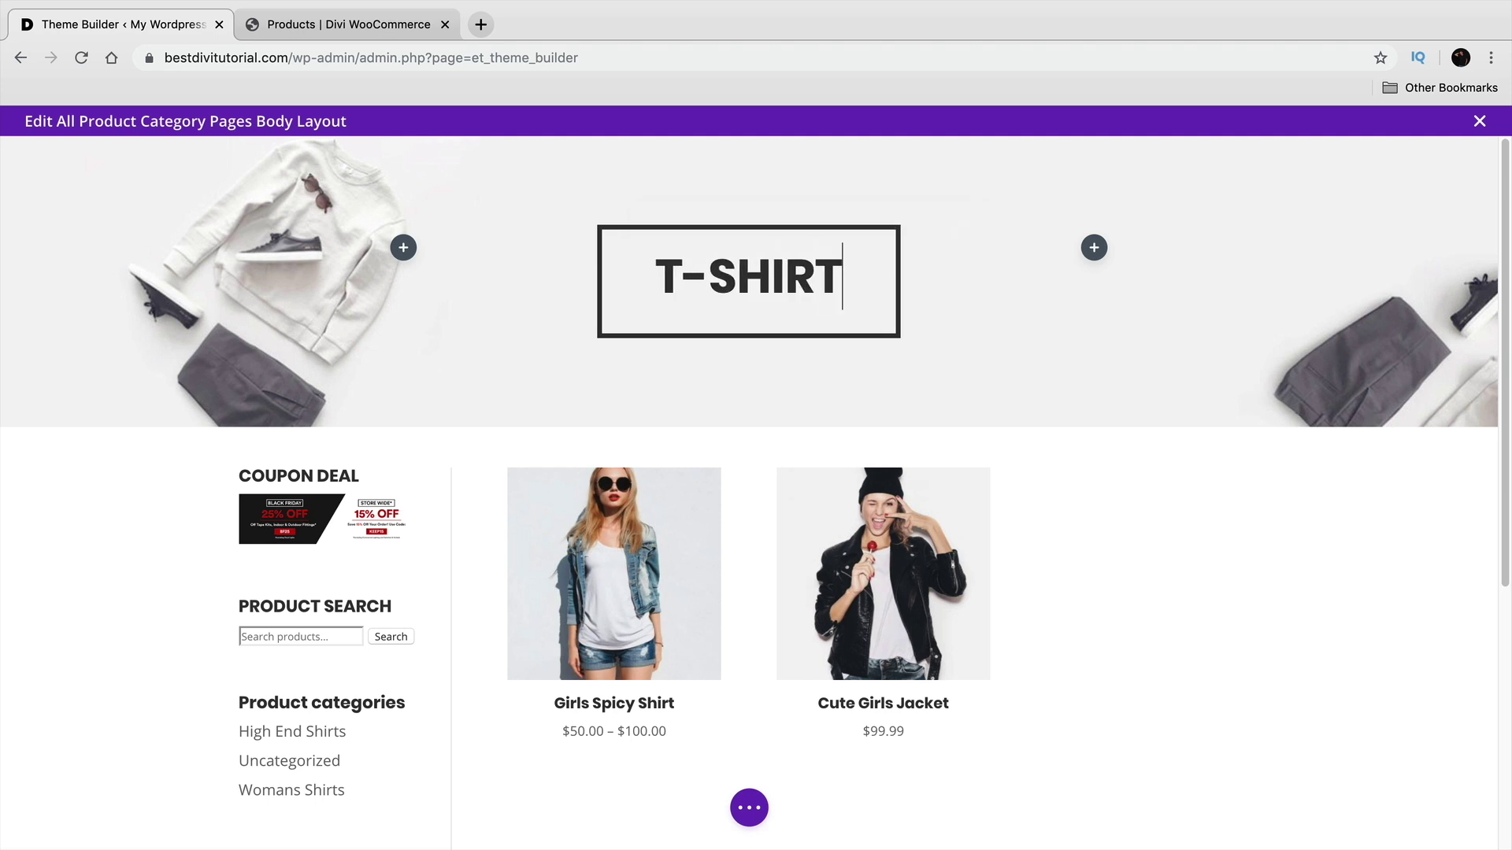
pyautogui.write('S')
pyautogui.click(749, 807)
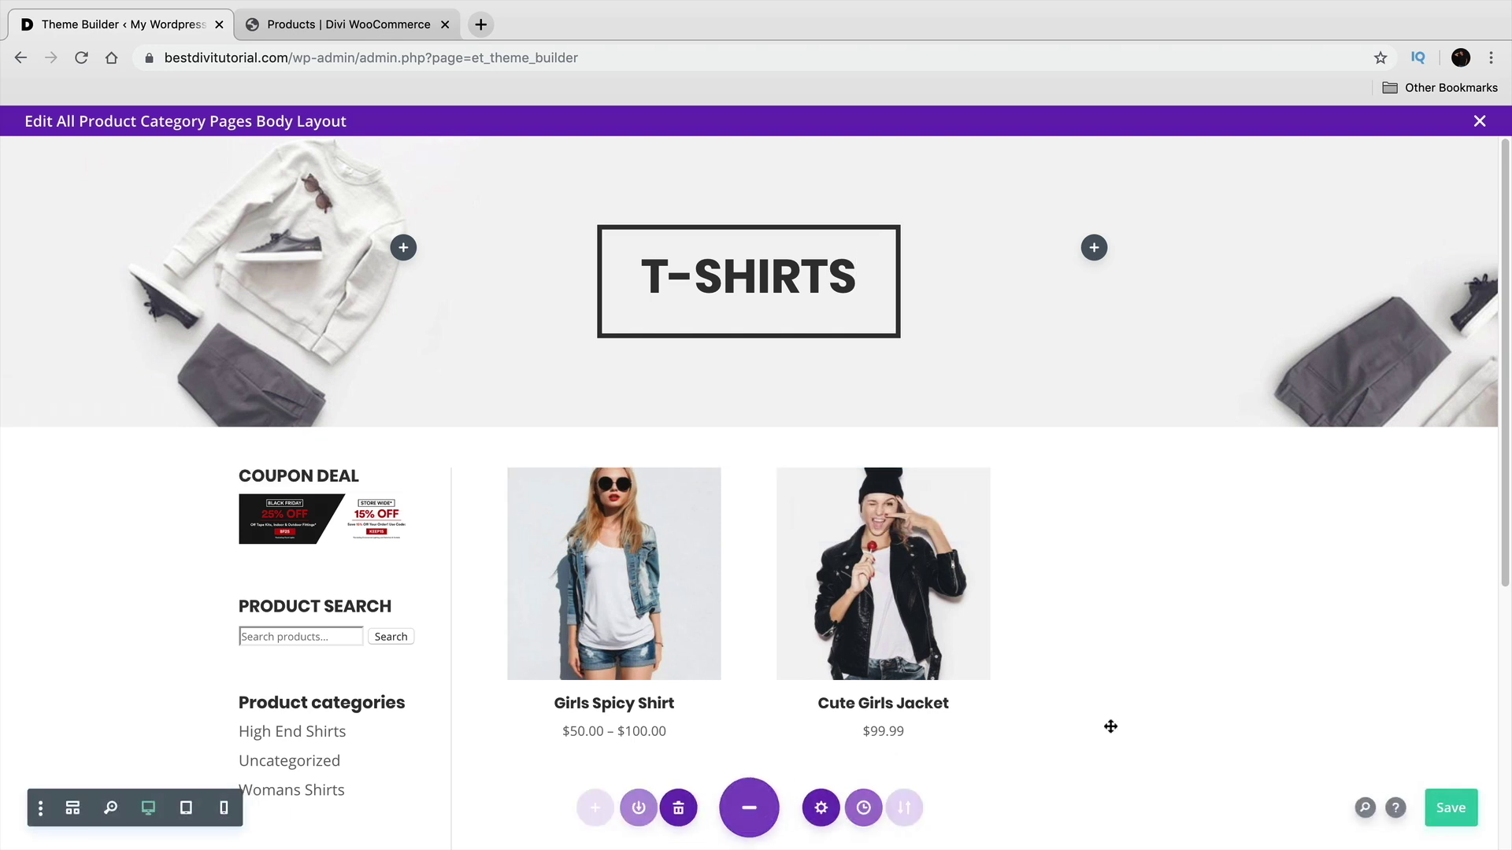
pyautogui.click(1445, 809)
# Replace the banner heading with PRODUCTS in the All Product Category Pages body layout and save the layout
pyautogui.tripleClick(836, 284)
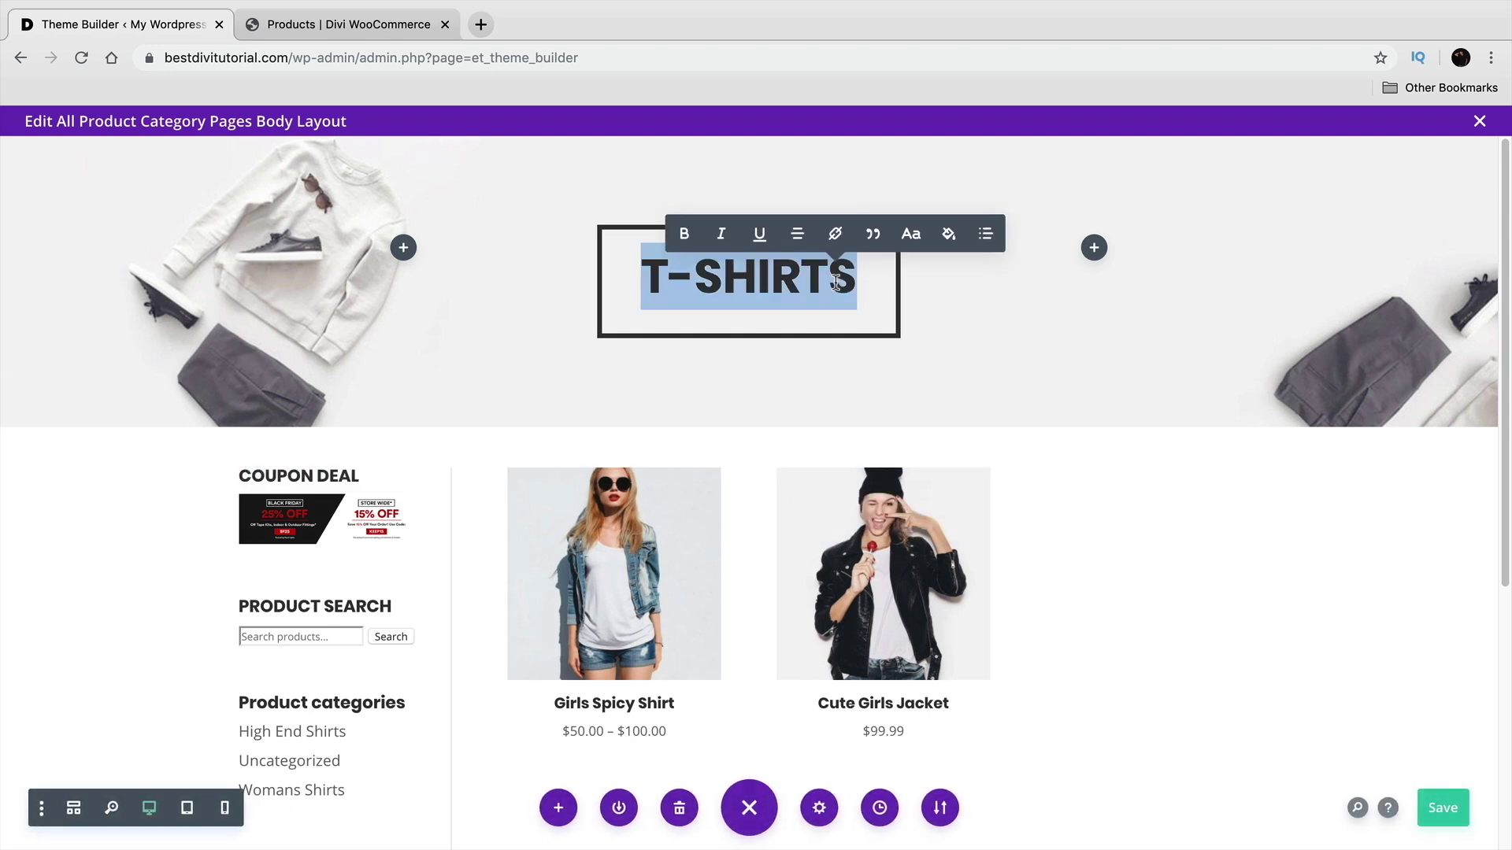
pyautogui.write('A')
pyautogui.press('BackSpace')
pyautogui.write('OTHER')
pyautogui.press('BackSpace')
pyautogui.press('BackSpace')
pyautogui.press('BackSpace')
pyautogui.press('BackSpace')
pyautogui.press('BackSpace')
pyautogui.write('PRODUCTS')
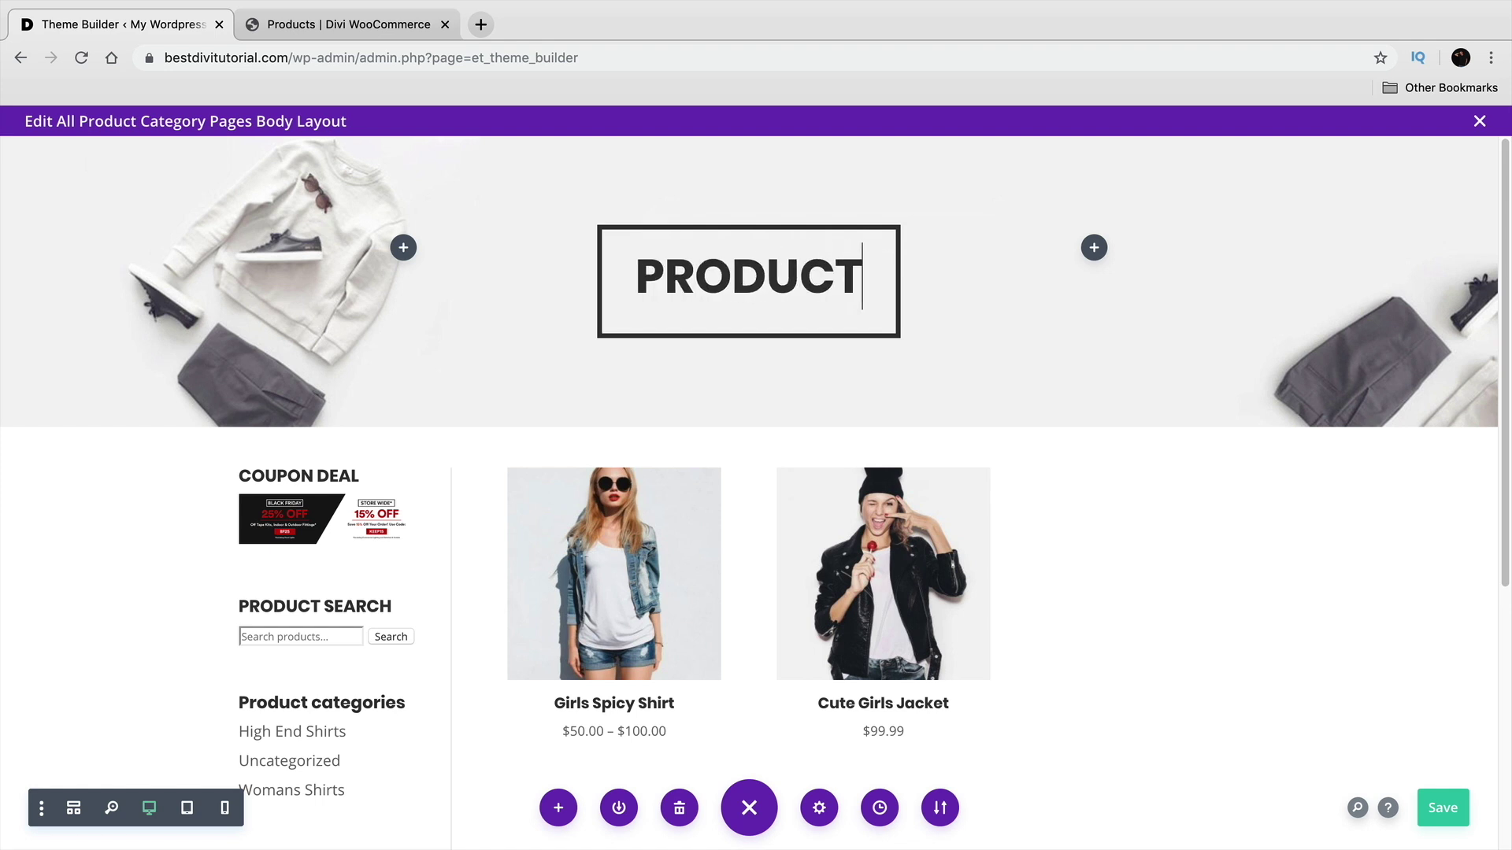
pyautogui.click(1437, 806)
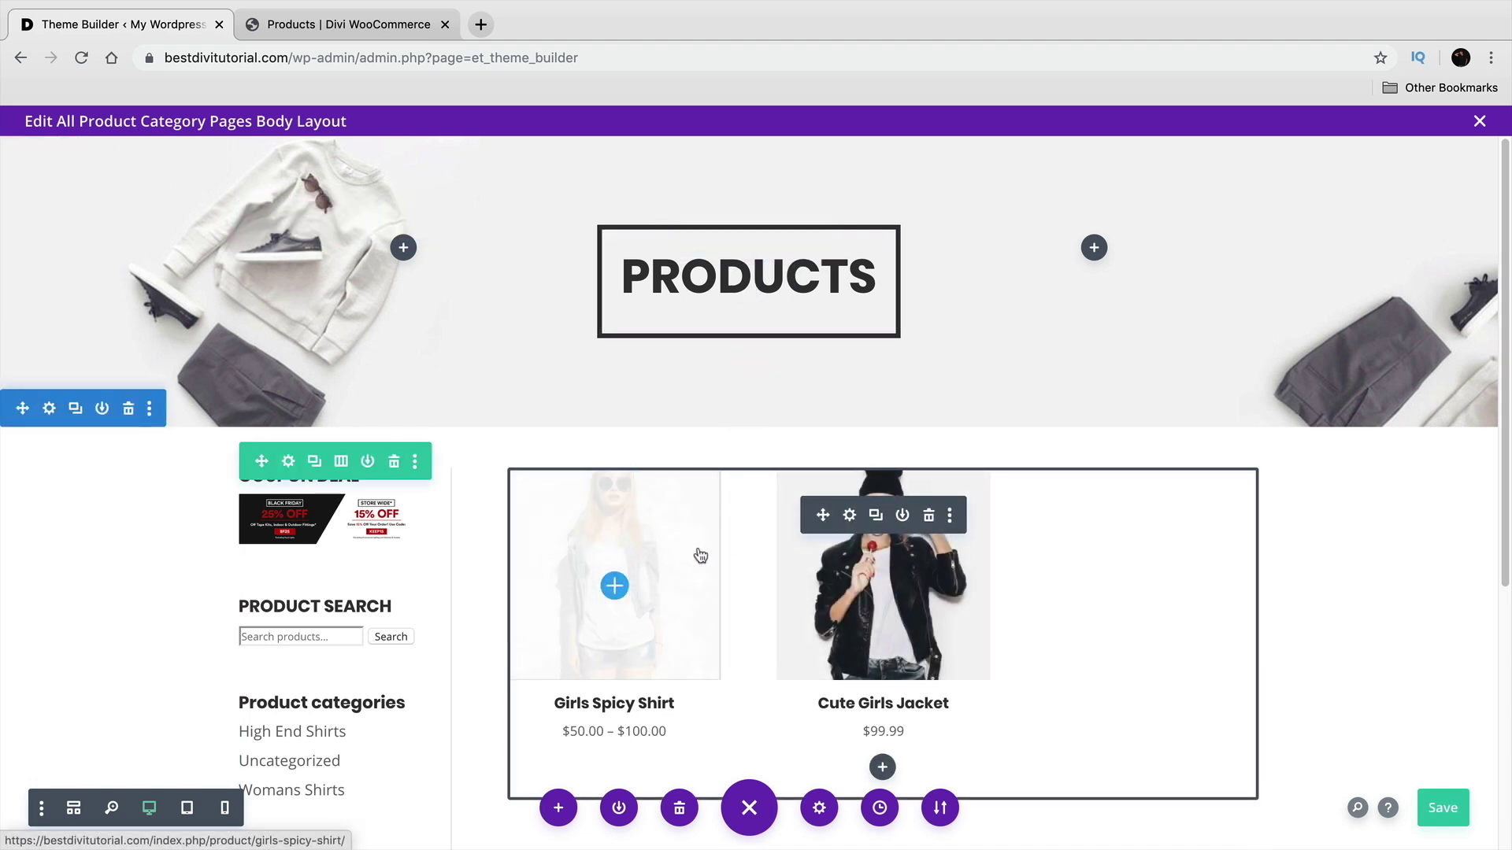
# Close the body layout editor and save the Theme Builder changes
pyautogui.click(1479, 121)
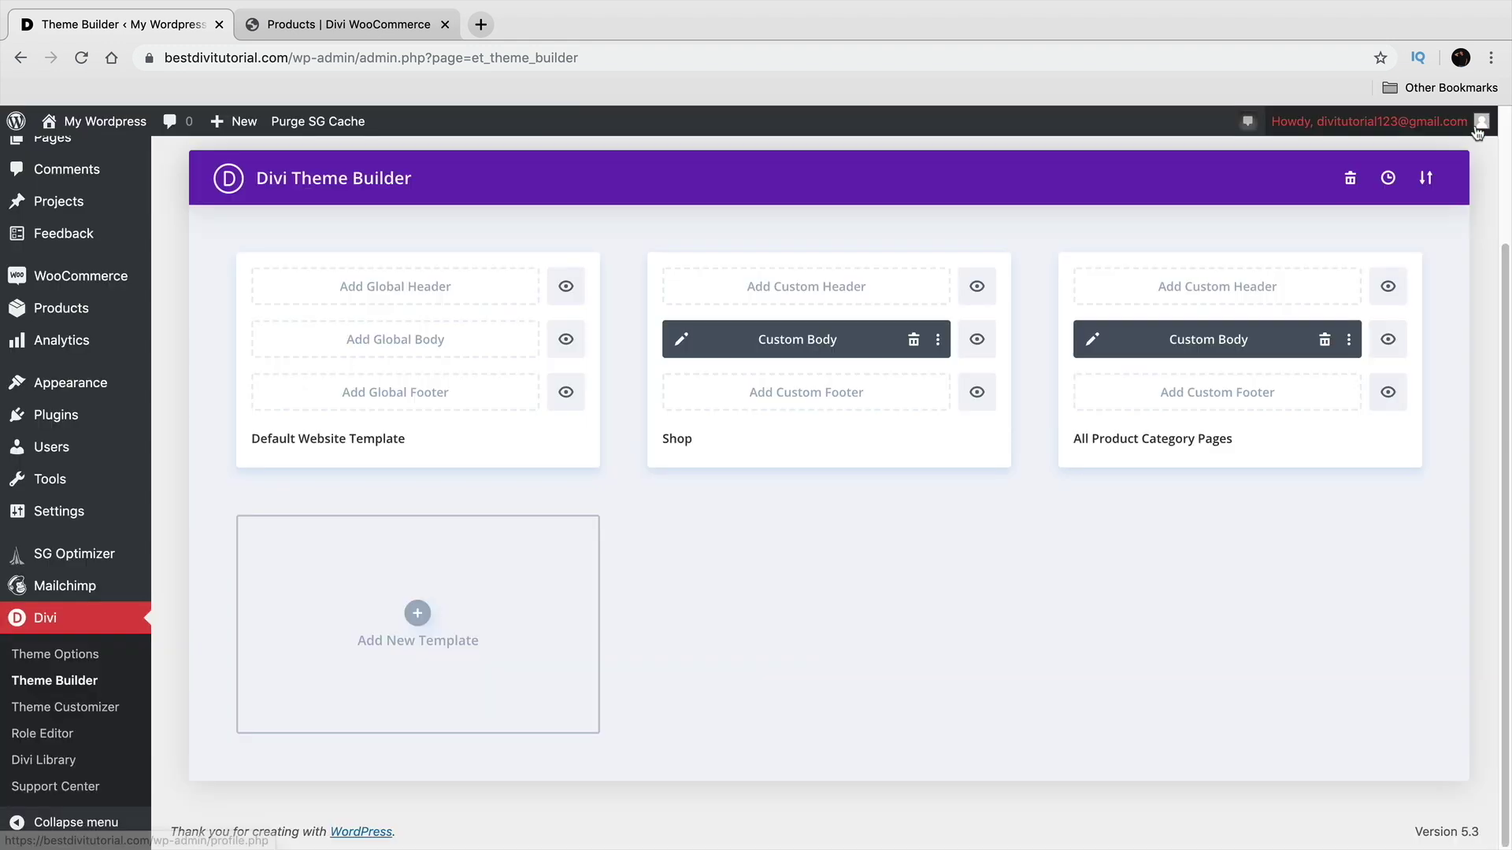
pyautogui.scroll(2, 837, 702)
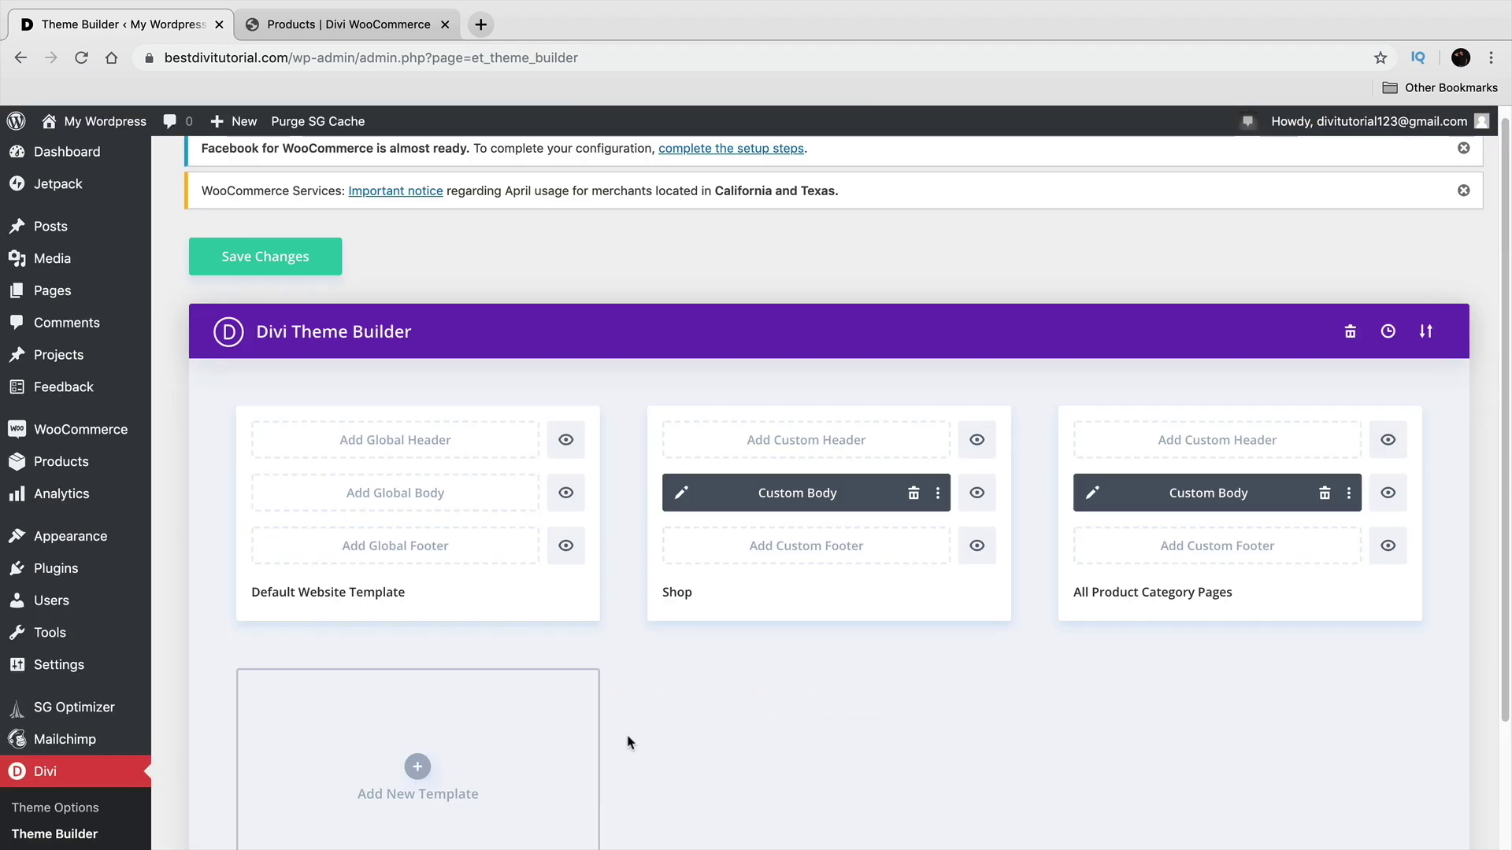
pyautogui.click(300, 262)
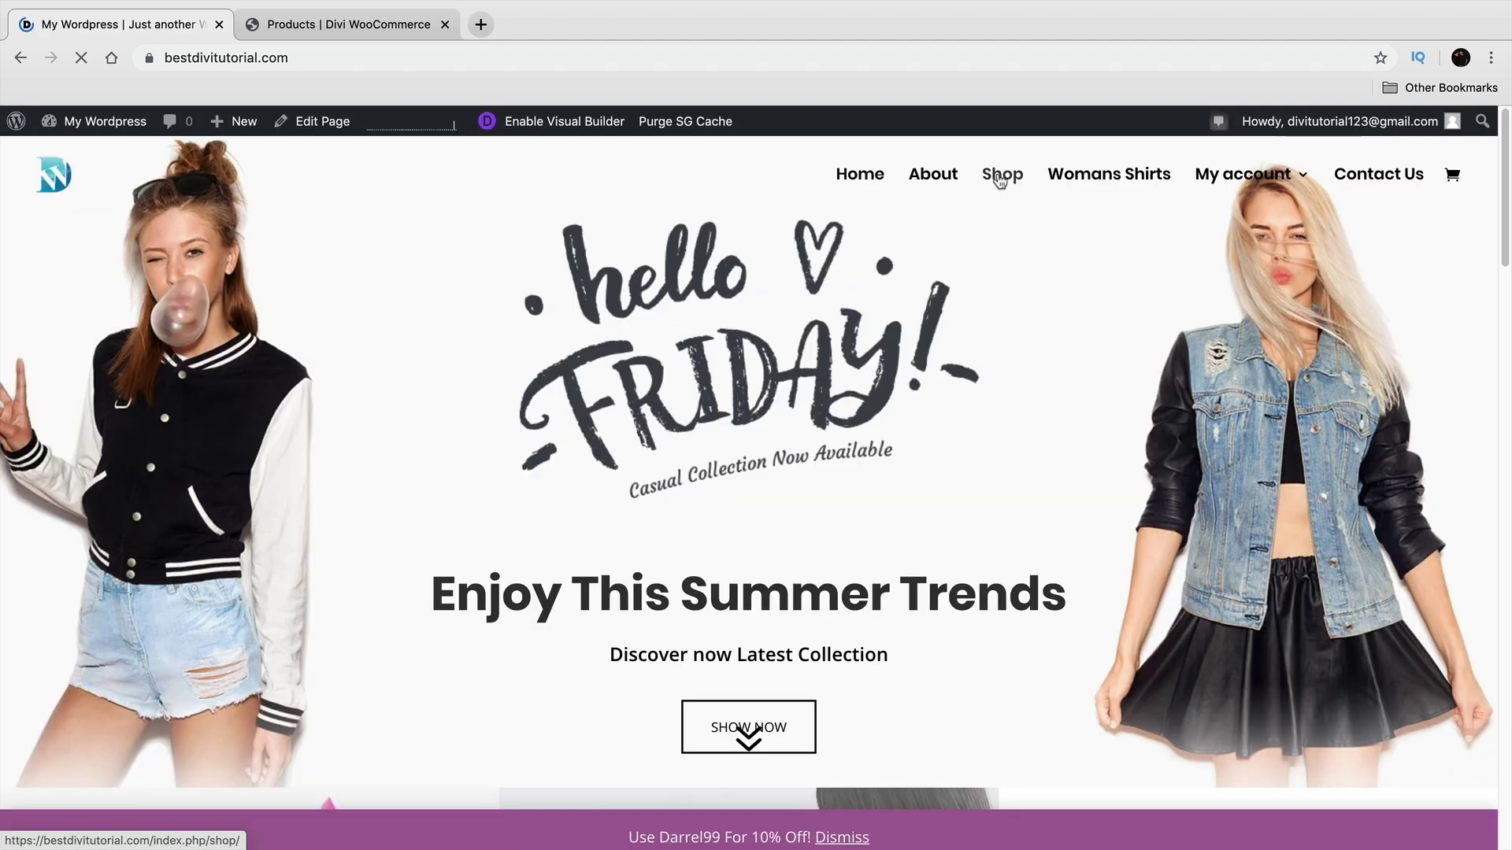
# Review the live Shop page and the High End Shirts and Womans Shirts category pages, checking each banner heading and product list
pyautogui.click(1000, 176)
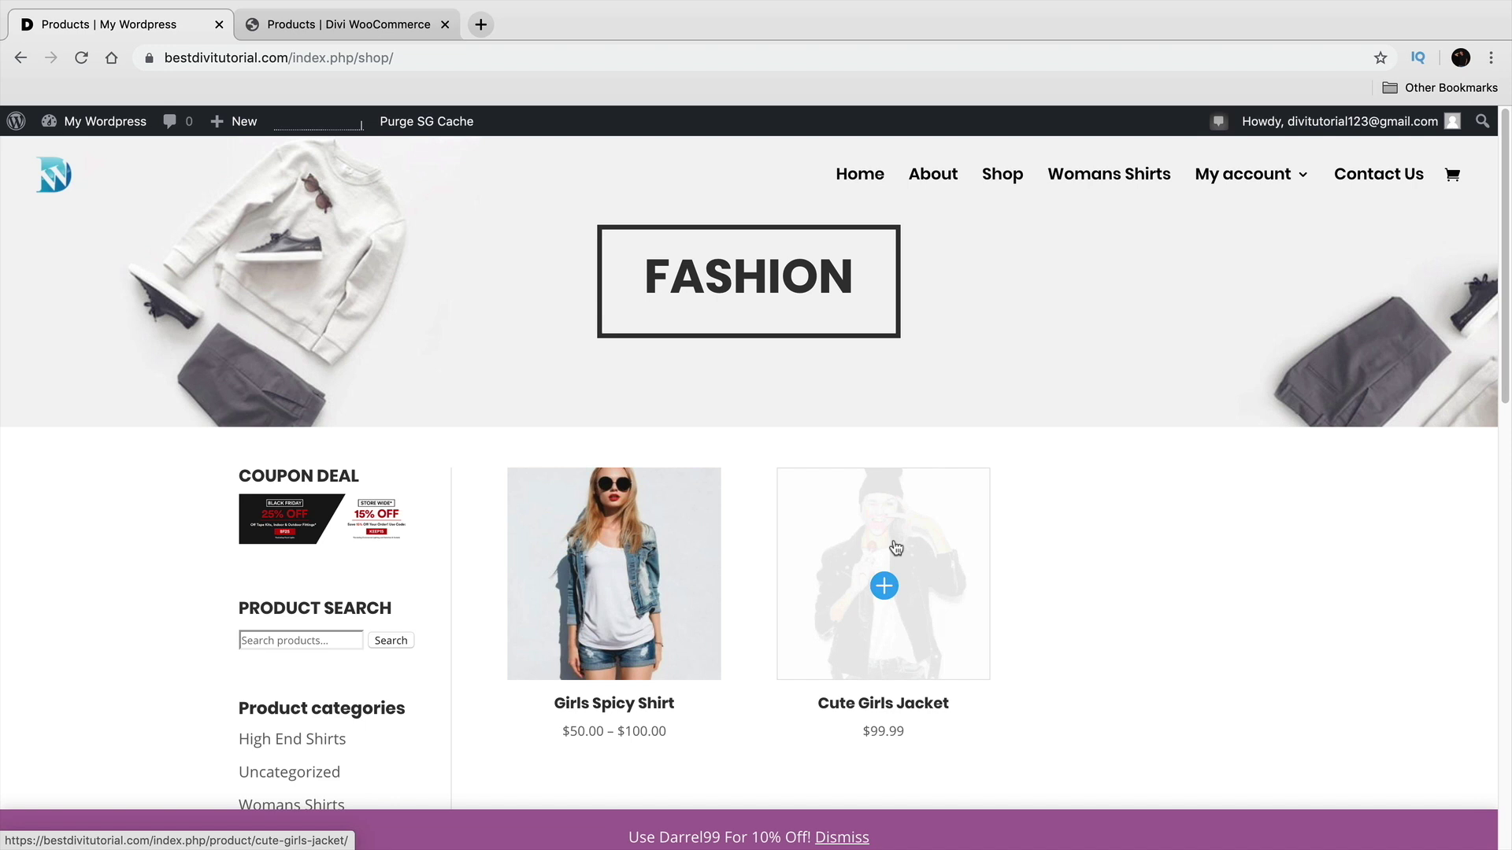
pyautogui.scroll(-4, 897, 548)
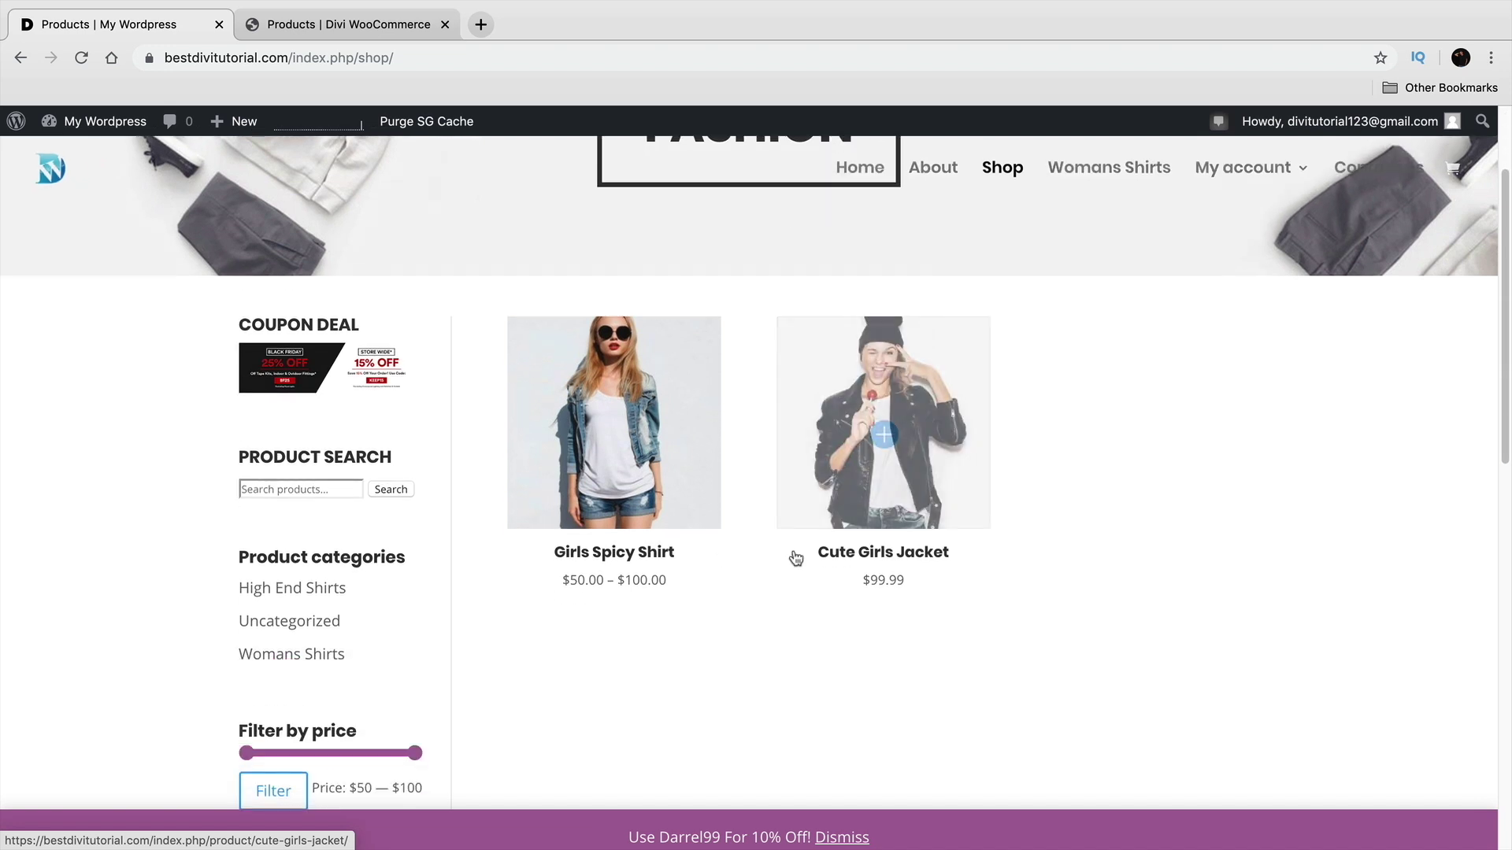
pyautogui.moveTo(280, 557); pyautogui.dragTo(410, 565)
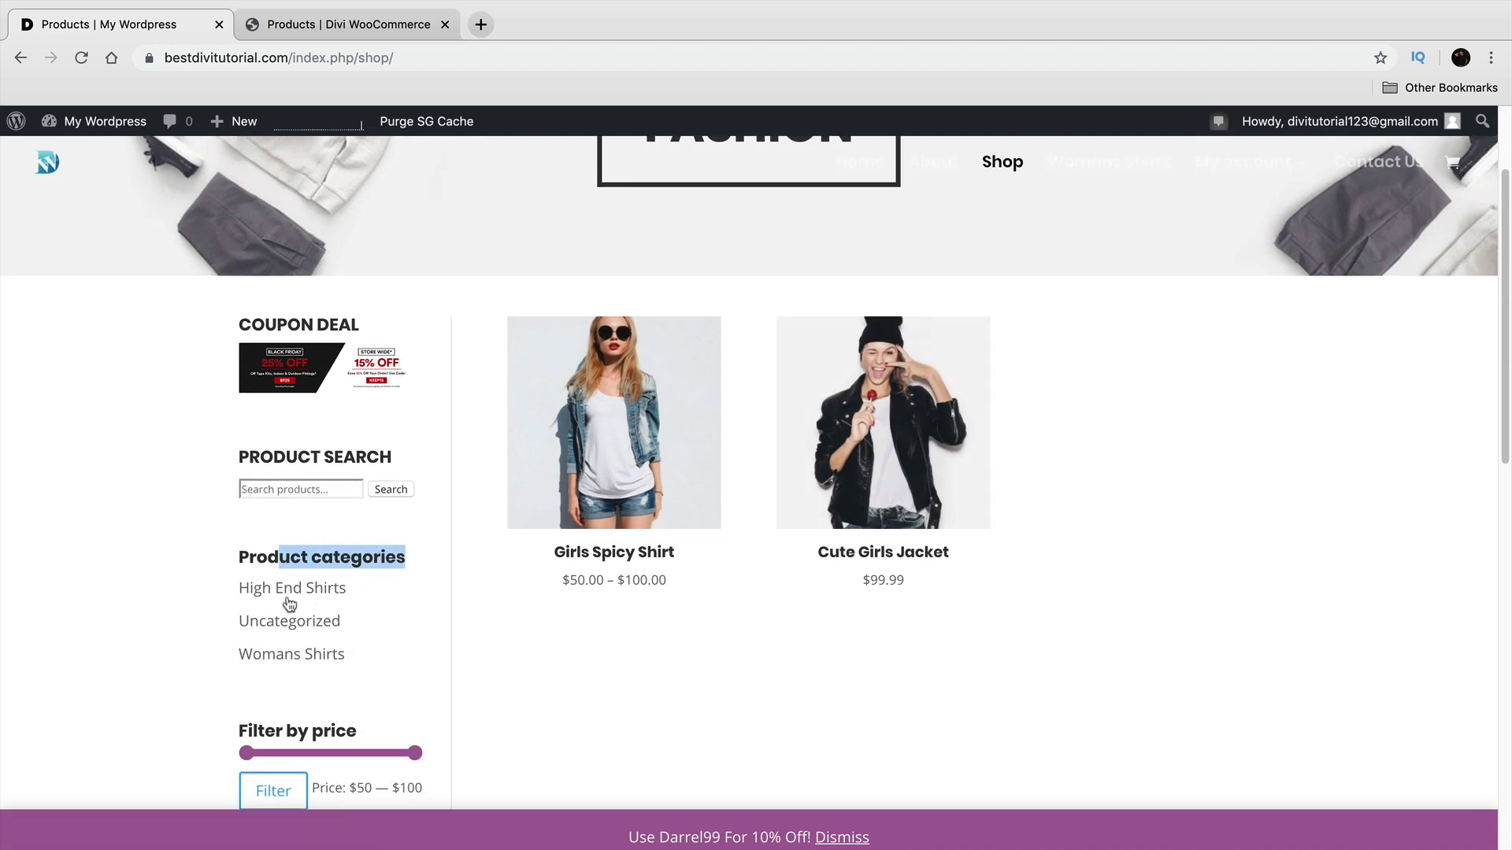
pyautogui.click(278, 591)
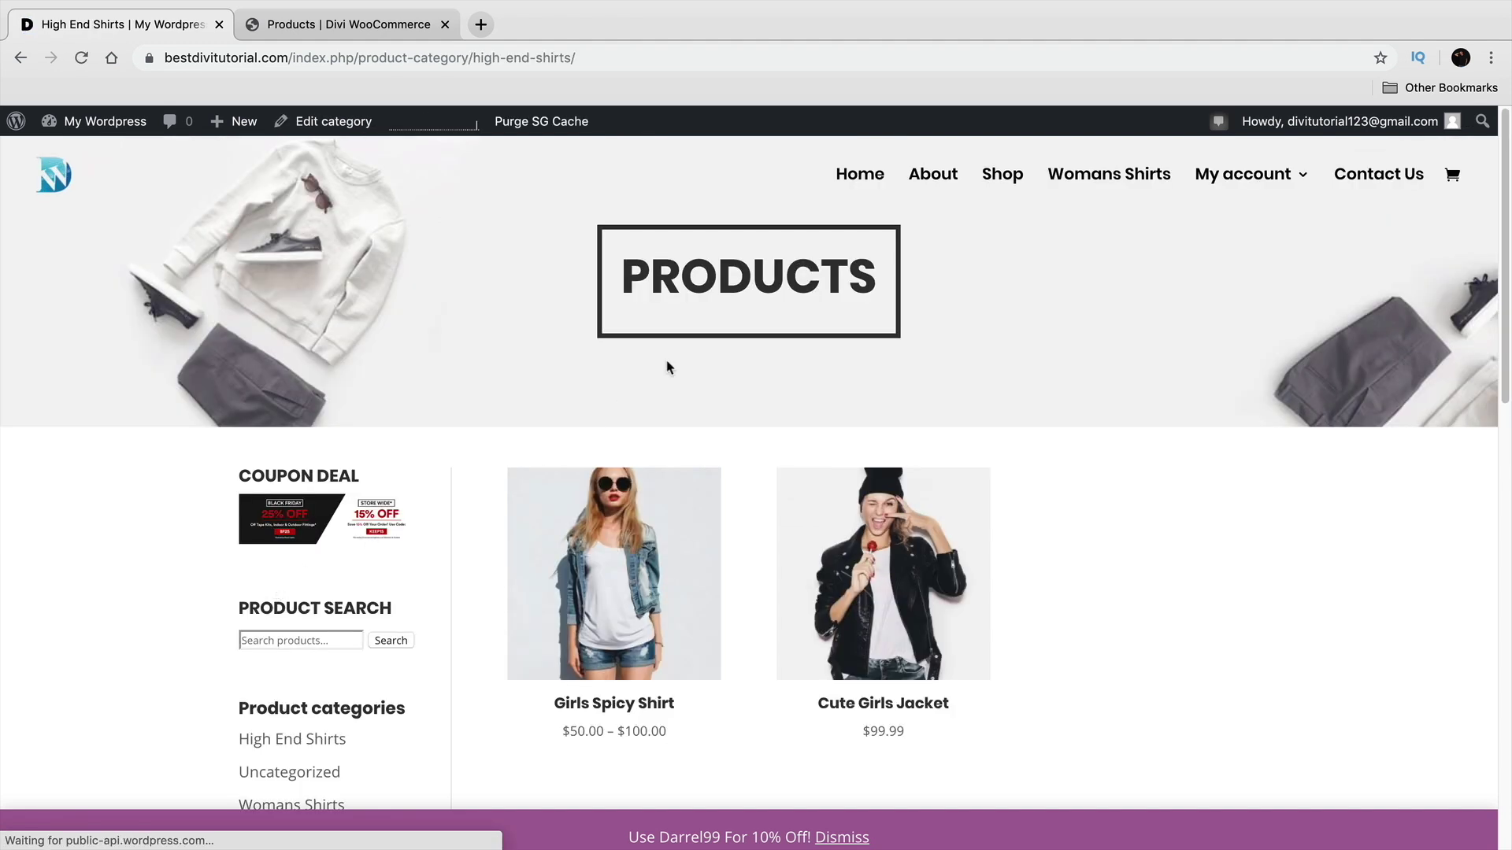
pyautogui.moveTo(887, 287); pyautogui.dragTo(626, 301)
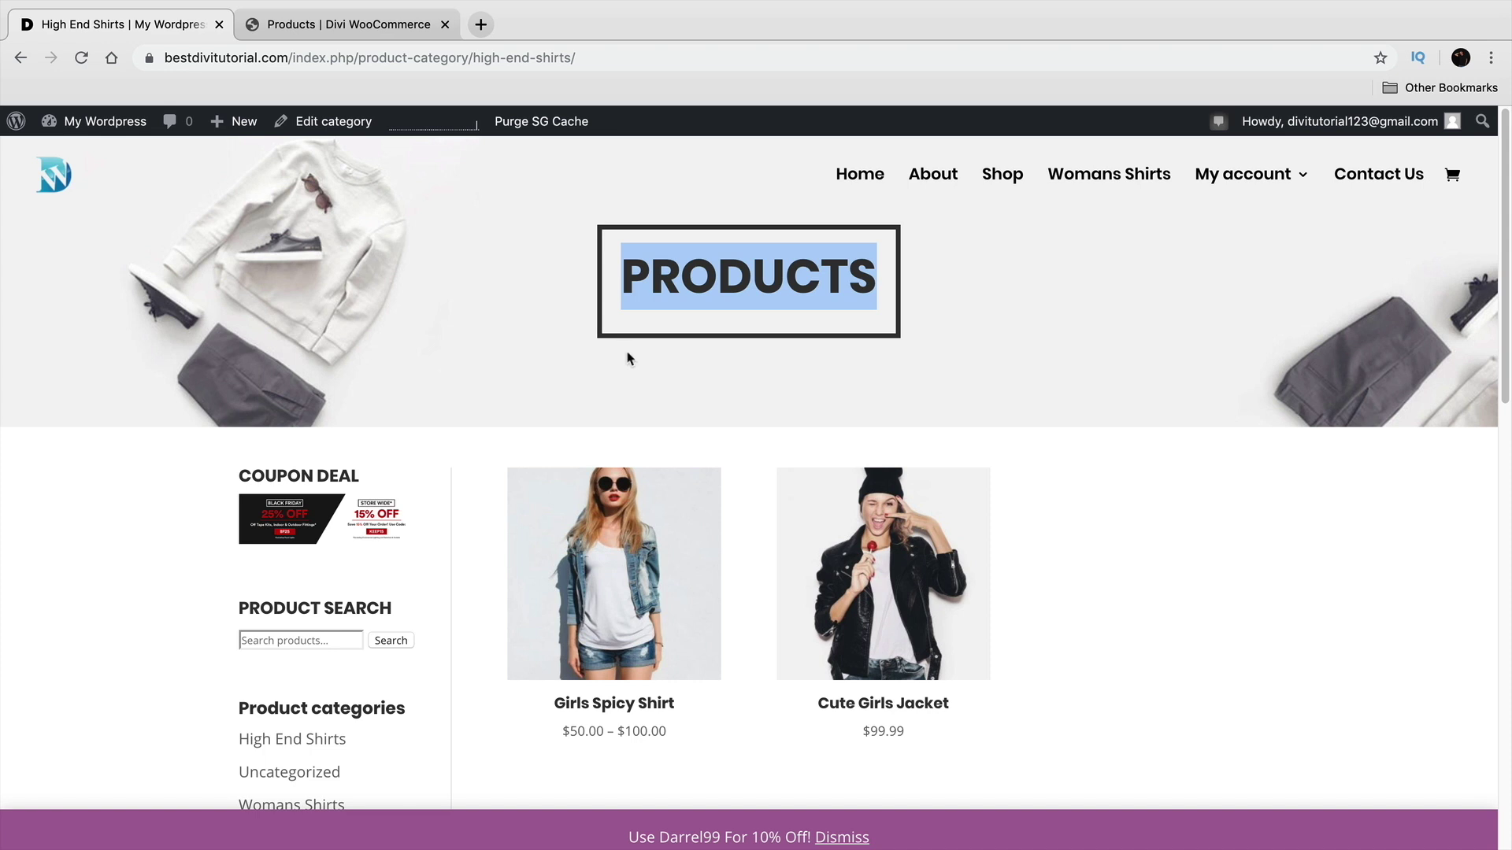
pyautogui.click(651, 445)
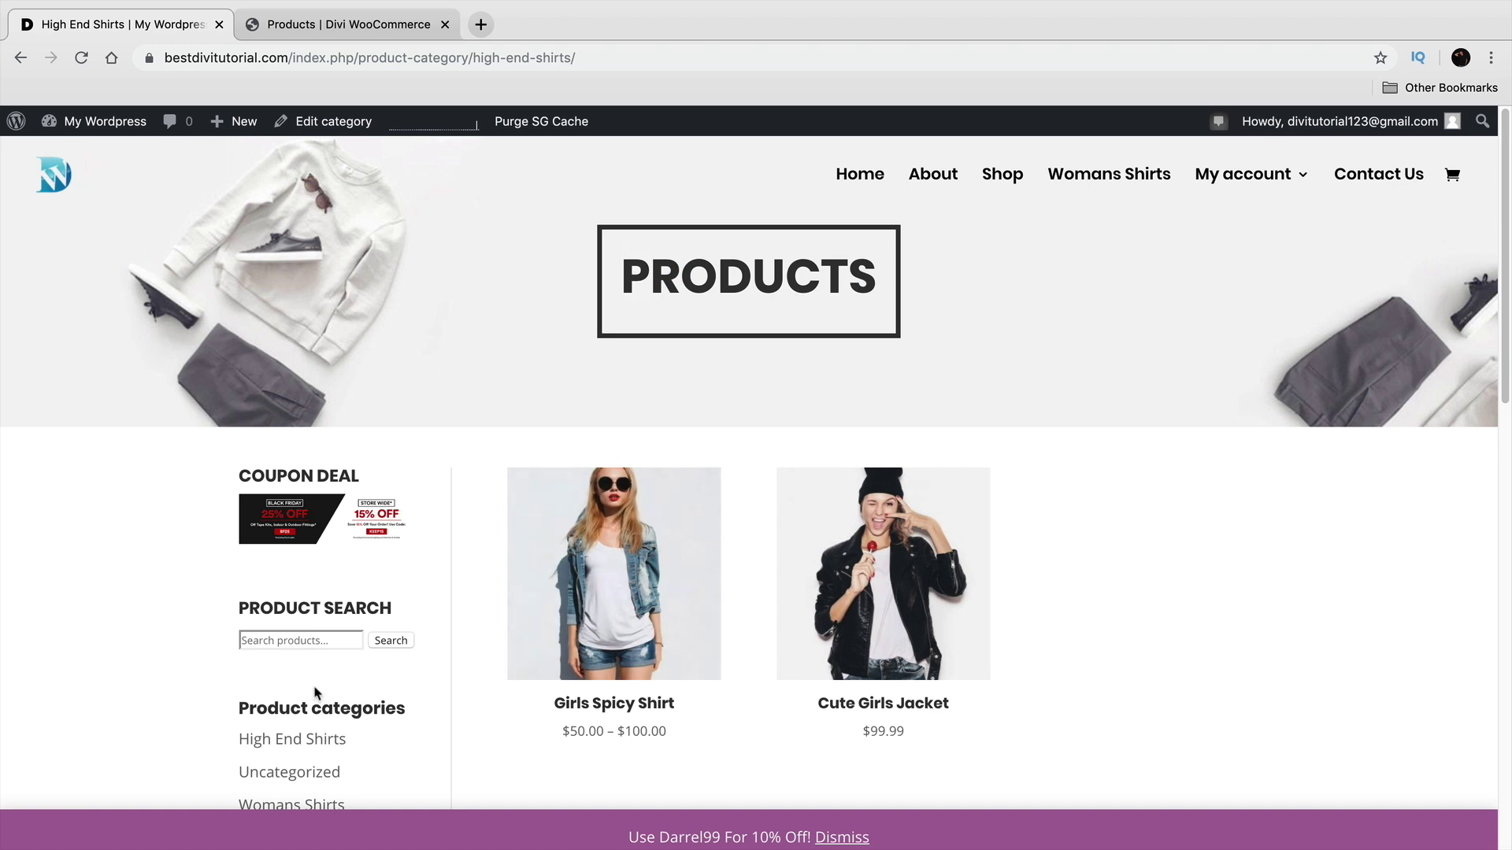
pyautogui.click(315, 806)
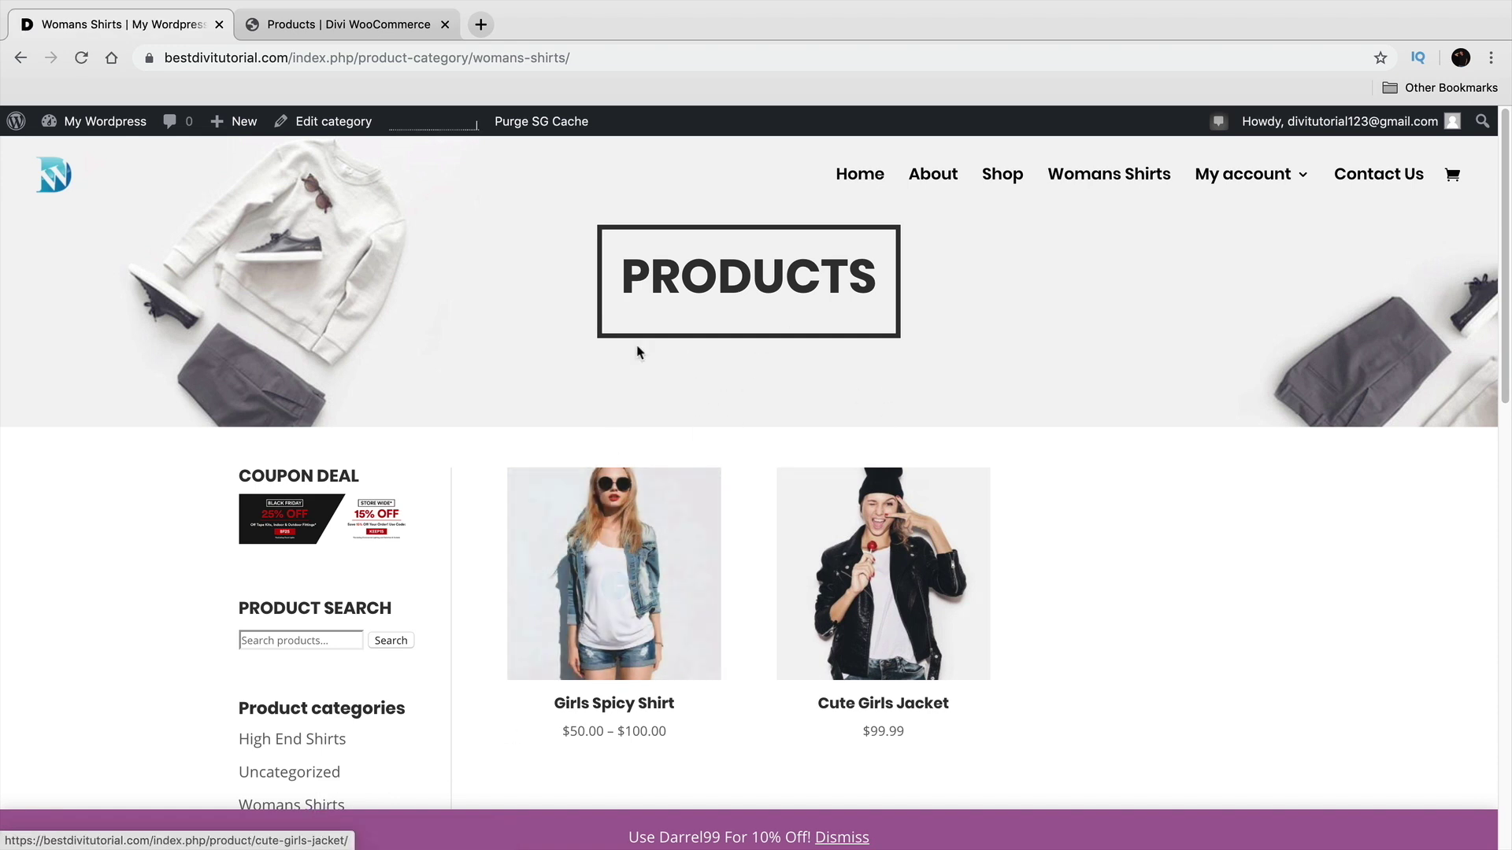
pyautogui.scroll(-2, 469, 508)
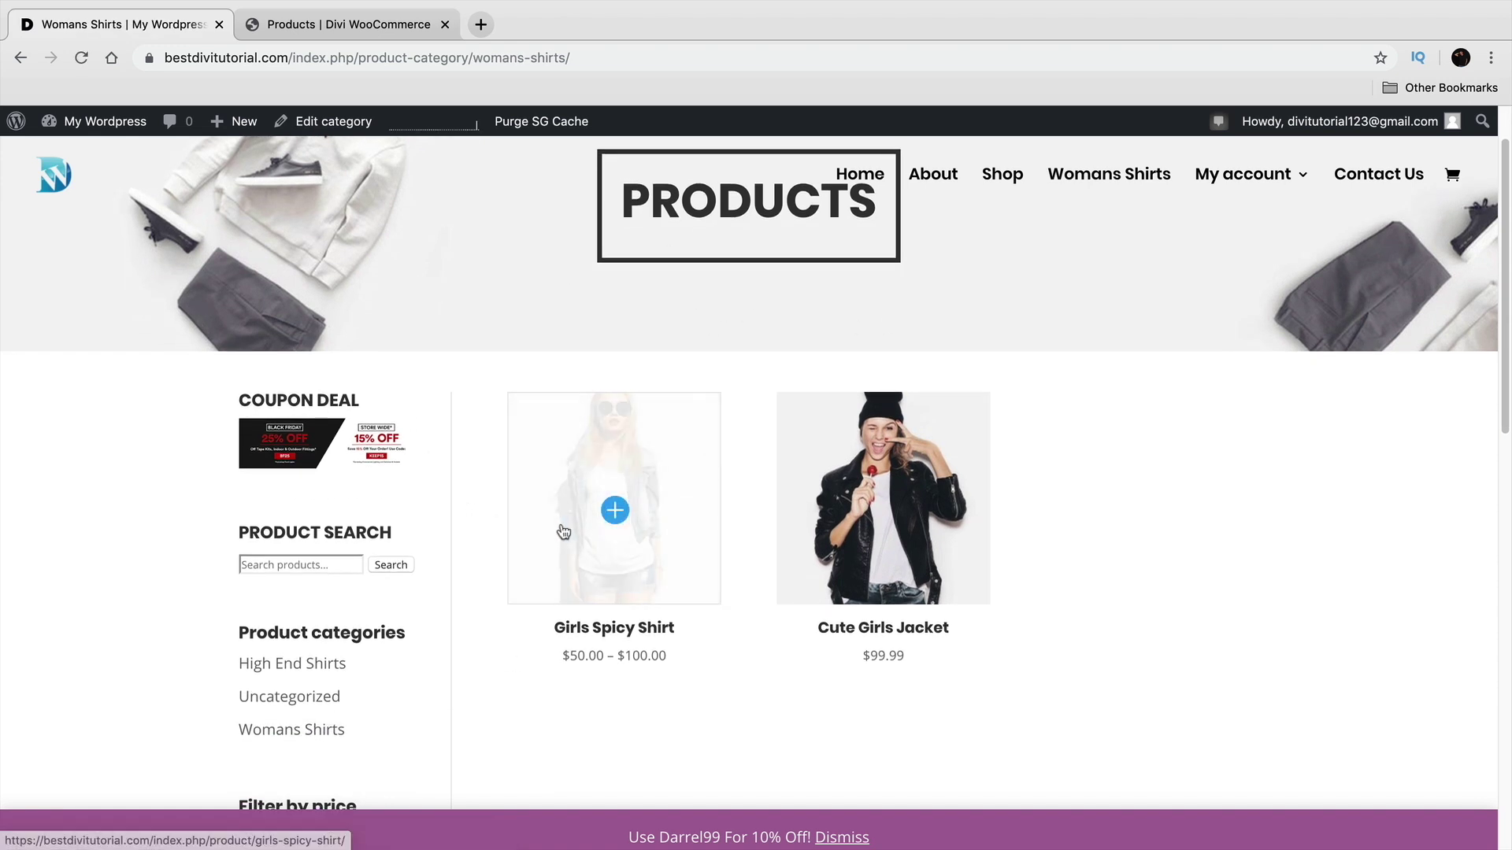
pyautogui.scroll(2, 563, 551)
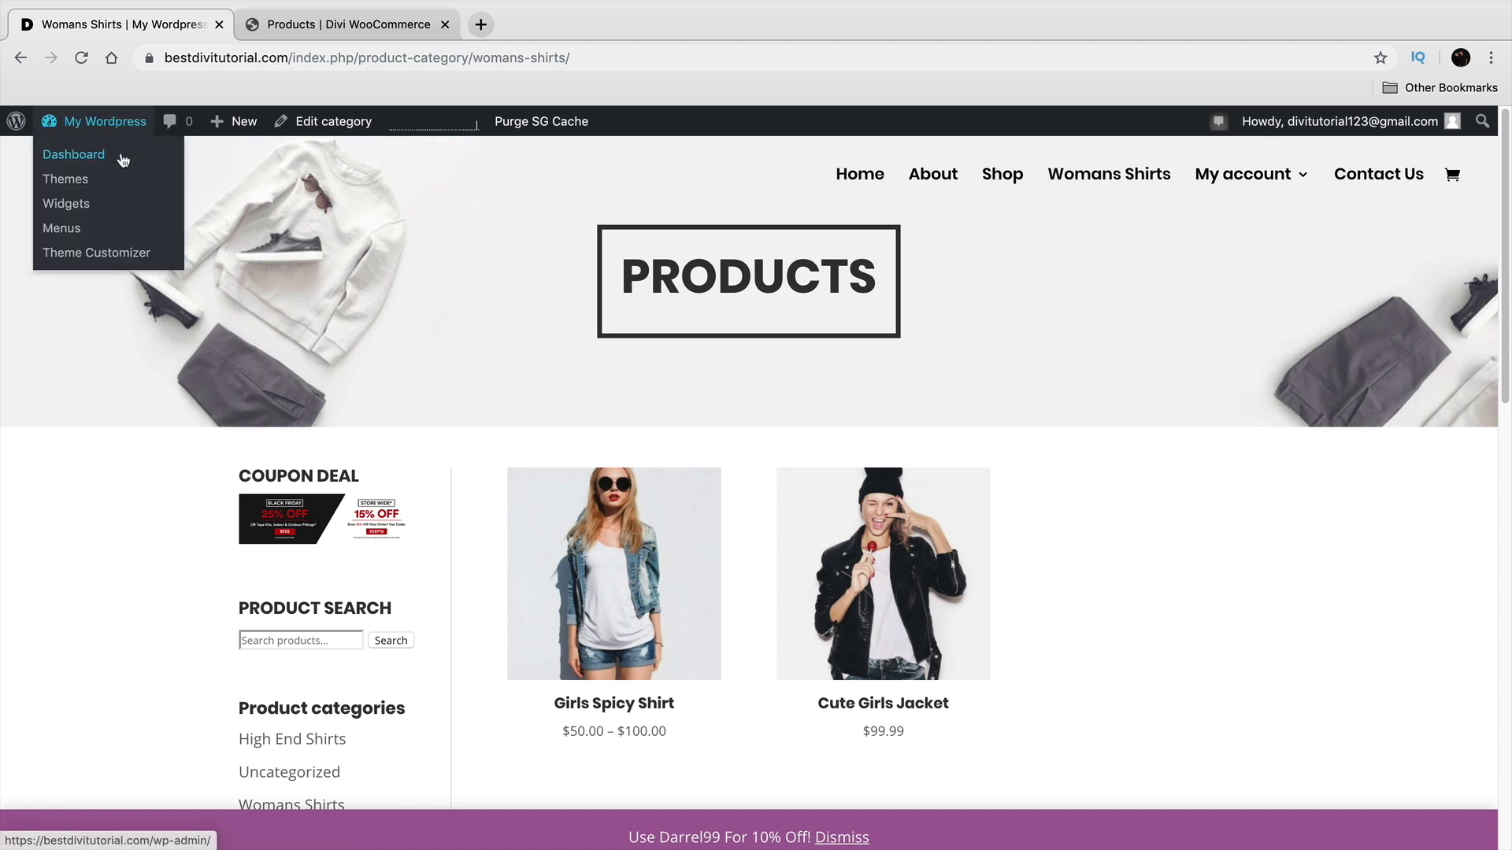
# Return to the Divi Theme Builder and create a template used on the specific product category High End Shirts
pyautogui.click(122, 160)
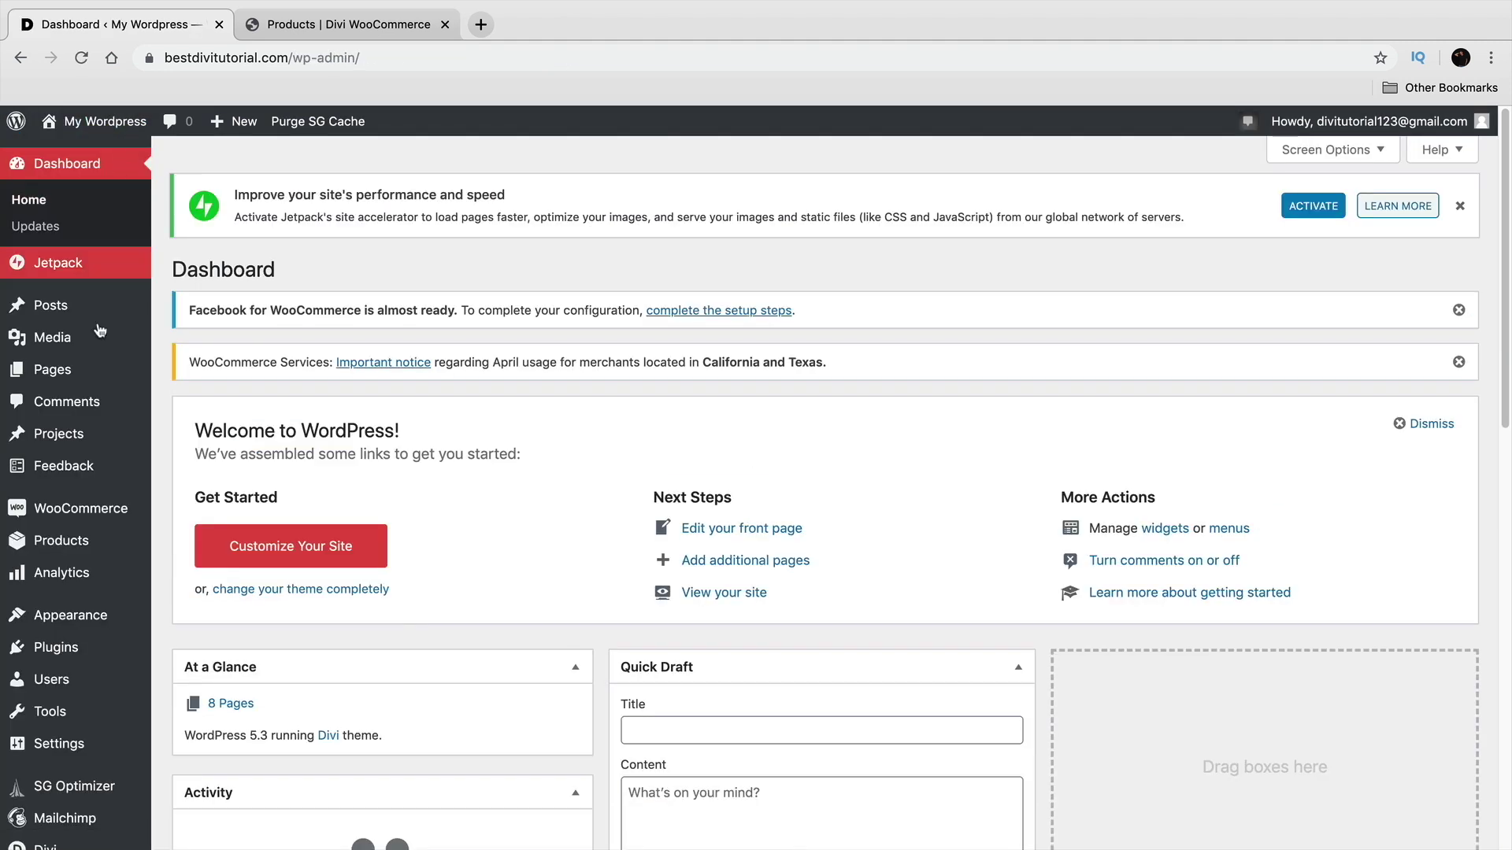
pyautogui.scroll(-1, 86, 780)
pyautogui.moveTo(102, 813)
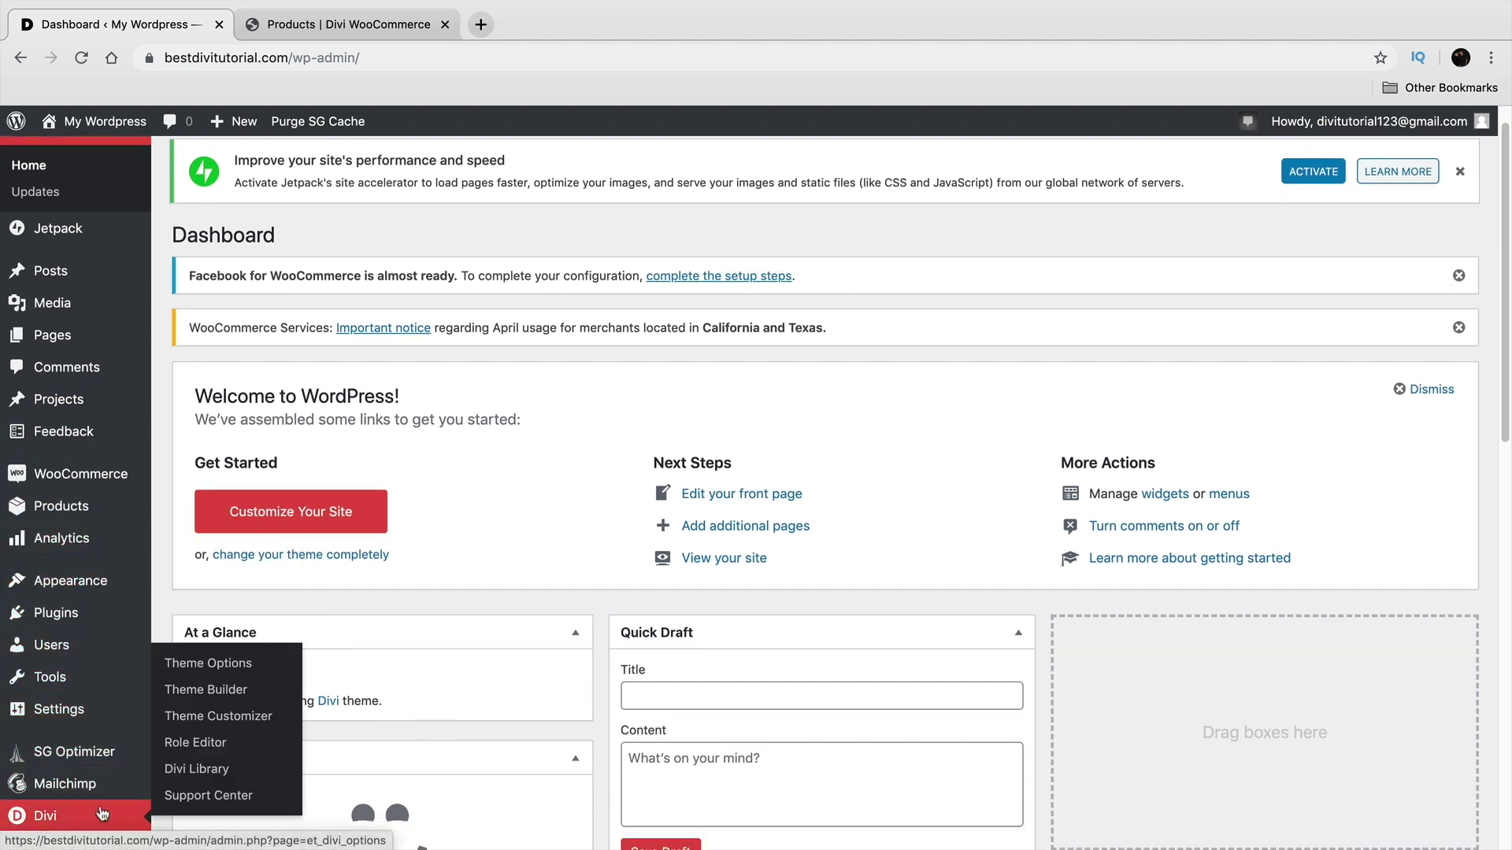
pyautogui.click(207, 689)
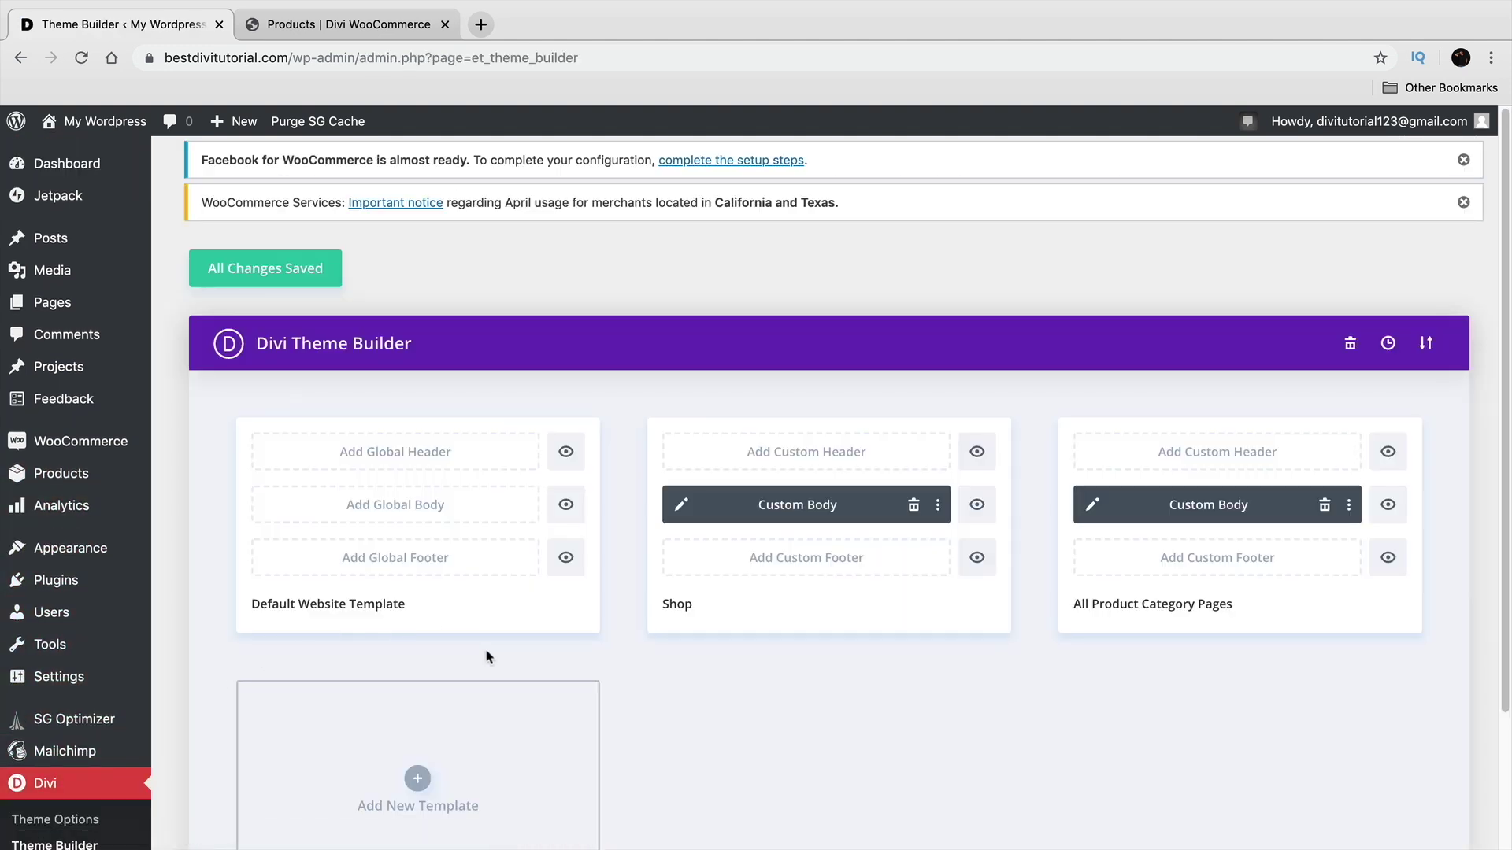
pyautogui.scroll(-4, 496, 646)
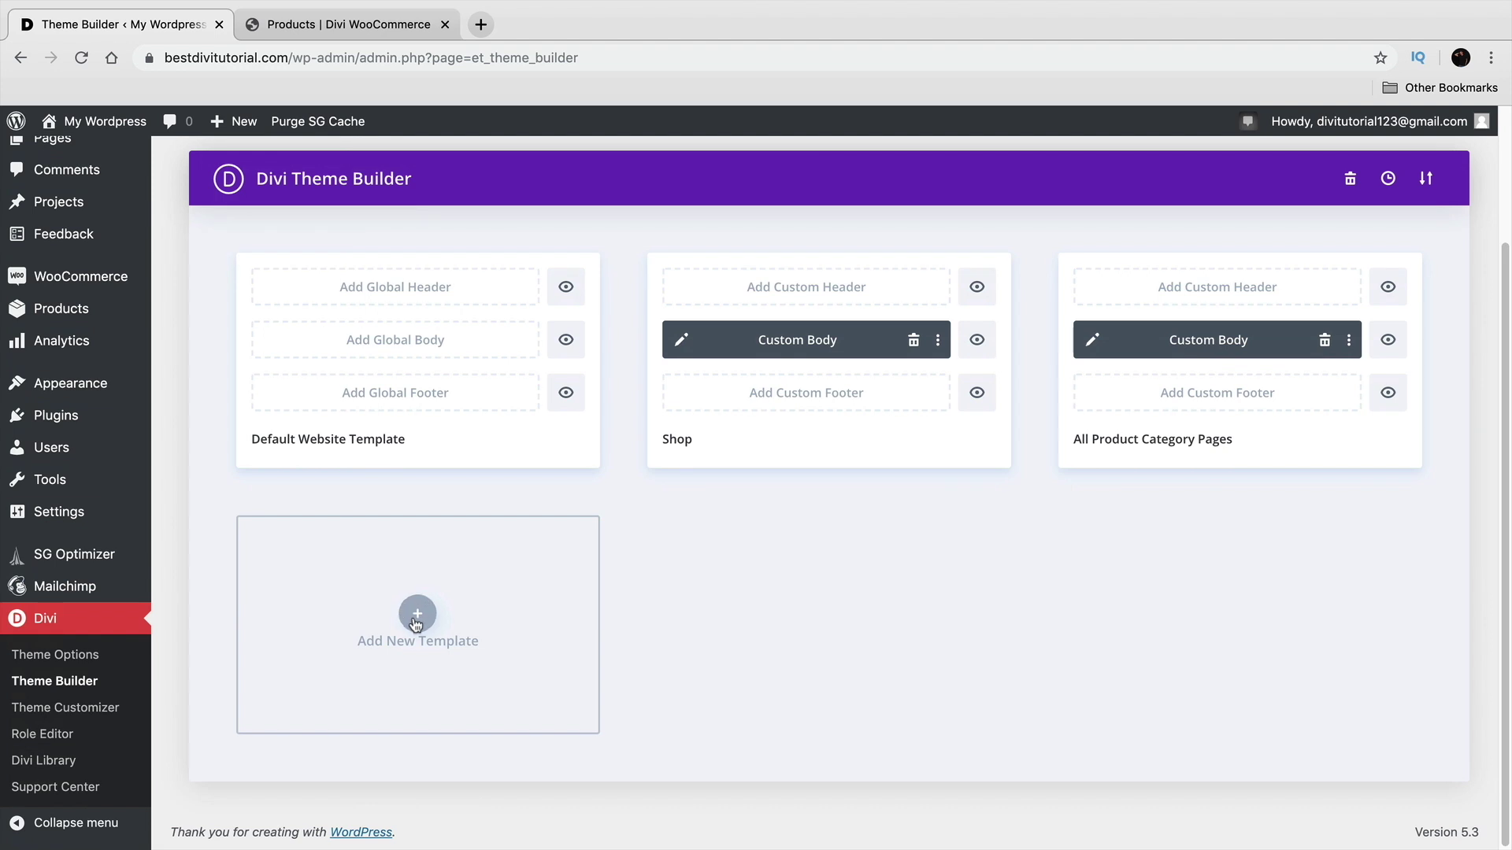
pyautogui.click(415, 622)
pyautogui.scroll(-2, 423, 634)
pyautogui.scroll(-10, 423, 634)
pyautogui.moveTo(414, 641)
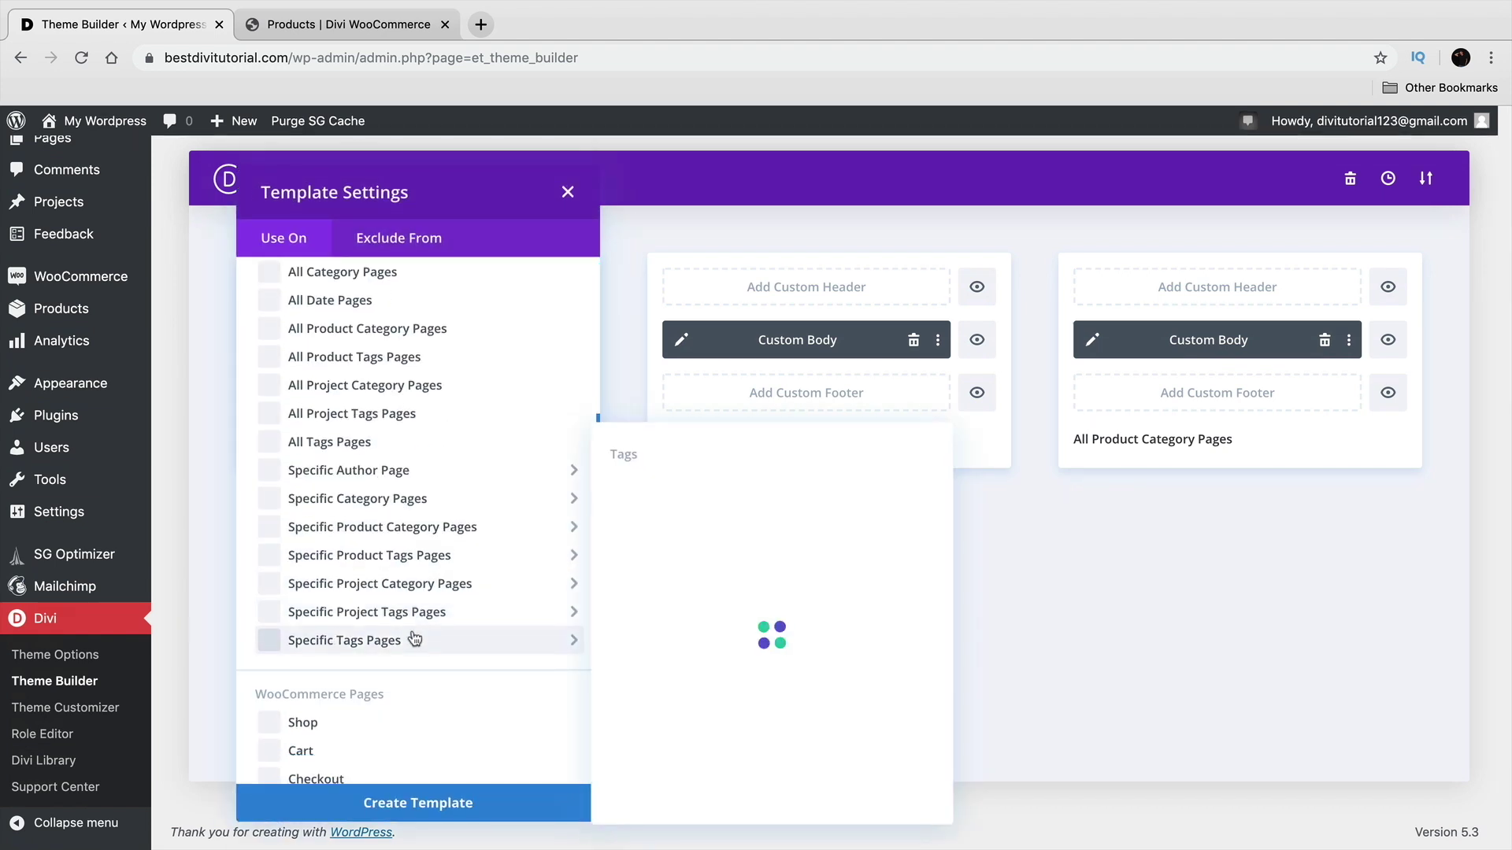
pyautogui.moveTo(386, 535)
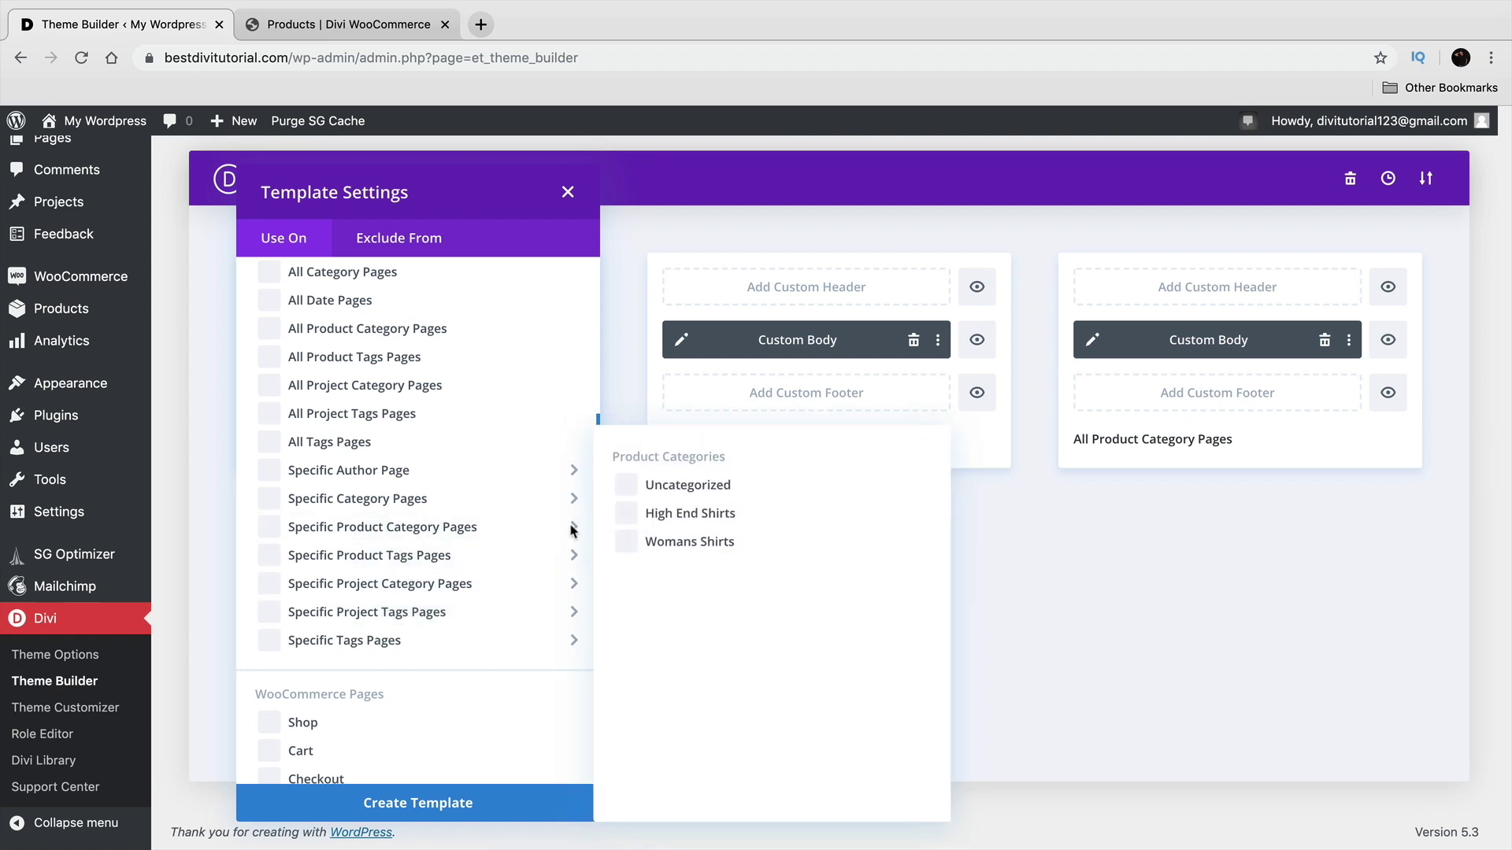
pyautogui.click(625, 514)
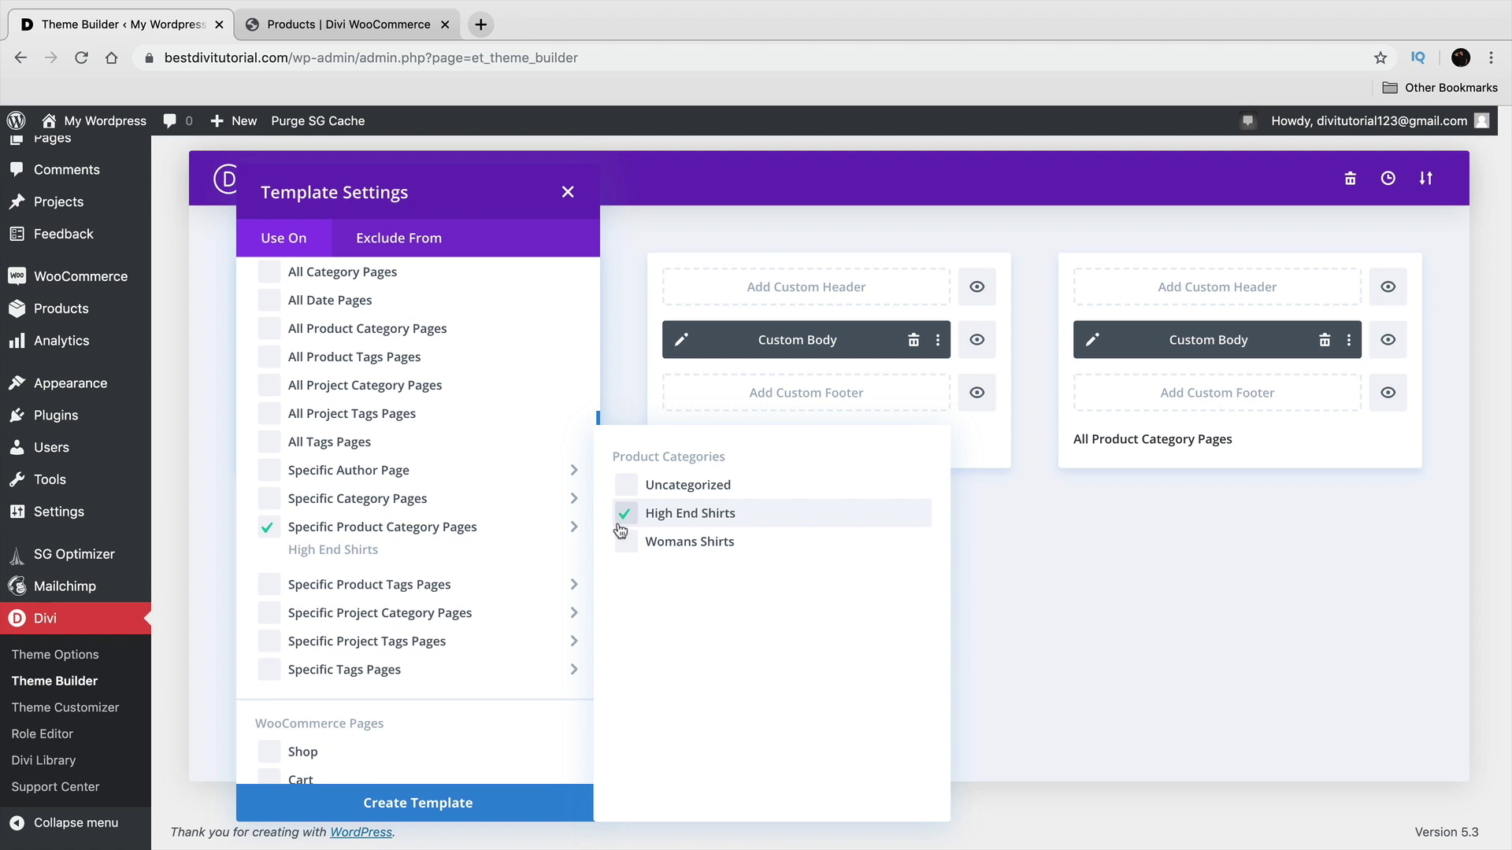
pyautogui.click(463, 803)
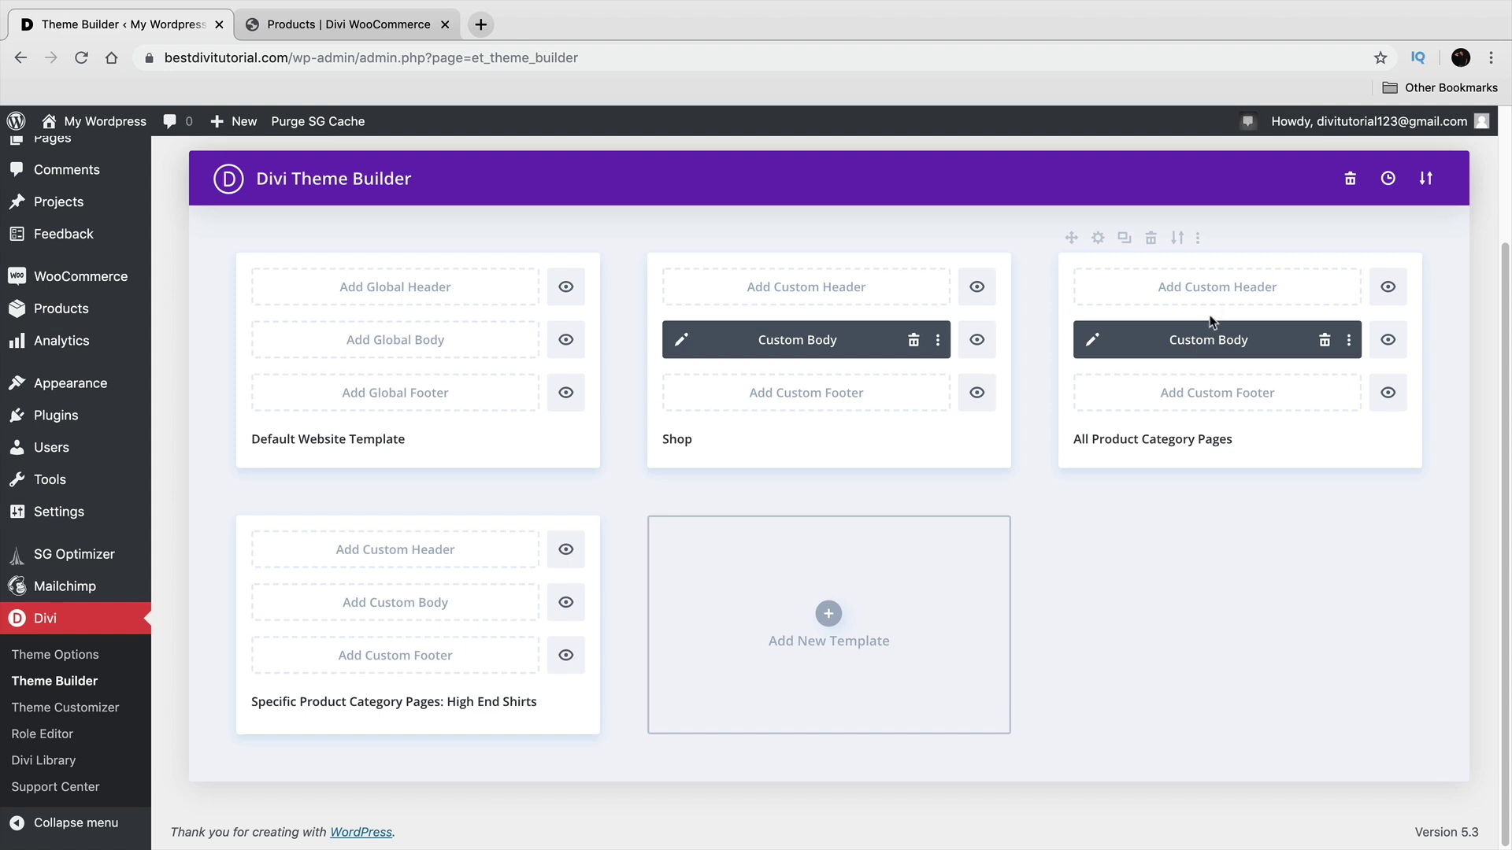
# Duplicate the All Product Category Pages template, move the duplicate's custom body into the High End Shirts template, and delete the unassigned duplicate
pyautogui.click(1124, 240)
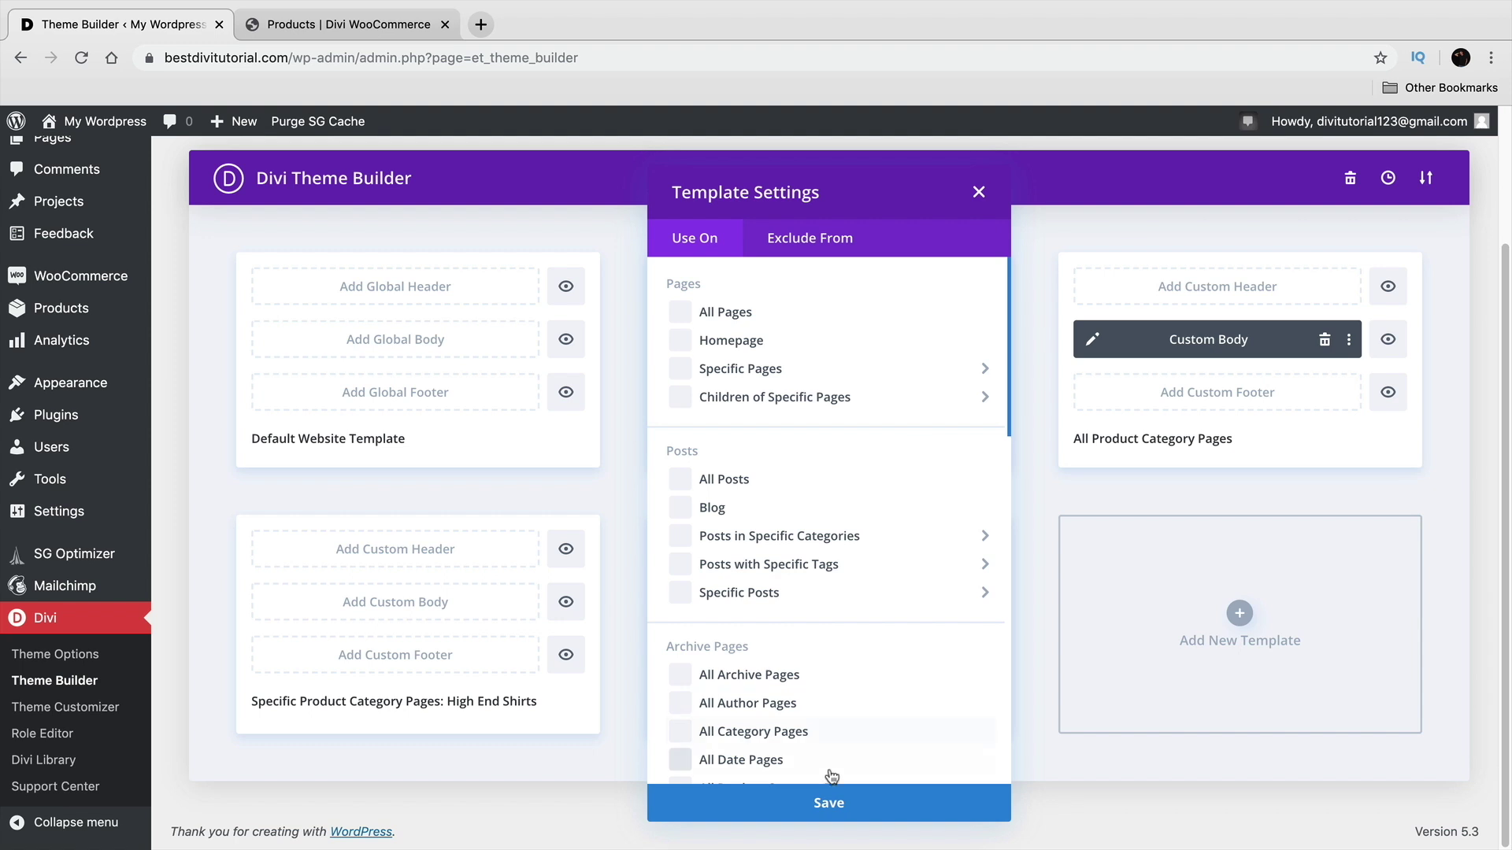
pyautogui.click(842, 802)
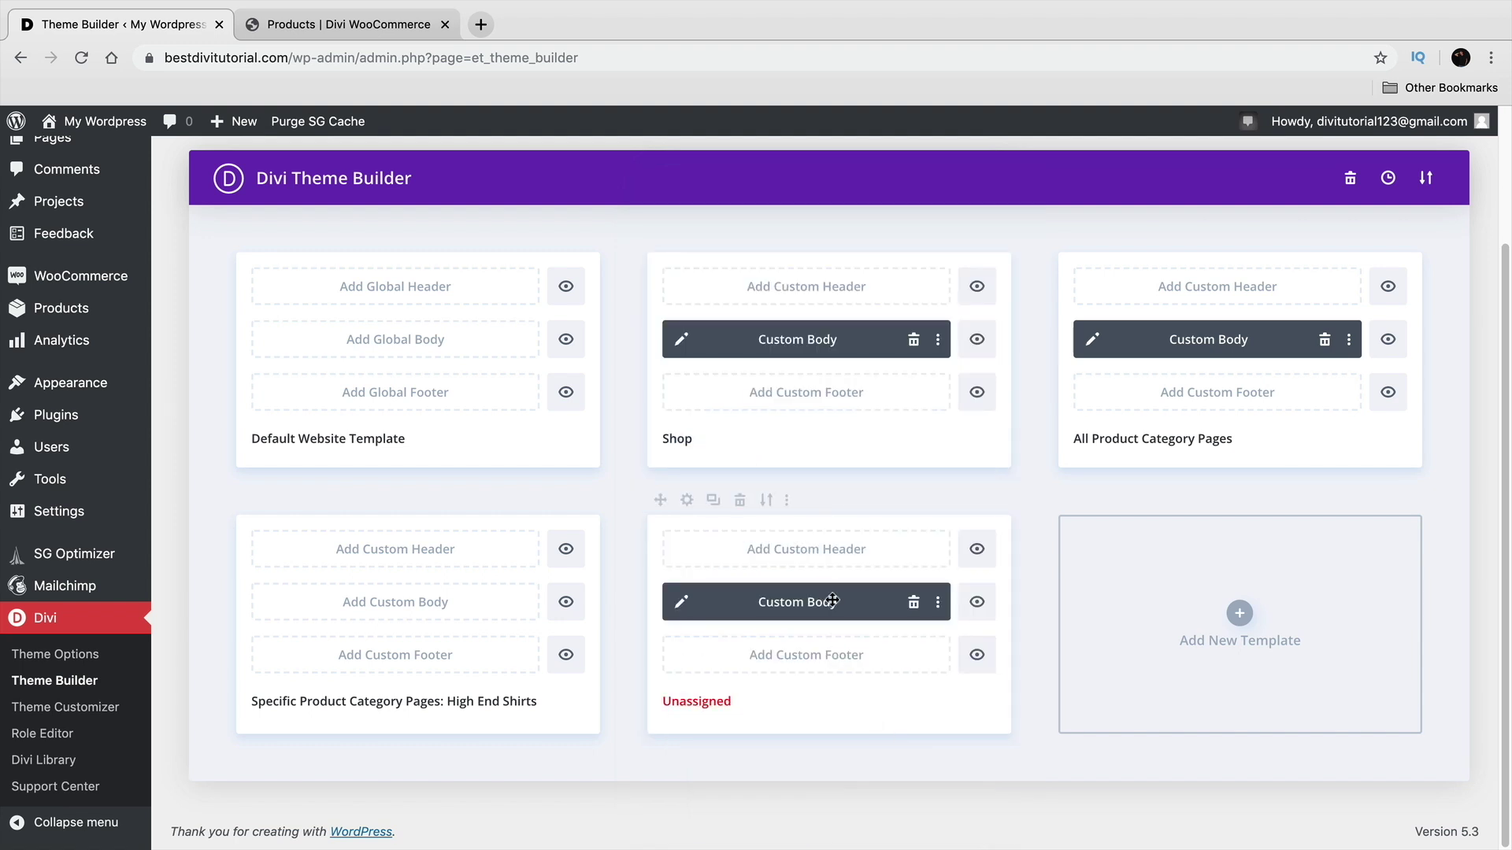
pyautogui.moveTo(817, 592); pyautogui.dragTo(367, 605)
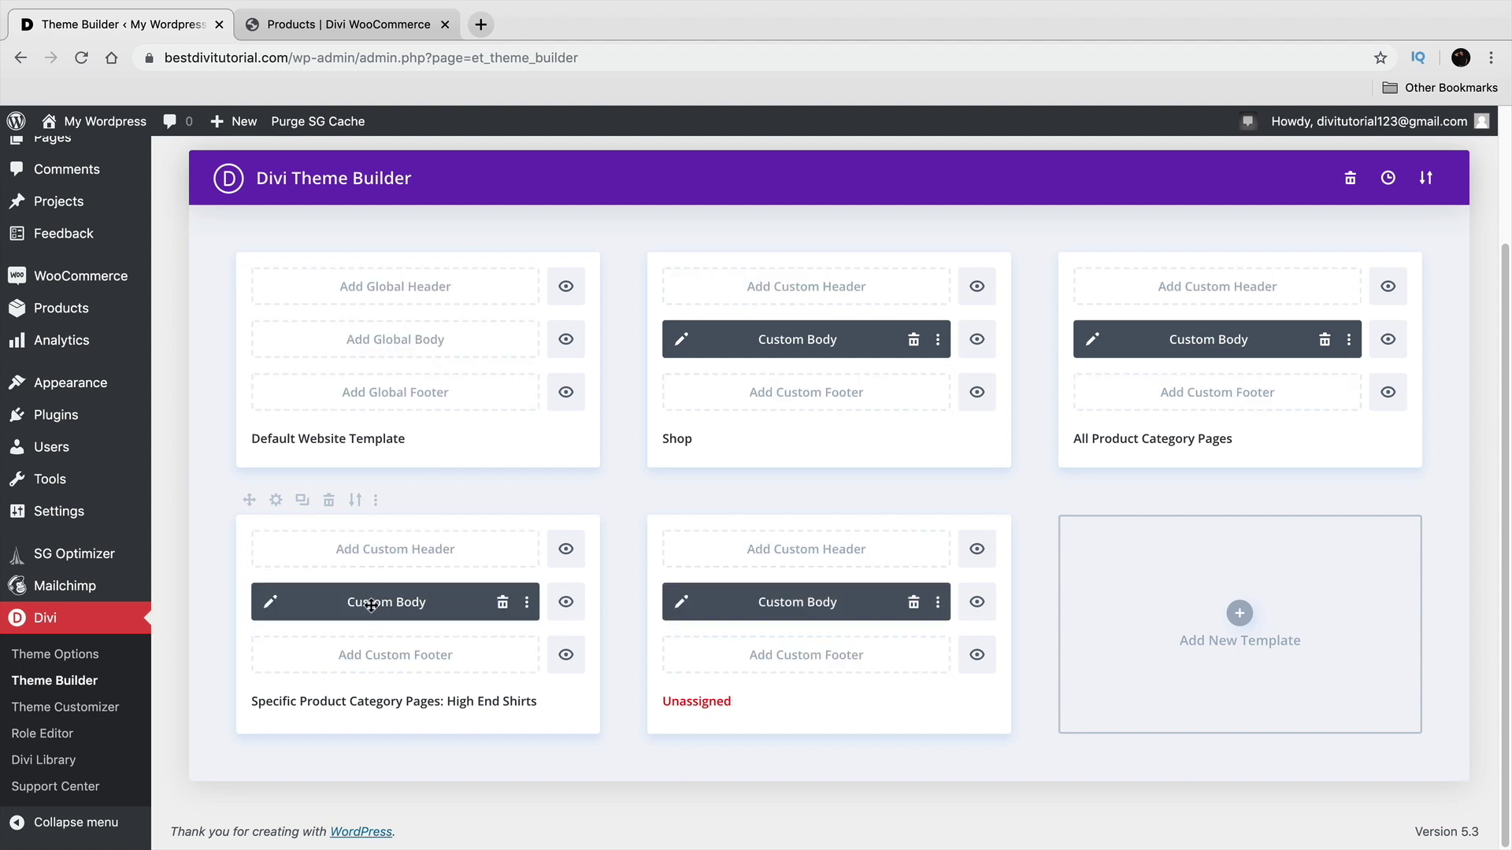
pyautogui.click(741, 500)
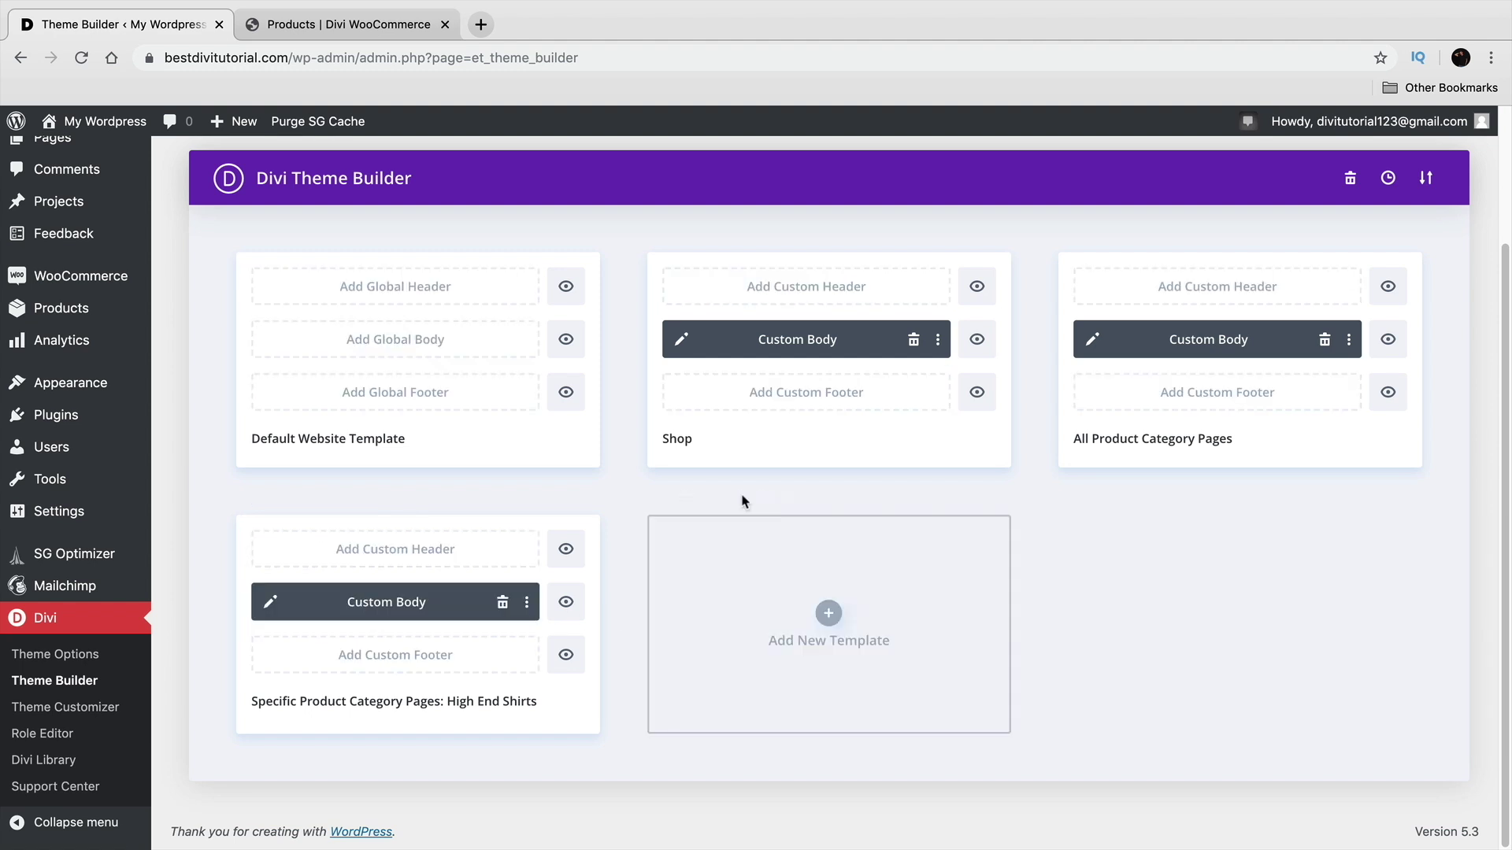
# Open the High End Shirts custom body layout for editing and change the banner heading to HIGH-END
pyautogui.click(272, 603)
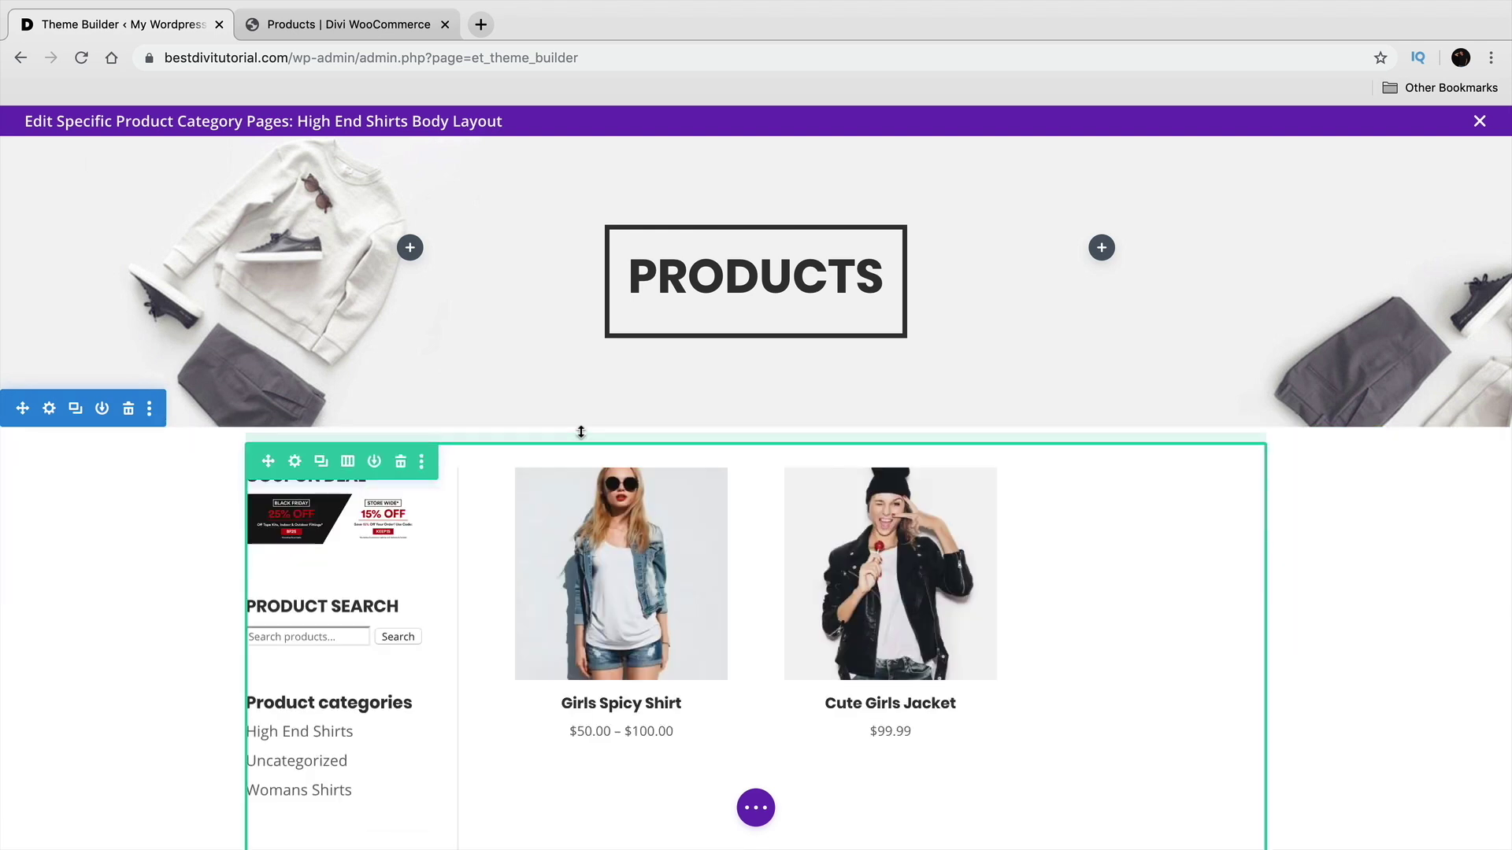
pyautogui.click(675, 277)
pyautogui.doubleClick(673, 275)
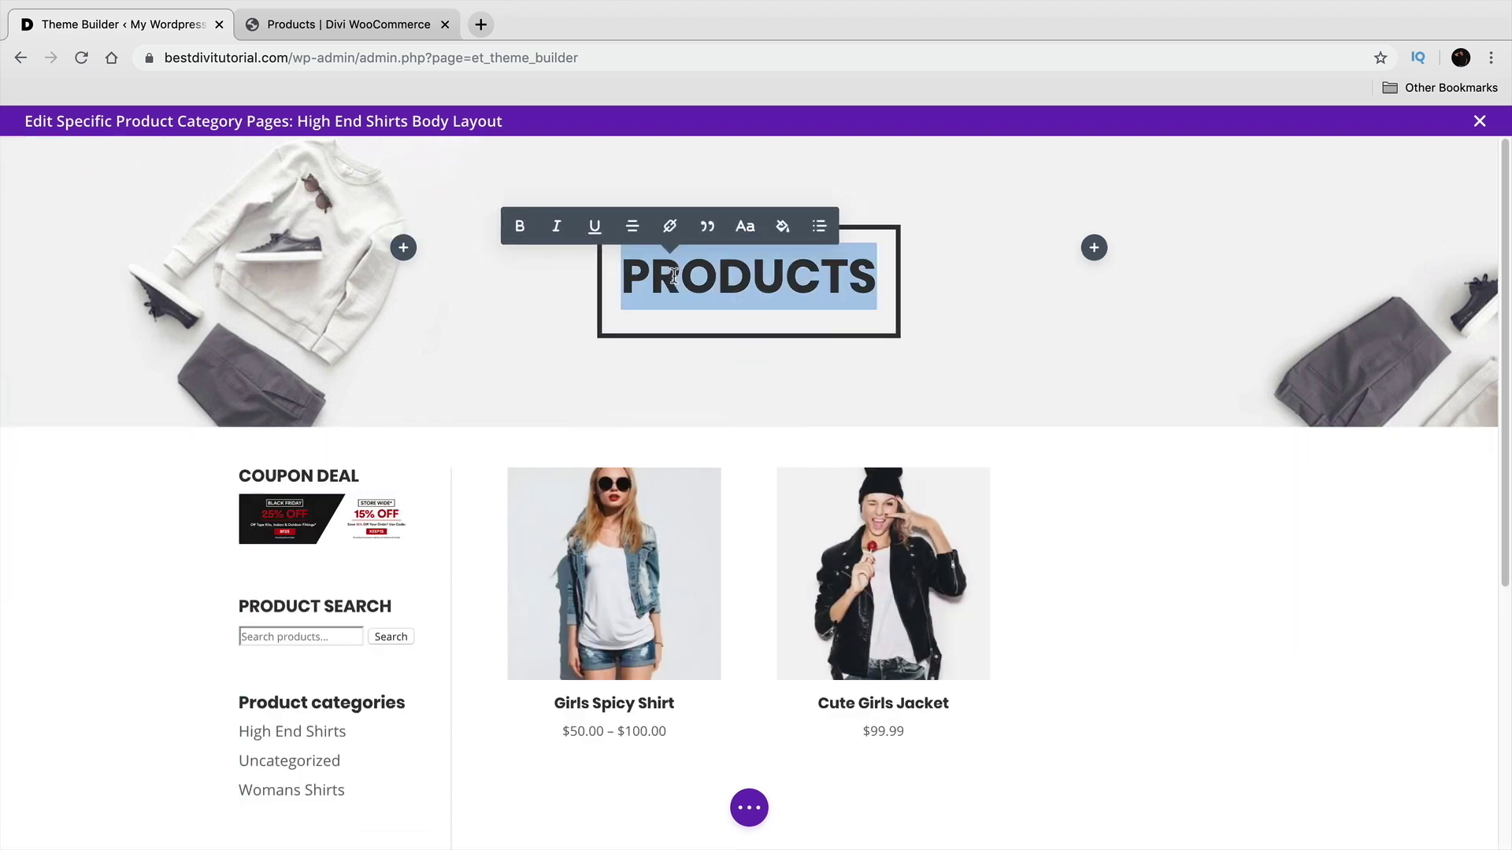
pyautogui.write('HIGH-END')
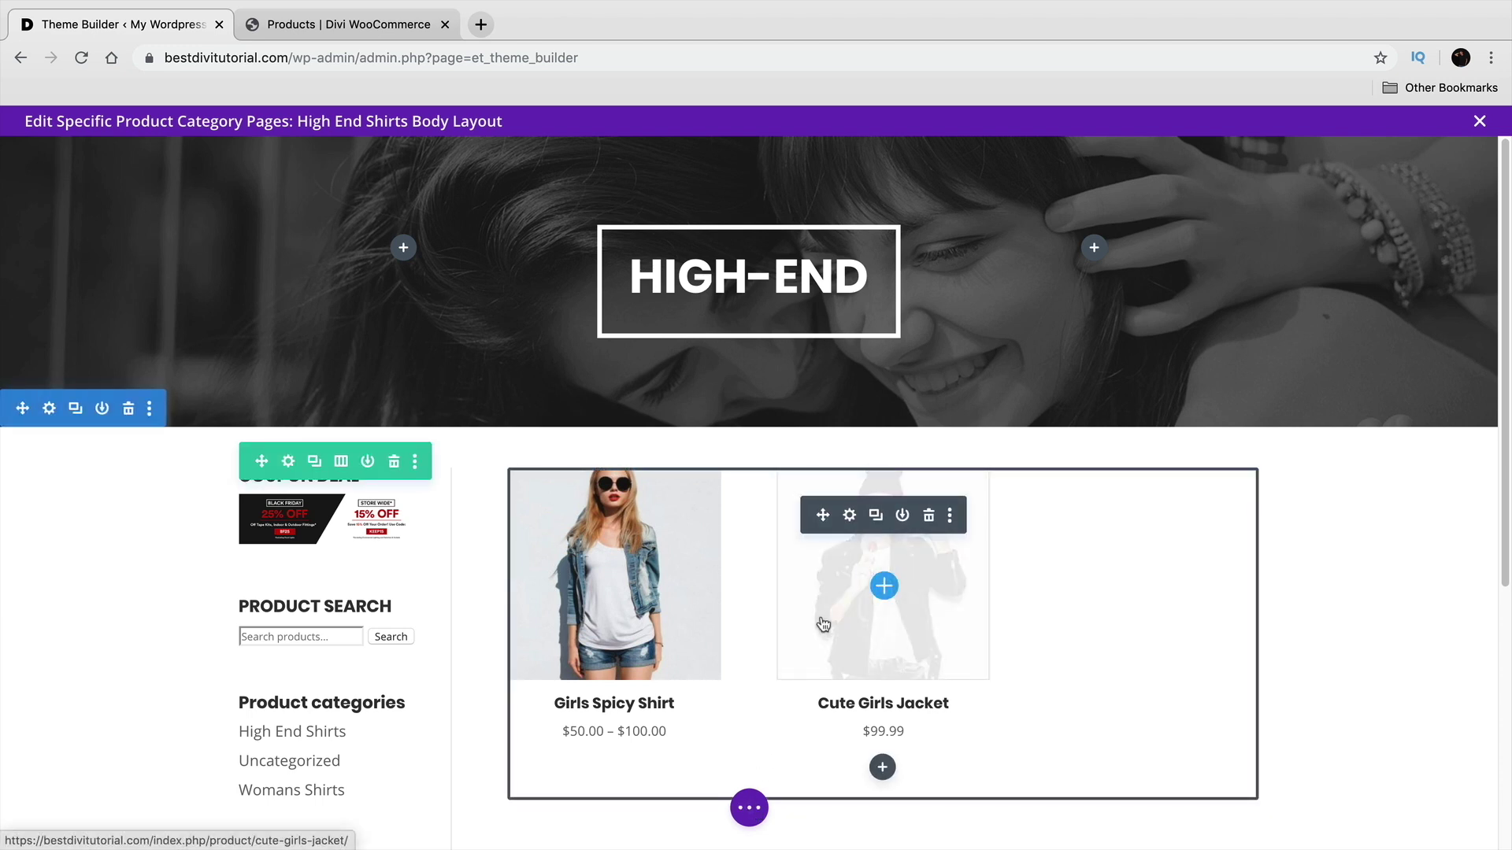
# Set the Shop module's product view type to Product Category, include only High End Shirts, and save the module settings
pyautogui.click(849, 516)
pyautogui.scroll(-3, 1204, 468)
pyautogui.scroll(3, 1205, 466)
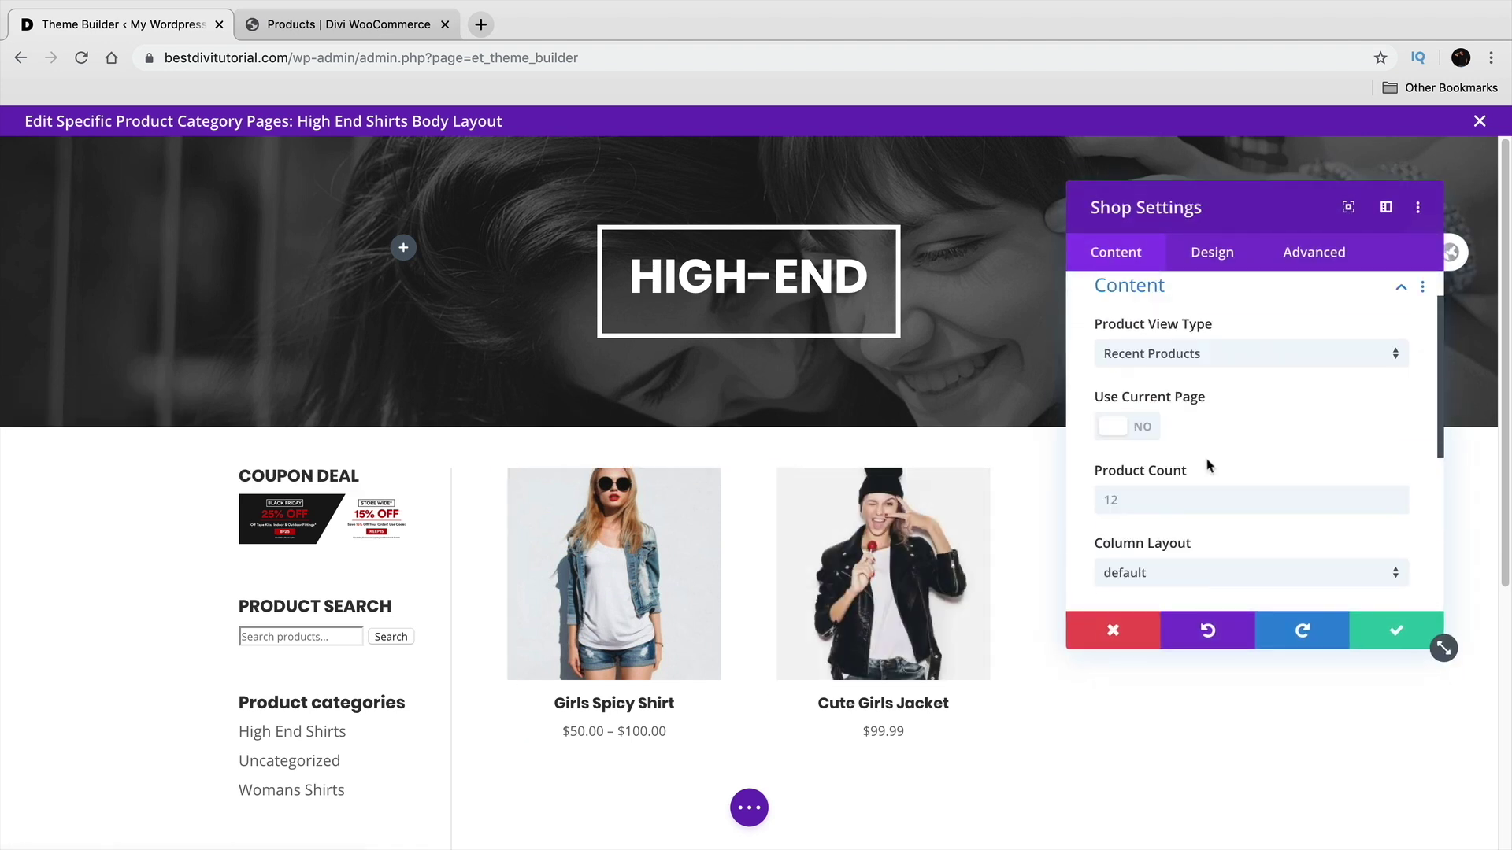
pyautogui.click(1212, 360)
pyautogui.click(1216, 531)
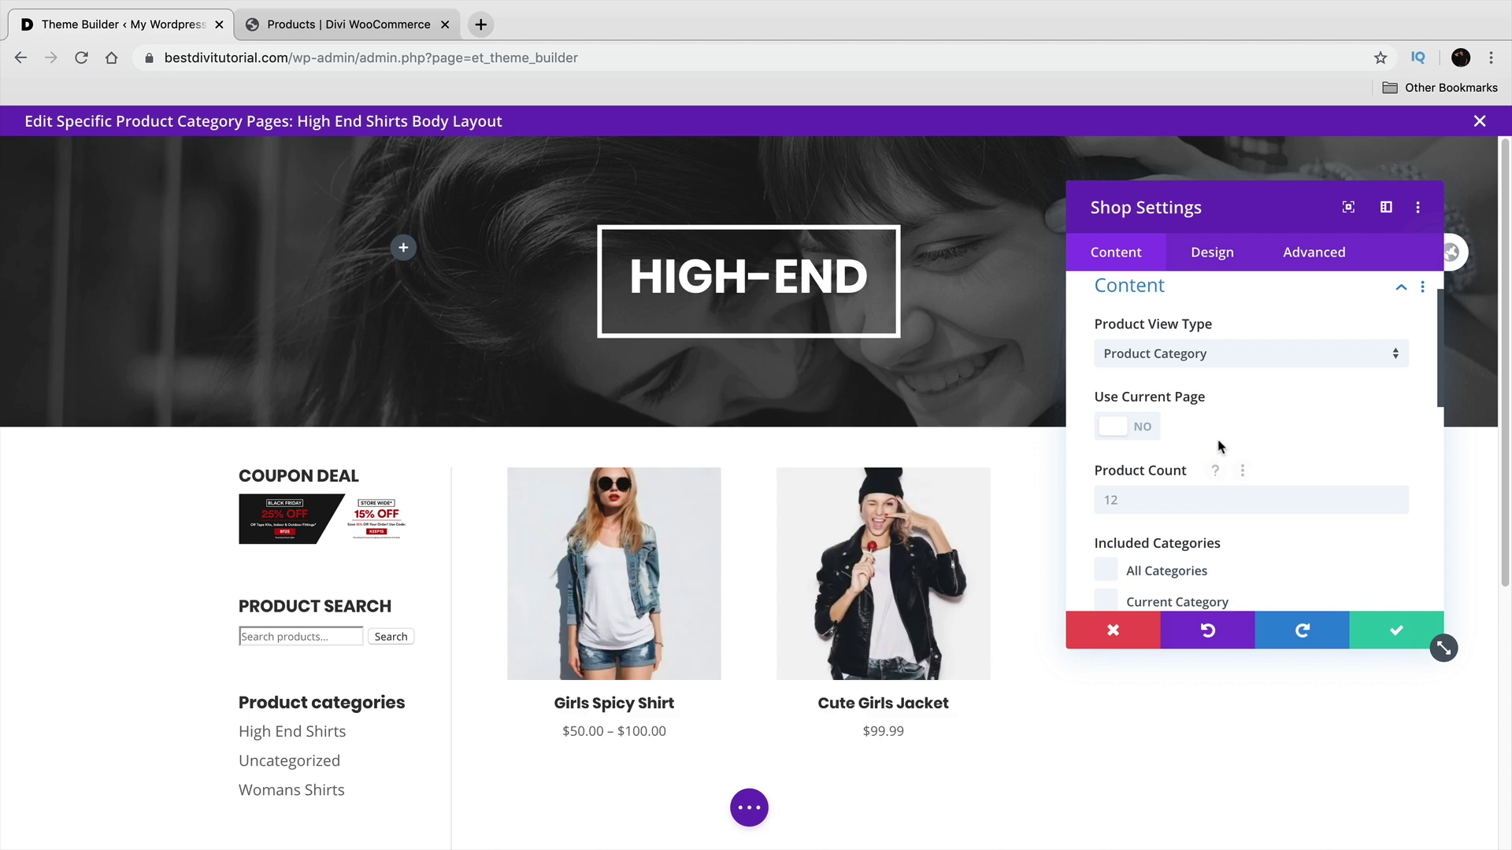
pyautogui.scroll(-3, 1126, 442)
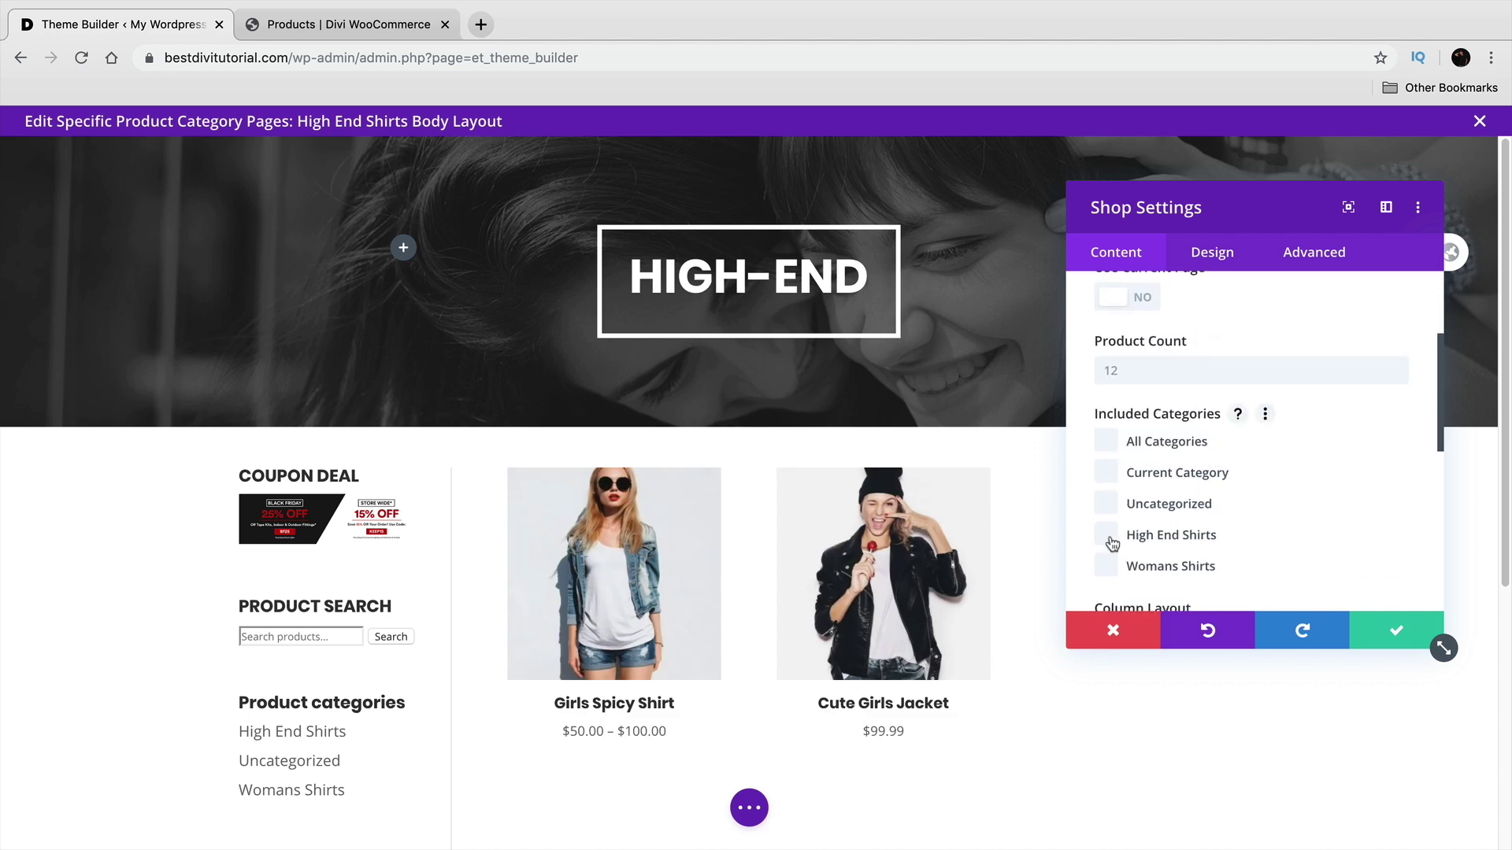
pyautogui.click(1107, 537)
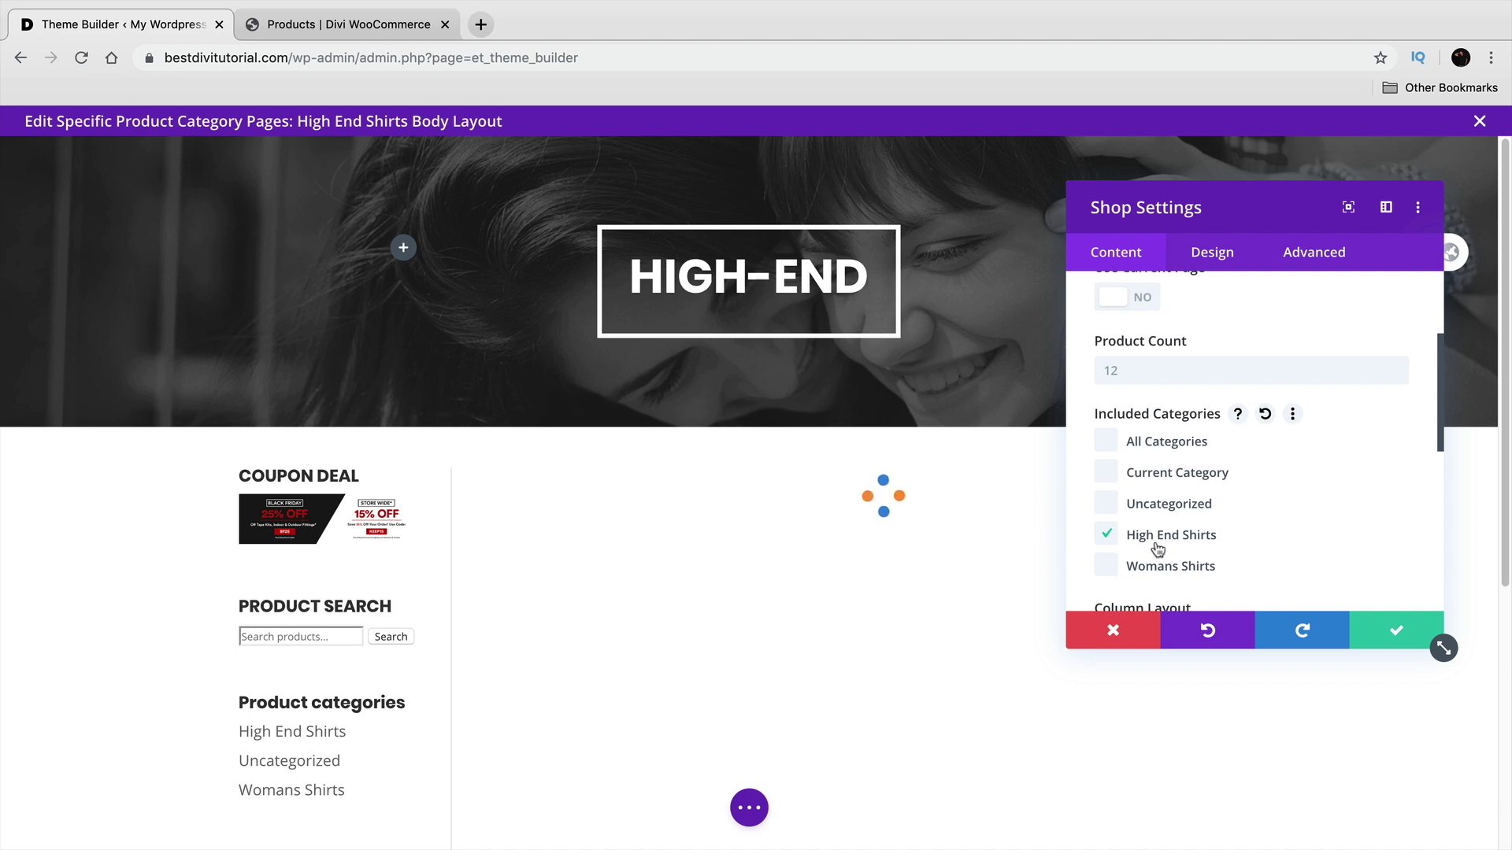
pyautogui.click(1396, 630)
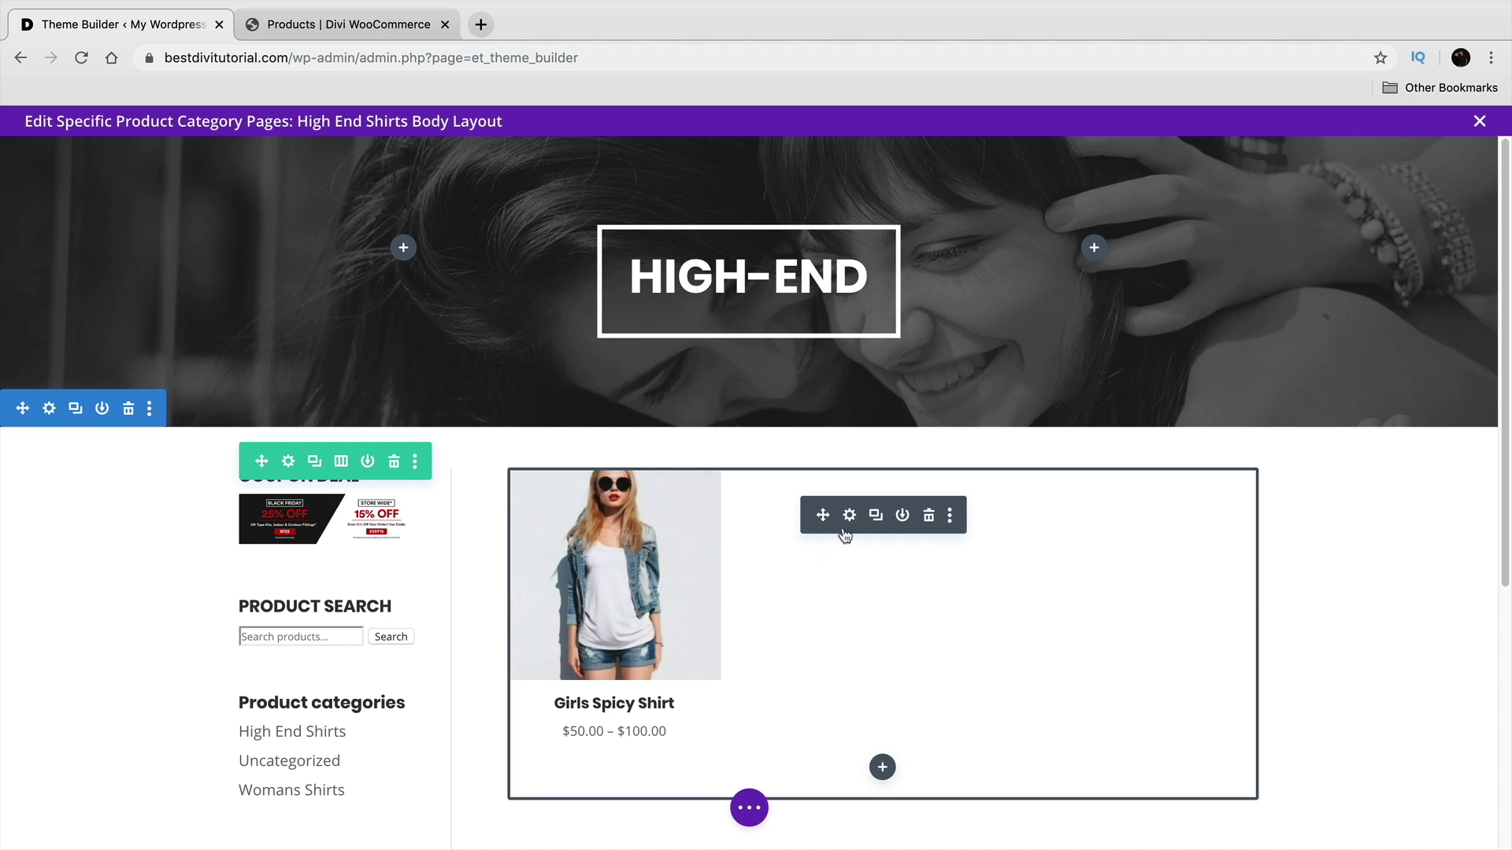
# Save the High End Shirts body layout, close its editor, and save the Theme Builder changes
pyautogui.click(751, 809)
pyautogui.click(1454, 807)
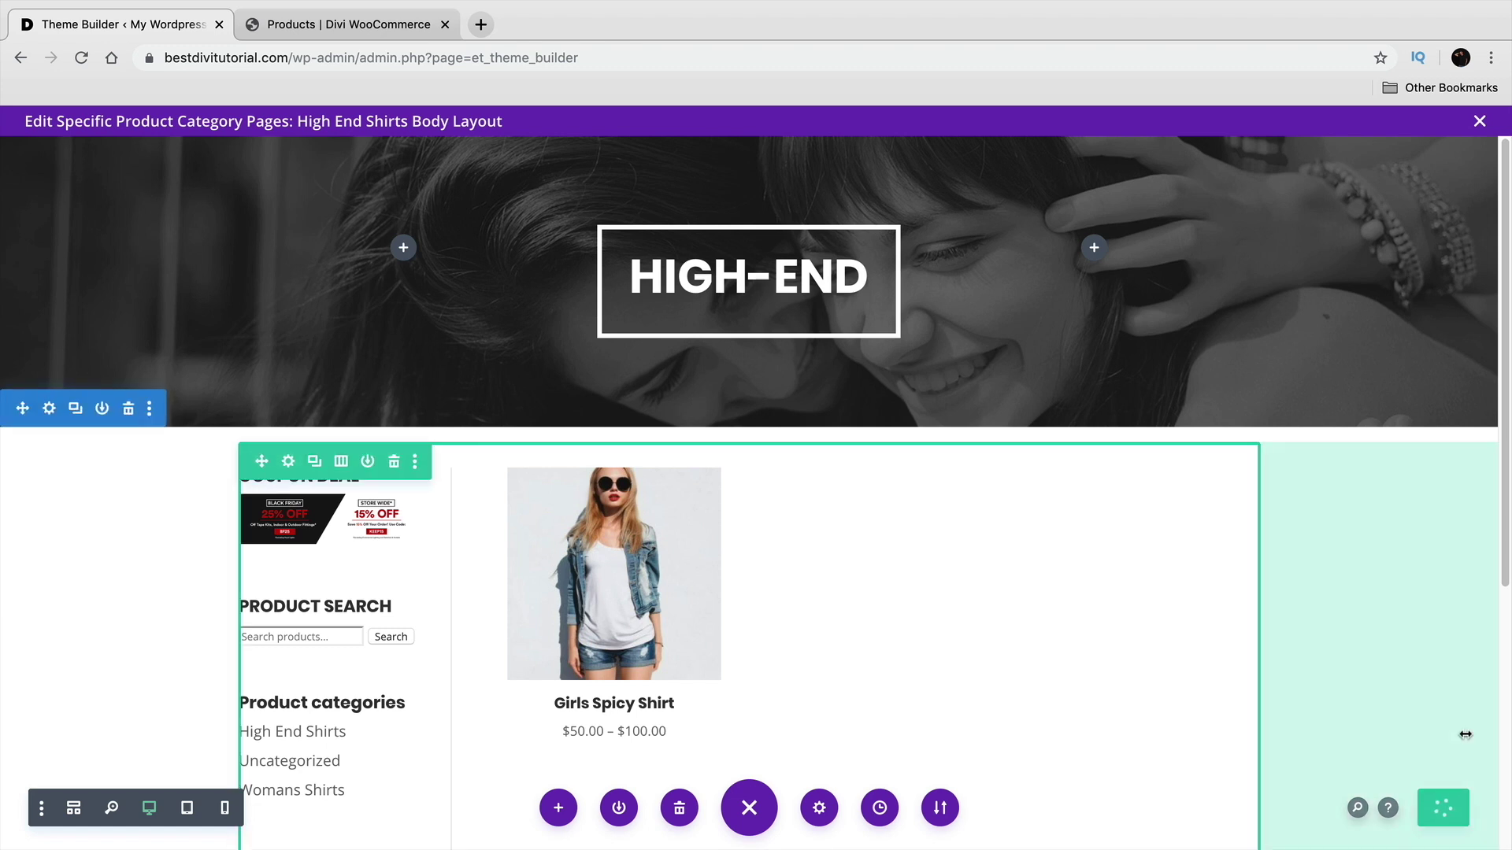
pyautogui.click(1480, 121)
pyautogui.scroll(2, 418, 326)
pyautogui.click(297, 276)
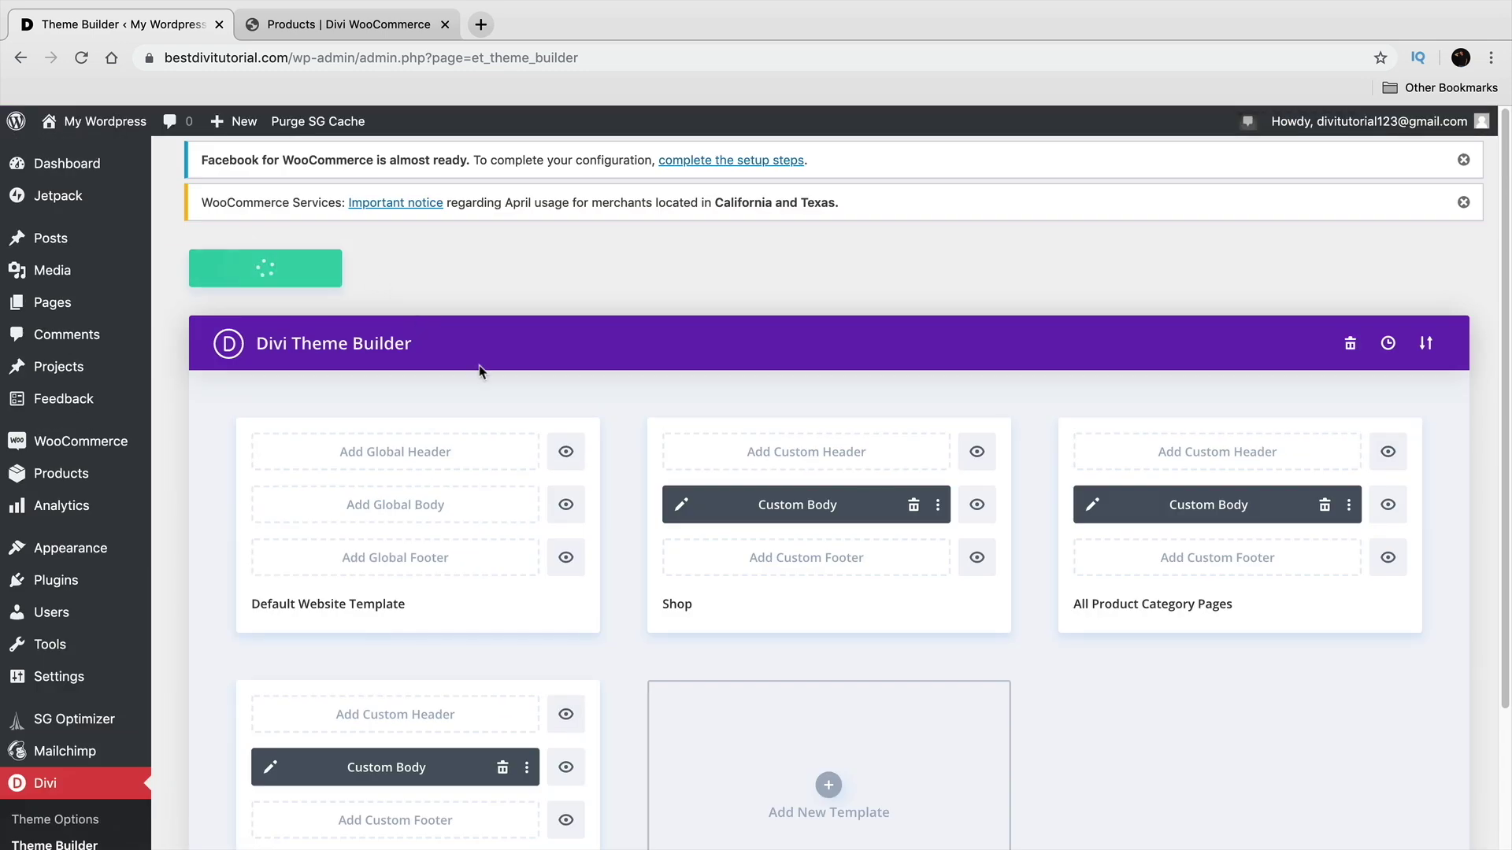
pyautogui.scroll(-2, 615, 511)
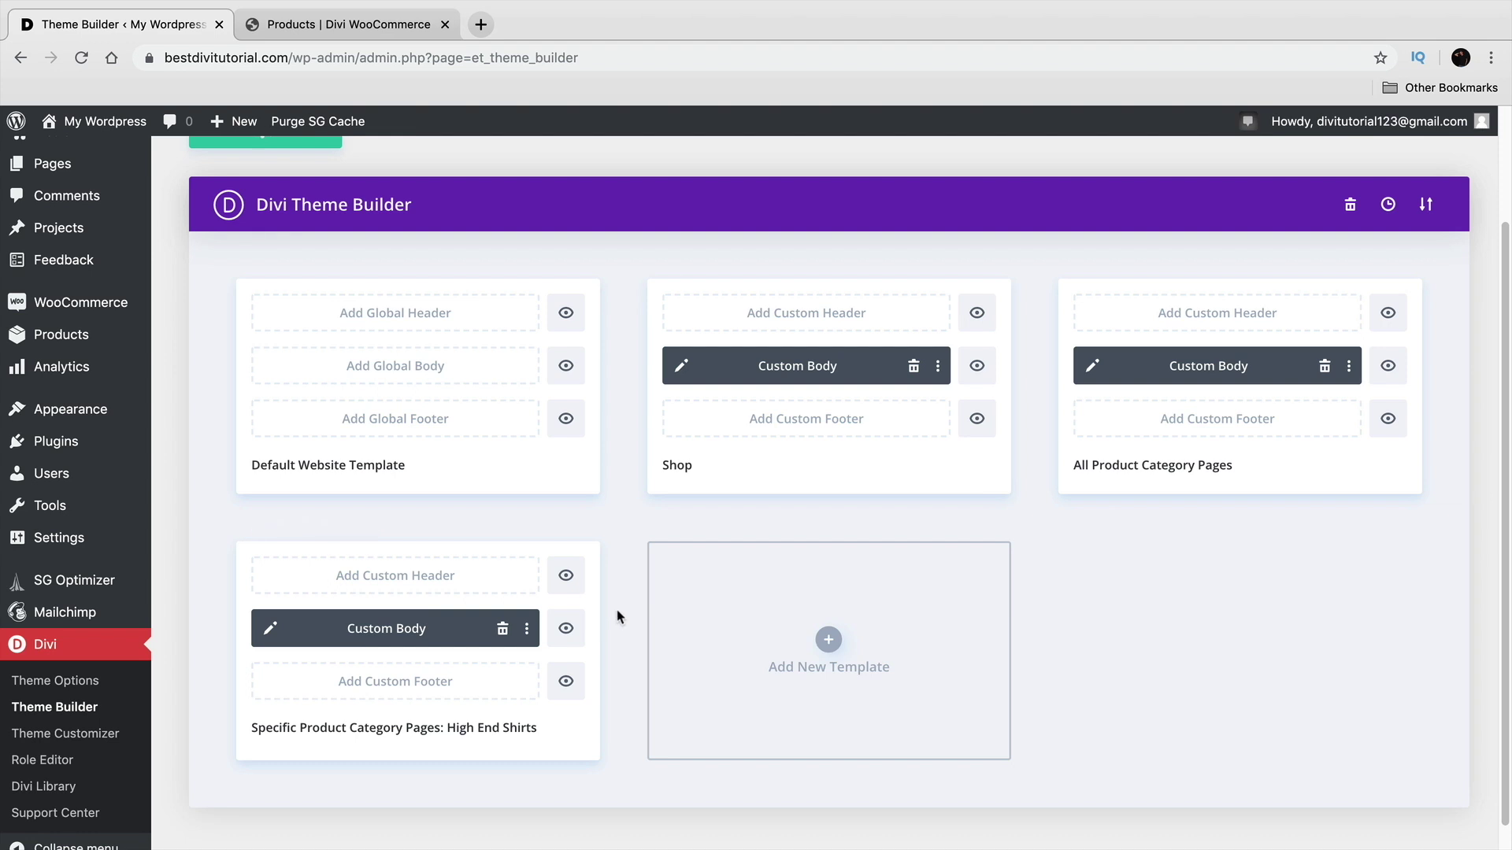
pyautogui.scroll(1, 617, 611)
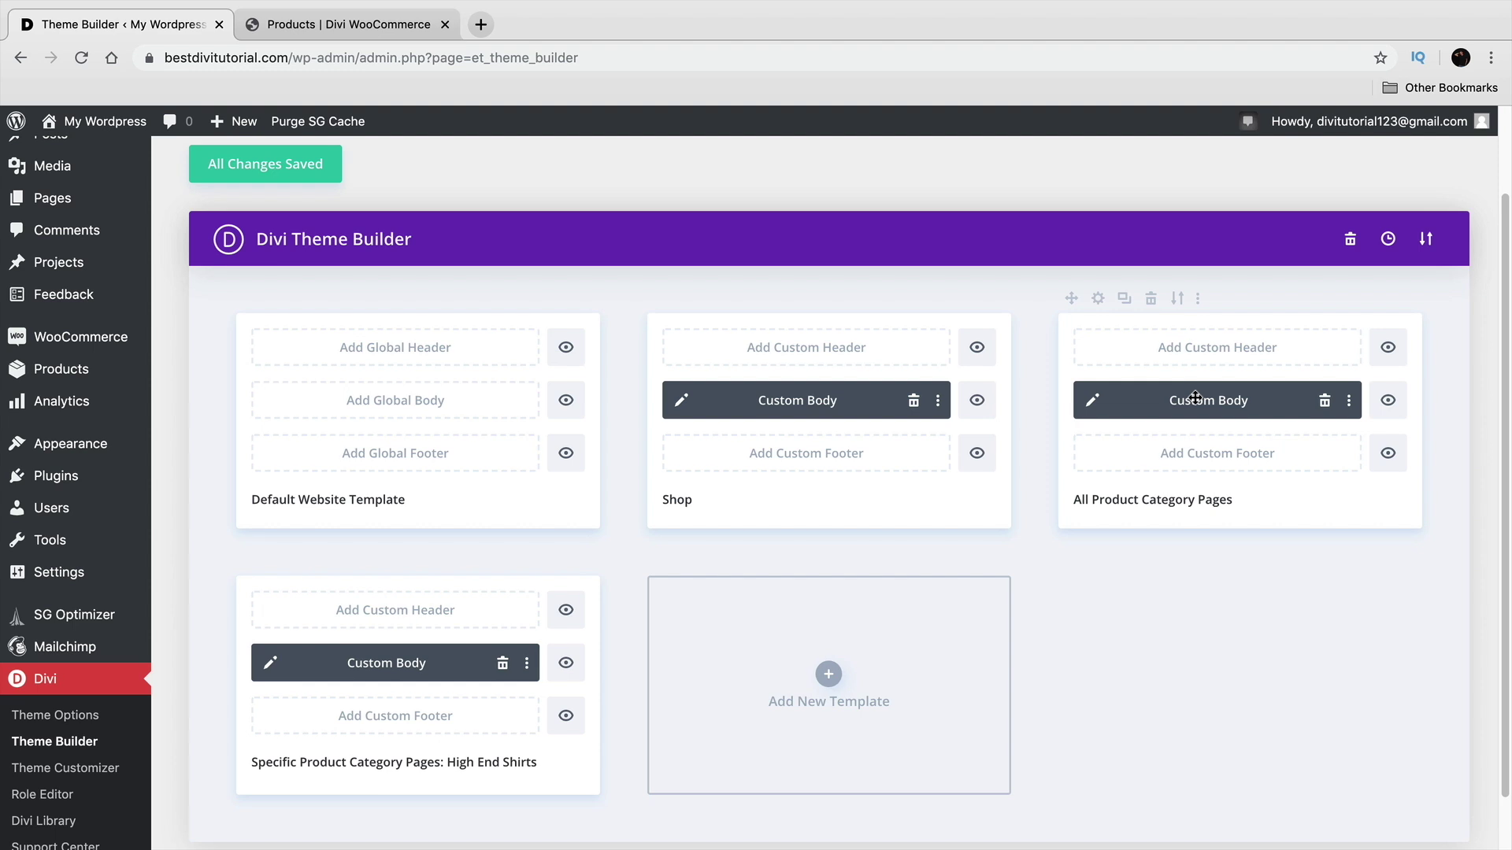
pyautogui.scroll(-2, 914, 555)
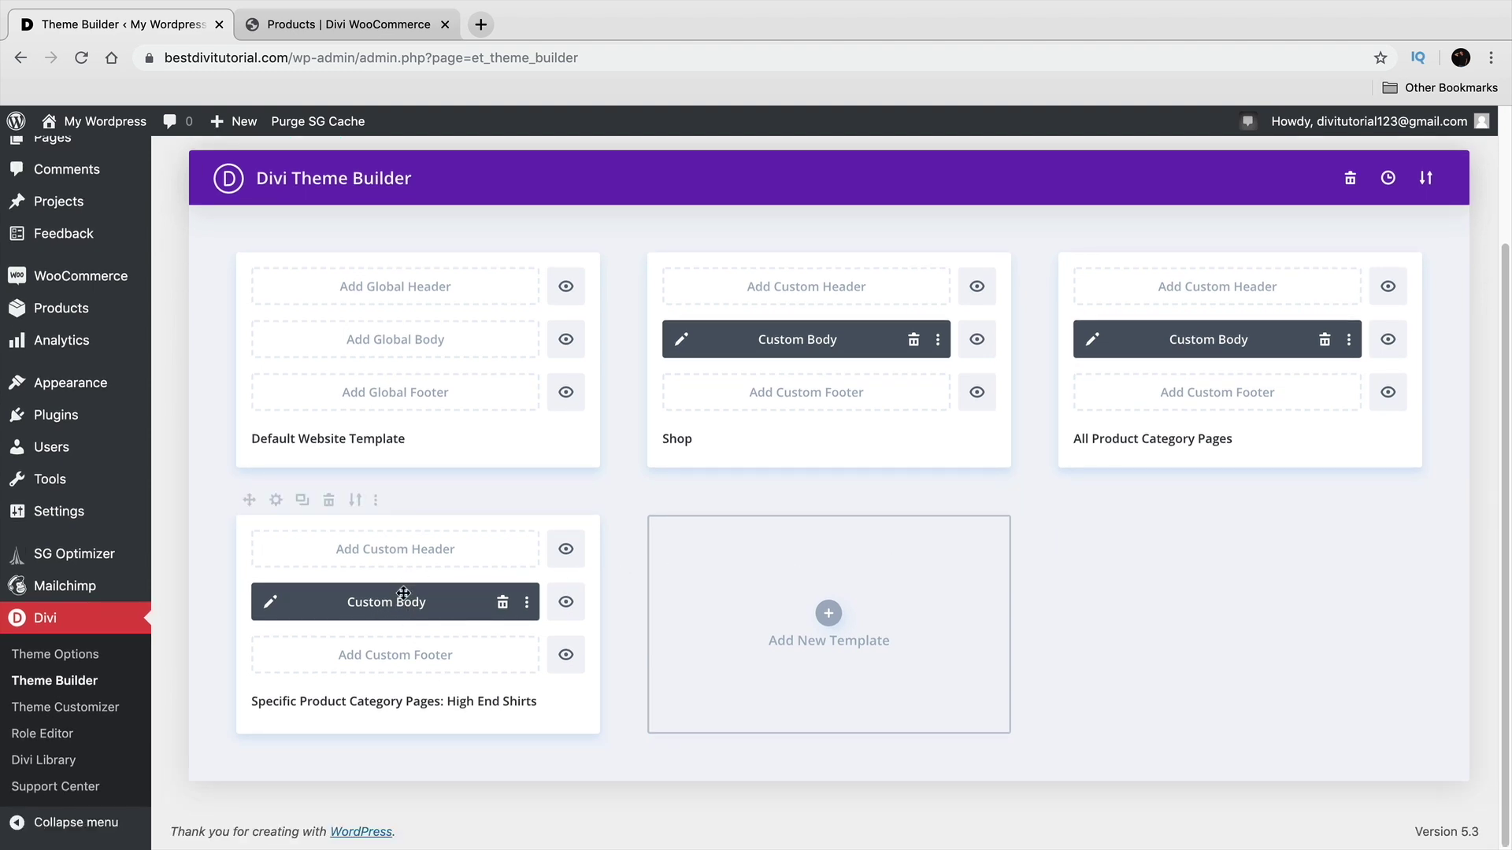
pyautogui.click(356, 703)
pyautogui.moveTo(307, 701); pyautogui.dragTo(526, 706)
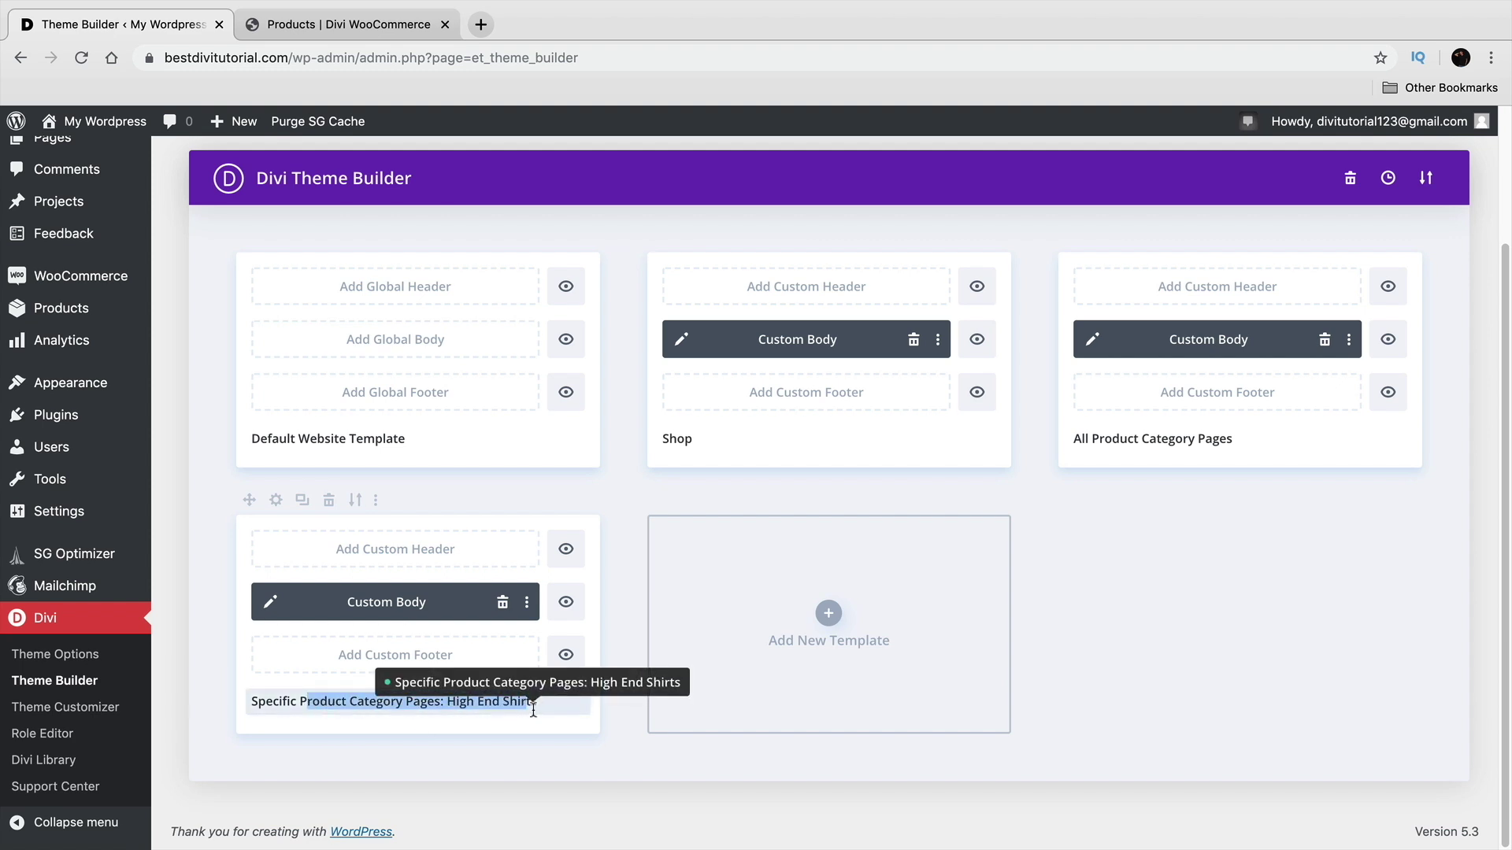
# Visit the live site and open its Shop page to check the product list and sidebar
pyautogui.moveTo(87, 124)
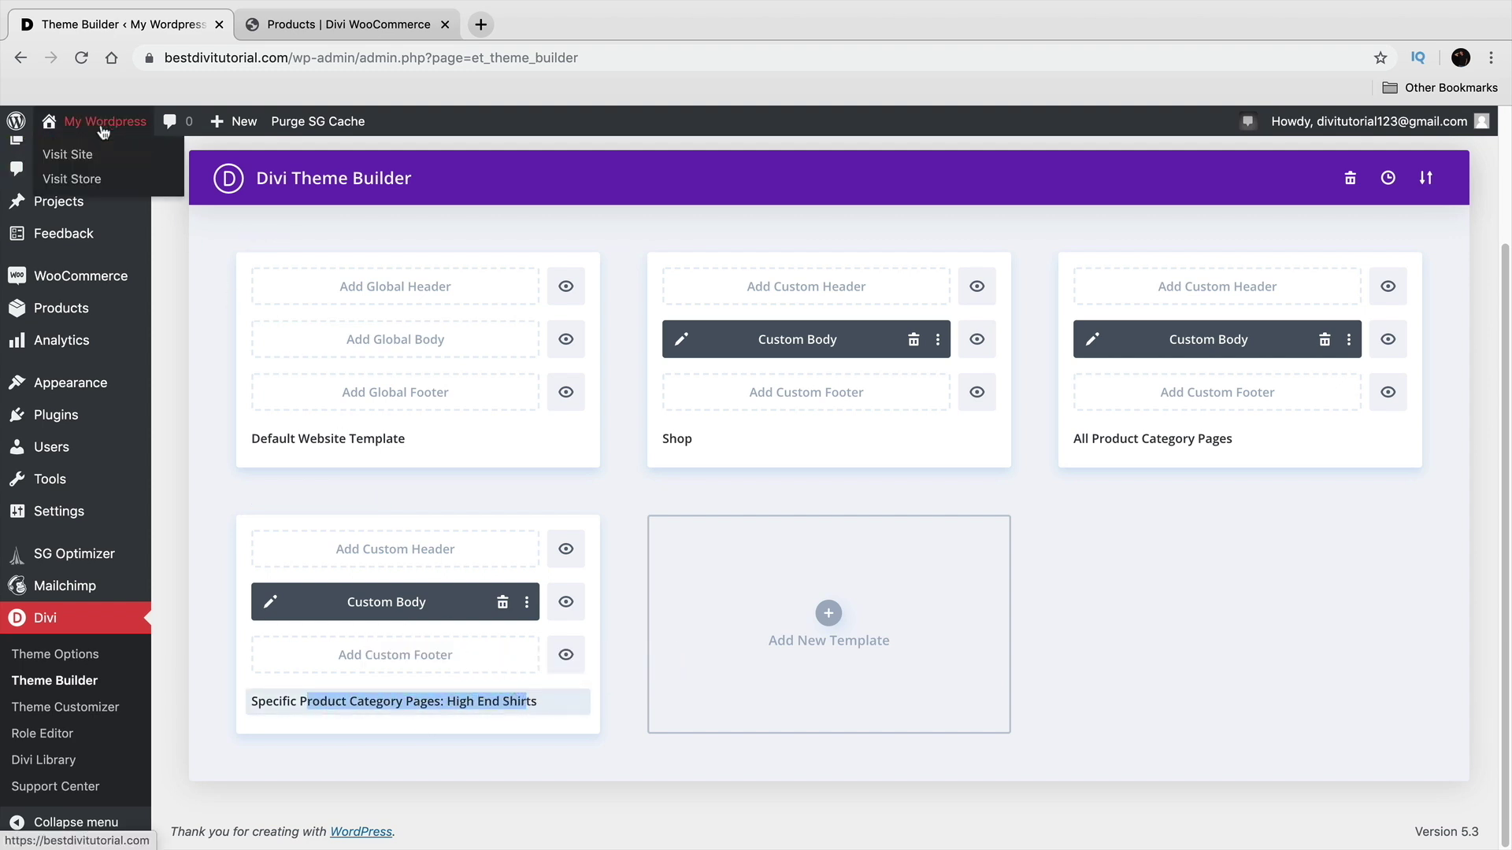
pyautogui.click(96, 156)
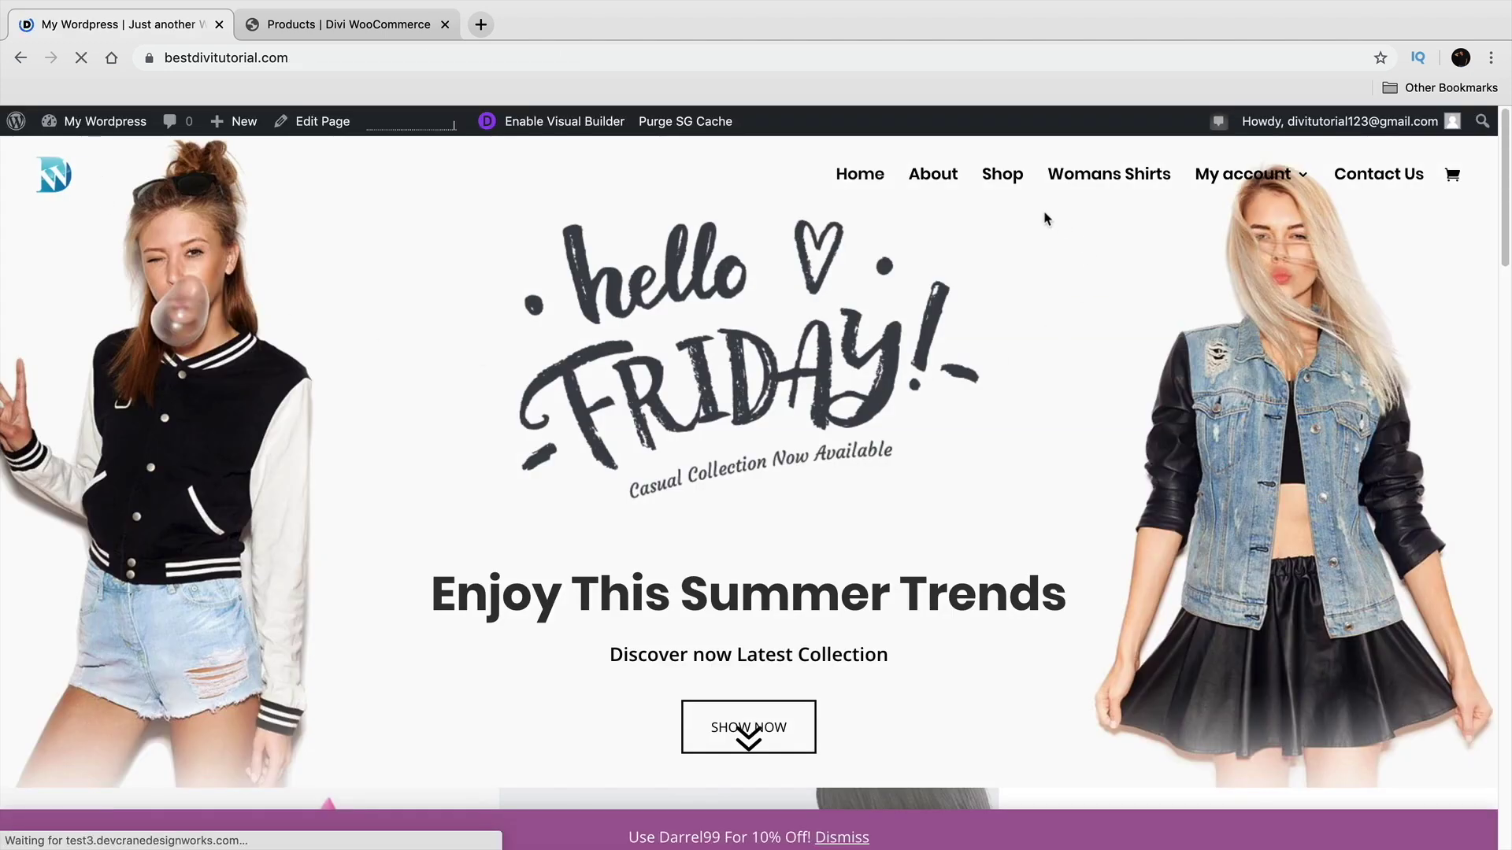
pyautogui.click(1009, 186)
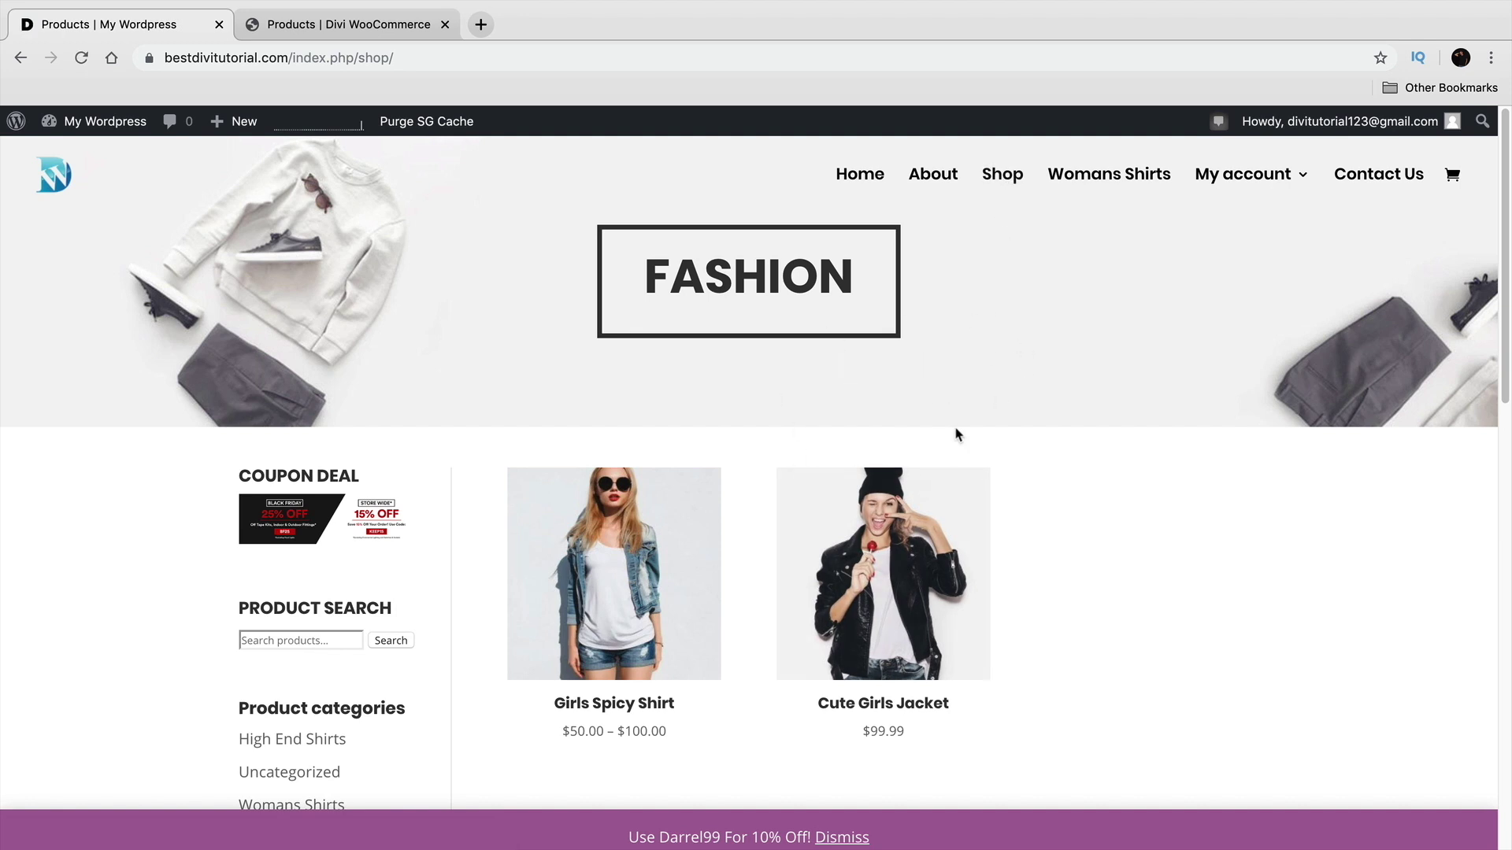
pyautogui.scroll(-2, 567, 583)
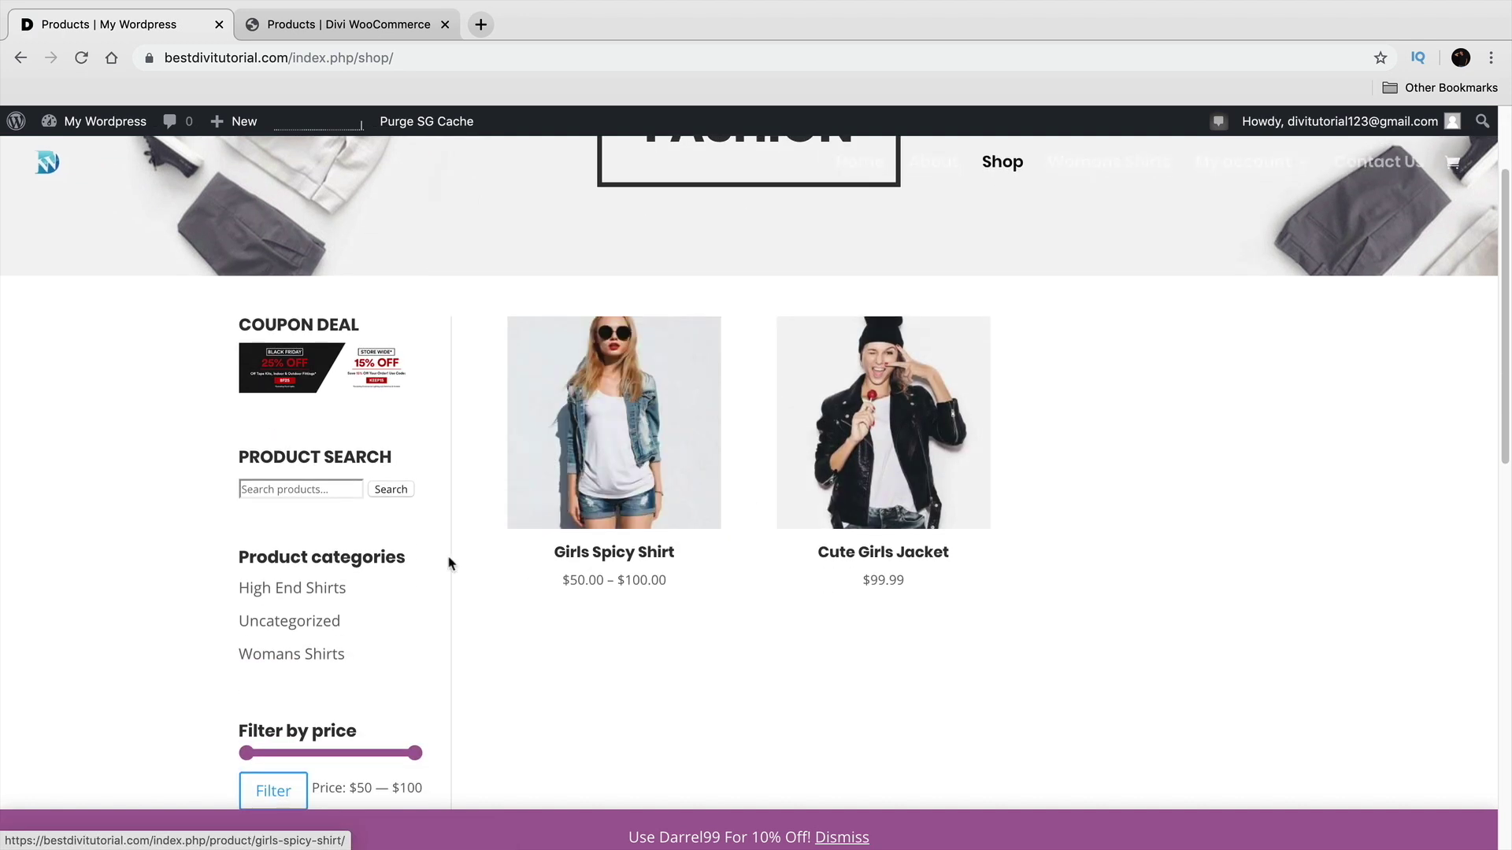
# Open the High End Shirts category from the shop's product categories and check its banner and products
pyautogui.moveTo(256, 556); pyautogui.dragTo(417, 556)
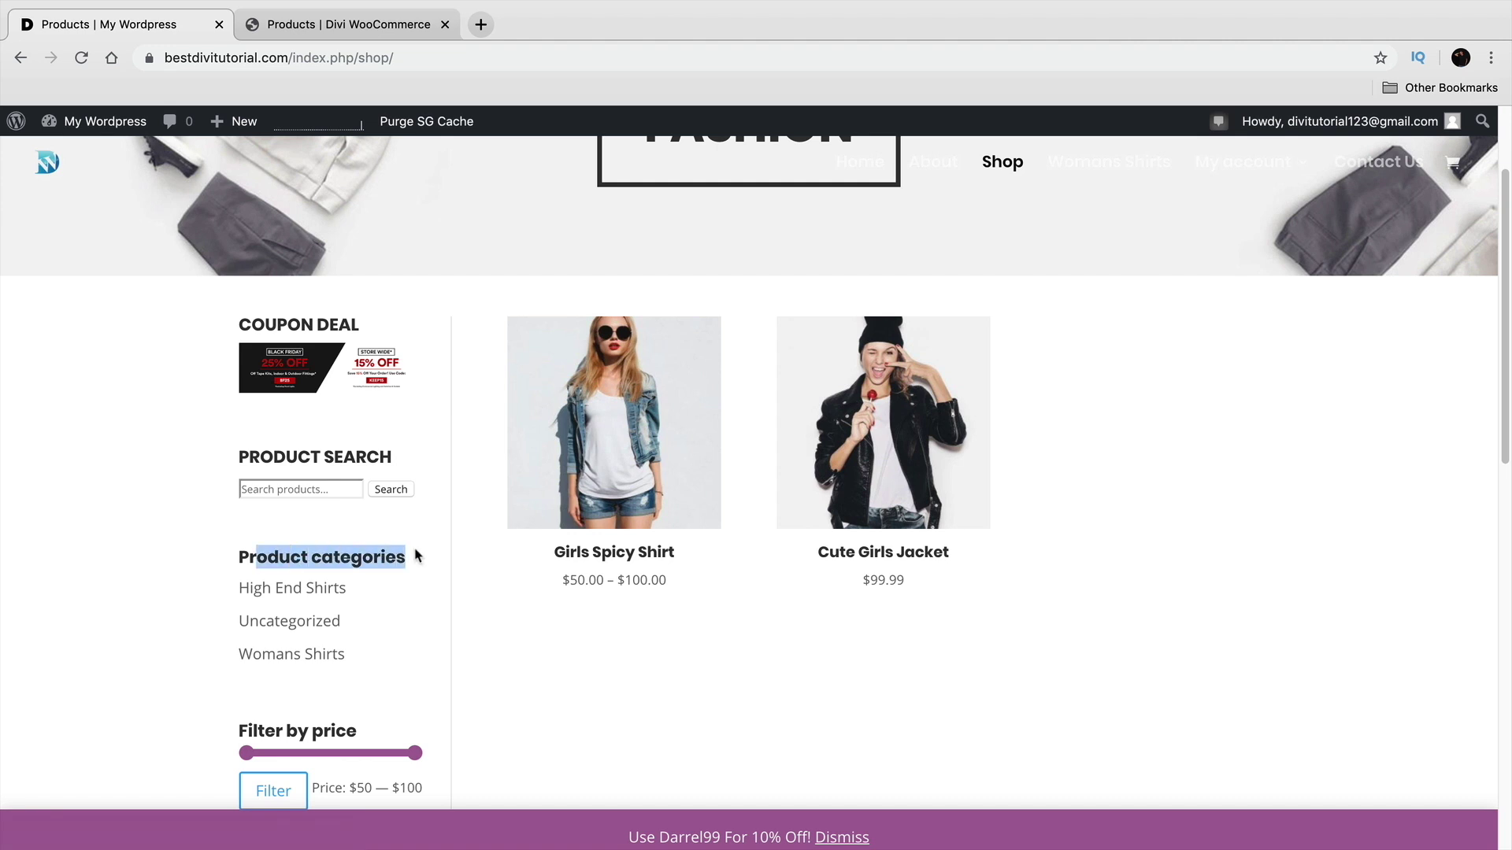
pyautogui.click(307, 593)
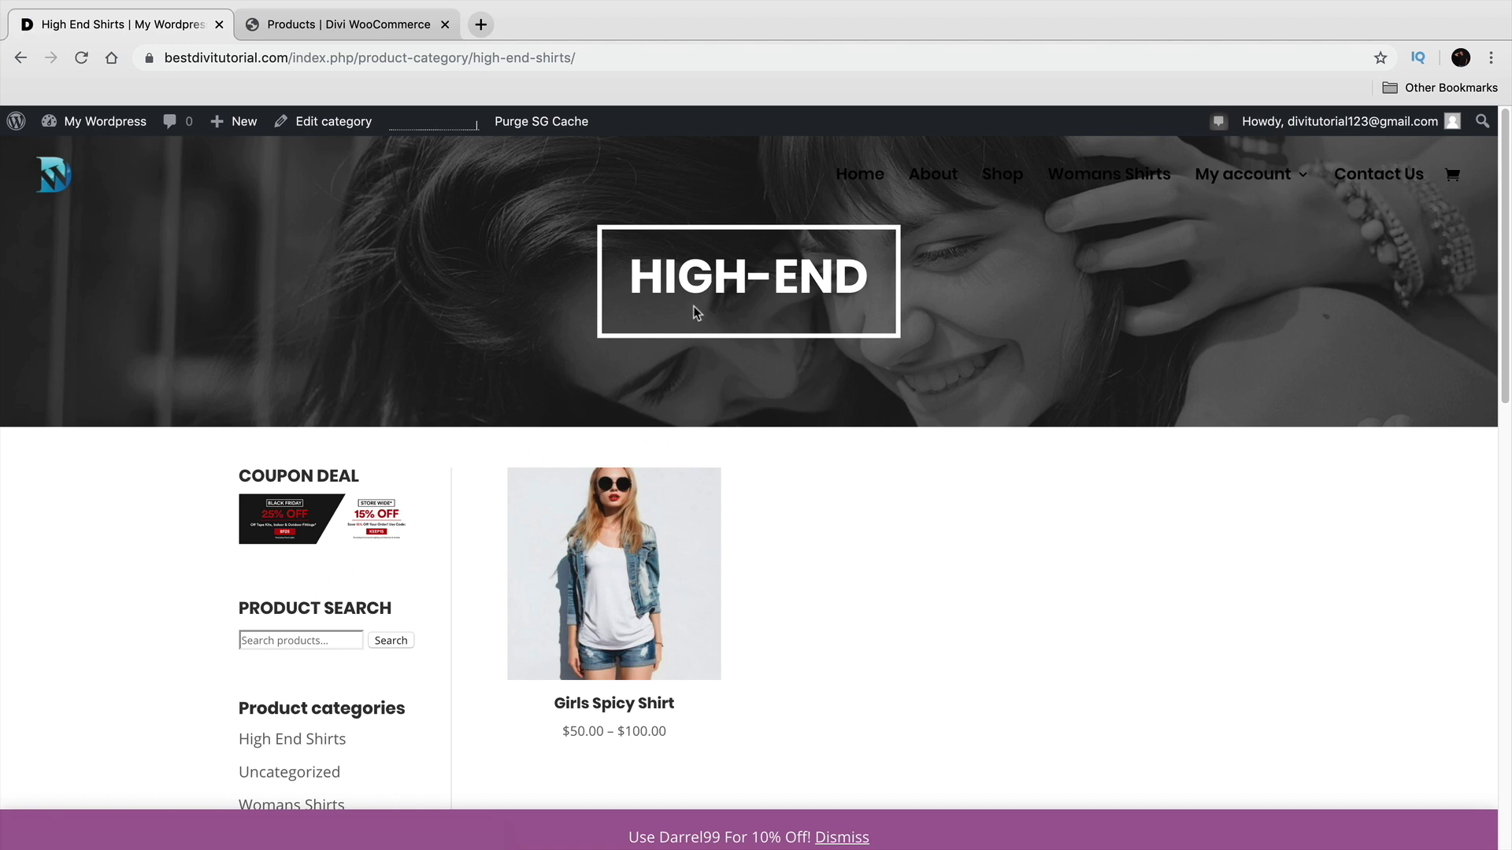
pyautogui.moveTo(622, 279); pyautogui.dragTo(866, 285)
pyautogui.click(797, 457)
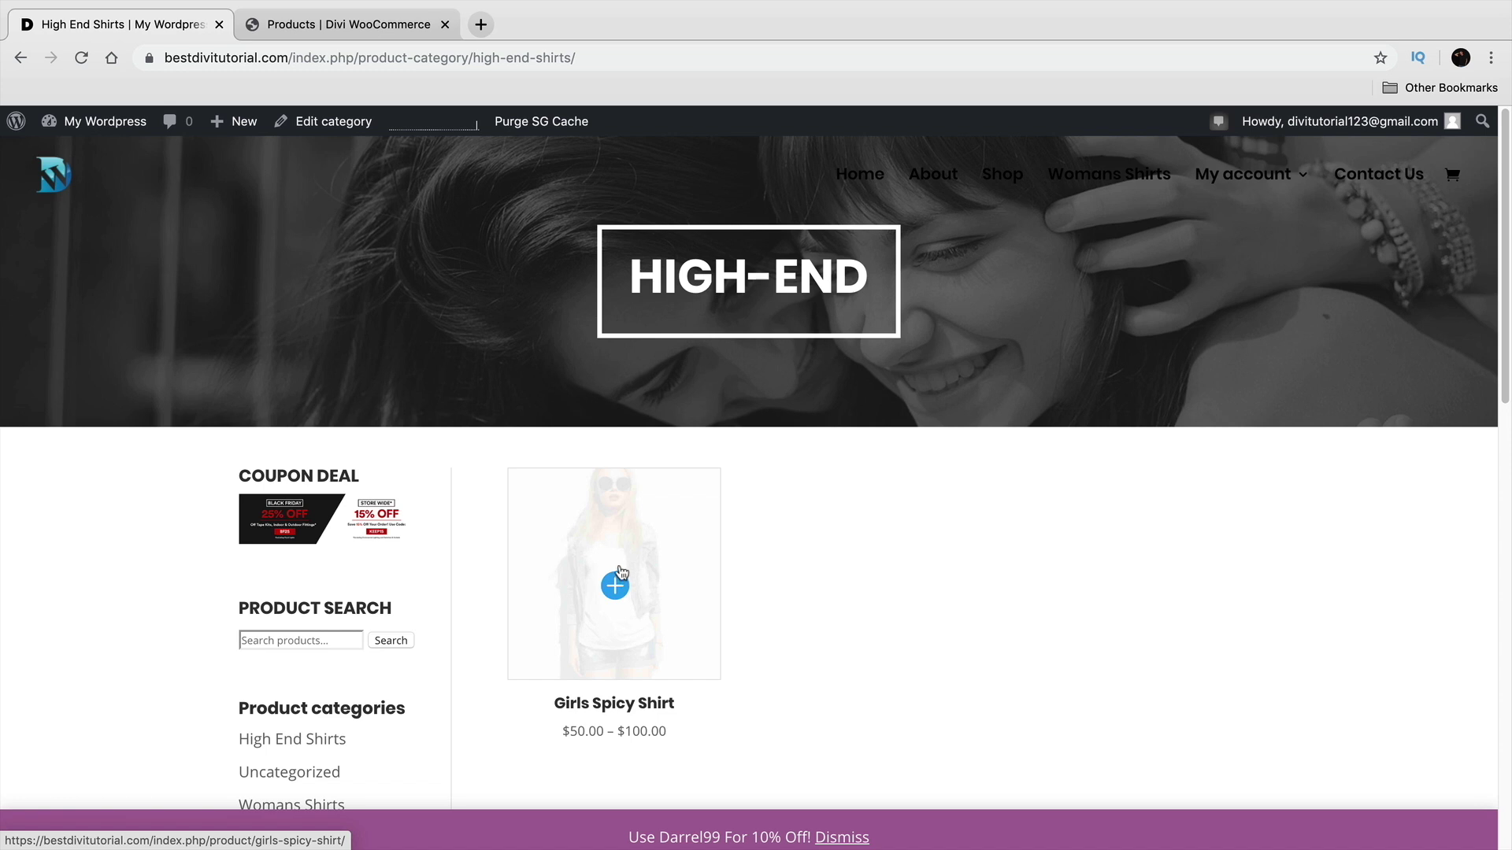
# Open the Womans Shirts category page from the product categories list
pyautogui.scroll(-1, 647, 565)
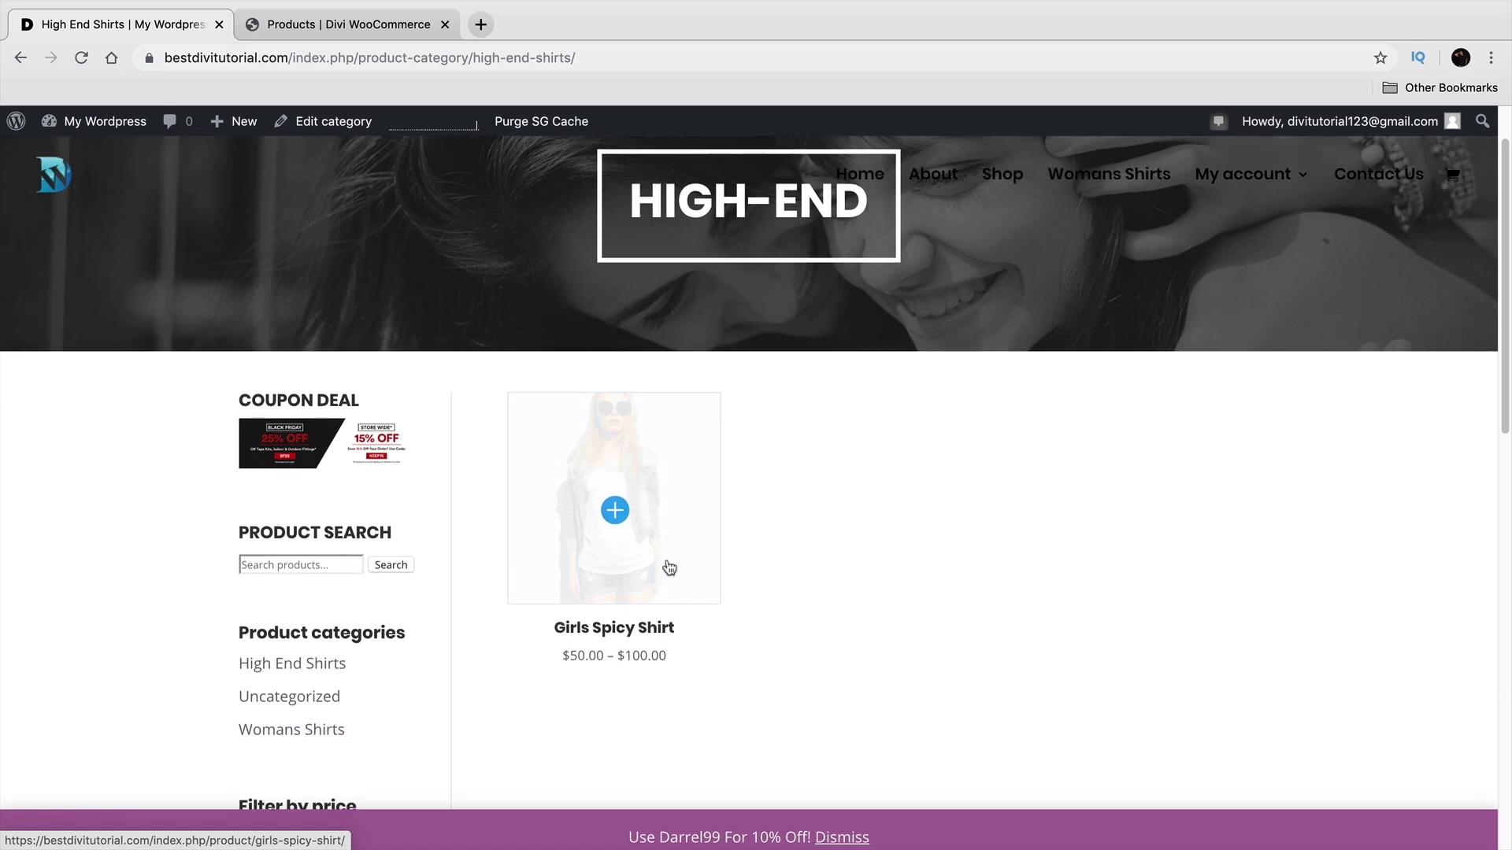
pyautogui.click(309, 736)
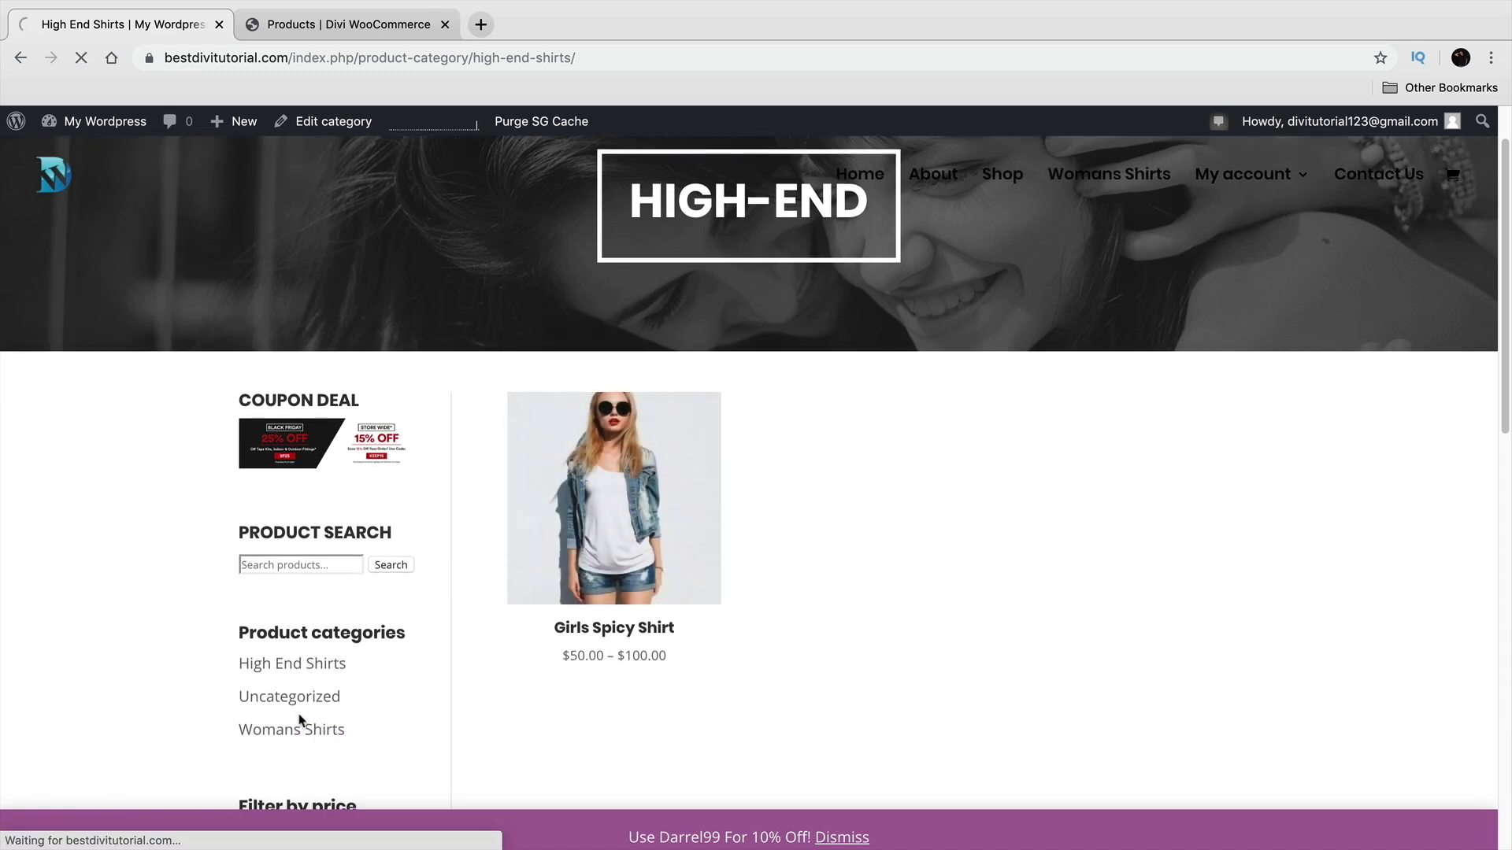